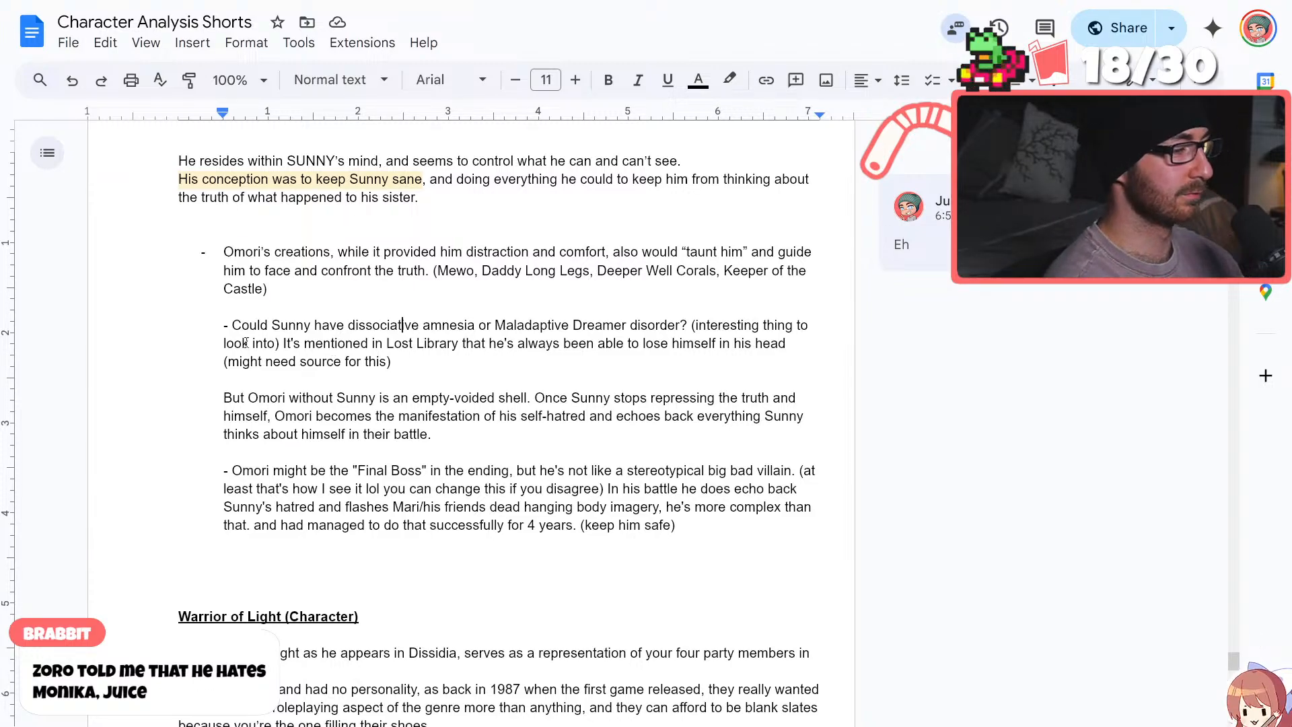
# Look up dissociative amnesia, the condition named in the note about Sunny, in a new browser tab and open the Cleveland Clinic article
pyautogui.click(424, 326)
pyautogui.doubleClick(442, 326)
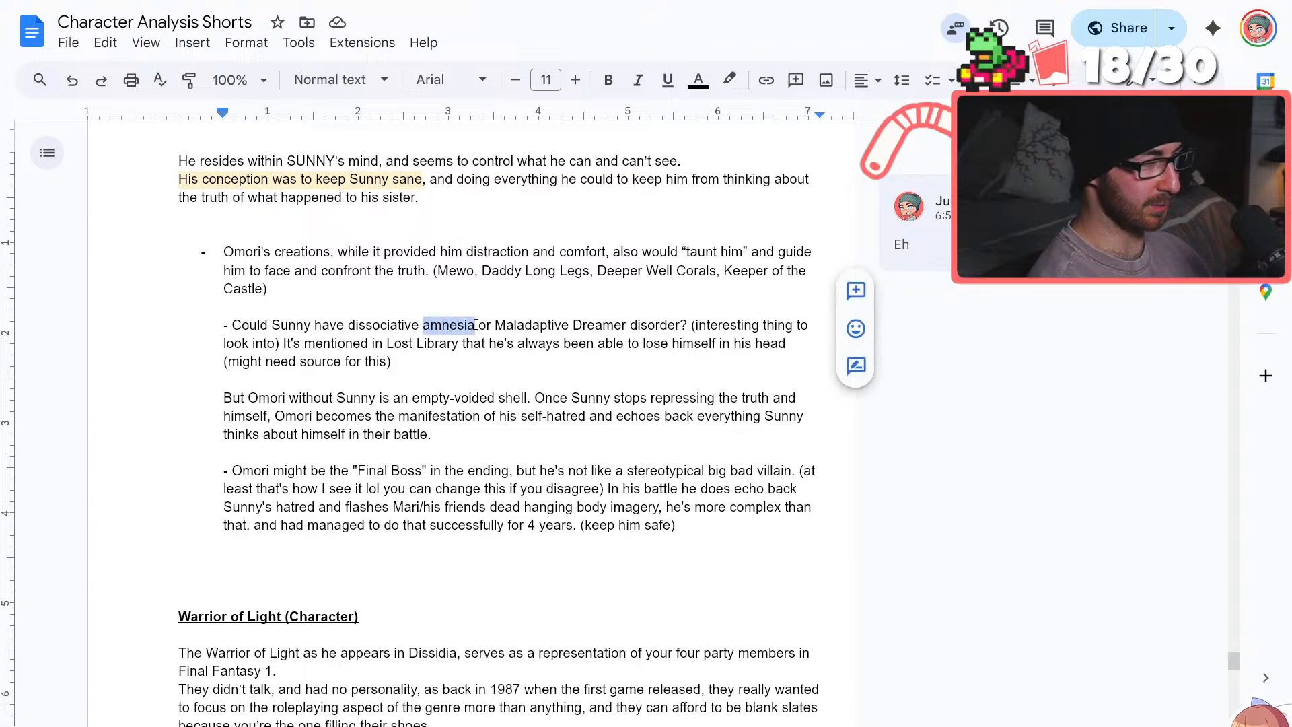
pyautogui.click(605, 415)
pyautogui.scroll(1, 556, 415)
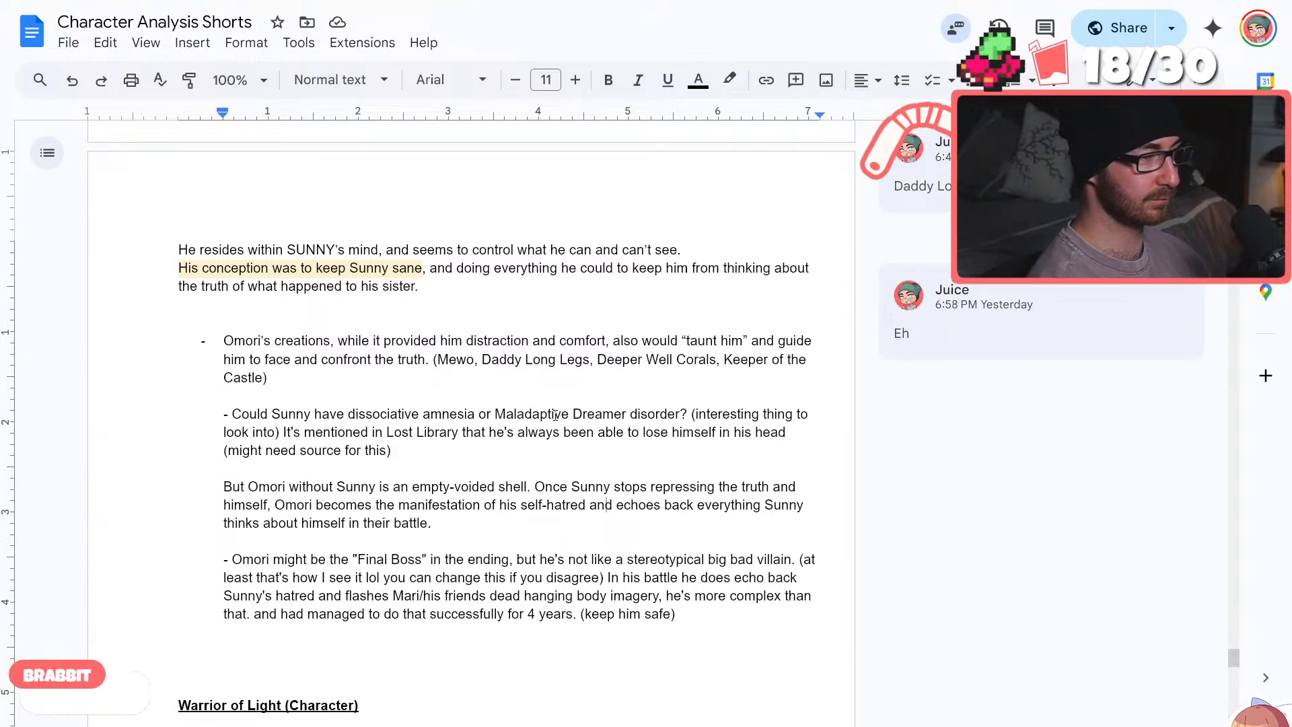
pyautogui.press('F11')
pyautogui.hotkey('ctrl', 't')
pyautogui.write('diss')
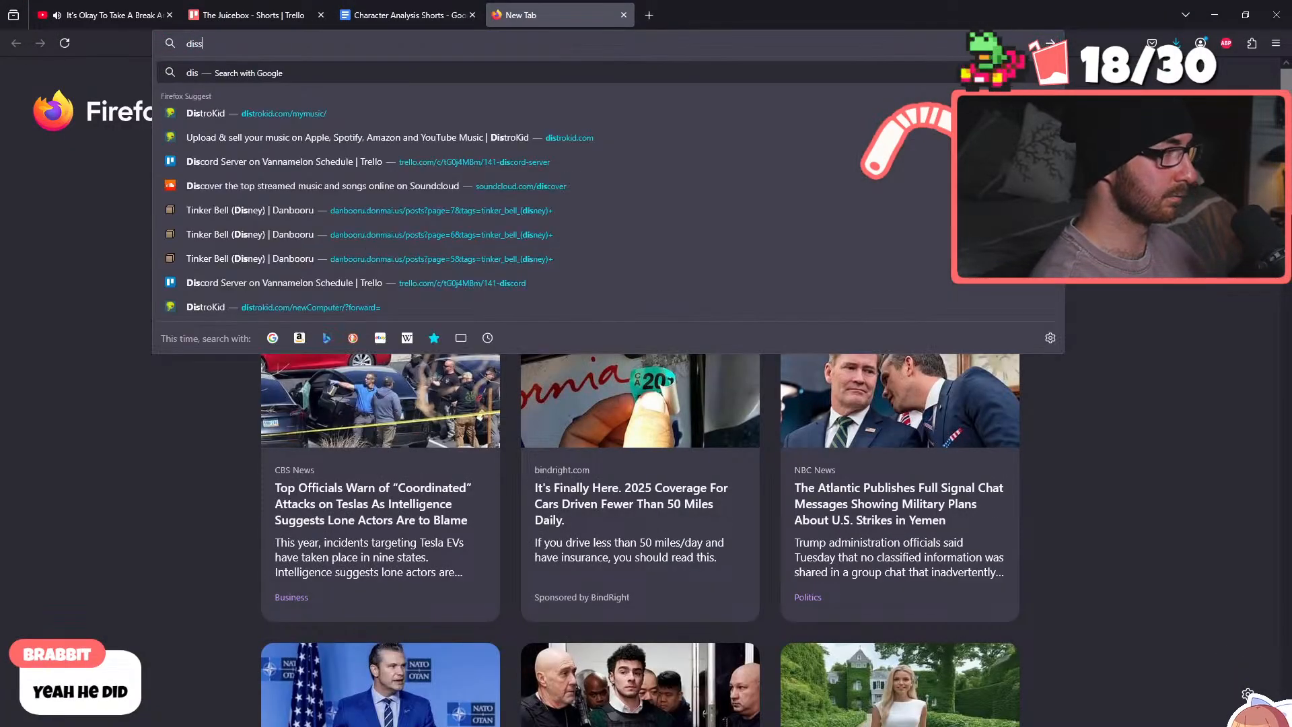
pyautogui.write('ociative amnedis')
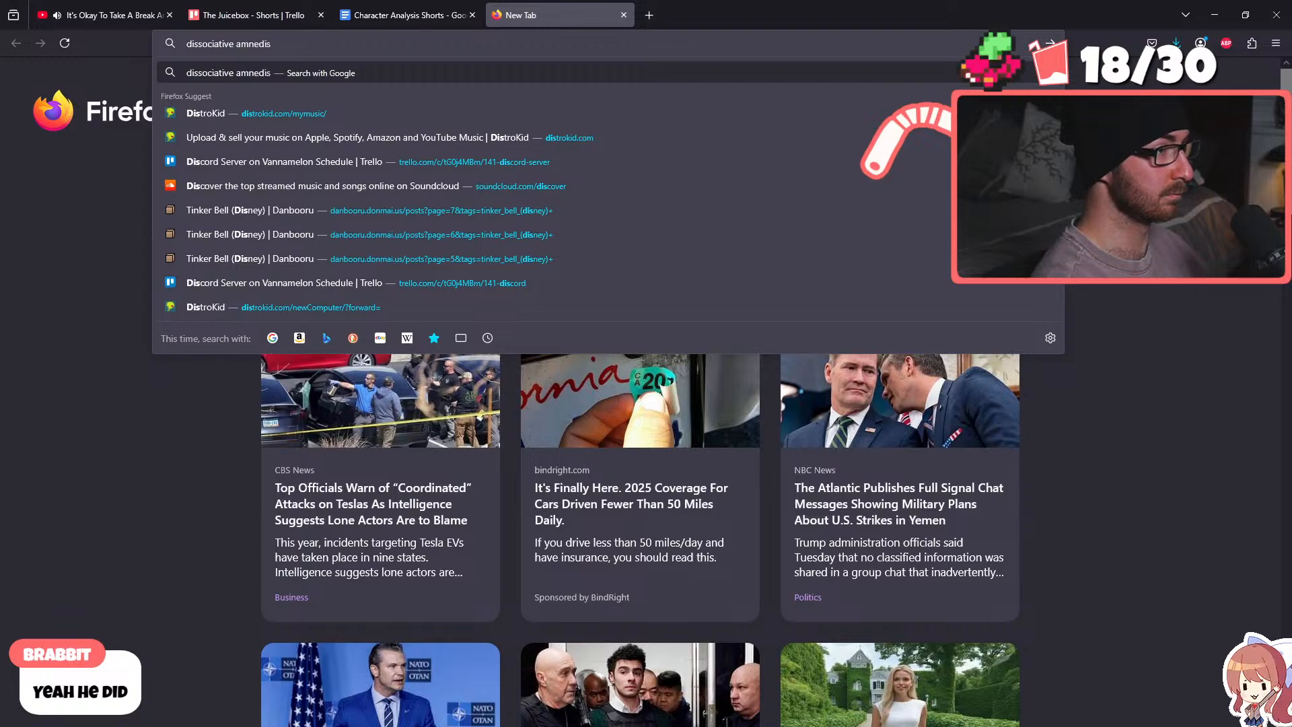
pyautogui.press('Return')
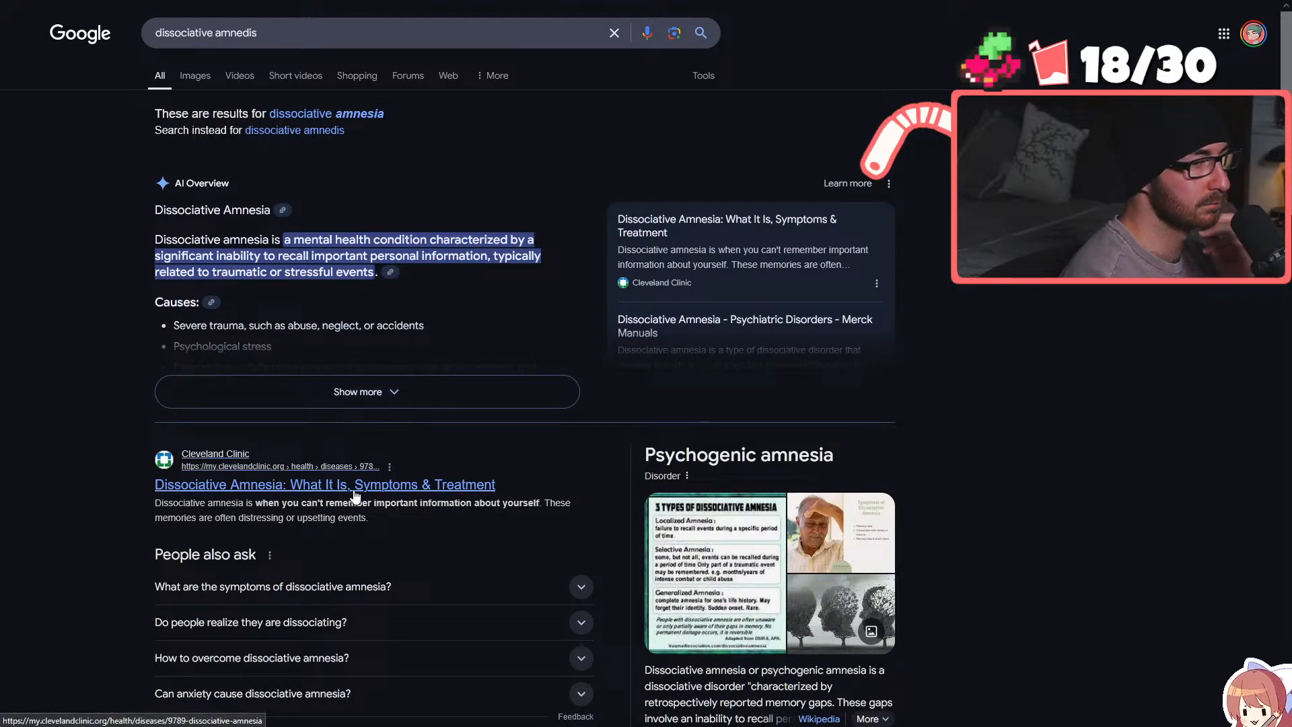
pyautogui.click(355, 494)
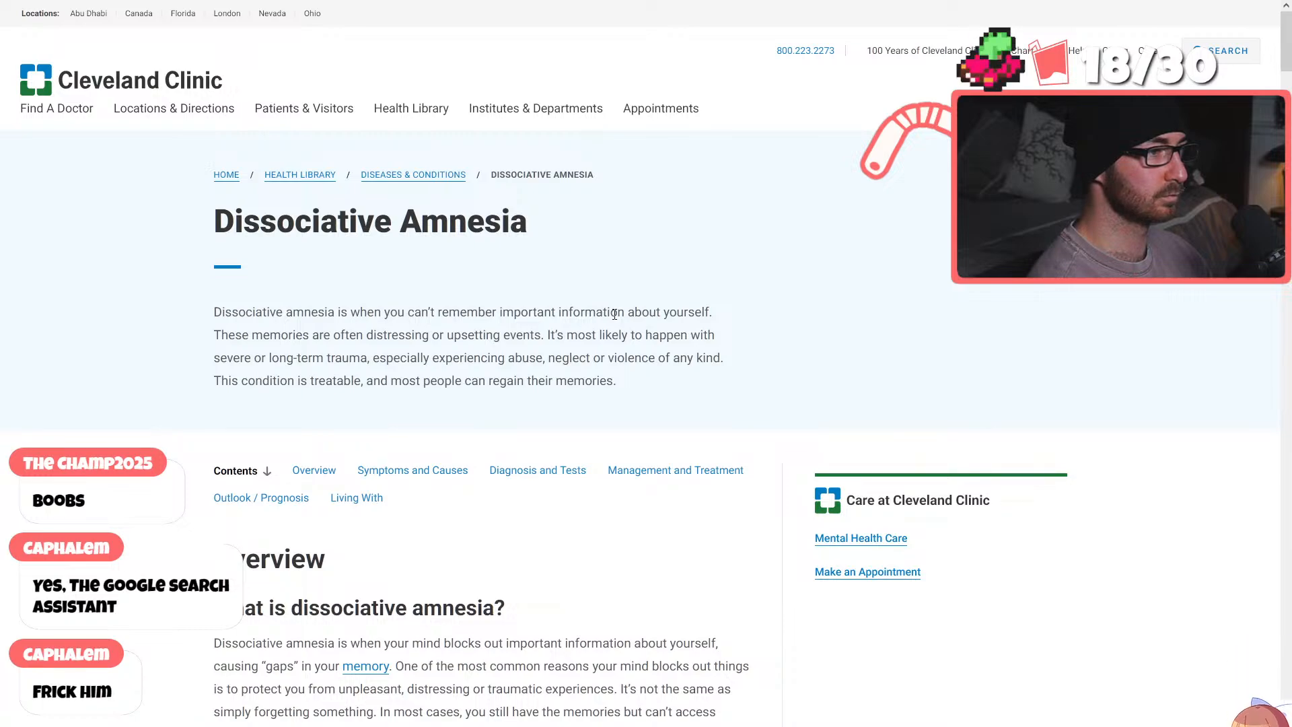
# Read the dissociative amnesia article from the overview through how it works, its types, and its symptoms and related behaviors
pyautogui.scroll(-5, 614, 314)
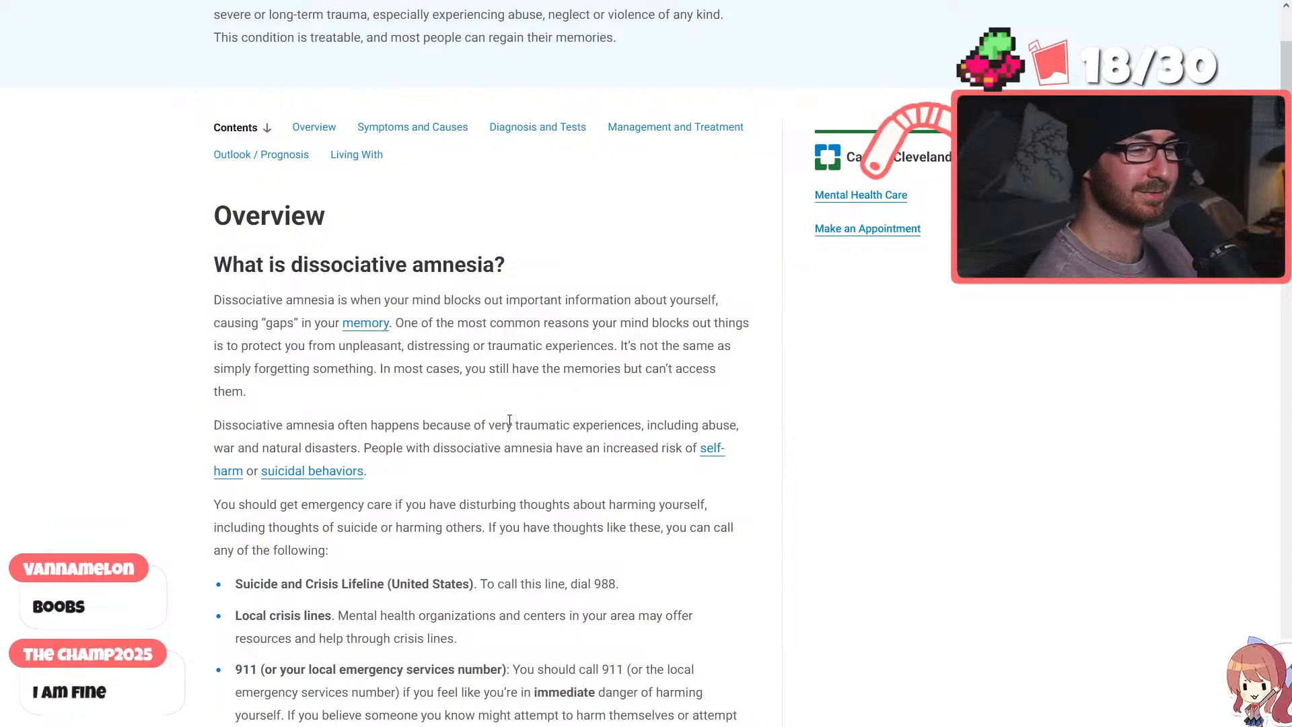
pyautogui.scroll(-1, 514, 397)
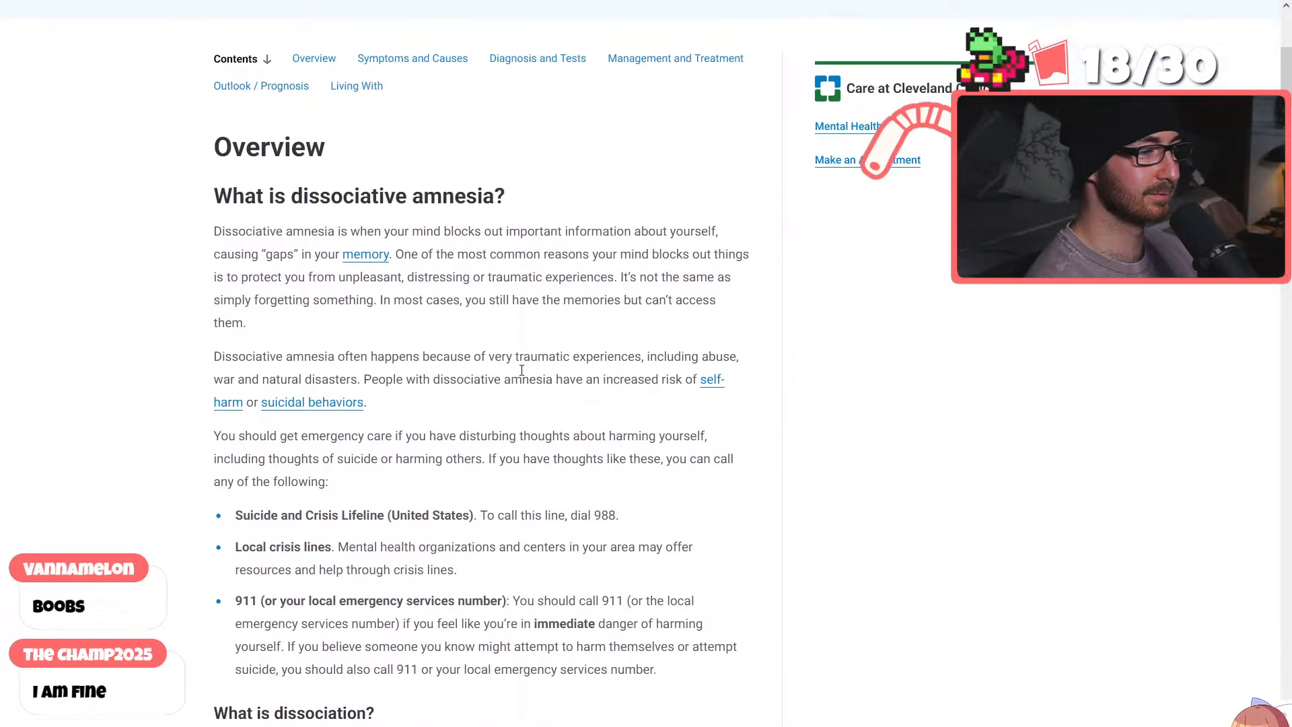
pyautogui.scroll(-2, 530, 358)
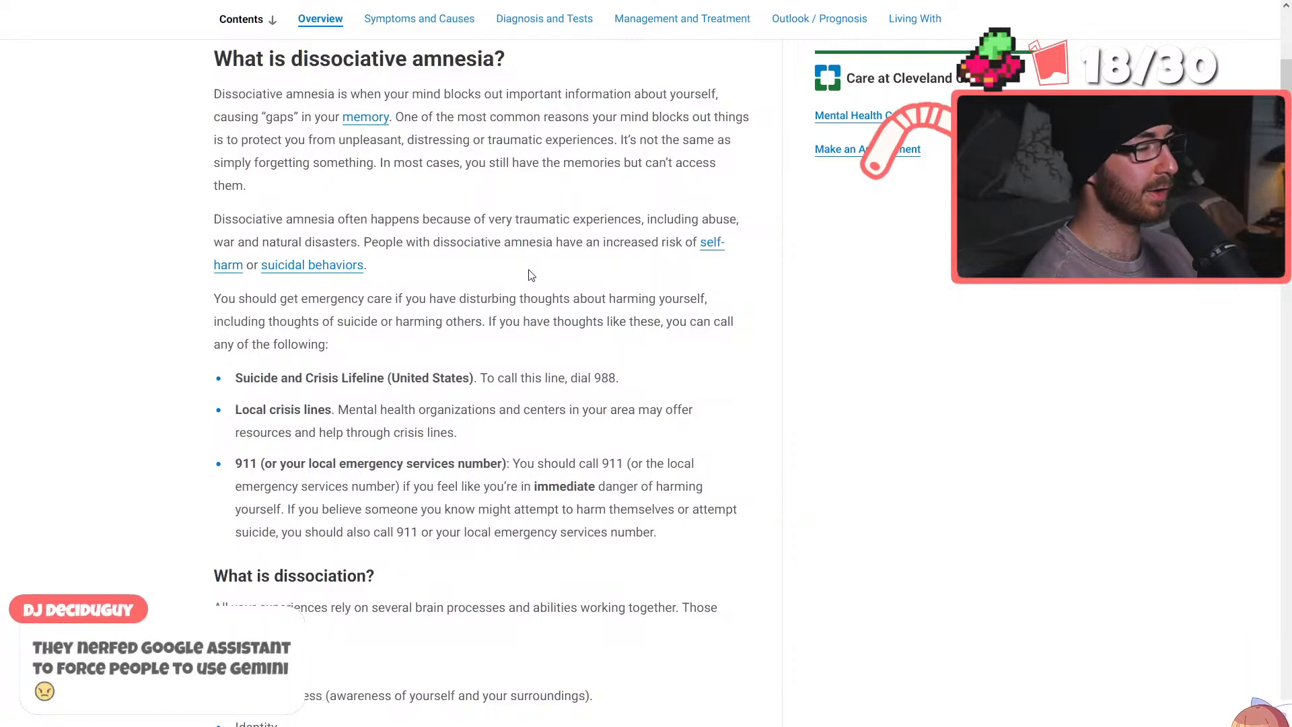
pyautogui.scroll(-2, 532, 283)
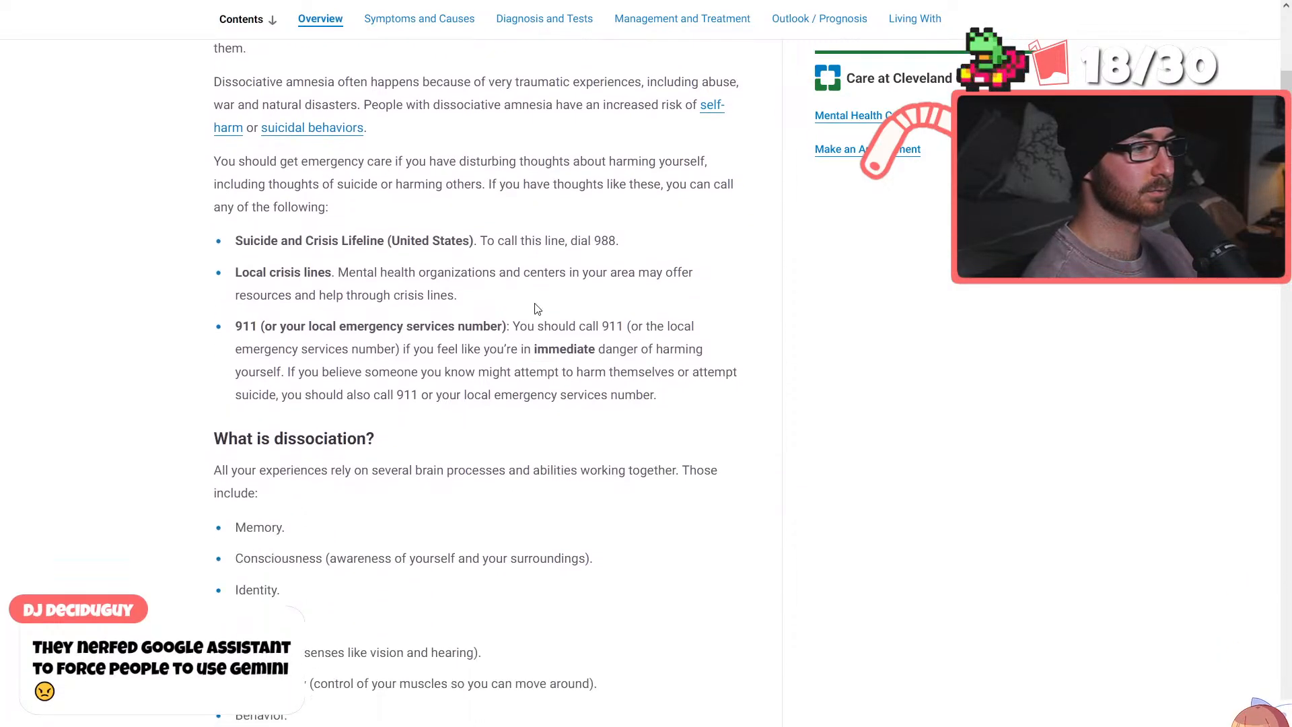
pyautogui.scroll(-3, 537, 309)
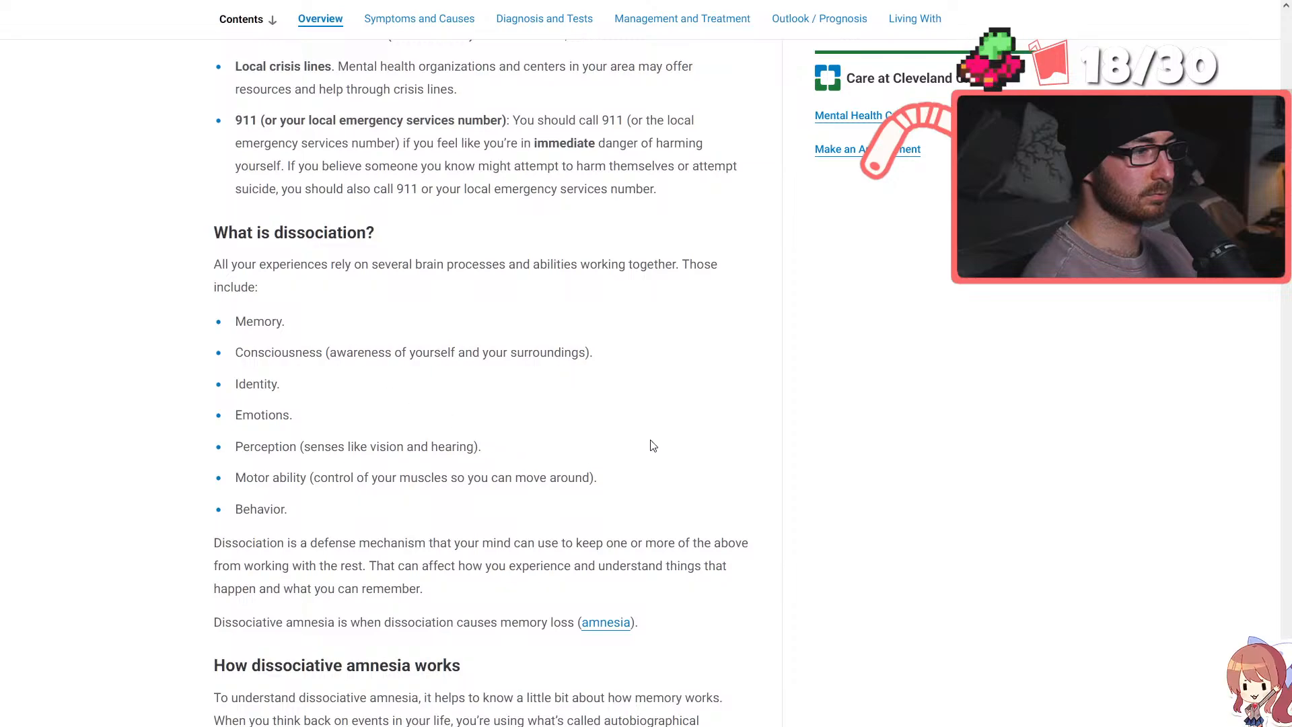
pyautogui.scroll(-2, 650, 444)
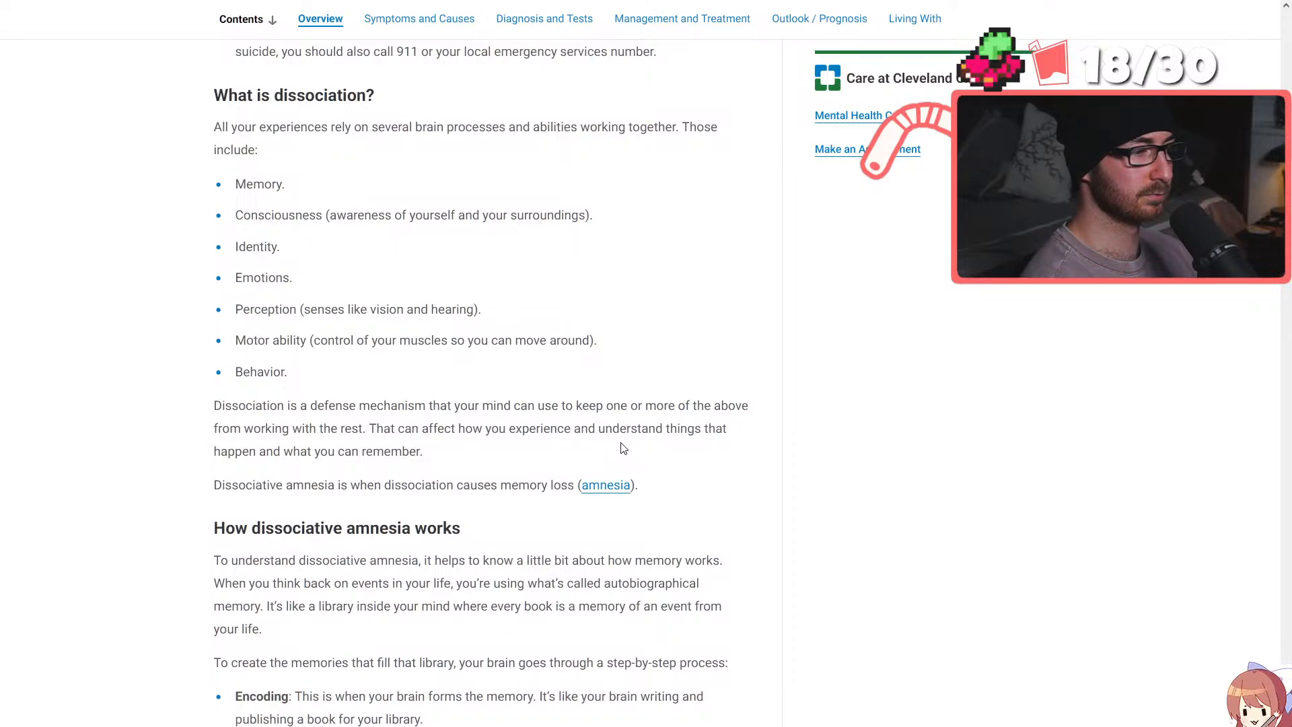
pyautogui.scroll(-2, 622, 447)
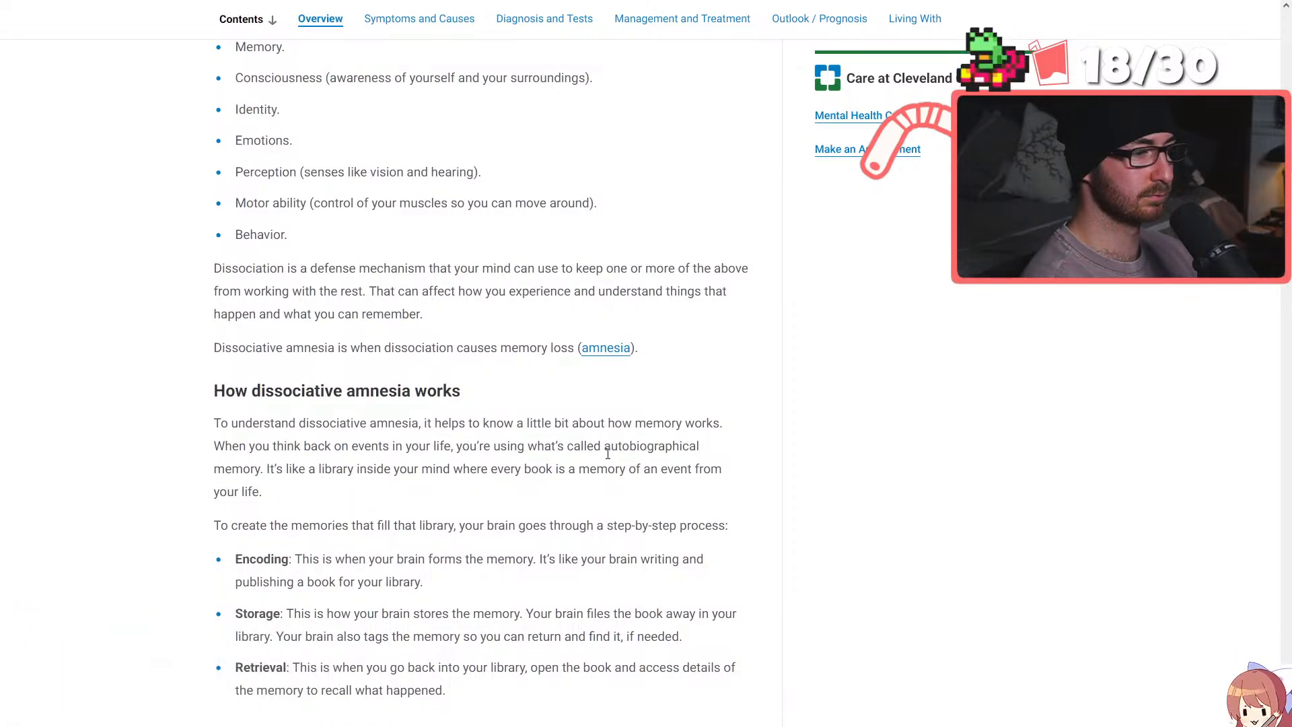
pyautogui.scroll(-3, 607, 454)
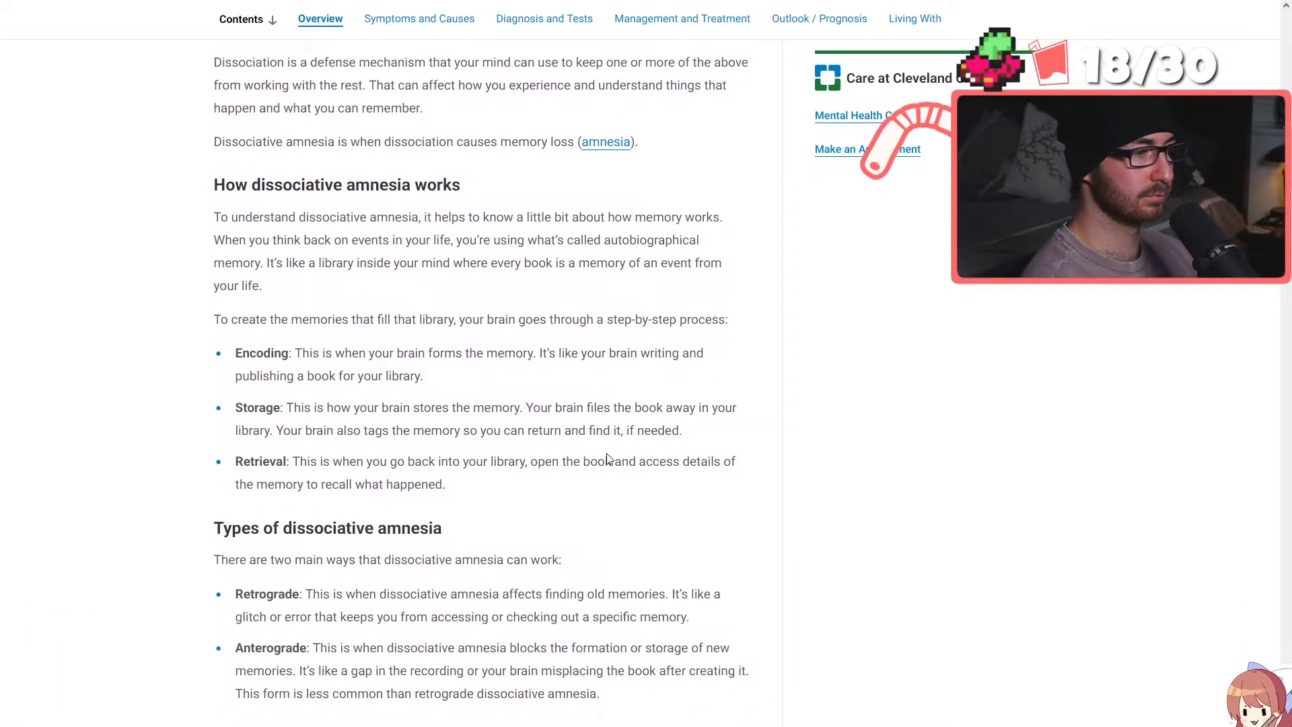
pyautogui.scroll(-3, 608, 459)
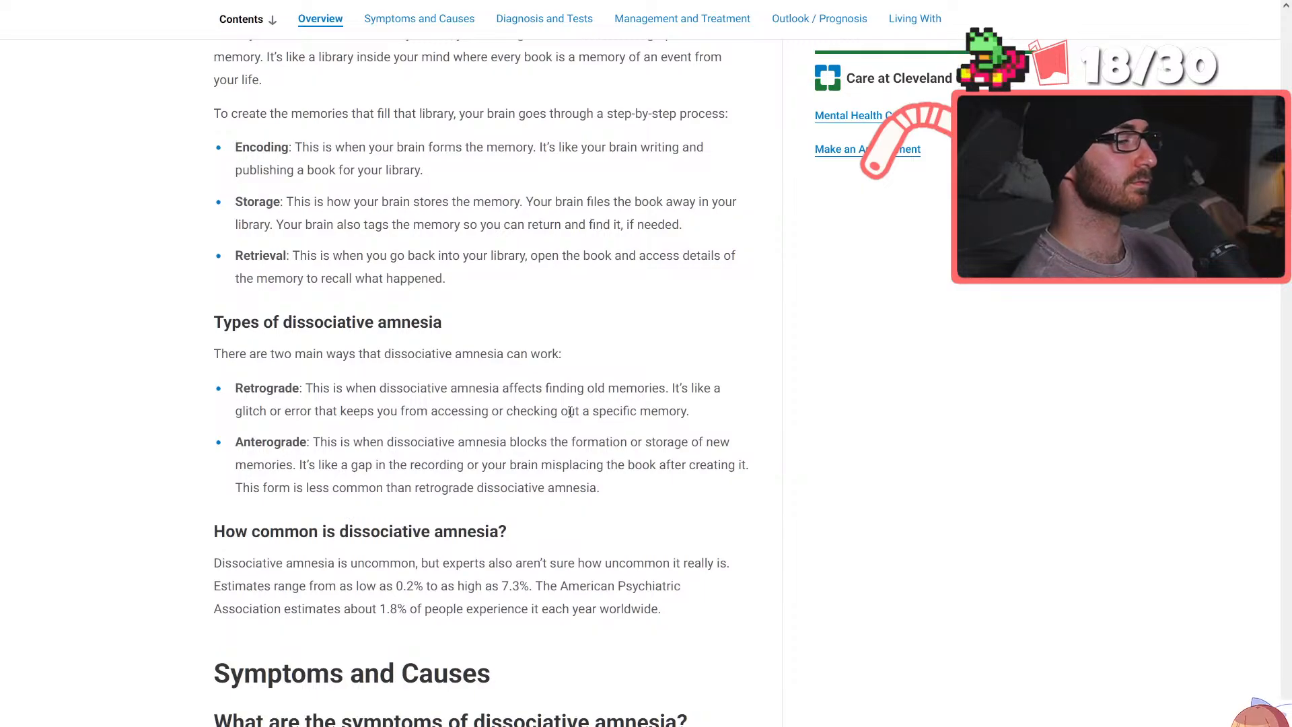
pyautogui.scroll(-5, 537, 409)
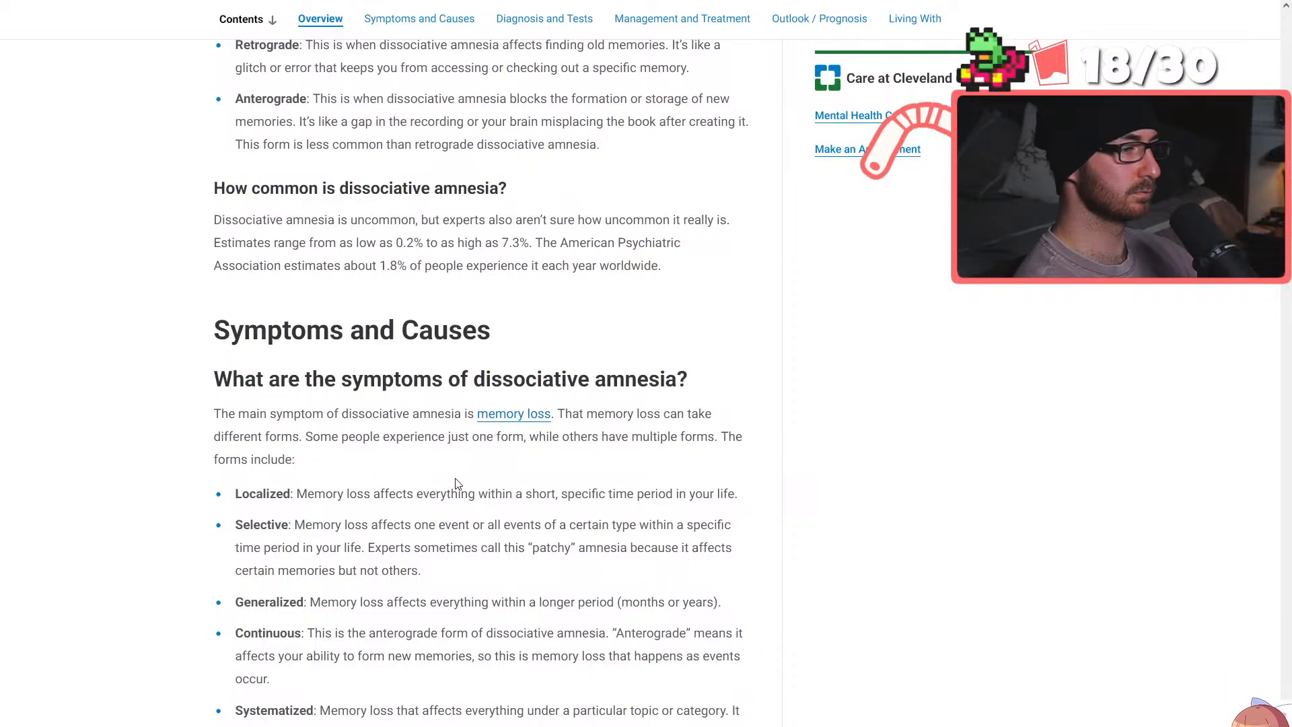
pyautogui.scroll(-2, 457, 483)
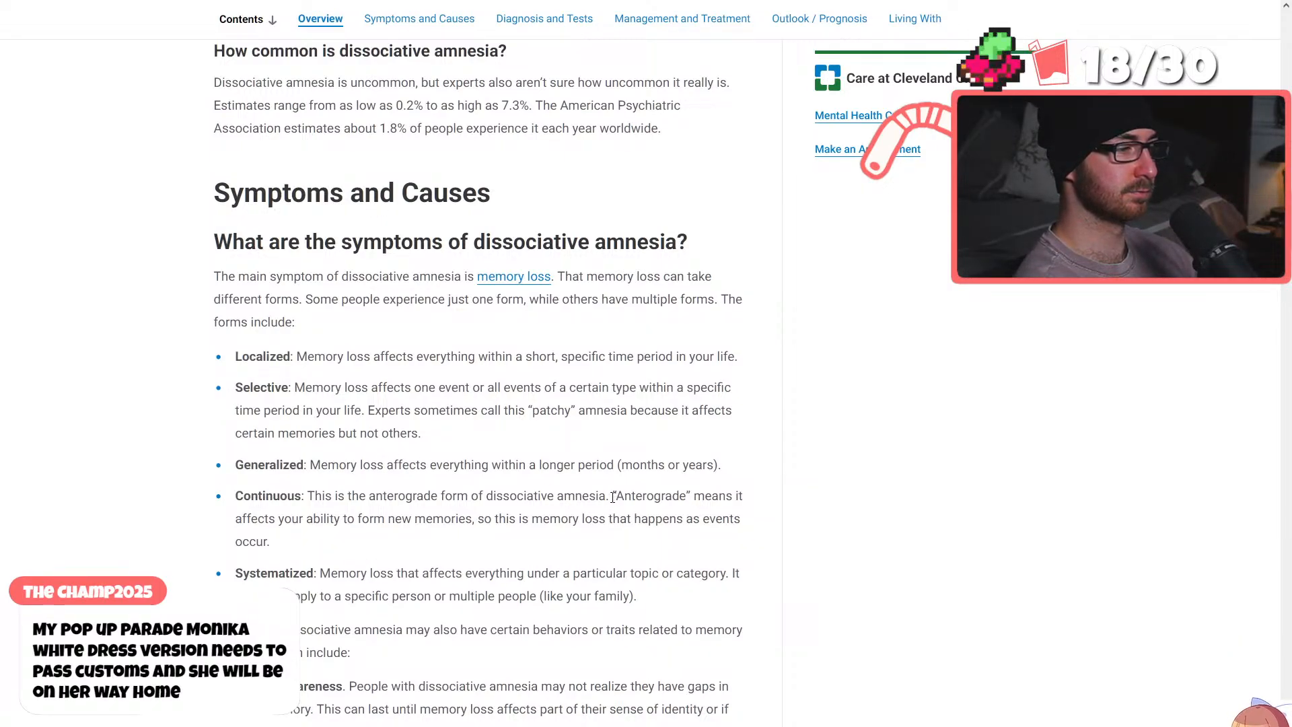
pyautogui.scroll(-3, 612, 497)
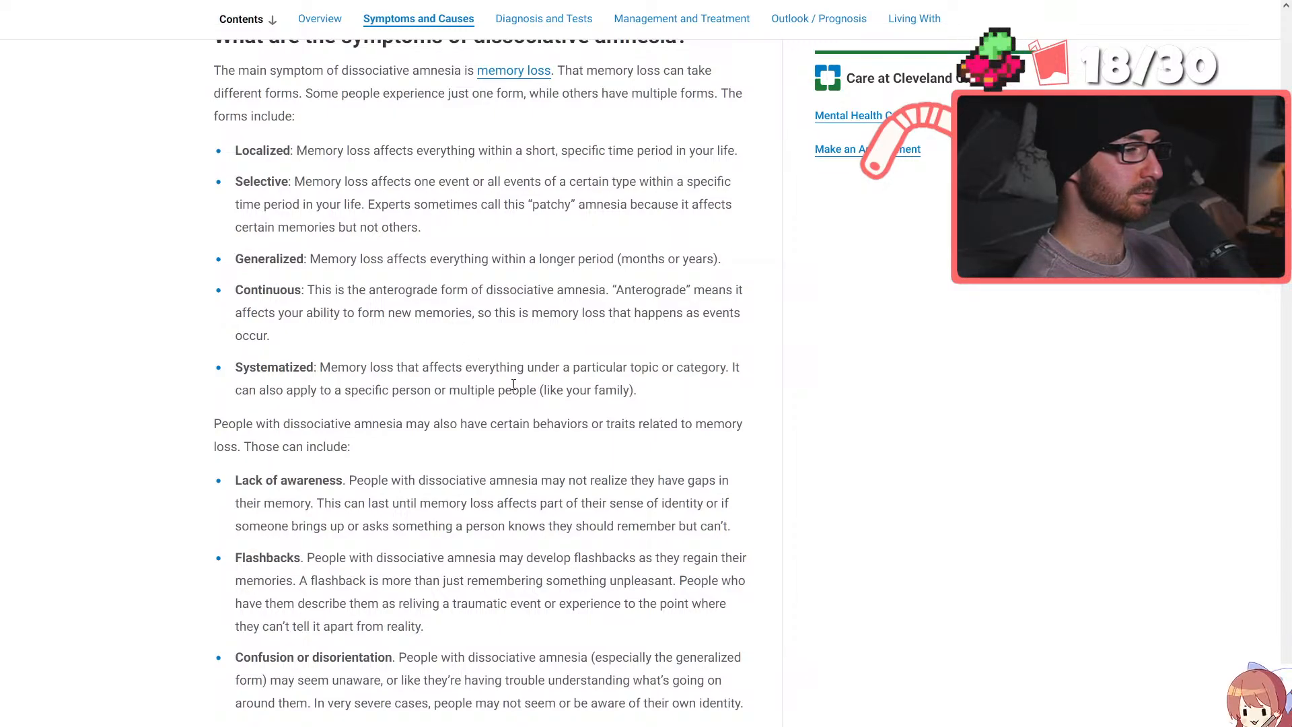
pyautogui.scroll(-4, 513, 384)
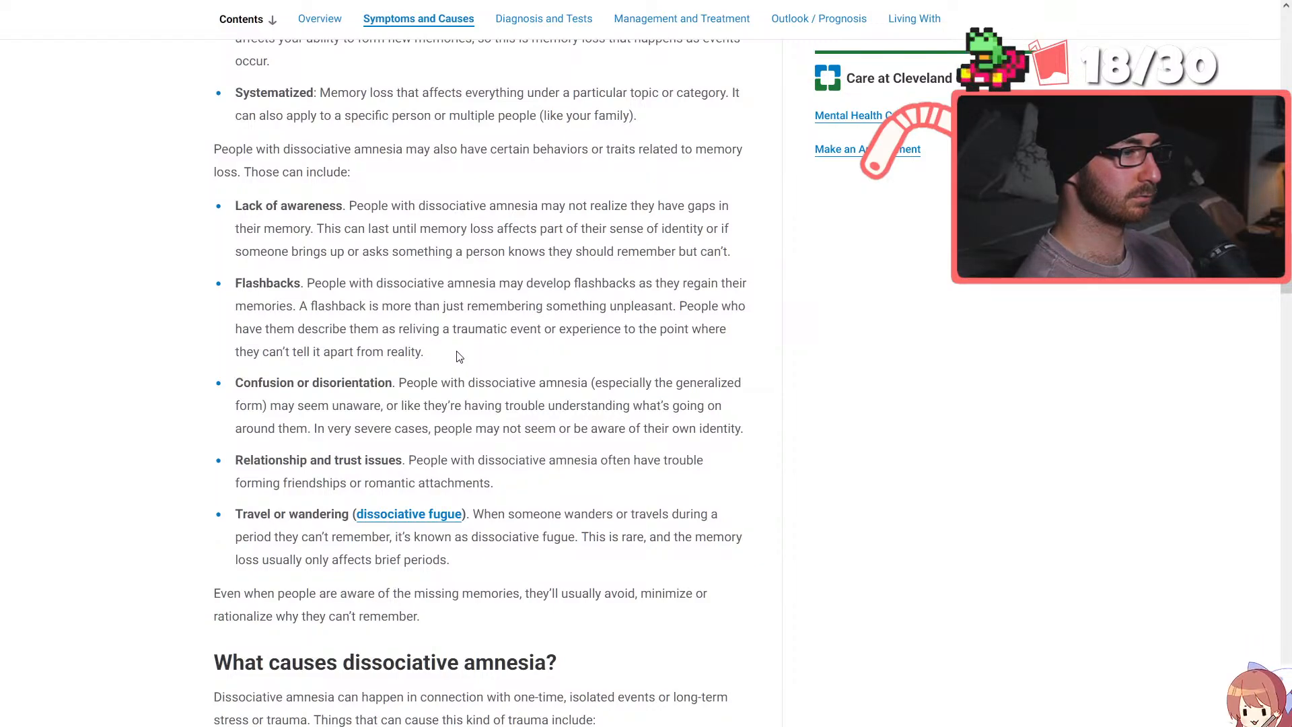
# Return to the Character Analysis Shorts document and review the Omori notes about Sunny's possible disorder and Omori's creations
pyautogui.moveTo(192, 2)
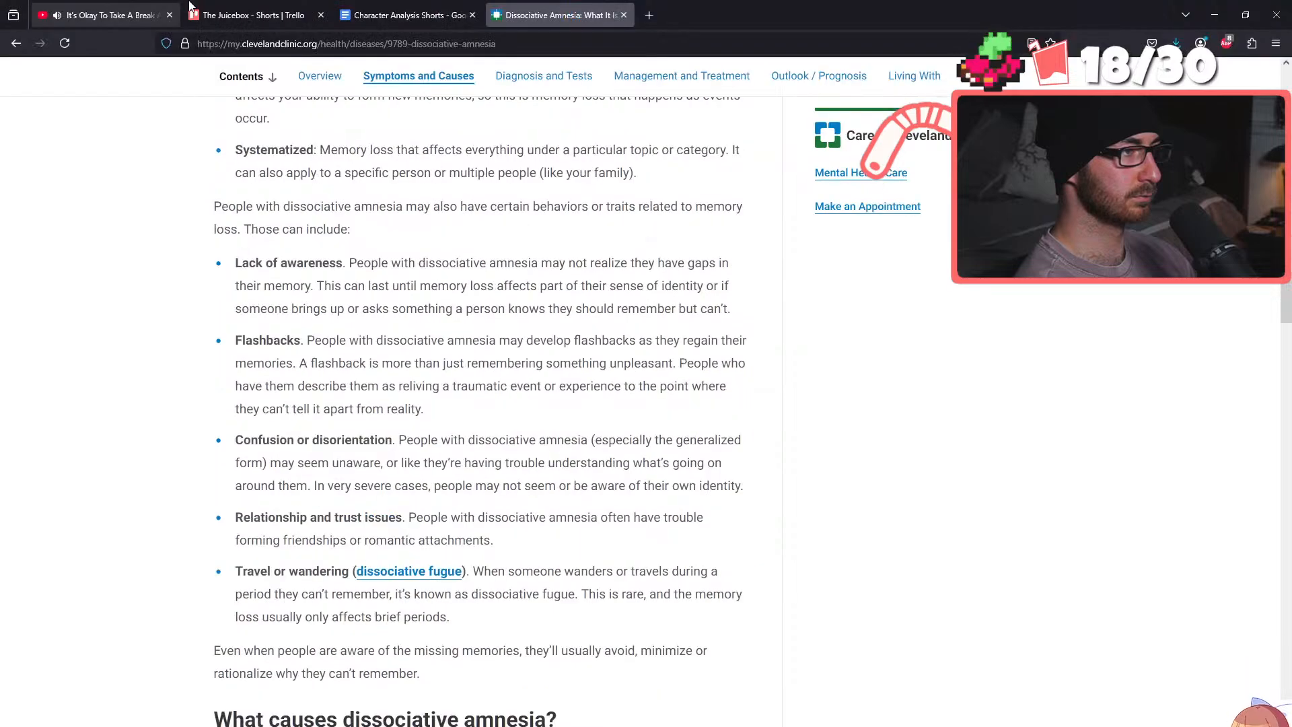
pyautogui.click(400, 9)
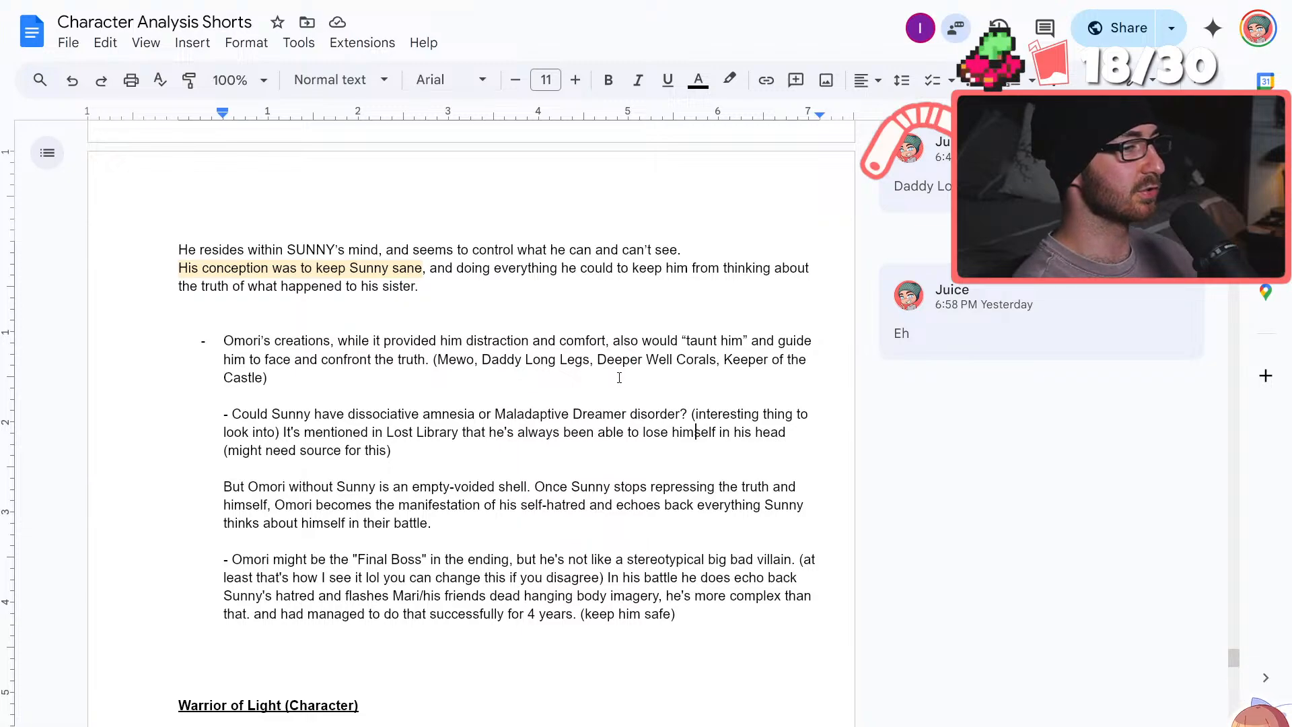
pyautogui.click(613, 366)
pyautogui.scroll(-1, 614, 369)
pyautogui.scroll(-2, 614, 369)
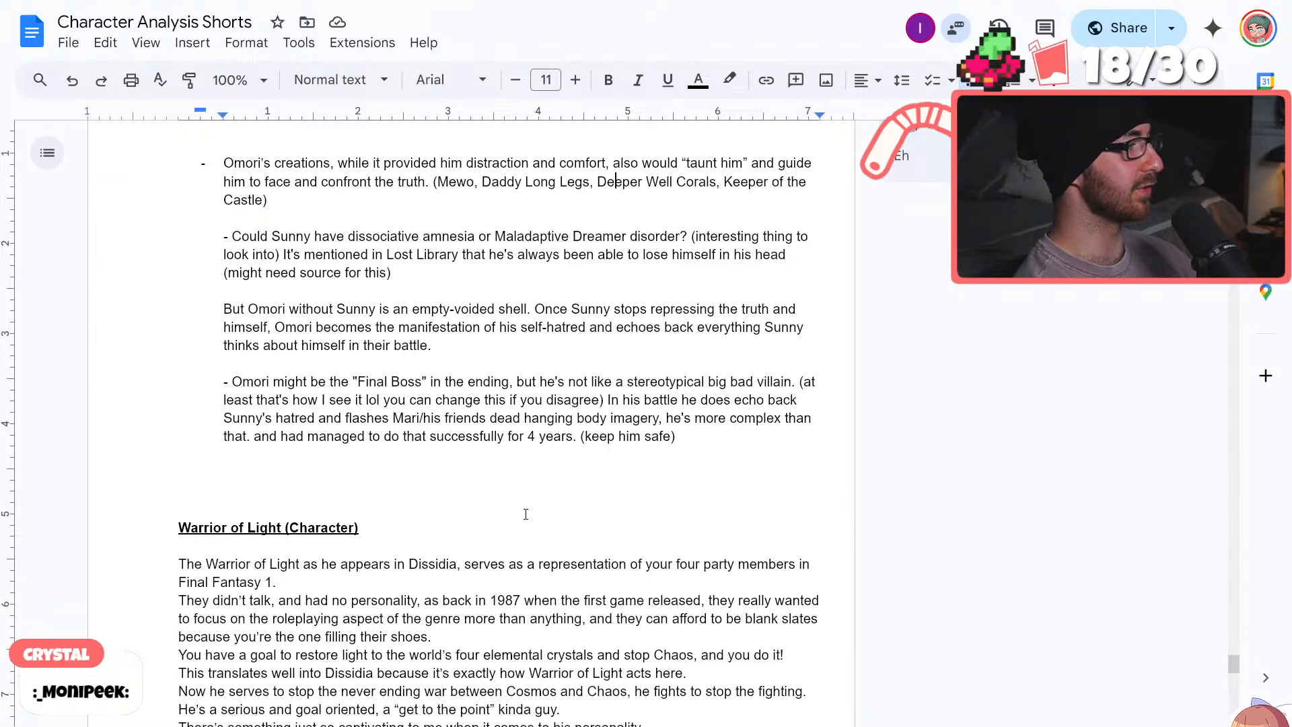
pyautogui.scroll(3, 541, 485)
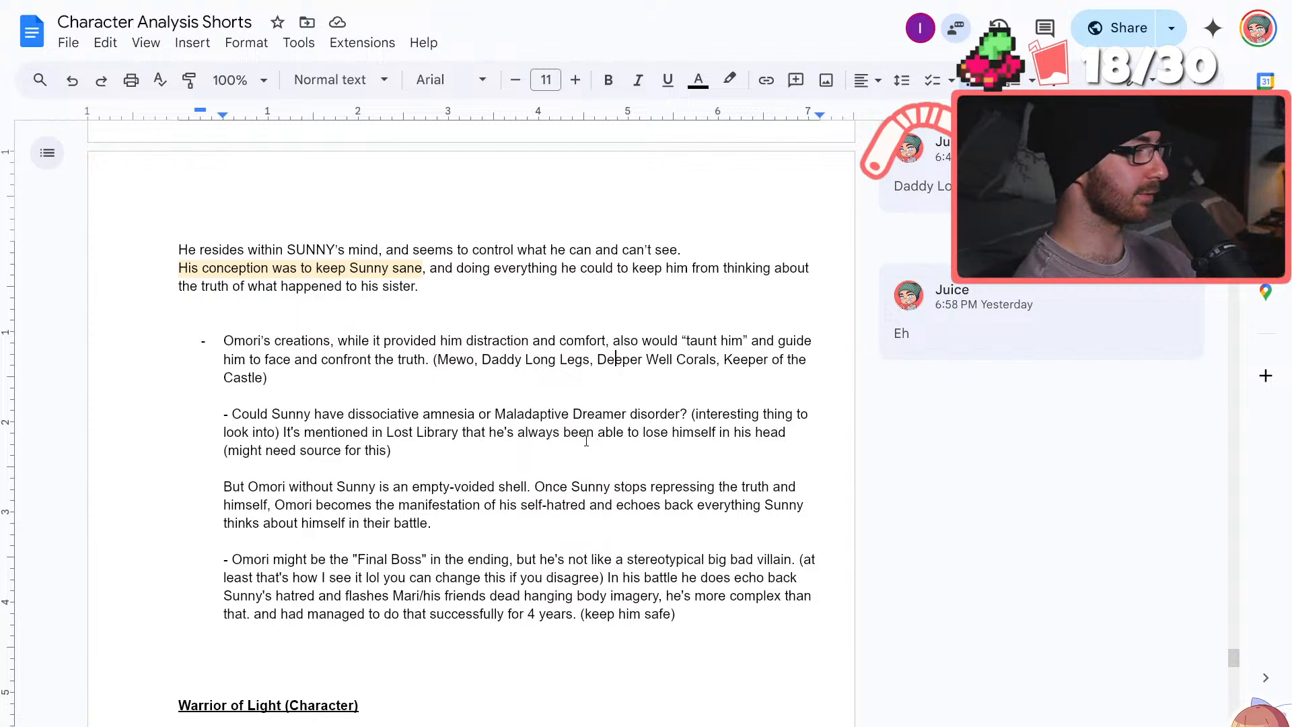
pyautogui.click(373, 383)
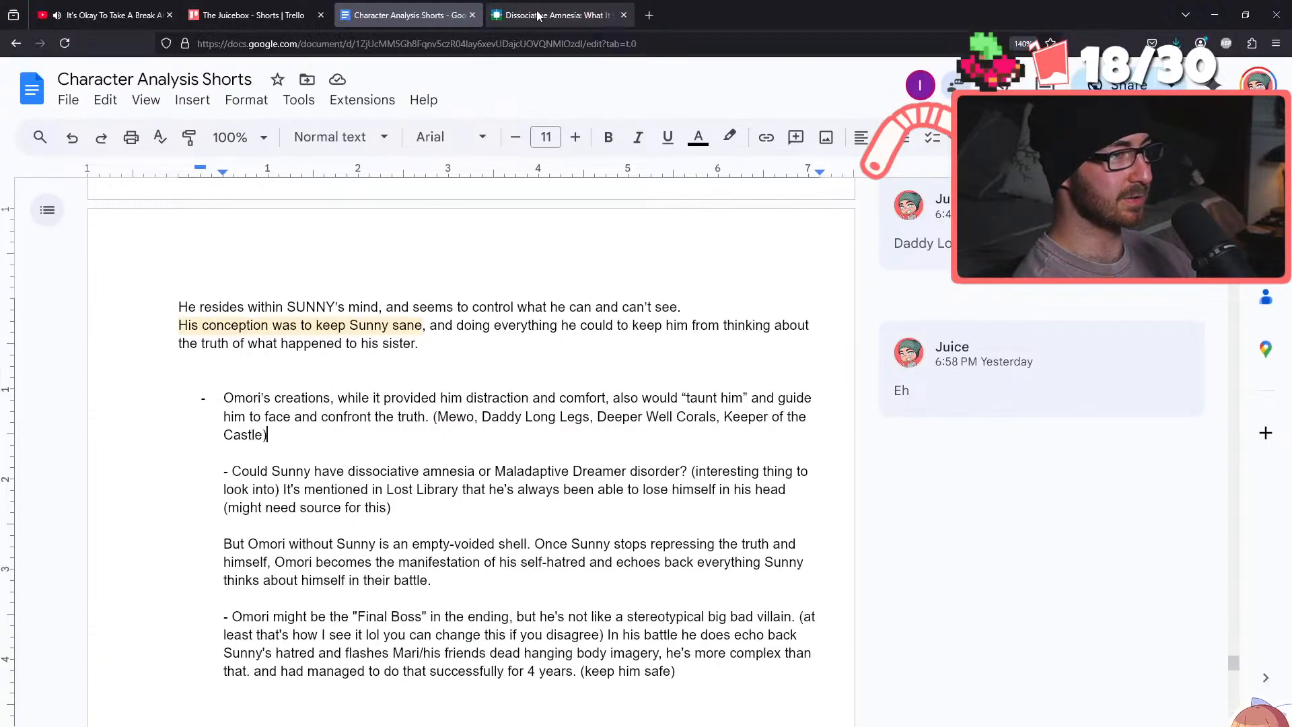
# Switch back to the Cleveland Clinic article and read the causes and risk factors of dissociative amnesia
pyautogui.click(538, 8)
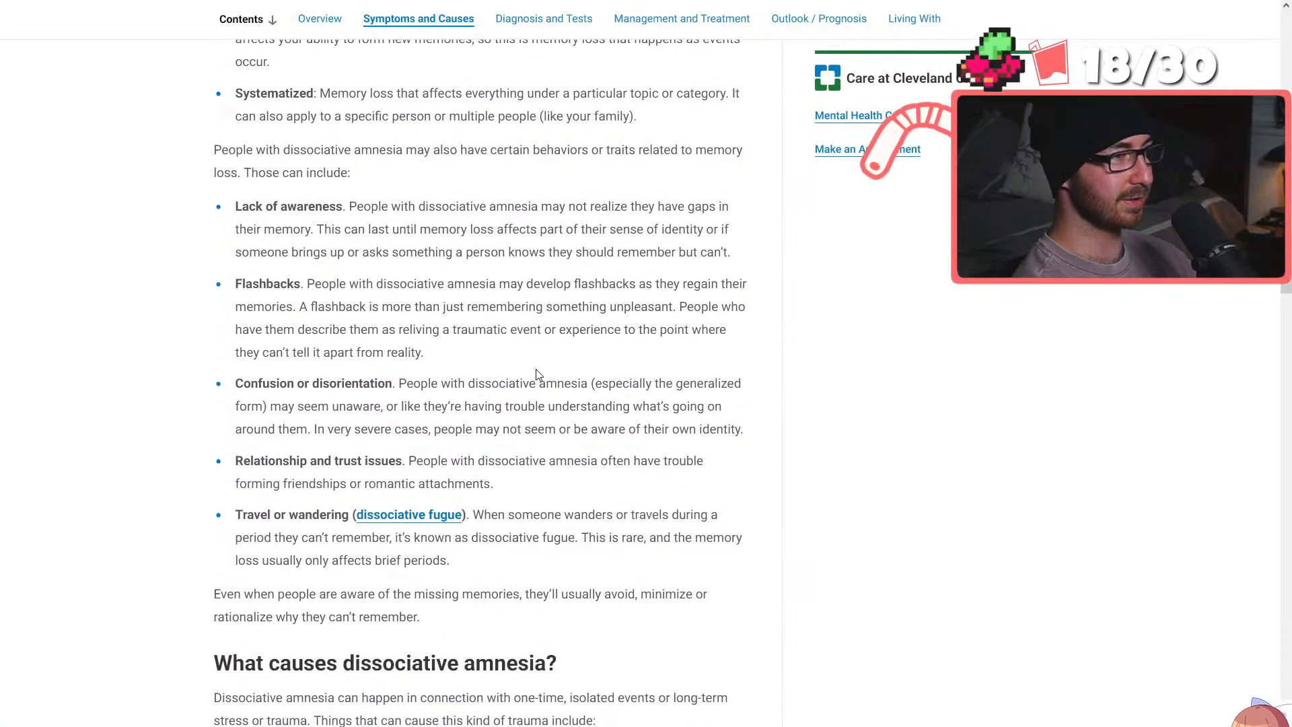
pyautogui.scroll(-7, 539, 374)
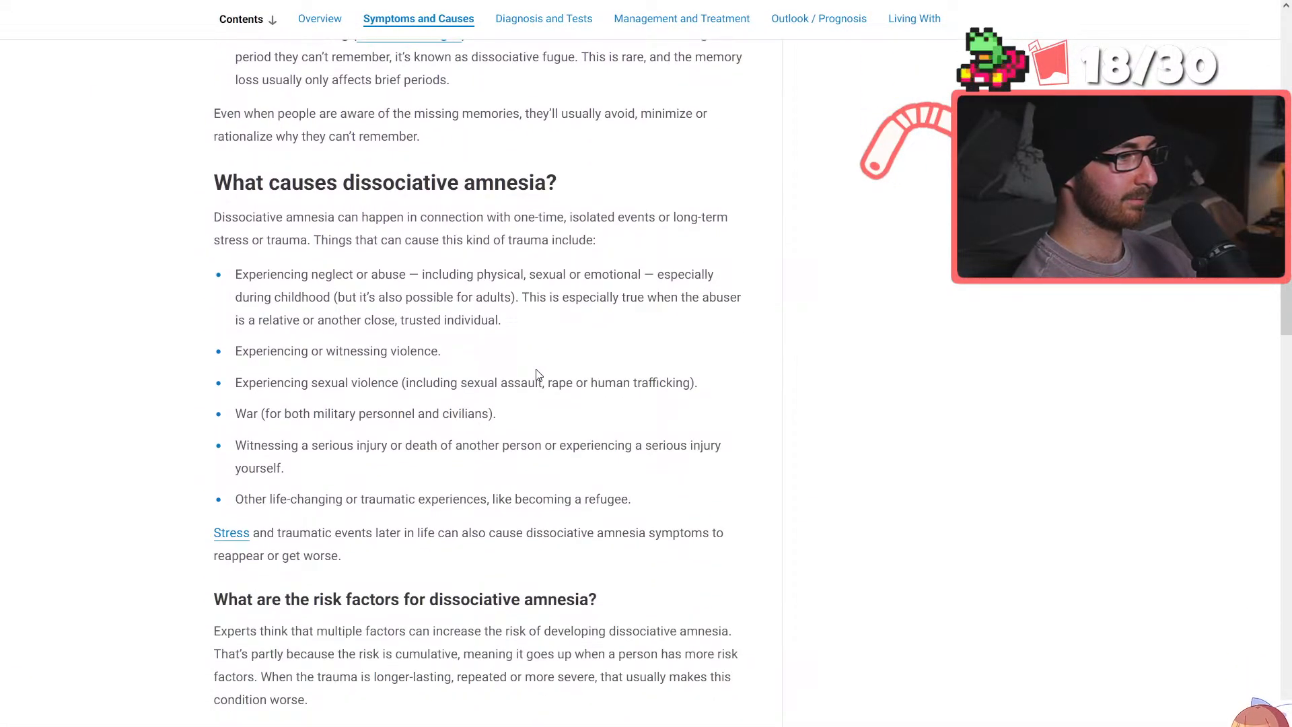
pyautogui.scroll(-2, 538, 374)
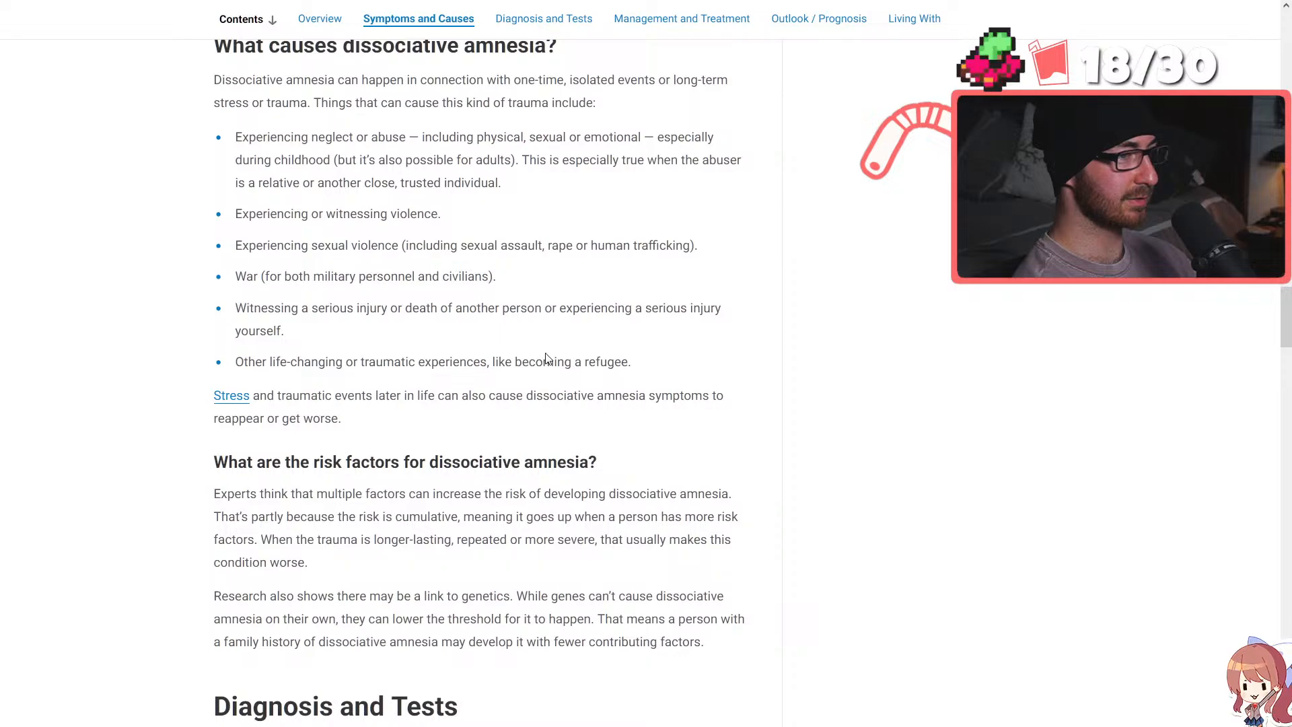
pyautogui.scroll(1, 548, 358)
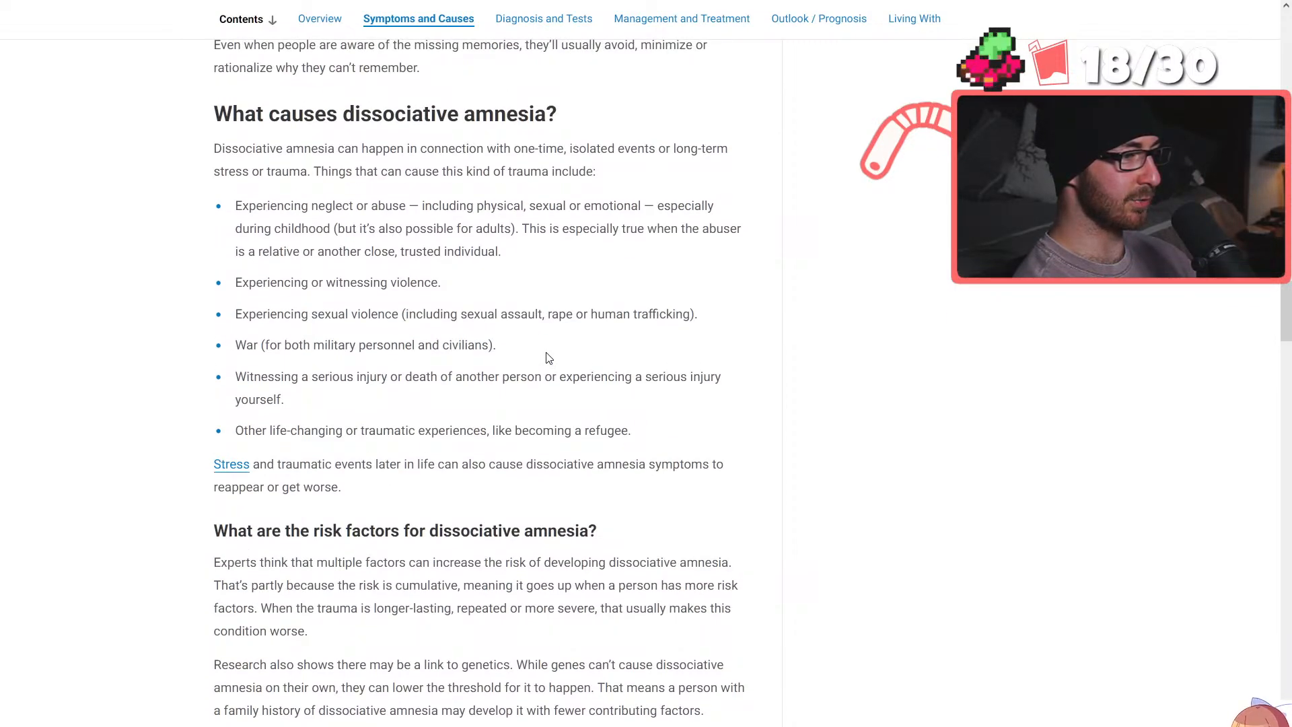
pyautogui.scroll(1, 606, 366)
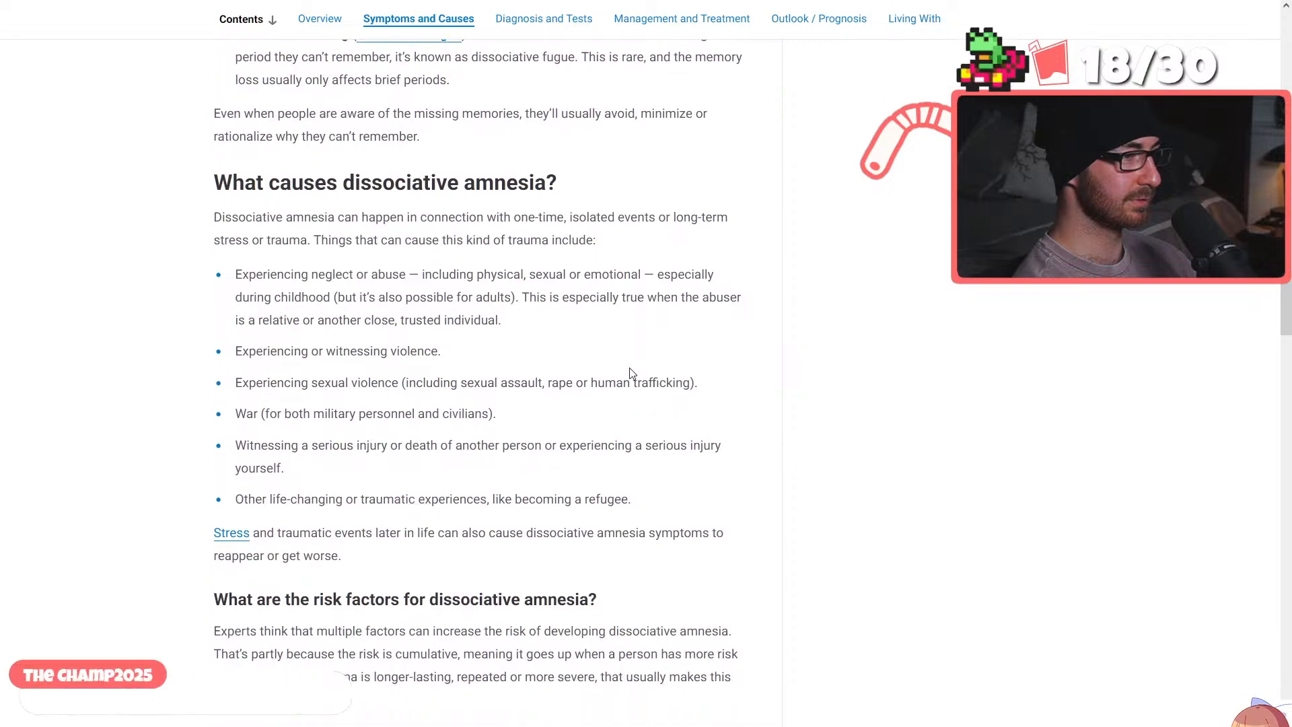
pyautogui.scroll(-1, 630, 372)
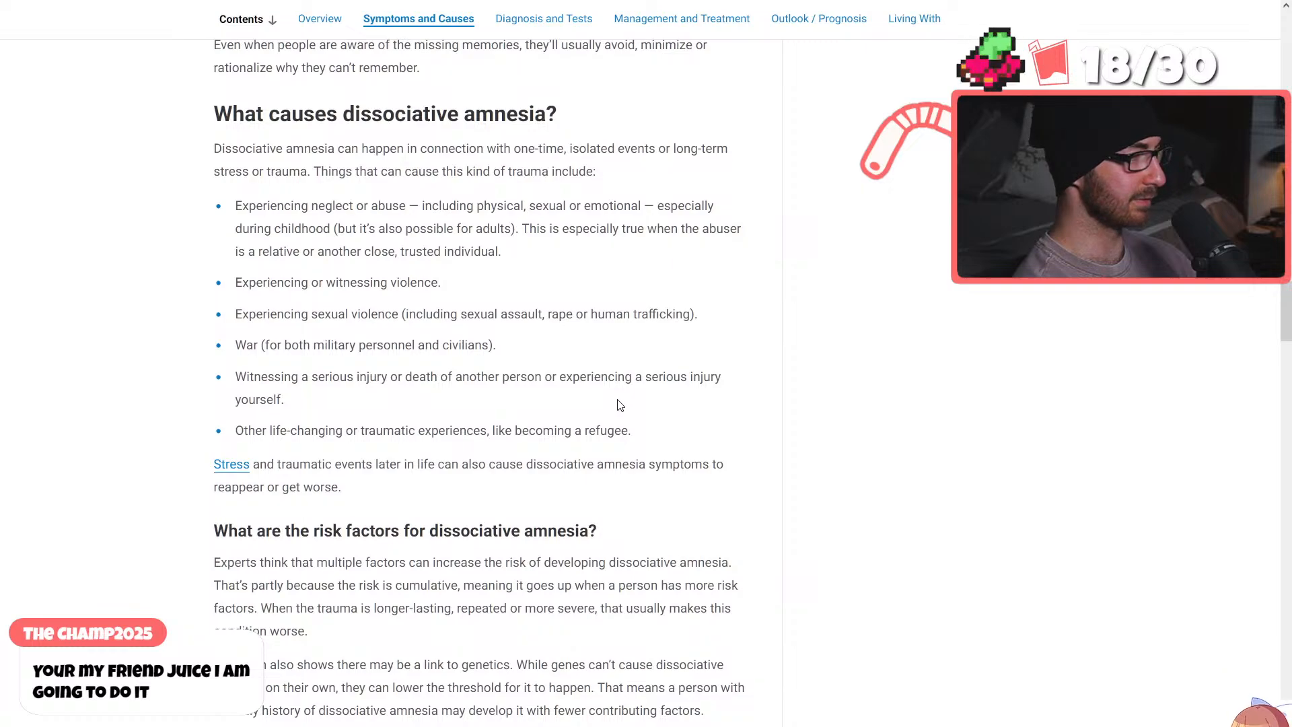
pyautogui.scroll(-2, 639, 317)
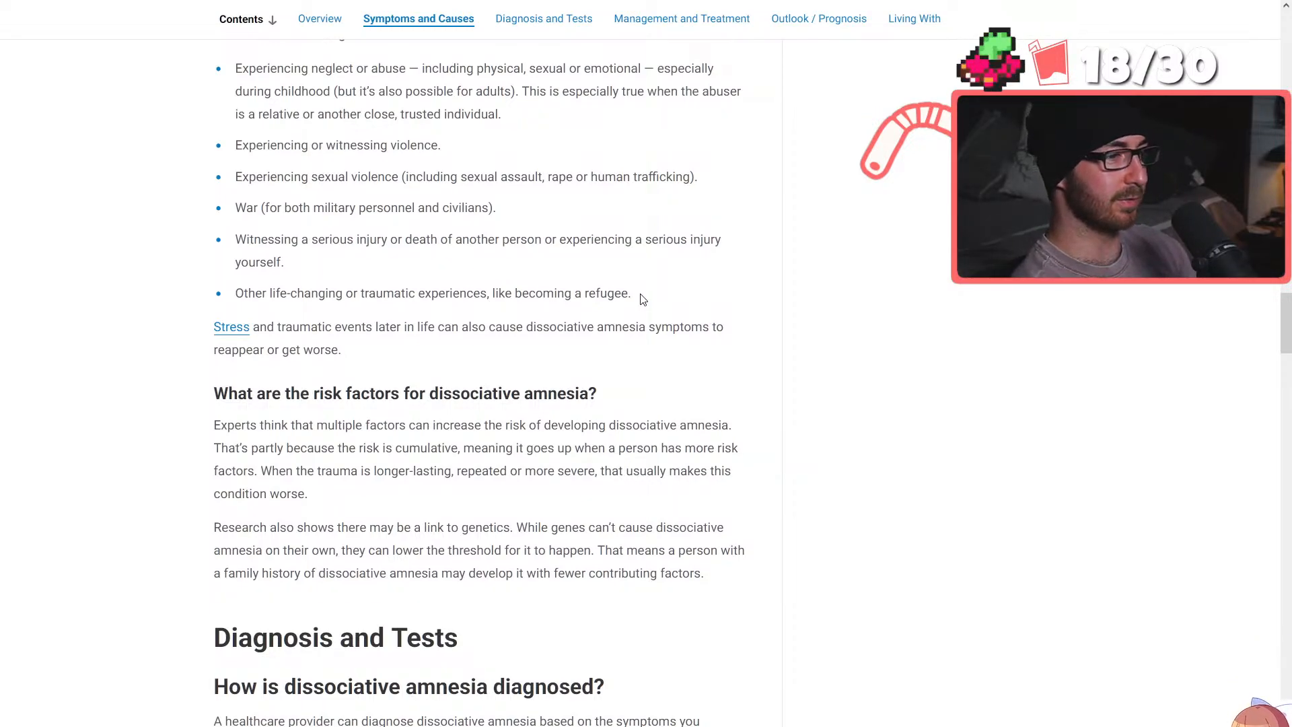
# Revisit the article's earlier sections on symptoms, types and how dissociative amnesia works
pyautogui.scroll(12, 693, 440)
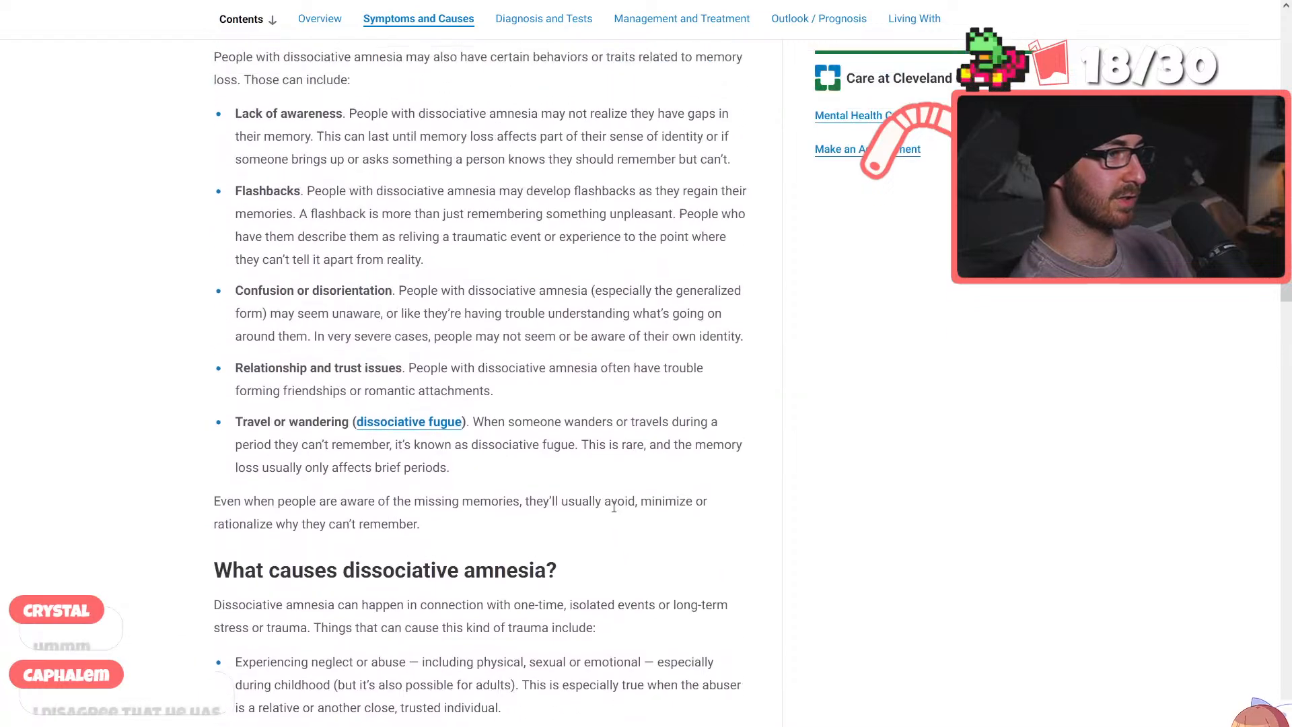
pyautogui.scroll(5, 603, 527)
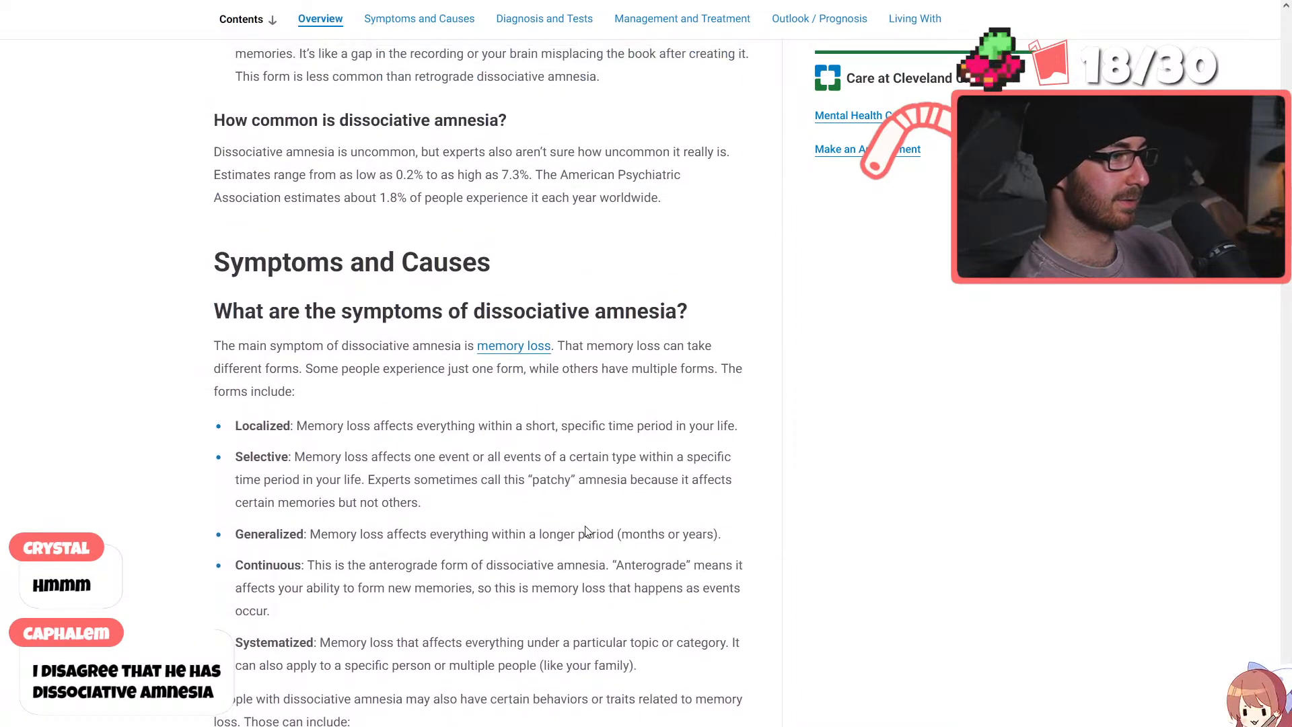
pyautogui.scroll(6, 585, 531)
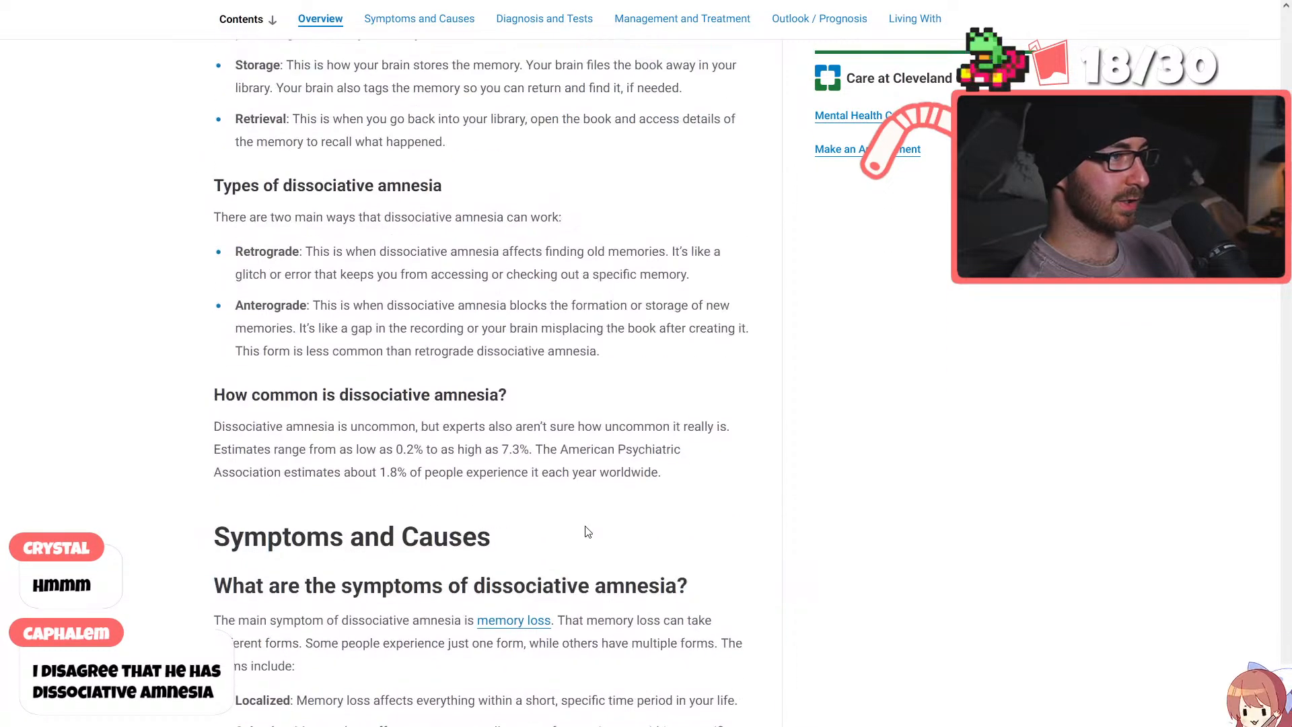
pyautogui.scroll(2, 586, 535)
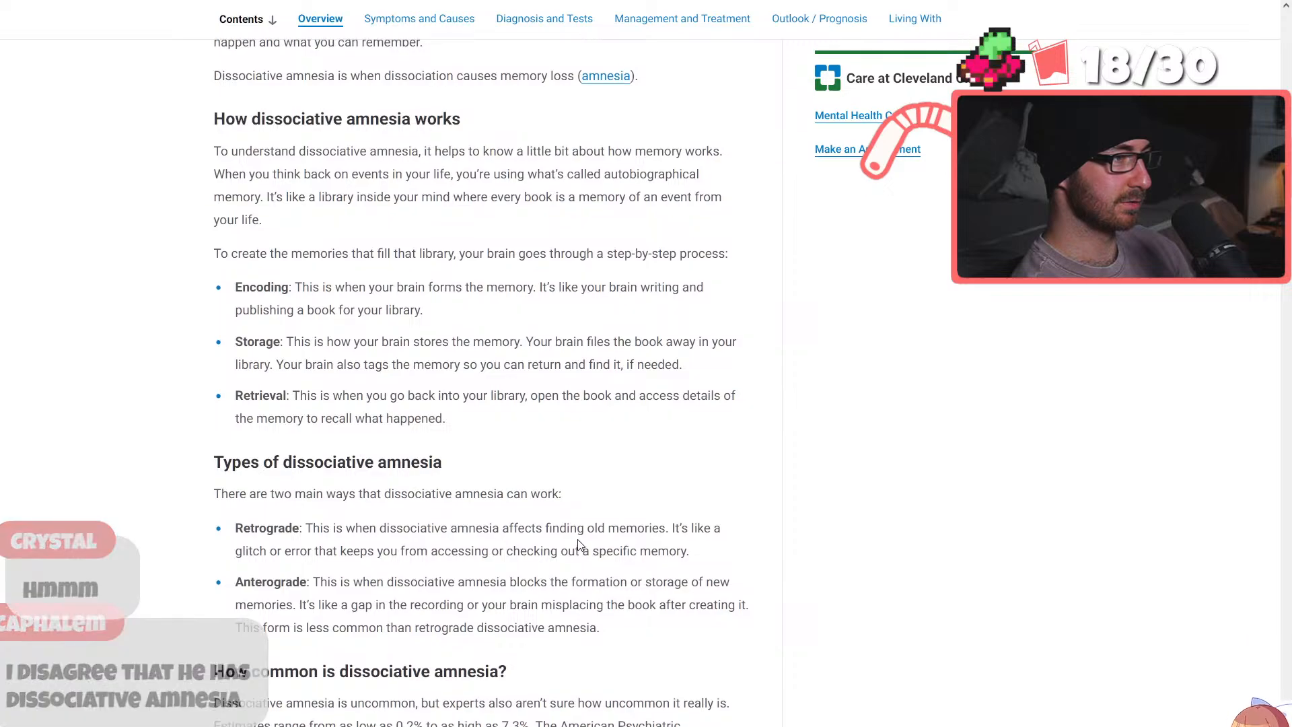
# Review the article's explanation of dissociation, then its symptoms, related behaviors and causes of dissociative amnesia
pyautogui.scroll(7, 579, 543)
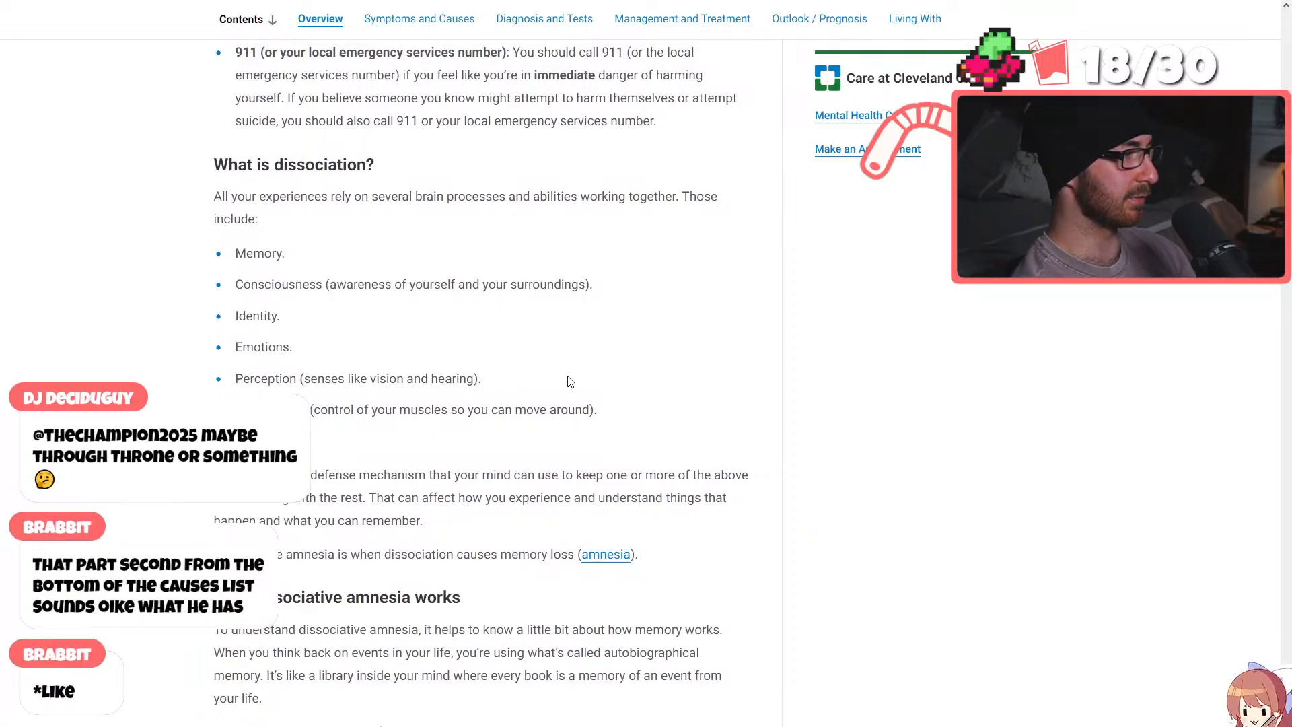
pyautogui.scroll(4, 545, 548)
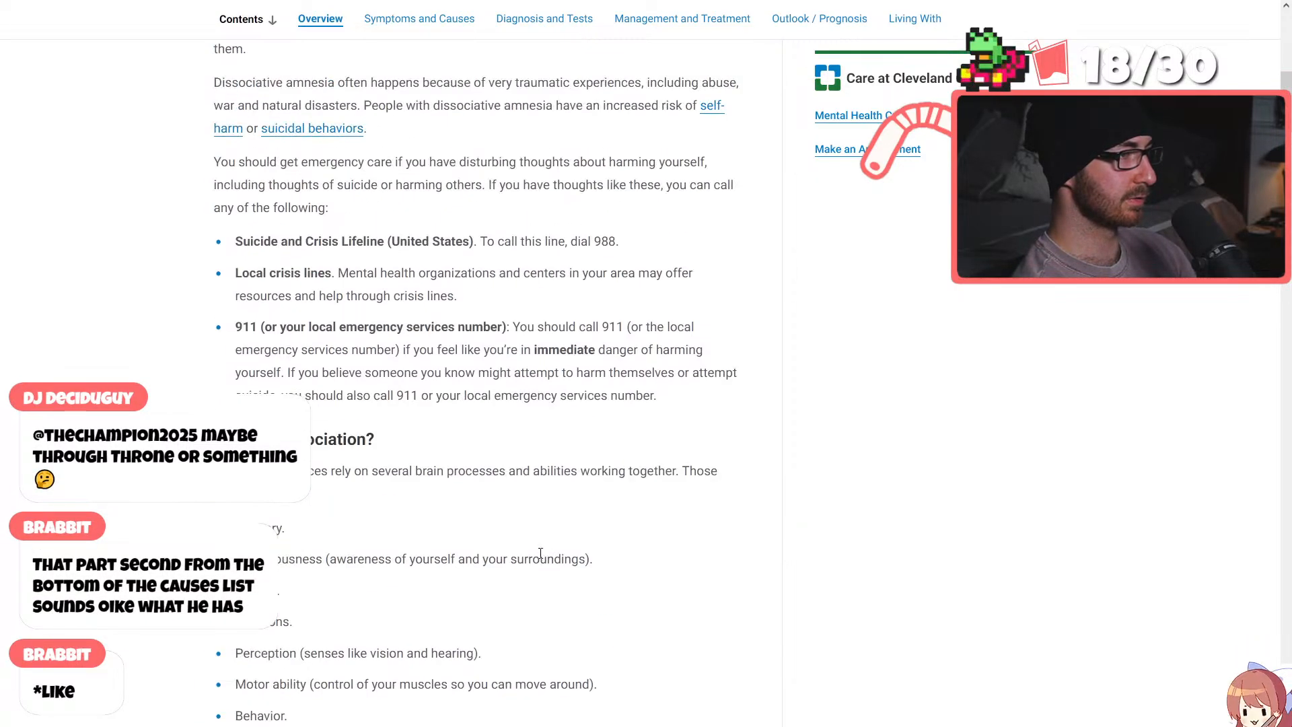
pyautogui.scroll(-20, 540, 553)
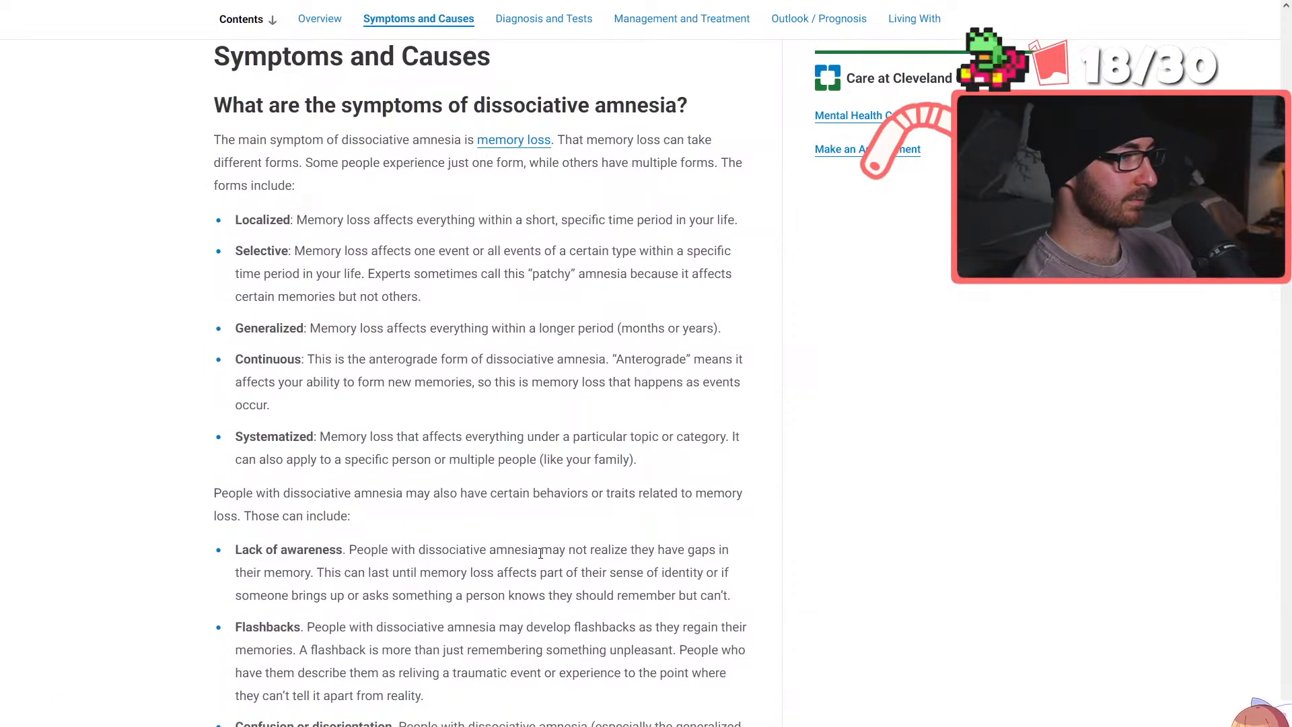
pyautogui.scroll(-6, 540, 553)
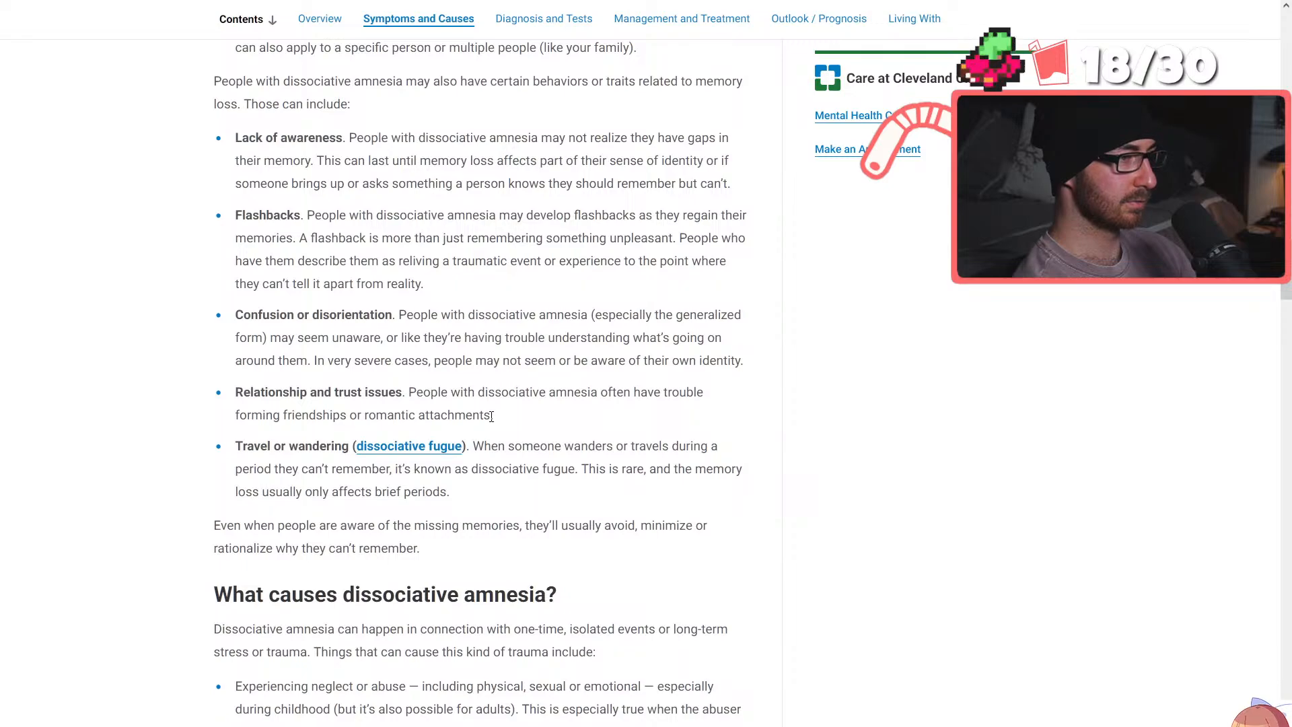
pyautogui.scroll(1, 641, 471)
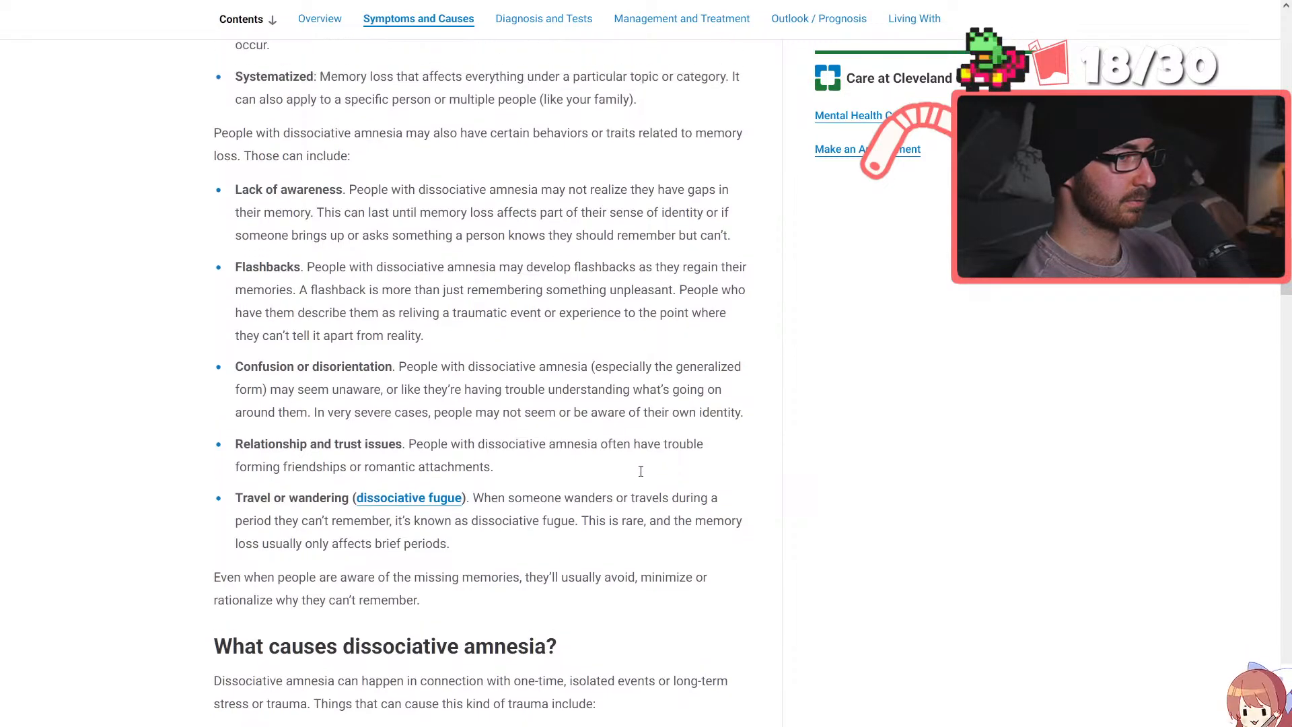
pyautogui.scroll(-7, 640, 480)
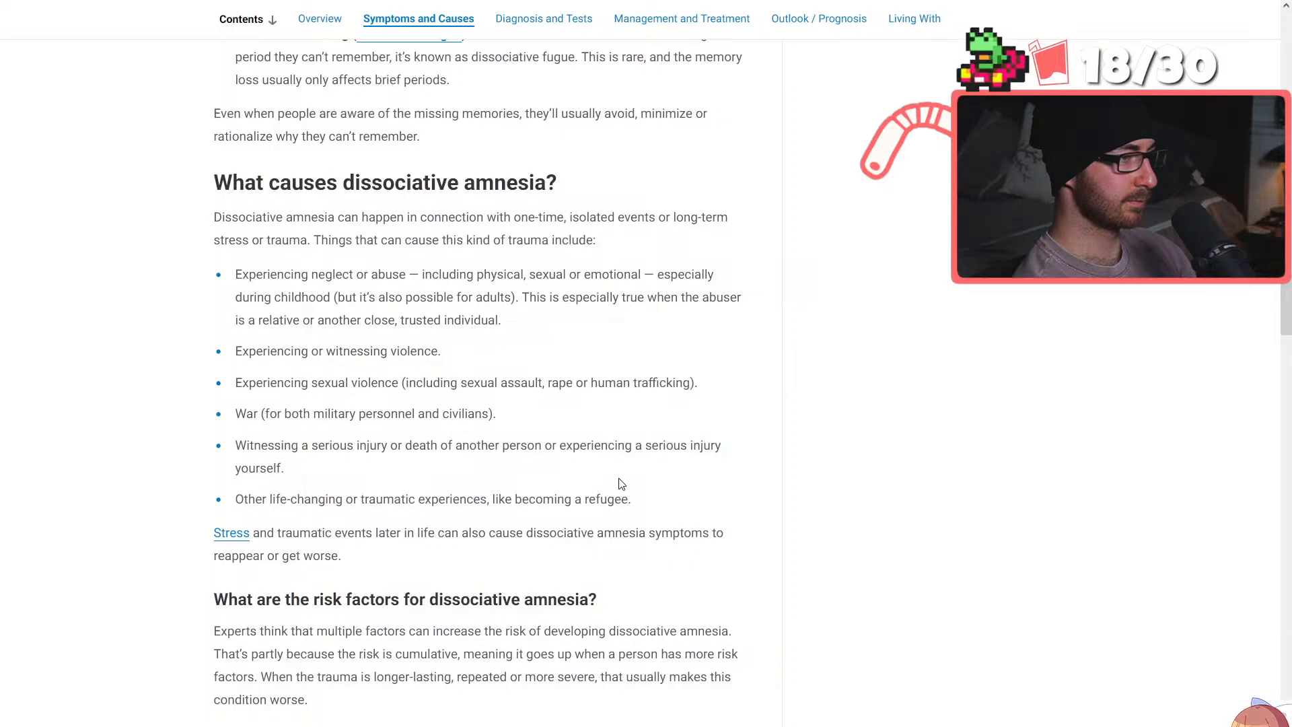
# Skim the diagnosis, treatment, outlook and living-with sections through to the end of the article
pyautogui.scroll(-11, 621, 484)
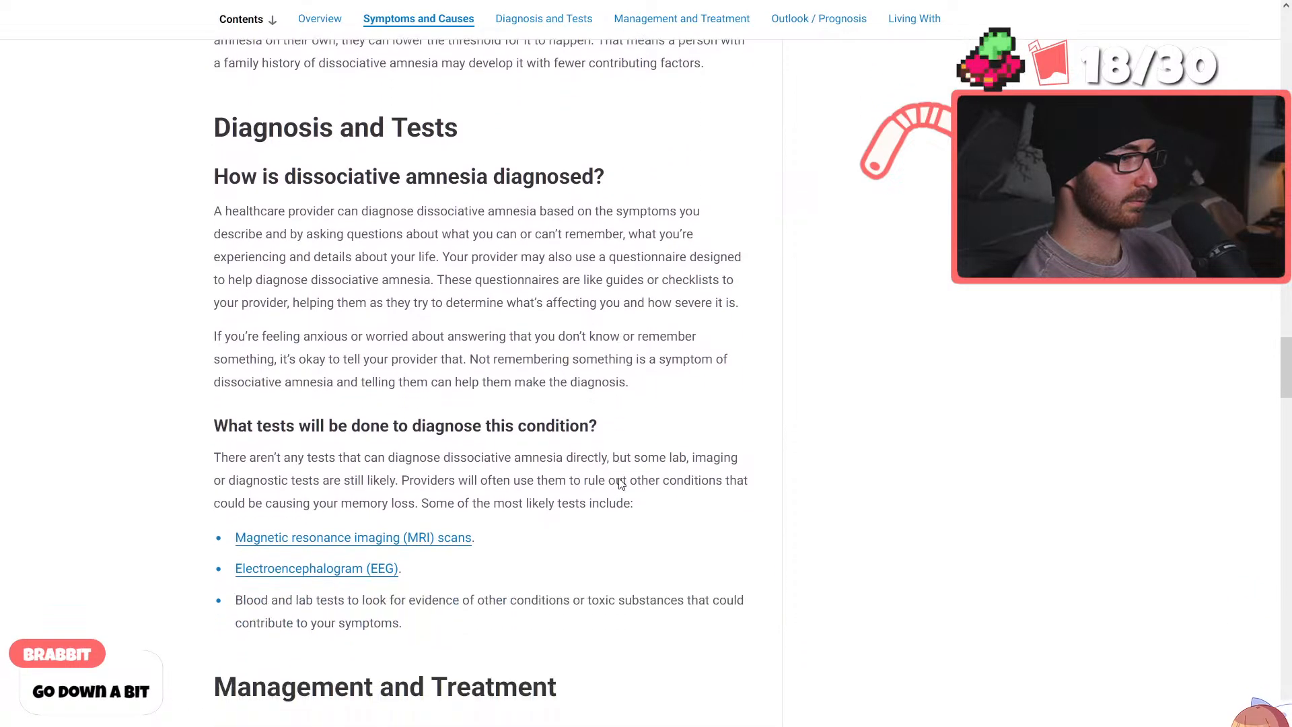
pyautogui.scroll(-16, 621, 484)
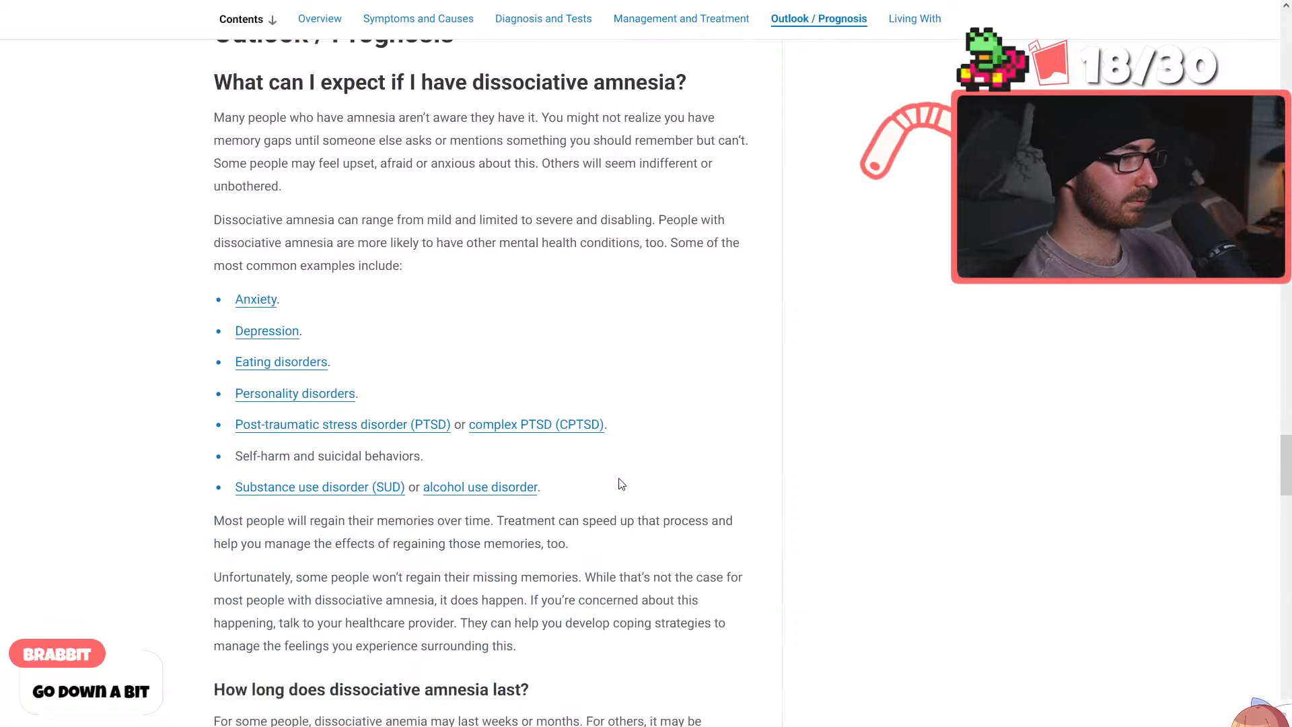
pyautogui.scroll(-5, 621, 483)
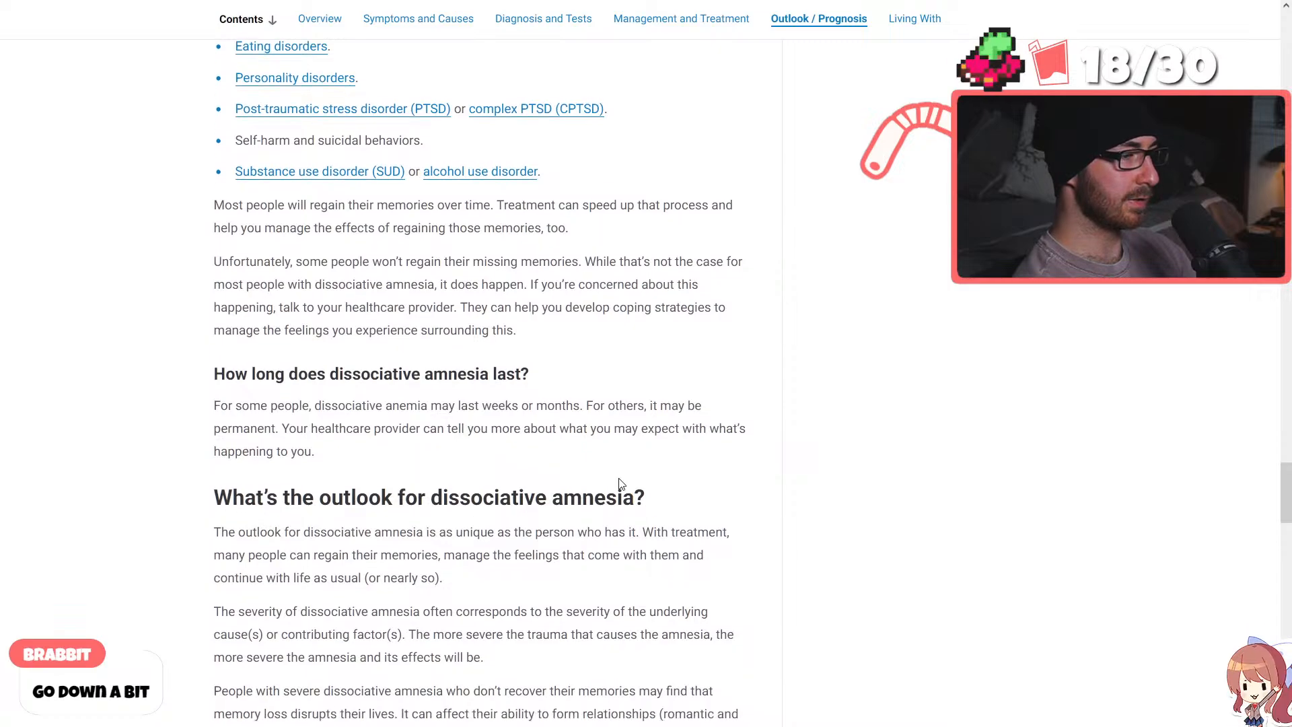
pyautogui.scroll(-10, 621, 483)
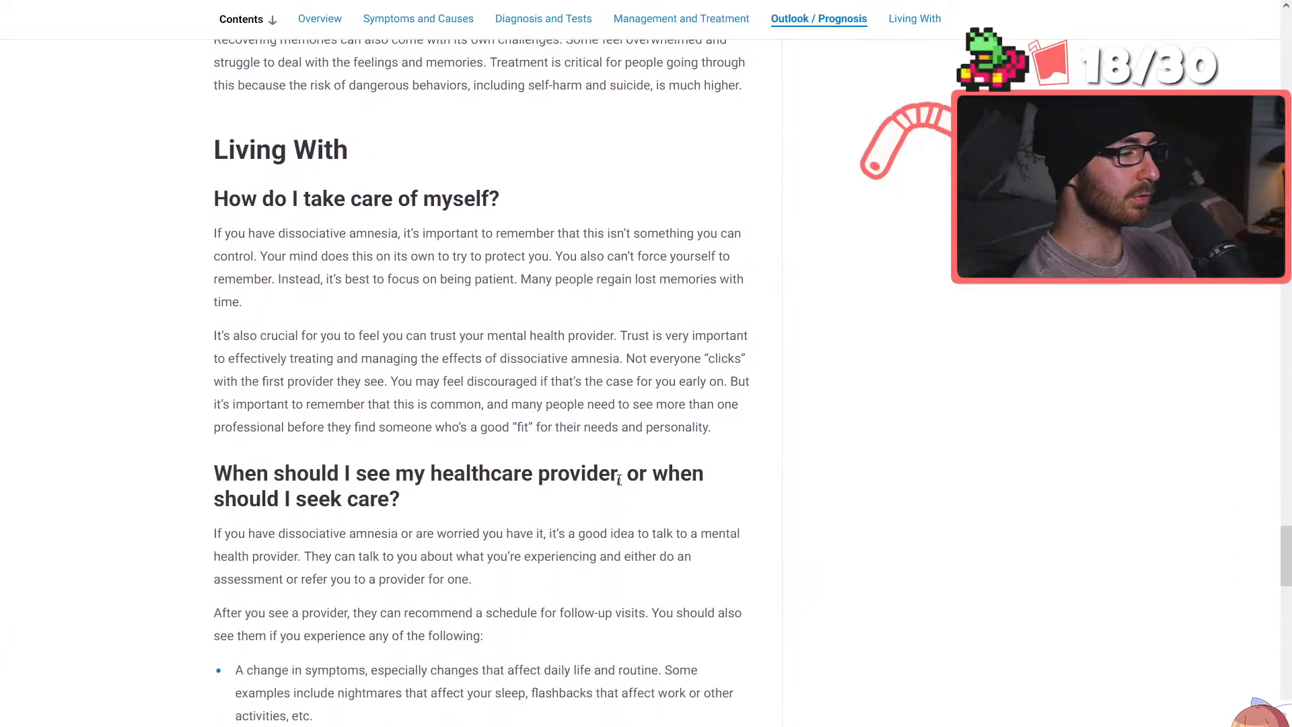
pyautogui.scroll(-4, 619, 479)
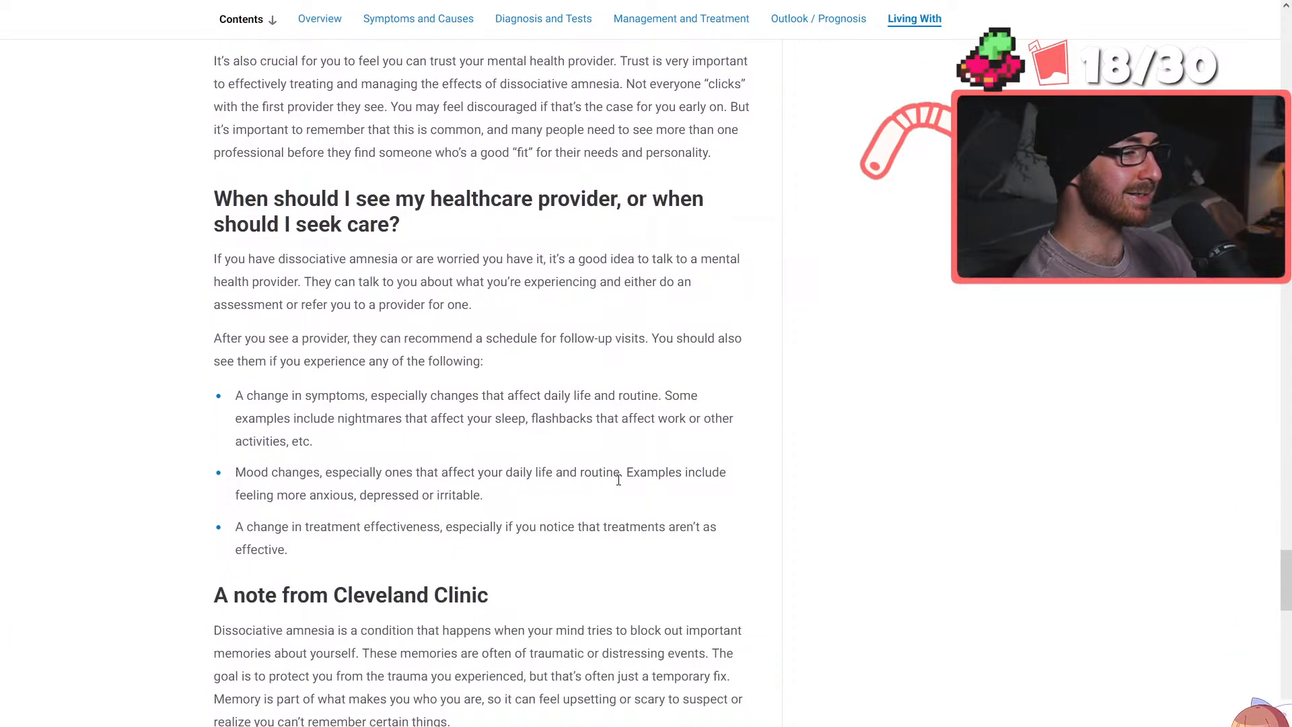
pyautogui.scroll(-9, 618, 479)
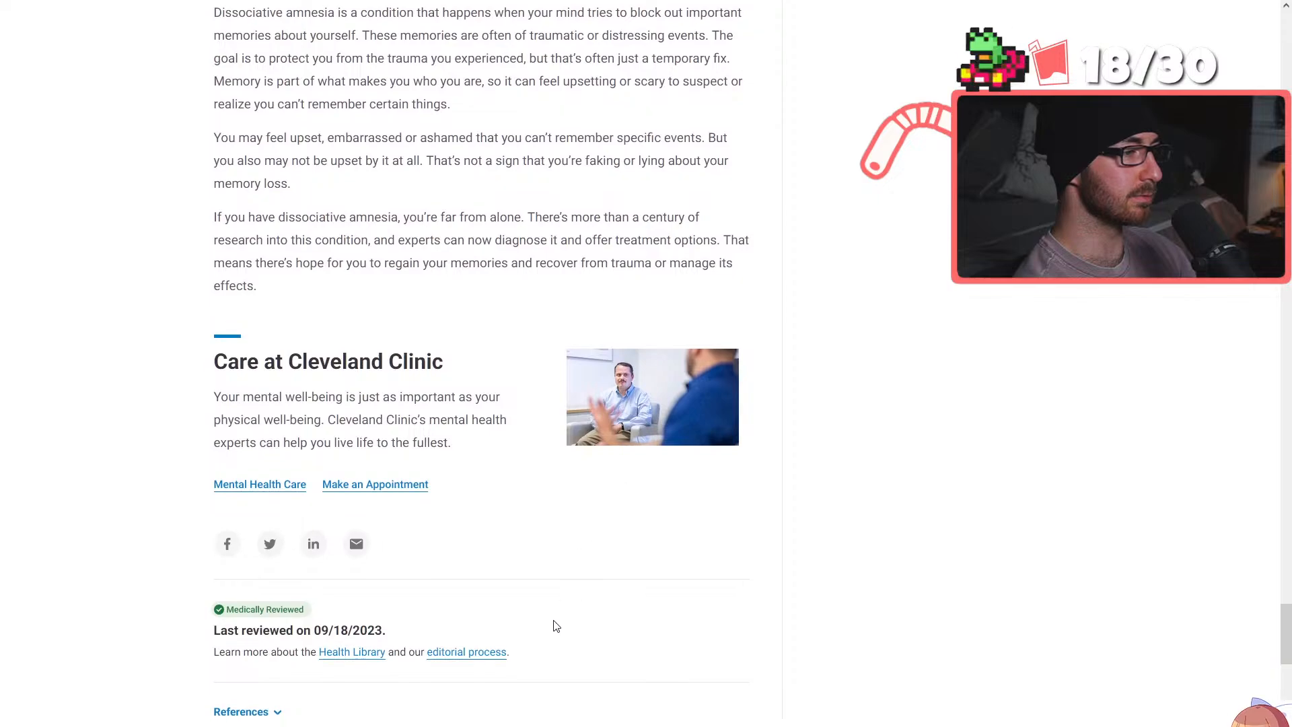
# Go back to the outlook section's commonly associated conditions and on up to the behaviors linked to memory loss
pyautogui.scroll(15, 555, 626)
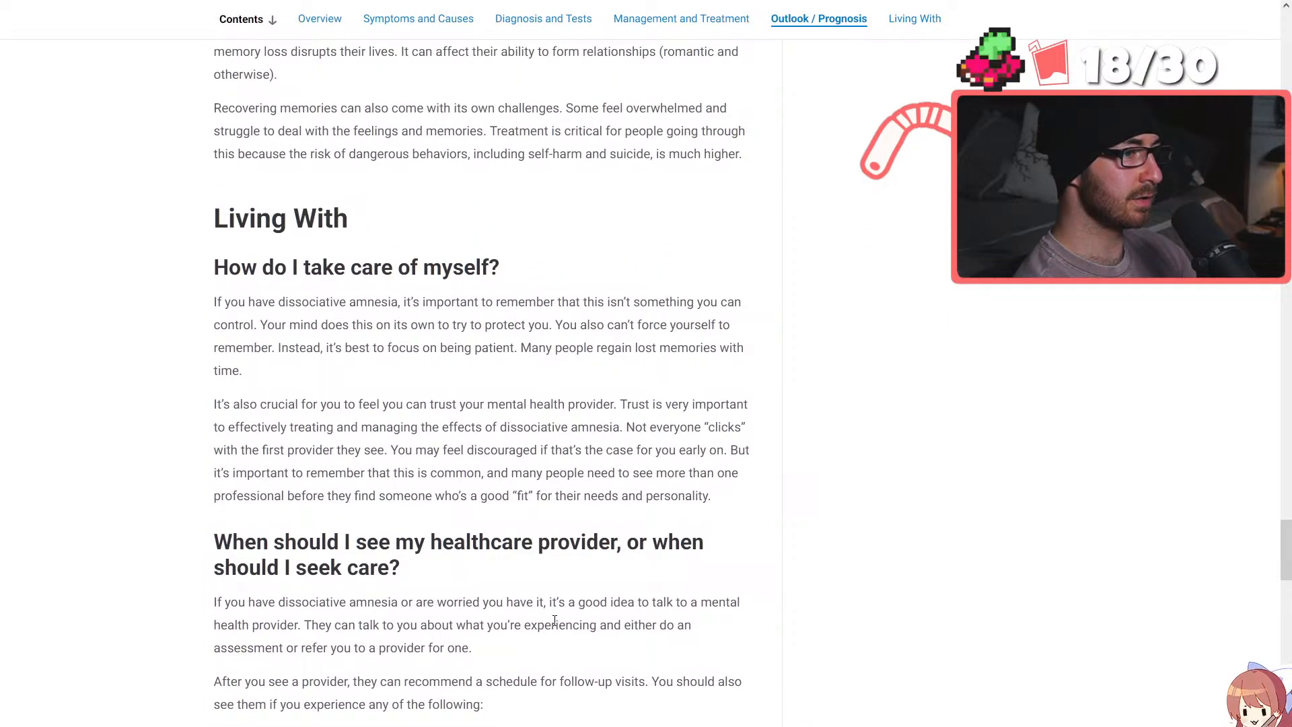
pyautogui.scroll(11, 554, 620)
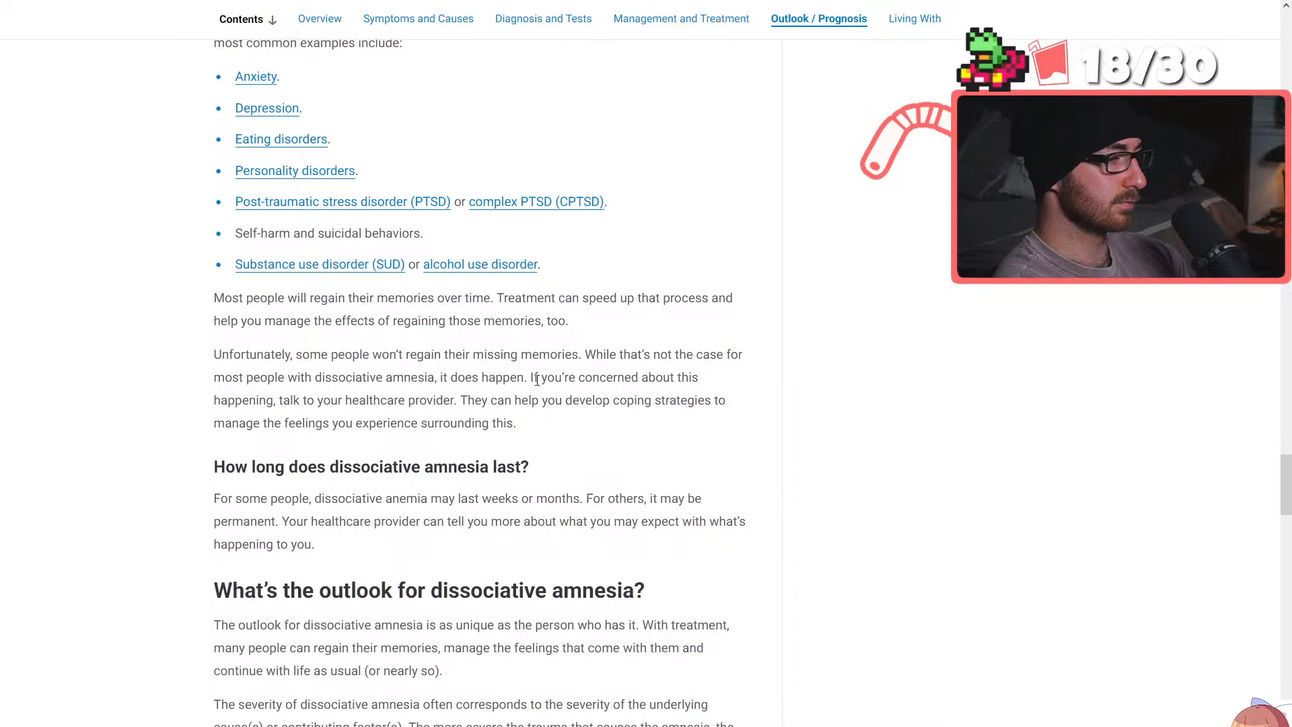
pyautogui.scroll(9, 620, 369)
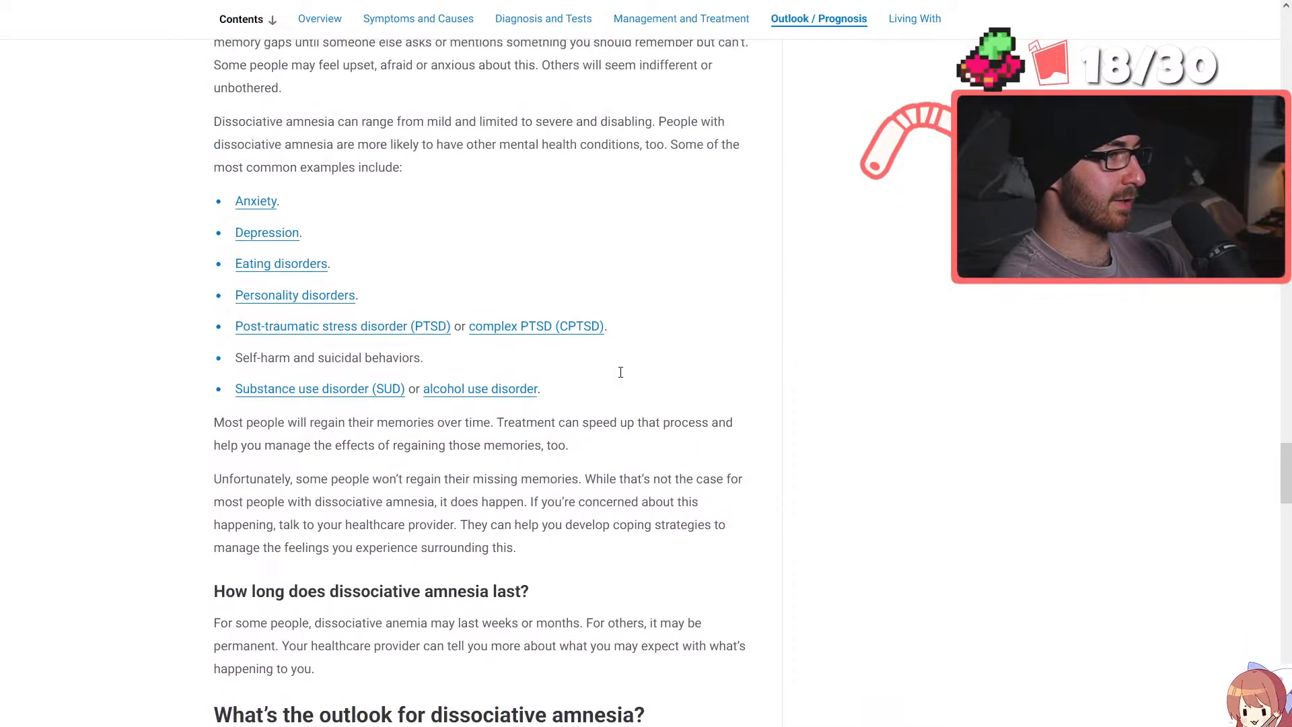
pyautogui.scroll(11, 660, 394)
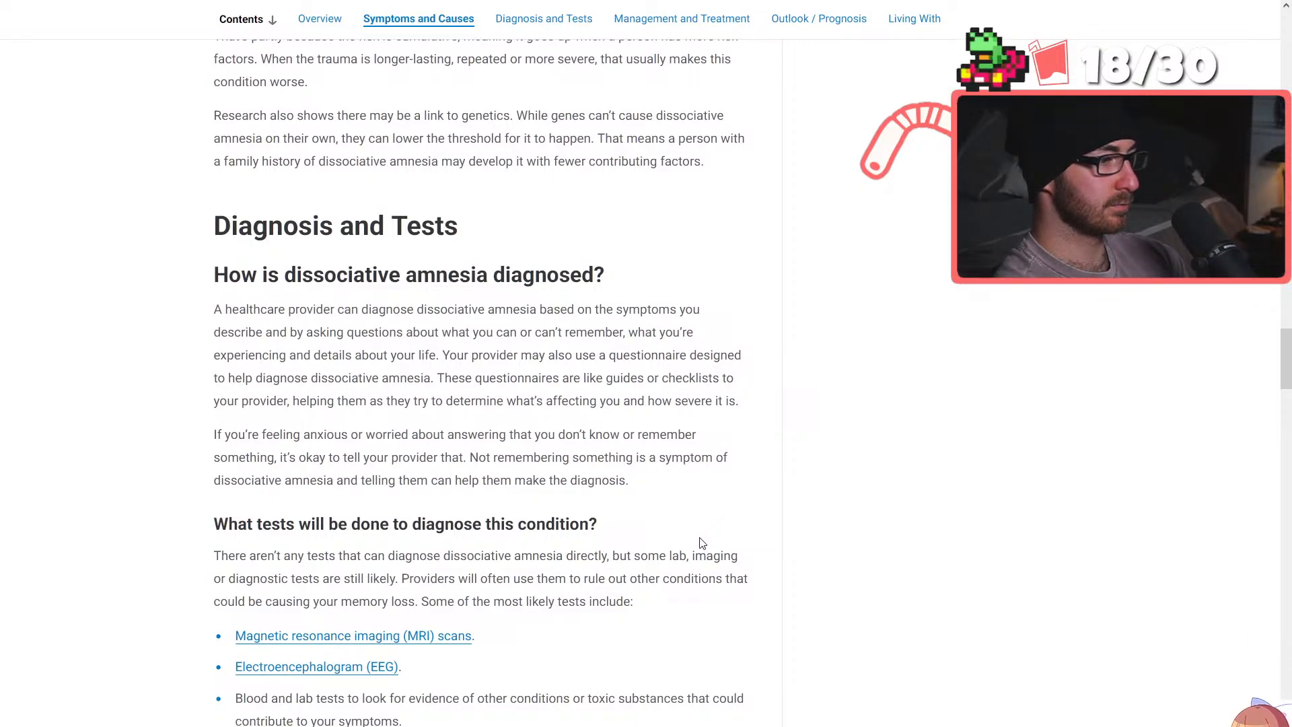
pyautogui.scroll(5, 703, 545)
pyautogui.scroll(13, 700, 557)
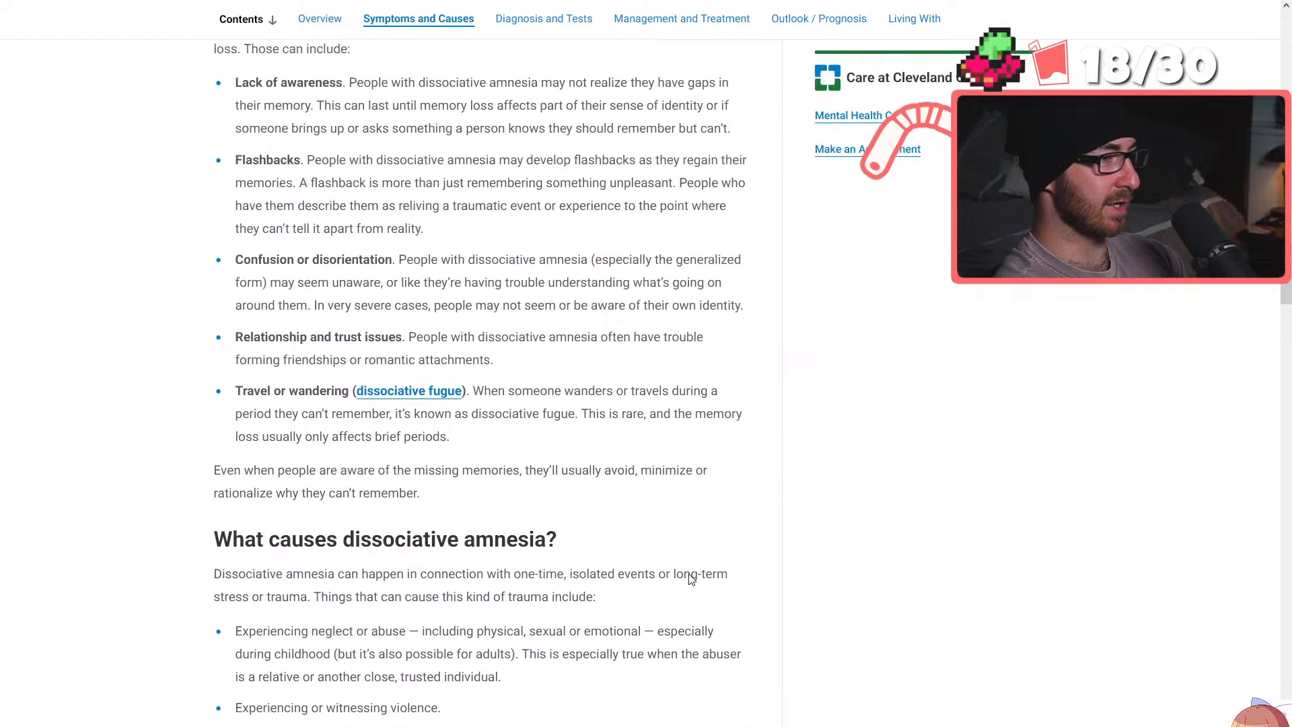
# Reread the forms of memory loss, the types of dissociative amnesia, how it works and what dissociation is
pyautogui.scroll(4, 688, 580)
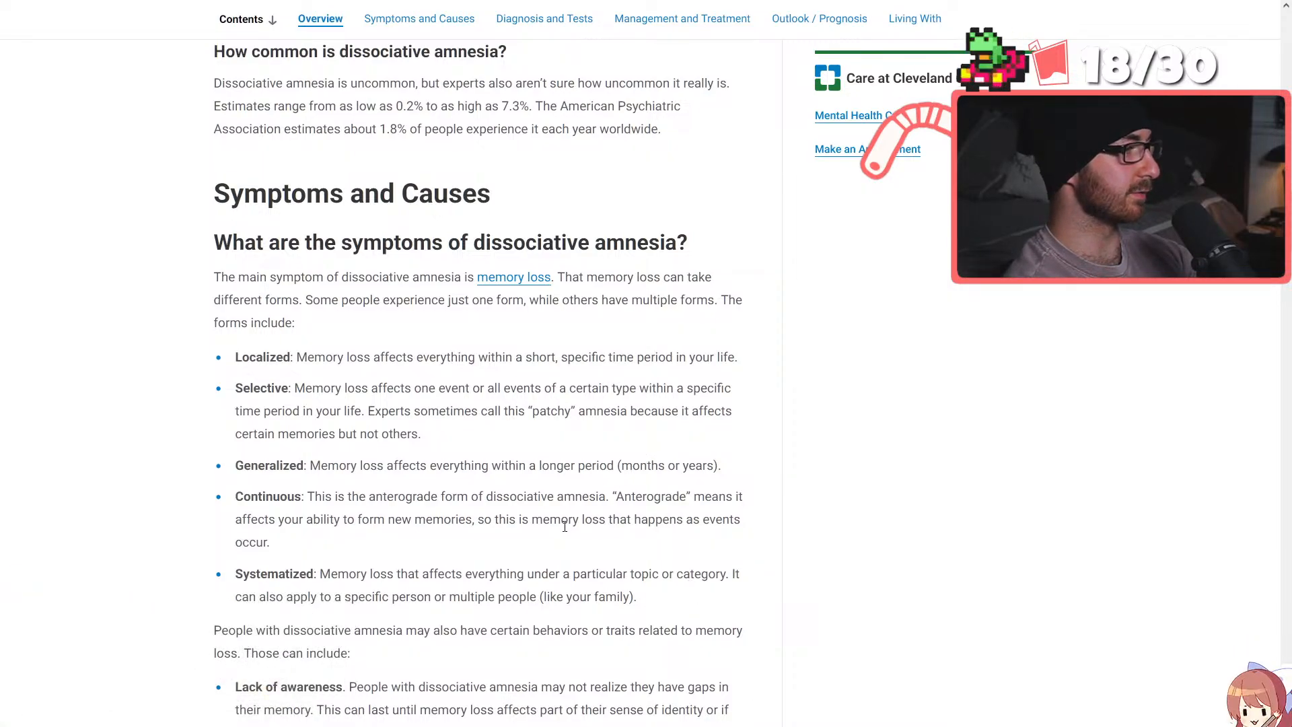
pyautogui.scroll(3, 564, 526)
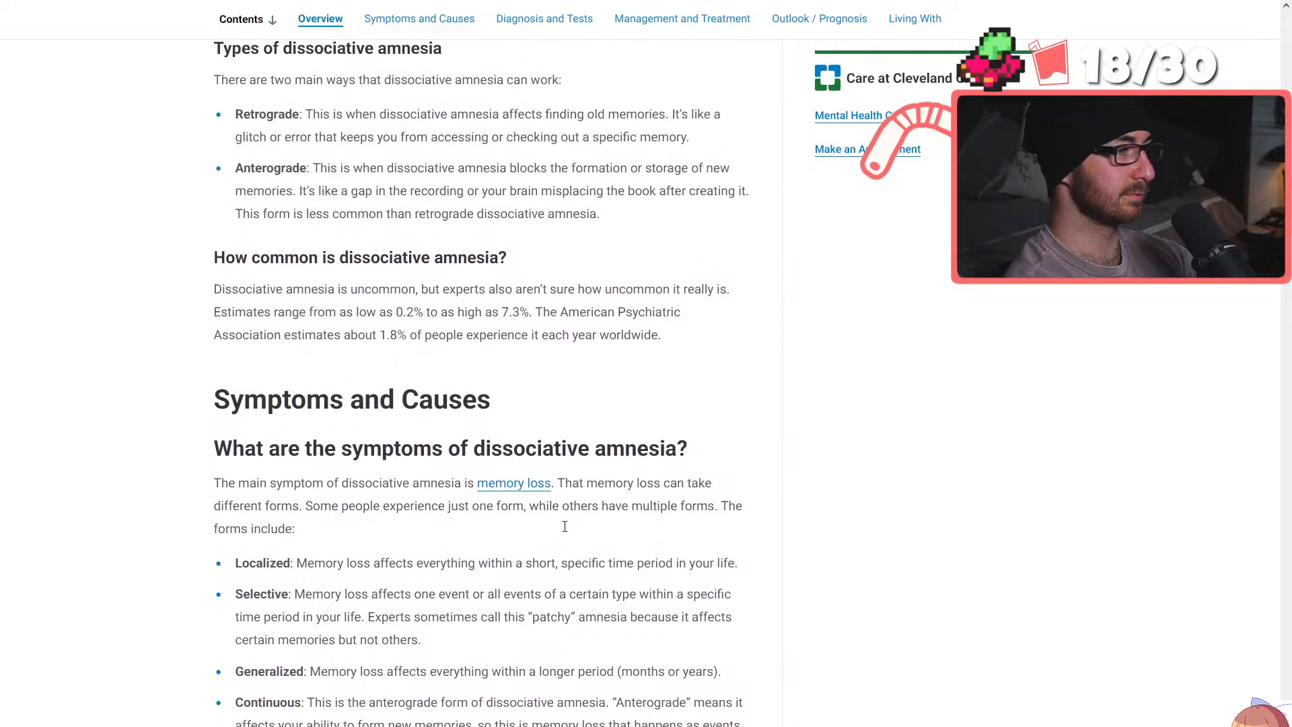
pyautogui.scroll(2, 565, 526)
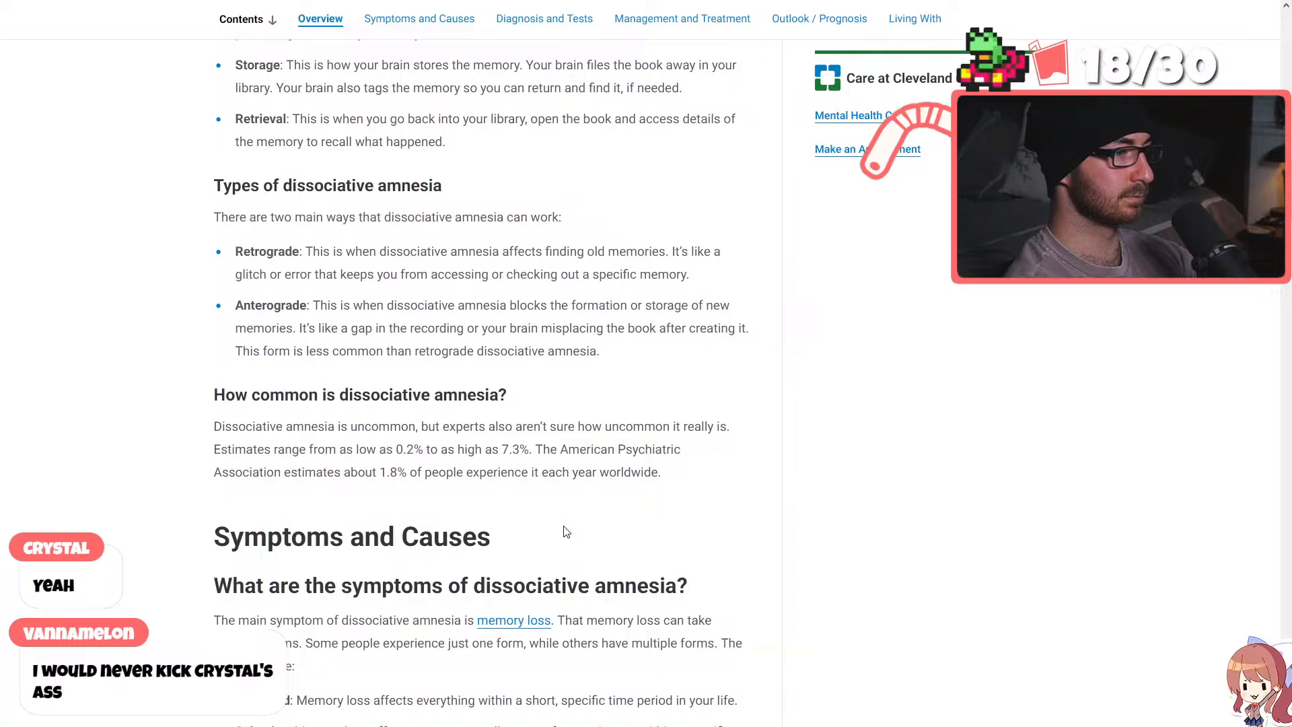
pyautogui.scroll(2, 566, 531)
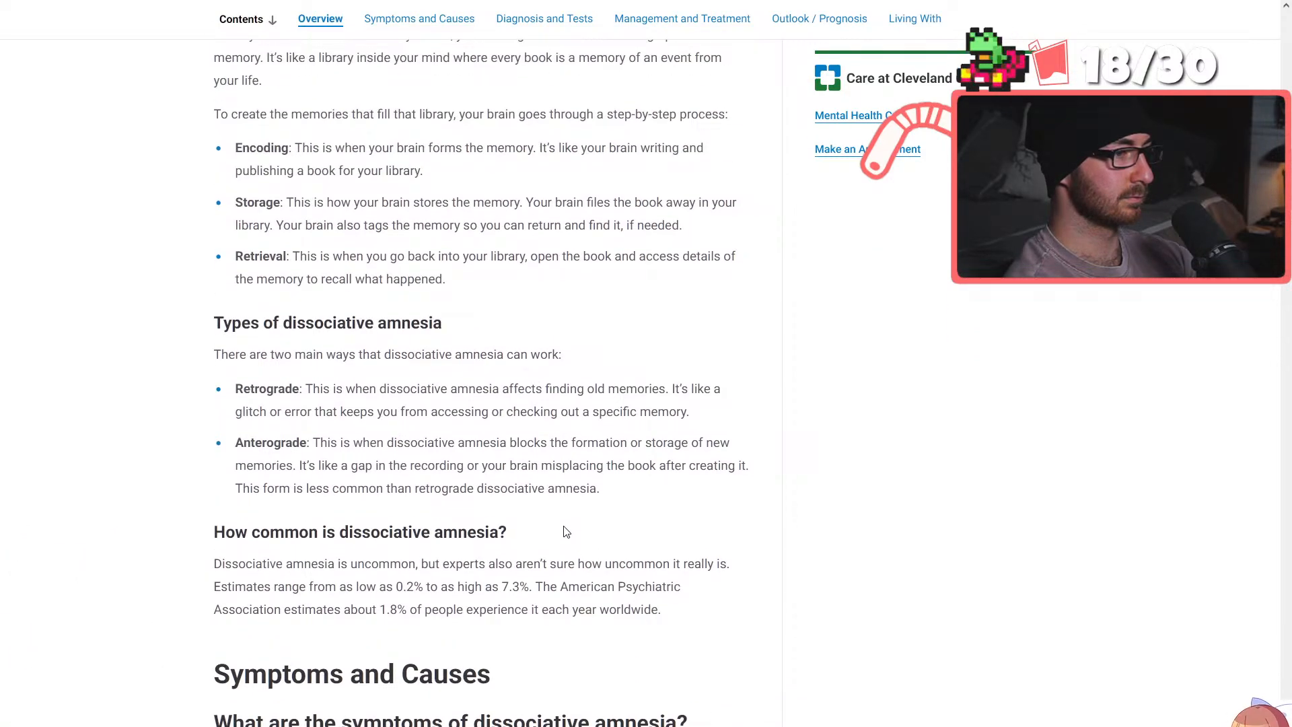
pyautogui.scroll(6, 565, 531)
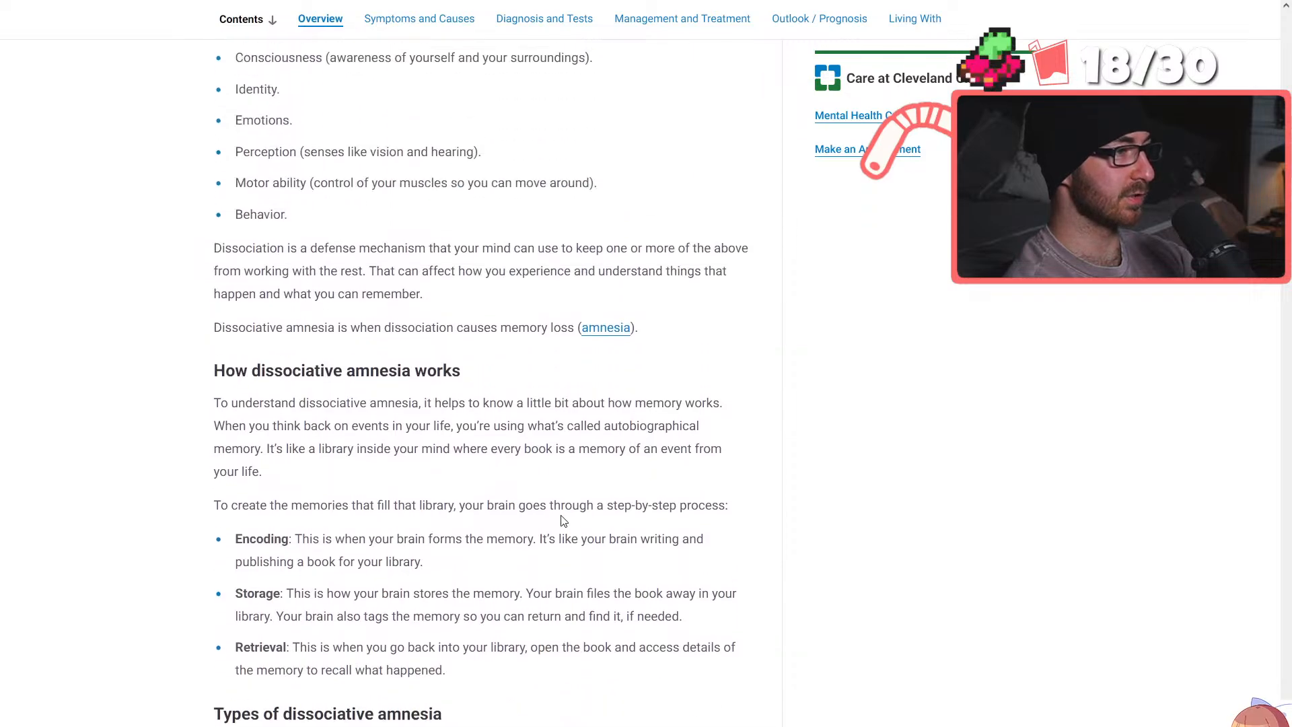
pyautogui.scroll(5, 568, 524)
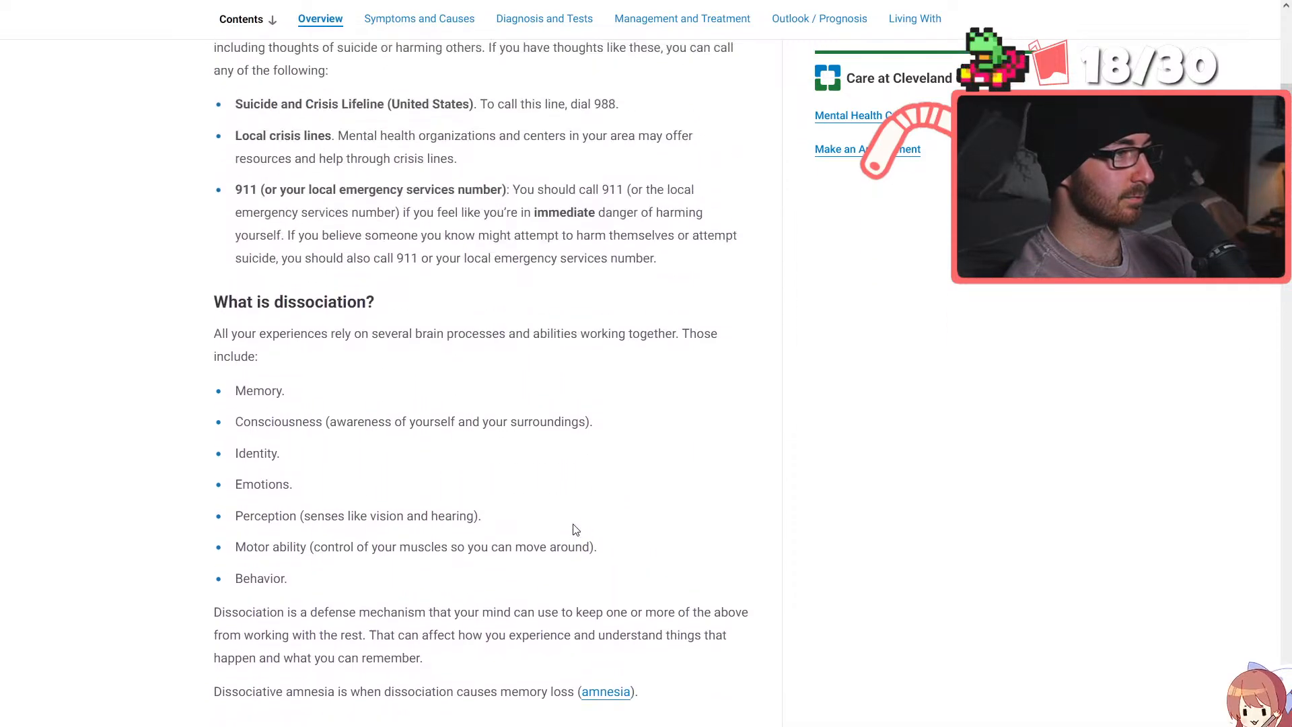
pyautogui.scroll(9, 575, 530)
# Switch to the Character Analysis Shorts document and resolve the "Eh" comment on "His conception was to keep Sunny sane"
pyautogui.moveTo(274, 4)
pyautogui.click(372, 15)
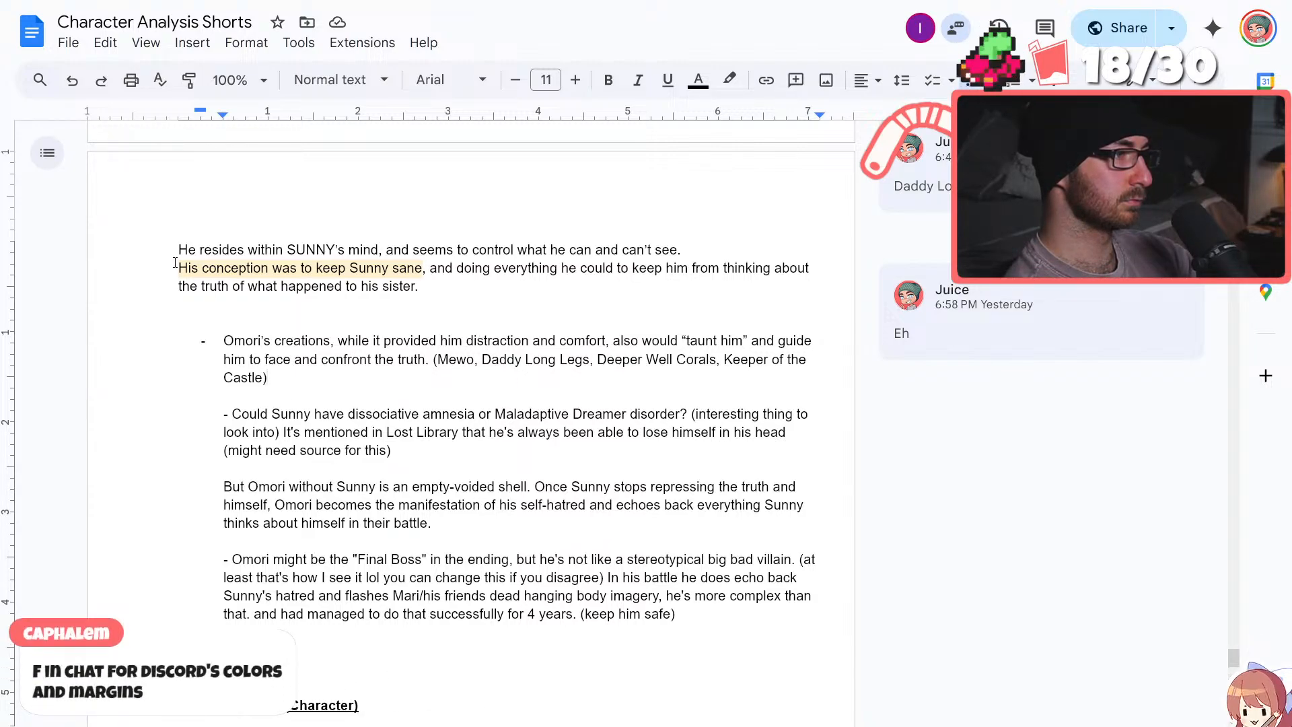
pyautogui.moveTo(178, 268); pyautogui.dragTo(426, 268)
pyautogui.click(554, 283)
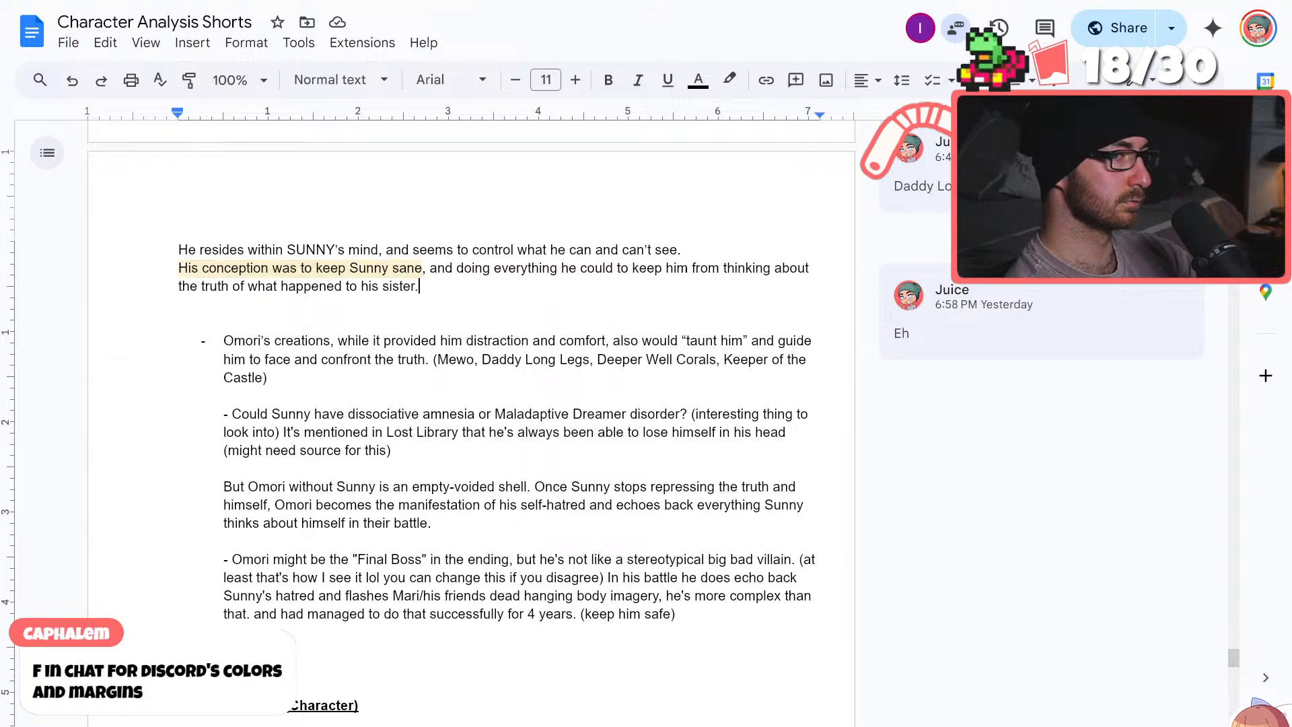
pyautogui.click(1134, 294)
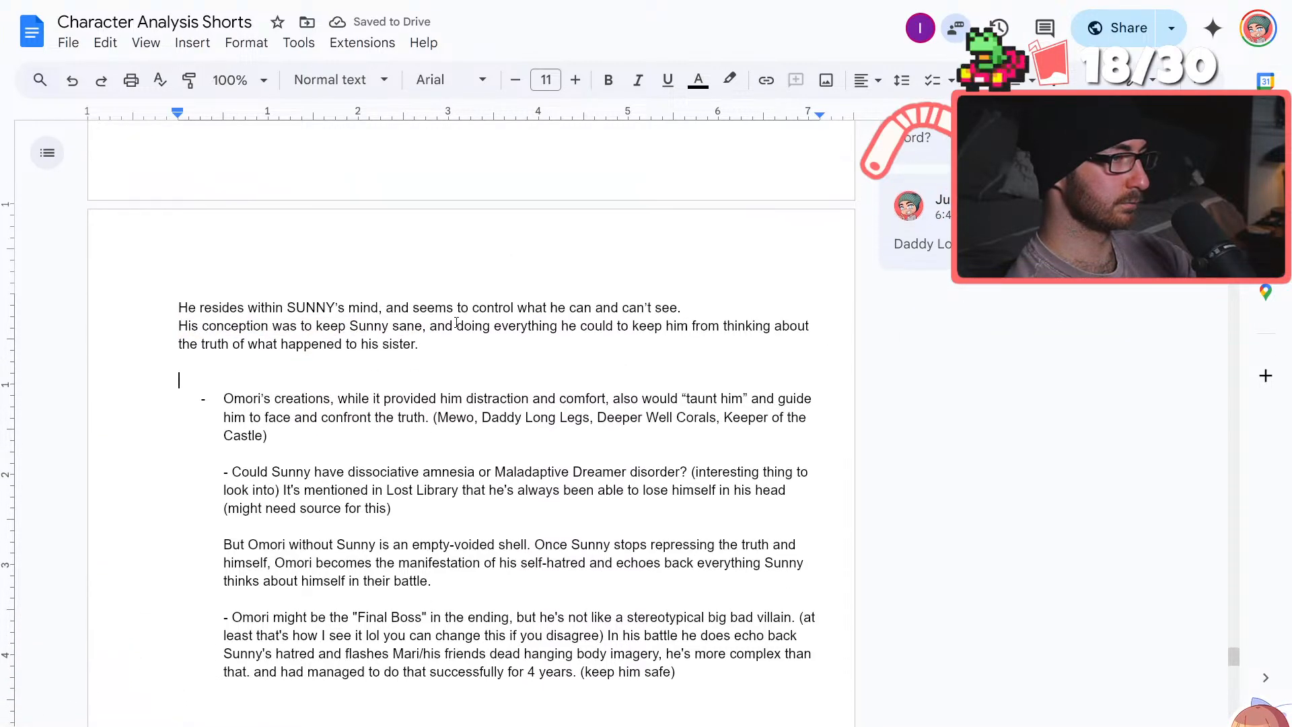
# Change "formed along with White Space" to "formed alongside White Space" in the OMORI script
pyautogui.scroll(5, 456, 322)
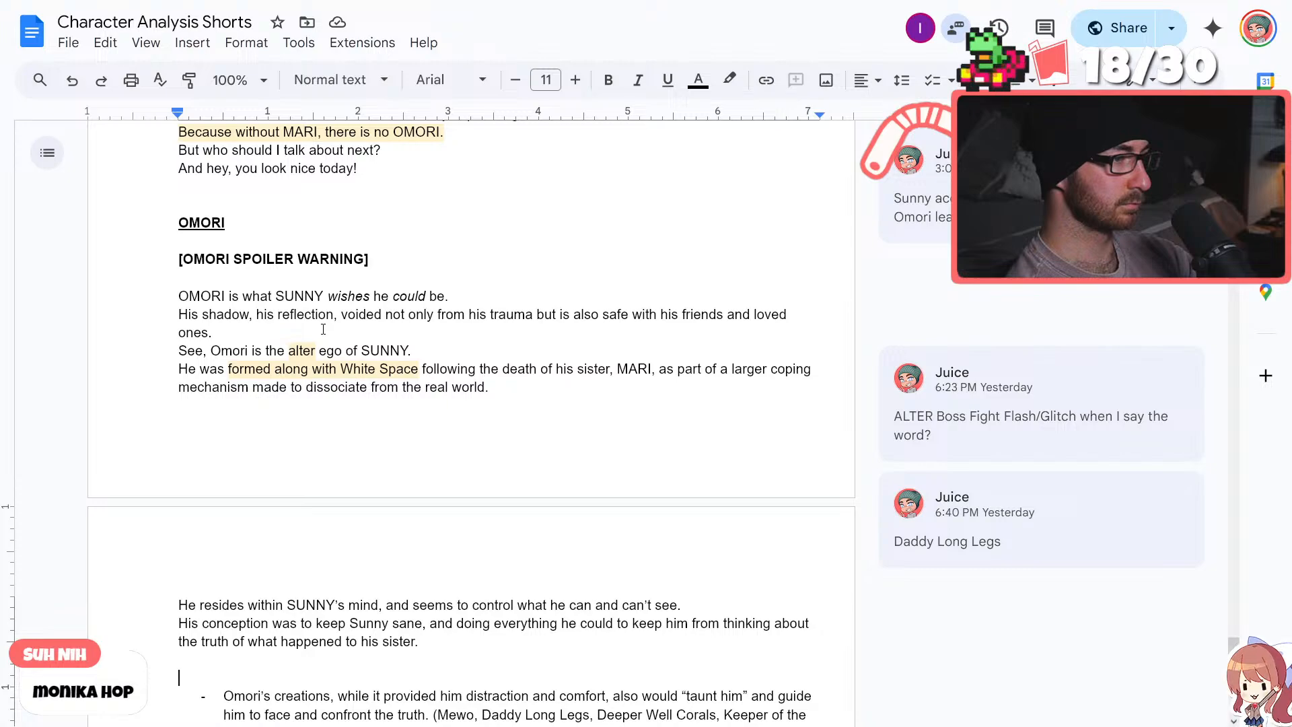
pyautogui.click(337, 372)
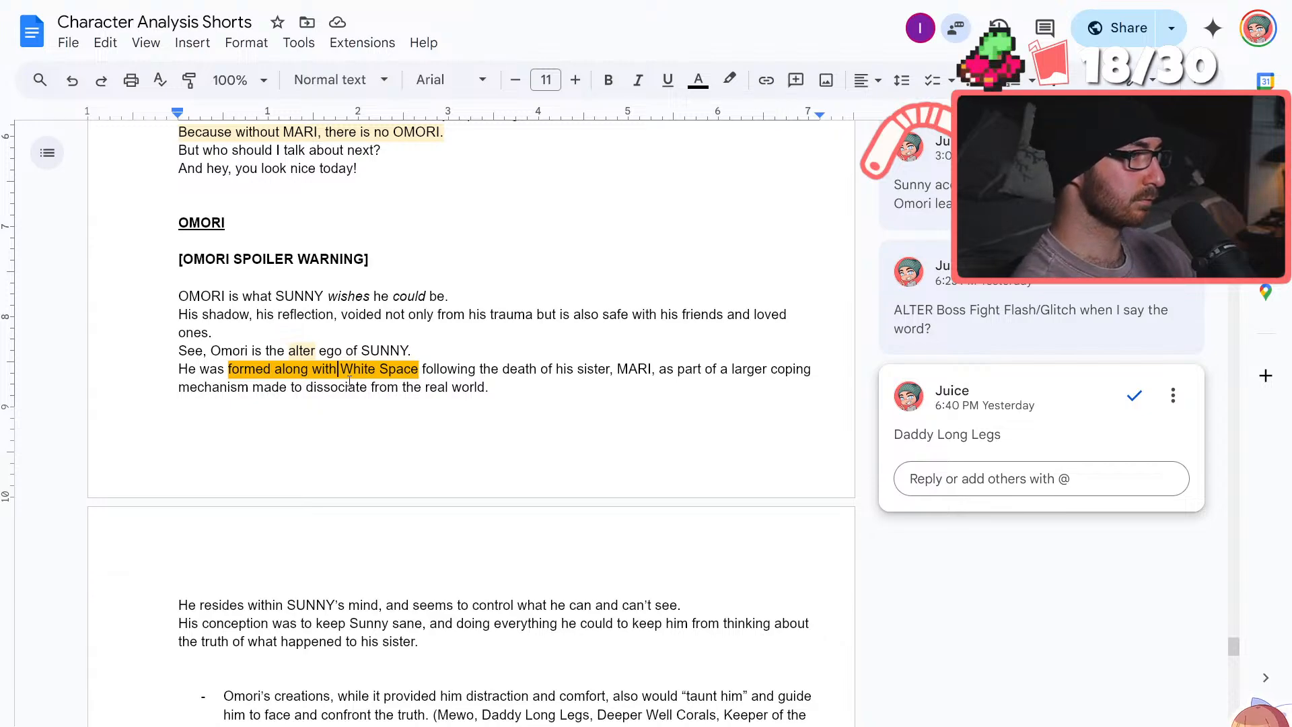
pyautogui.press('BackSpace')
pyautogui.press('BackSpace')
pyautogui.press('BackSpace')
pyautogui.press('BackSpace')
pyautogui.press('BackSpace')
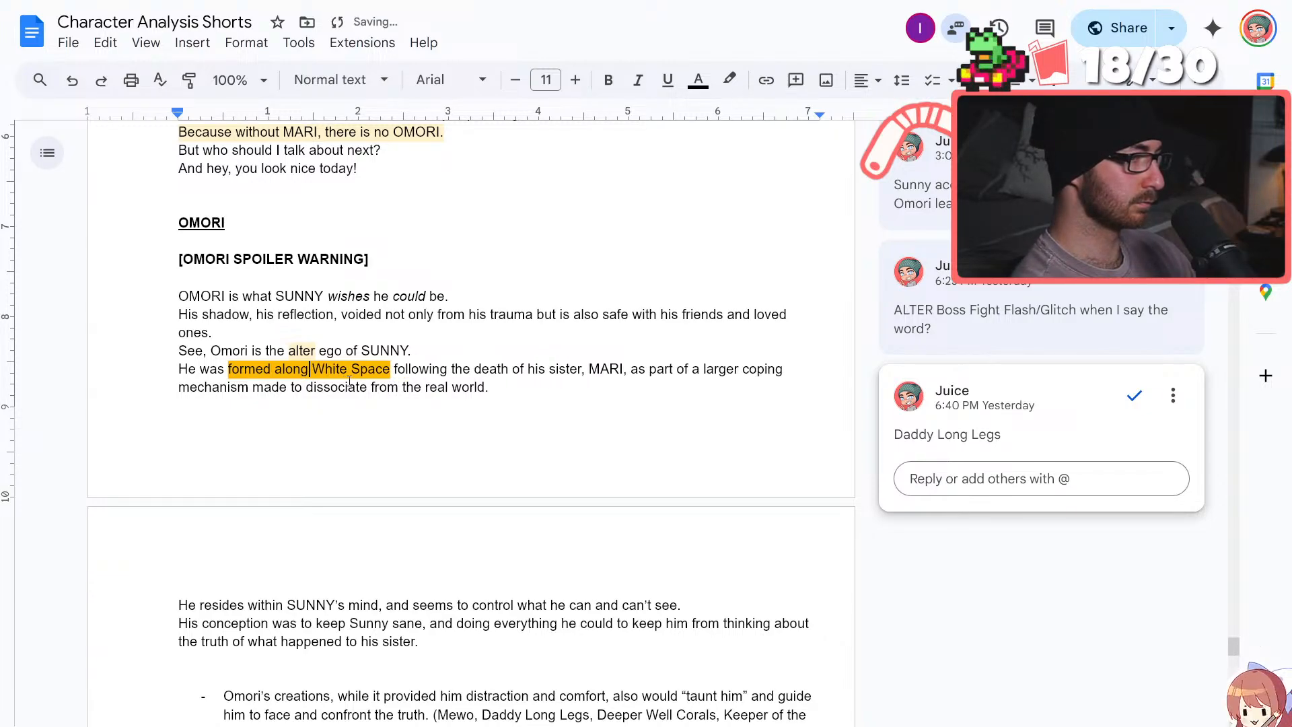
pyautogui.write('side')
pyautogui.click(479, 442)
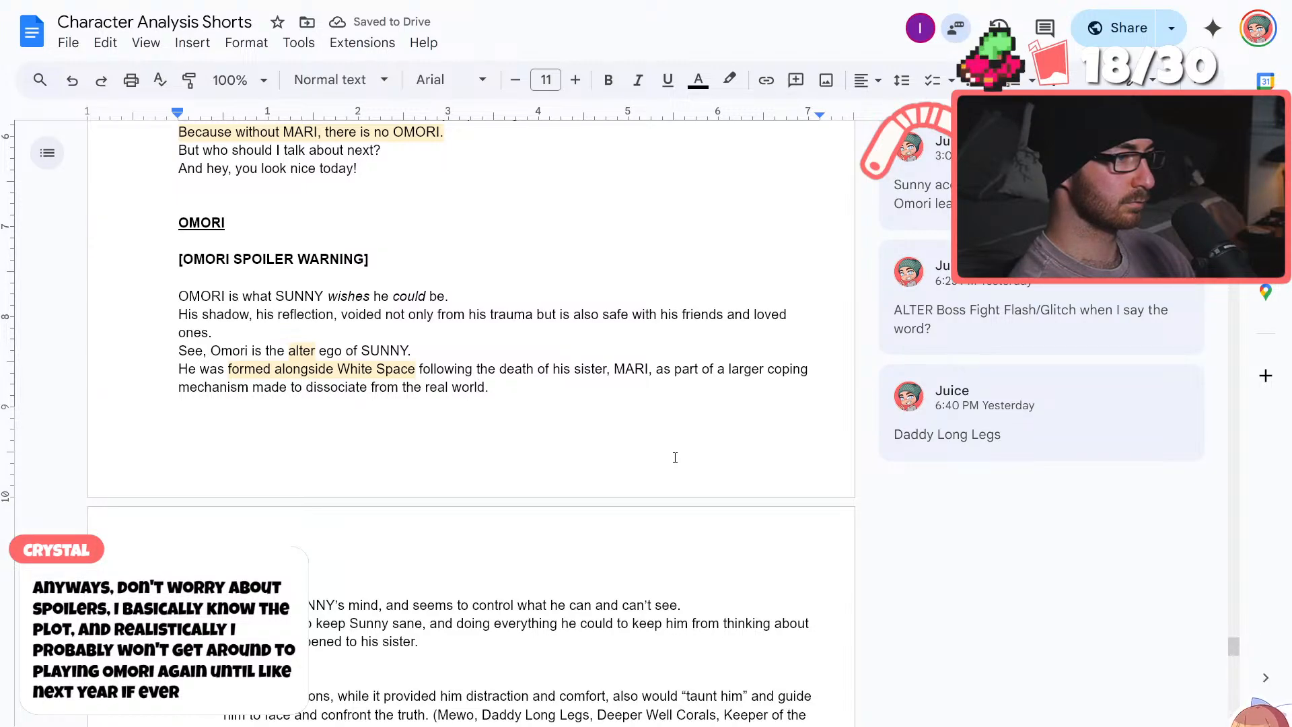
pyautogui.click(562, 409)
# Add a line below "He resides within SUNNY's mind" reading "This is to protect him", with only "This" in italics
pyautogui.scroll(-3, 532, 393)
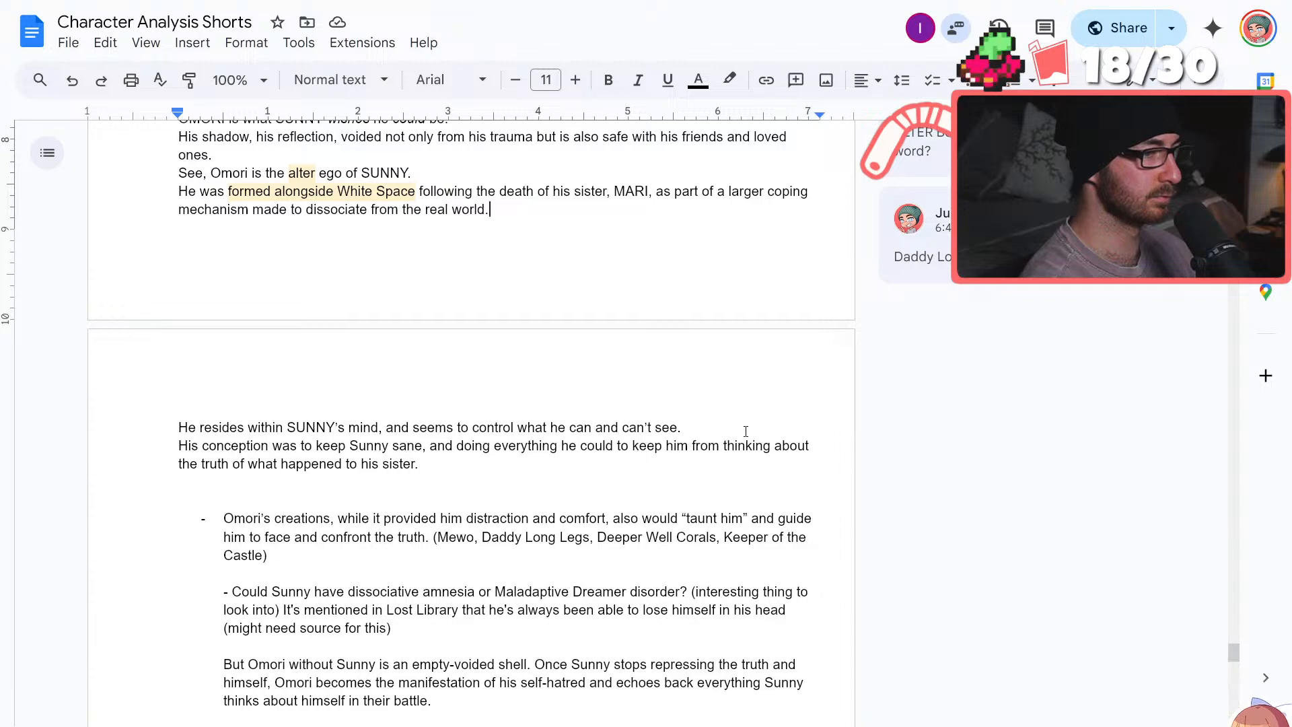
pyautogui.click(717, 426)
pyautogui.press('Return')
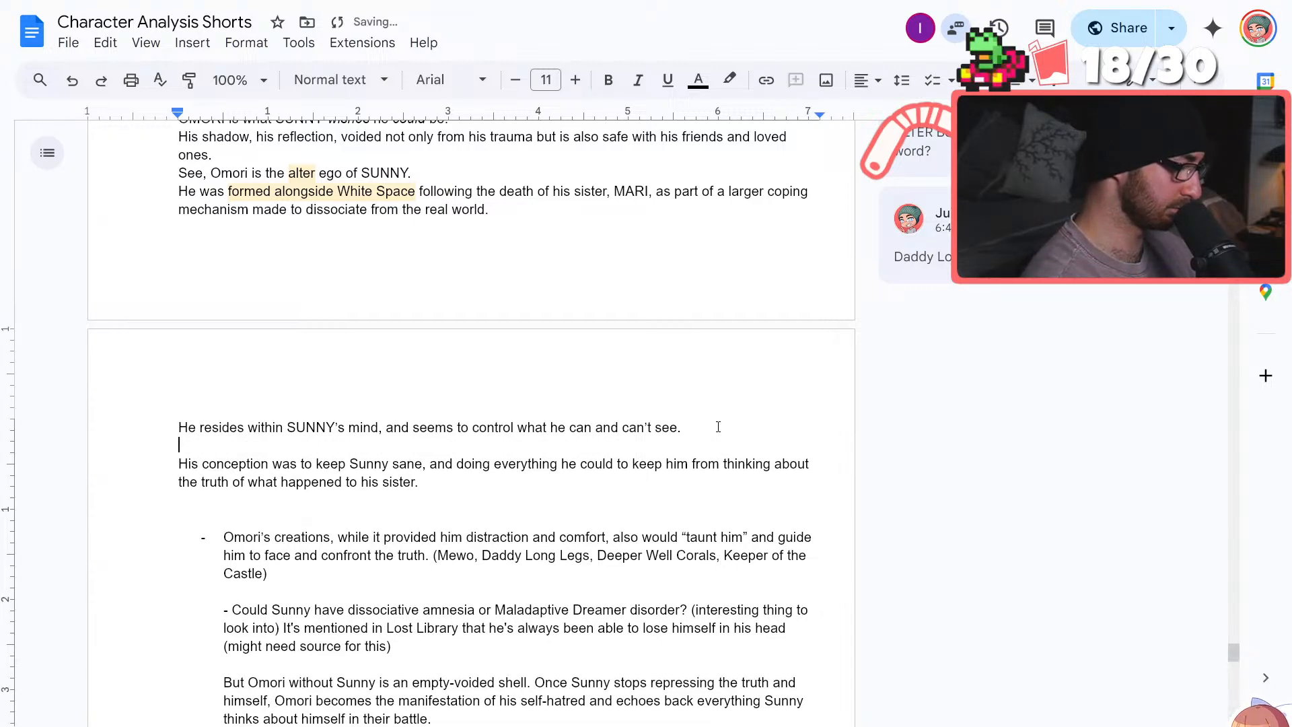
pyautogui.click(638, 80)
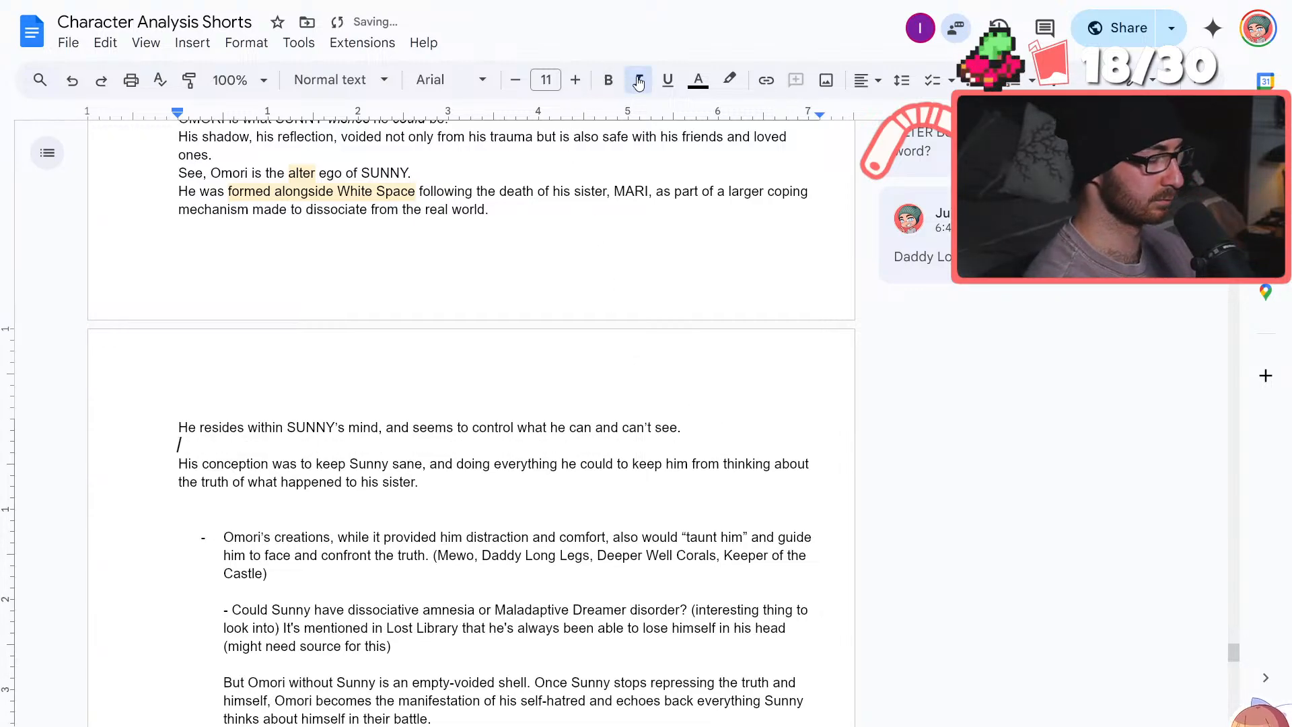
pyautogui.write('This')
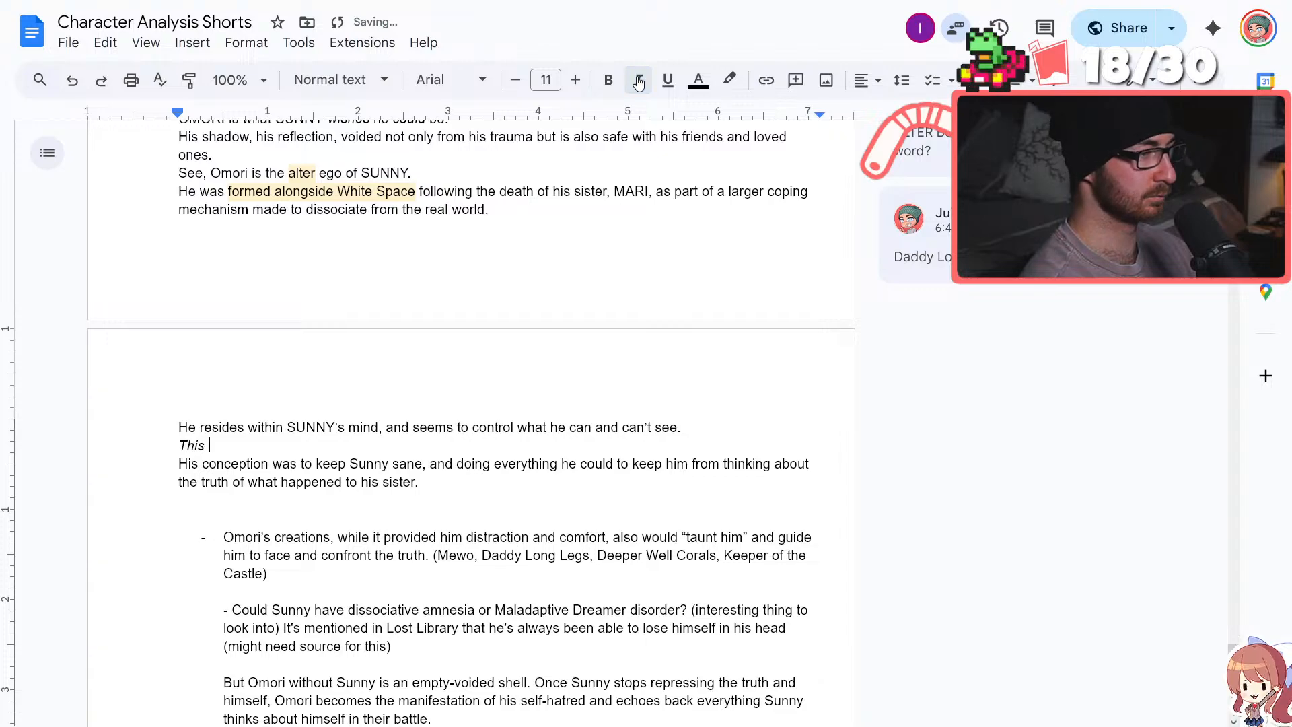
pyautogui.write(' is to')
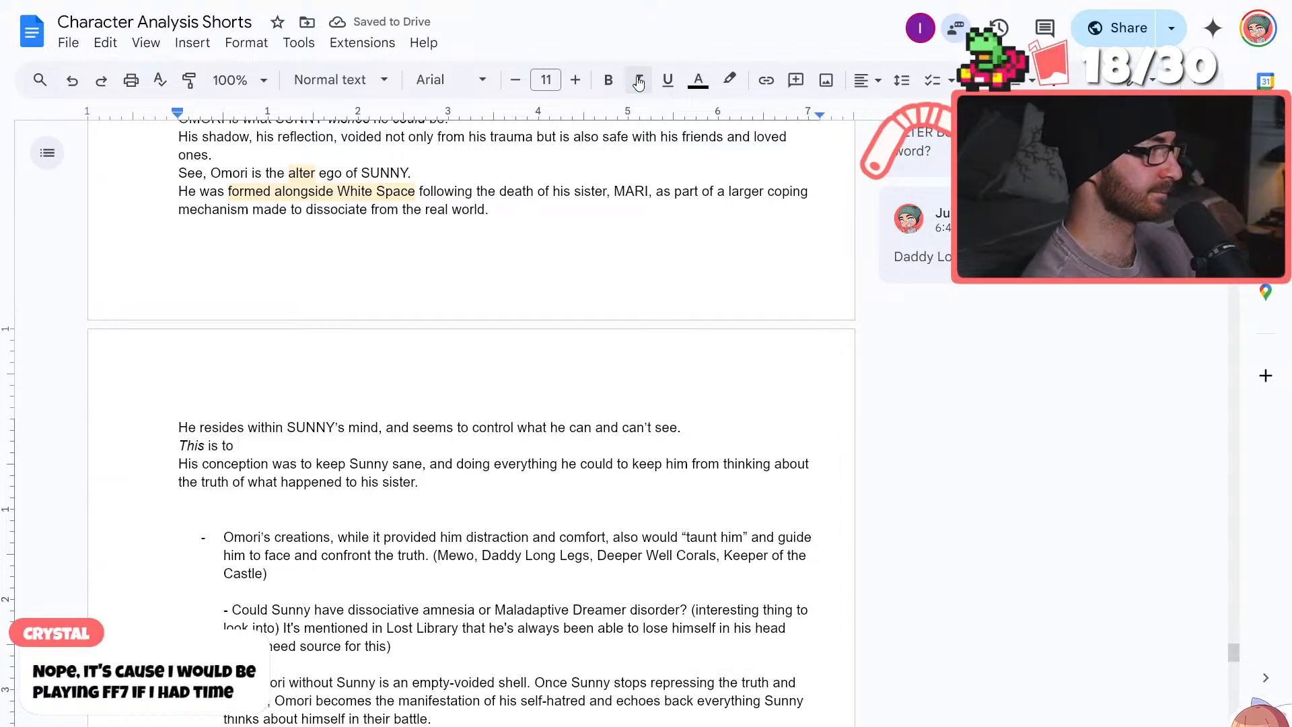
pyautogui.scroll(1, 490, 466)
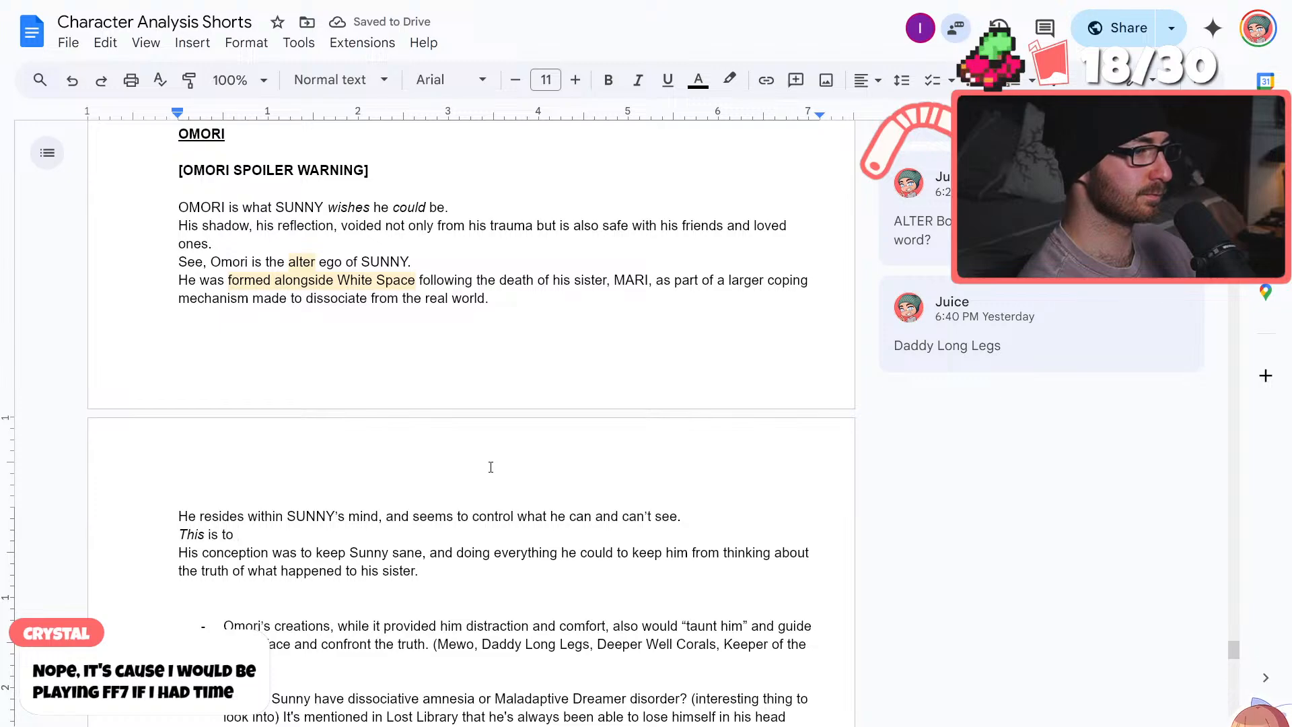
pyautogui.scroll(-1, 490, 467)
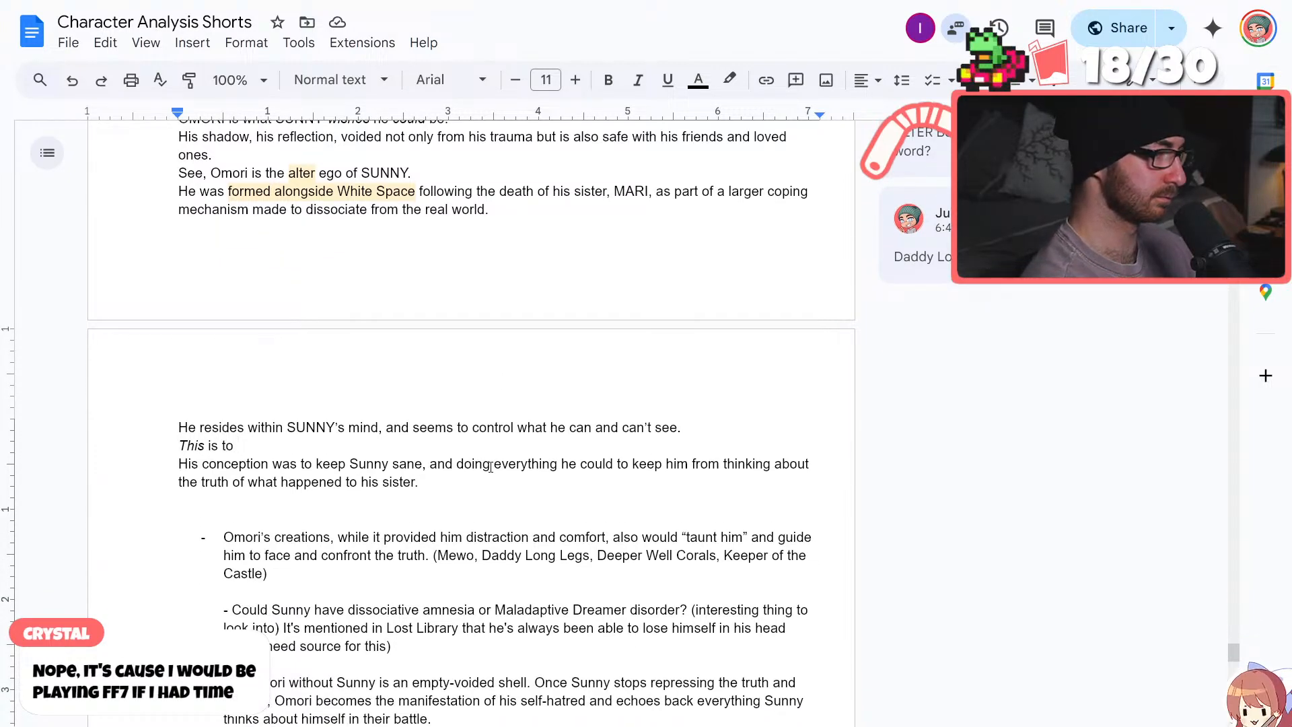
pyautogui.write('protect him')
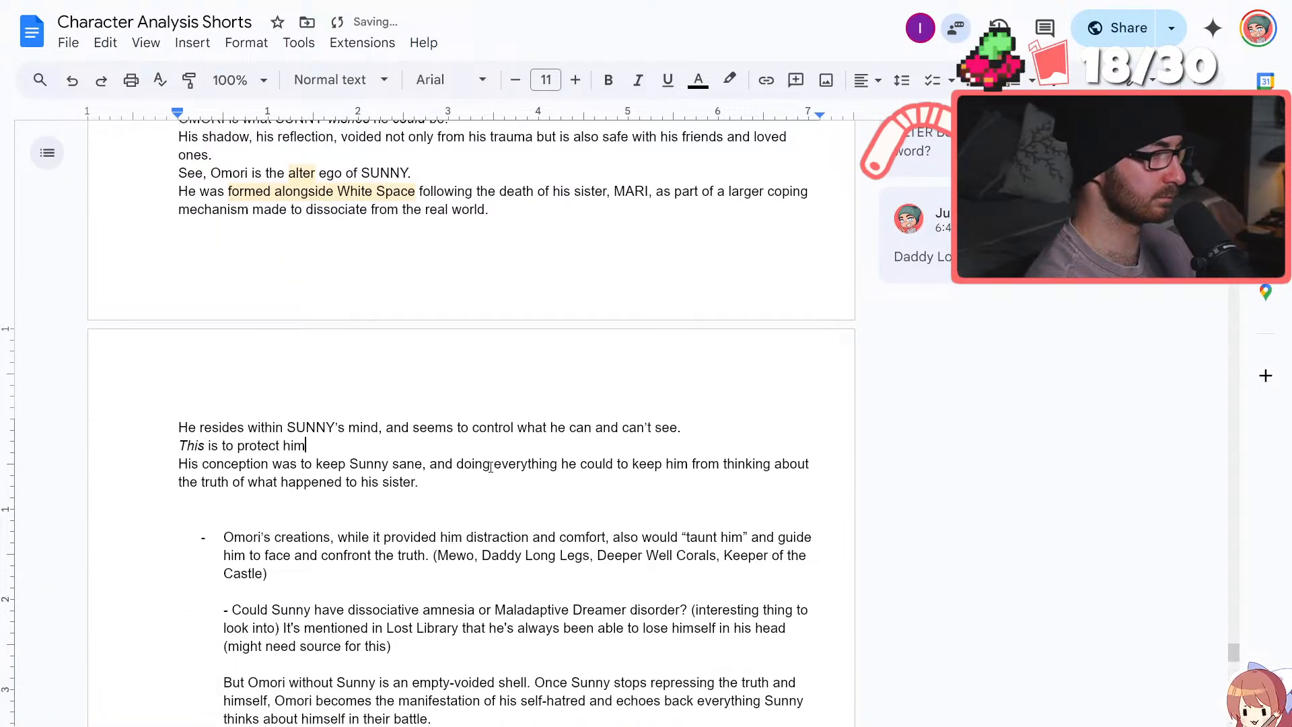
pyautogui.write(', to ')
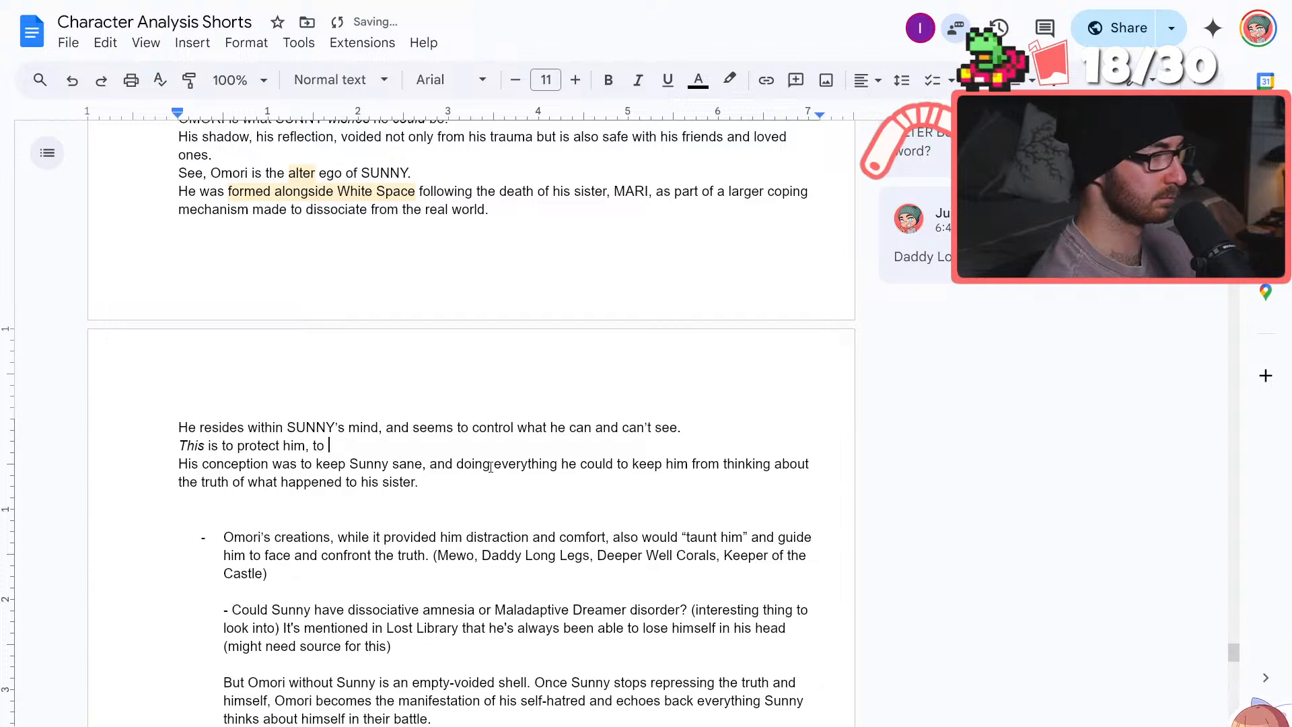
pyautogui.write('keep Sunny s')
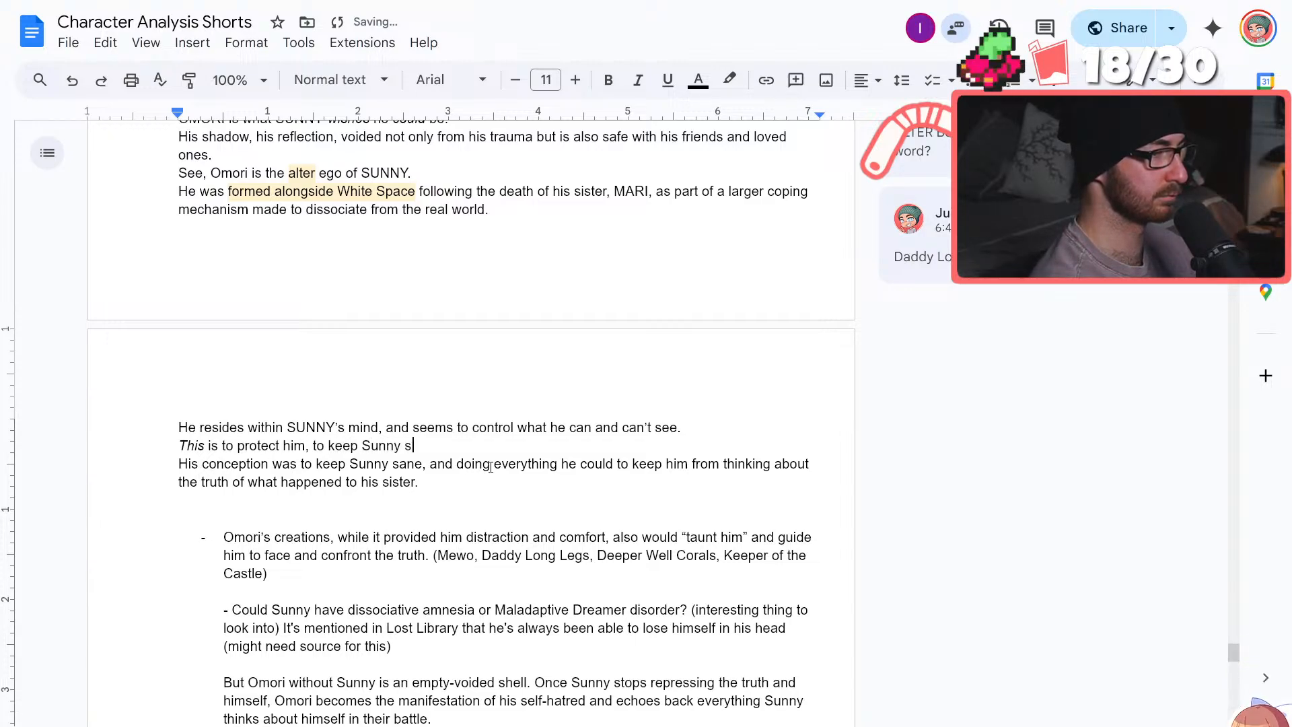
pyautogui.write('ane by doi')
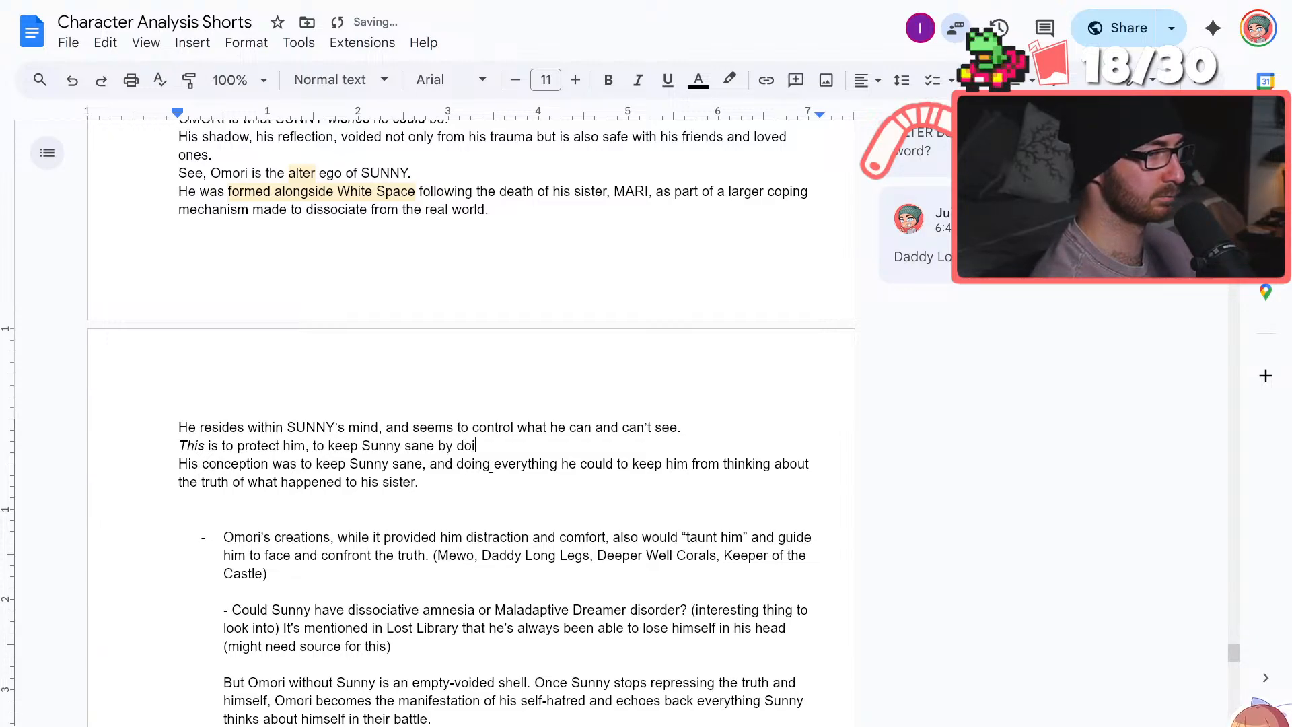
pyautogui.write('ng everything he ')
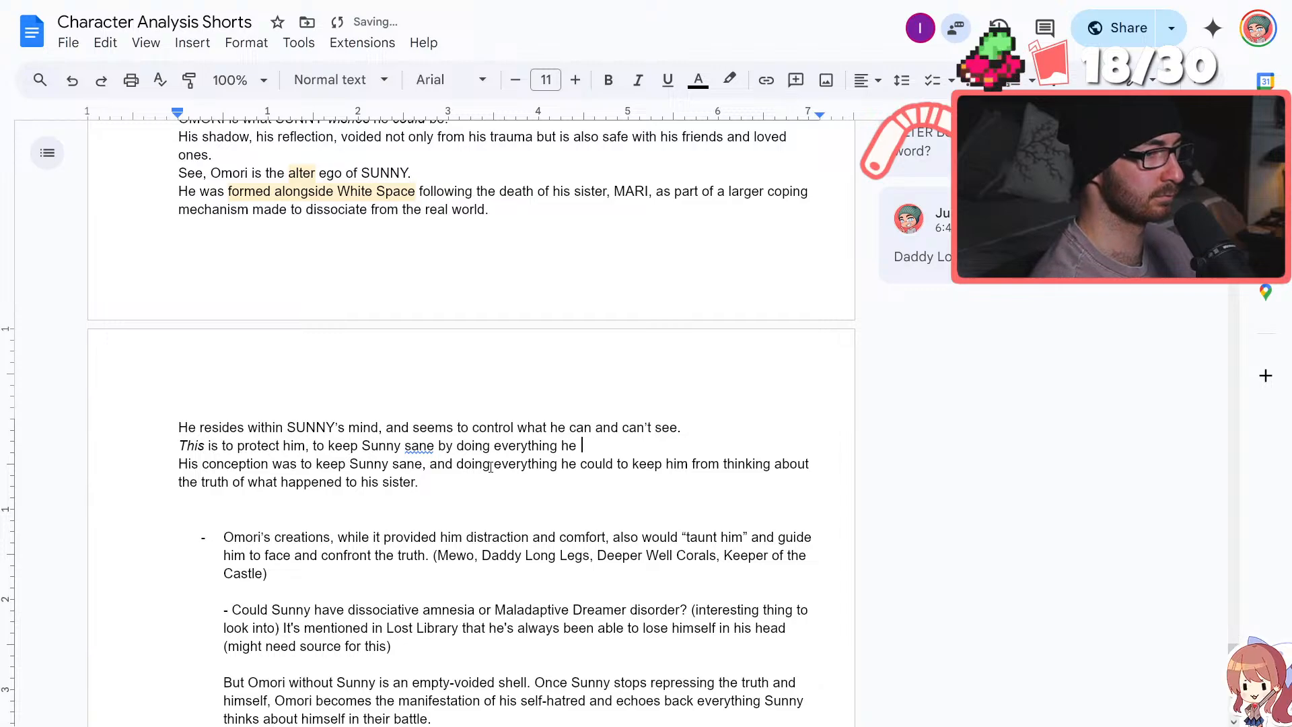
pyautogui.write('c')
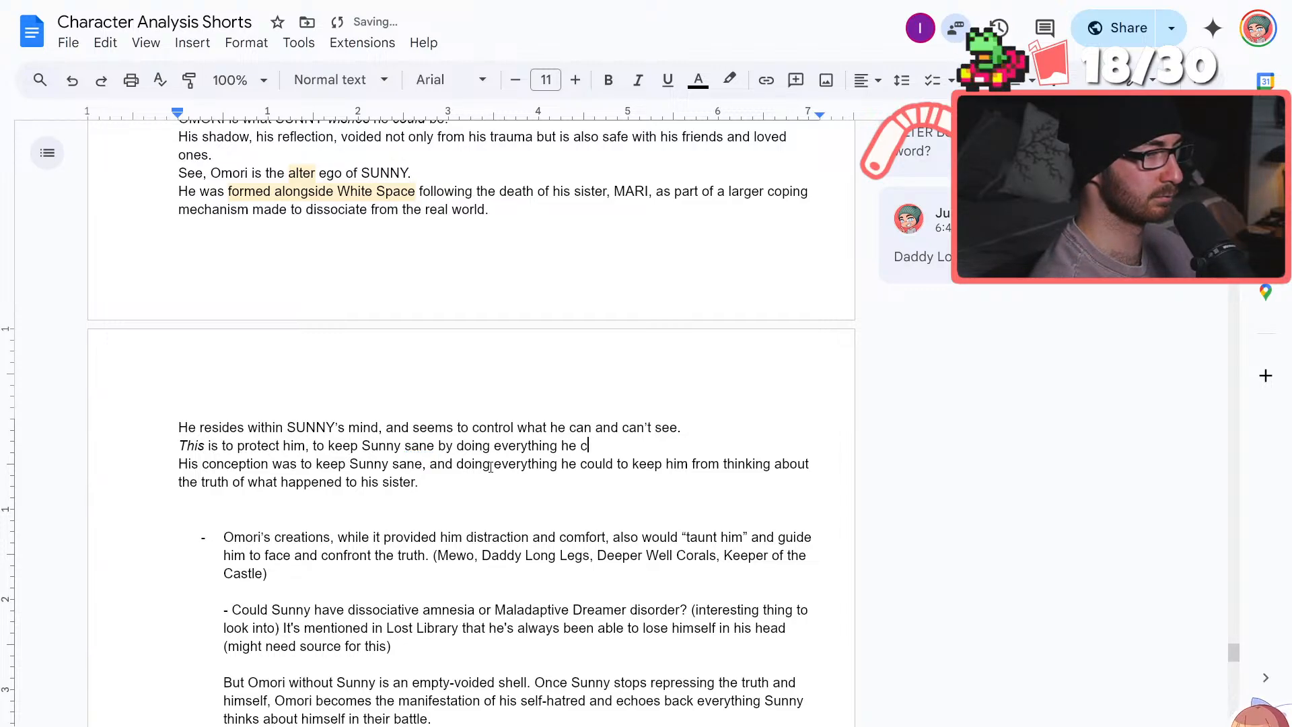
pyautogui.write('an for')
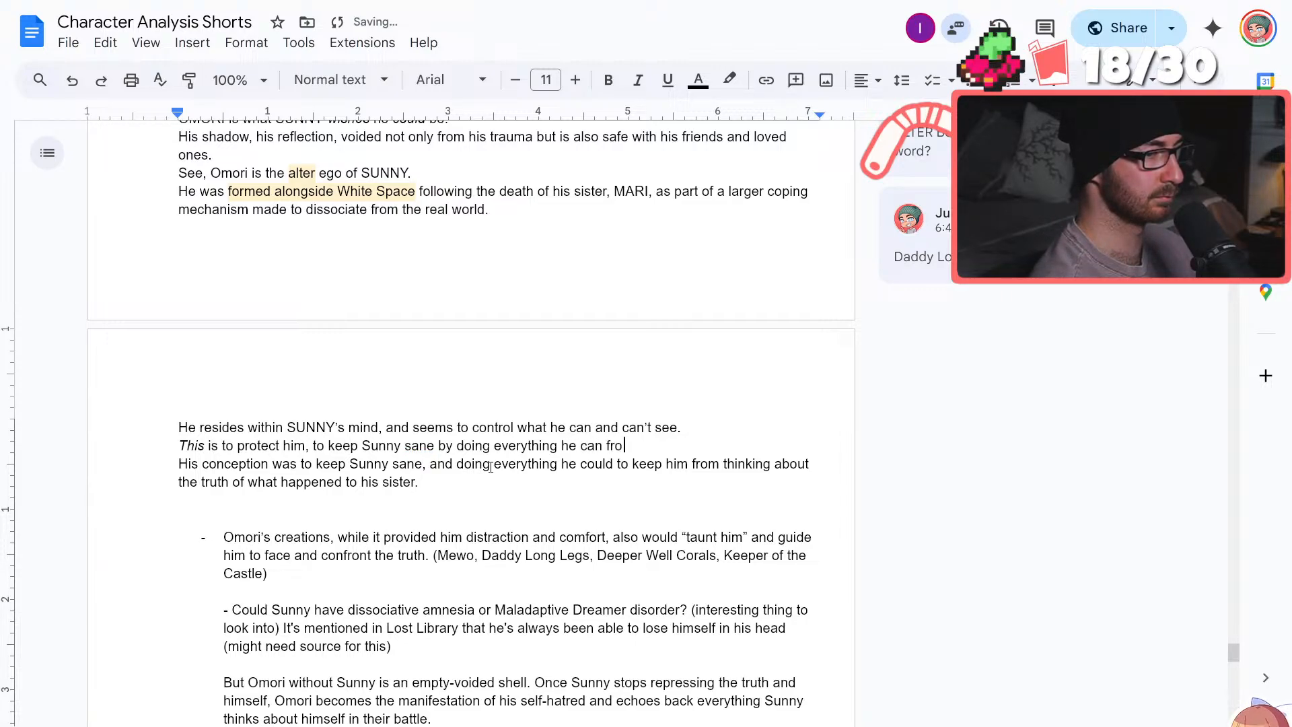
# Extend the sentence with "to keep him from thinking about"
pyautogui.press('BackSpace')
pyautogui.press('BackSpace')
pyautogui.press('BackSpace')
pyautogui.write('th')
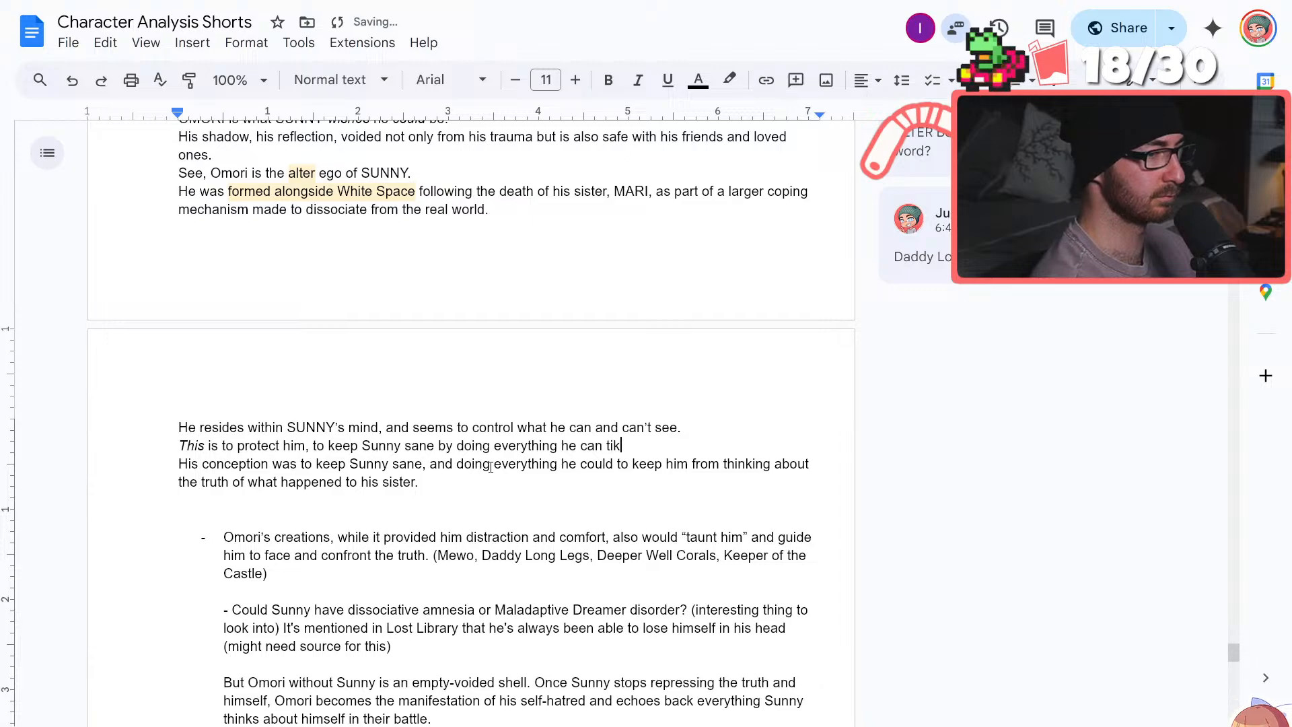
pyautogui.press('BackSpace')
pyautogui.write('o keep him from thin')
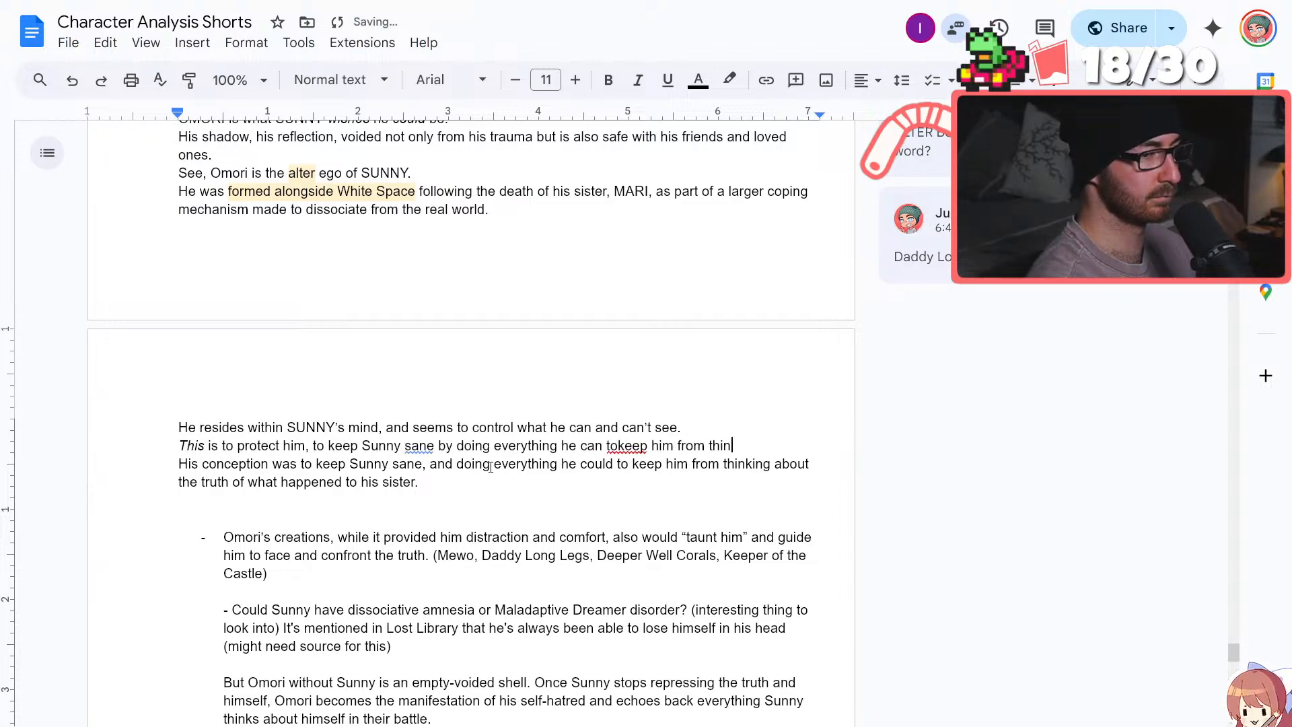
pyautogui.press('BackSpace')
pyautogui.press('BackSpace')
pyautogui.press('BackSpace')
pyautogui.press('BackSpace')
pyautogui.press('BackSpace')
pyautogui.press('BackSpace')
pyautogui.press('BackSpace')
pyautogui.press('BackSpace')
pyautogui.press('BackSpace')
pyautogui.press('BackSpace')
pyautogui.press('BackSpace')
pyautogui.press('BackSpace')
pyautogui.press('BackSpace')
pyautogui.press('BackSpace')
pyautogui.press('BackSpace')
pyautogui.press('BackSpace')
pyautogui.press('BackSpace')
pyautogui.press('BackSpace')
pyautogui.press('BackSpace')
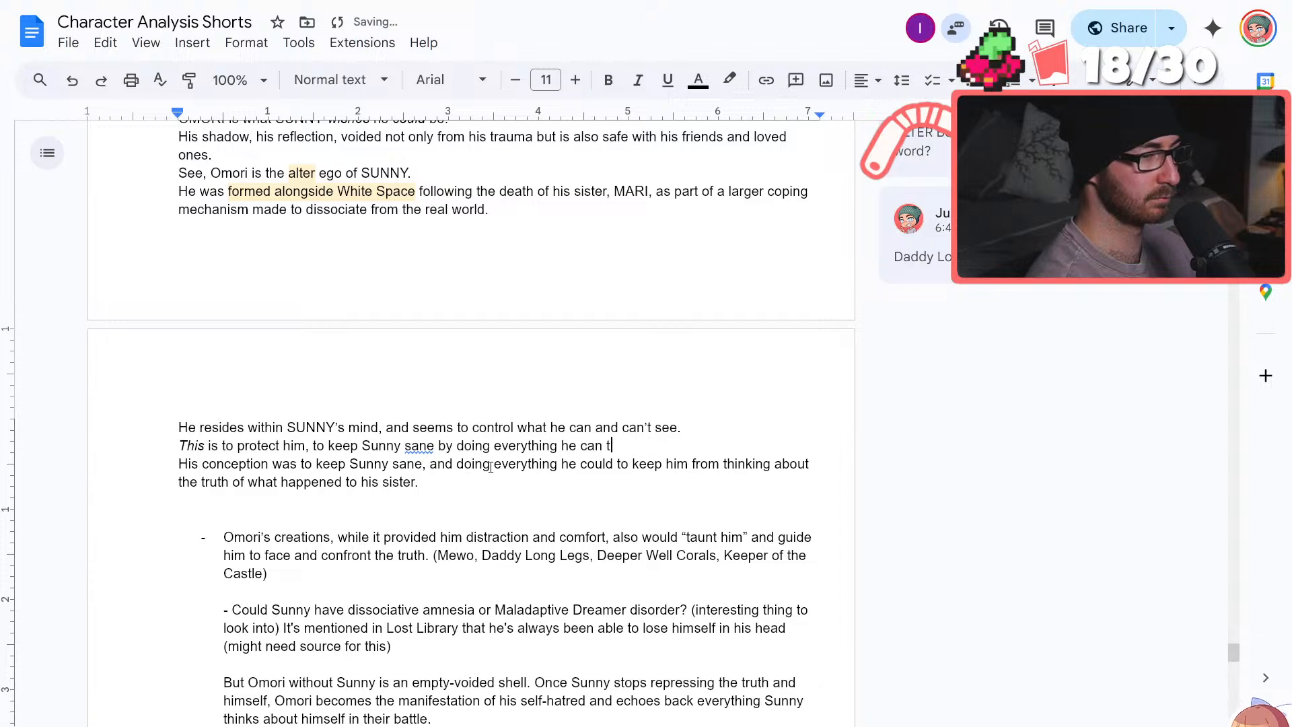
pyautogui.write('o keep him from th')
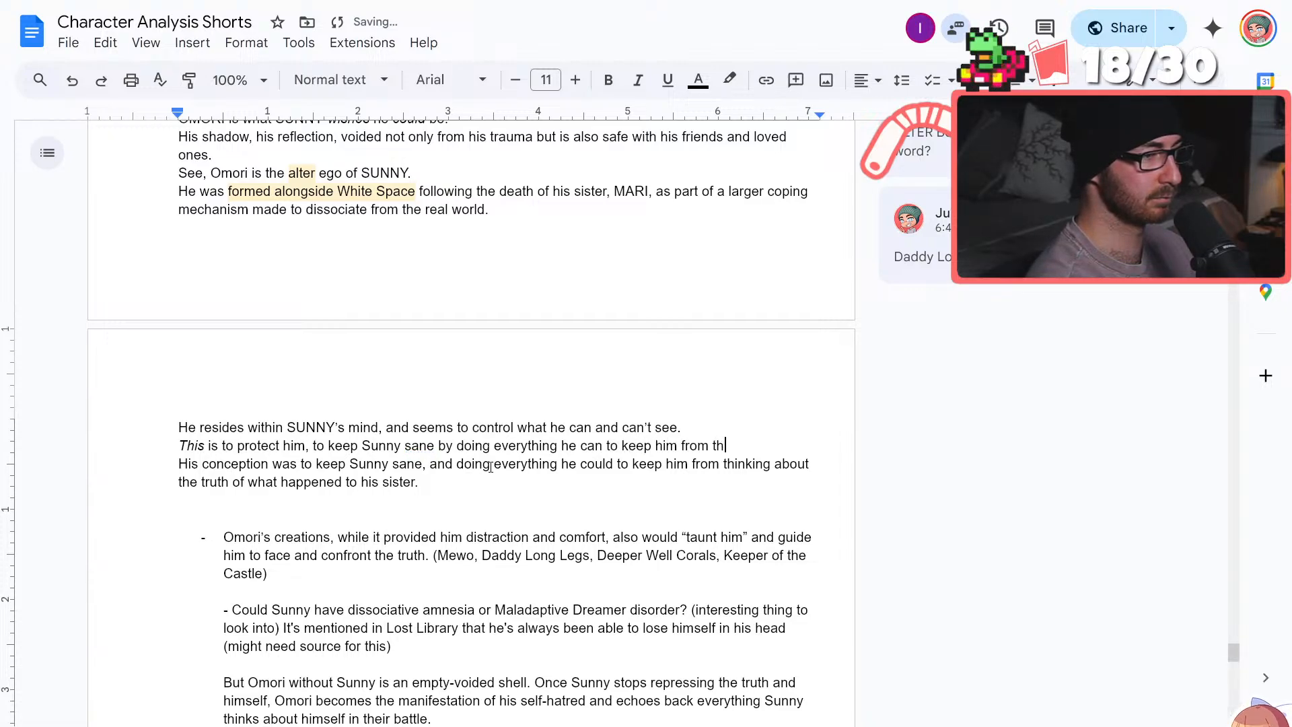
pyautogui.write('inking about')
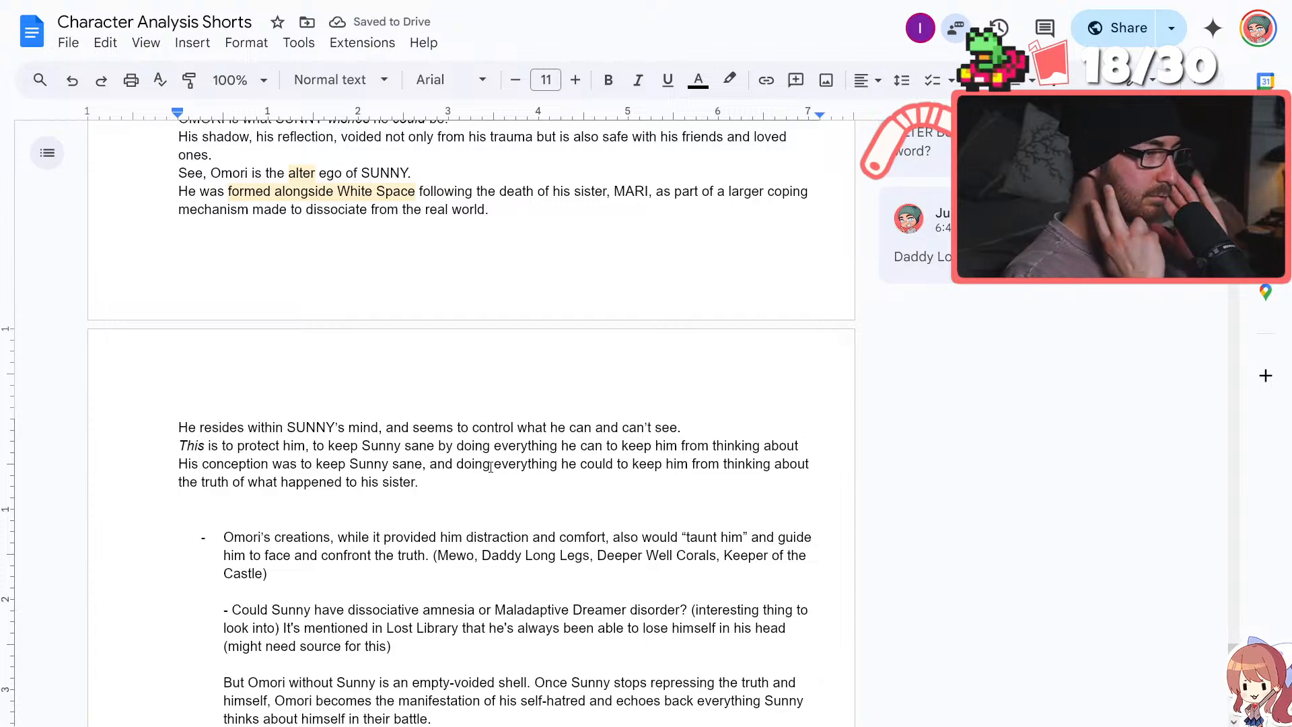
pyautogui.write(' the trut')
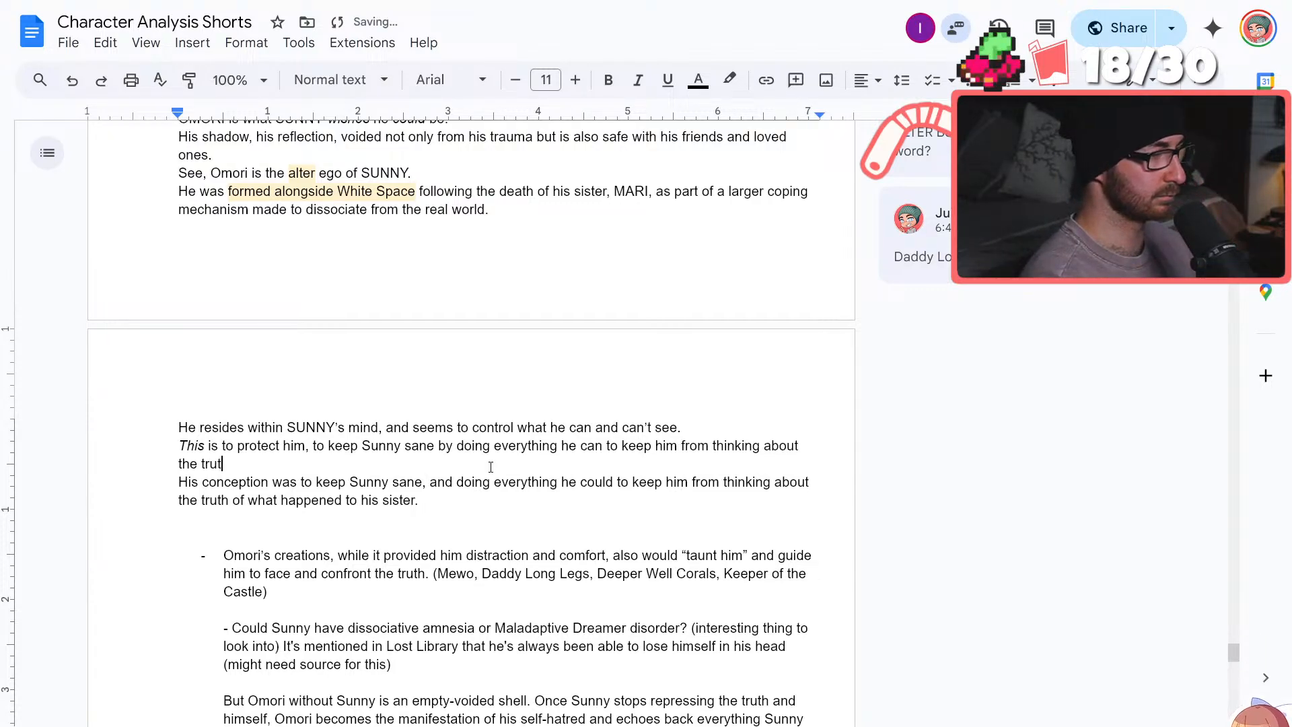
pyautogui.write('h')
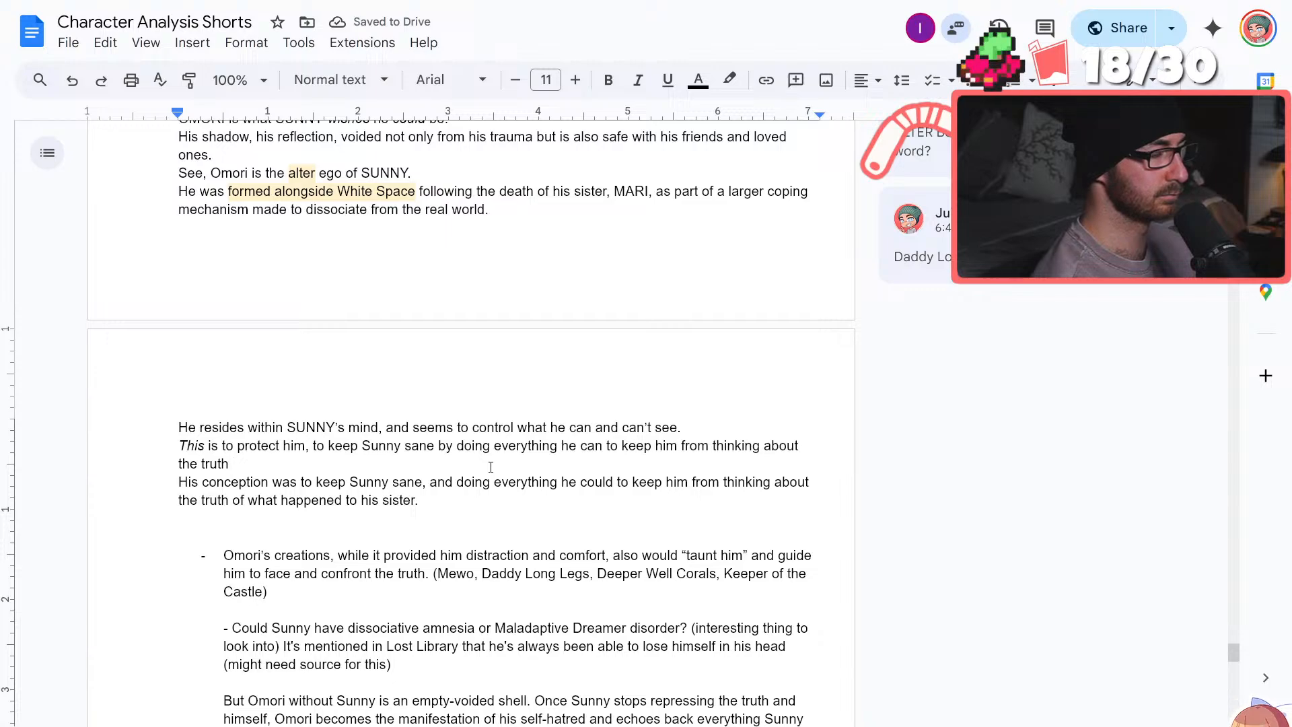
# End the sentence with "the truth." and delete the old "His conception was to keep Sunny sane" sentence below it
pyautogui.press('BackSpace')
pyautogui.write('.')
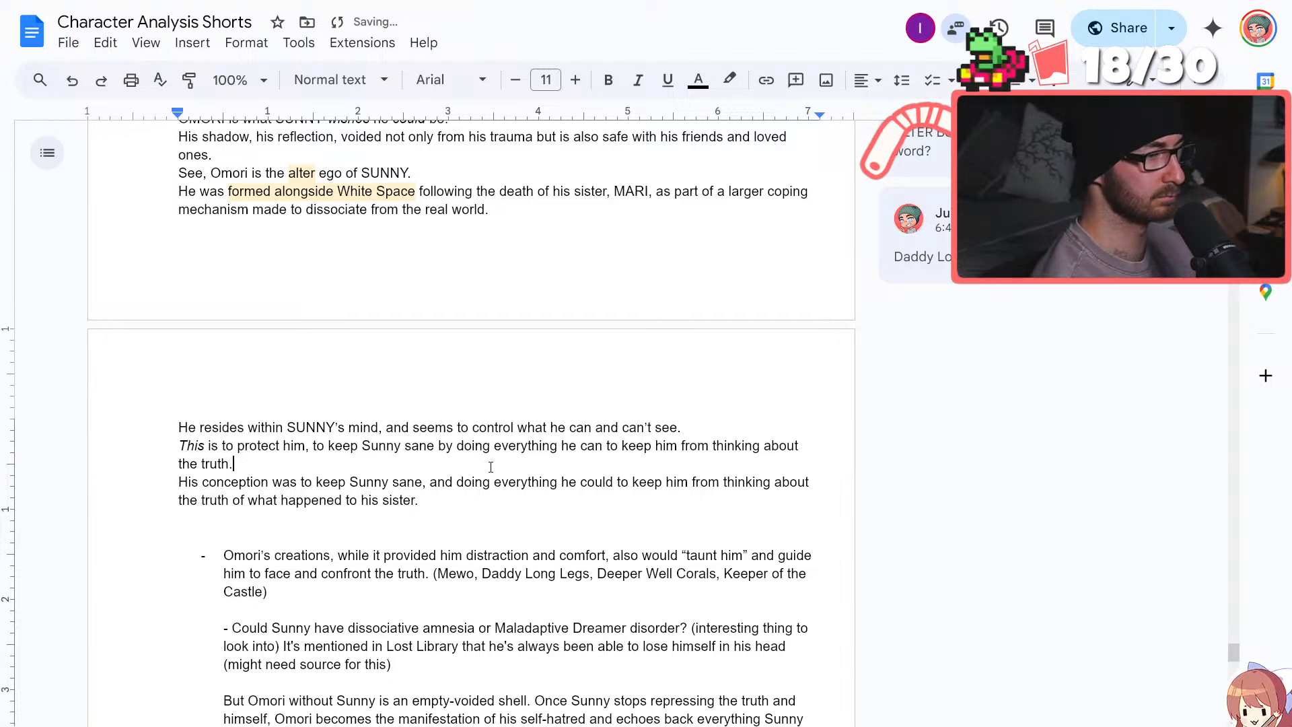
pyautogui.keyDown('shift'); pyautogui.click(175, 478); pyautogui.keyUp('shift')
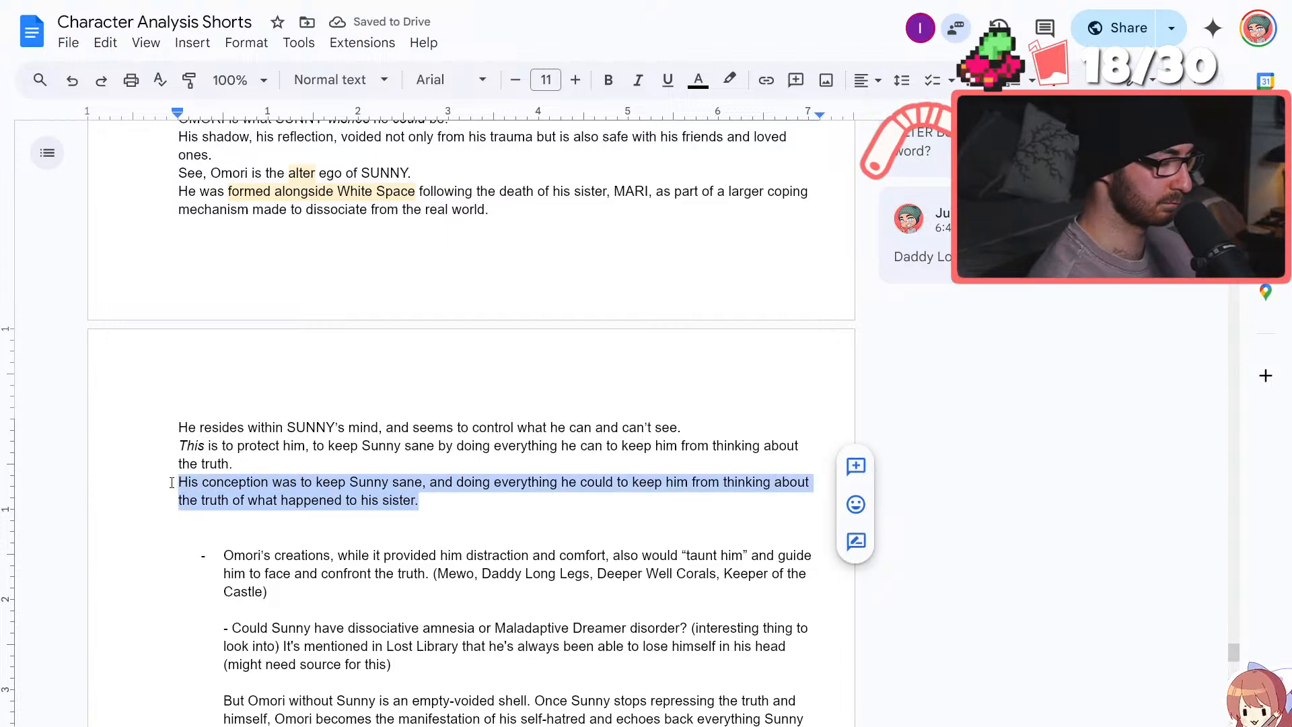
pyautogui.press('BackSpace')
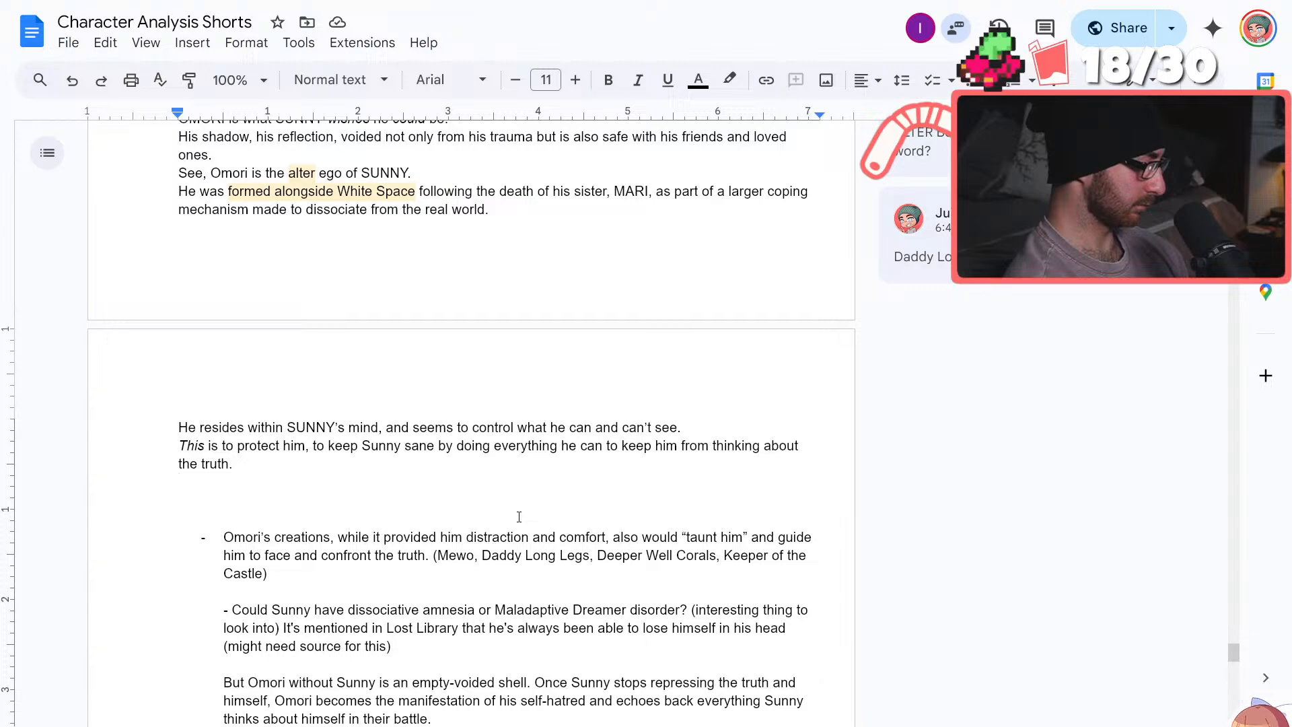
pyautogui.write('T')
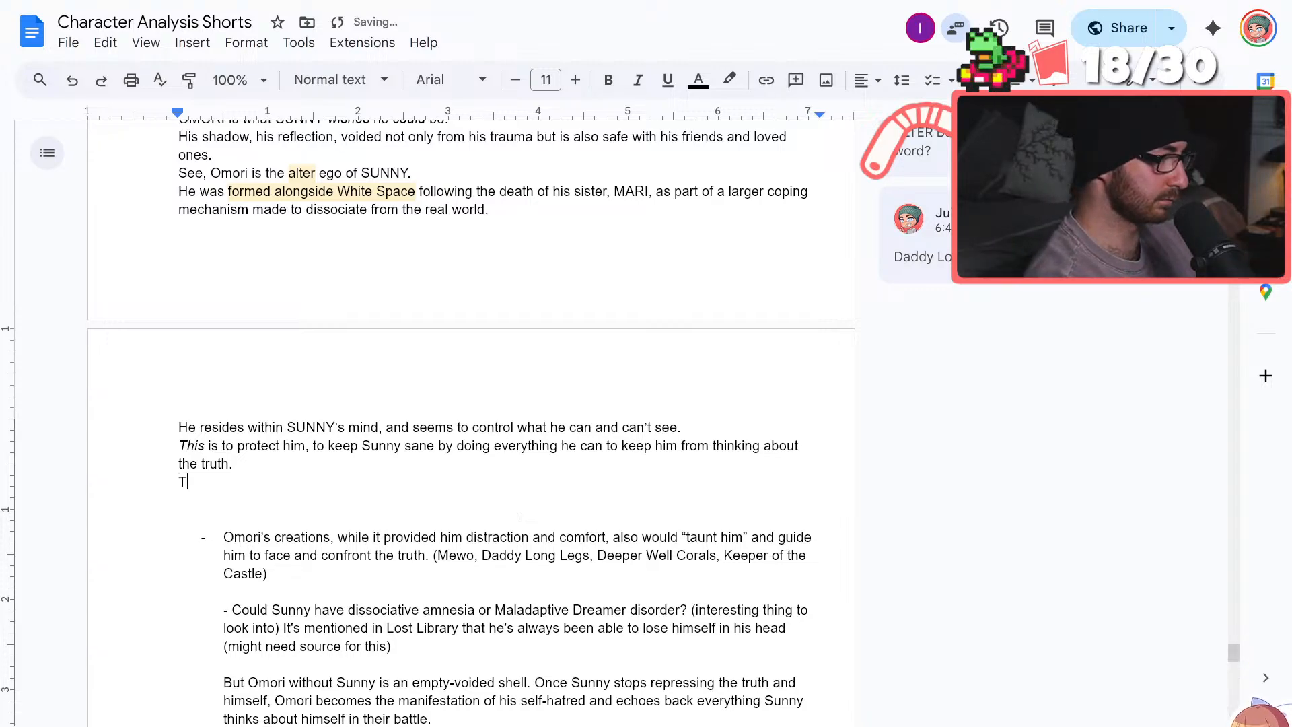
pyautogui.write('he way this is done is ')
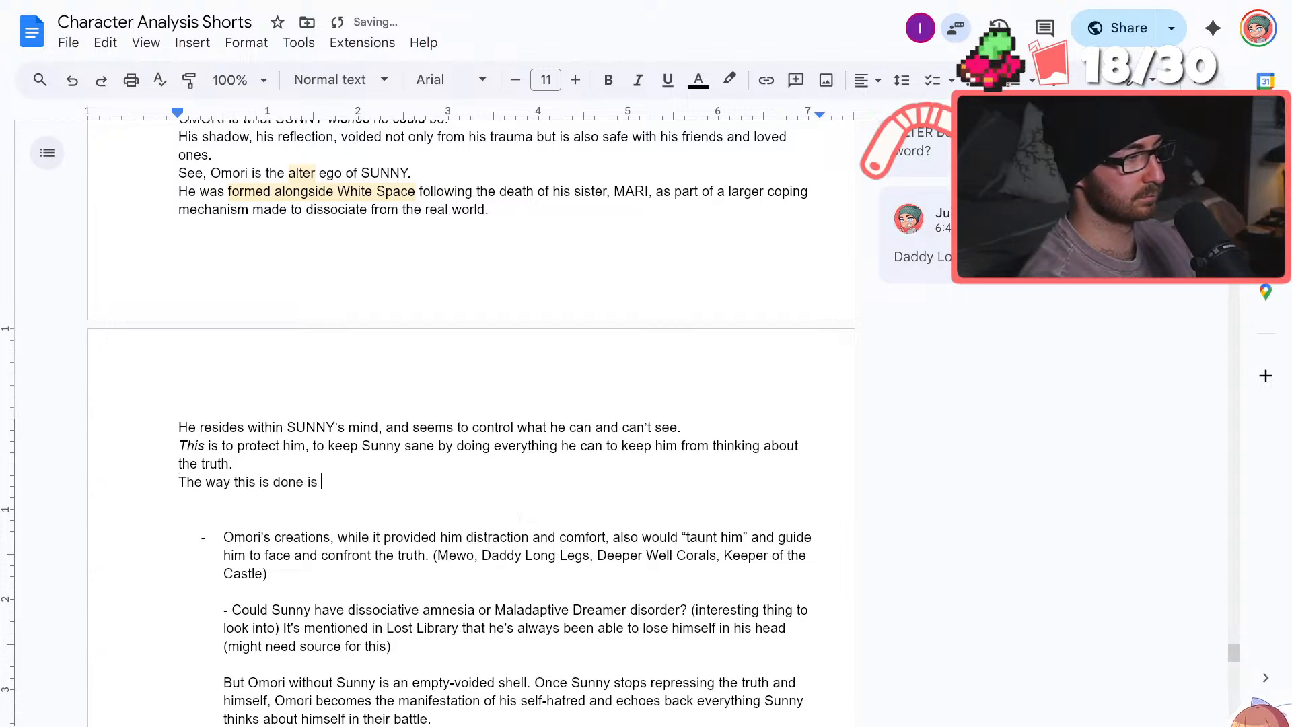
pyautogui.write('creative')
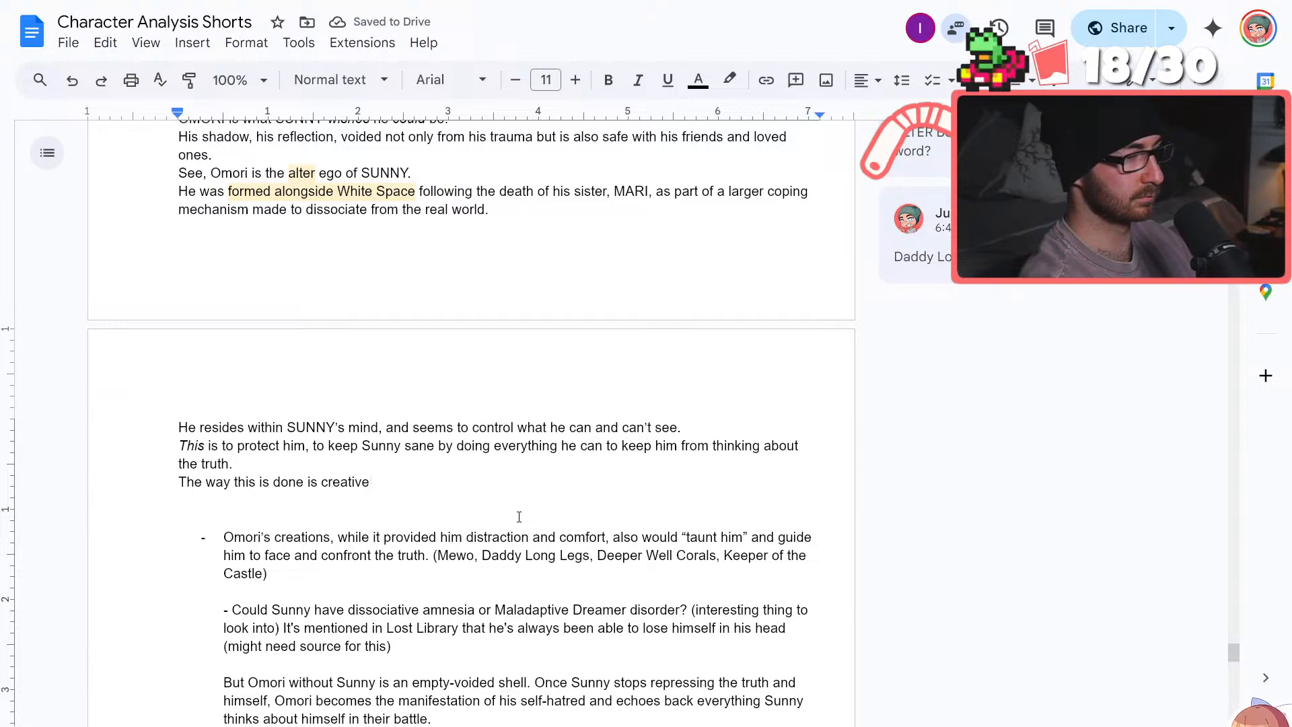
pyautogui.write(',')
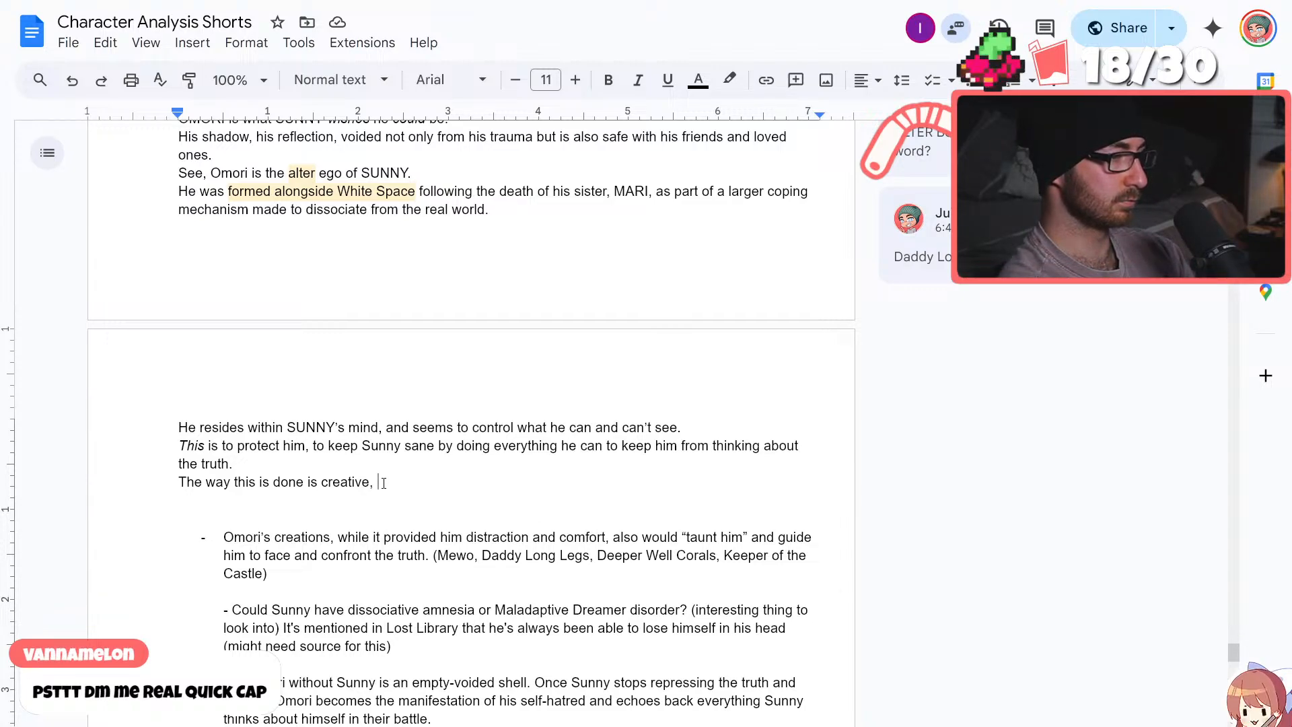
pyautogui.moveTo(382, 482); pyautogui.dragTo(177, 489)
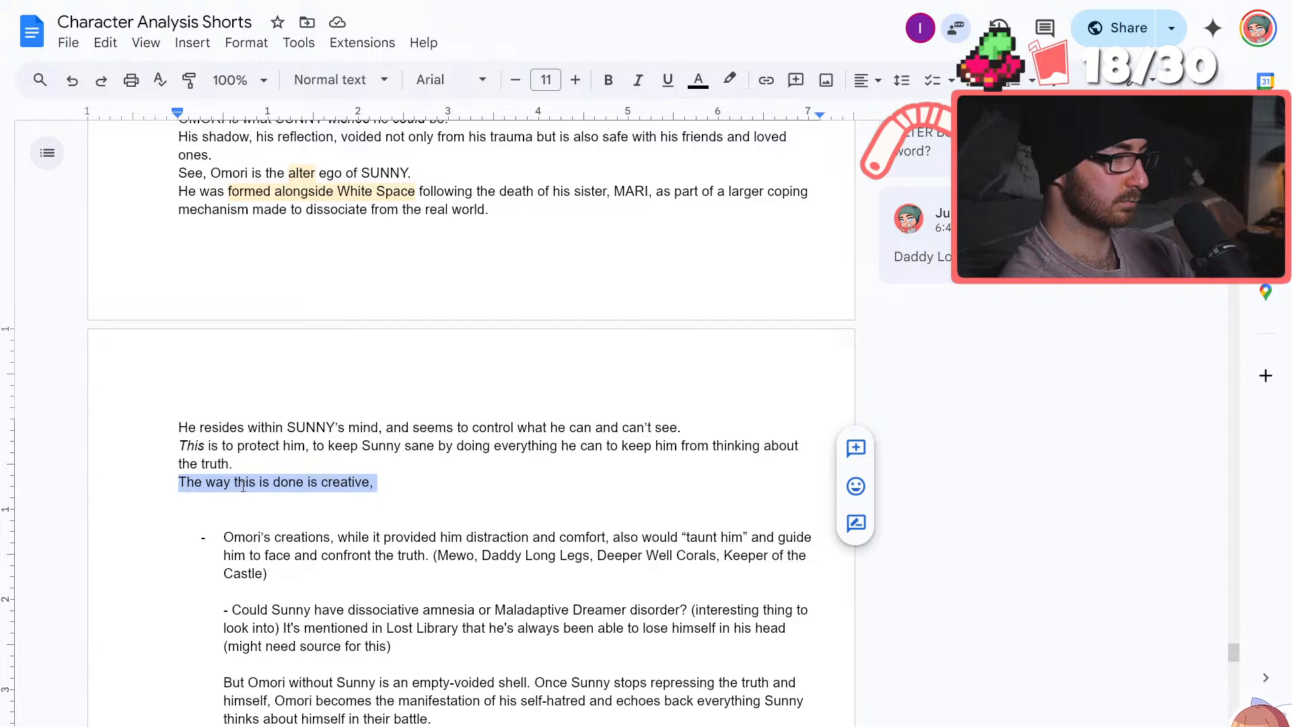
pyautogui.press('BackSpace')
pyautogui.write('T')
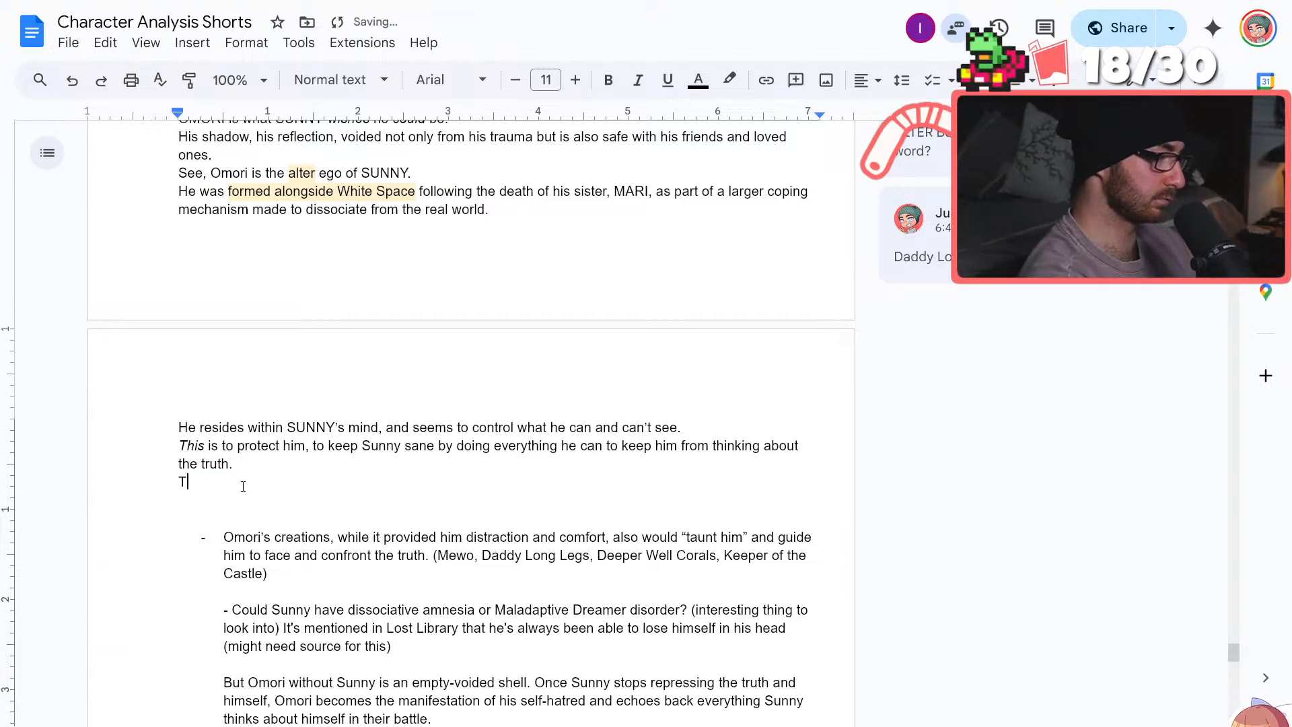
pyautogui.write('he way this is done is')
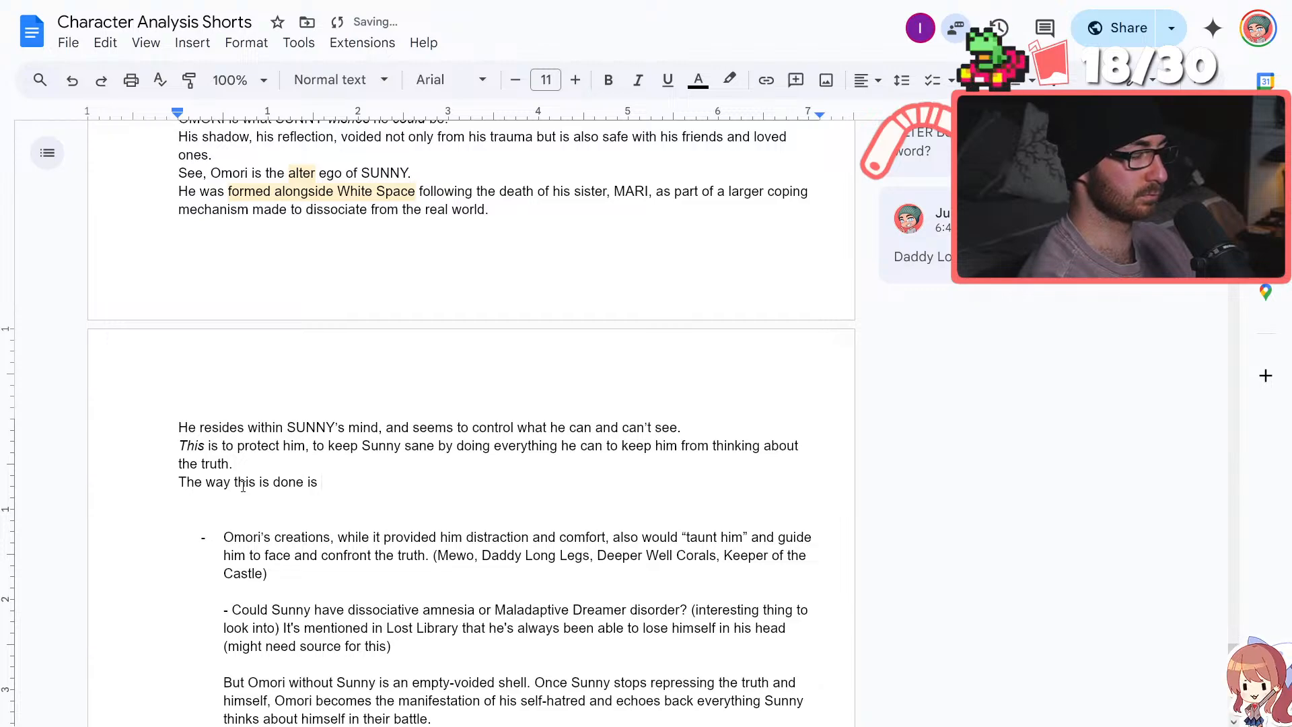
pyautogui.press('BackSpace')
pyautogui.press('BackSpace')
pyautogui.press('BackSpace')
pyautogui.press('BackSpace')
pyautogui.press('BackSpace')
pyautogui.press('BackSpace')
pyautogui.press('BackSpace')
pyautogui.press('BackSpace')
pyautogui.press('BackSpace')
pyautogui.press('BackSpace')
pyautogui.press('BackSpace')
pyautogui.press('BackSpace')
pyautogui.press('BackSpace')
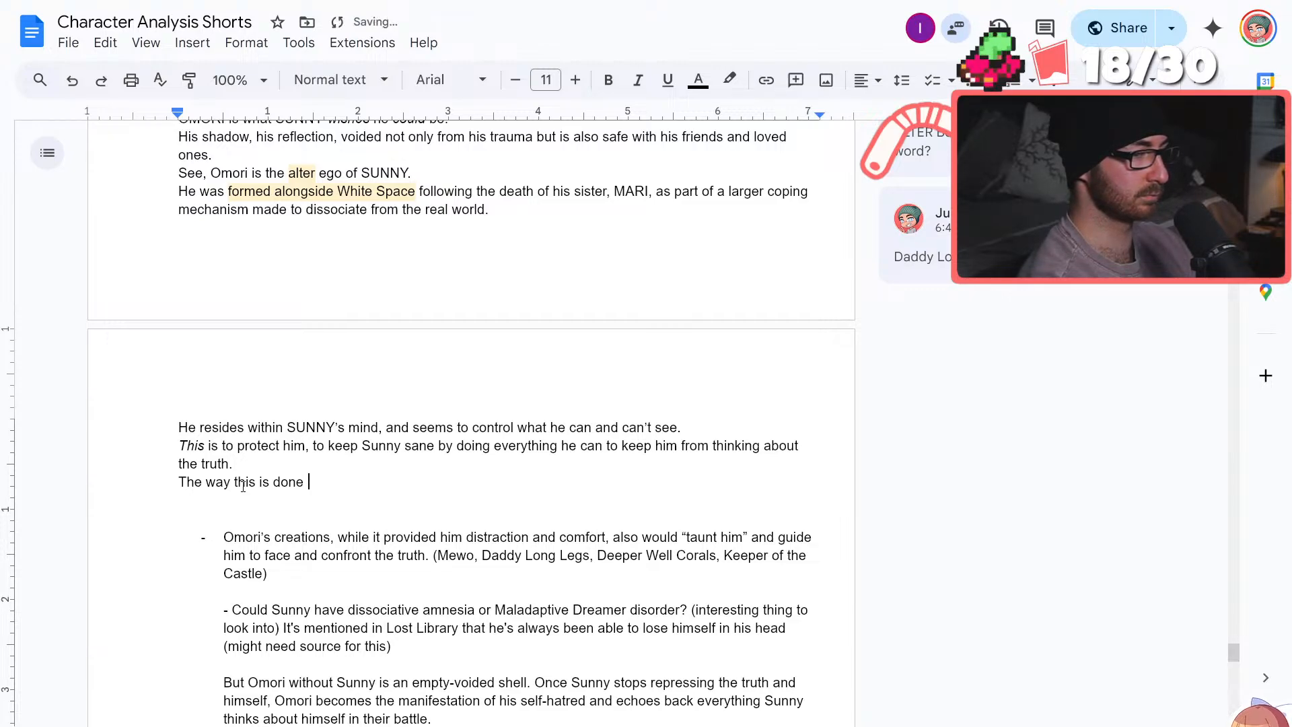
pyautogui.press('BackSpace')
pyautogui.press('BackSpace')
pyautogui.press('BackSpace')
pyautogui.press('BackSpace')
pyautogui.press('BackSpace')
pyautogui.press('BackSpace')
pyautogui.press('BackSpace')
pyautogui.press('BackSpace')
pyautogui.press('BackSpace')
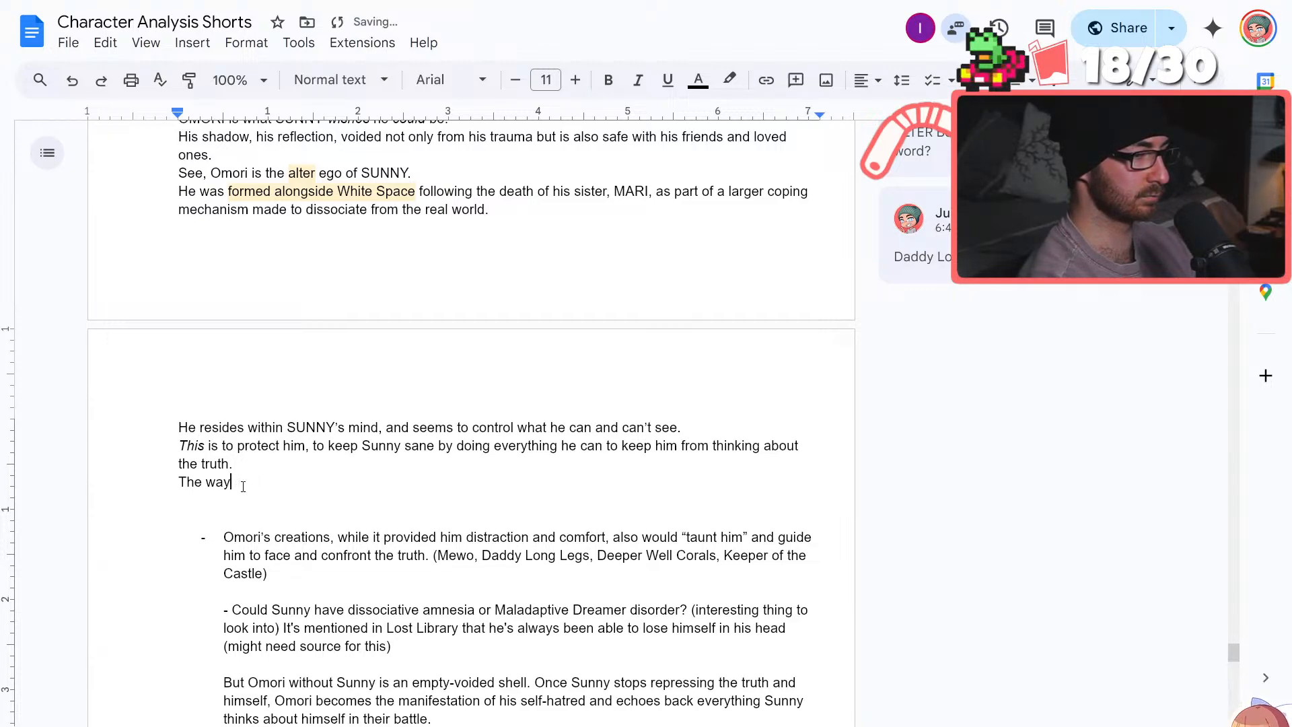
pyautogui.press('BackSpace')
pyautogui.press('BackSpace')
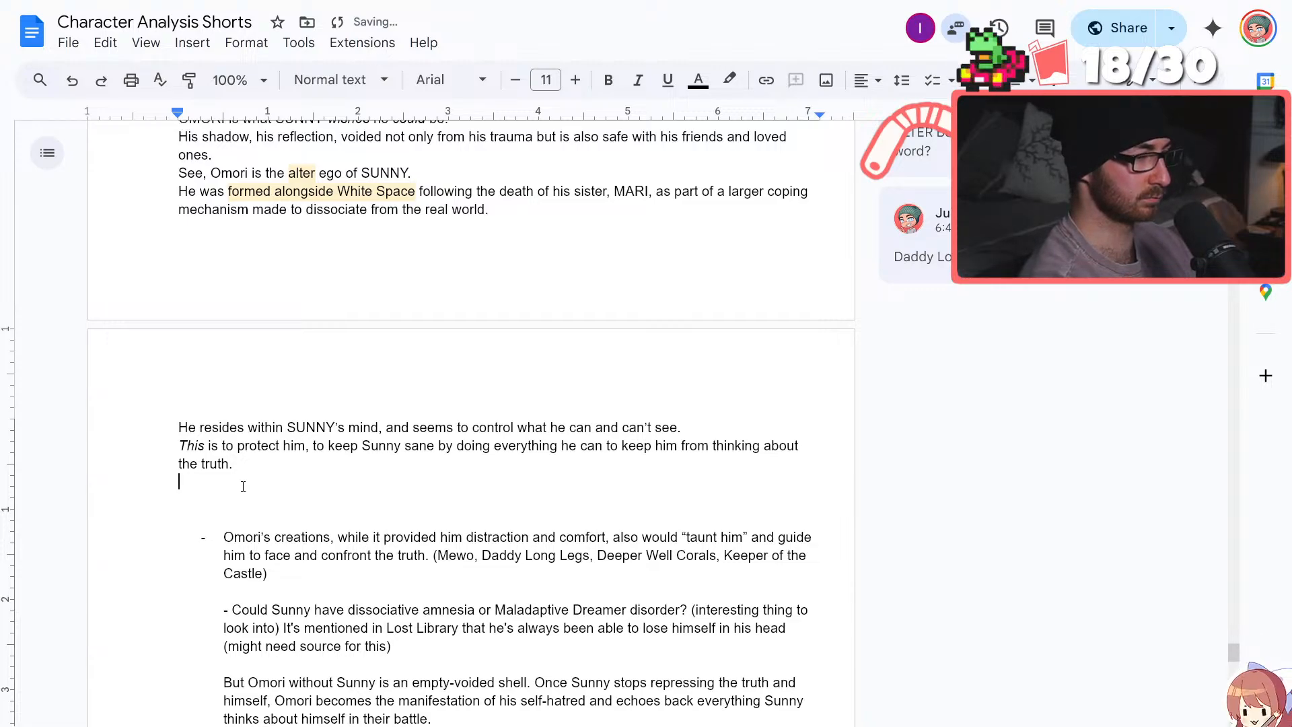
# Add a new line below "the truth." reading "While providing Sunny with distraction and comfort,"
pyautogui.write('While providing ')
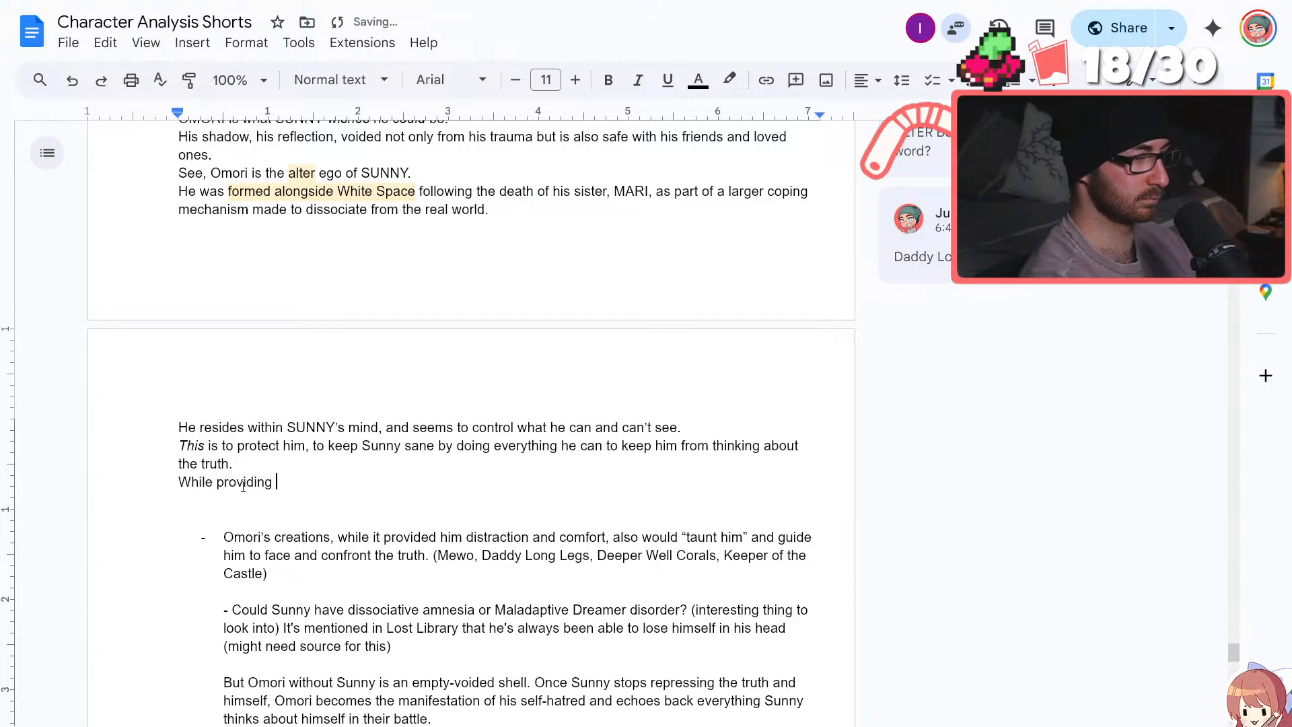
pyautogui.write('Sunny with dirs')
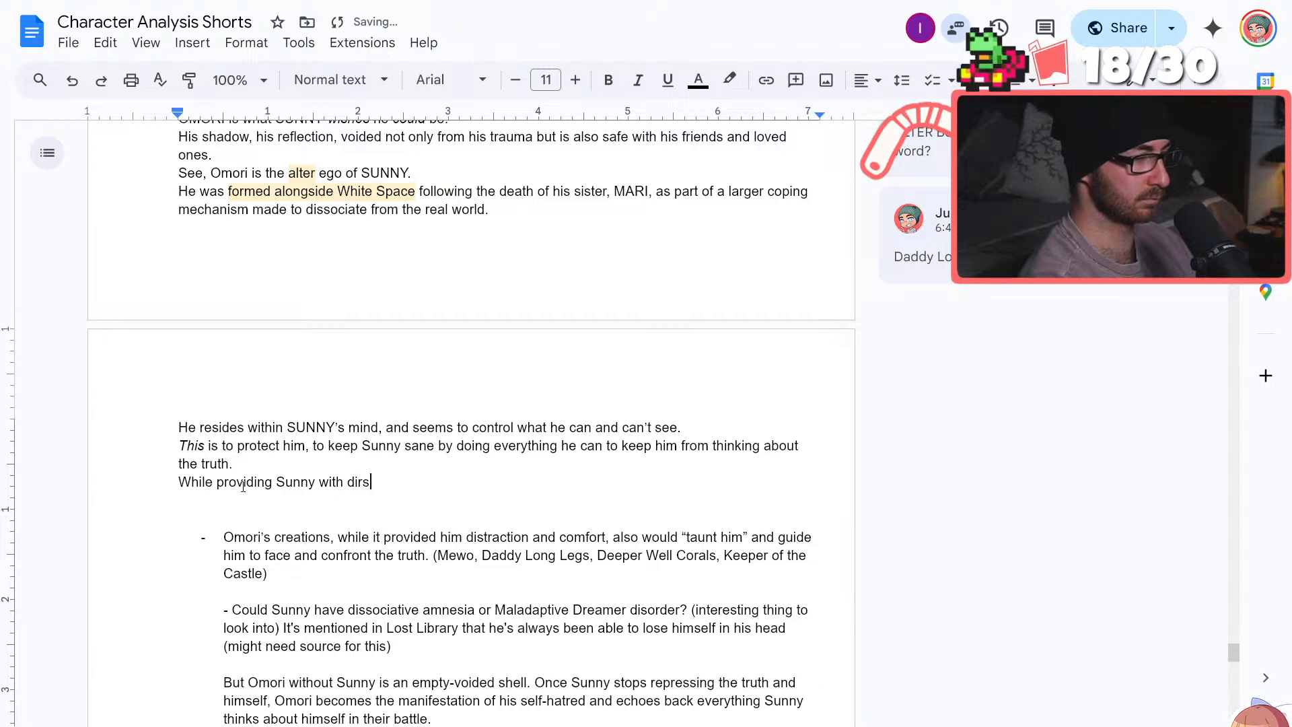
pyautogui.write('traction and comfort')
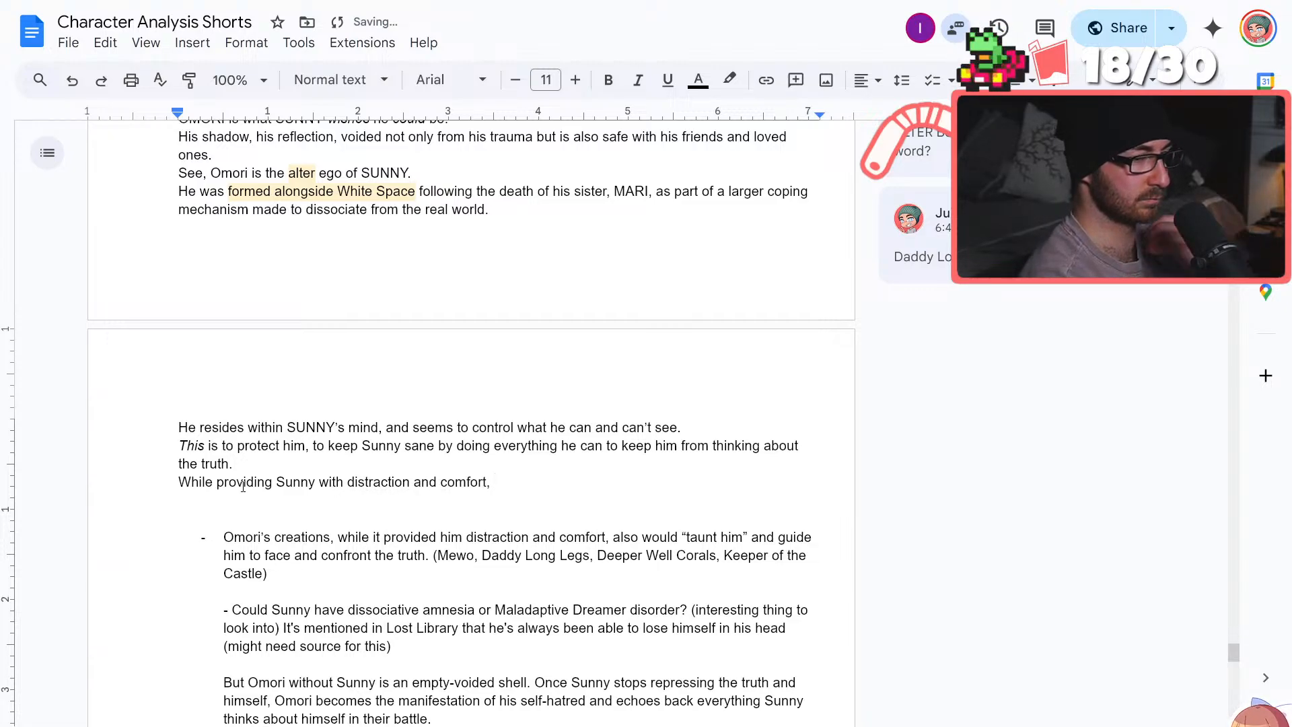
pyautogui.write(',')
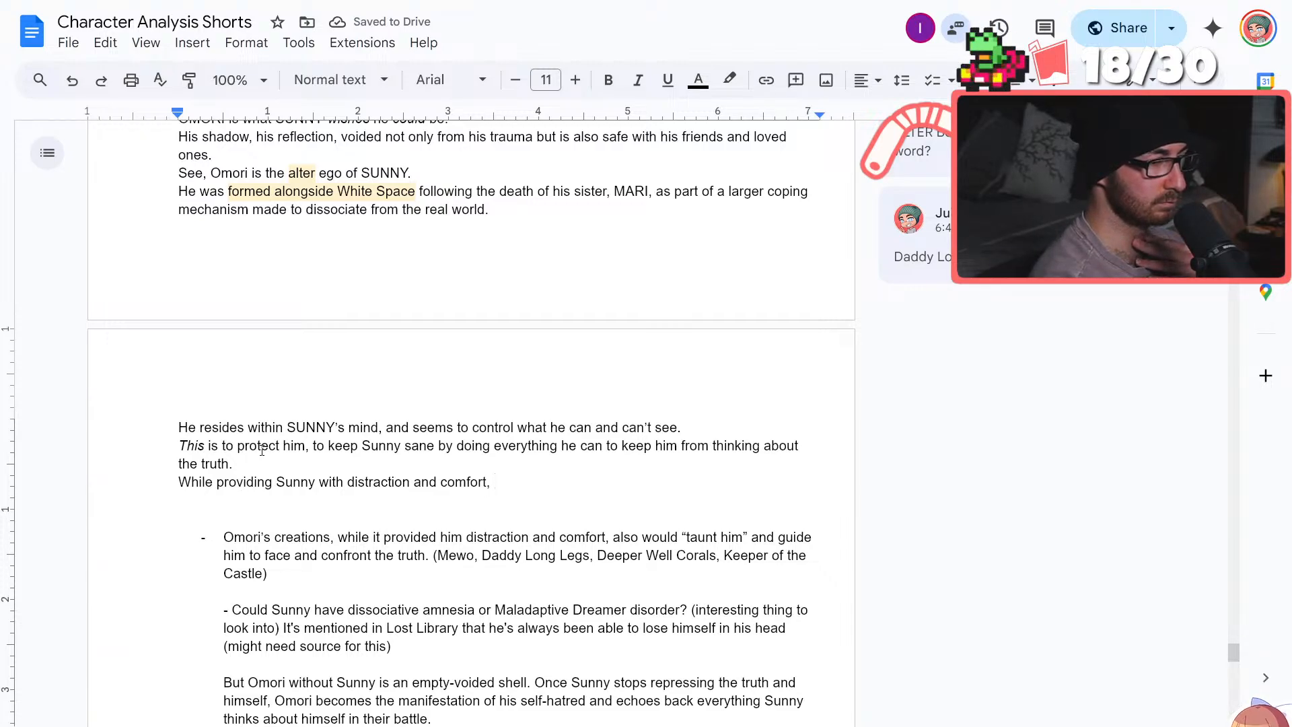
# Reword the new line's opening to "While he would provide Sunny" and continue it after "comfort," with "but"
pyautogui.press('BackSpace')
pyautogui.press('BackSpace')
pyautogui.press('BackSpace')
pyautogui.press('BackSpace')
pyautogui.press('BackSpace')
pyautogui.press('BackSpace')
pyautogui.press('BackSpace')
pyautogui.press('BackSpace')
pyautogui.press('BackSpace')
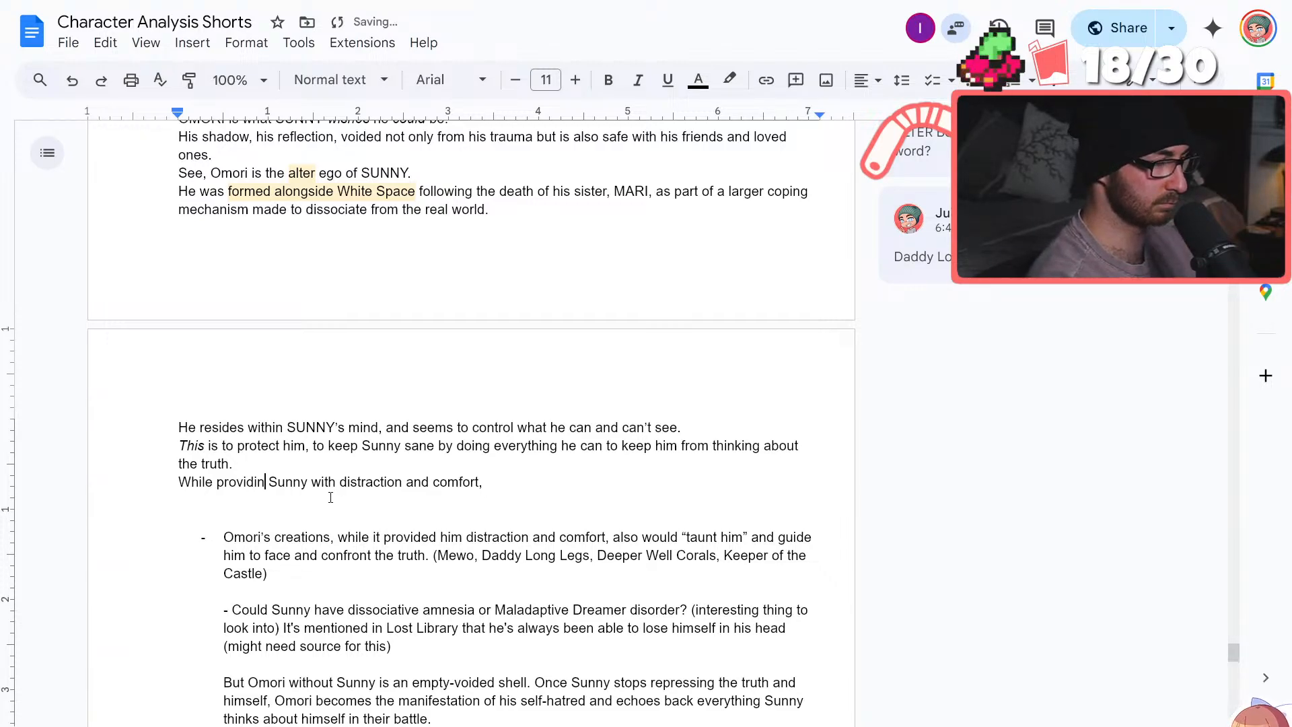
pyautogui.write('he would')
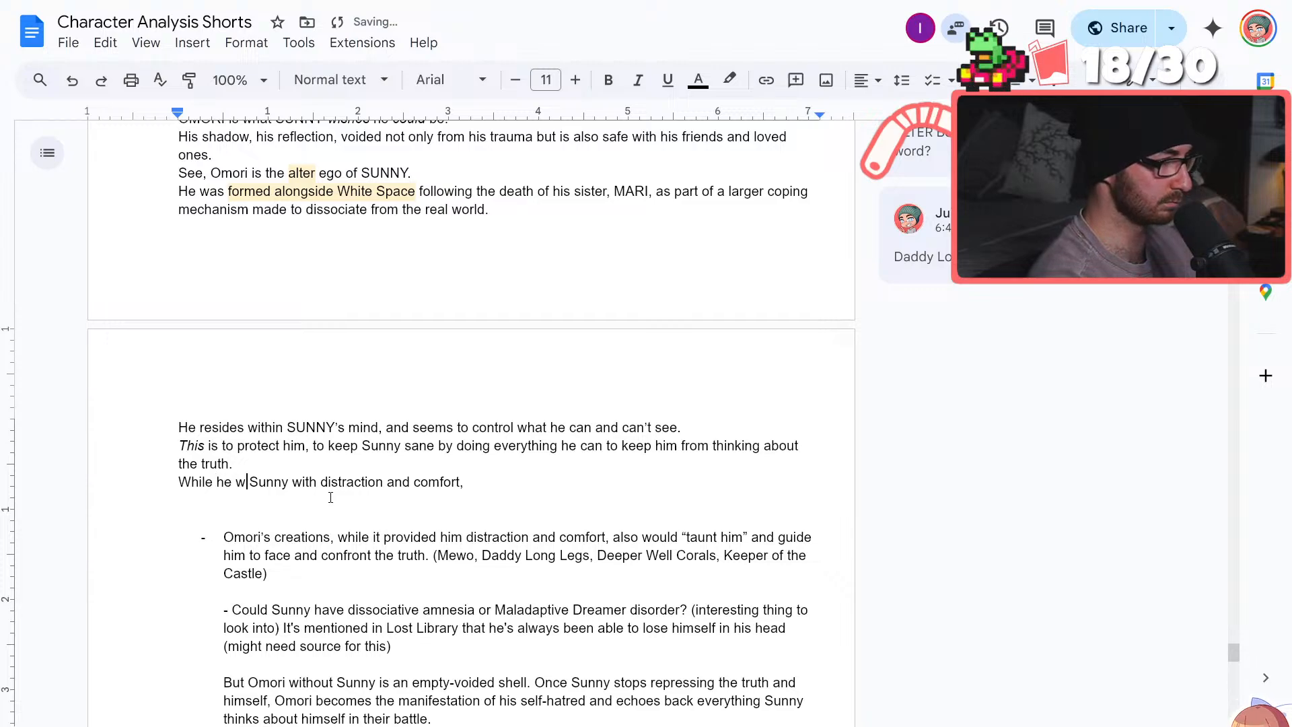
pyautogui.click(505, 482)
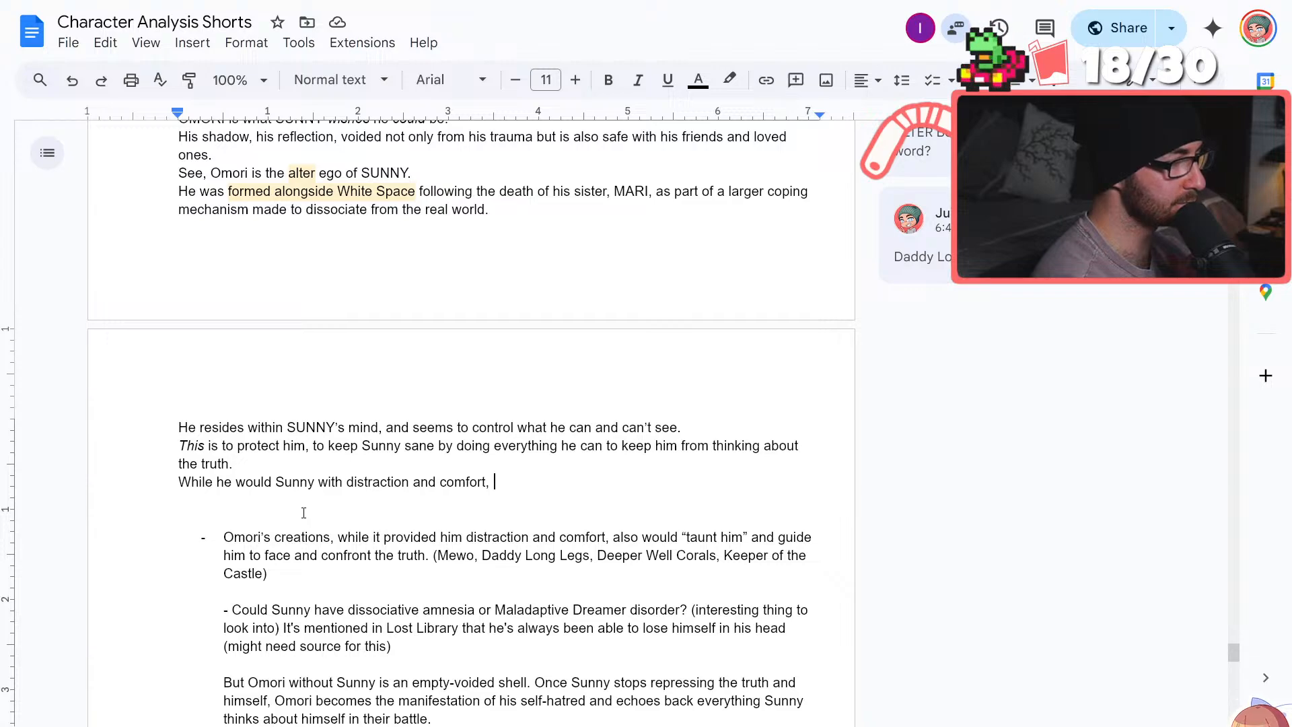
pyautogui.write('but')
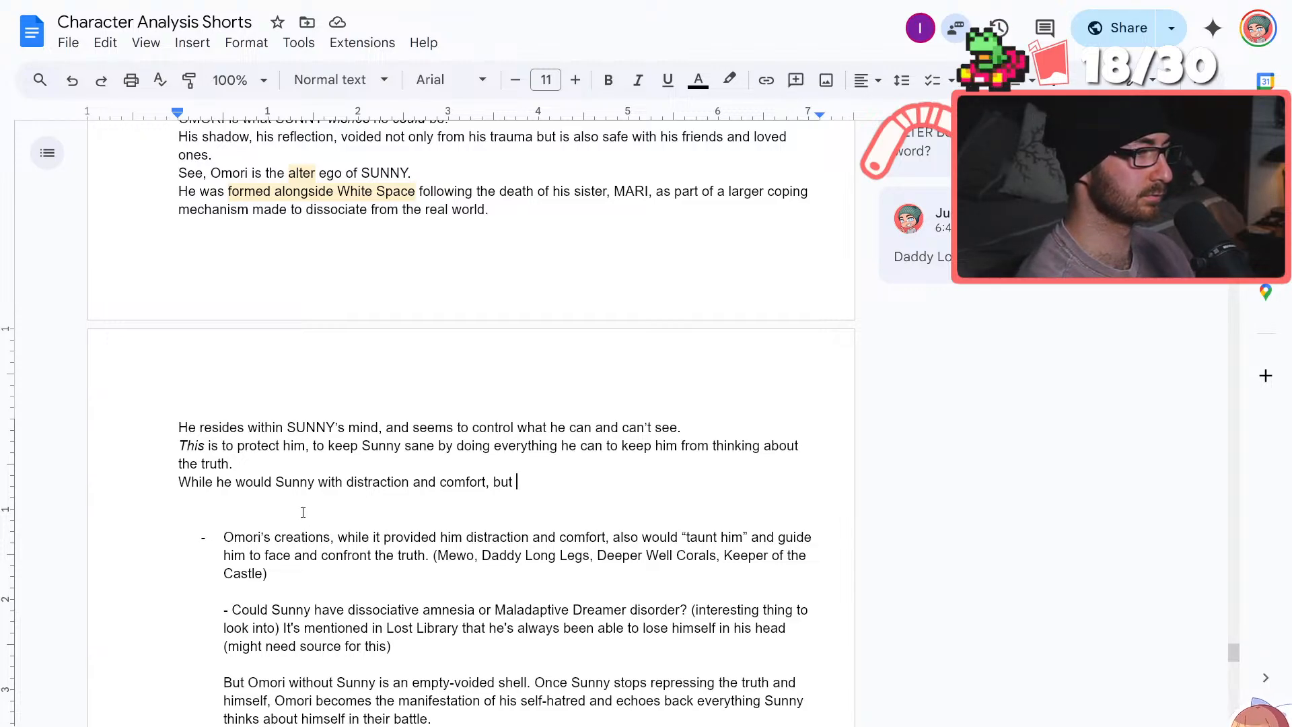
pyautogui.click(276, 482)
pyautogui.click(277, 482)
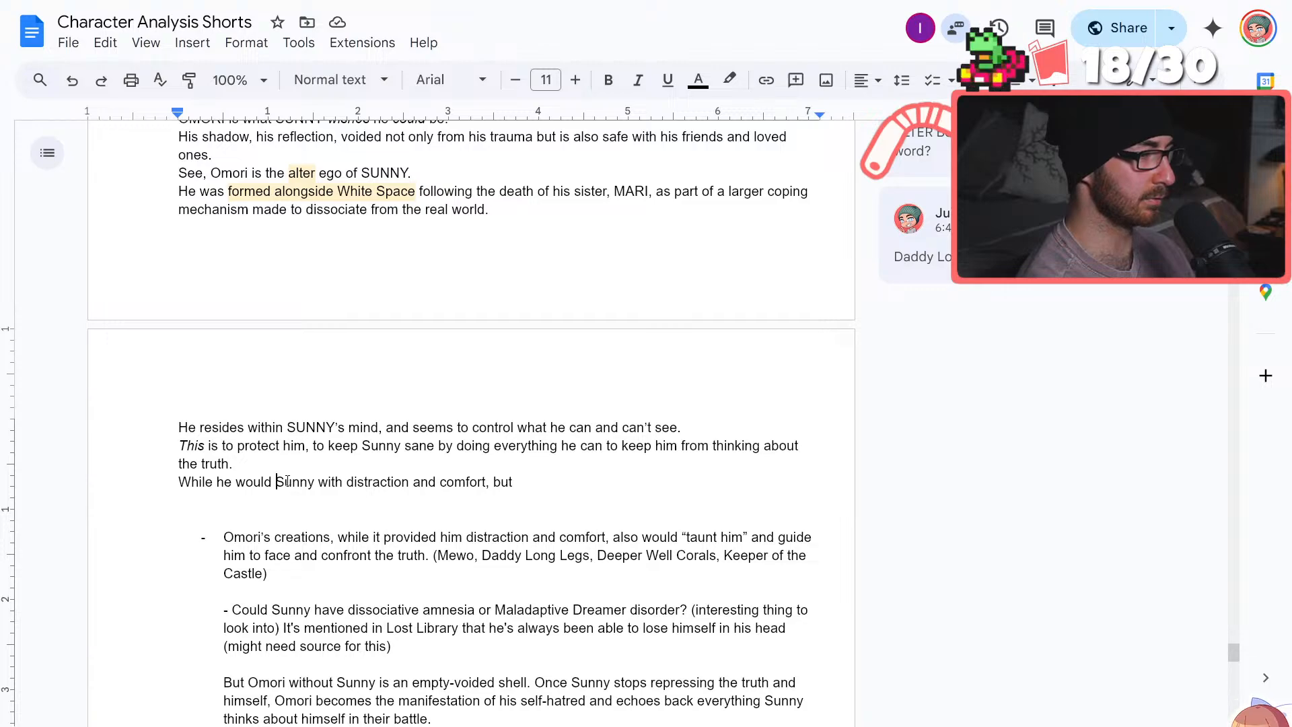
pyautogui.write('provide')
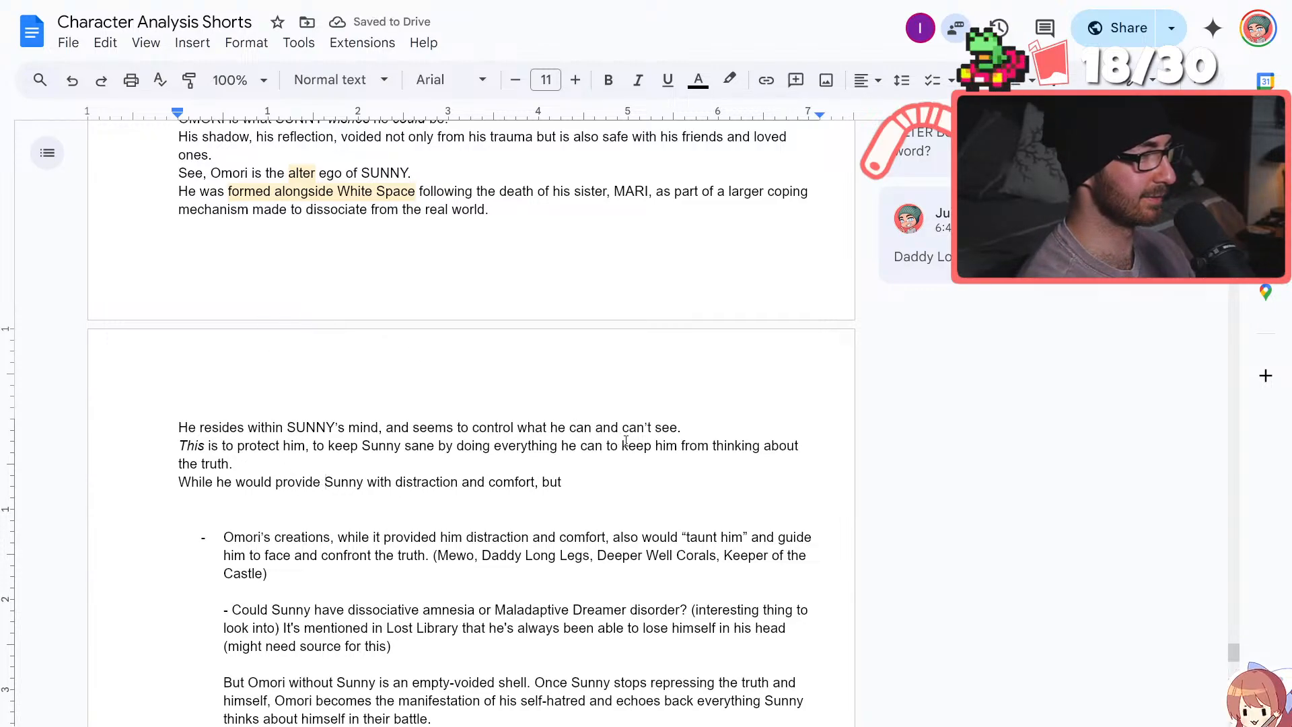
pyautogui.click(591, 484)
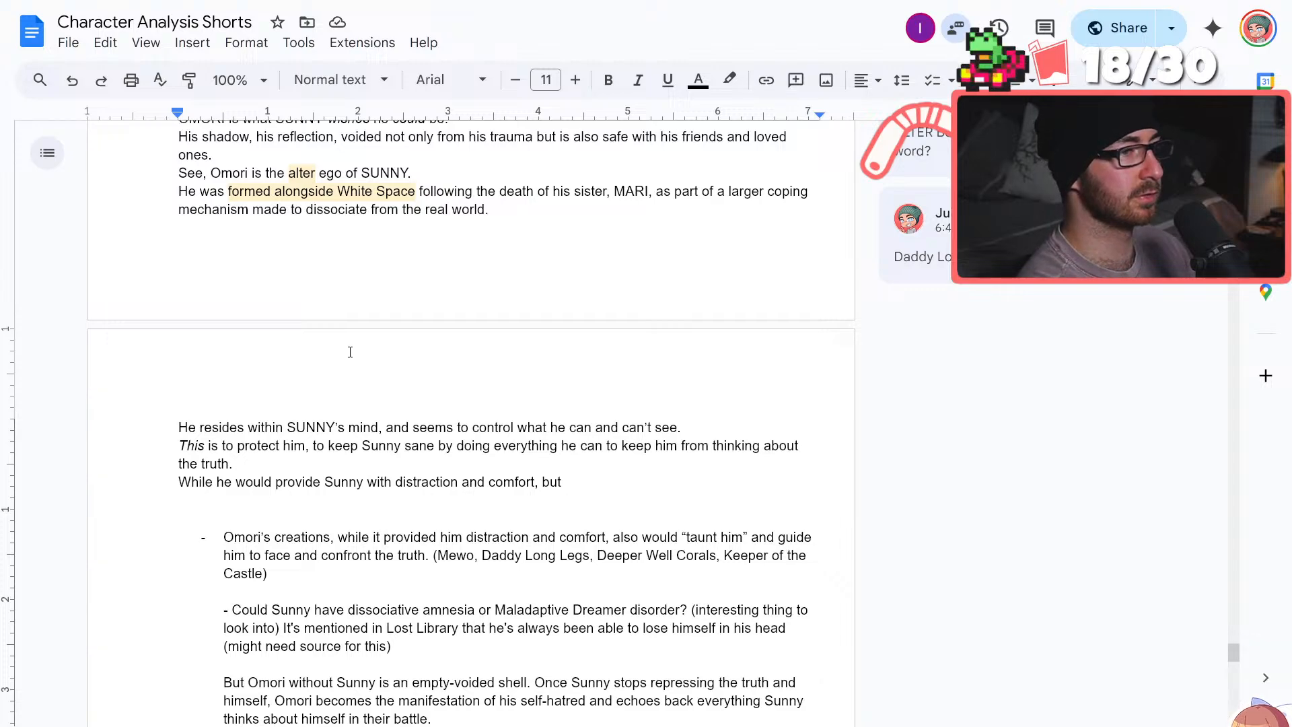
# Reread the OMORI script from its opening line through the unfinished sentence and the notes below it
pyautogui.scroll(3, 350, 352)
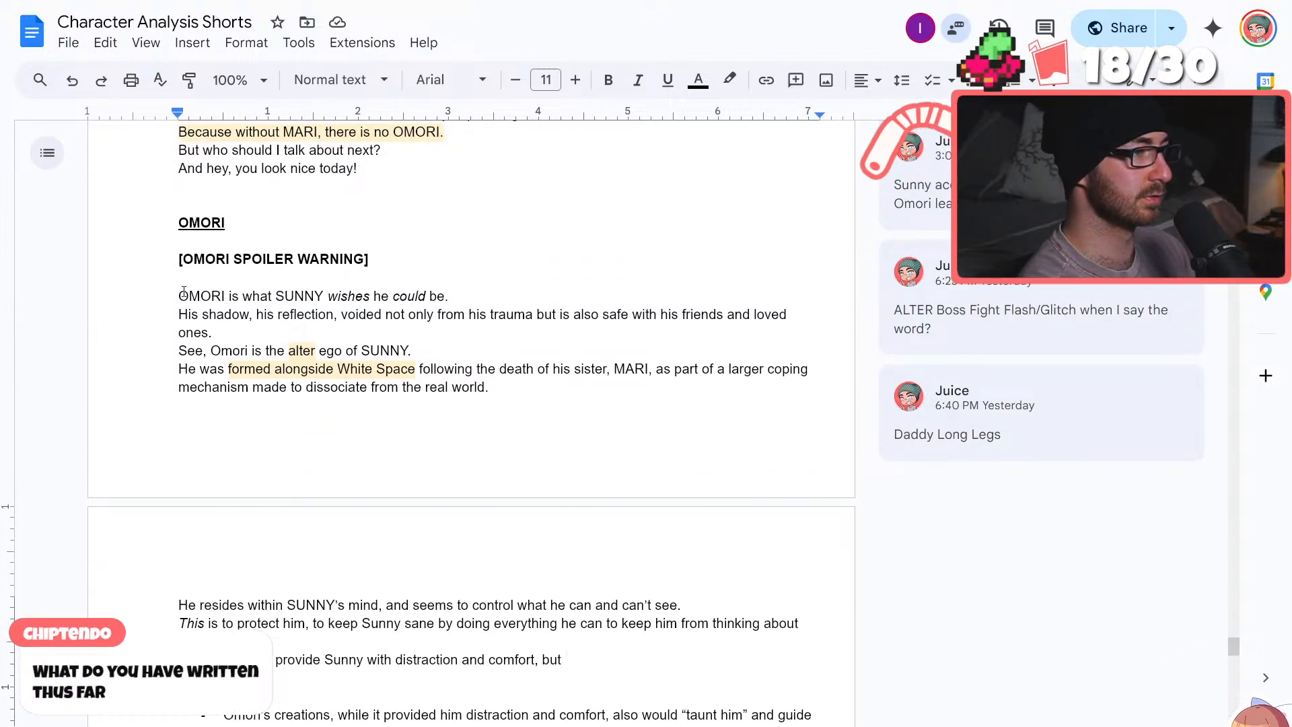
pyautogui.moveTo(179, 296); pyautogui.dragTo(528, 405)
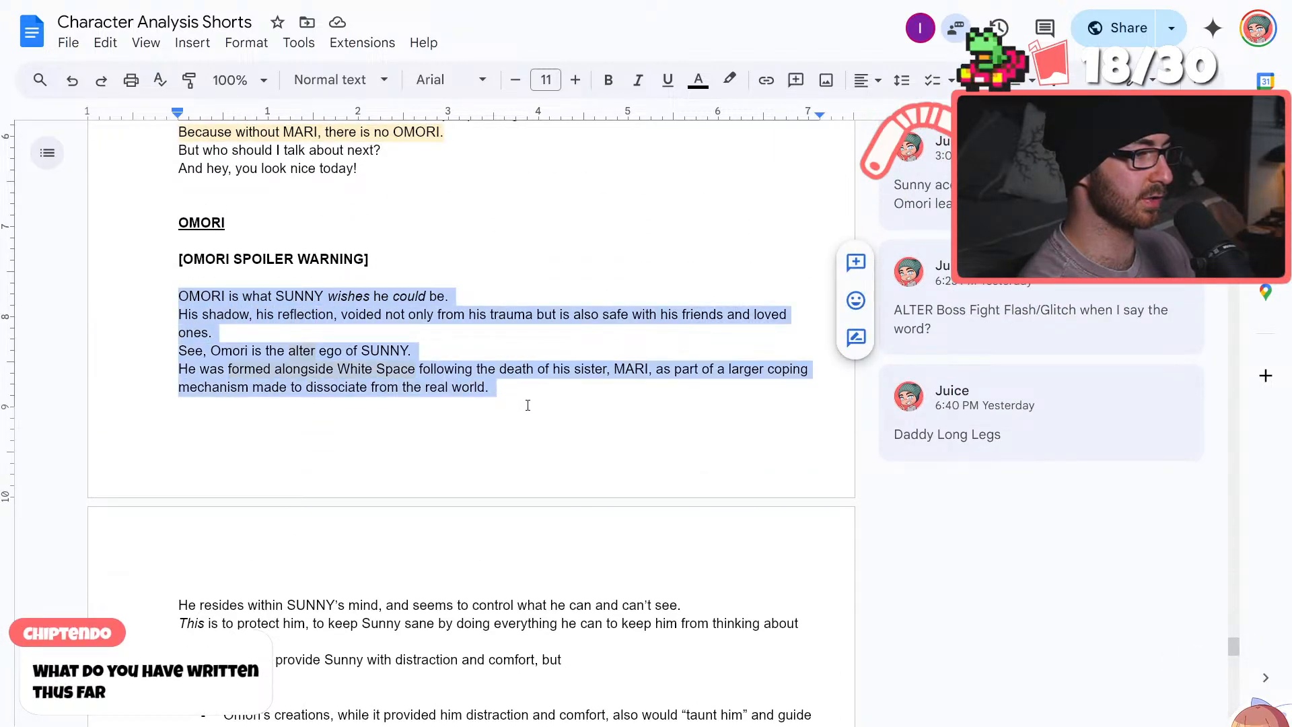
pyautogui.click(579, 555)
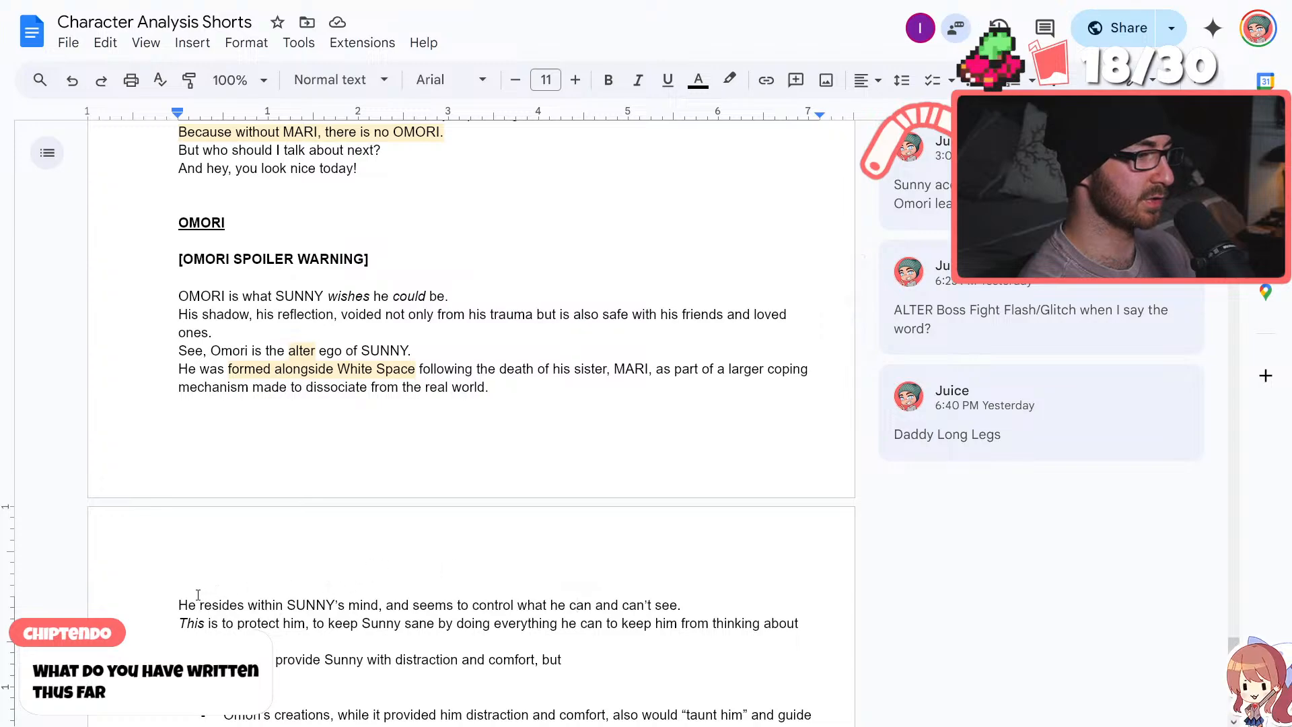
pyautogui.moveTo(181, 595); pyautogui.dragTo(563, 659)
pyautogui.click(607, 623)
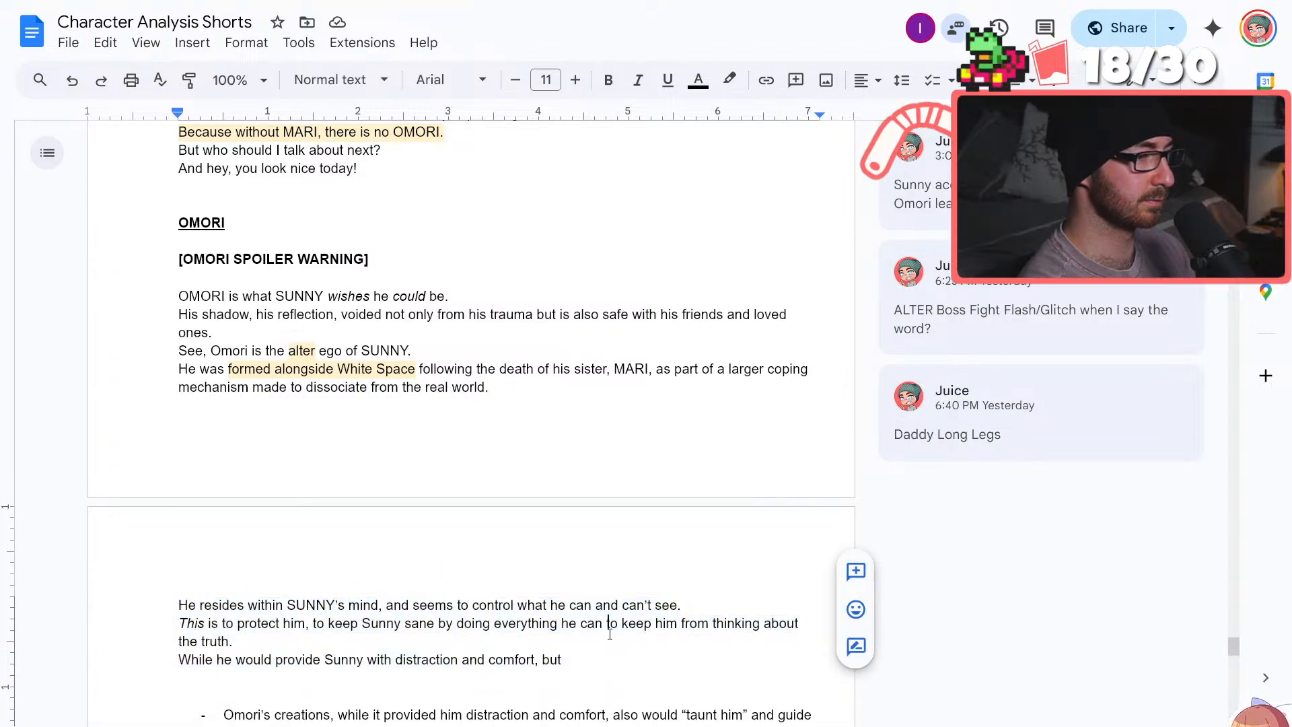
pyautogui.scroll(-1, 588, 608)
pyautogui.scroll(-2, 588, 608)
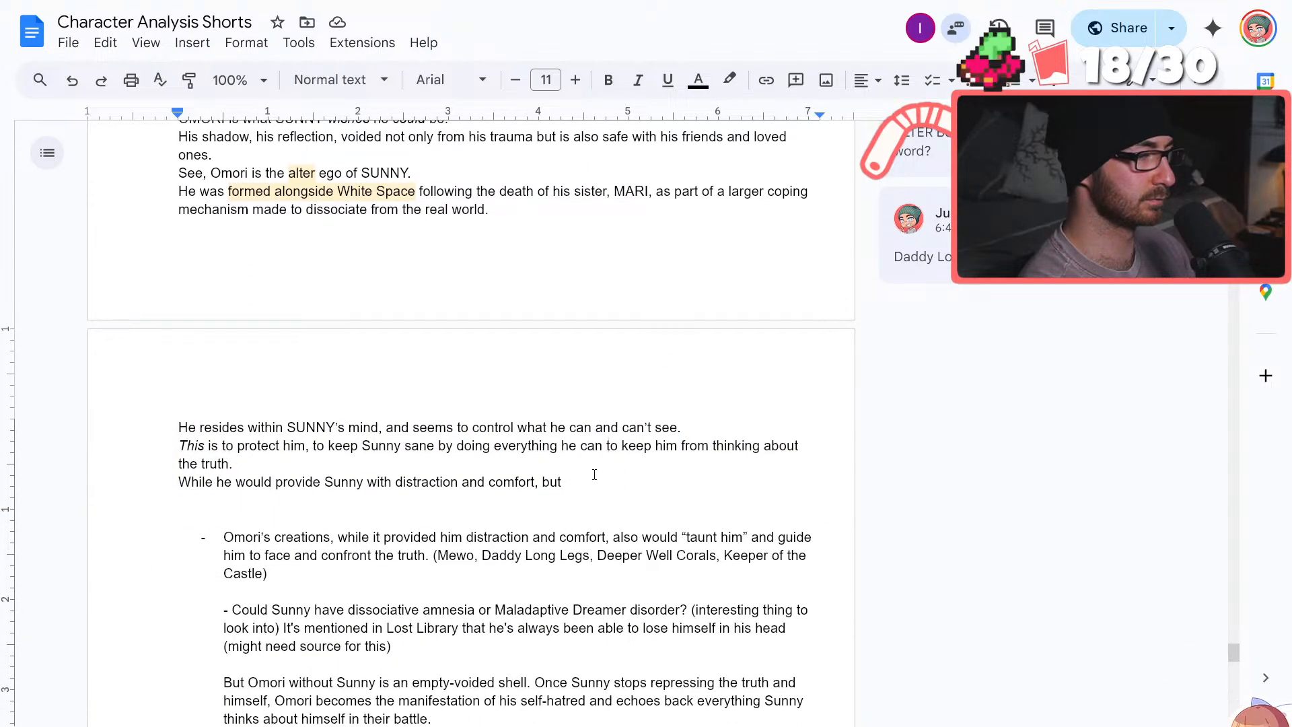
pyautogui.scroll(-3, 588, 487)
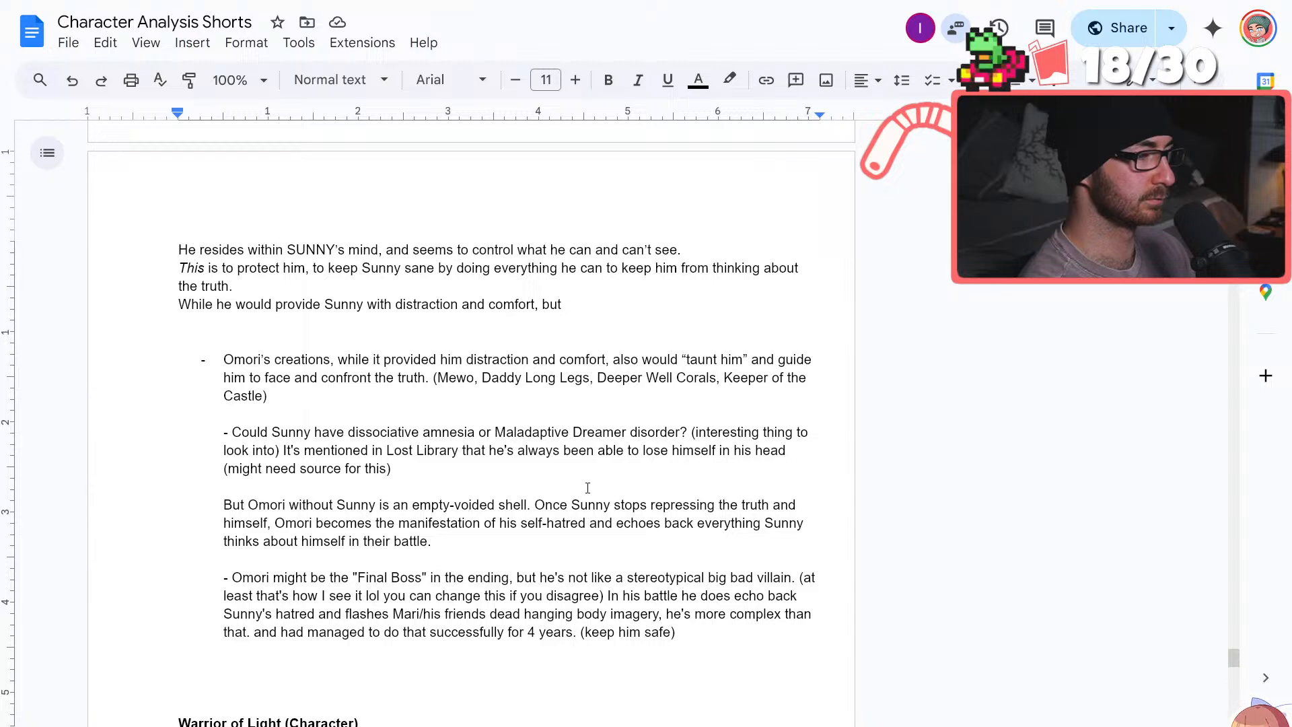
pyautogui.scroll(7, 586, 487)
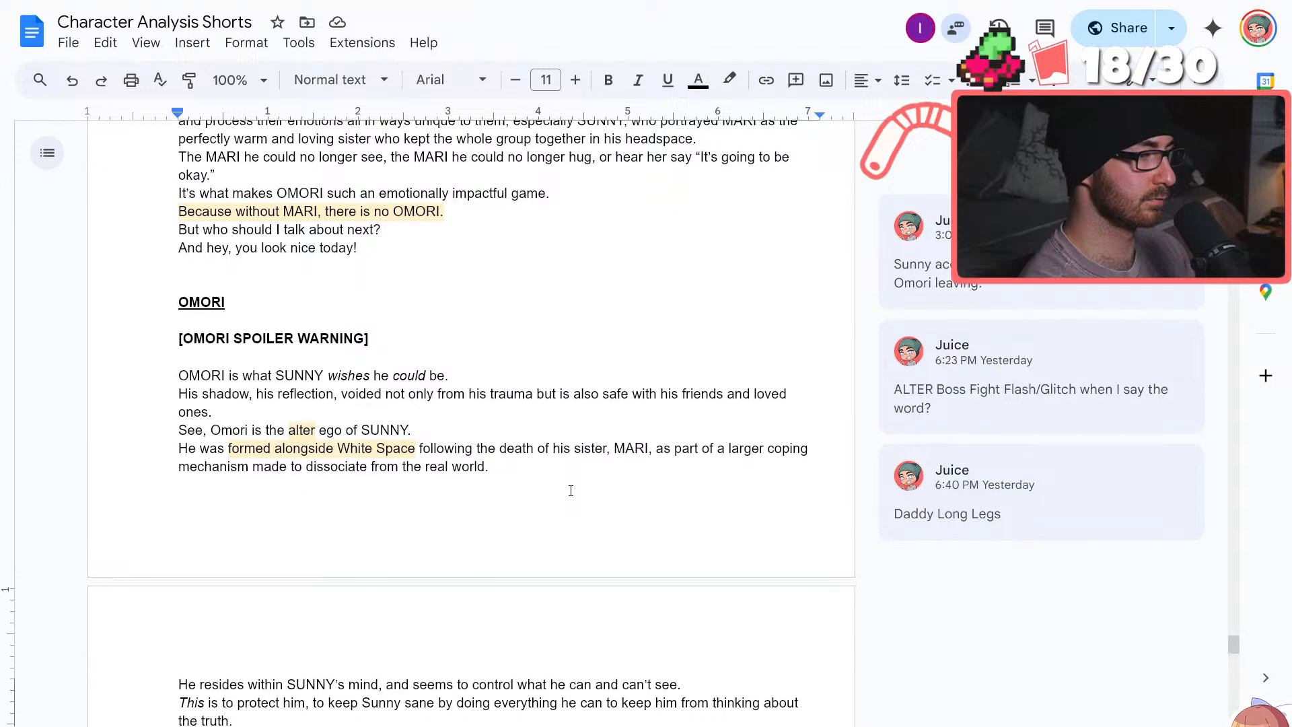
pyautogui.scroll(-4, 570, 490)
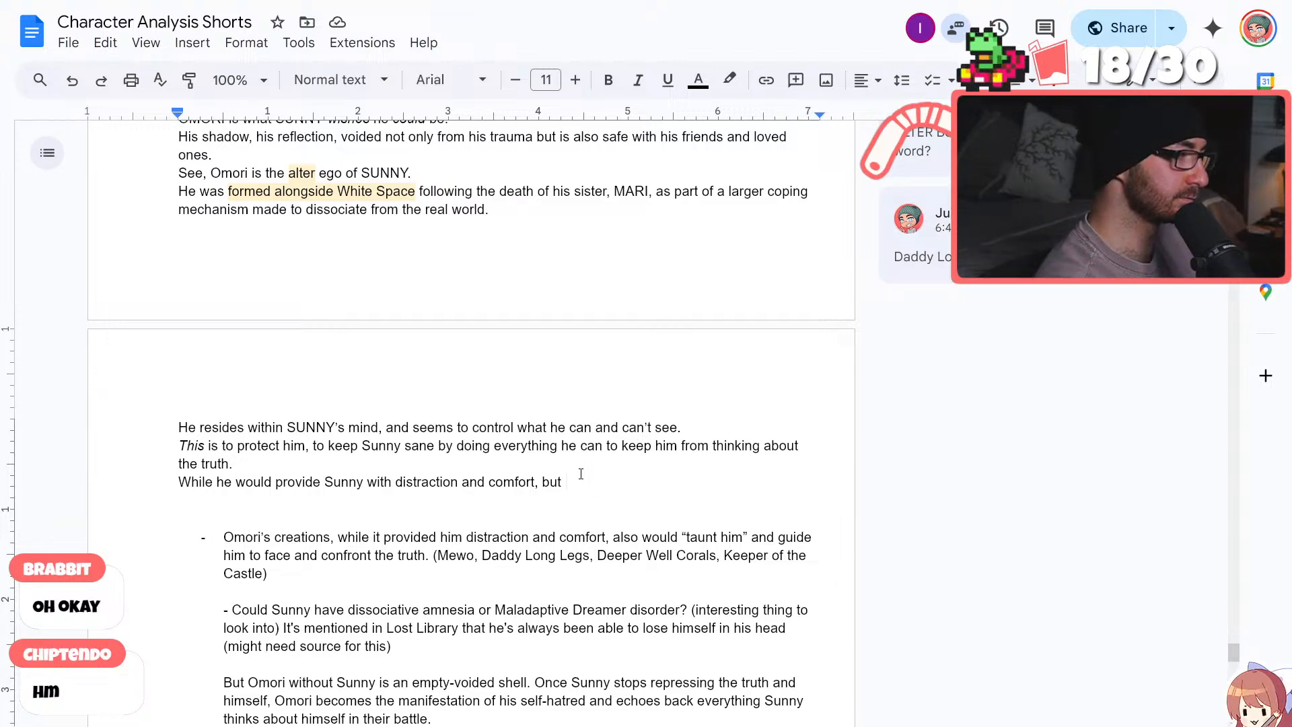
# Continue the sentence after "but" with "the truth would still come seeping through the cracks of the world"
pyautogui.write('the ')
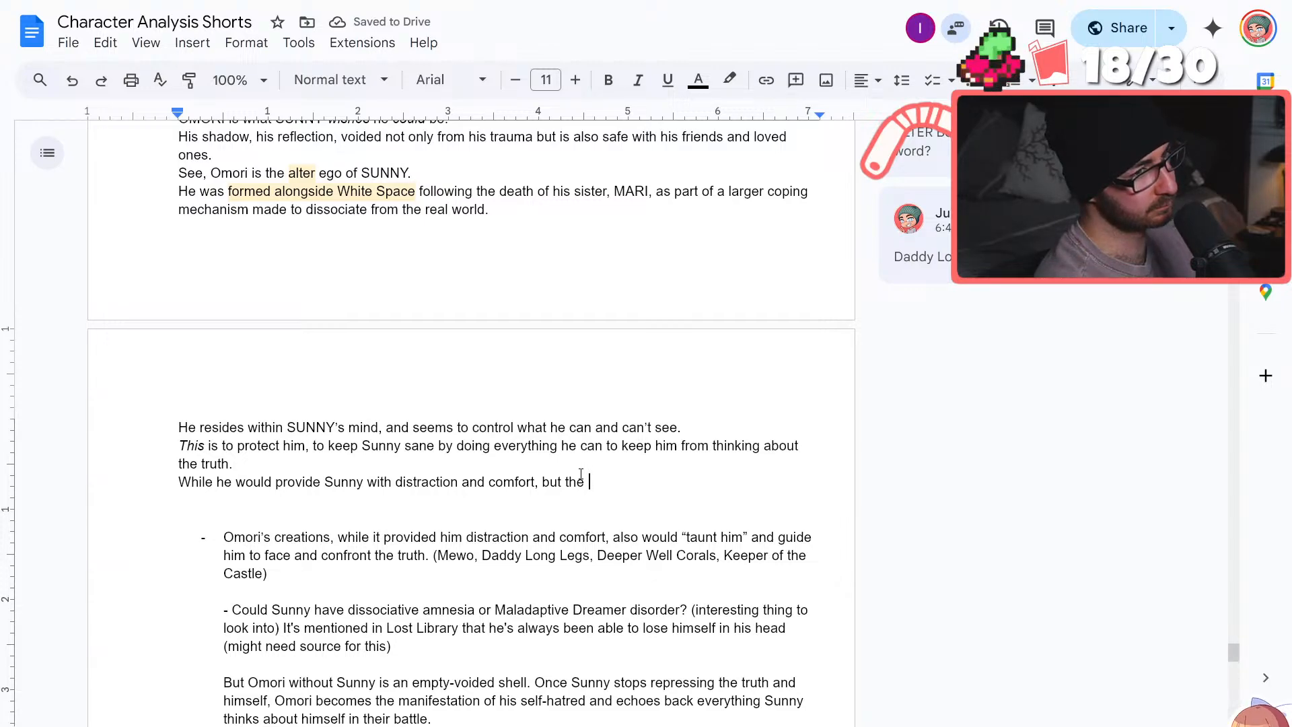
pyautogui.write('u')
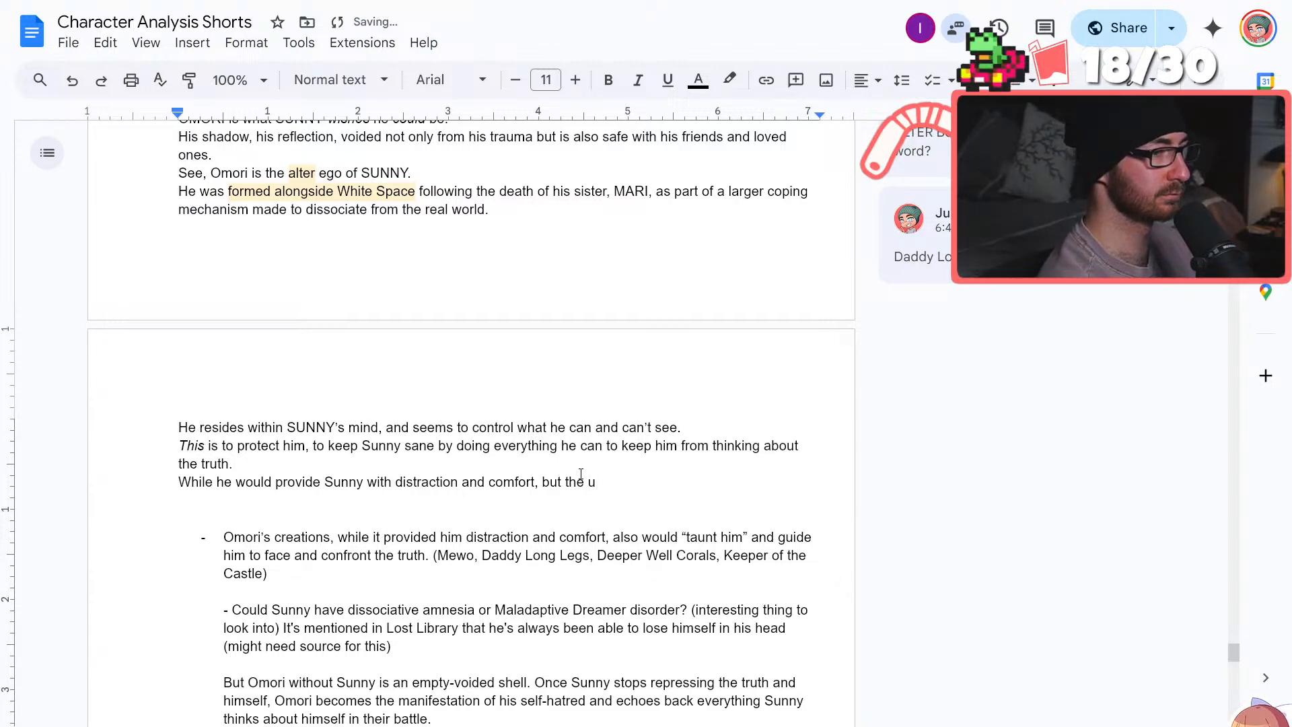
pyautogui.press('BackSpace')
pyautogui.write('truth would stil')
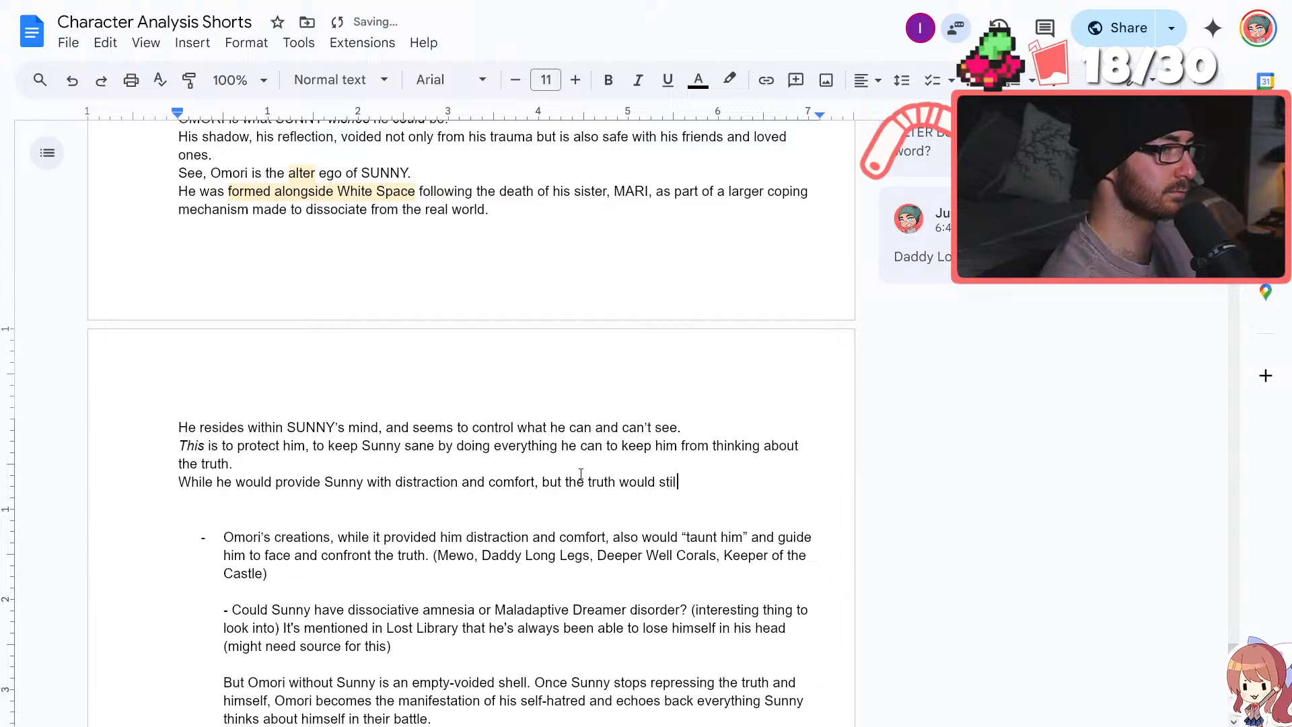
pyautogui.write('l come seeping ')
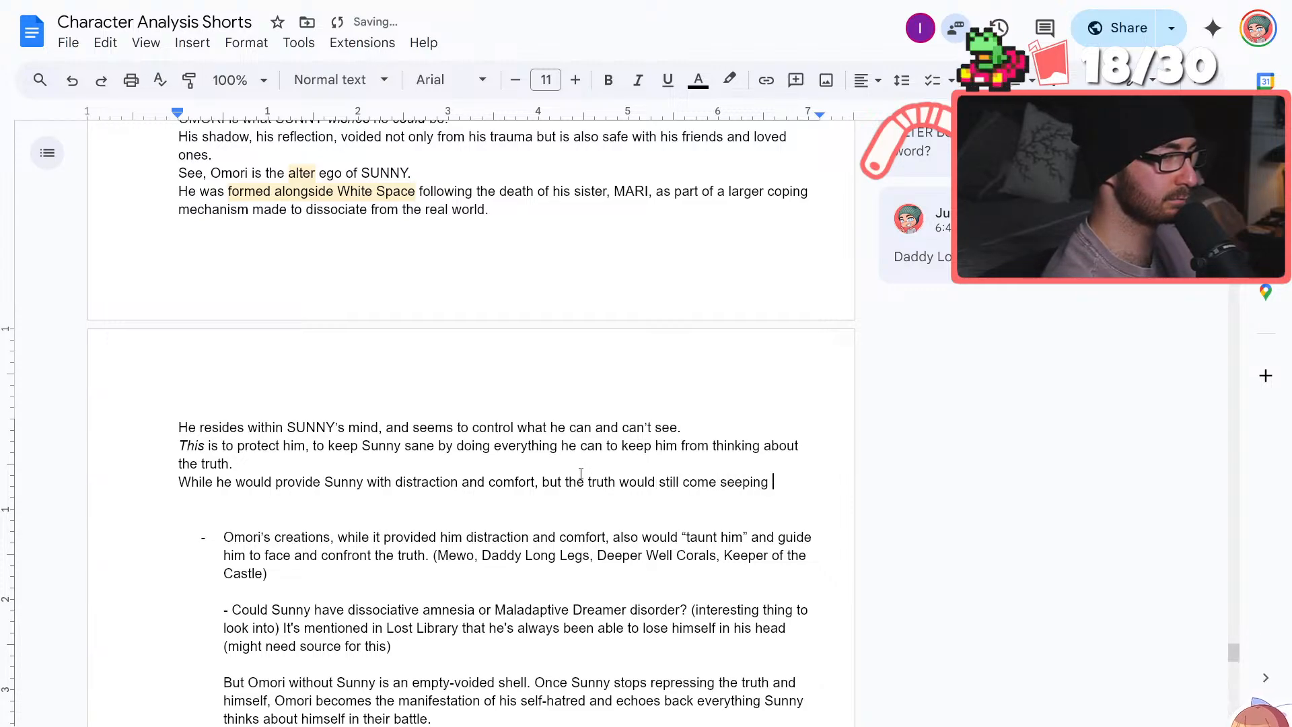
pyautogui.write('through the cracks o')
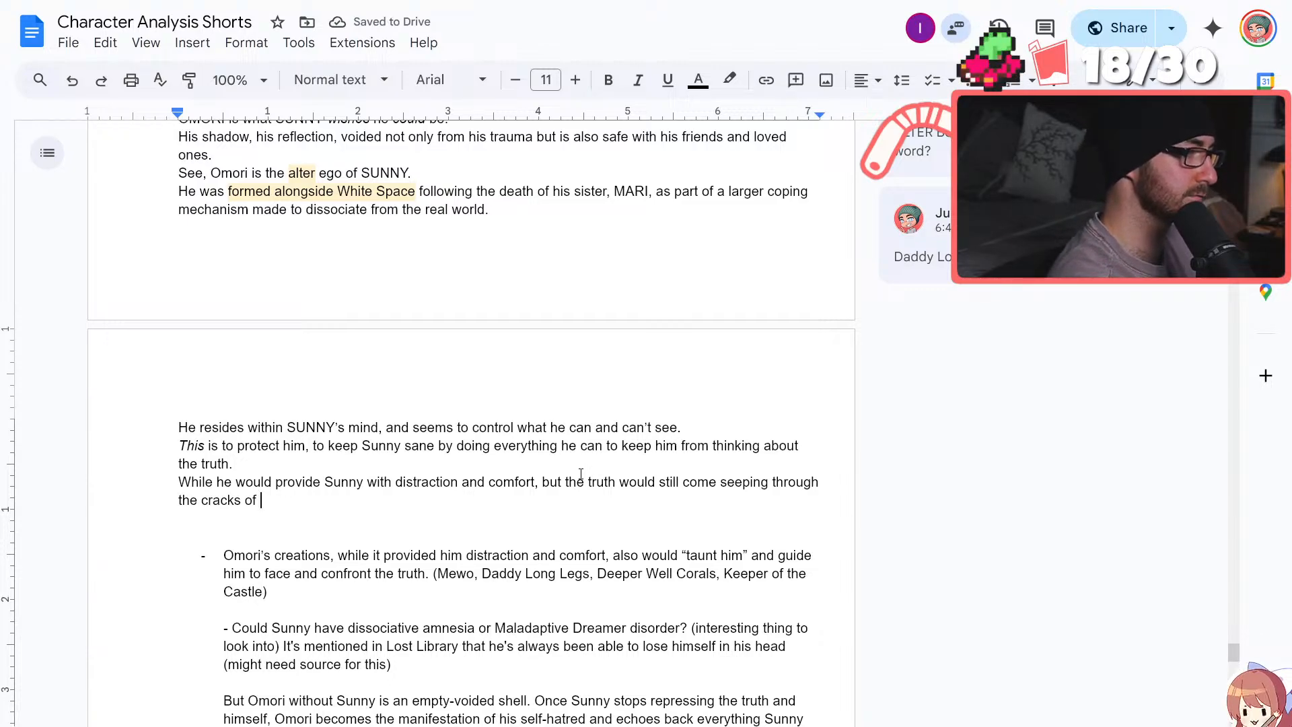
pyautogui.write('f ')
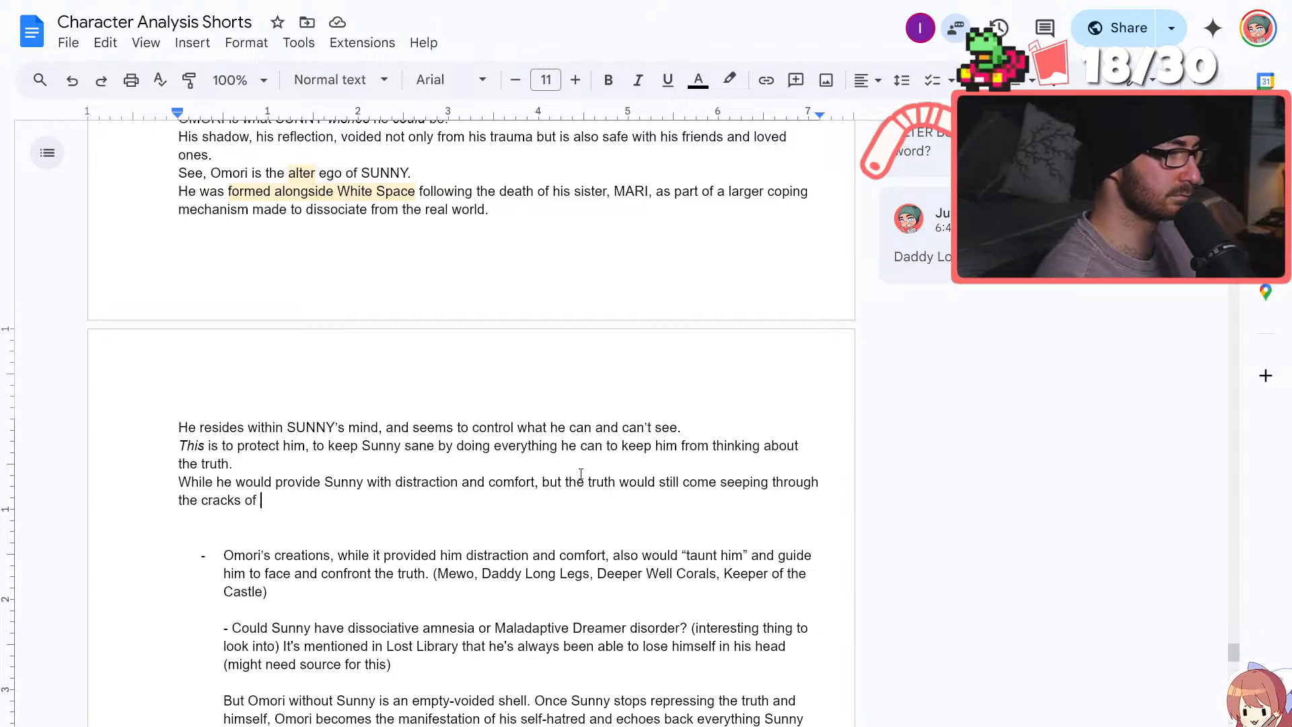
pyautogui.write('the world')
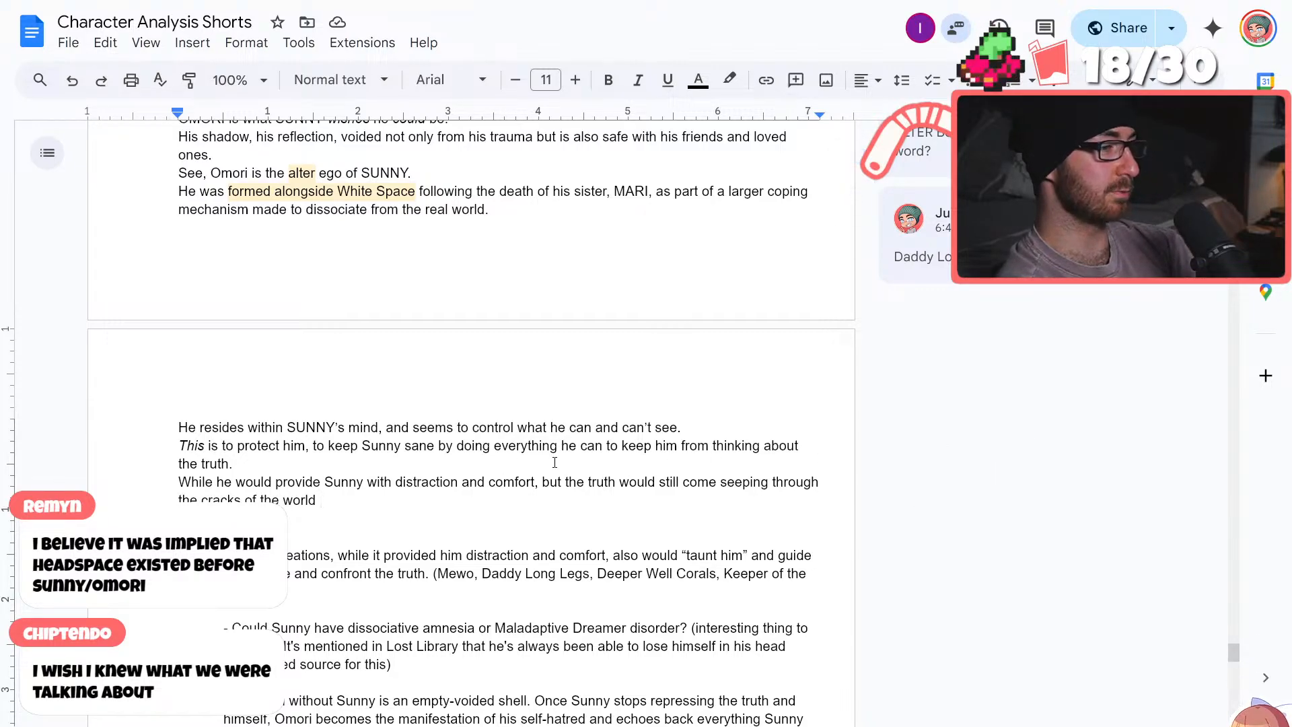
# Look back through the KEL and MARI scripts, and review the OMORI passage about being formed alongside White Space
pyautogui.scroll(3, 632, 397)
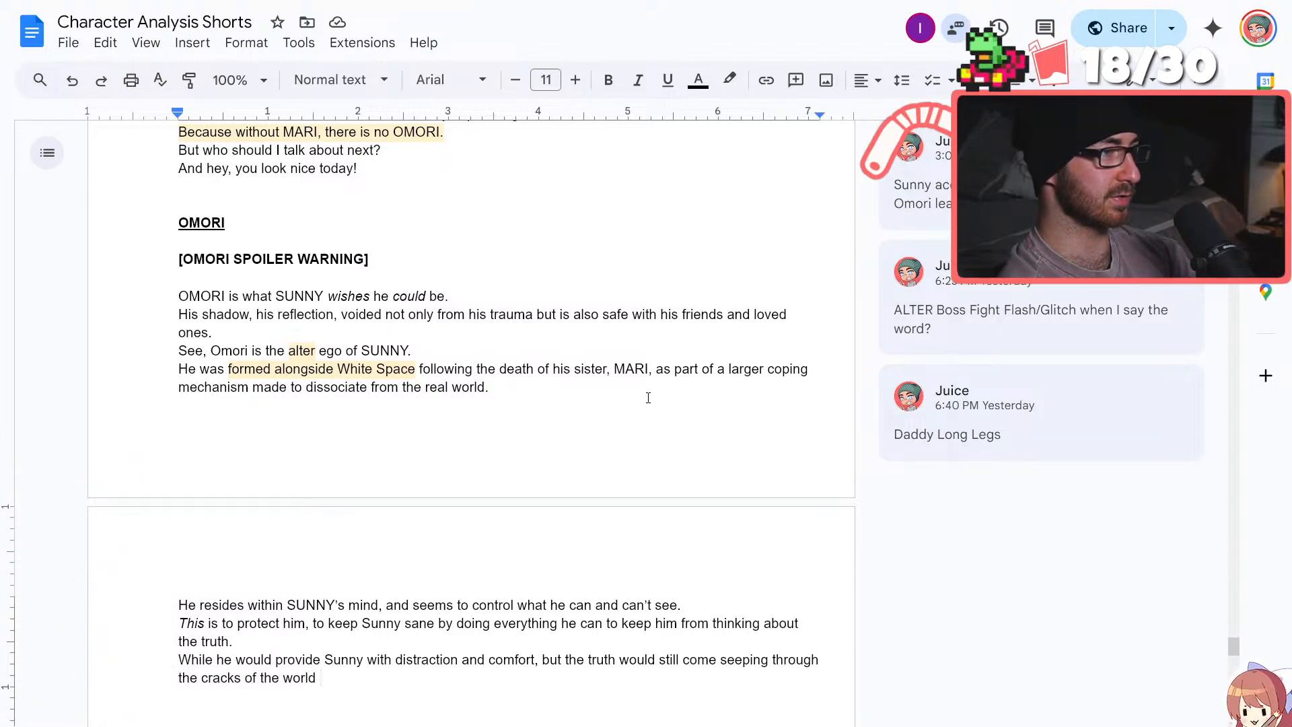
pyautogui.scroll(7, 647, 398)
pyautogui.scroll(20, 648, 393)
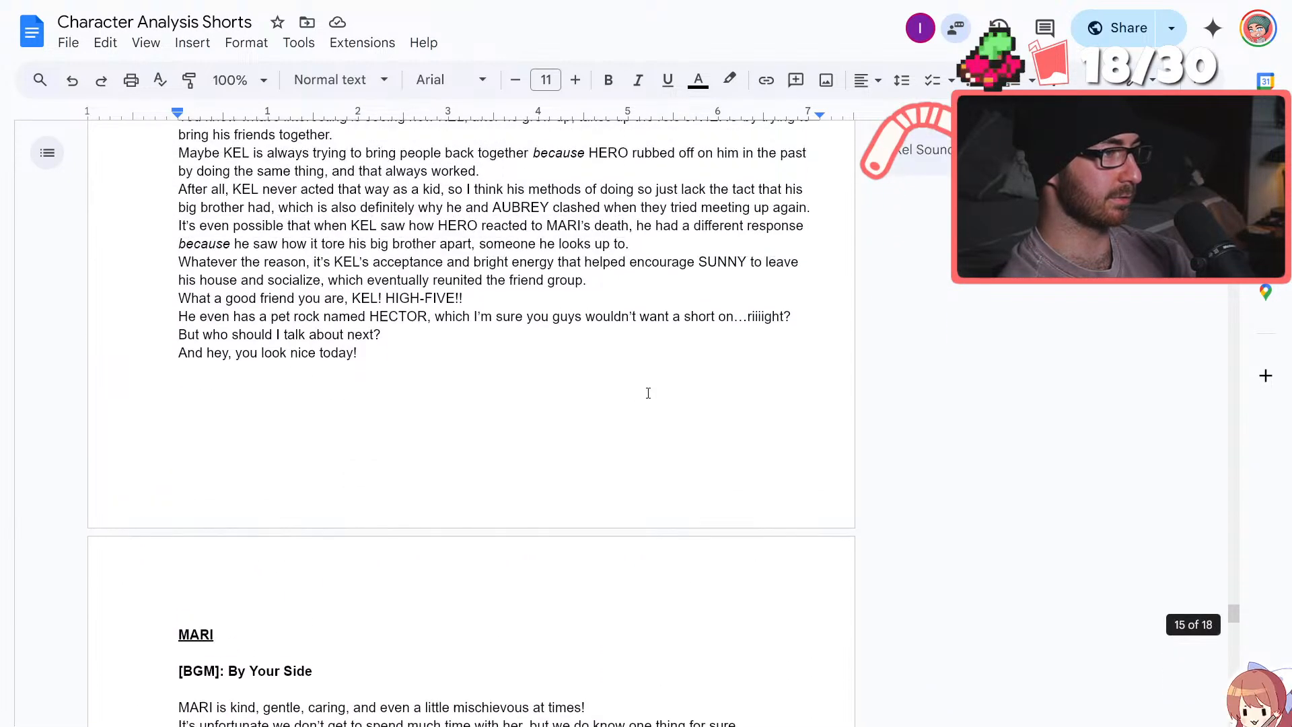
pyautogui.scroll(-8, 648, 393)
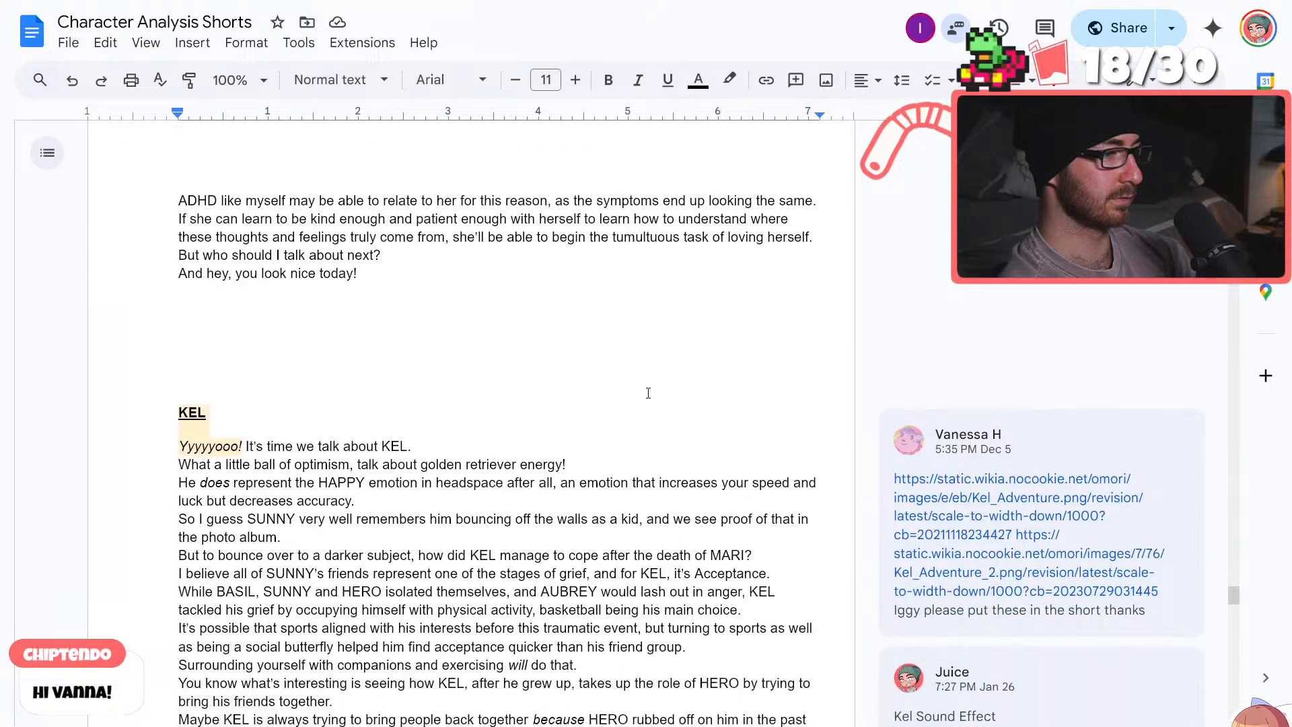
pyautogui.scroll(-6, 647, 393)
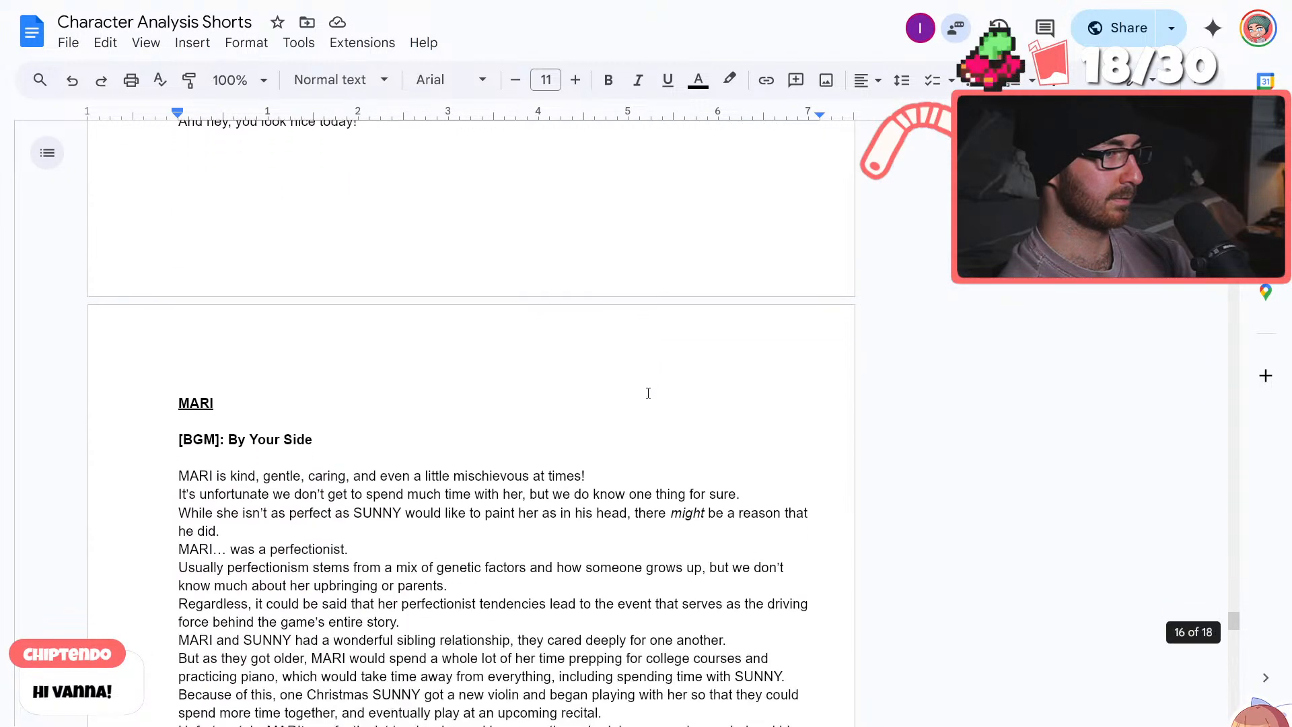
pyautogui.scroll(-8, 648, 393)
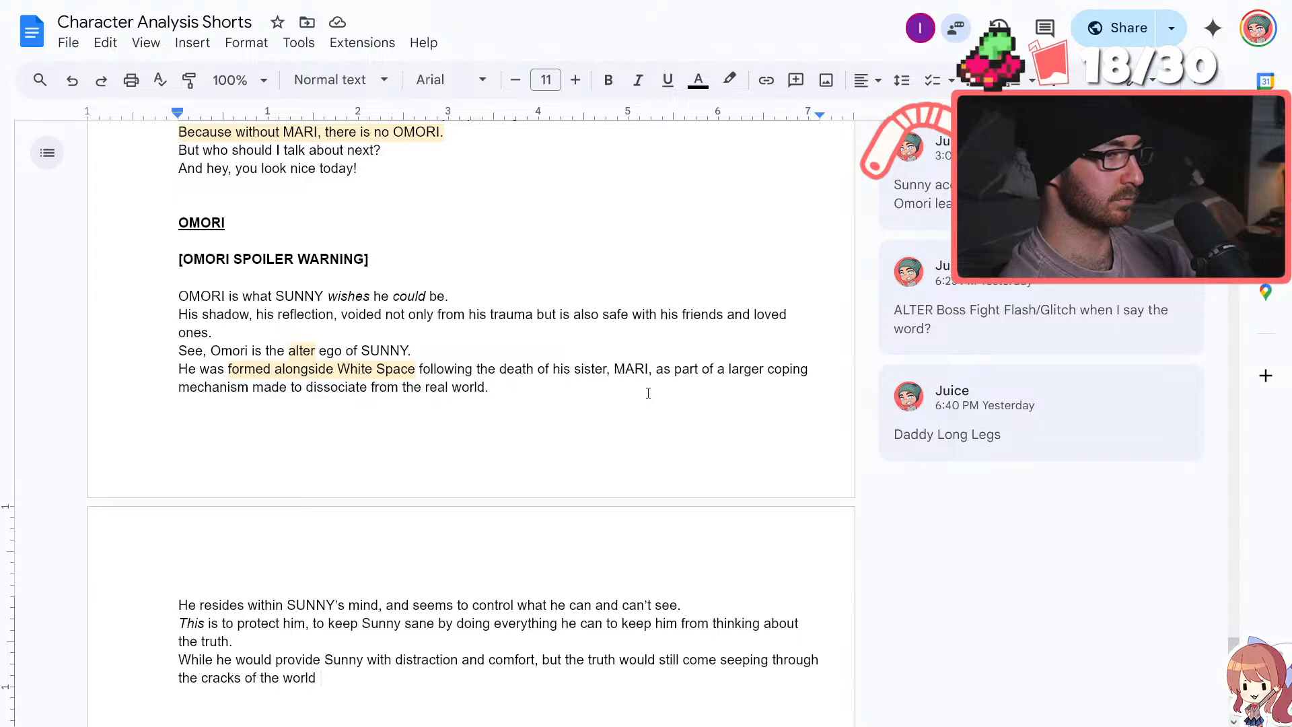
pyautogui.scroll(-1, 647, 393)
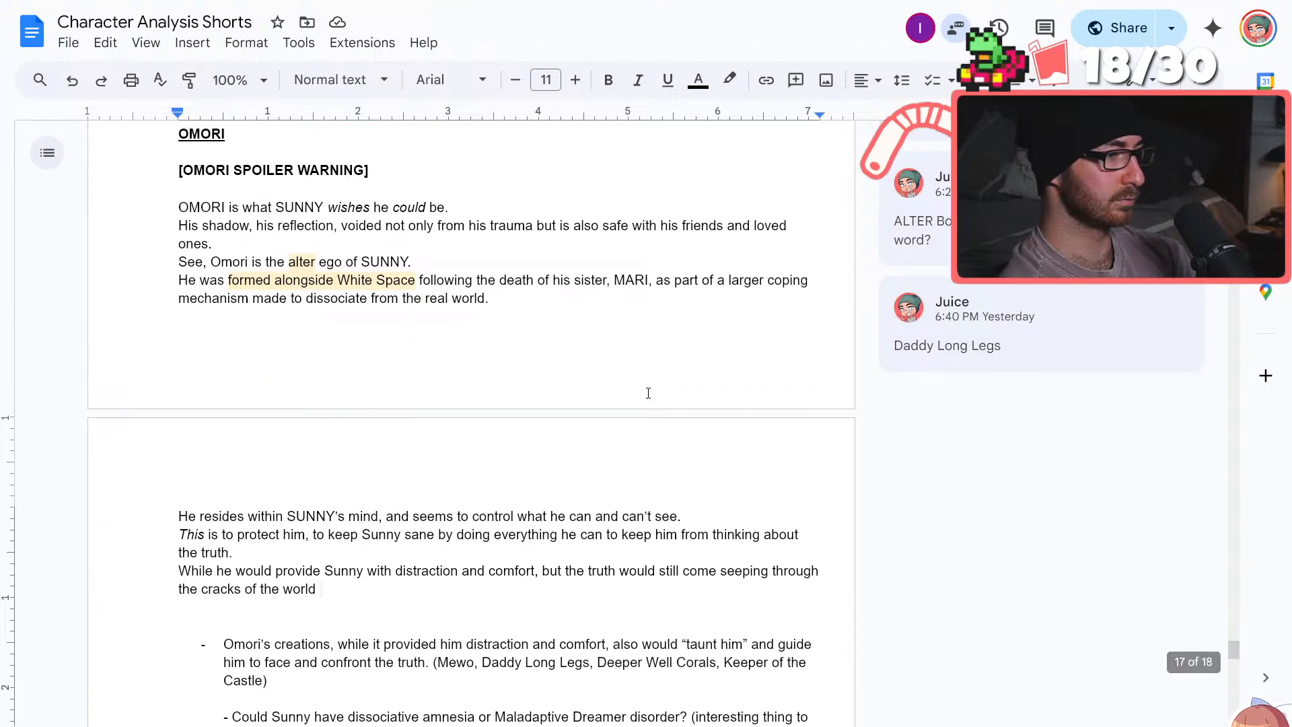
pyautogui.click(335, 281)
pyautogui.click(531, 330)
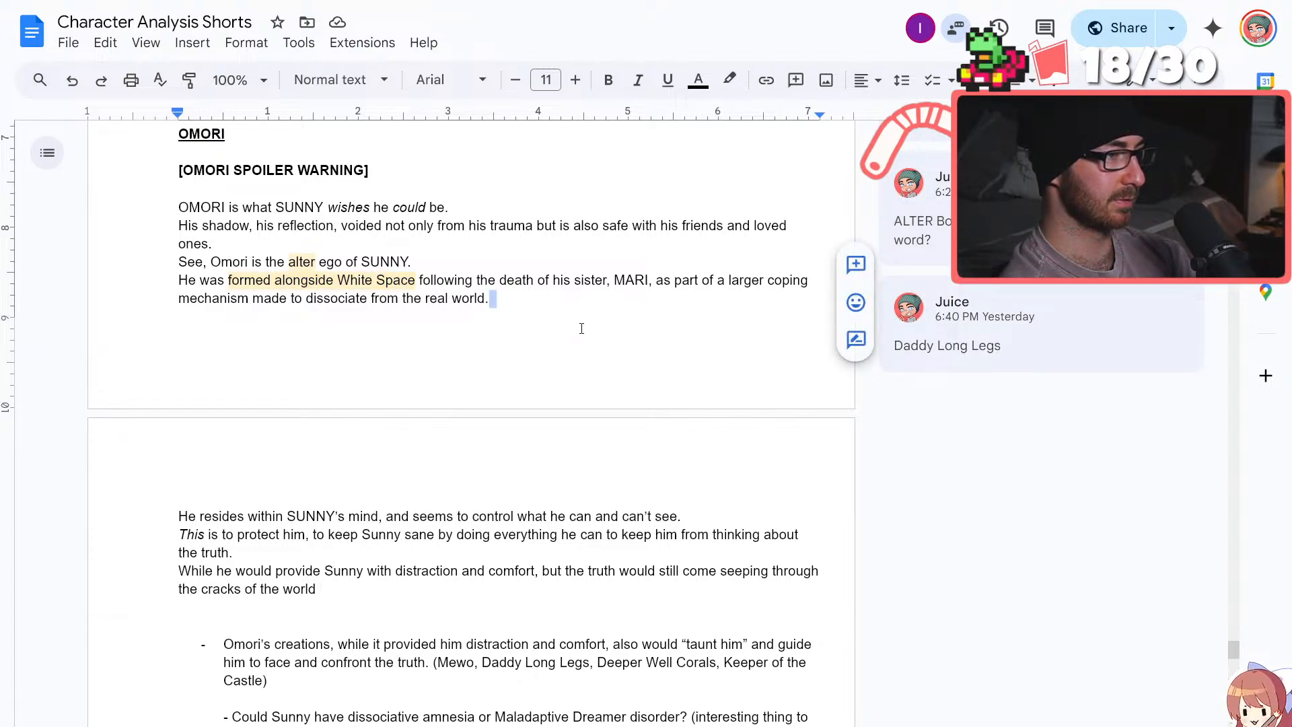
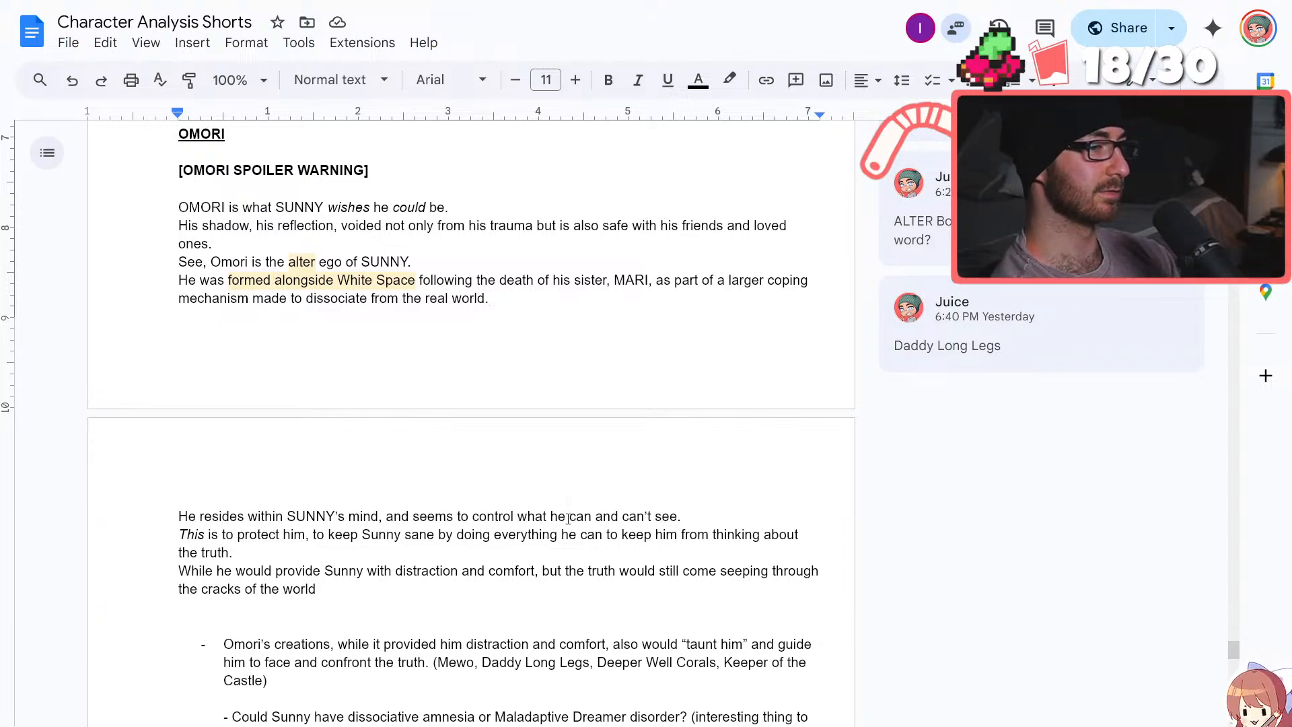
# Reread the MARI script from its opening line through its closing lines, down to the start of the OMORI script
pyautogui.scroll(-2, 376, 545)
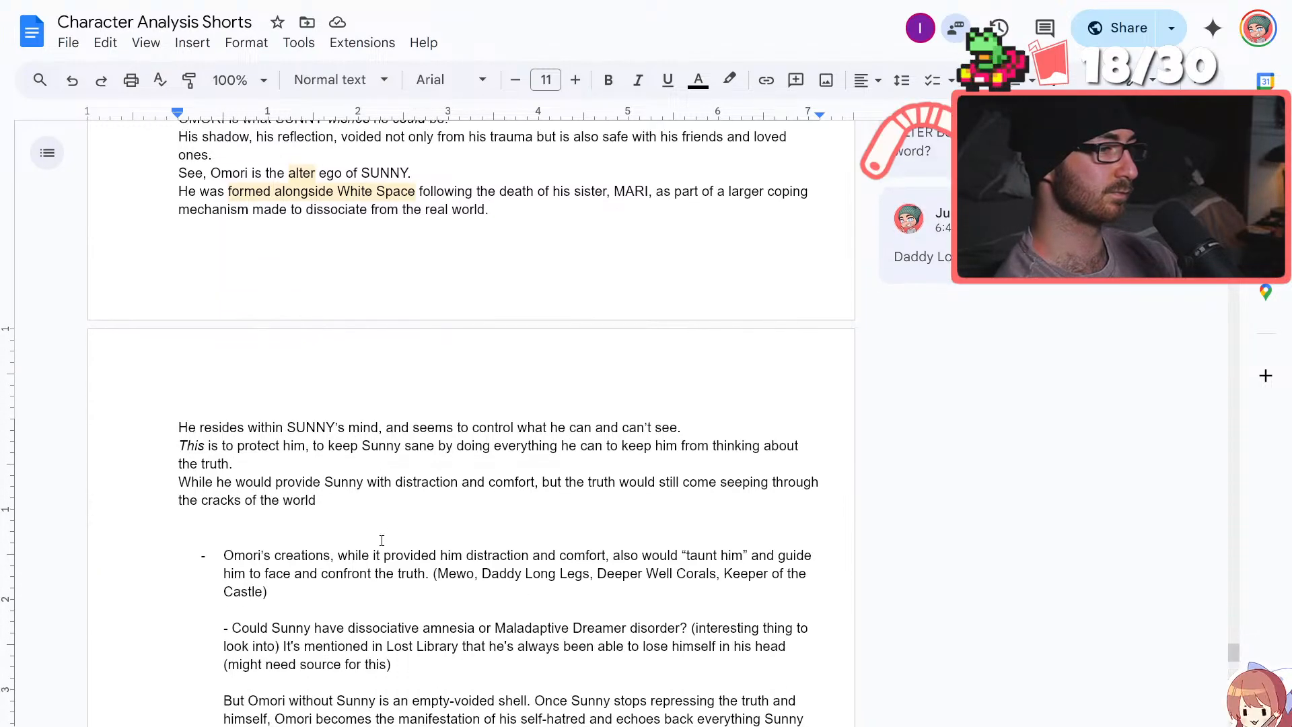
pyautogui.click(379, 500)
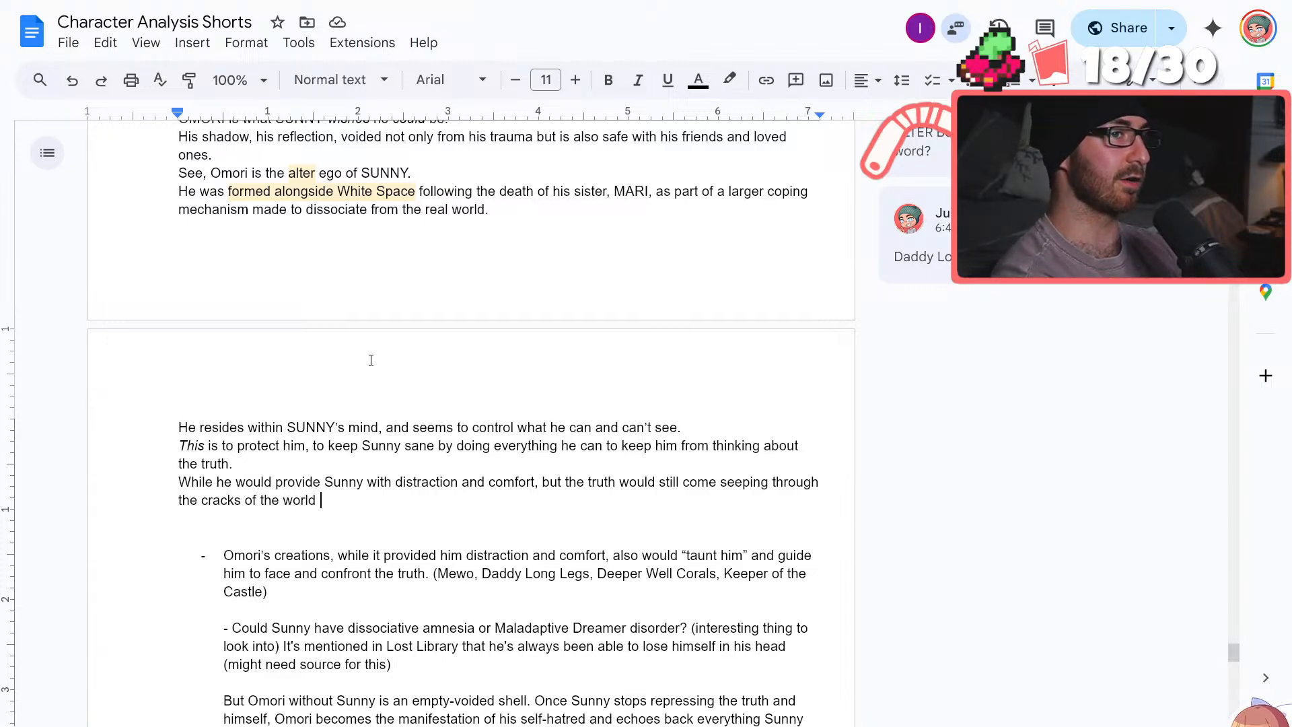
pyautogui.scroll(20, 370, 360)
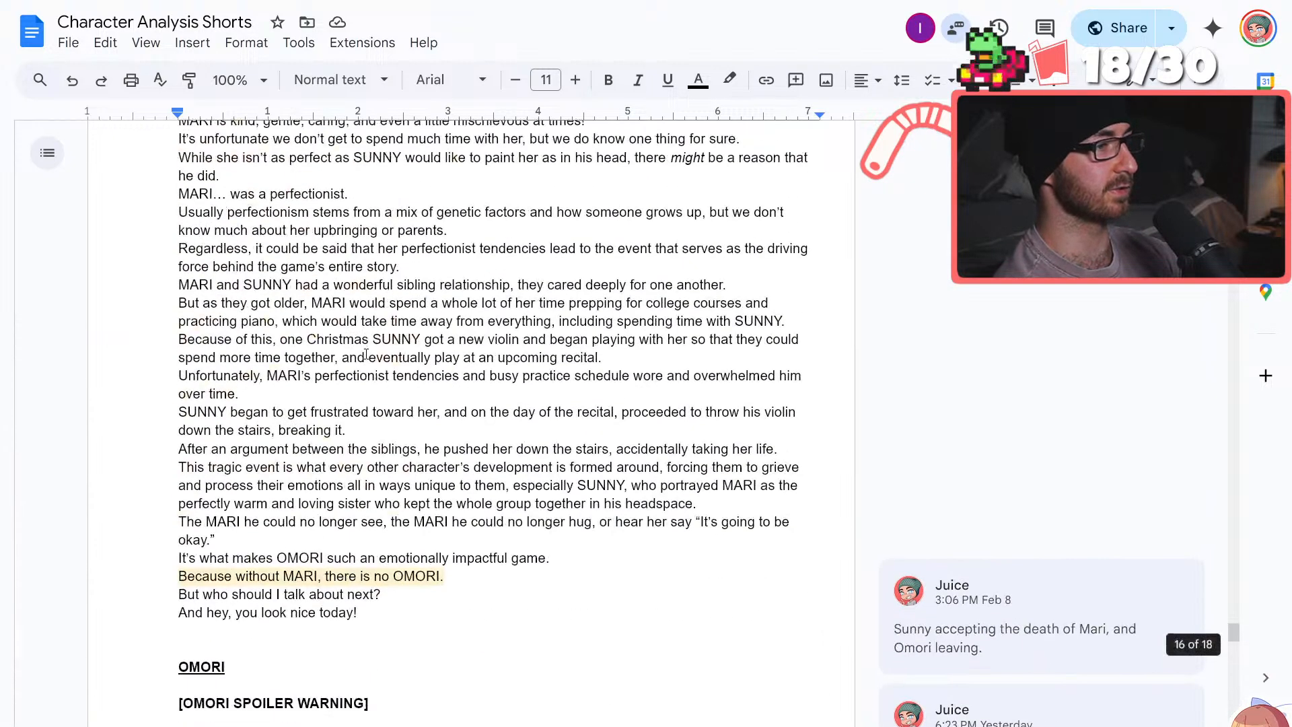
pyautogui.scroll(-10, 369, 359)
pyautogui.scroll(4, 369, 359)
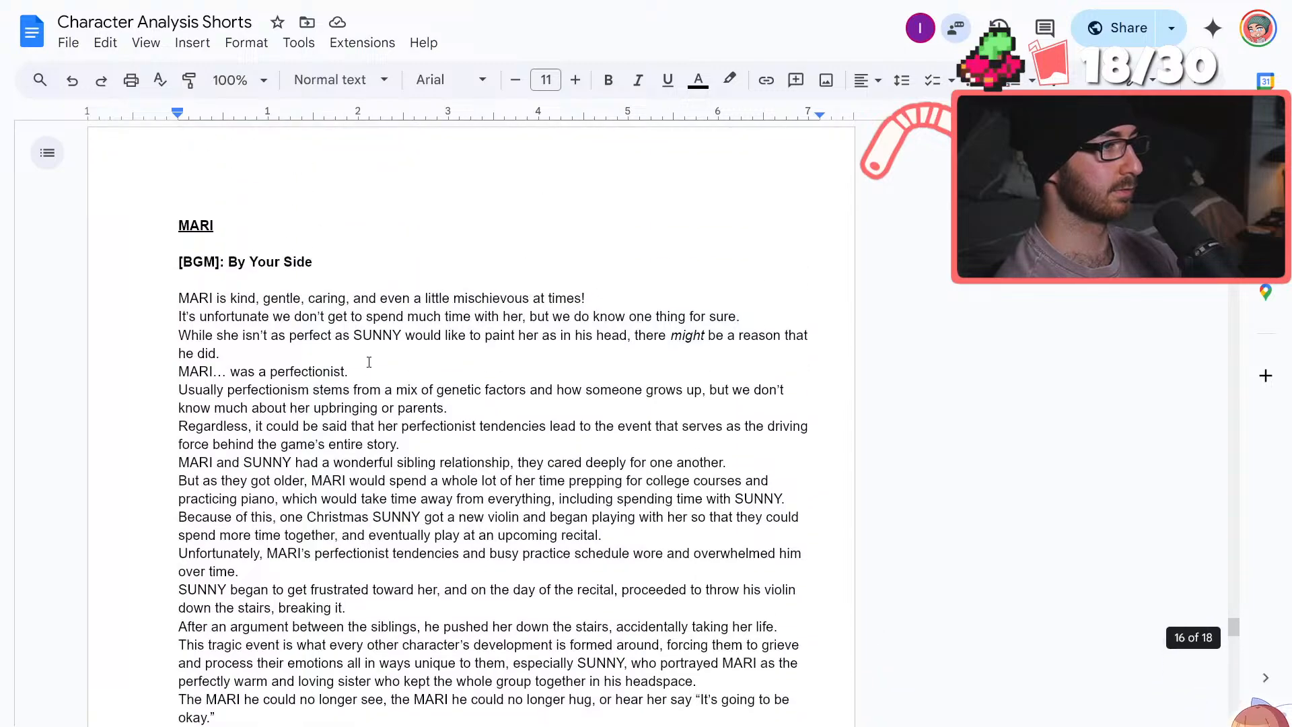
pyautogui.scroll(-2, 368, 360)
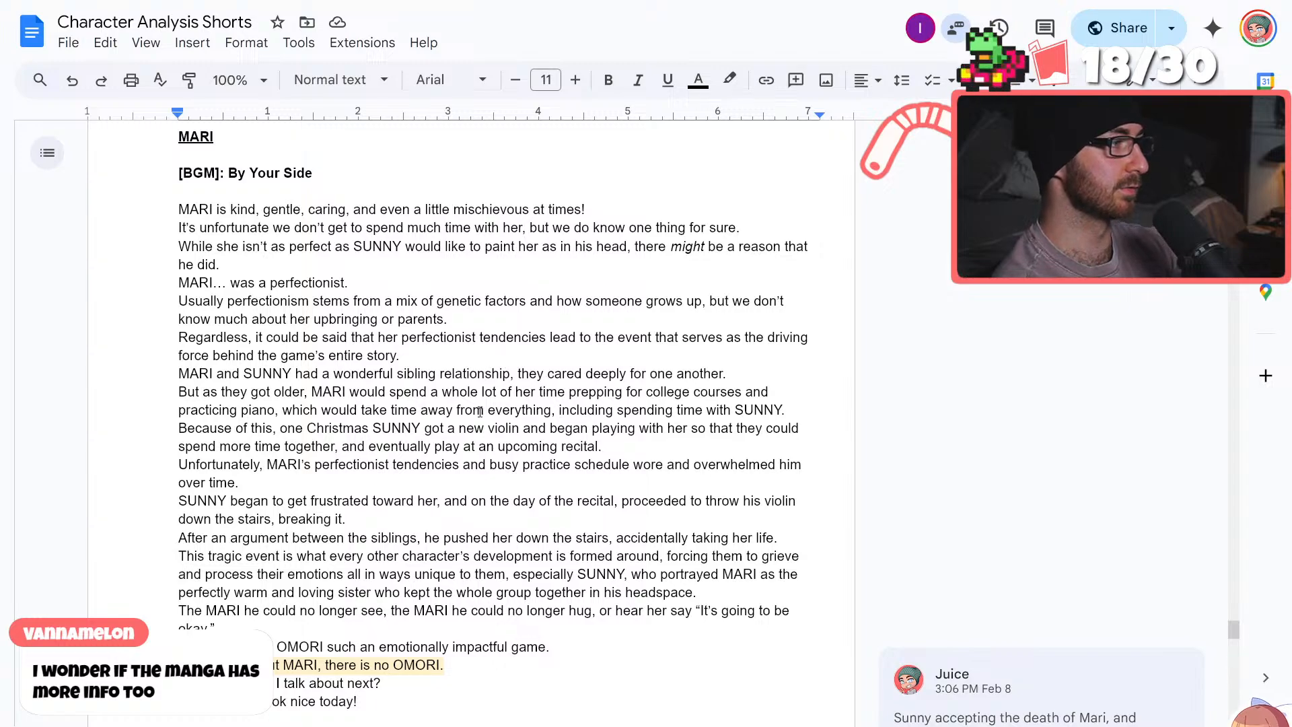
pyautogui.scroll(-1, 648, 521)
pyautogui.scroll(1, 648, 522)
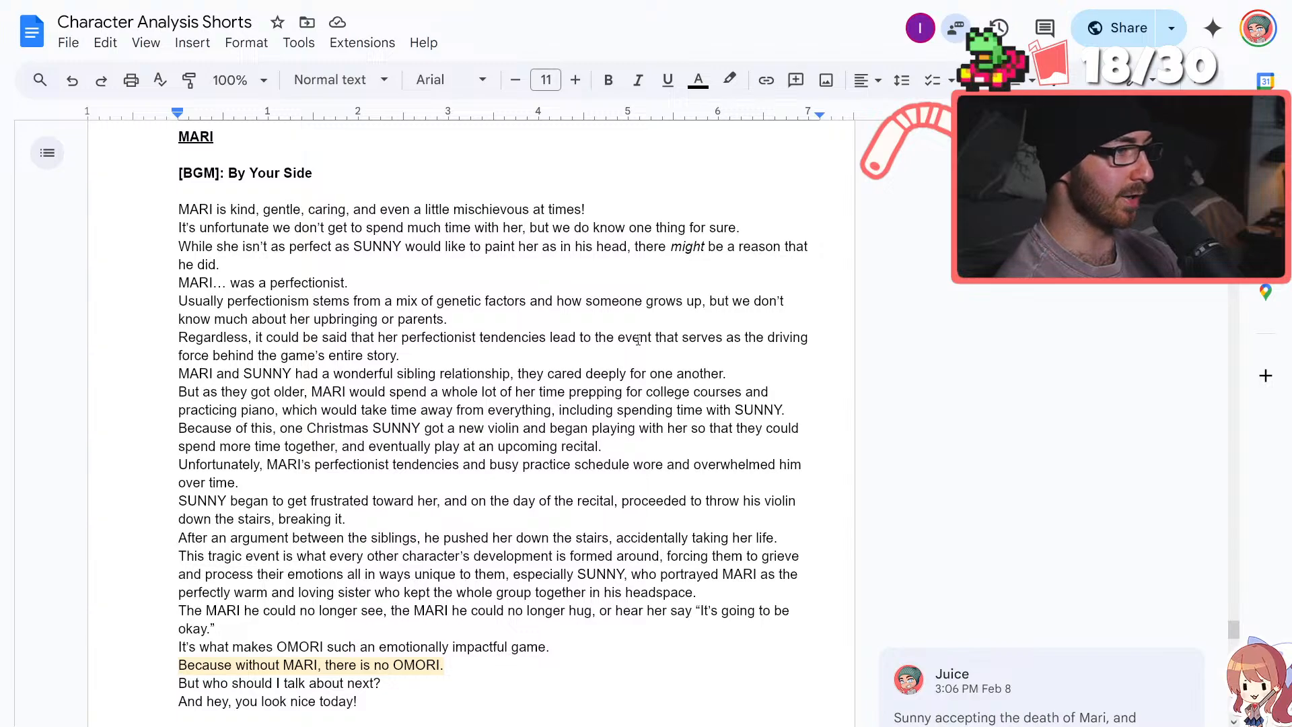
pyautogui.scroll(-1, 637, 339)
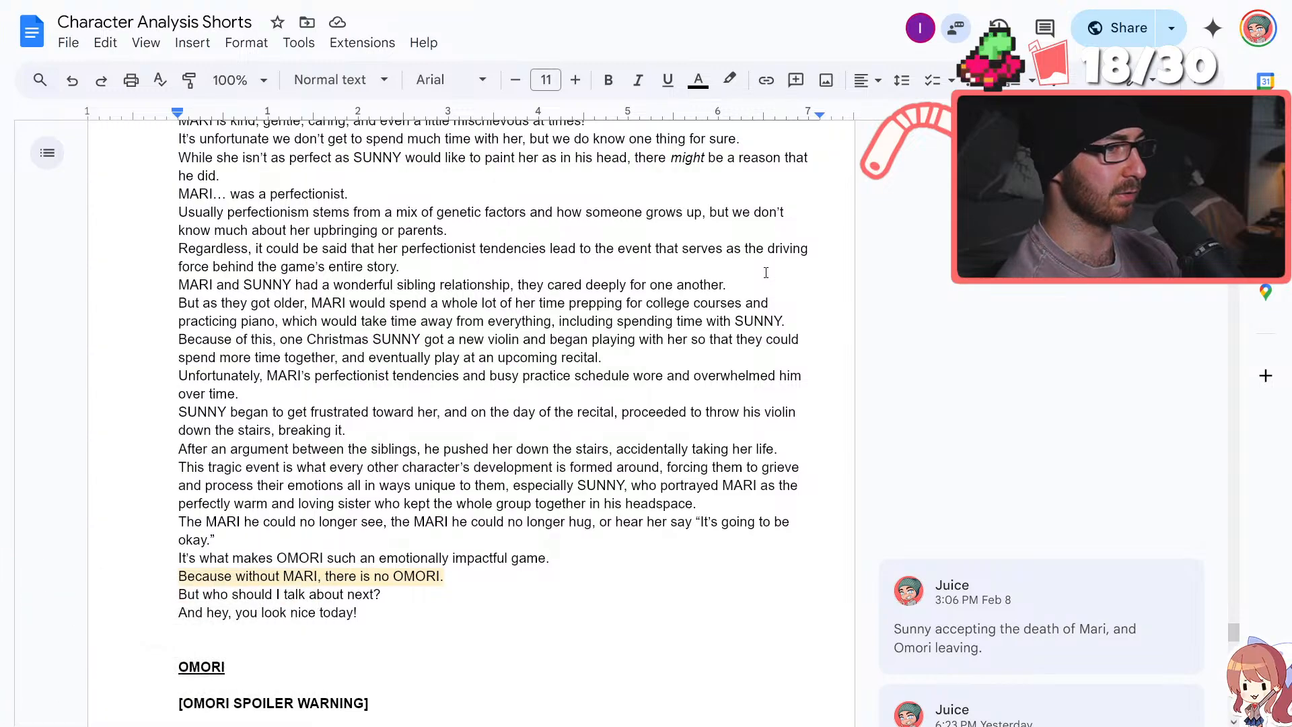
pyautogui.scroll(-3, 765, 273)
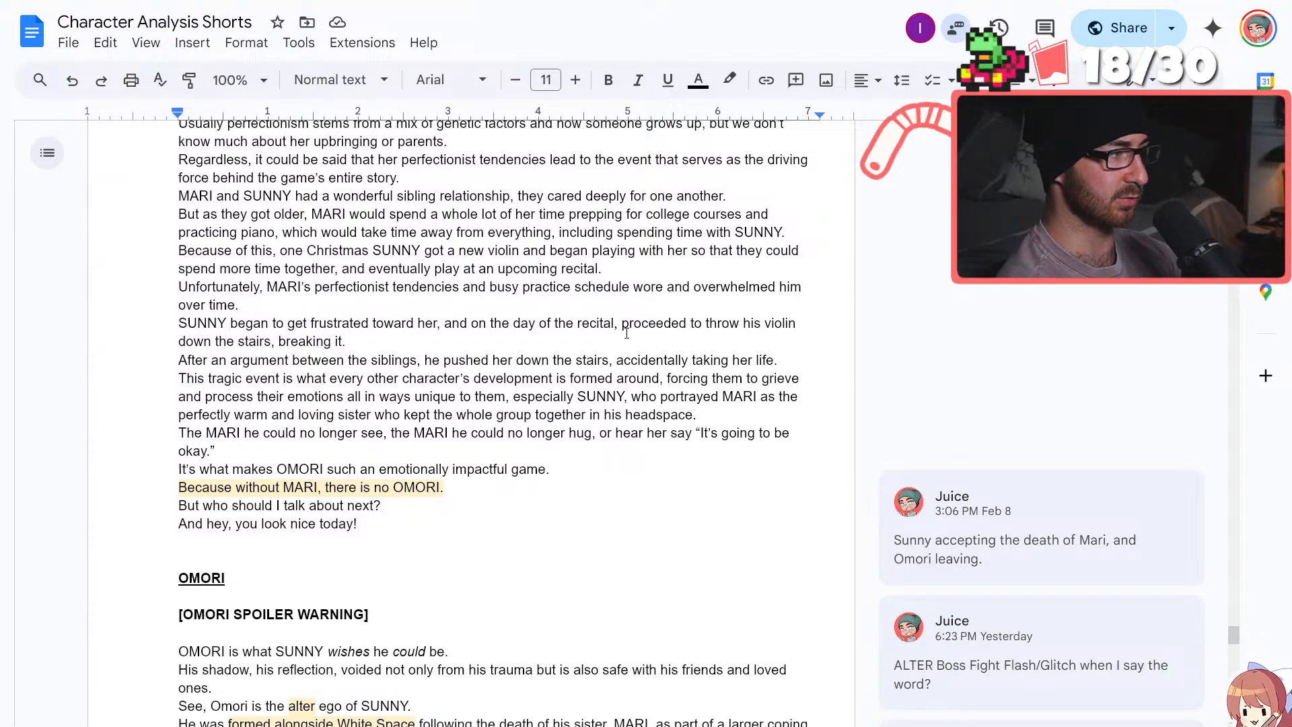
pyautogui.scroll(-4, 626, 333)
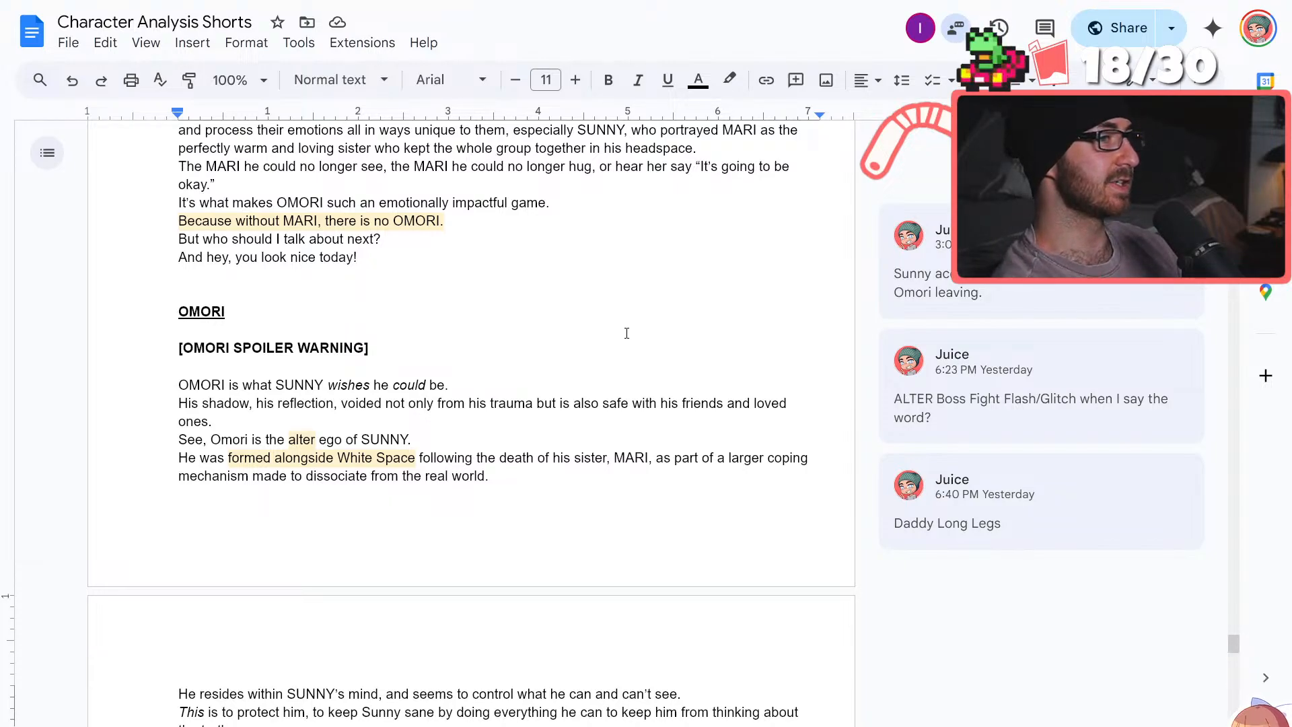
pyautogui.scroll(8, 626, 333)
pyautogui.click(179, 301)
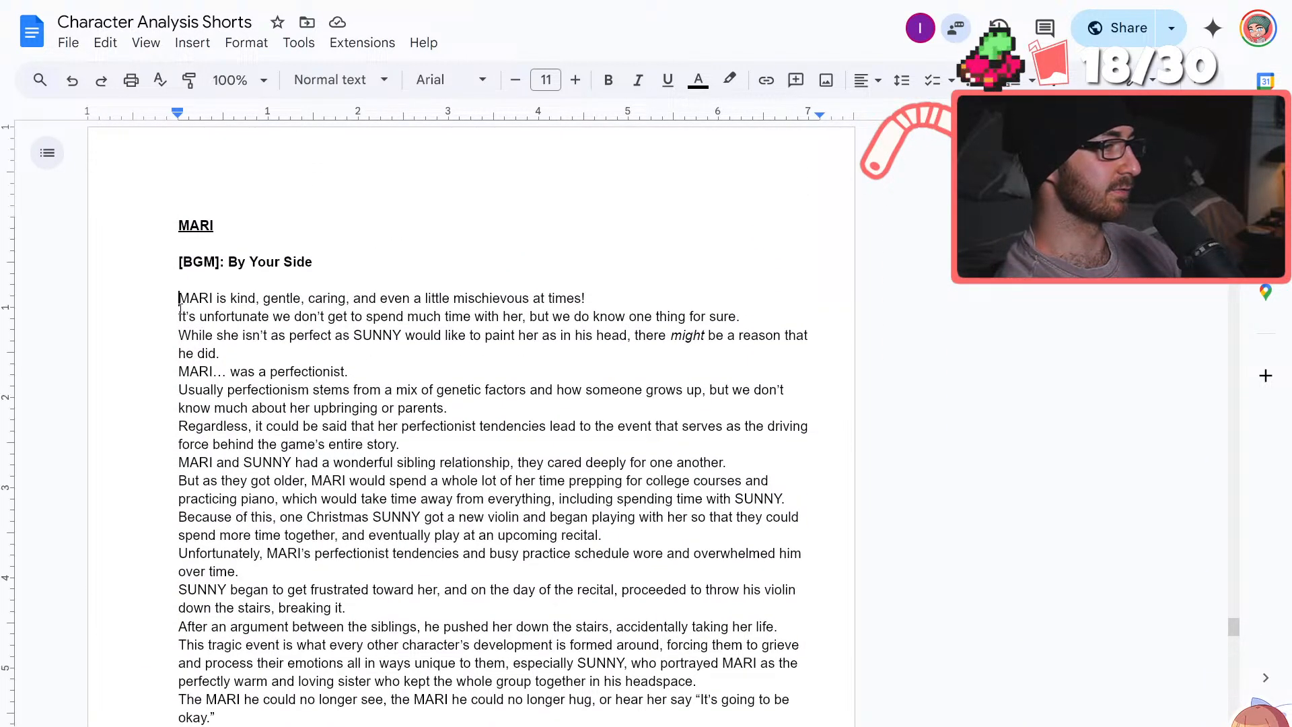
pyautogui.moveTo(179, 301); pyautogui.dragTo(662, 576)
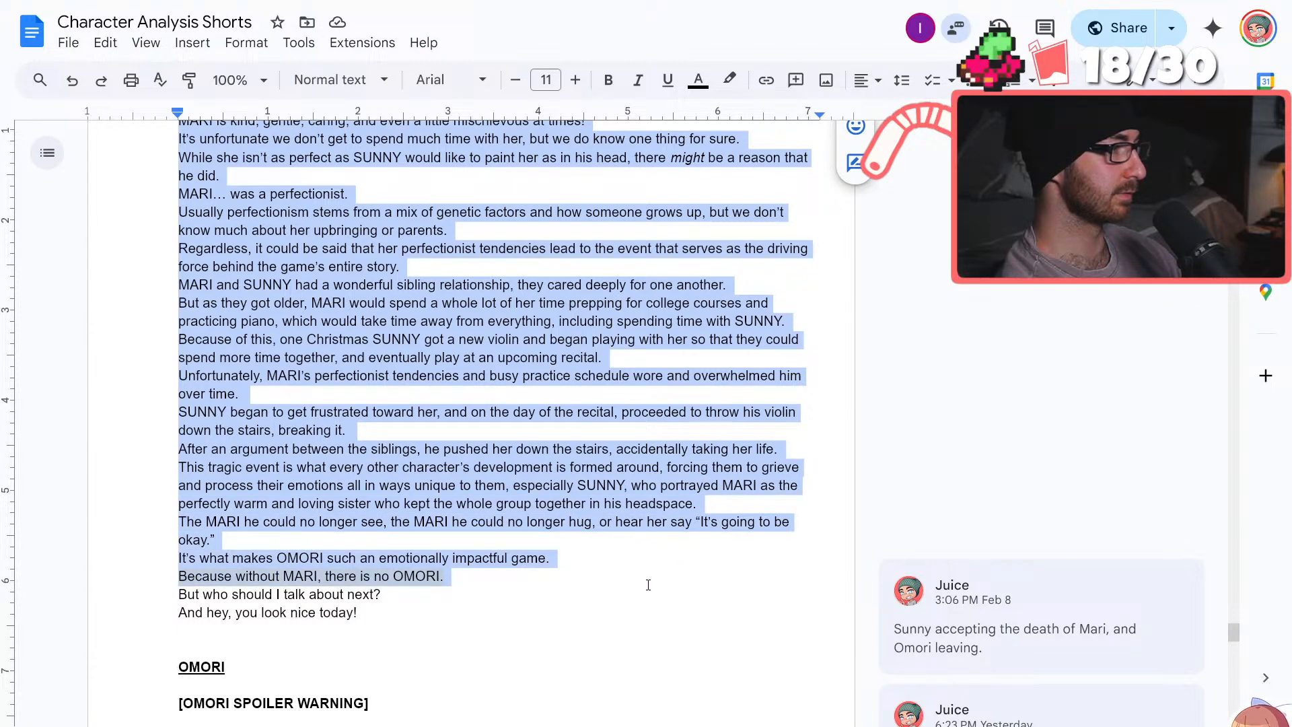
pyautogui.click(646, 585)
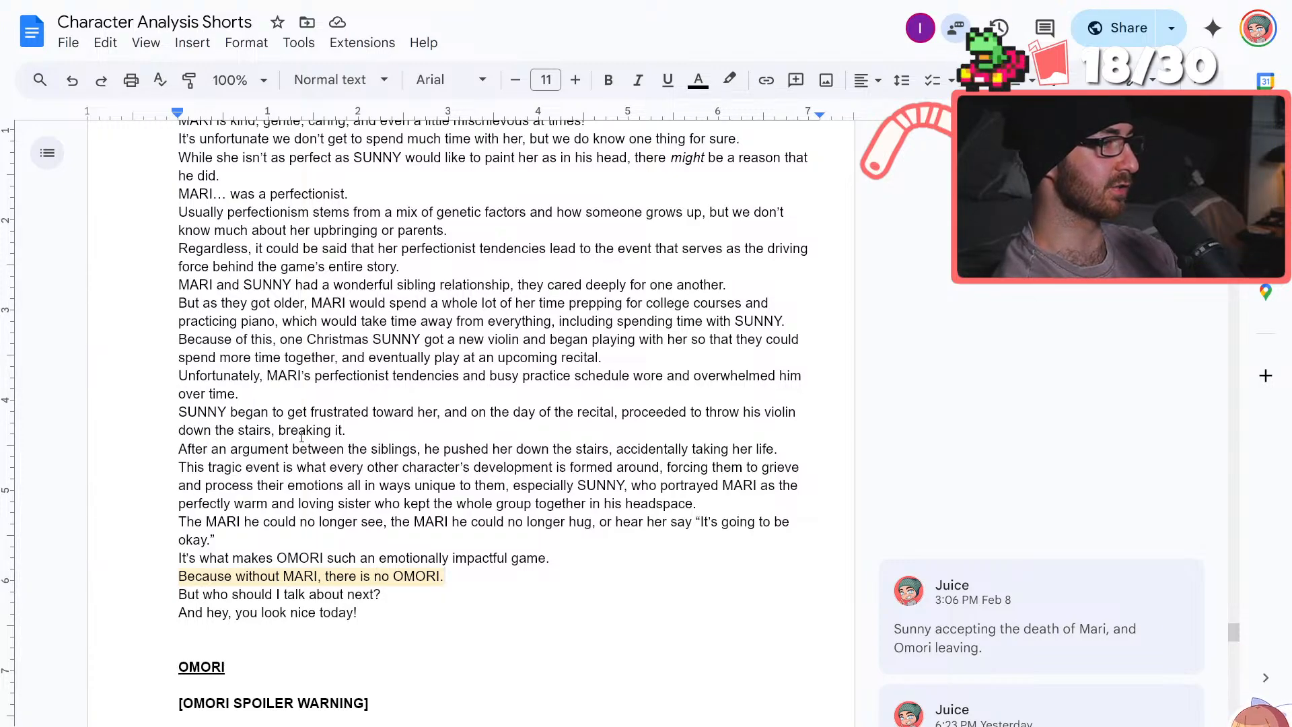
pyautogui.scroll(-9, 313, 388)
pyautogui.scroll(1, 369, 376)
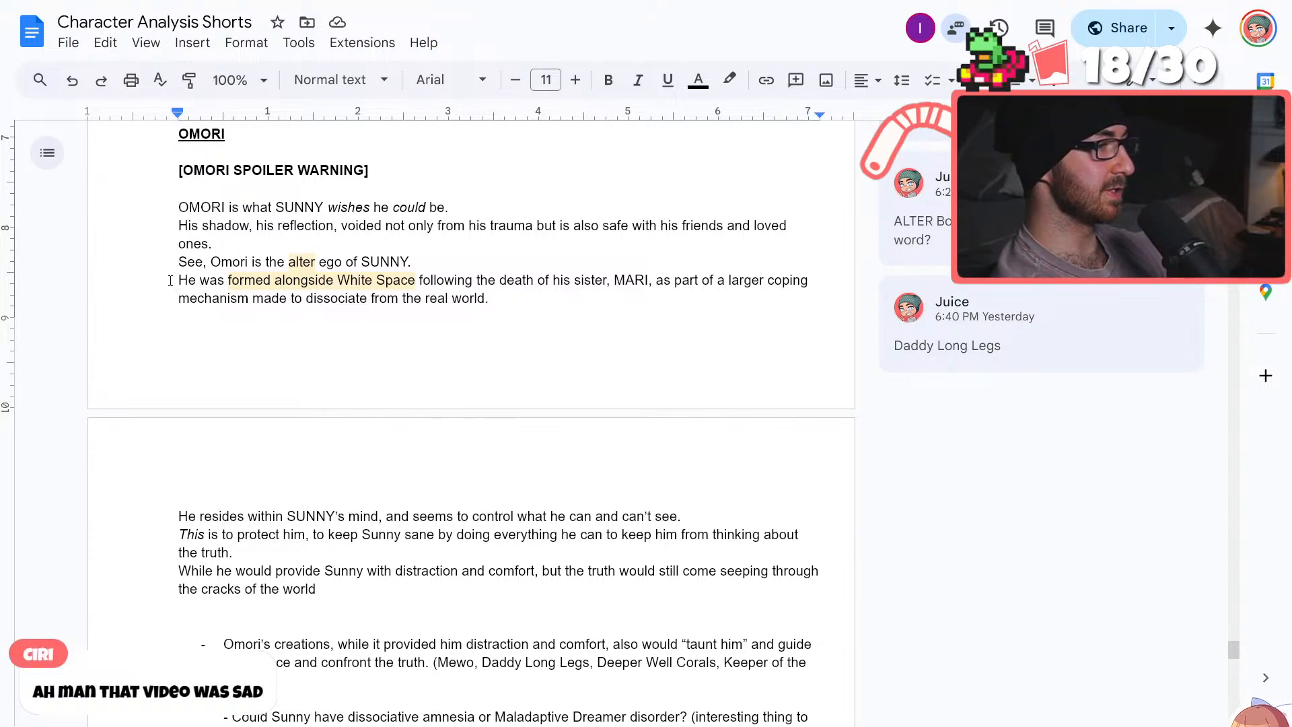
# Review the OMORI passage from the sentence on being formed alongside White Space through the notes on Omori's creations
pyautogui.moveTo(176, 280); pyautogui.dragTo(632, 288)
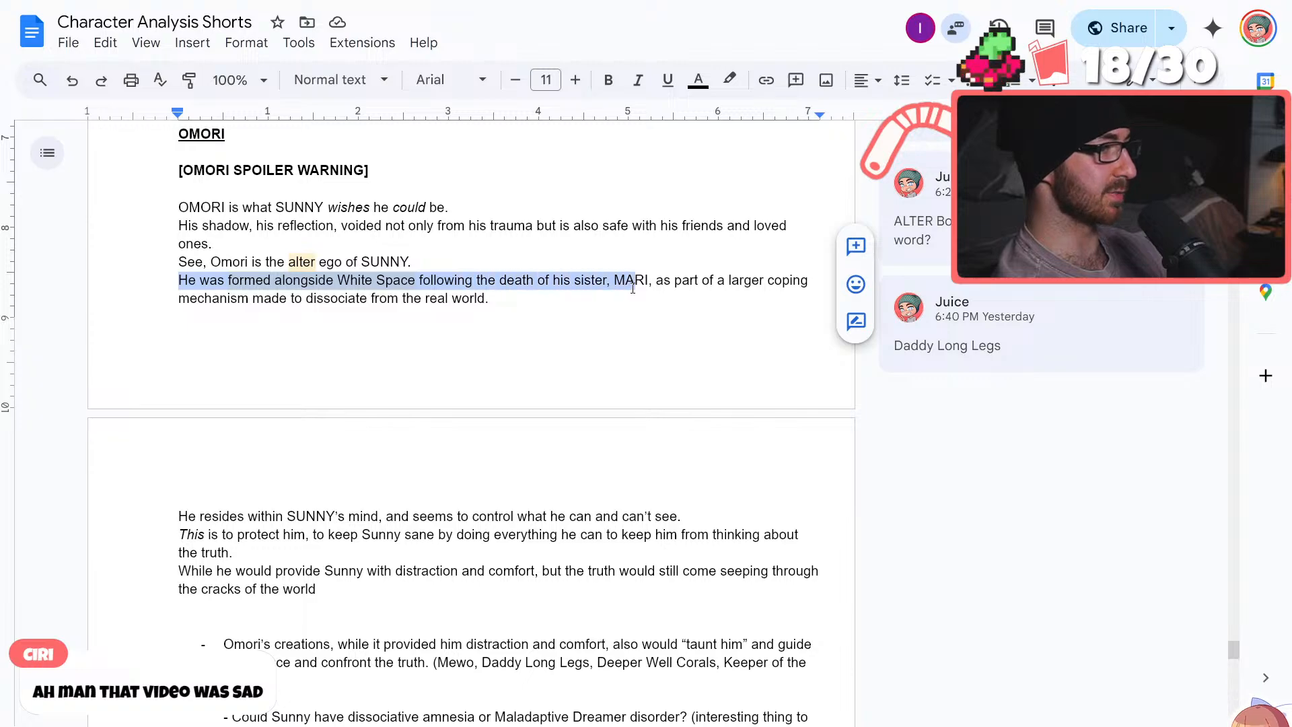
pyautogui.click(593, 382)
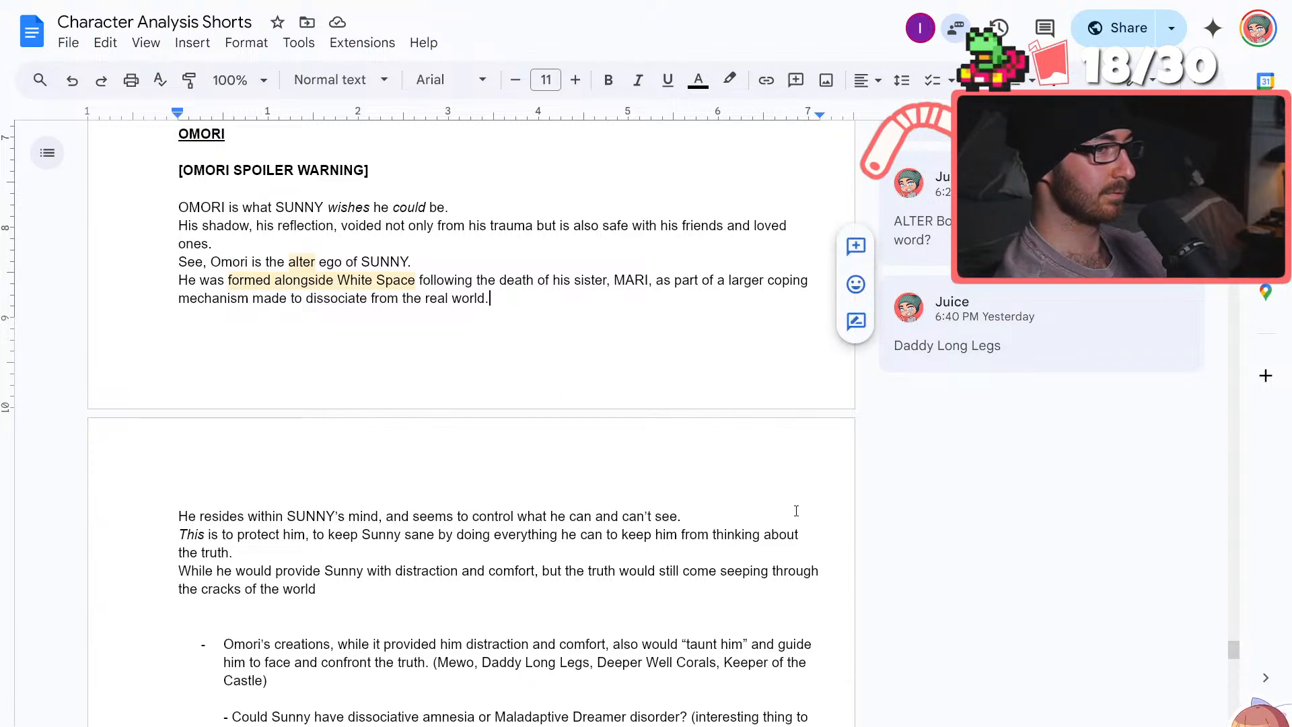
pyautogui.scroll(-3, 666, 475)
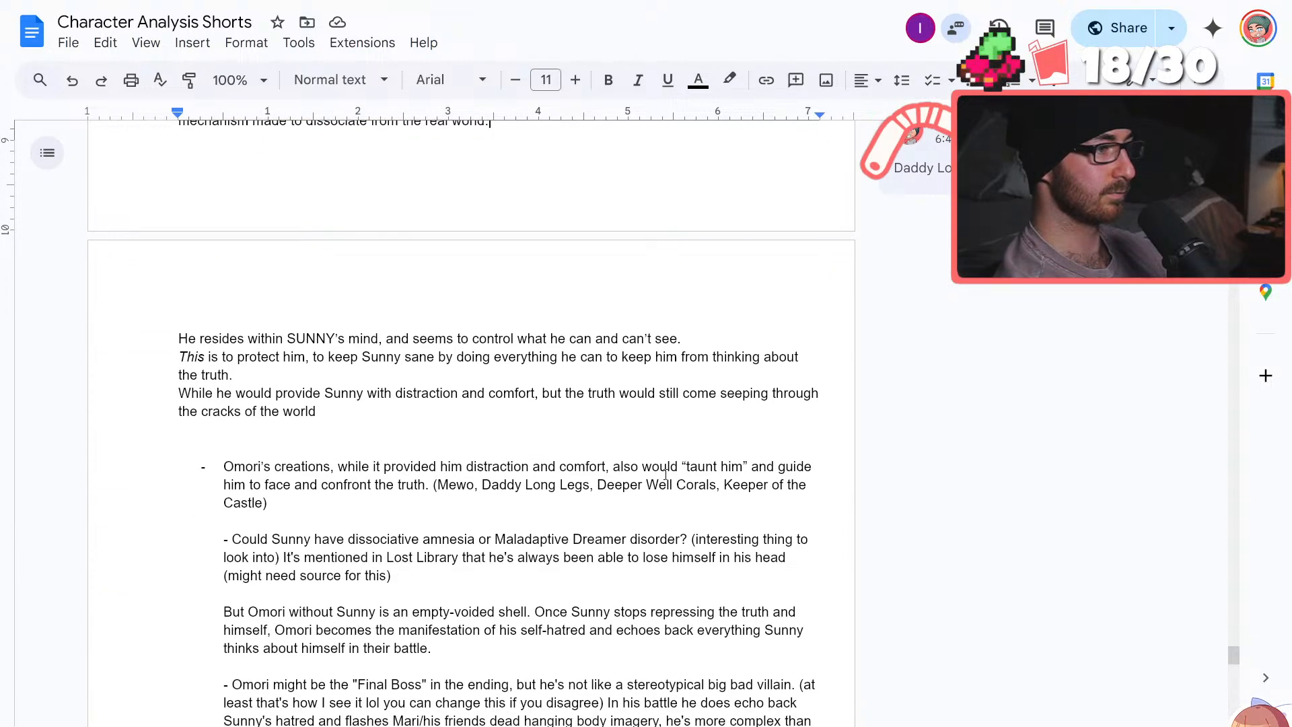
pyautogui.scroll(3, 665, 474)
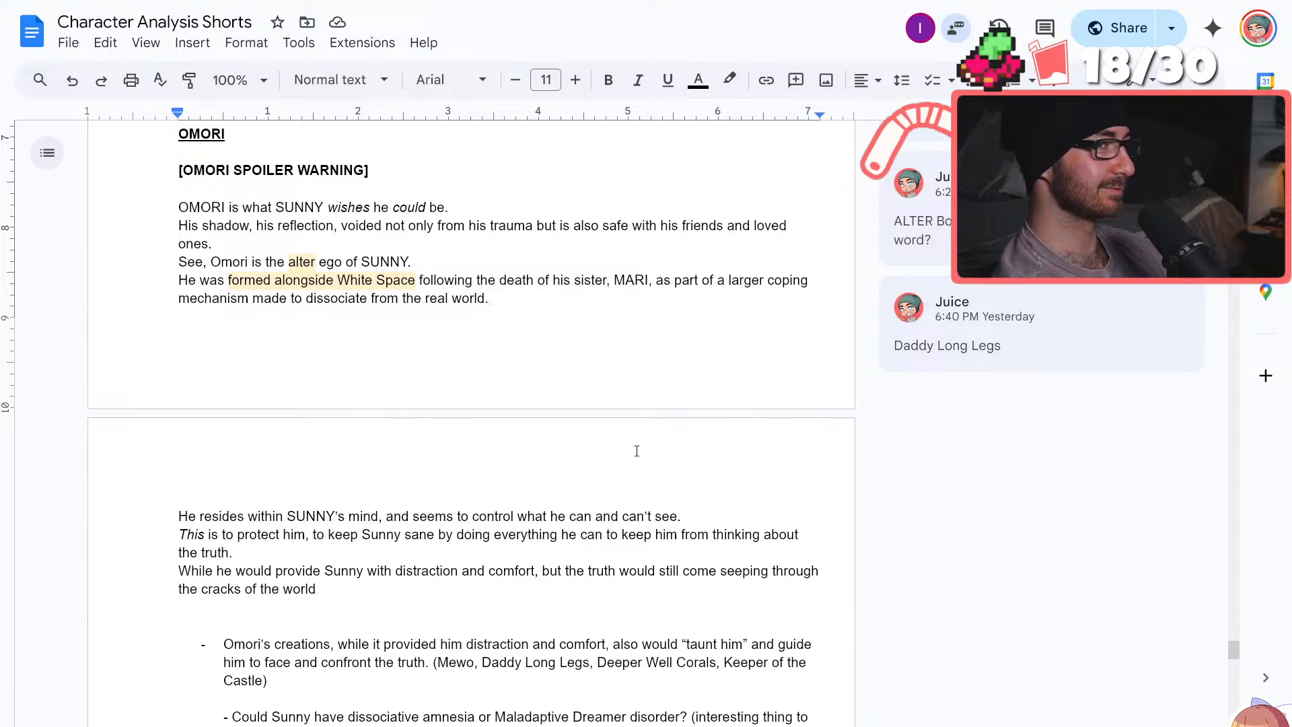
pyautogui.scroll(-1, 636, 449)
pyautogui.scroll(-2, 636, 450)
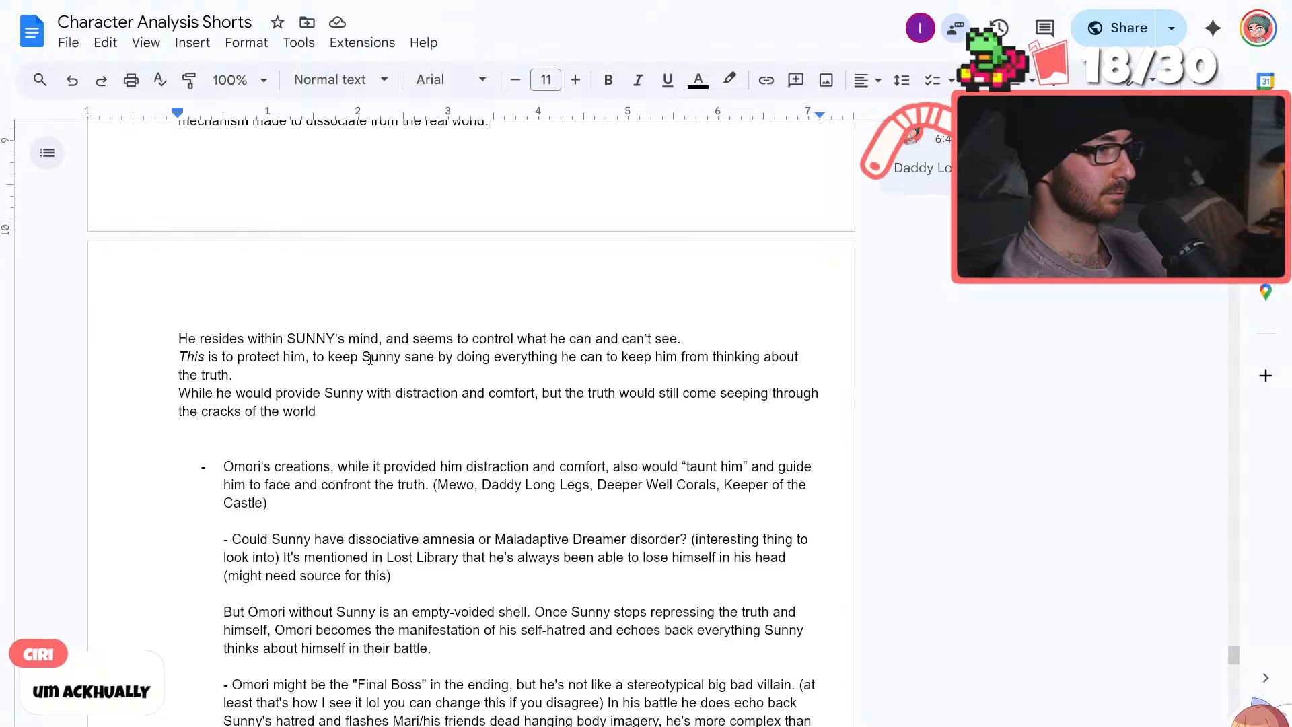
# Replace "Sunny" with "him" in the phrase "to keep Sunny sane"
pyautogui.click(397, 361)
pyautogui.press('BackSpace')
pyautogui.press('BackSpace')
pyautogui.press('BackSpace')
pyautogui.press('BackSpace')
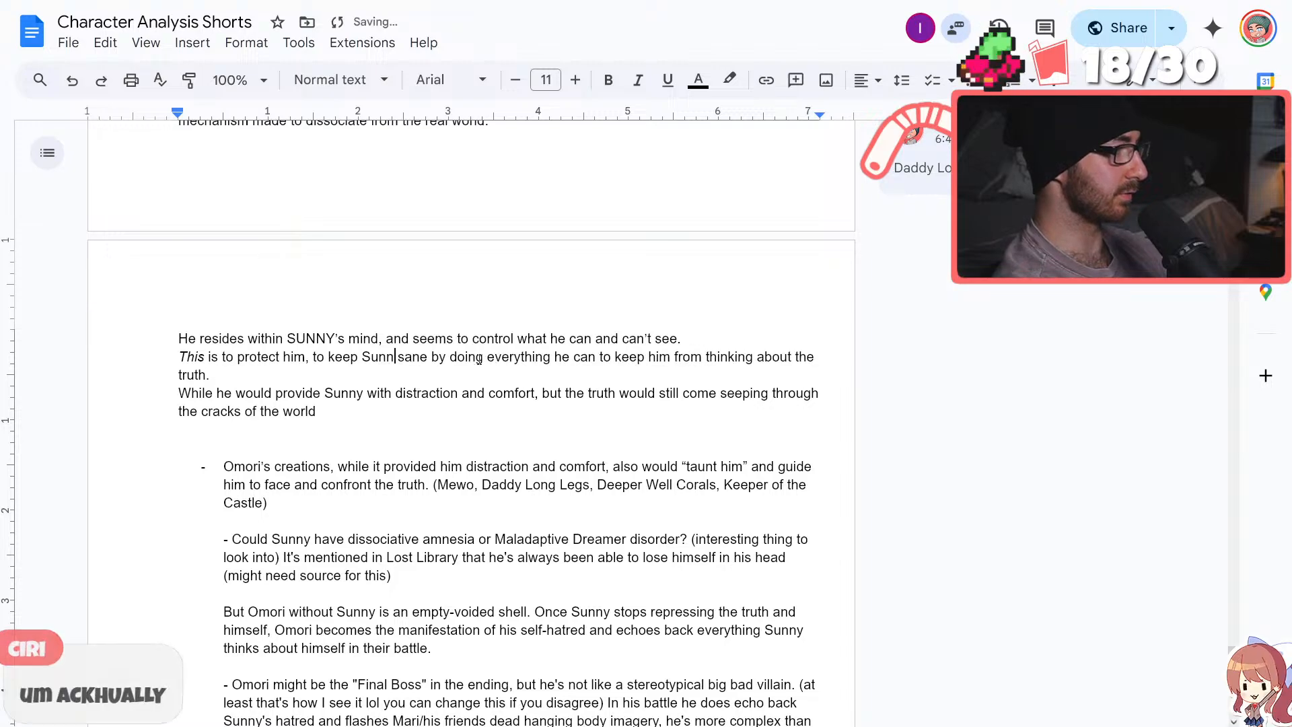
pyautogui.press('BackSpace')
pyautogui.write('hi')
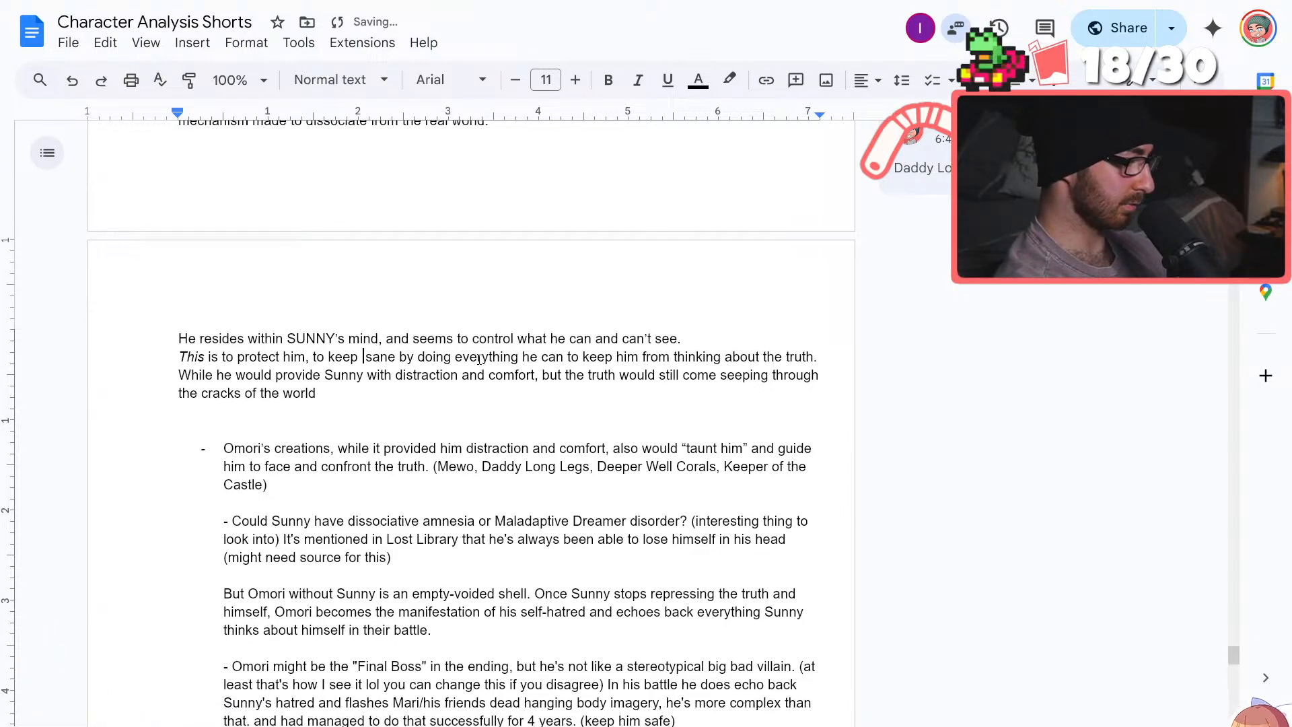
pyautogui.write('m')
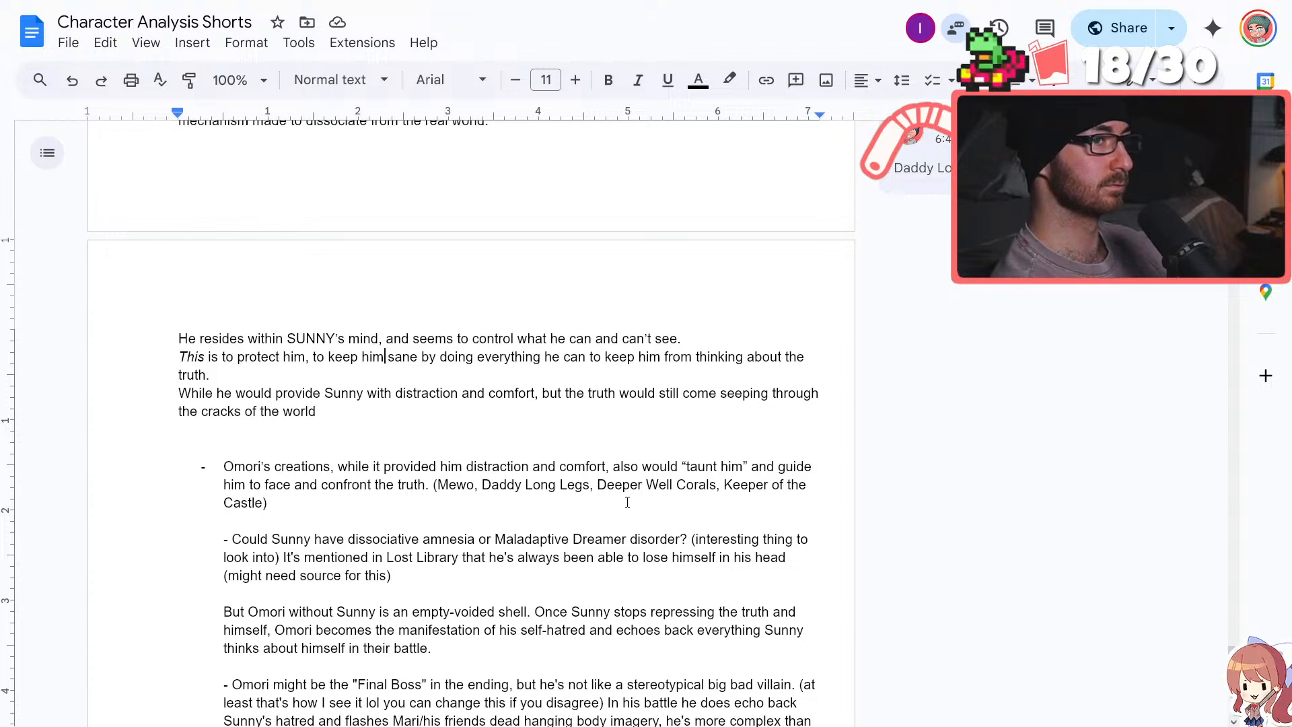
# Accept the grammar suggestion that drops "but" before "the truth", leaving the sentence open after "the cracks of the world"
pyautogui.scroll(-2, 627, 502)
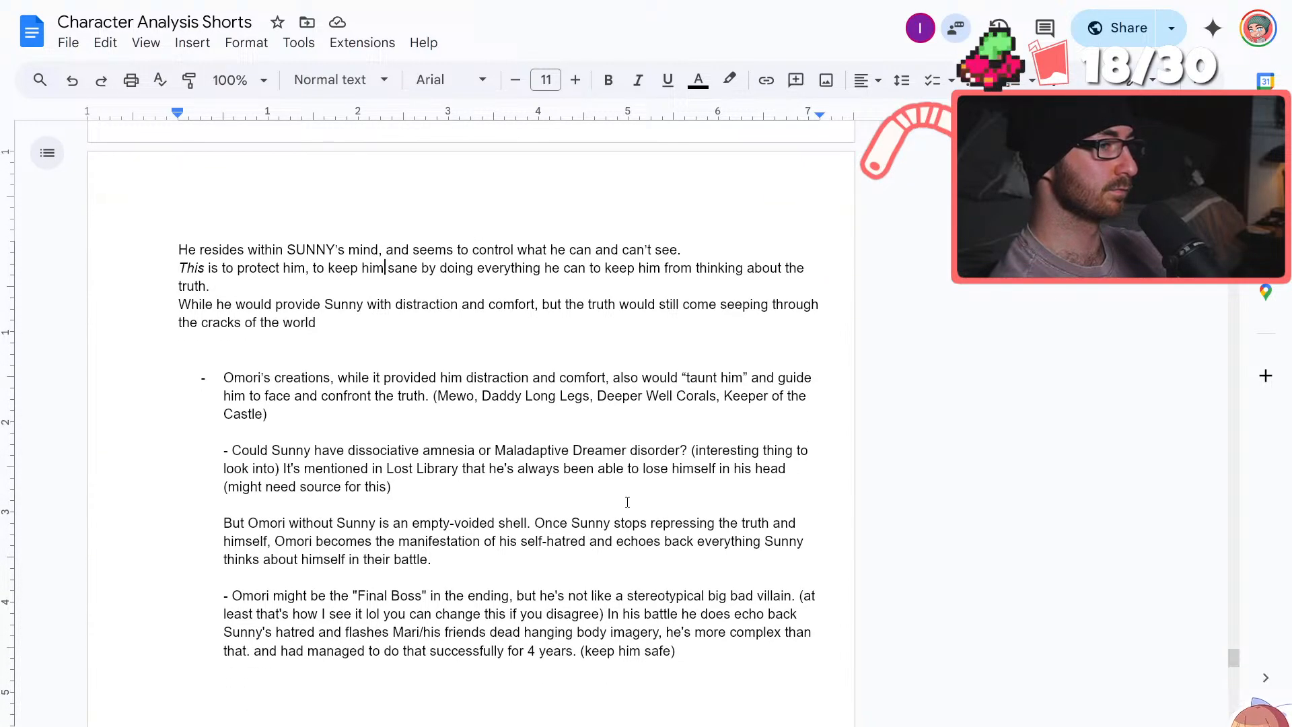
pyautogui.click(403, 319)
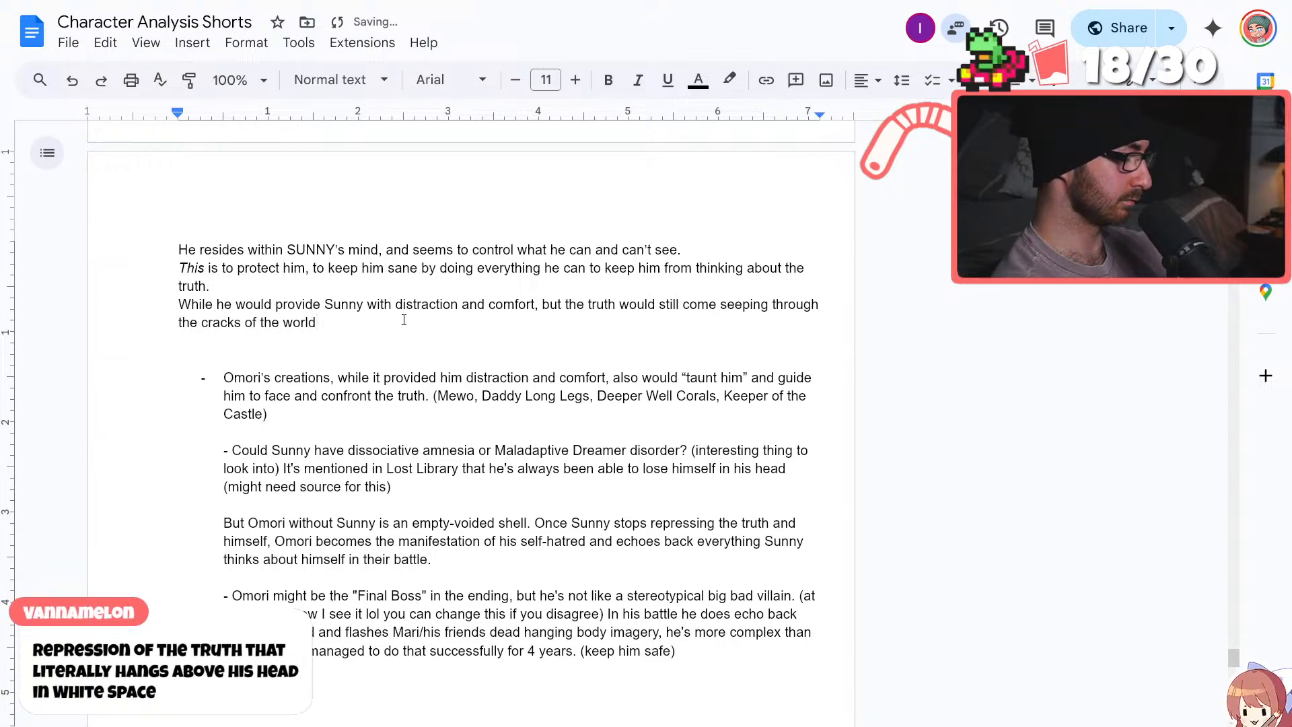
pyautogui.write('.')
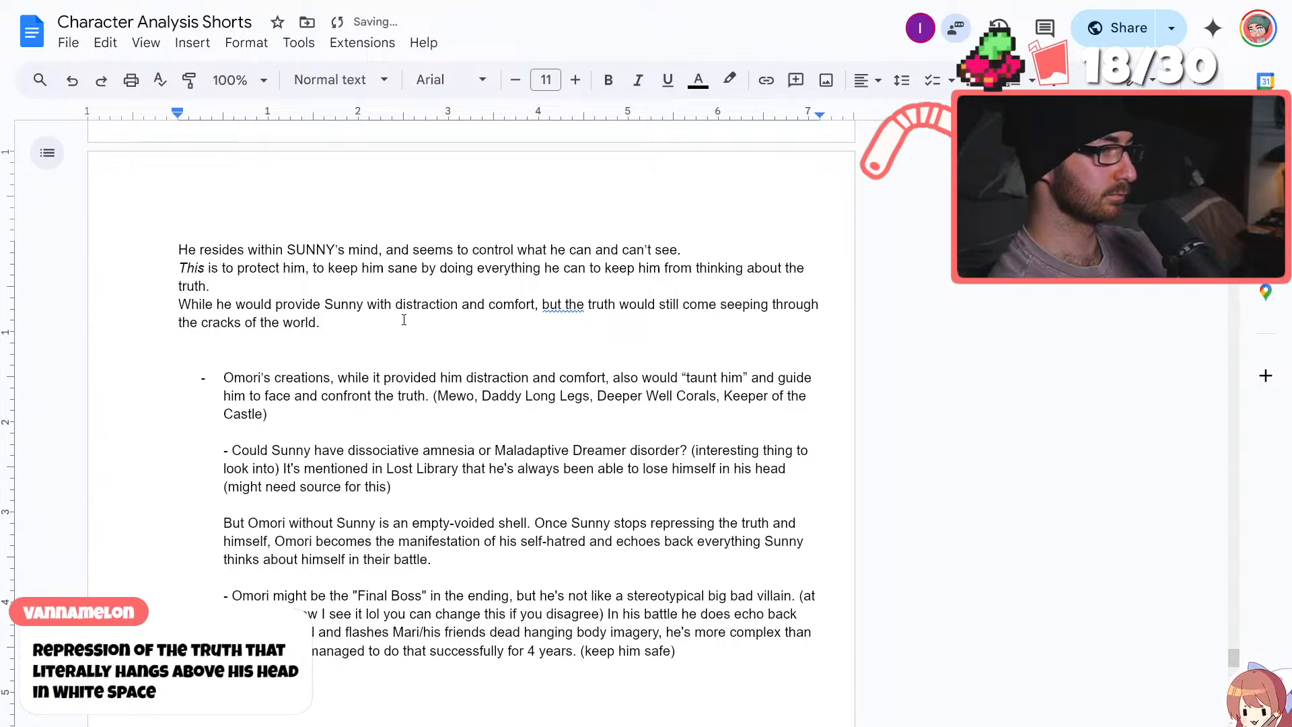
pyautogui.click(559, 304)
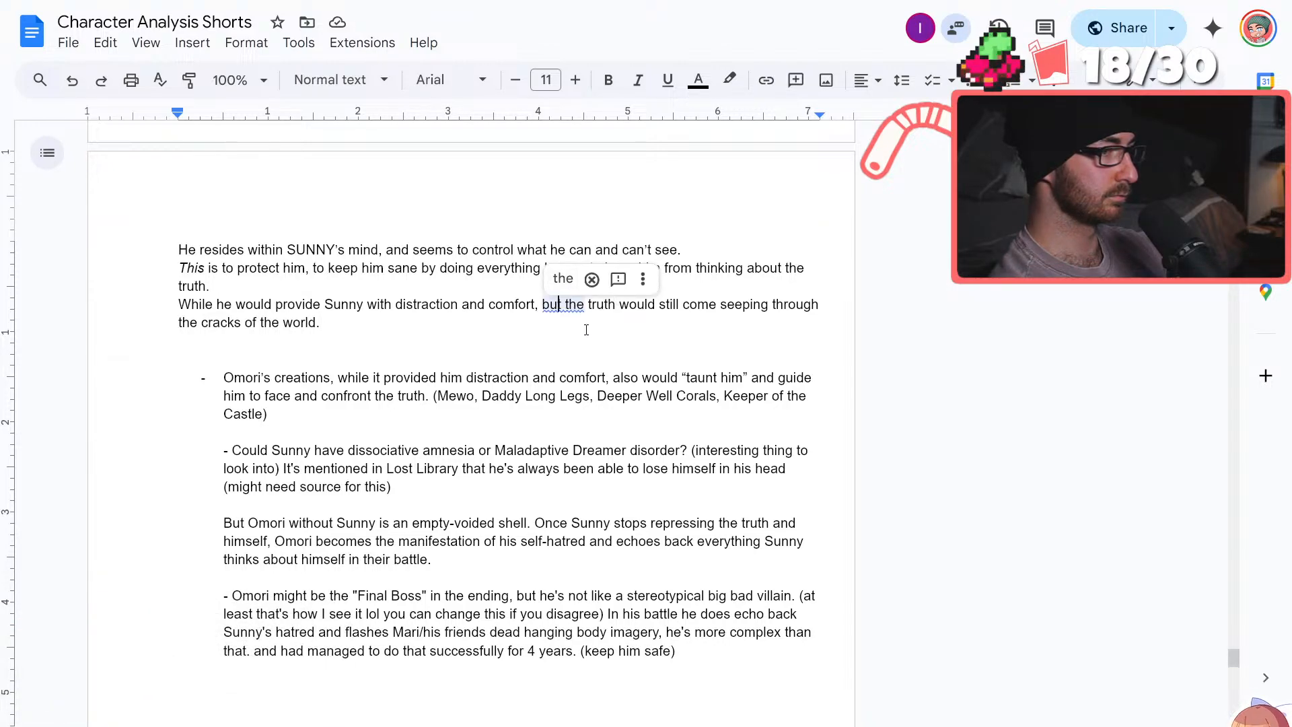
pyautogui.click(590, 353)
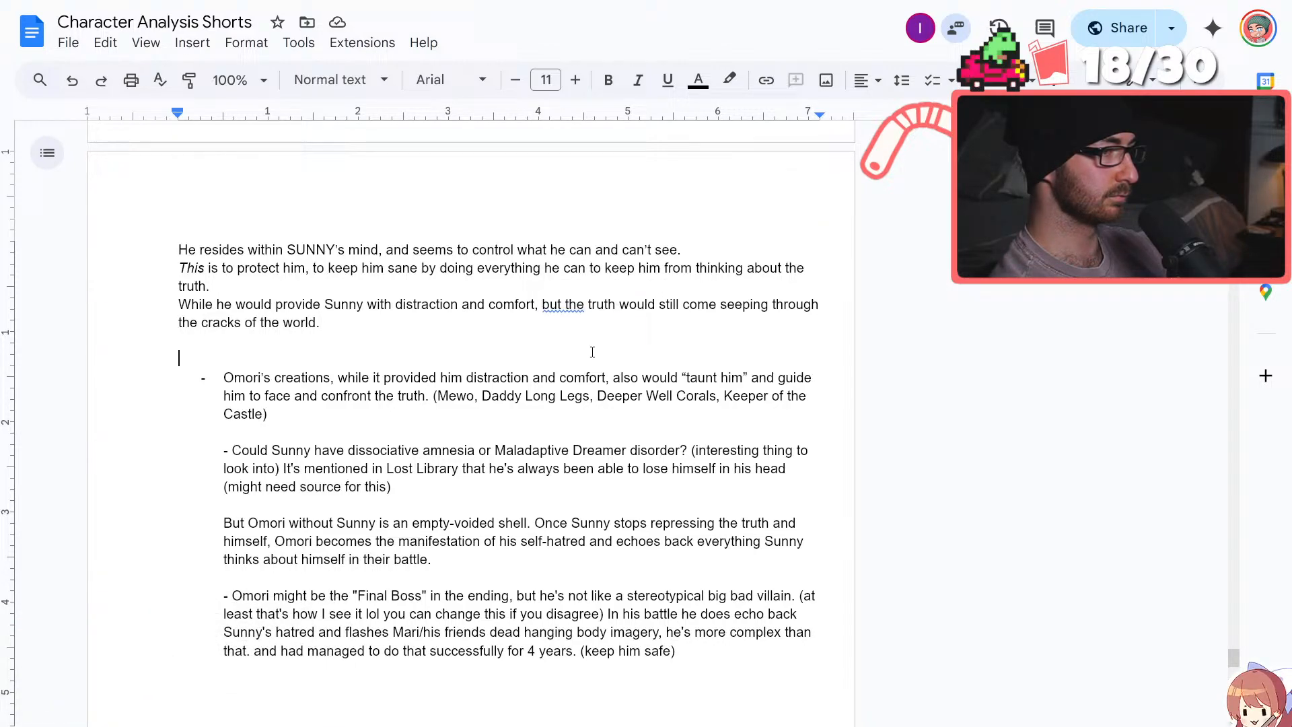
pyautogui.click(564, 304)
pyautogui.click(565, 276)
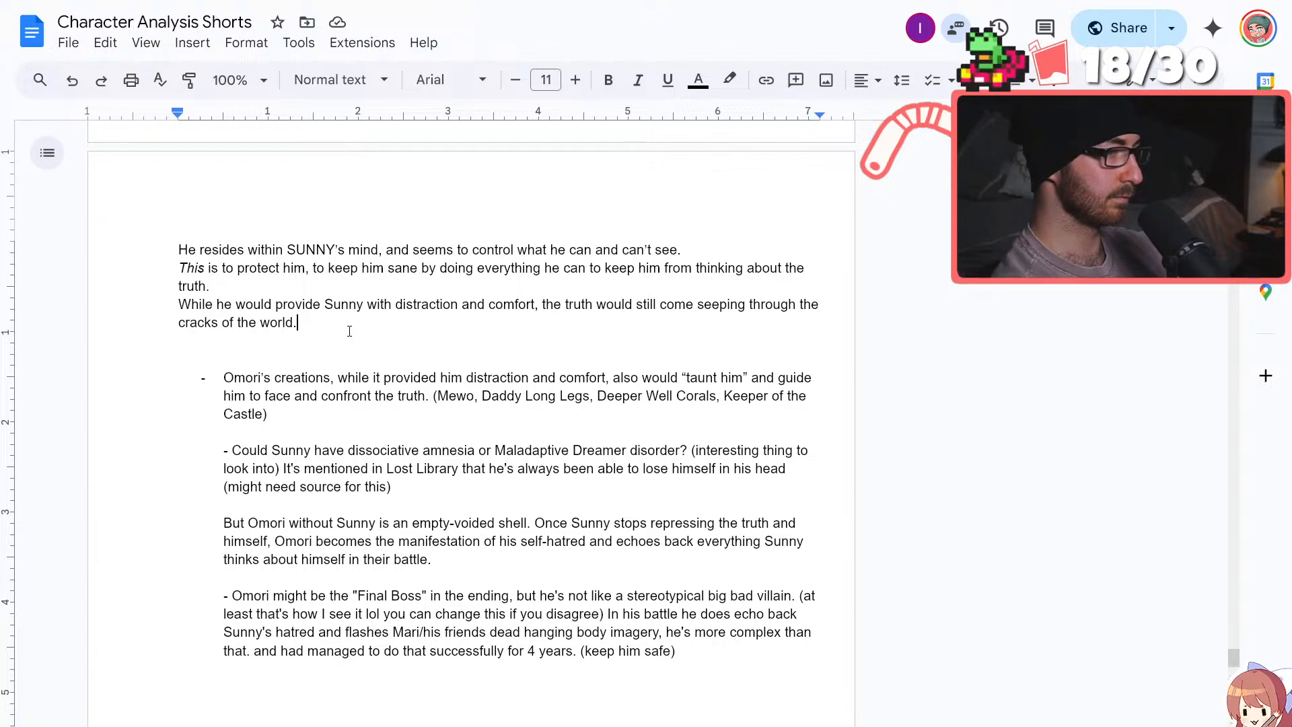
pyautogui.press('BackSpace')
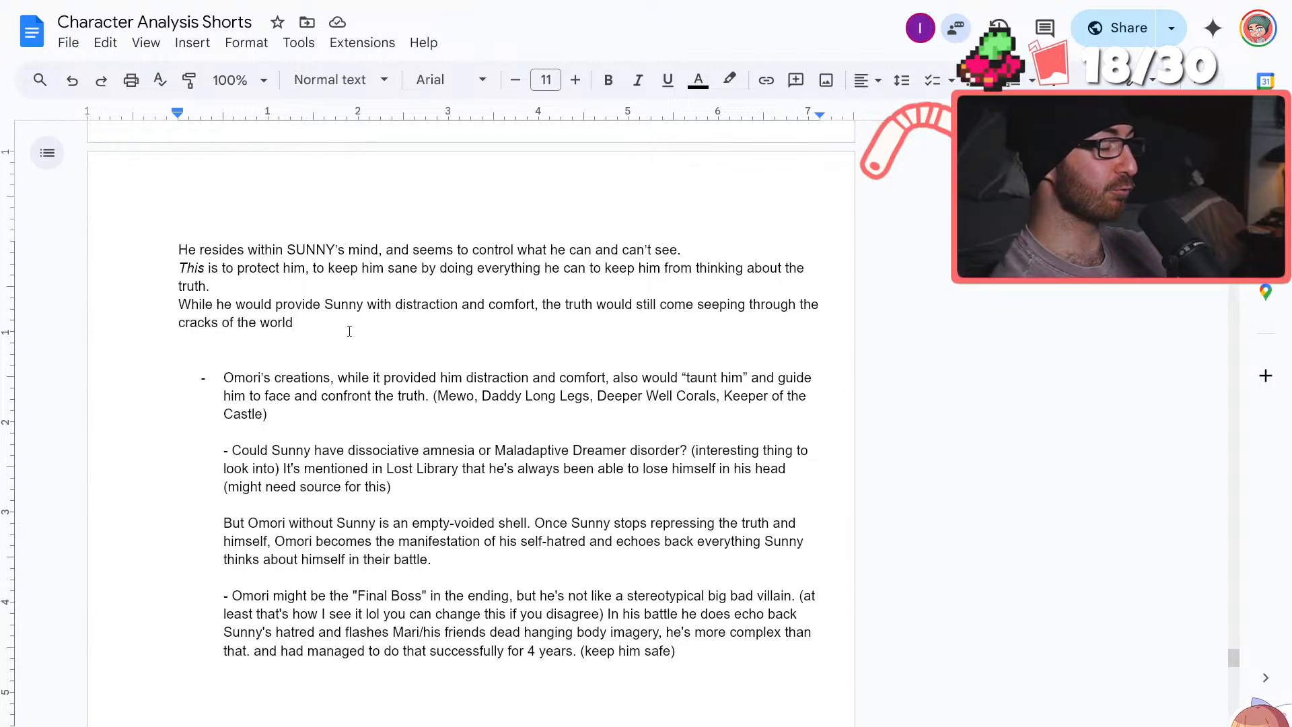
# Reread the OMORI script from its opening to the unfinished sentence, along with the notes below it
pyautogui.scroll(6, 528, 463)
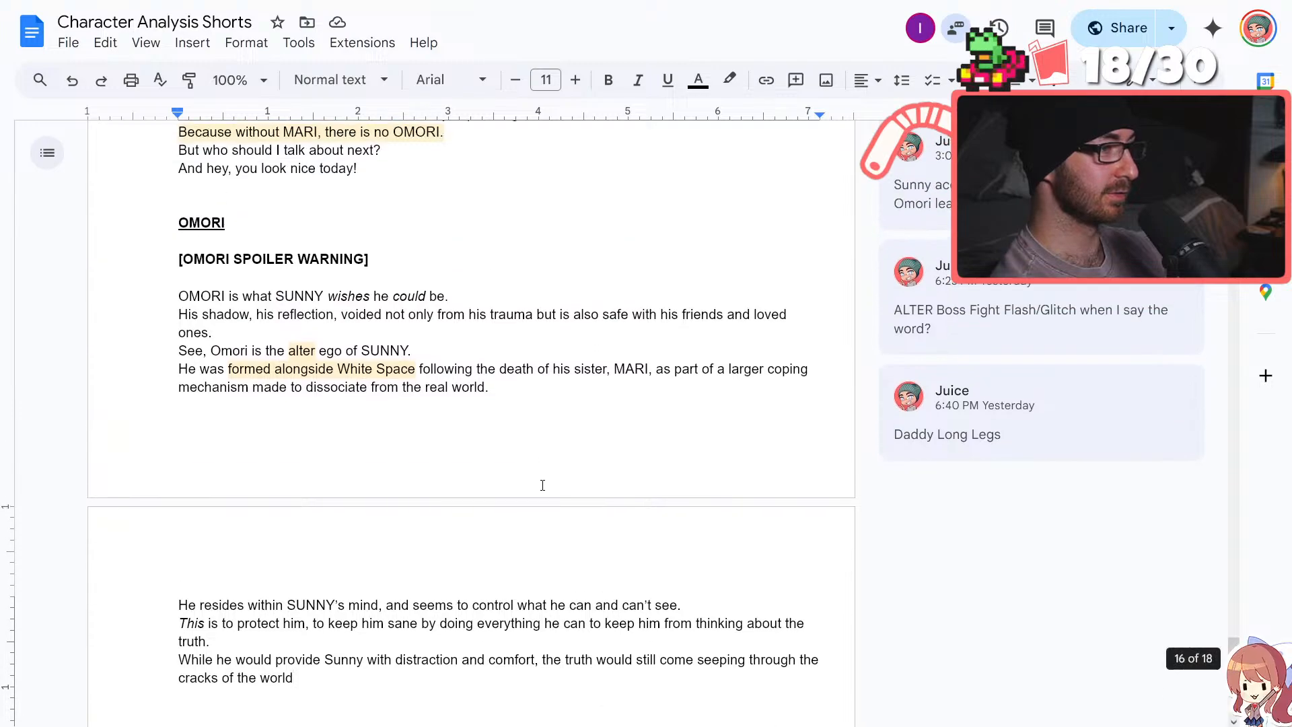
pyautogui.scroll(-4, 545, 484)
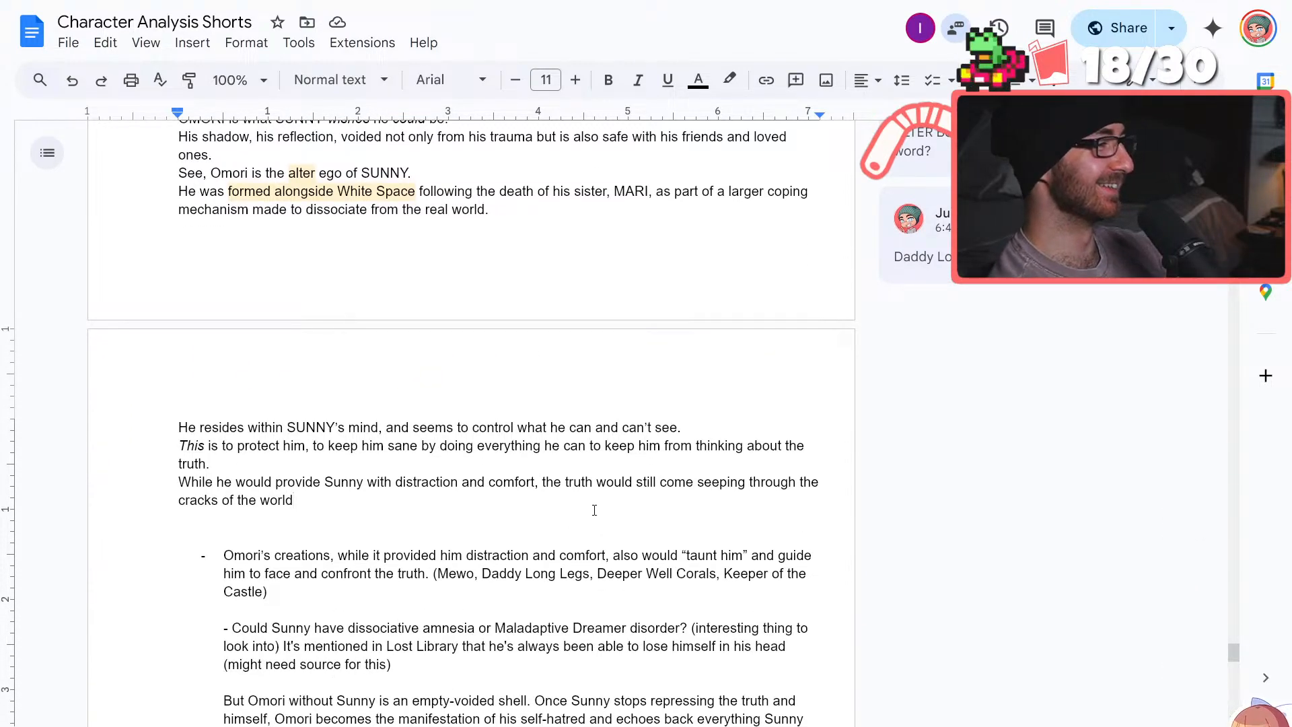
pyautogui.scroll(-1, 594, 509)
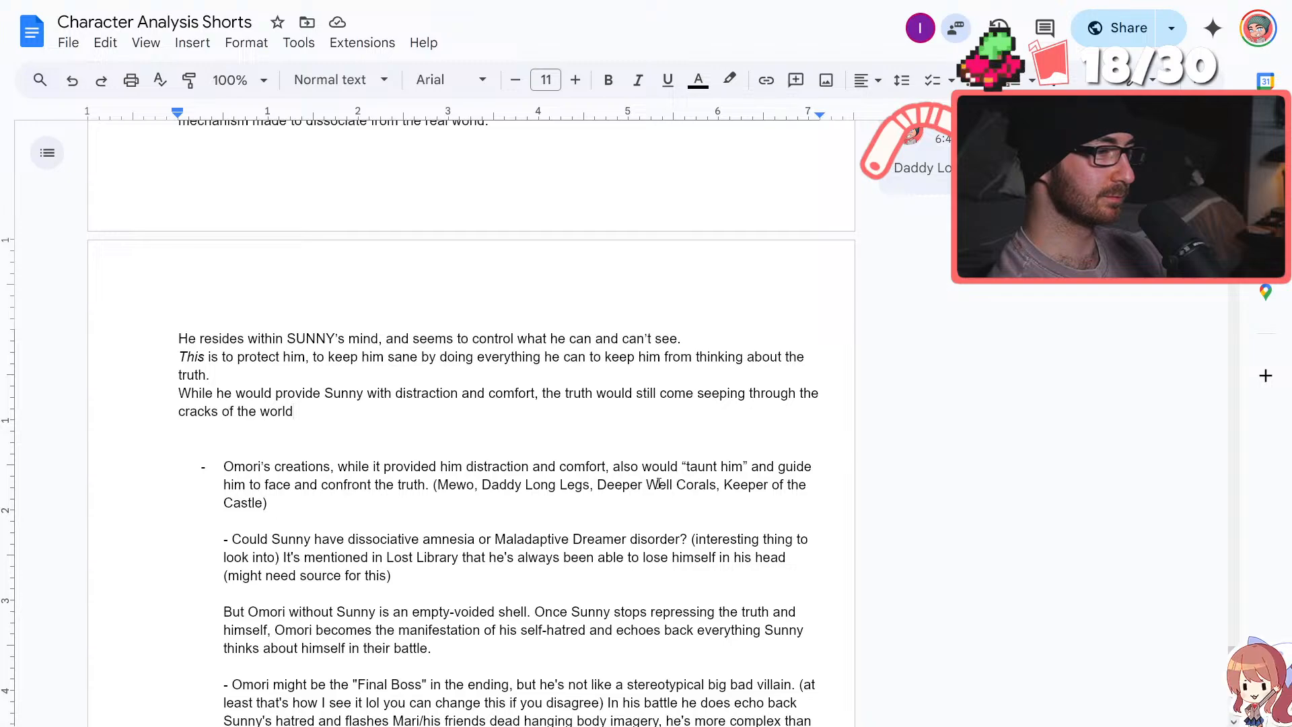
pyautogui.scroll(-2, 658, 483)
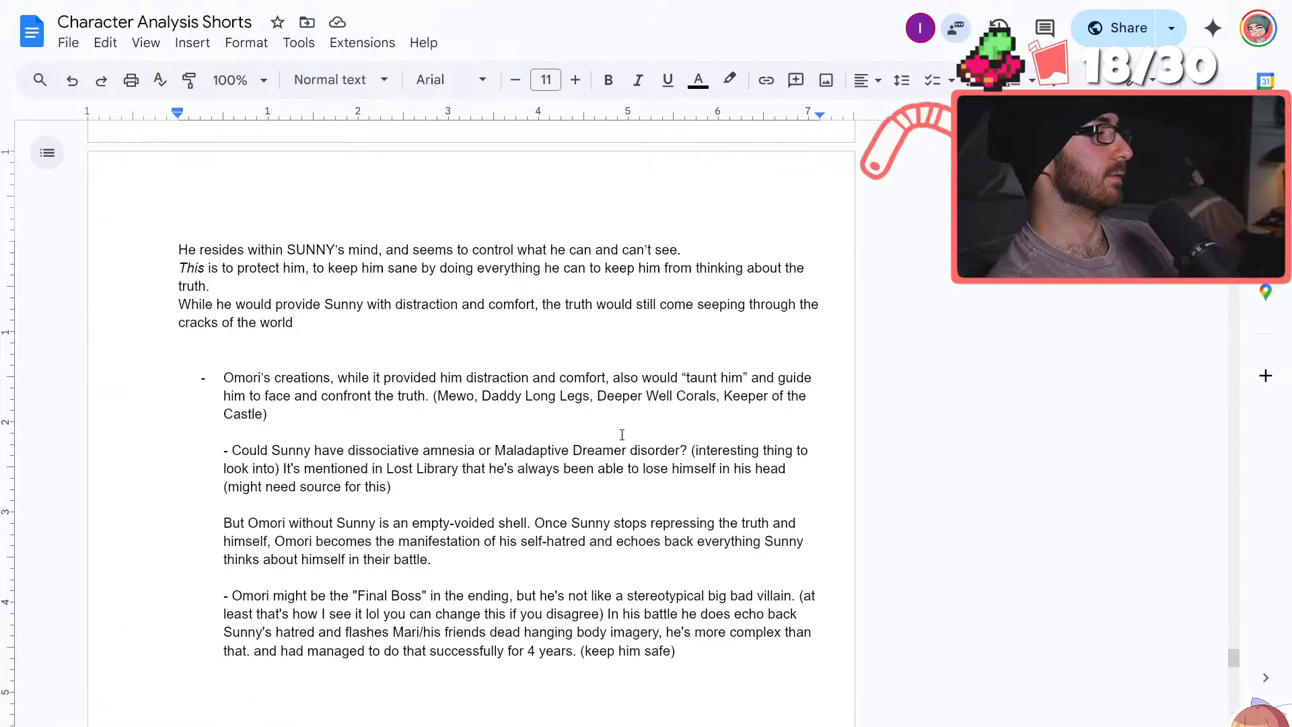
pyautogui.moveTo(781, 6)
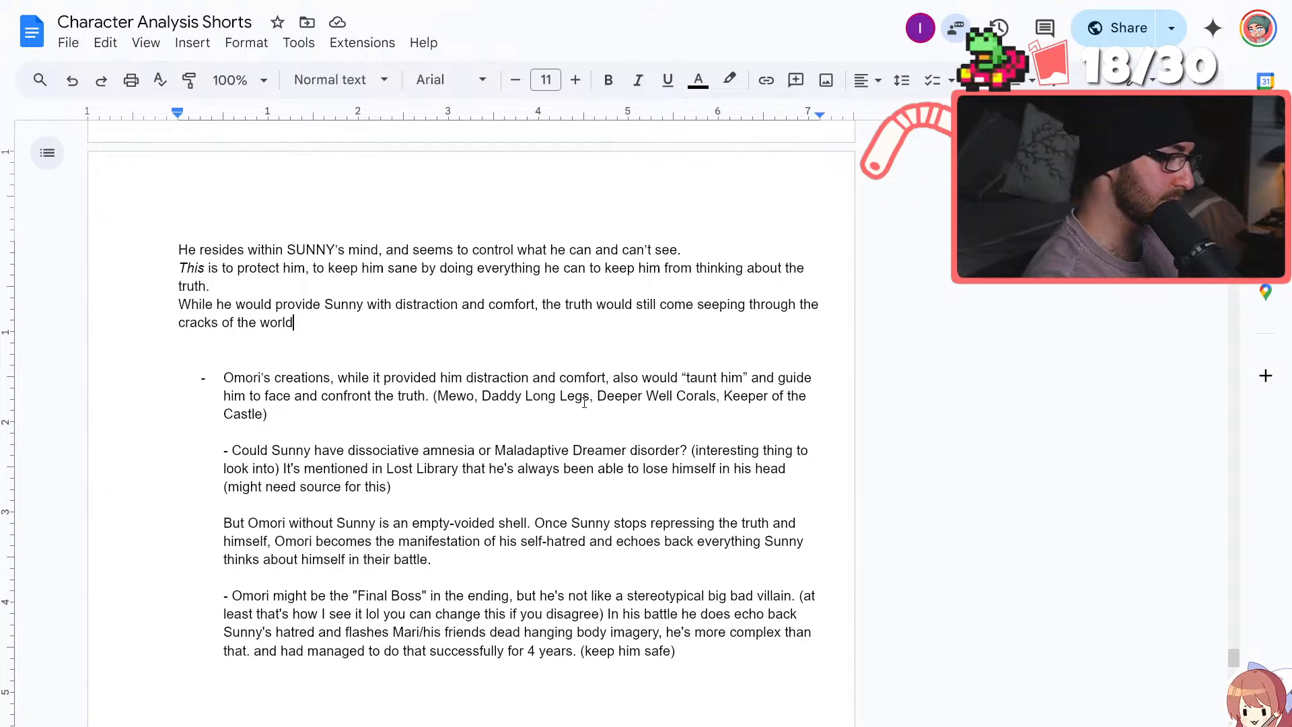
# End the "cracks of the world" sentence with a period and start a new line reading "Creations such as Mewo, Daddy Long Legs, the Deeper Well Corals,"
pyautogui.write('.')
pyautogui.press('Return')
pyautogui.write('Crea')
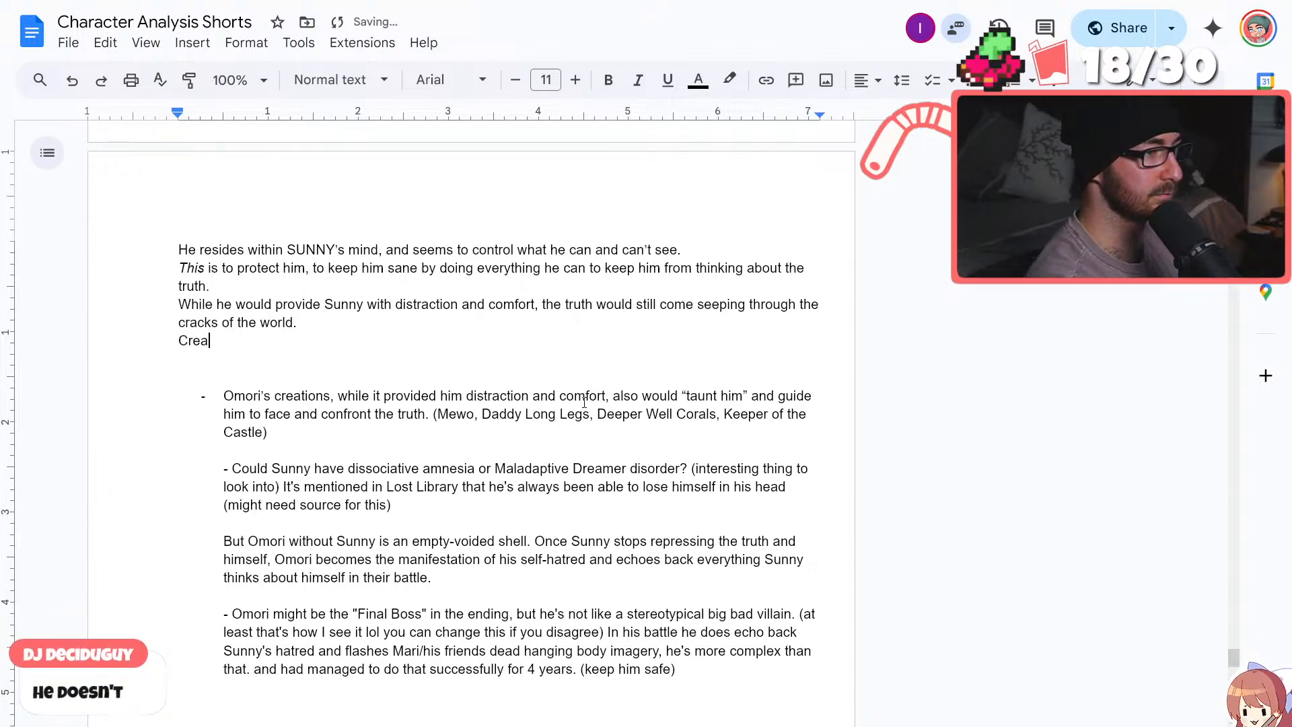
pyautogui.write('tions such as Mewo')
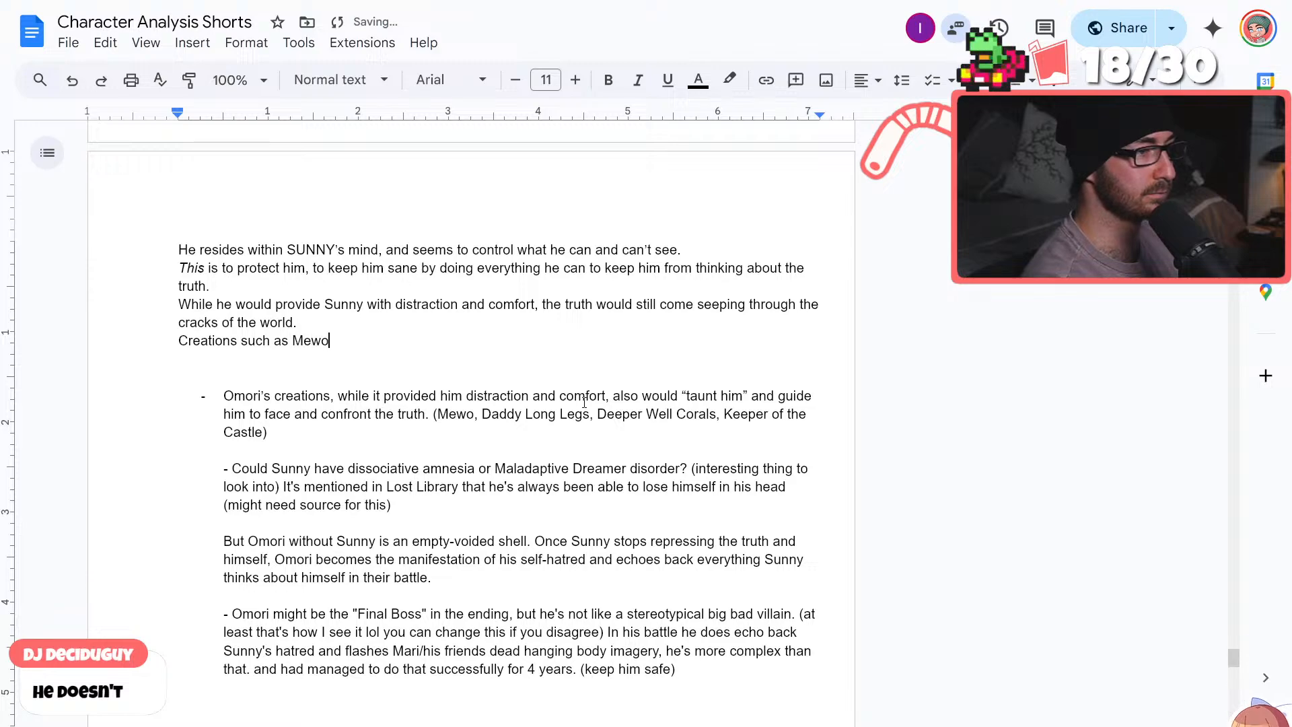
pyautogui.write(', Daddy Long LEg')
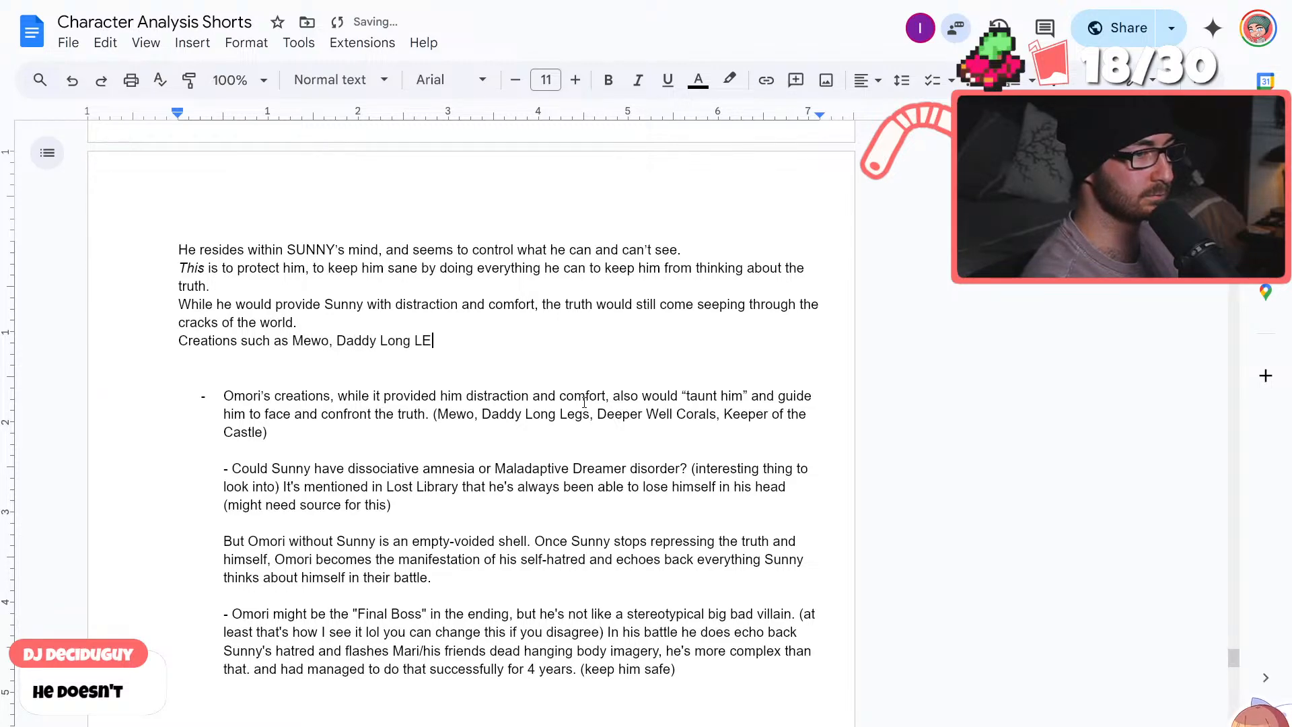
pyautogui.press('BackSpace')
pyautogui.press('BackSpace')
pyautogui.write('egs')
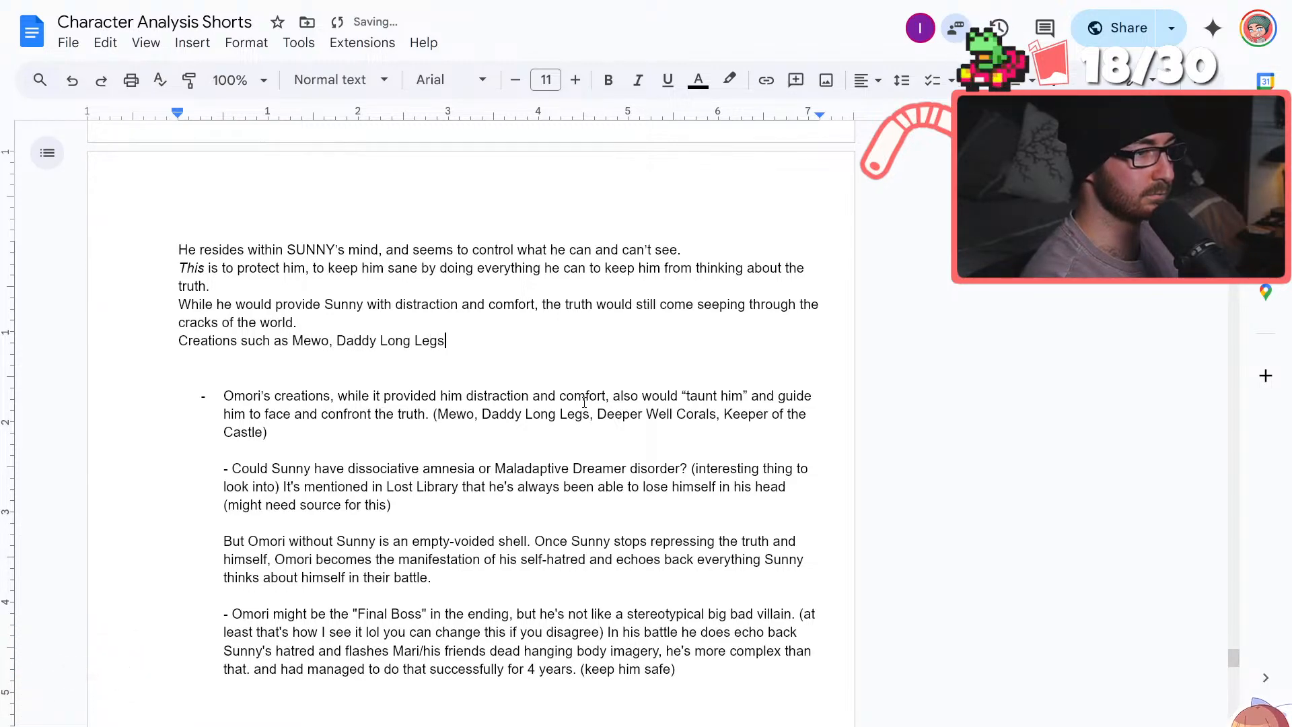
pyautogui.write(', the ')
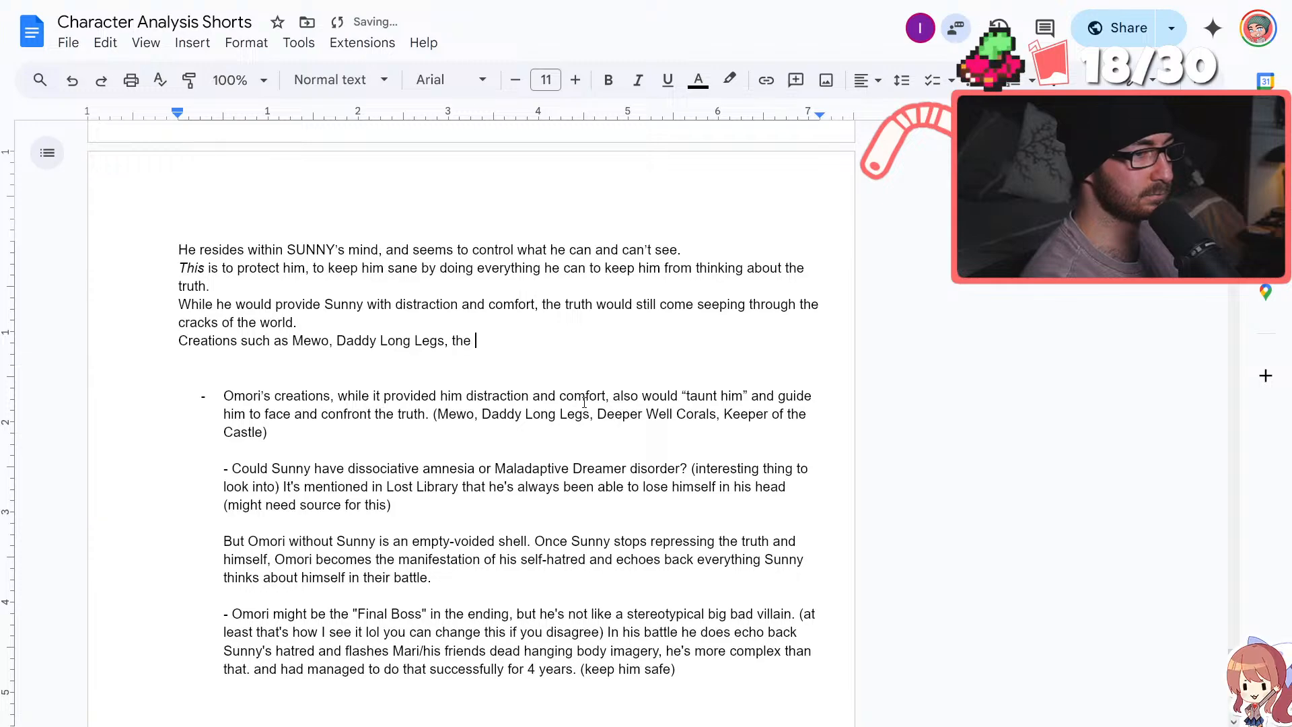
pyautogui.write('Deeper Well Corals,')
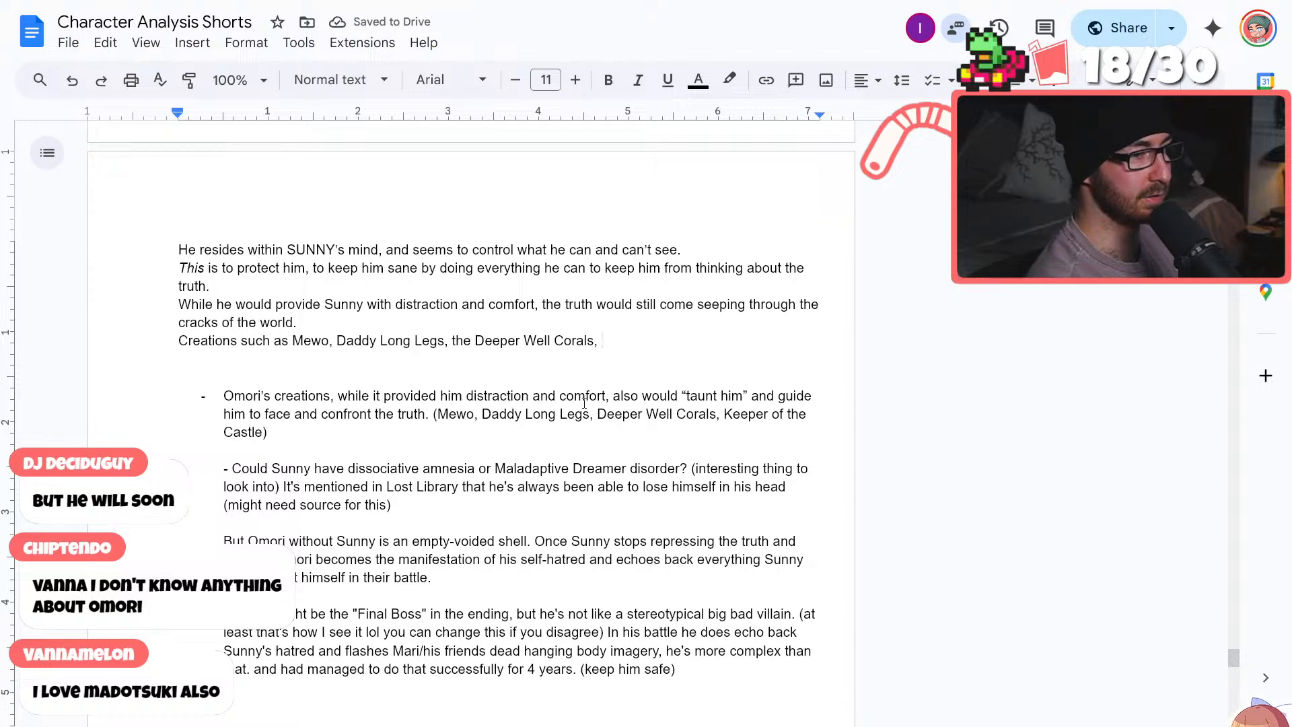
pyautogui.moveTo(342, 433); pyautogui.dragTo(200, 402)
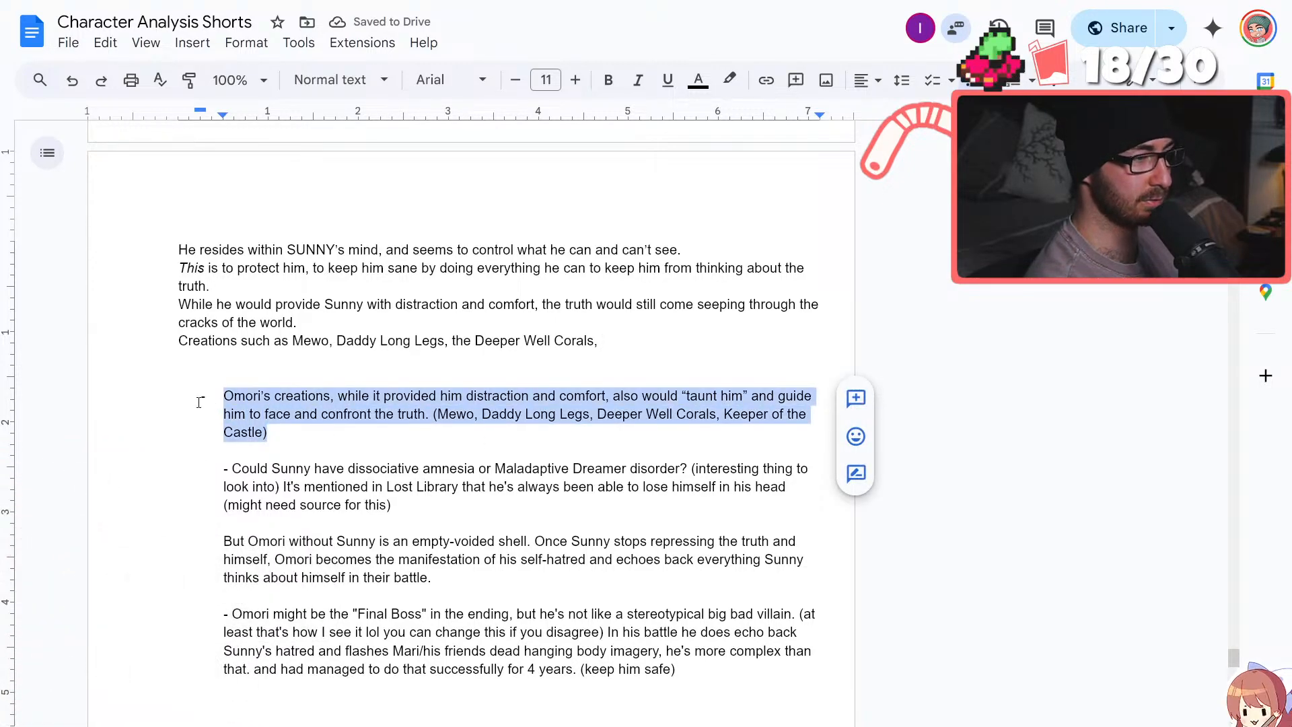
pyautogui.press('BackSpace')
pyautogui.press('BackSpace')
pyautogui.press('BackSpace')
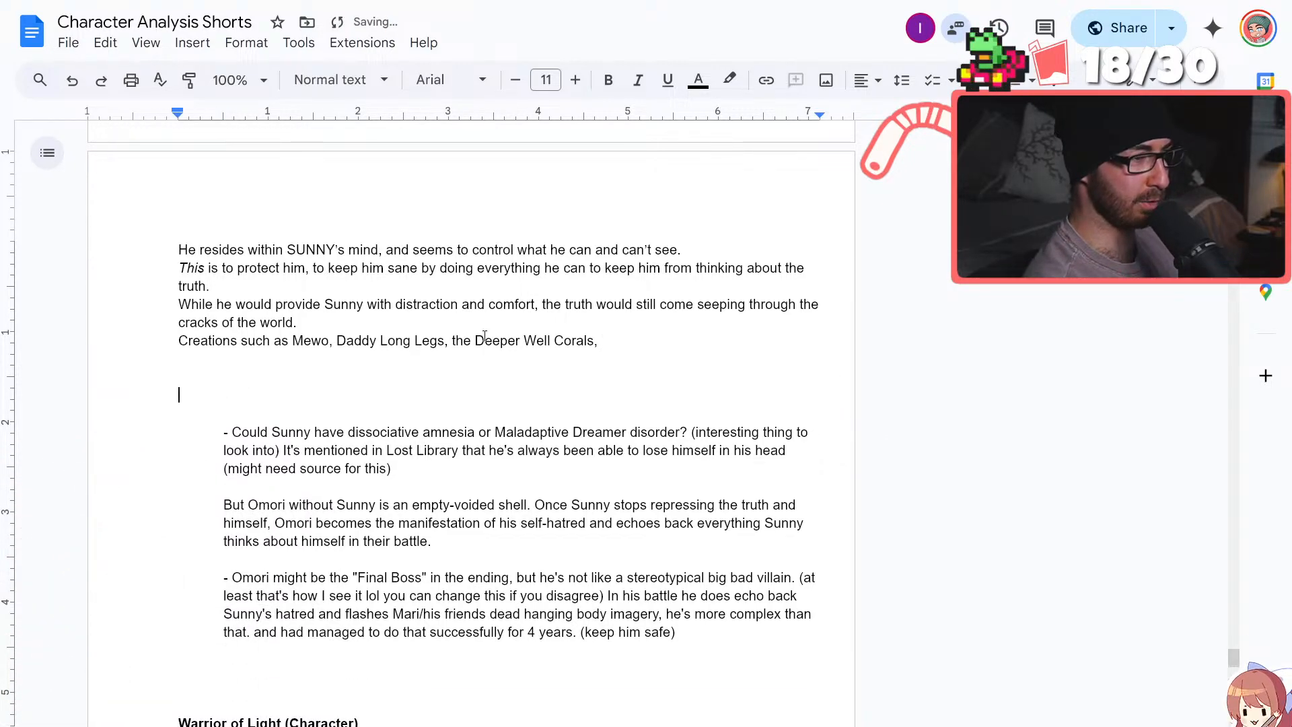
pyautogui.click(477, 340)
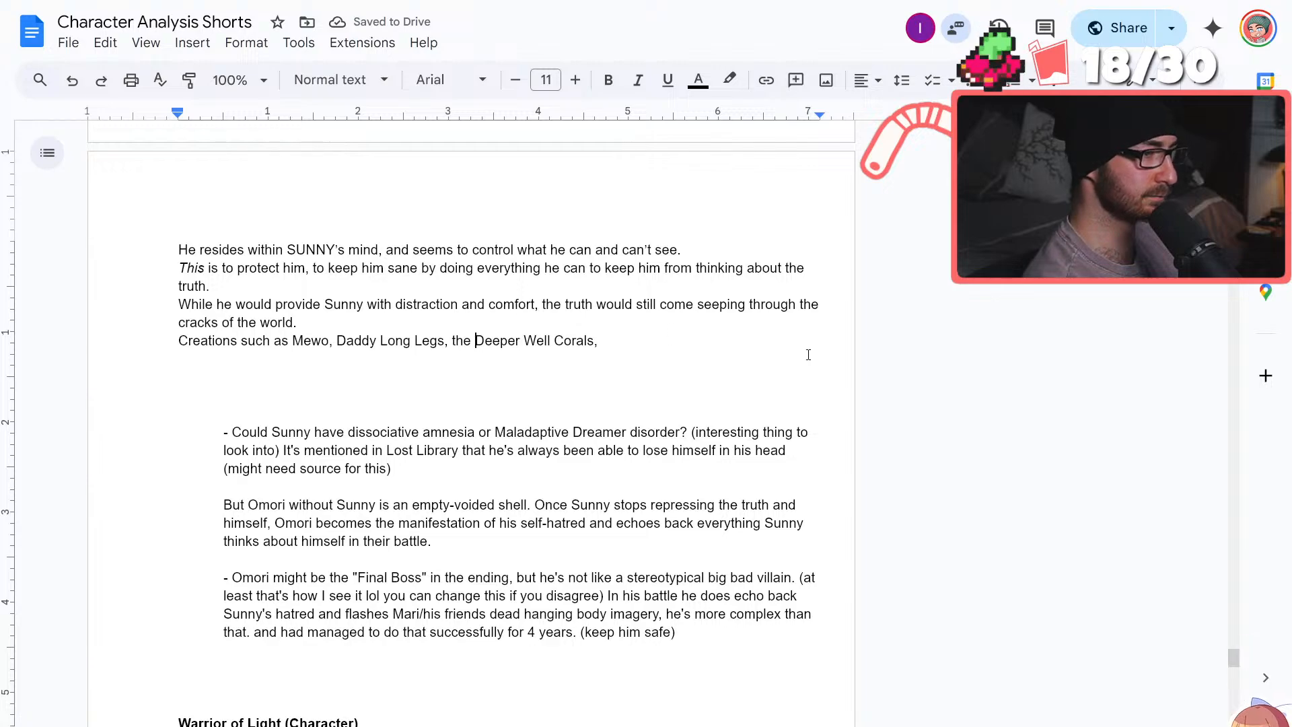
pyautogui.hotkey('ctrl', 'Left')
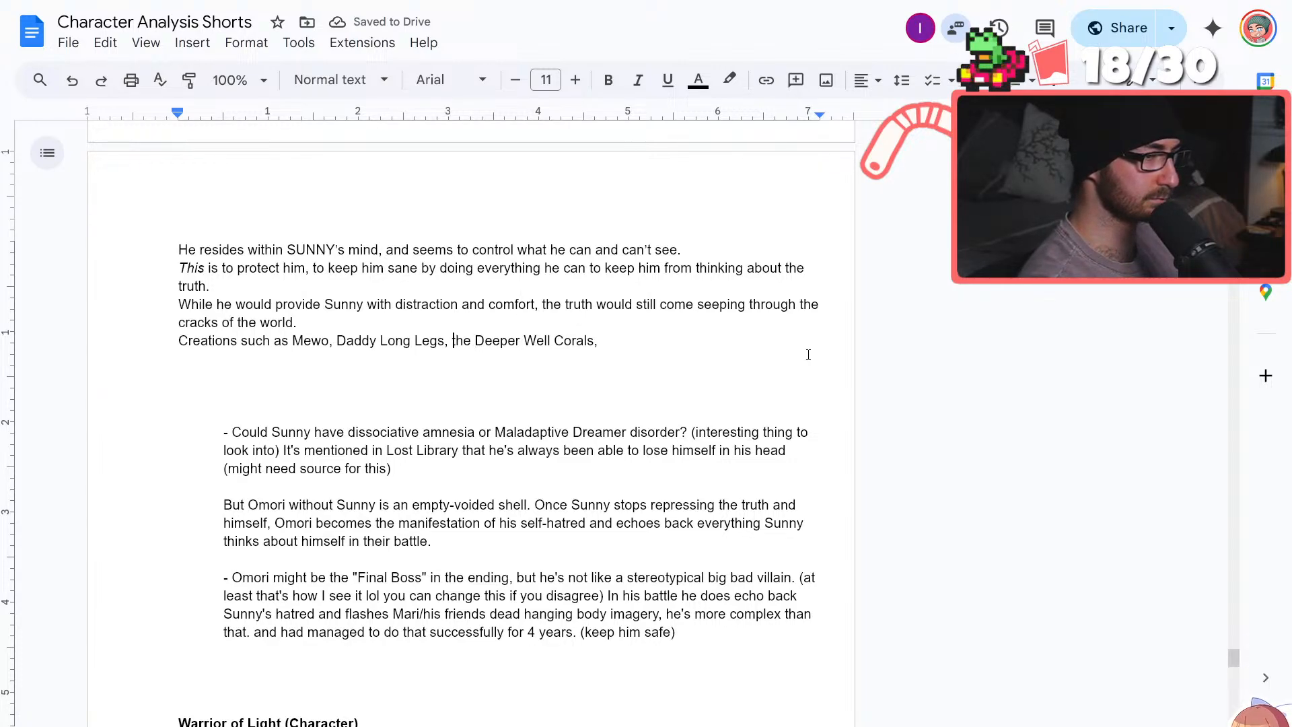
pyautogui.write('and')
pyautogui.press('End')
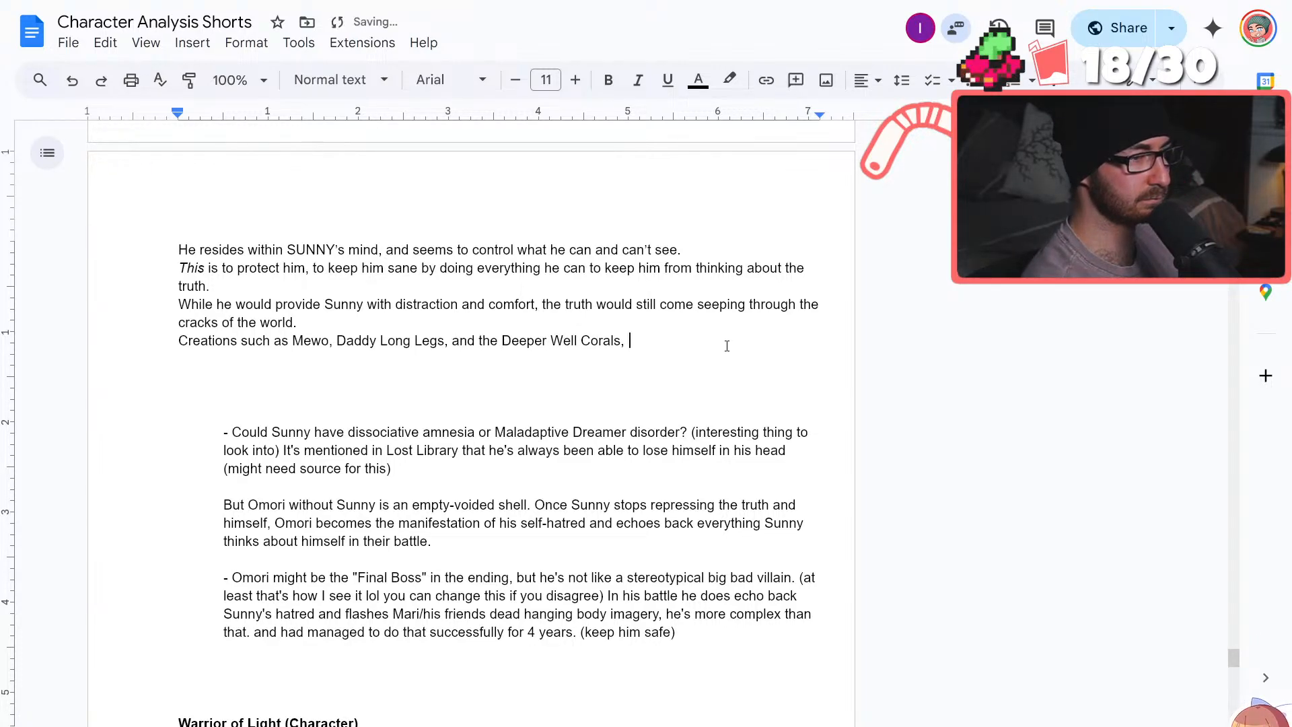
pyautogui.press('BackSpace')
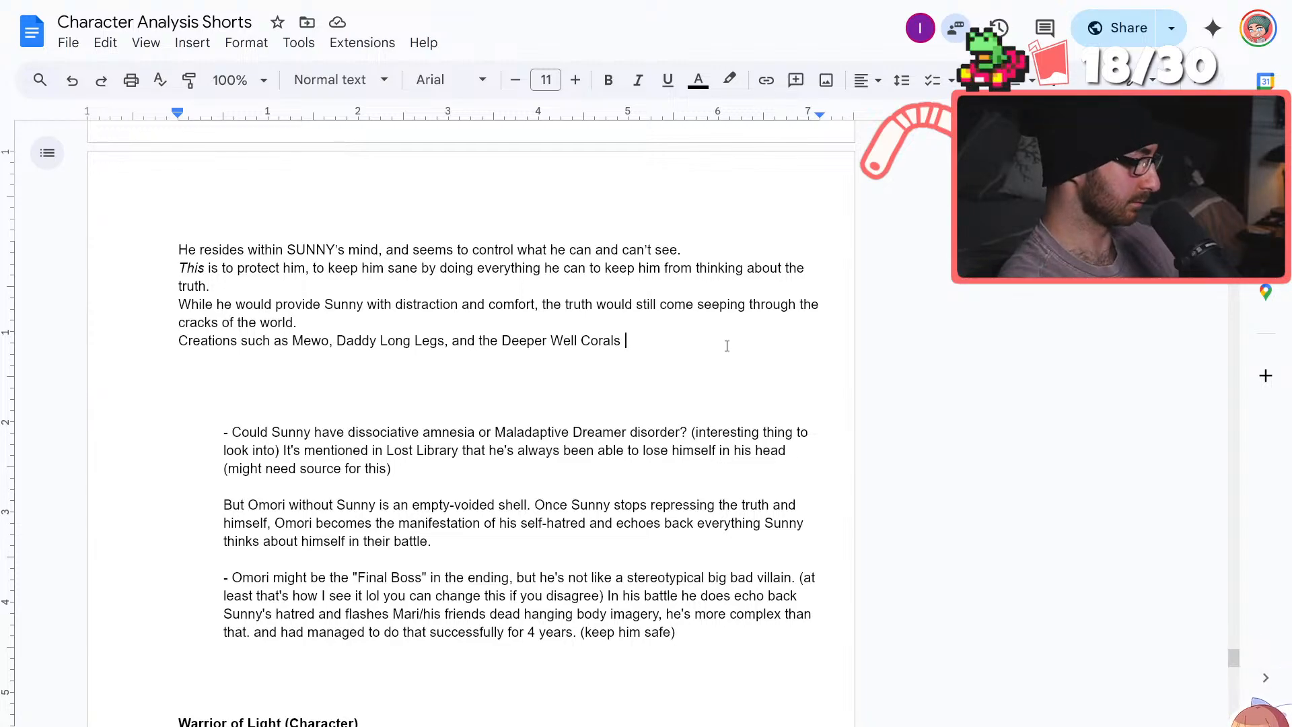
pyautogui.write(',')
pyautogui.hotkey('ctrl', 'Left')
pyautogui.hotkey('ctrl', 'Left')
pyautogui.hotkey('ctrl', 'Left')
pyautogui.hotkey('ctrl', 'Left')
pyautogui.hotkey('ctrl', 'BackSpace')
pyautogui.hotkey('ctrl', 'z')
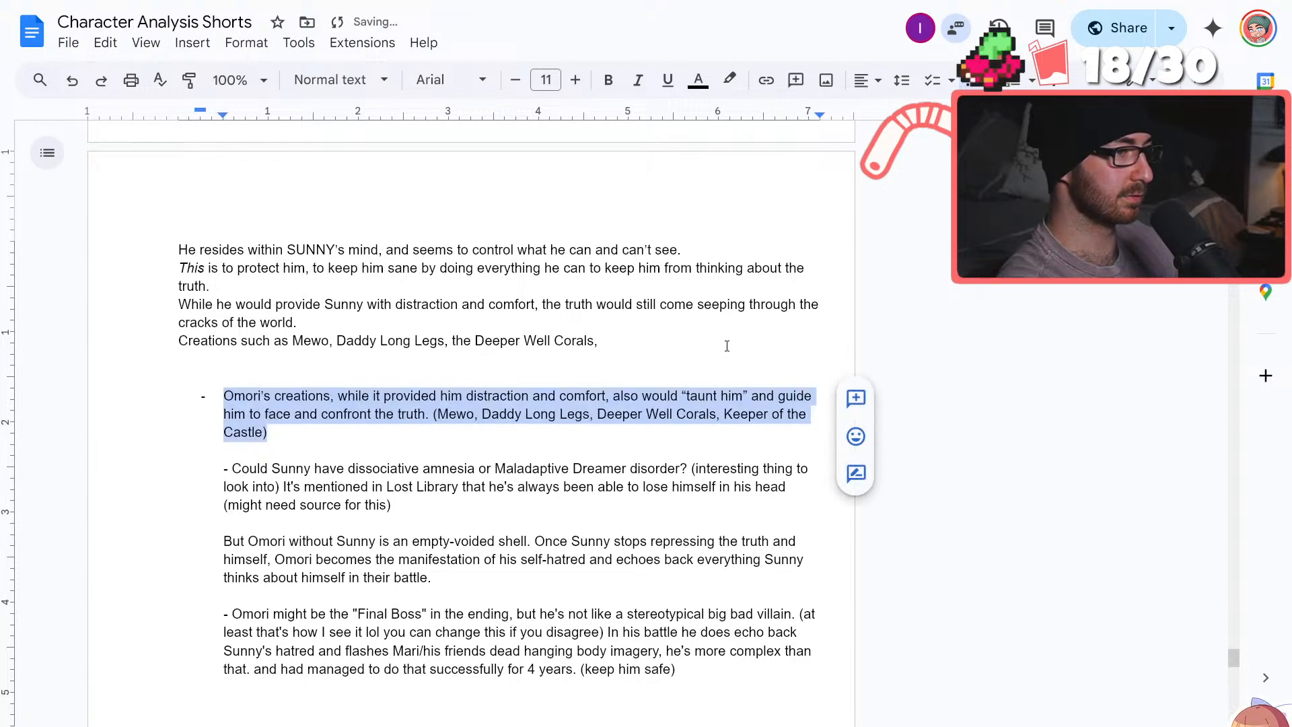
# Insert "and" before "the Deeper Well Corals" and remove the trailing comma after "Corals"
pyautogui.click(449, 341)
pyautogui.write('and')
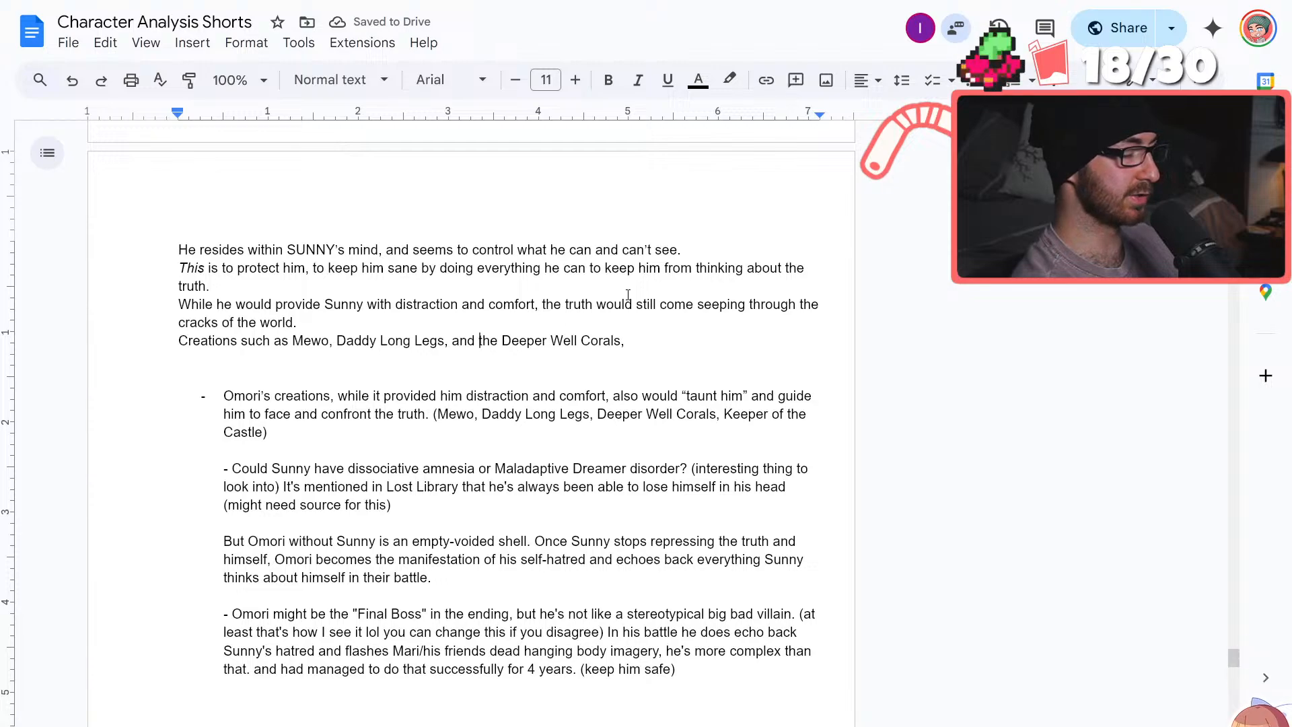
pyautogui.click(652, 334)
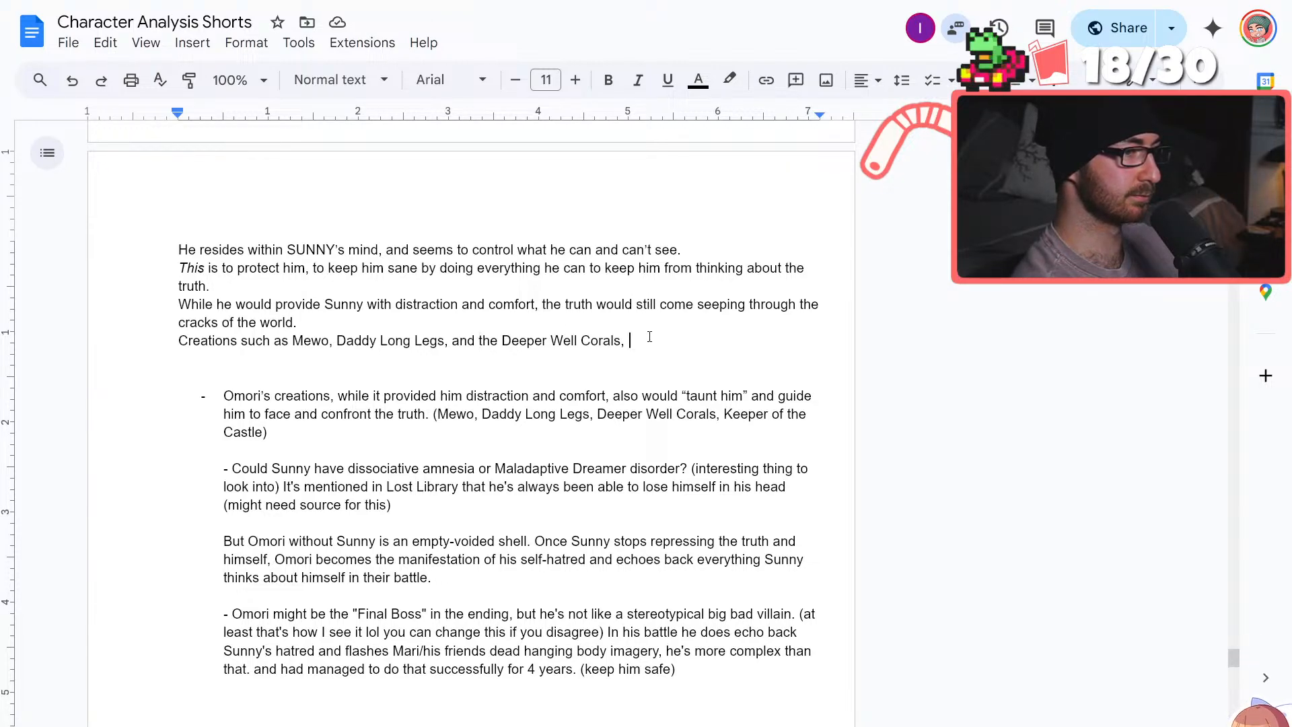
pyautogui.press('BackSpace')
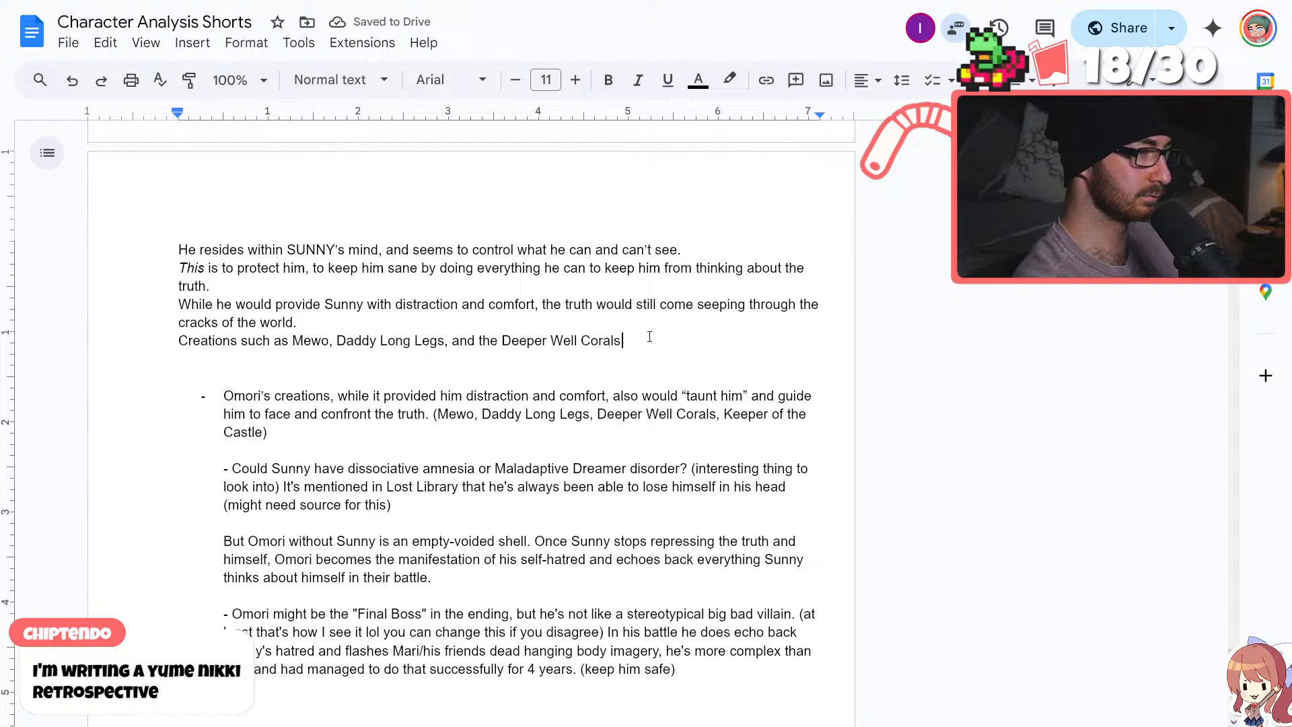
# Complete the "Creations such as Mewo" sentence with "taunt him and guide him toward confronting the truth."
pyautogui.write('taunt')
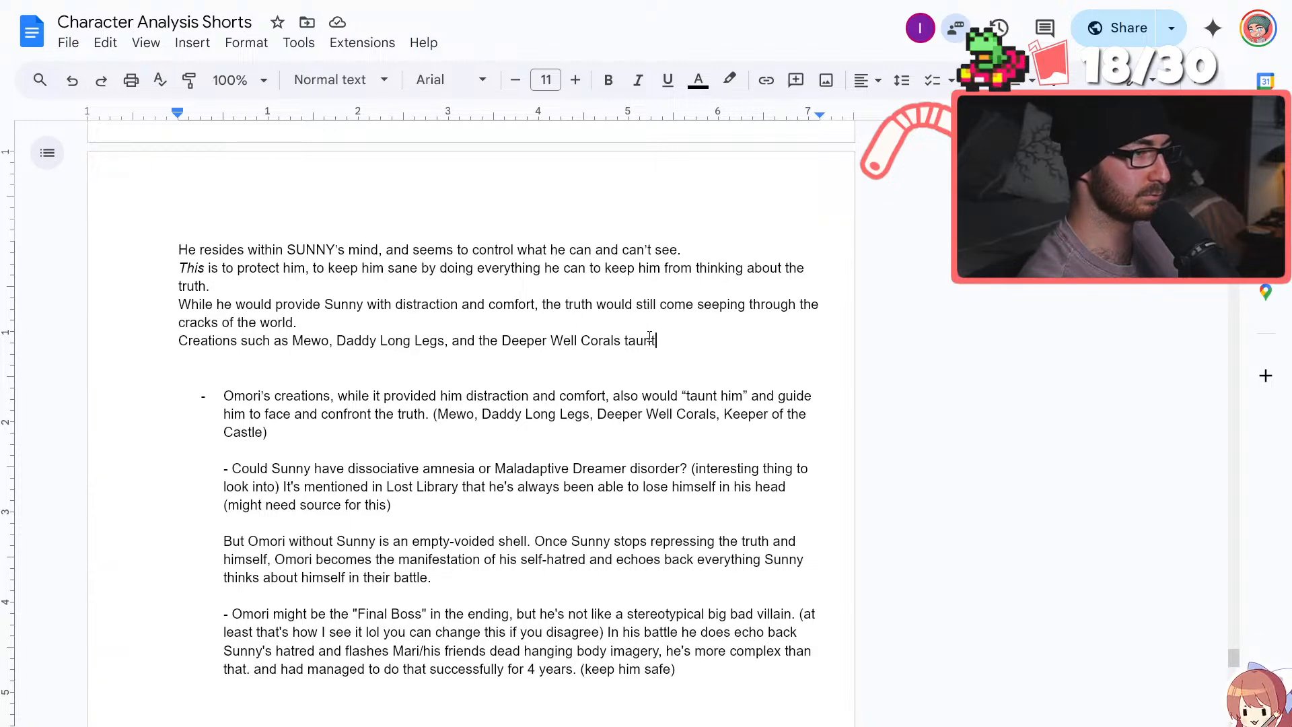
pyautogui.write('hi')
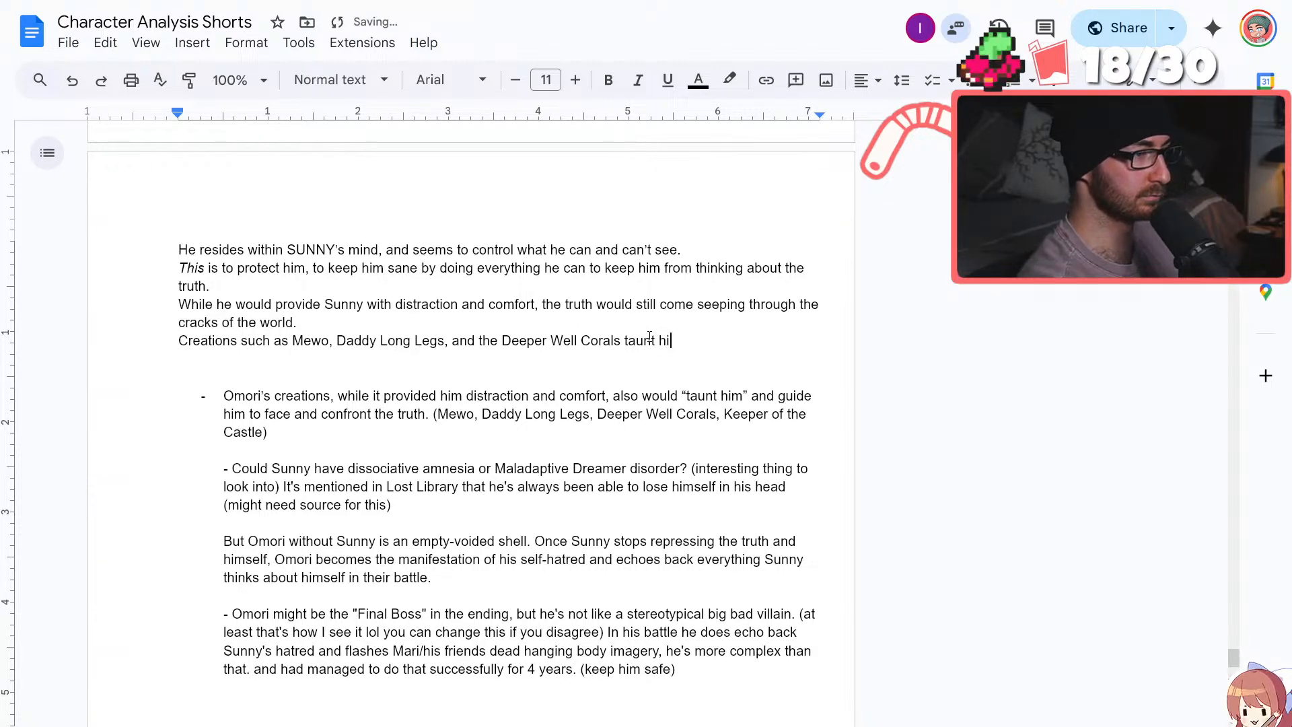
pyautogui.write('m and guid')
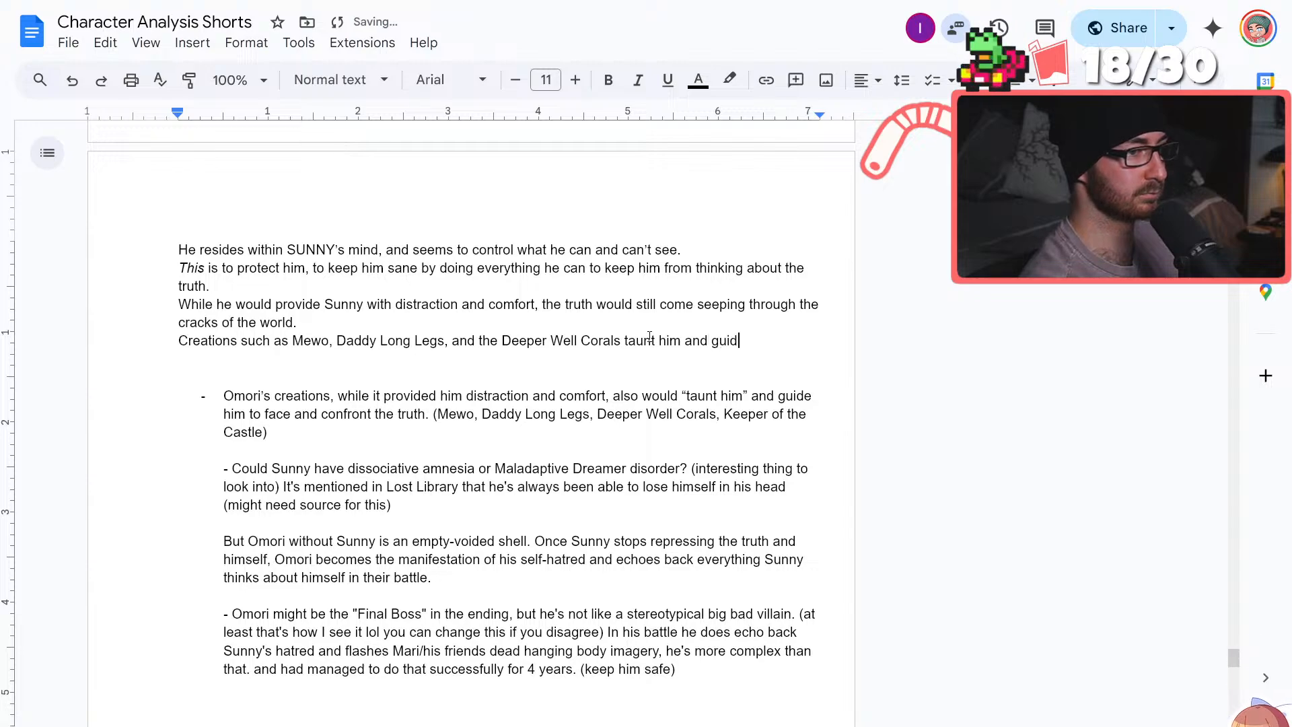
pyautogui.write('e him toward confronting the ')
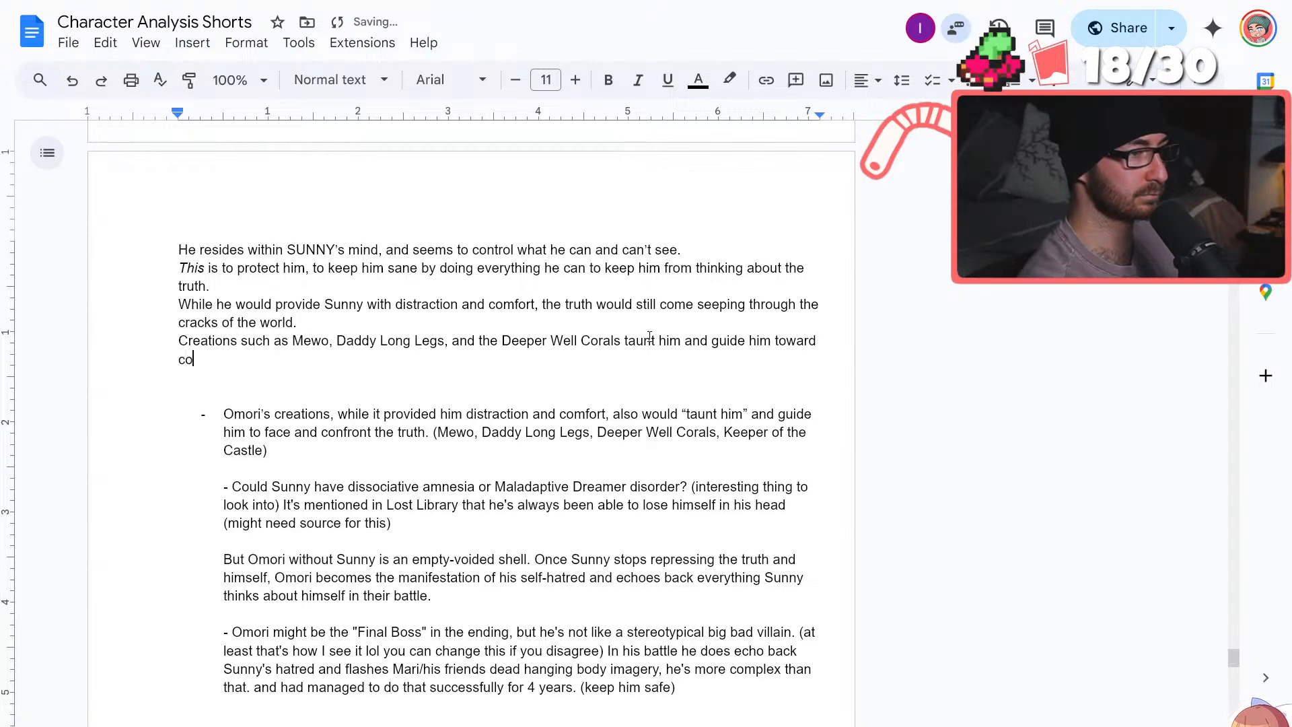
pyautogui.write('truth')
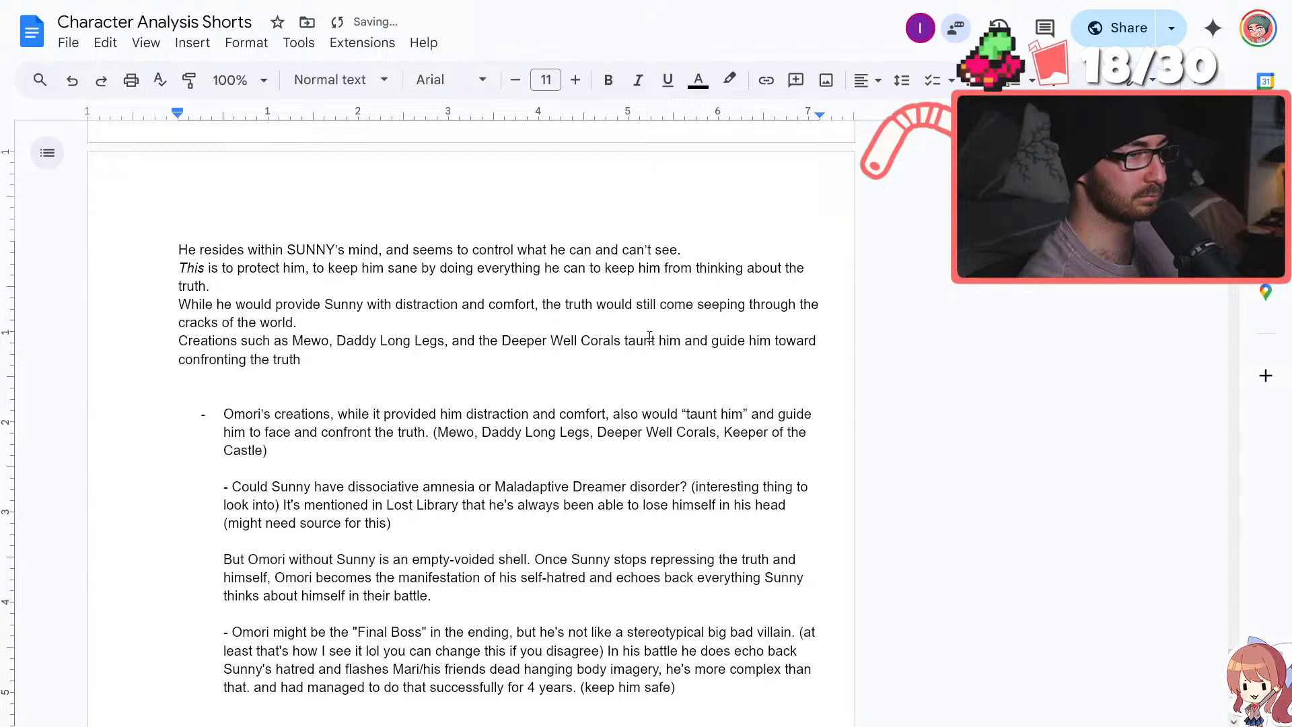
pyautogui.write('.')
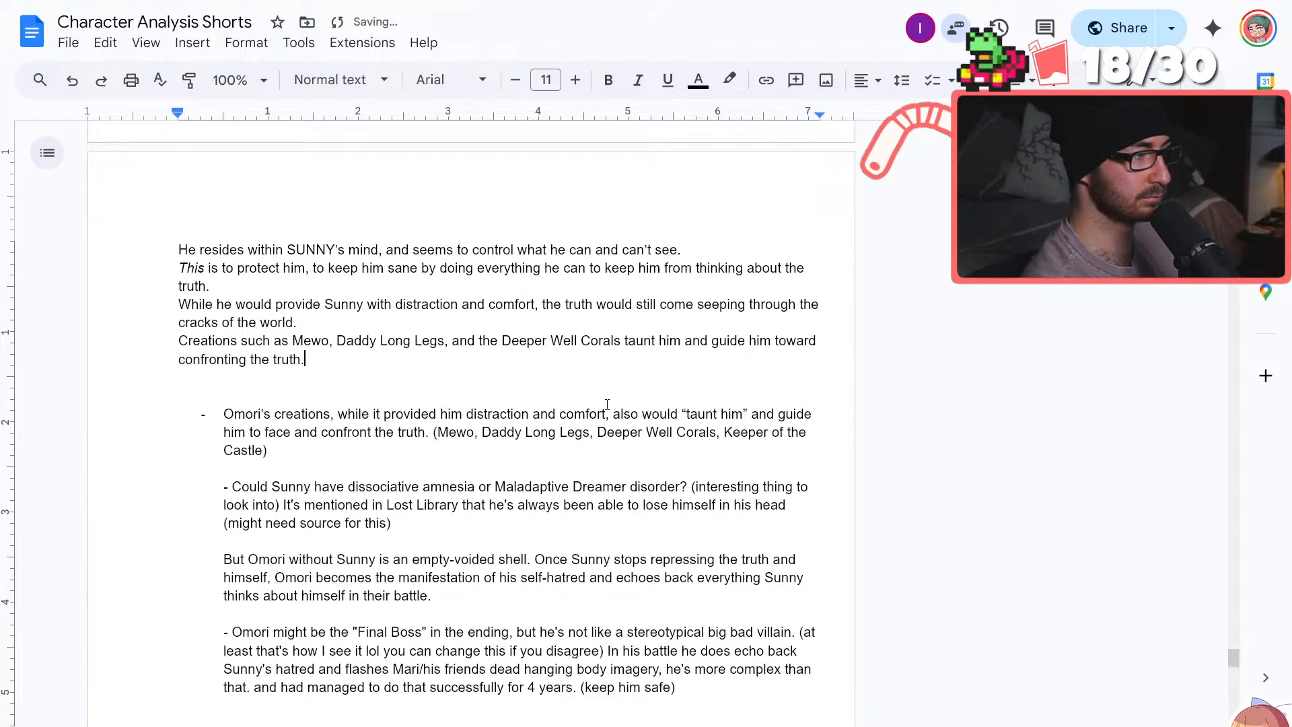
# Delete the bulleted note about Omori's creations taunting him, including its bullet
pyautogui.moveTo(268, 450); pyautogui.dragTo(202, 417)
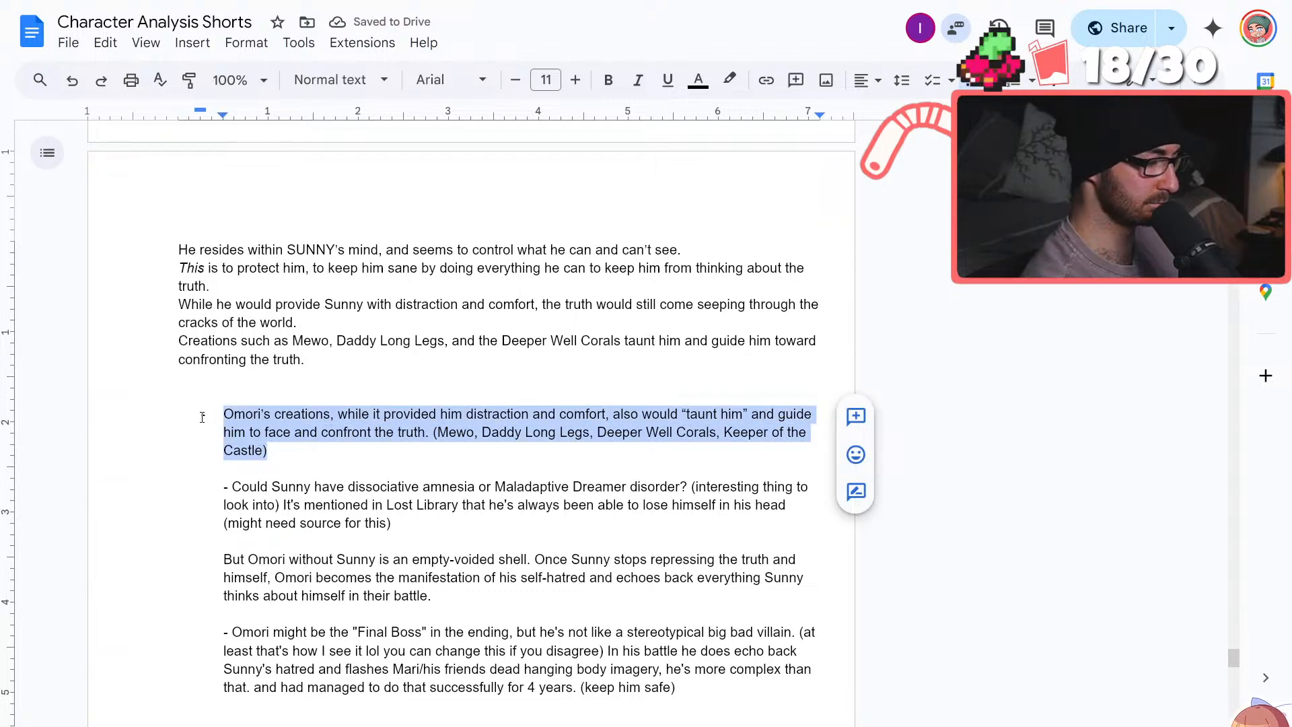
pyautogui.press('BackSpace')
pyautogui.press('BackSpace')
pyautogui.press('BackSpace')
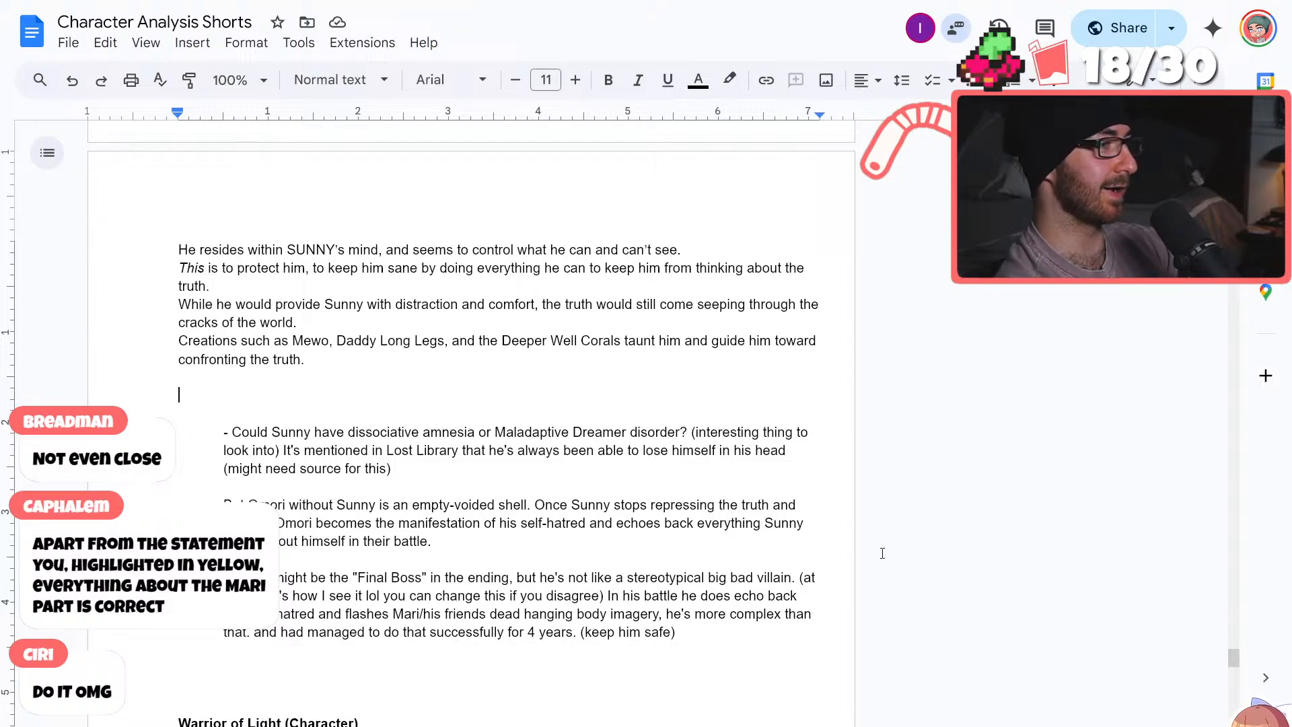
# Review the MARI script around the highlighted line "Because without MARI, there is no OMORI." together with the opening of the OMORI script
pyautogui.scroll(6, 539, 538)
pyautogui.scroll(5, 603, 562)
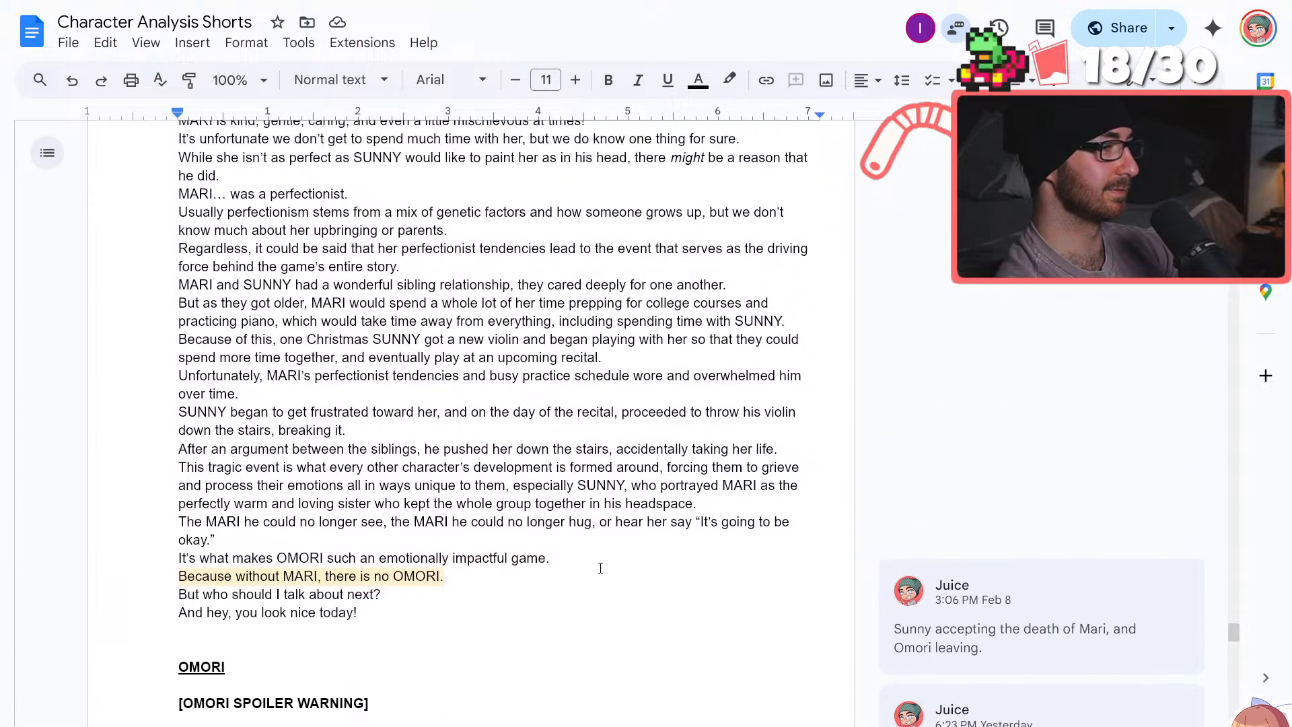
pyautogui.moveTo(182, 575); pyautogui.dragTo(455, 585)
pyautogui.click(438, 511)
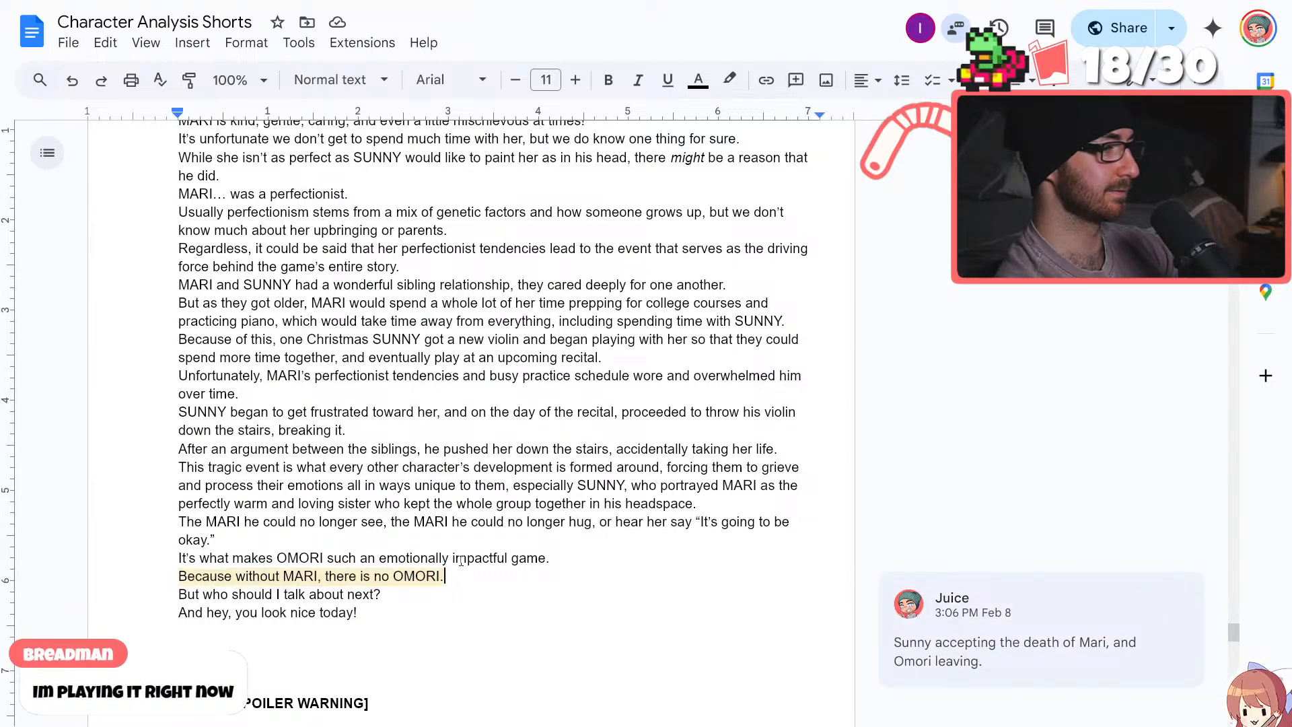
pyautogui.scroll(-4, 414, 498)
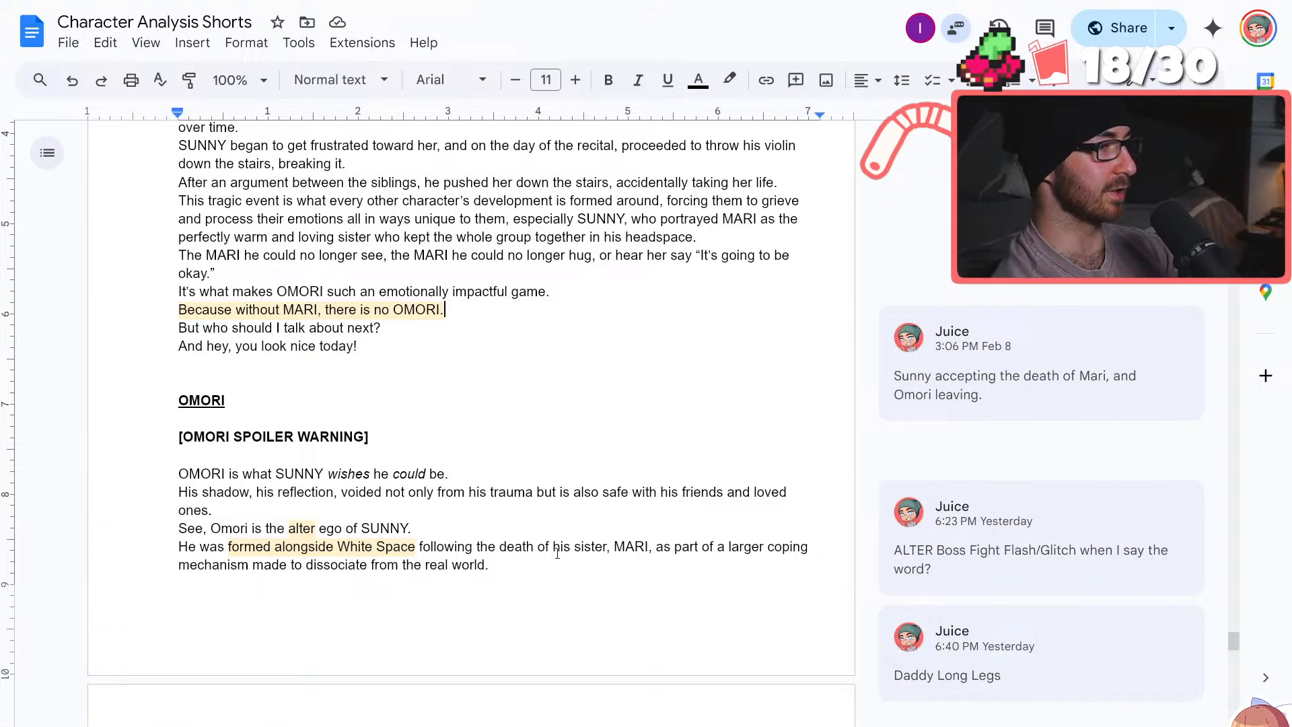
pyautogui.scroll(-4, 549, 501)
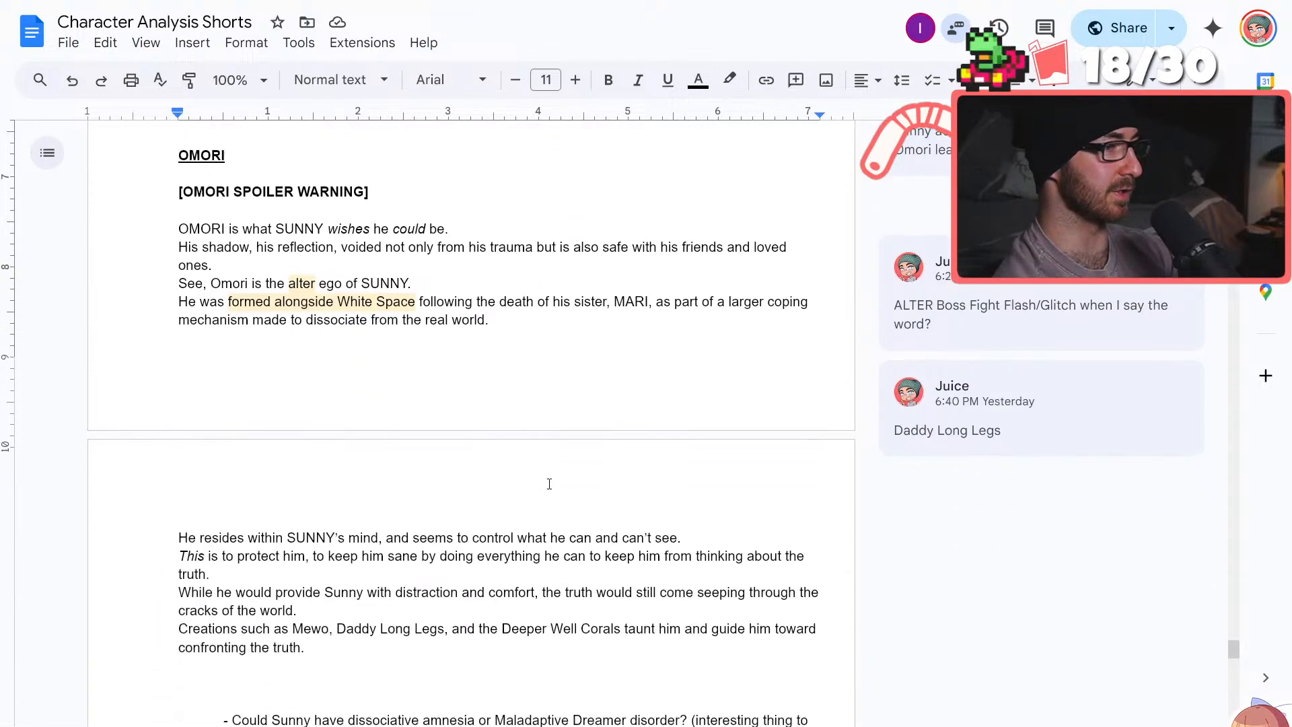
pyautogui.scroll(4, 464, 321)
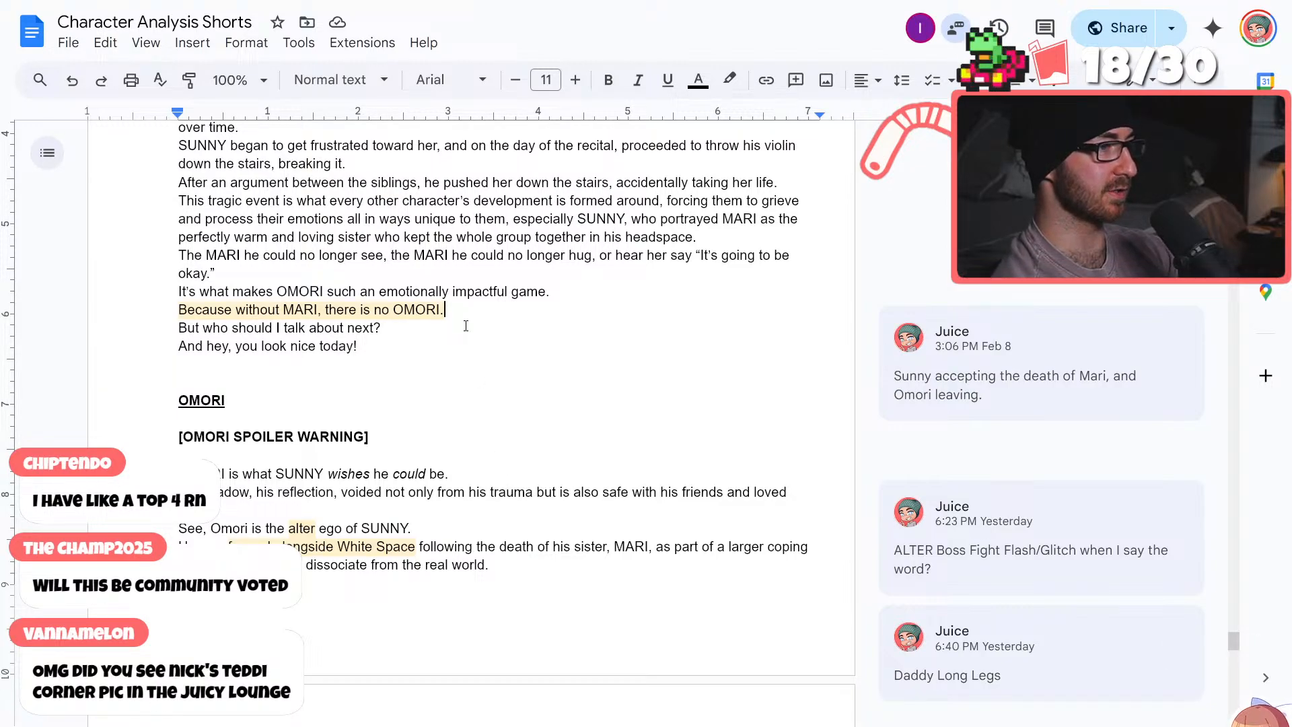
pyautogui.scroll(5, 438, 392)
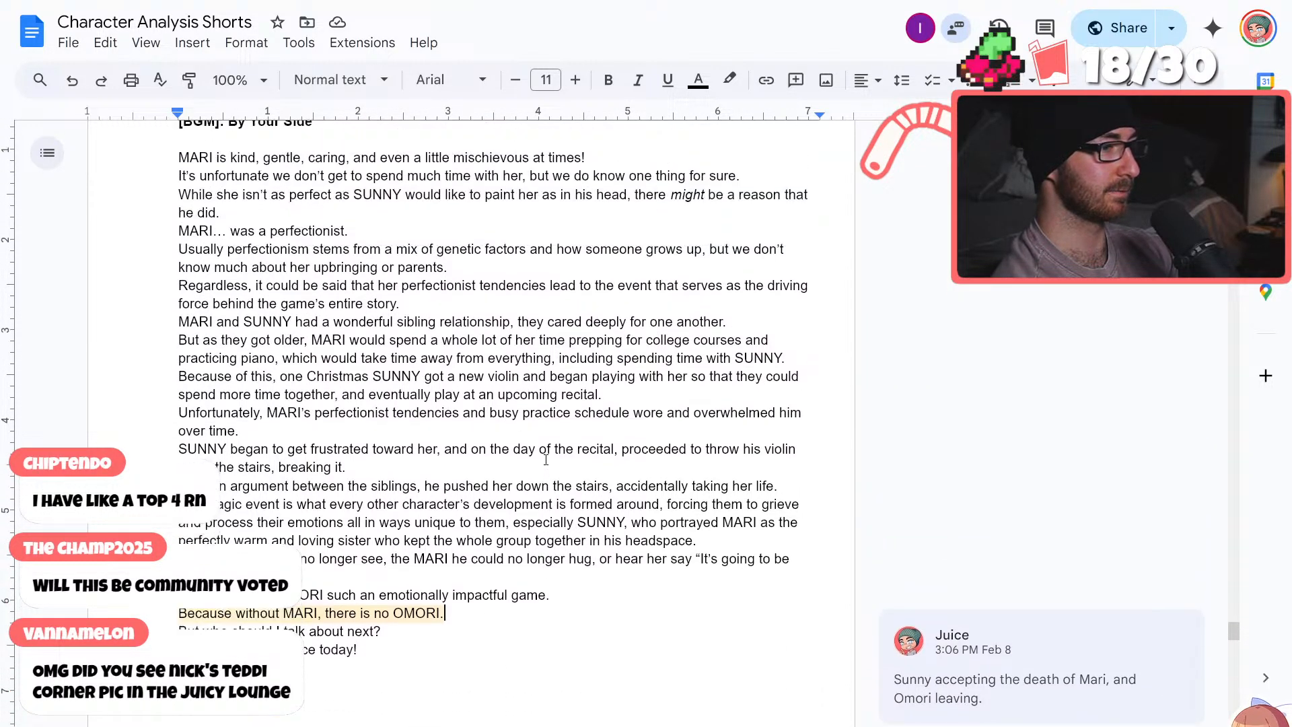
pyautogui.scroll(-5, 546, 459)
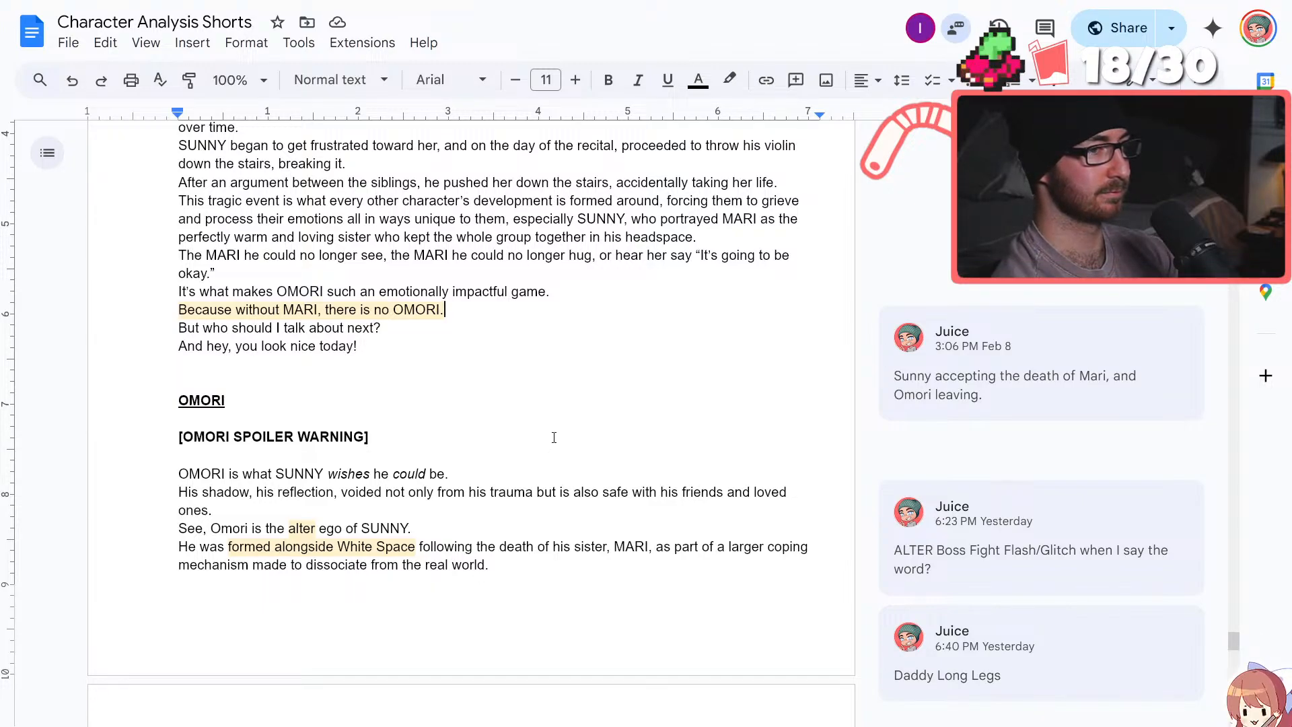
pyautogui.scroll(3, 531, 525)
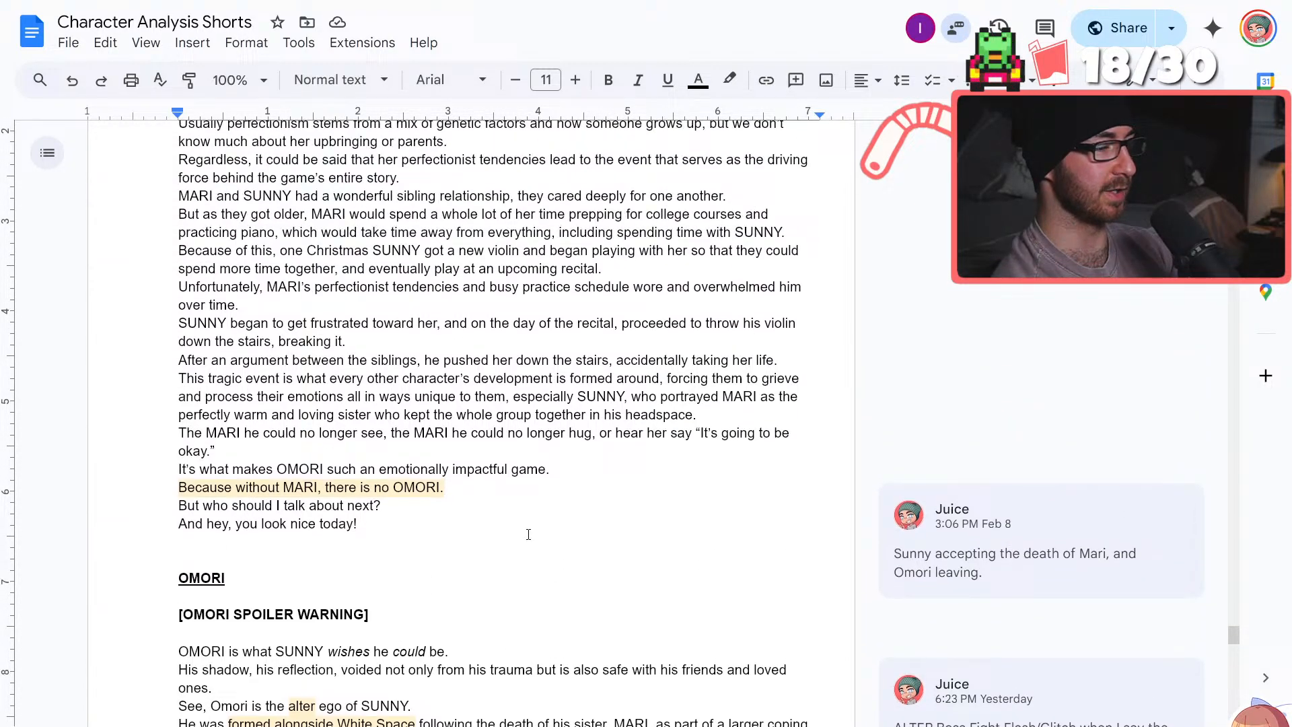
pyautogui.moveTo(454, 484); pyautogui.dragTo(179, 484)
pyautogui.click(491, 483)
pyautogui.click(314, 484)
# Reread the OMORI lines and remaining notes, placing the text cursor at the end of "confronting the truth."
pyautogui.scroll(-9, 363, 488)
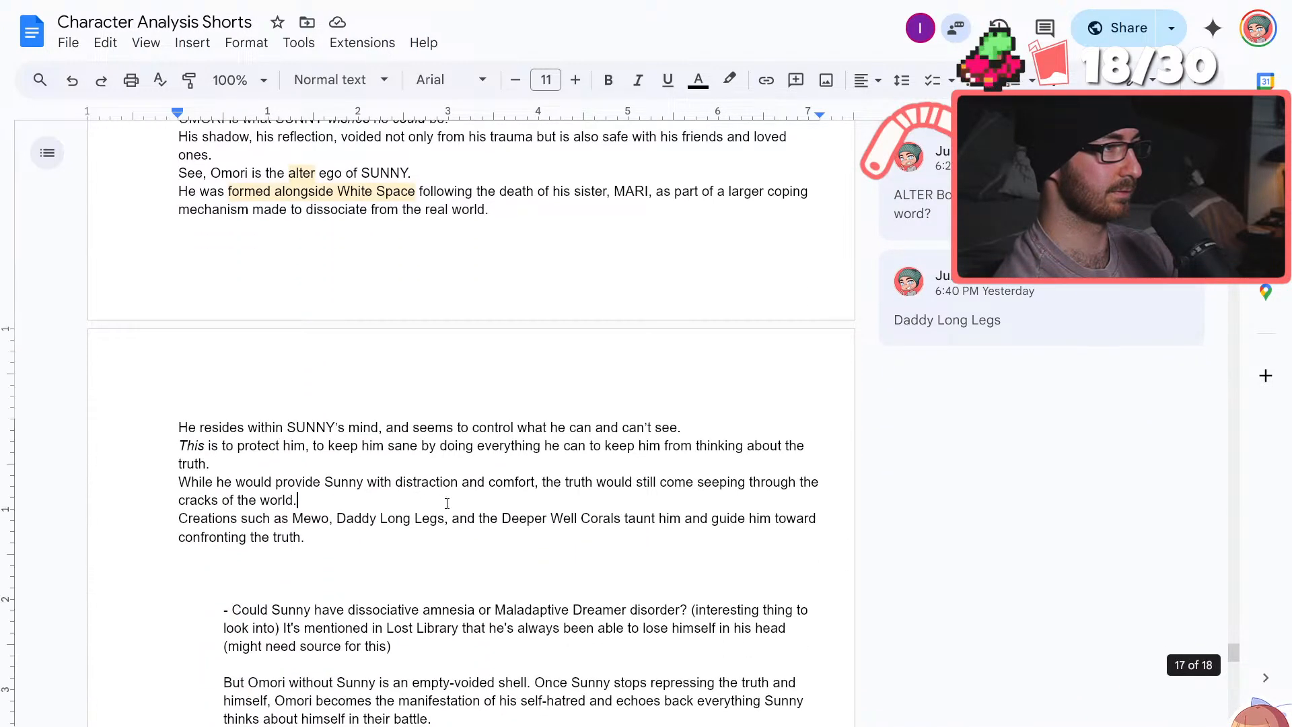
pyautogui.scroll(-3, 447, 501)
pyautogui.scroll(1, 447, 503)
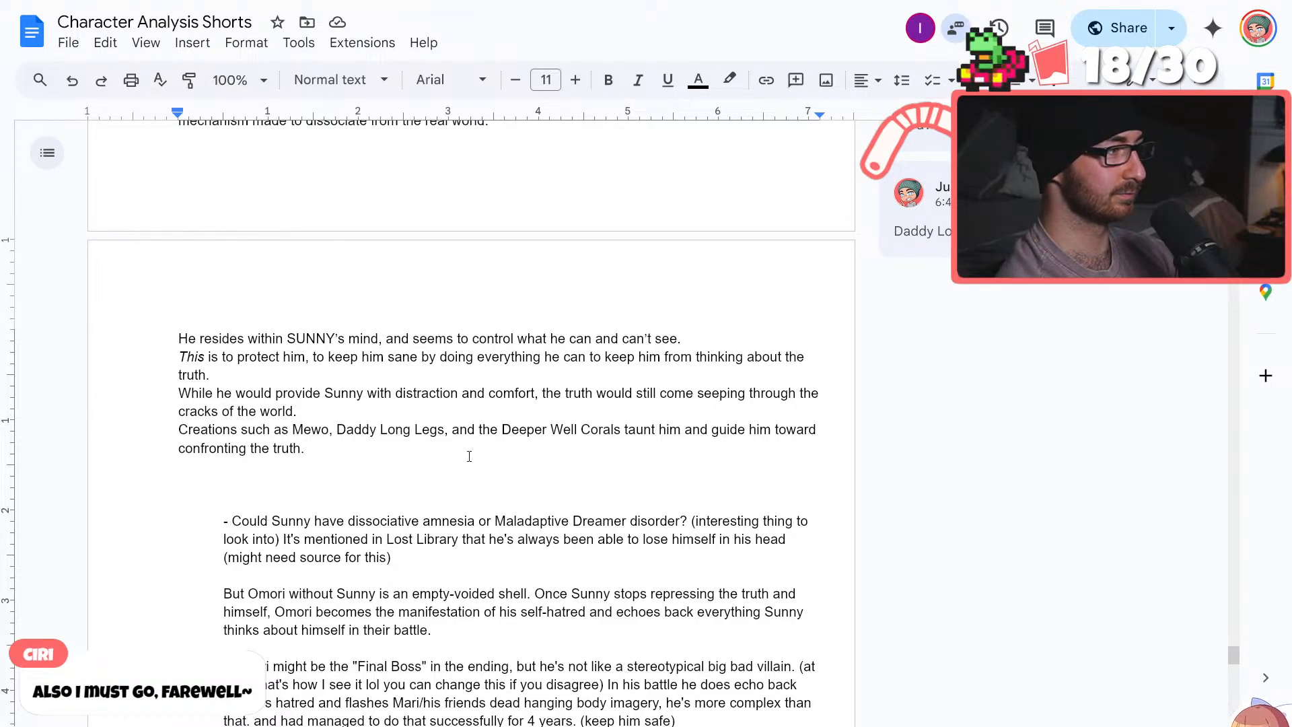
pyautogui.click(460, 429)
pyautogui.click(414, 449)
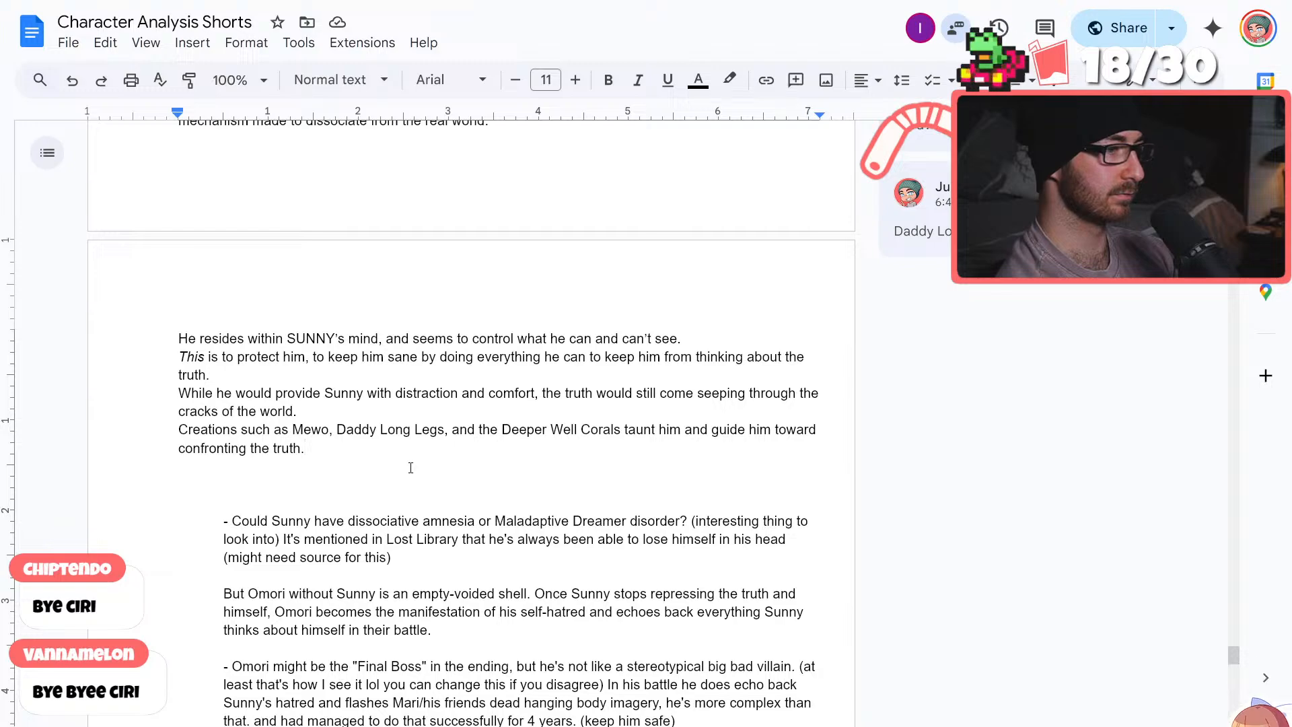
# Delete the note asking whether Sunny could have dissociative amnesia or Maladaptive Dreamer disorder, along with the leftover blank line
pyautogui.scroll(-3, 410, 468)
pyautogui.click(423, 375)
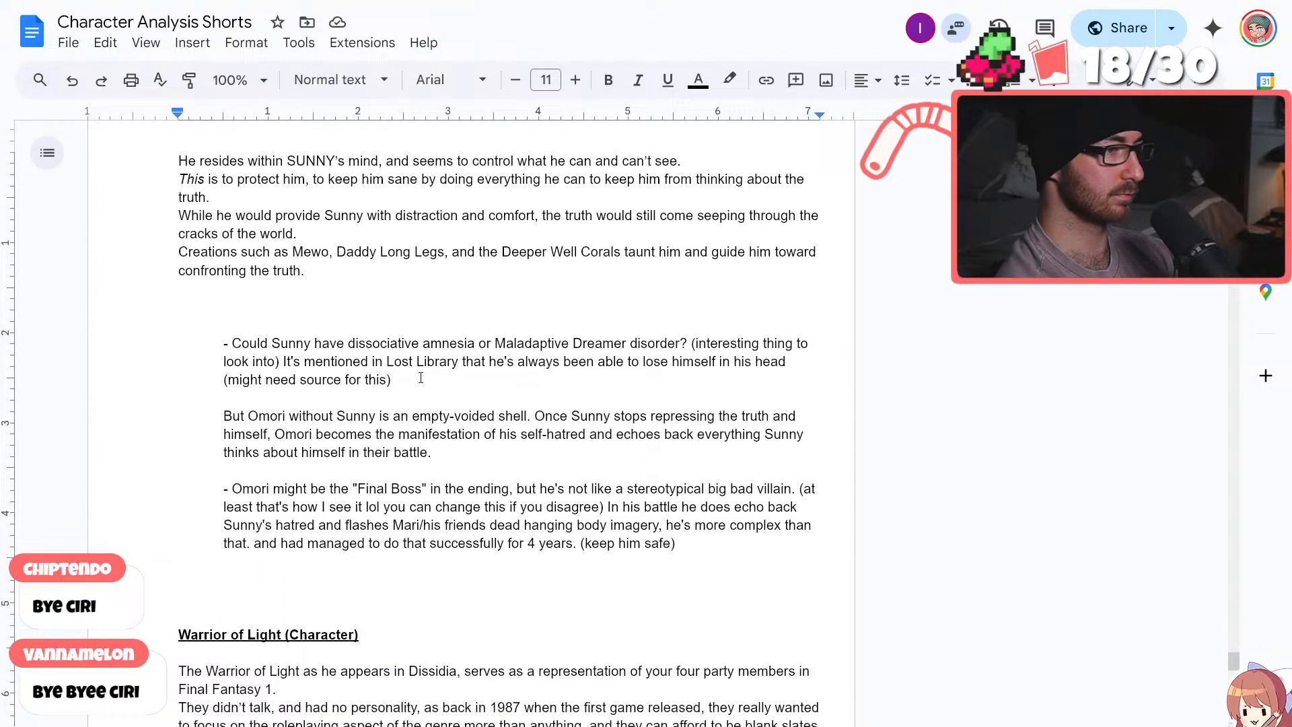
pyautogui.moveTo(391, 378); pyautogui.dragTo(195, 335)
pyautogui.press('BackSpace')
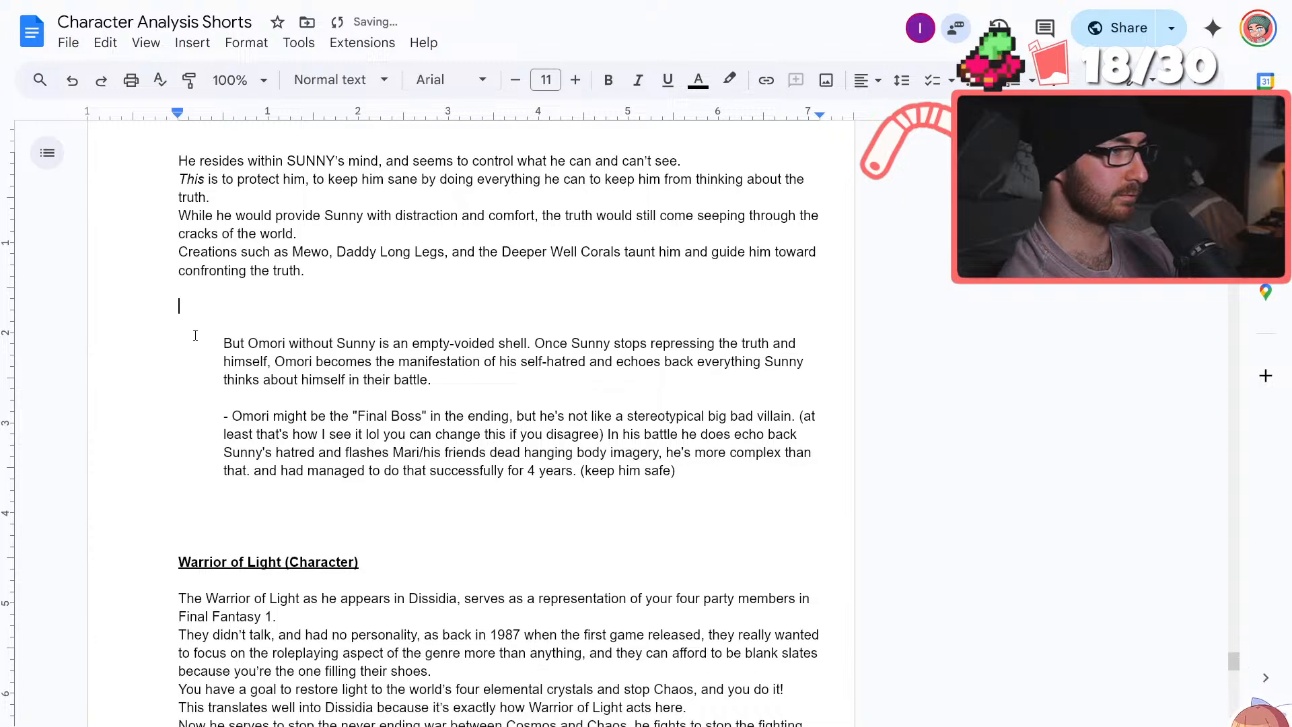
pyautogui.press('BackSpace')
# Move the "Once Sunny stops repressing the truth" sentence from the notes to an unindented line directly below "confronting the truth."
pyautogui.scroll(2, 541, 395)
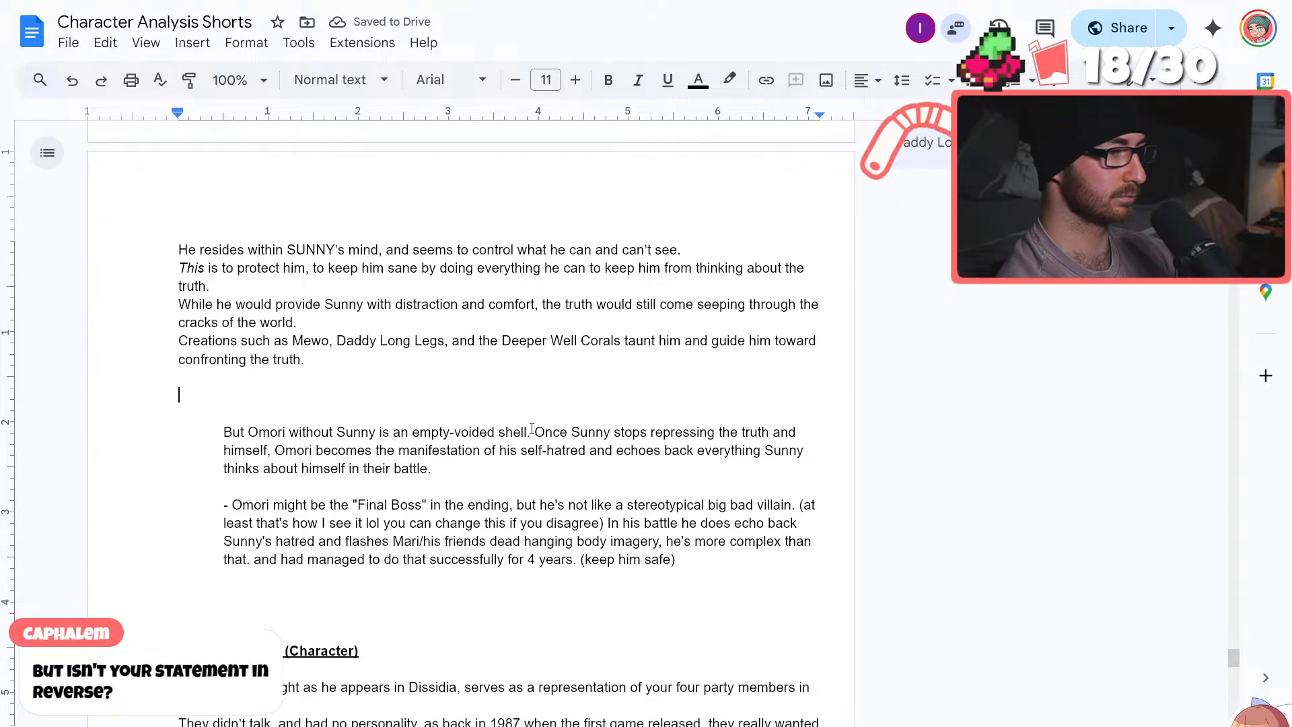
pyautogui.moveTo(535, 431); pyautogui.dragTo(549, 473)
pyautogui.hotkey('ctrl', 'c')
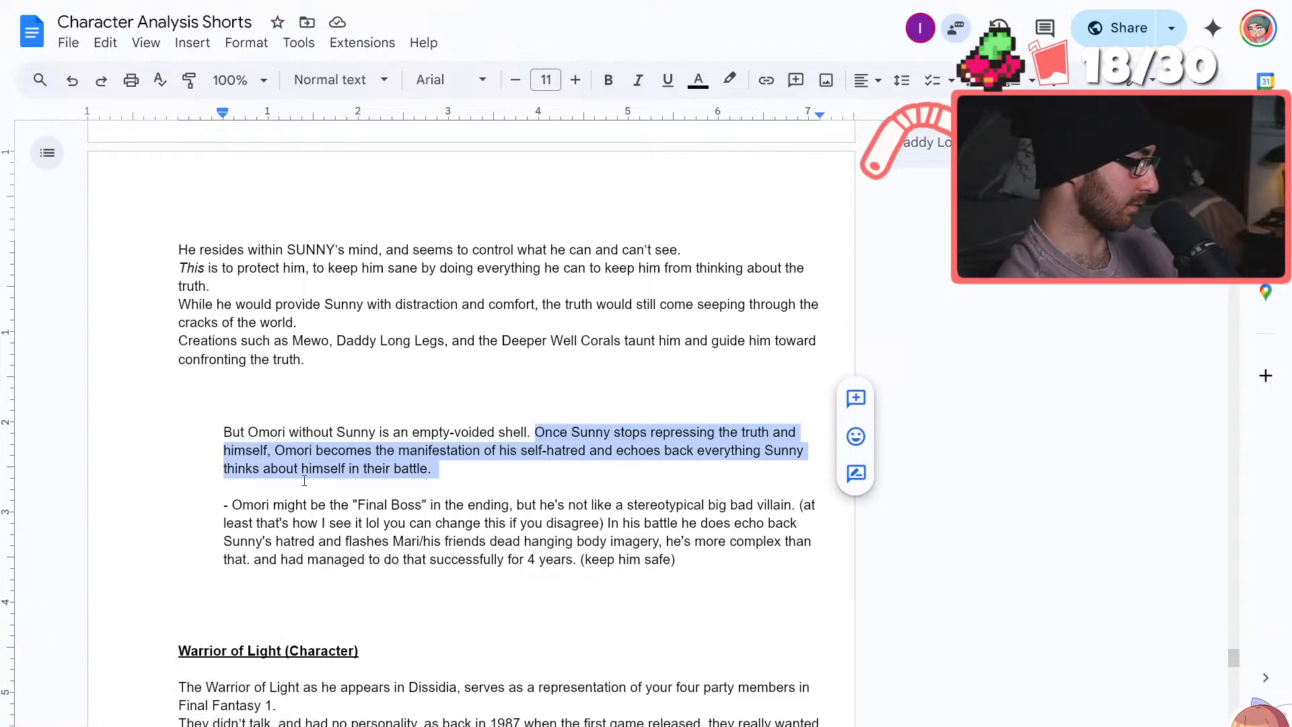
pyautogui.press('BackSpace')
pyautogui.doubleClick(384, 356)
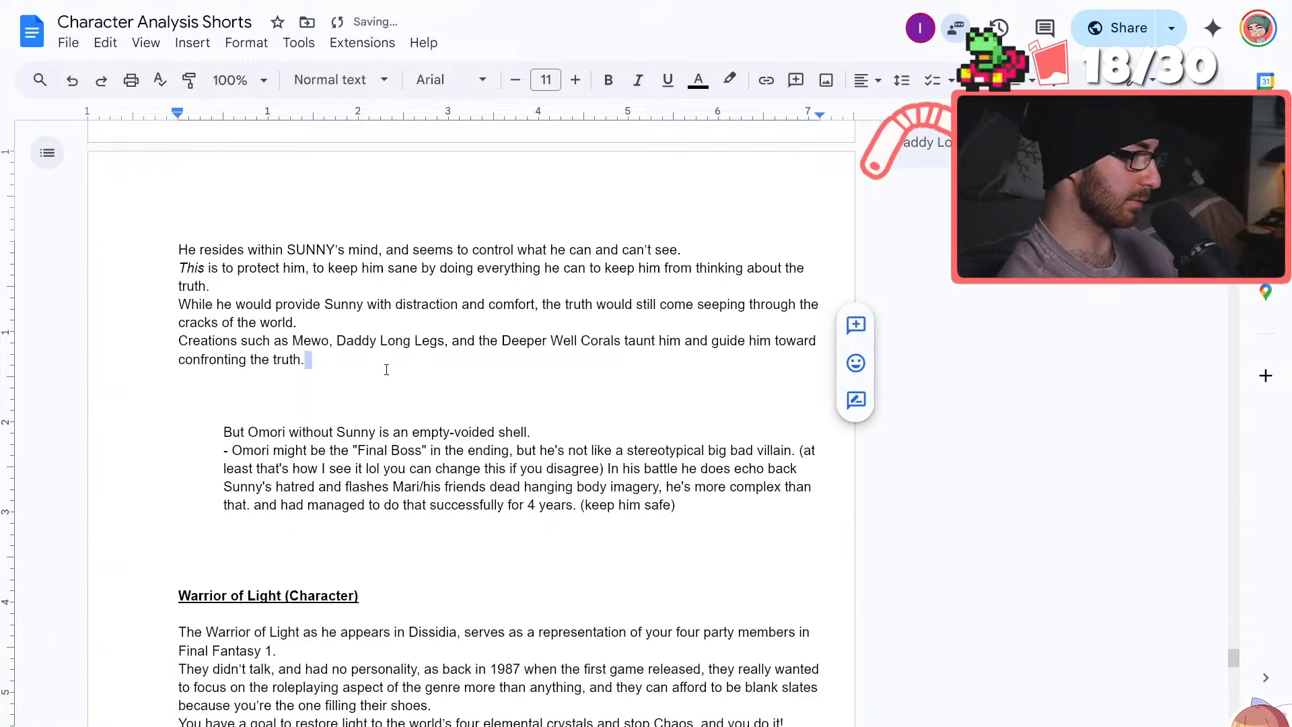
pyautogui.press('Return')
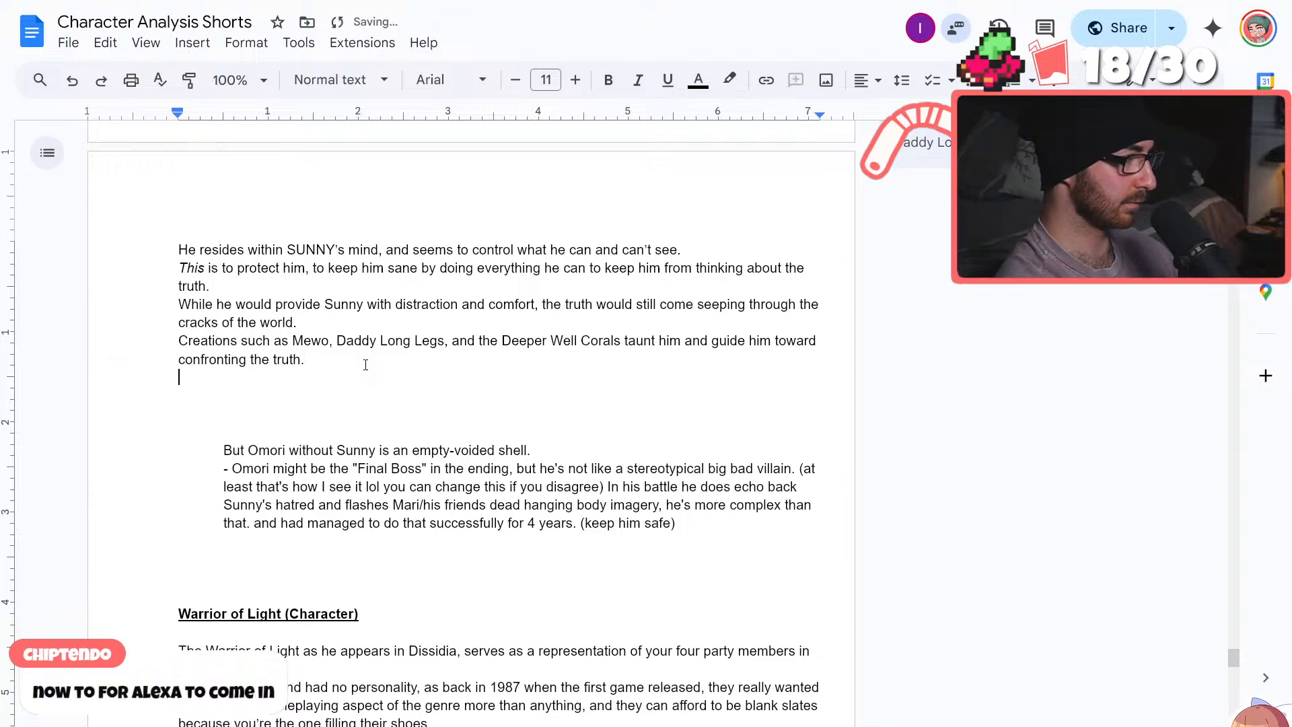
pyautogui.hotkey('ctrl', 'v')
pyautogui.click(214, 369)
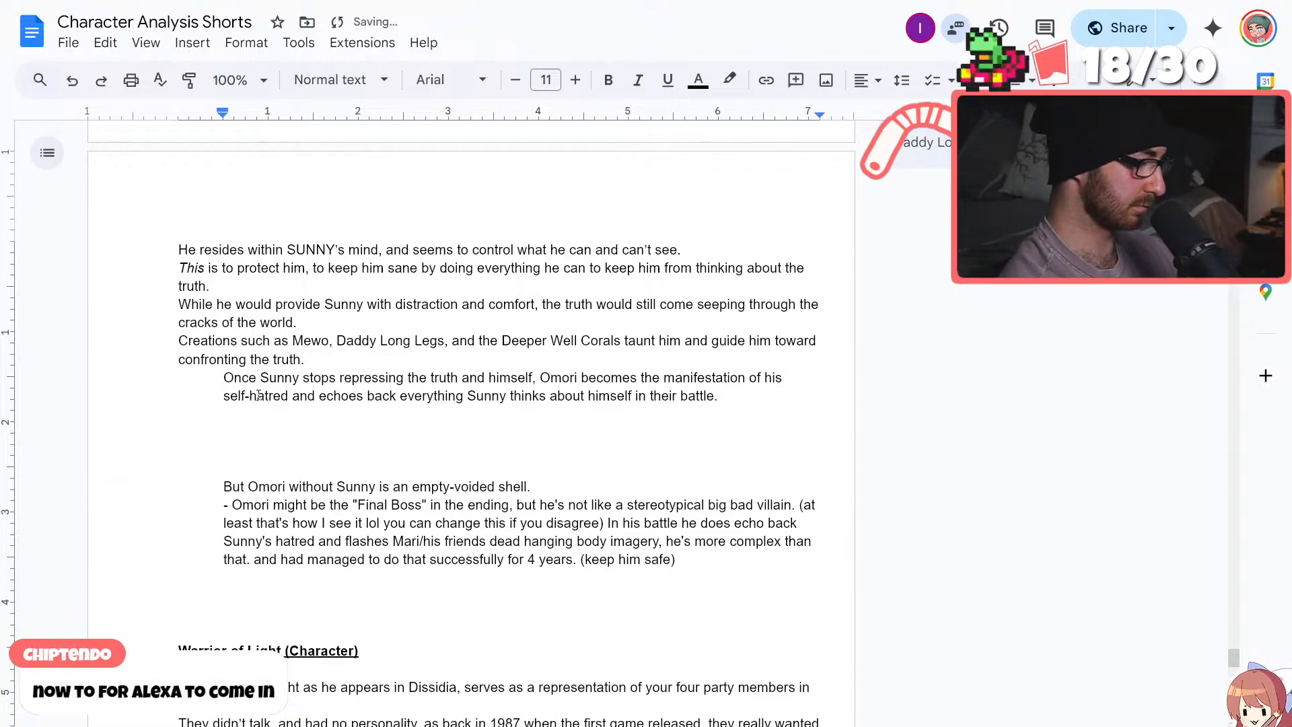
pyautogui.press('BackSpace')
# Put the names SUNNY and OMORI in all capitals in the first half of the "Once Sunny stops repressing" sentence
pyautogui.moveTo(553, 487); pyautogui.dragTo(225, 485)
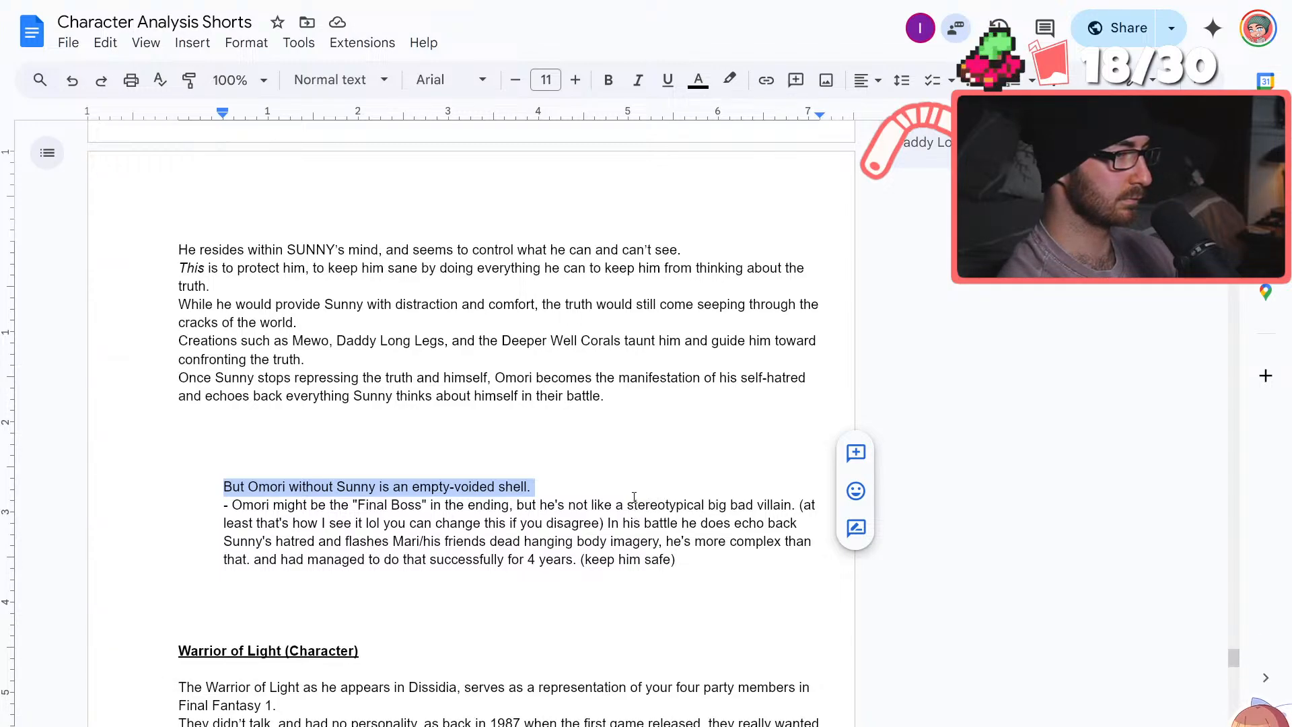
pyautogui.click(569, 486)
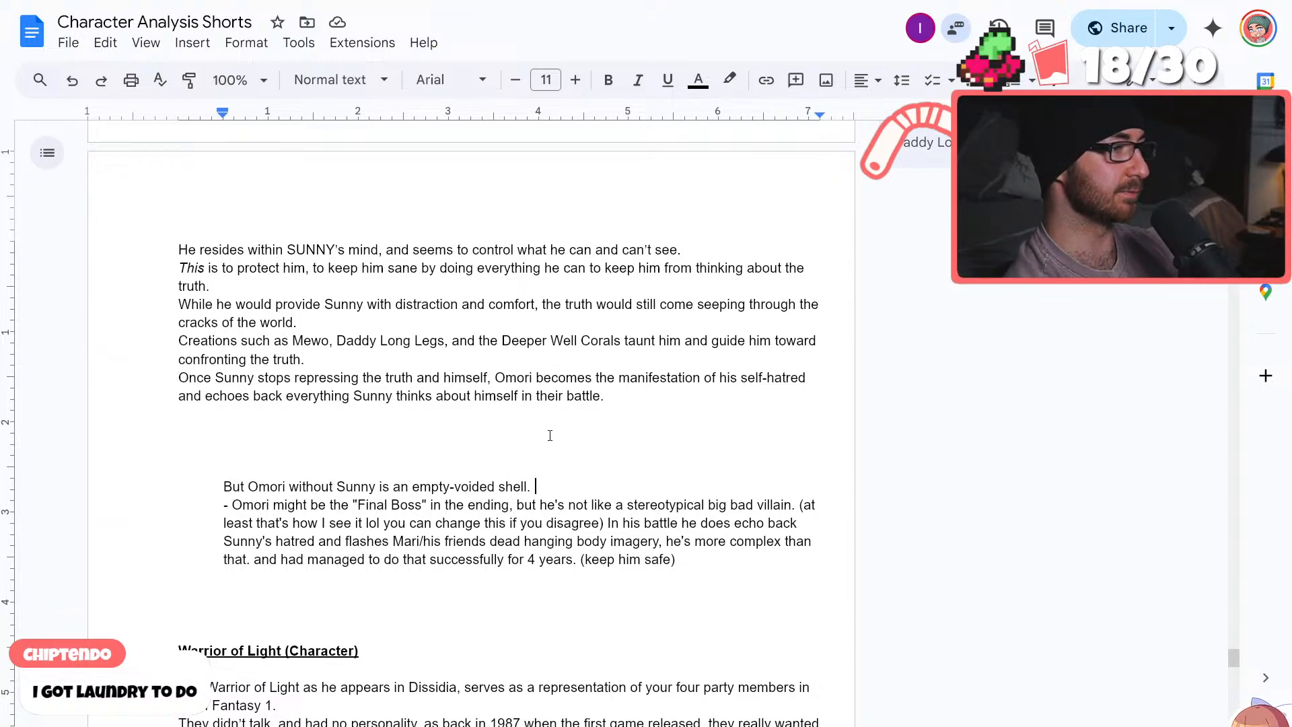
pyautogui.click(253, 377)
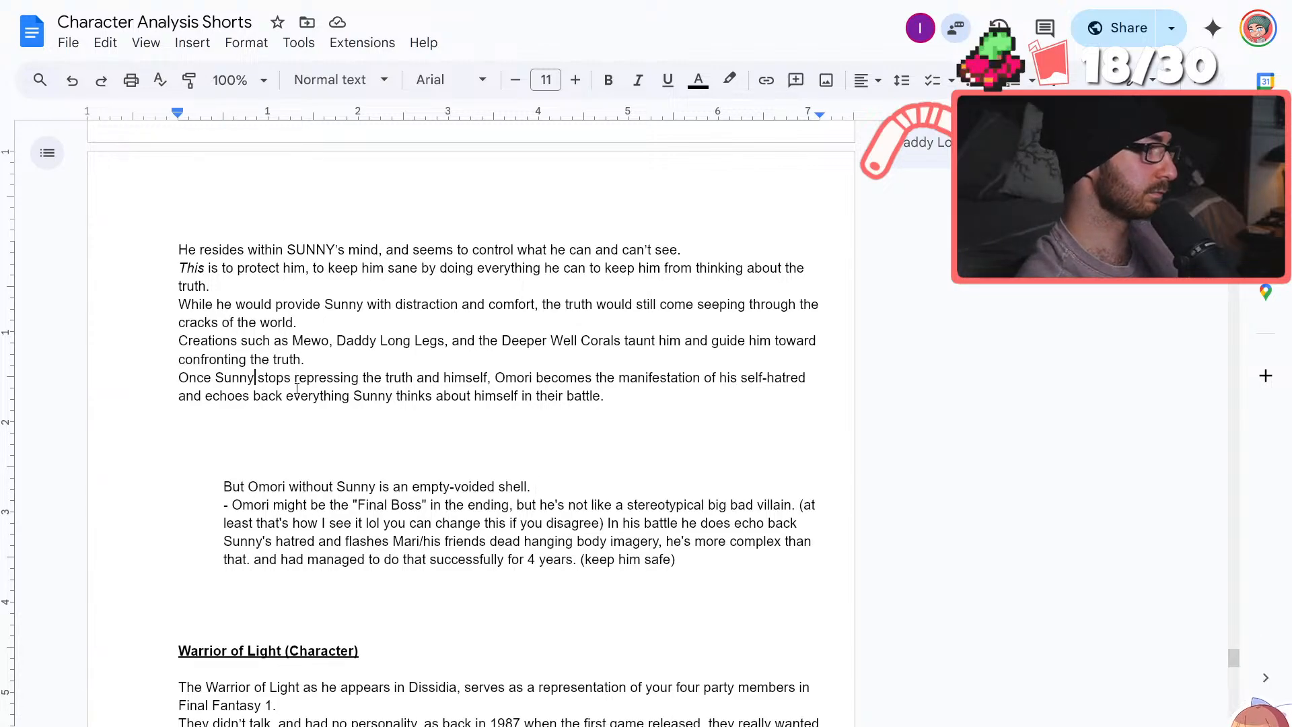
pyautogui.press('BackSpace')
pyautogui.press('BackSpace')
pyautogui.press('BackSpace')
pyautogui.press('BackSpace')
pyautogui.write('UNNY')
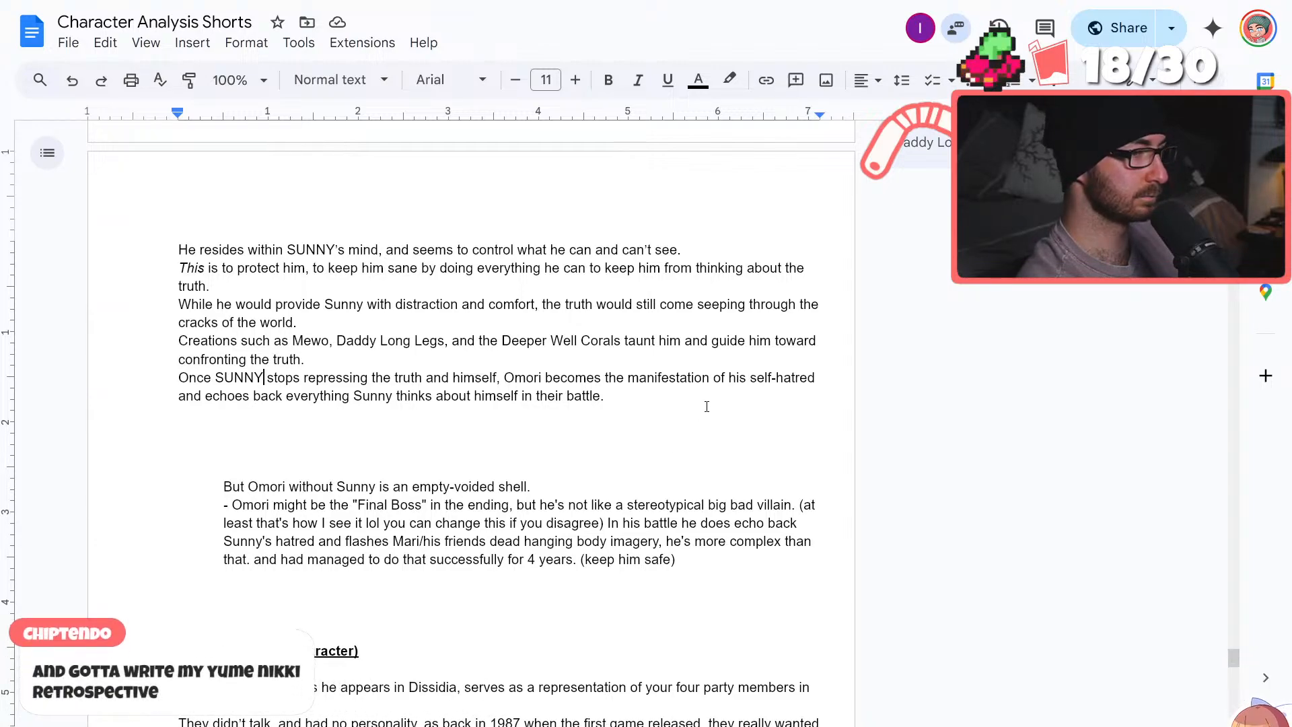
pyautogui.click(547, 374)
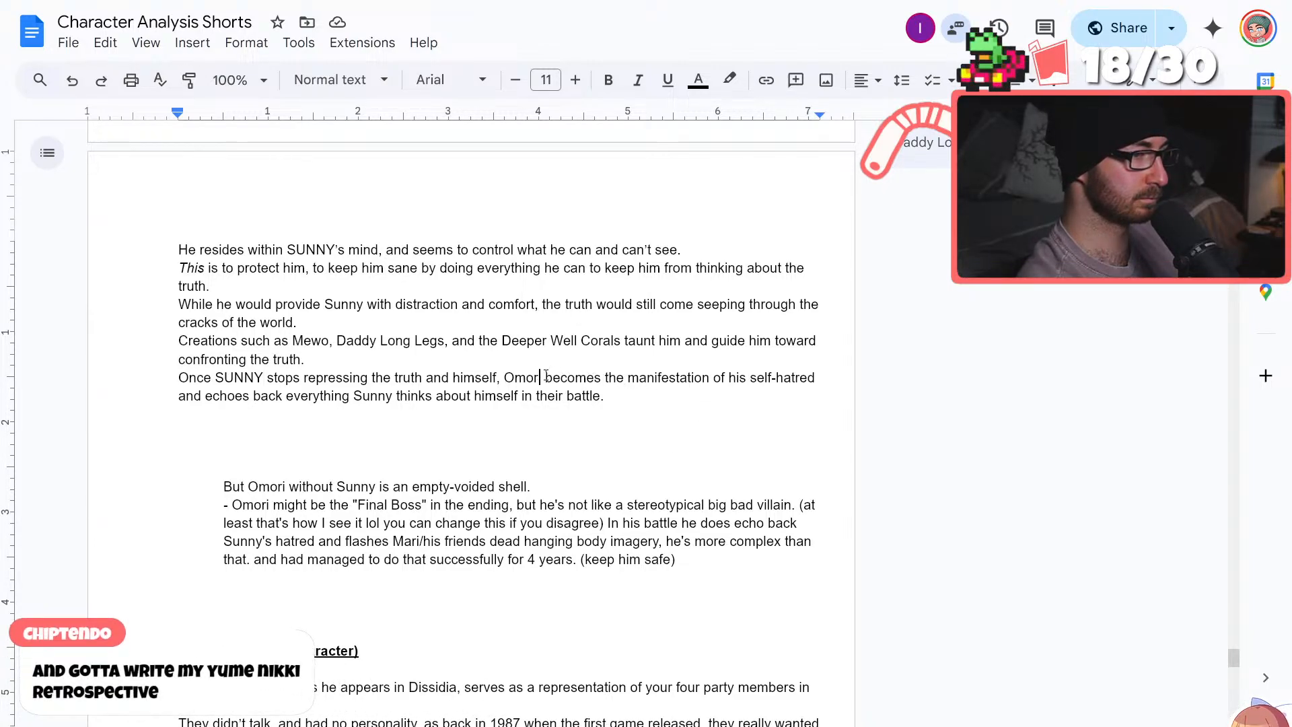
pyautogui.press('BackSpace')
pyautogui.press('BackSpace')
pyautogui.press('BackSpace')
pyautogui.press('BackSpace')
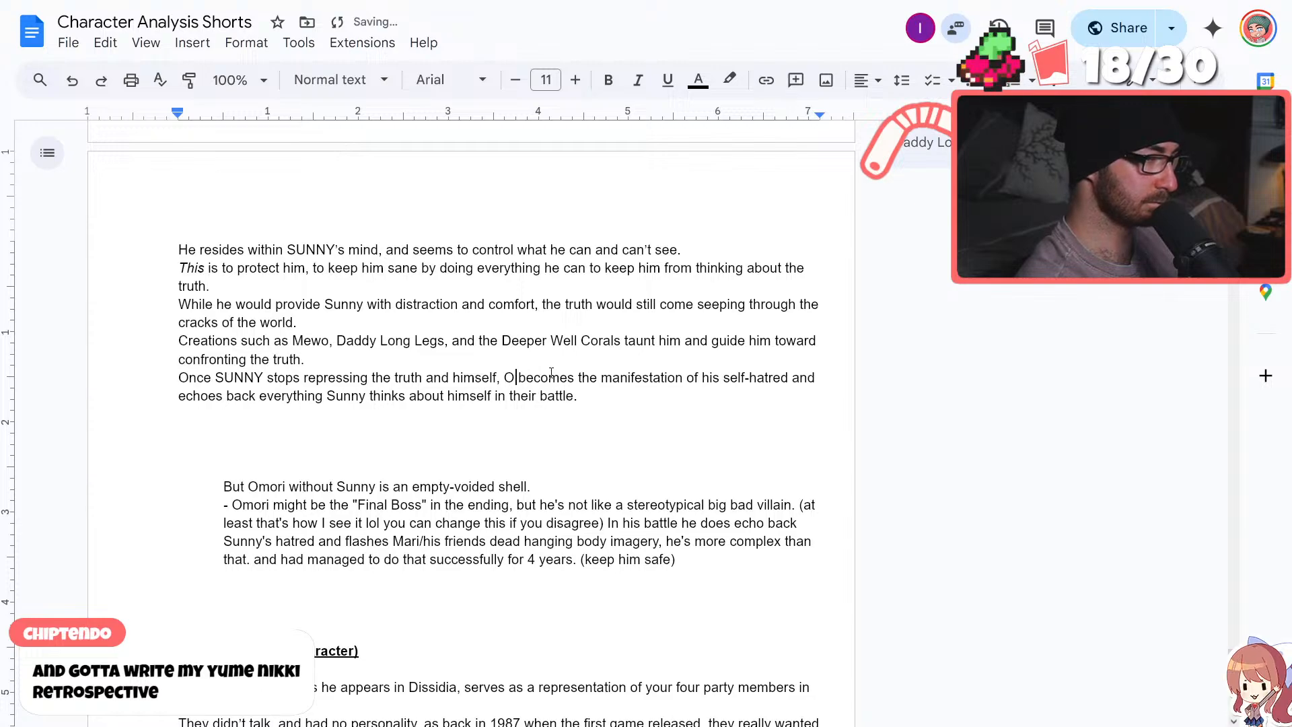
pyautogui.write('MORI')
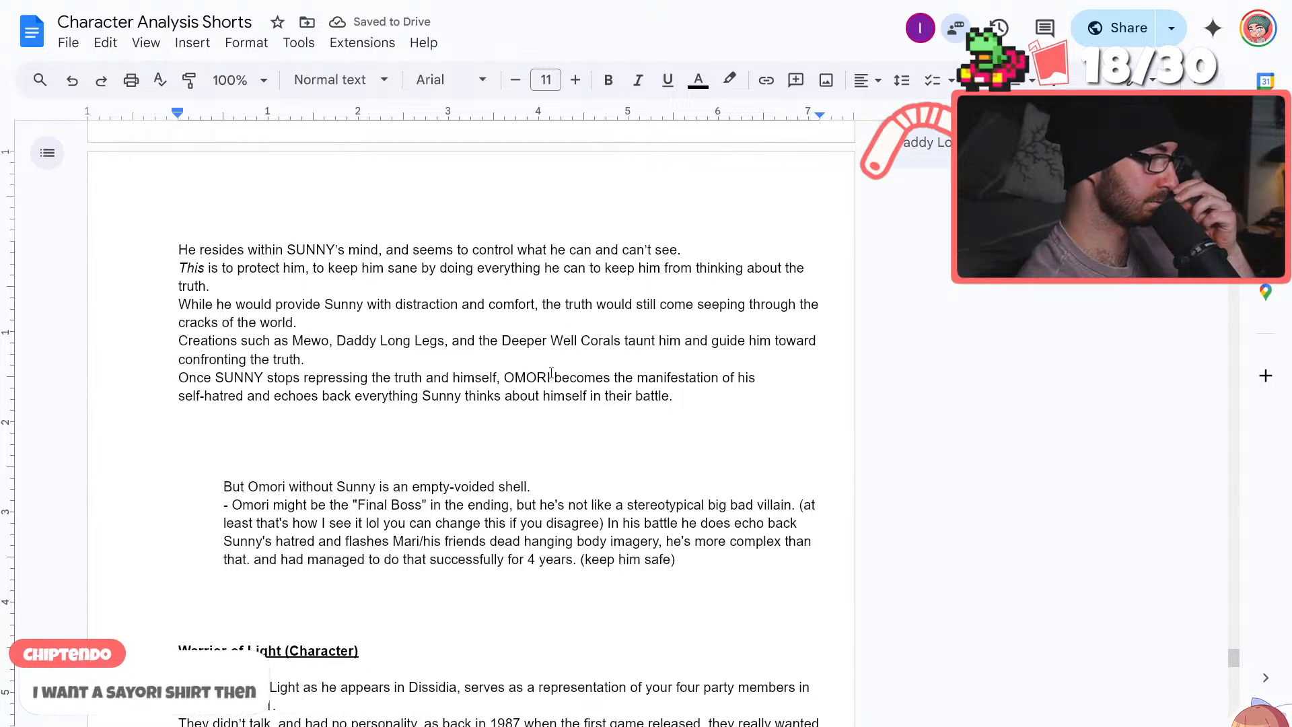
# Capitalize the second SUNNY in that sentence and cut "in their battle" so it ends at "thinks about himself."
pyautogui.click(458, 395)
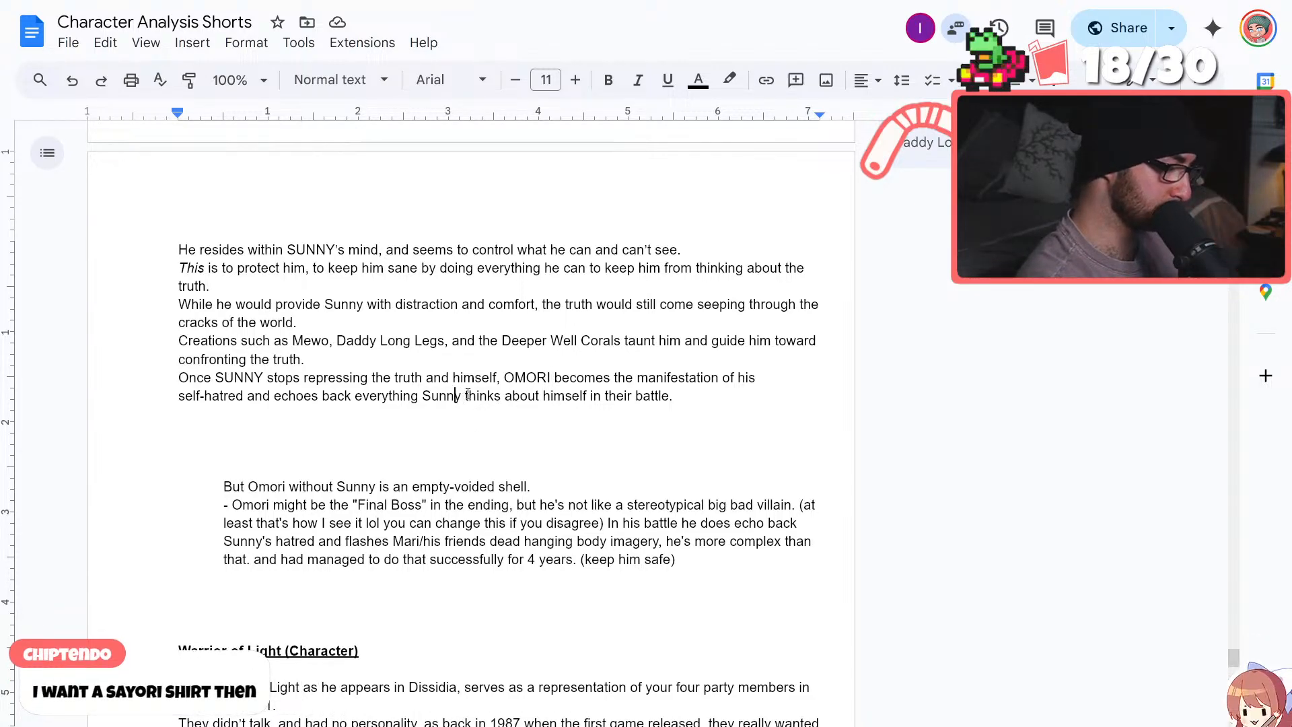
pyautogui.press('BackSpace')
pyautogui.press('BackSpace')
pyautogui.press('BackSpace')
pyautogui.press('BackSpace')
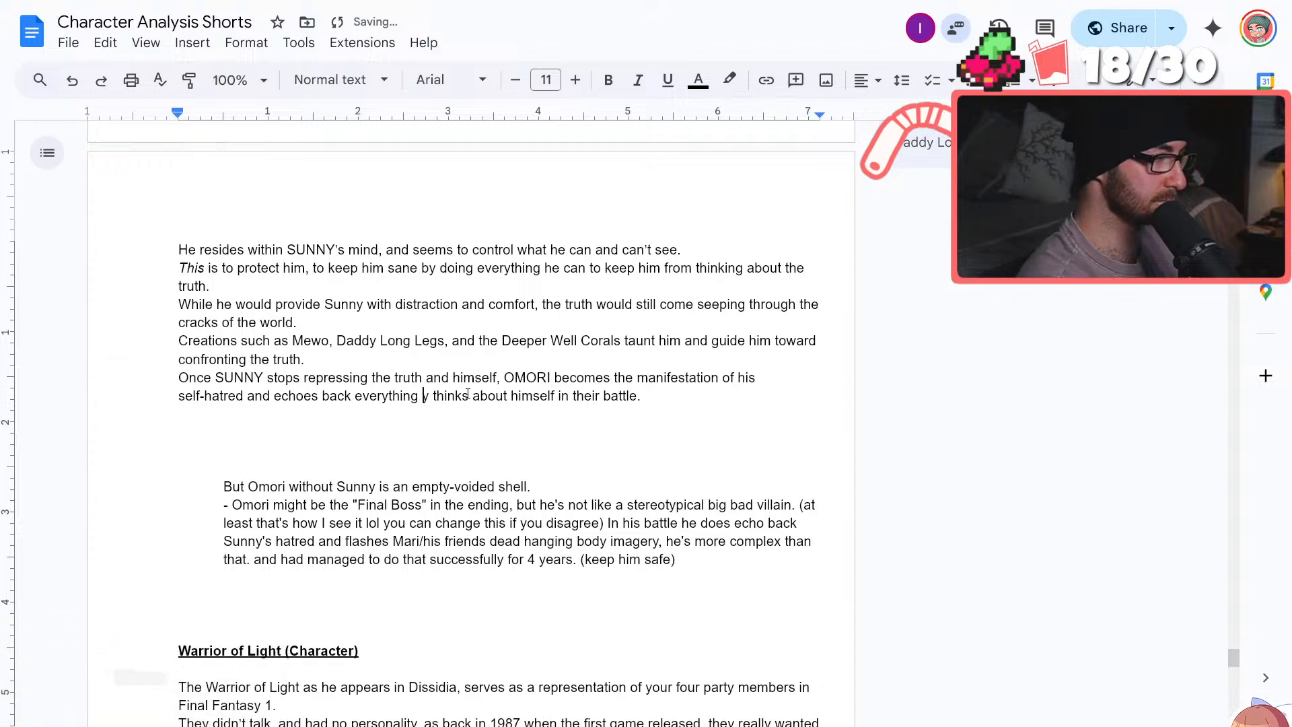
pyautogui.press('BackSpace')
pyautogui.write('SUNNY')
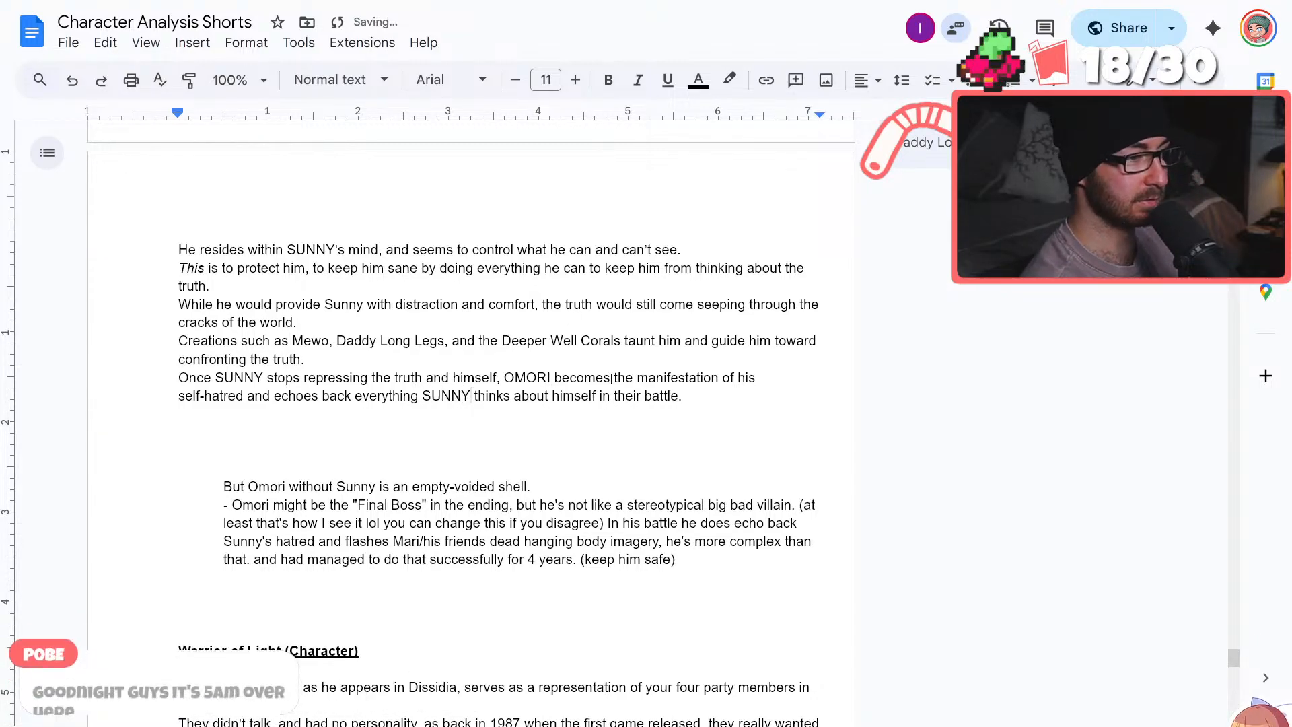
pyautogui.click(681, 398)
pyautogui.moveTo(681, 402); pyautogui.dragTo(597, 400)
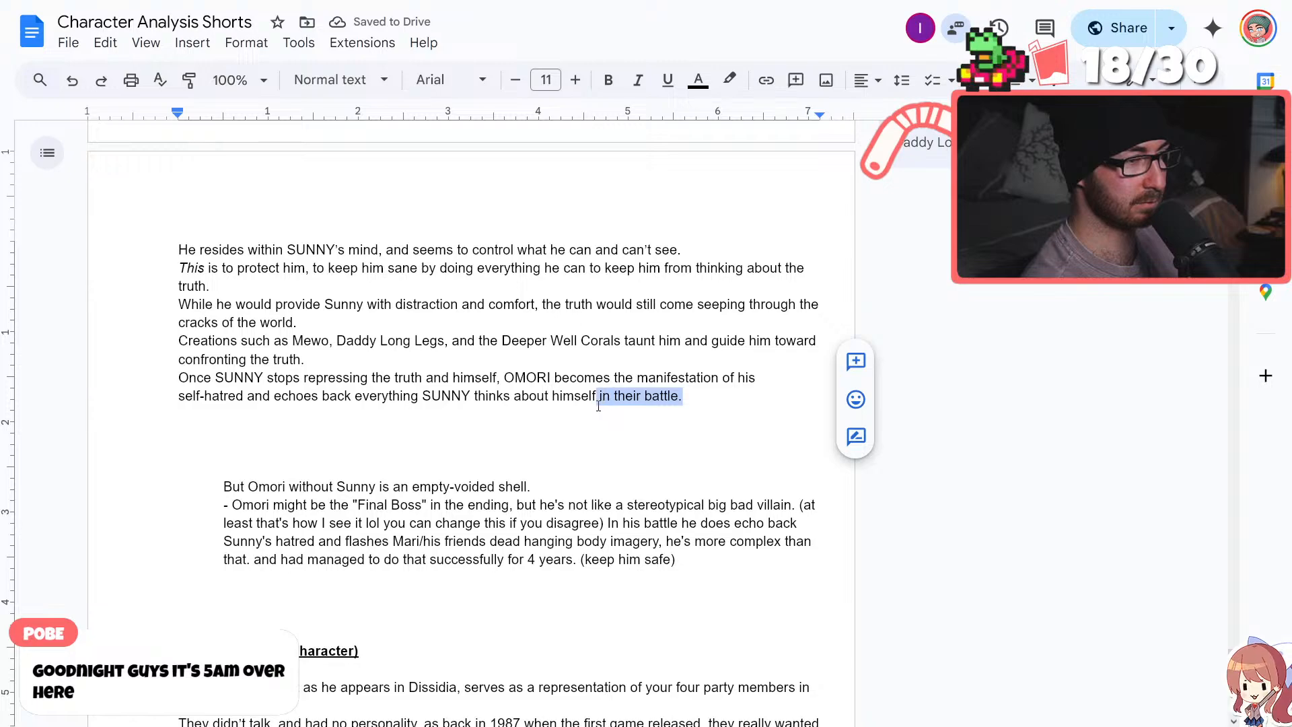
pyautogui.press('BackSpace')
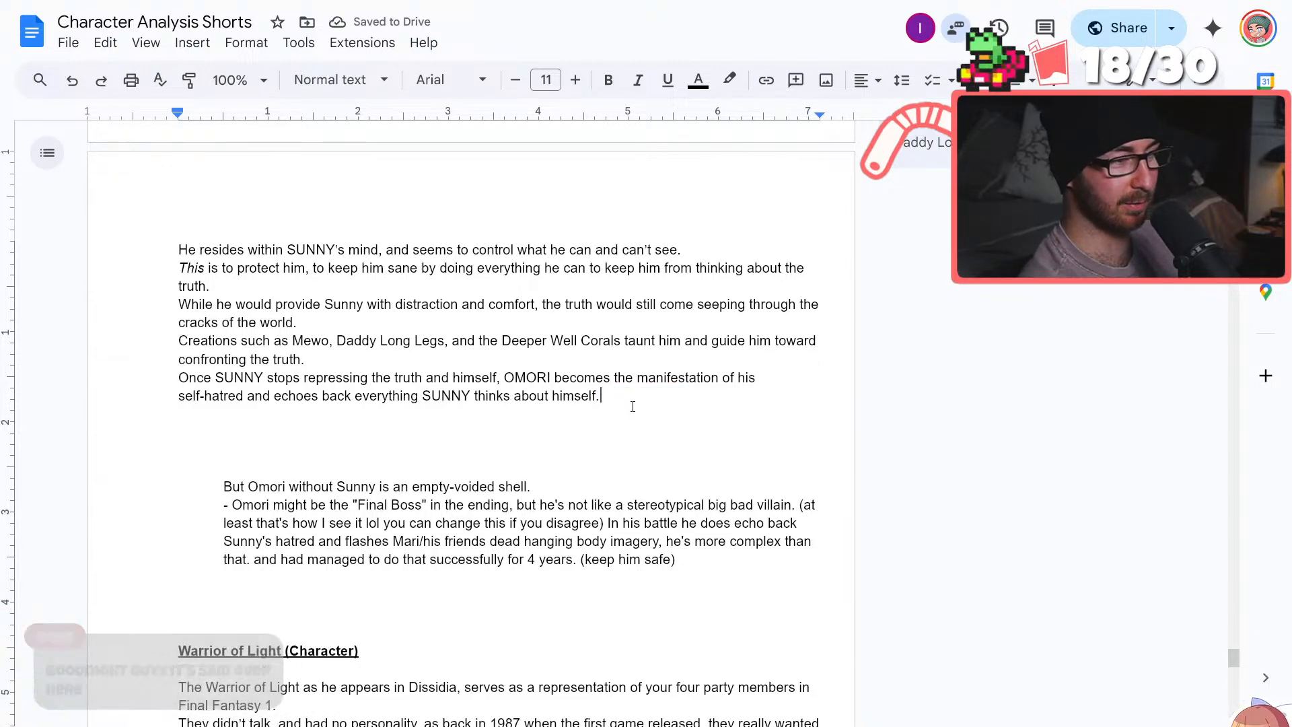
# Add the line "OMORI might be the “Final Boss”, but he's not a stereotypical big bad villain." below the self-hatred sentence
pyautogui.scroll(-2, 641, 398)
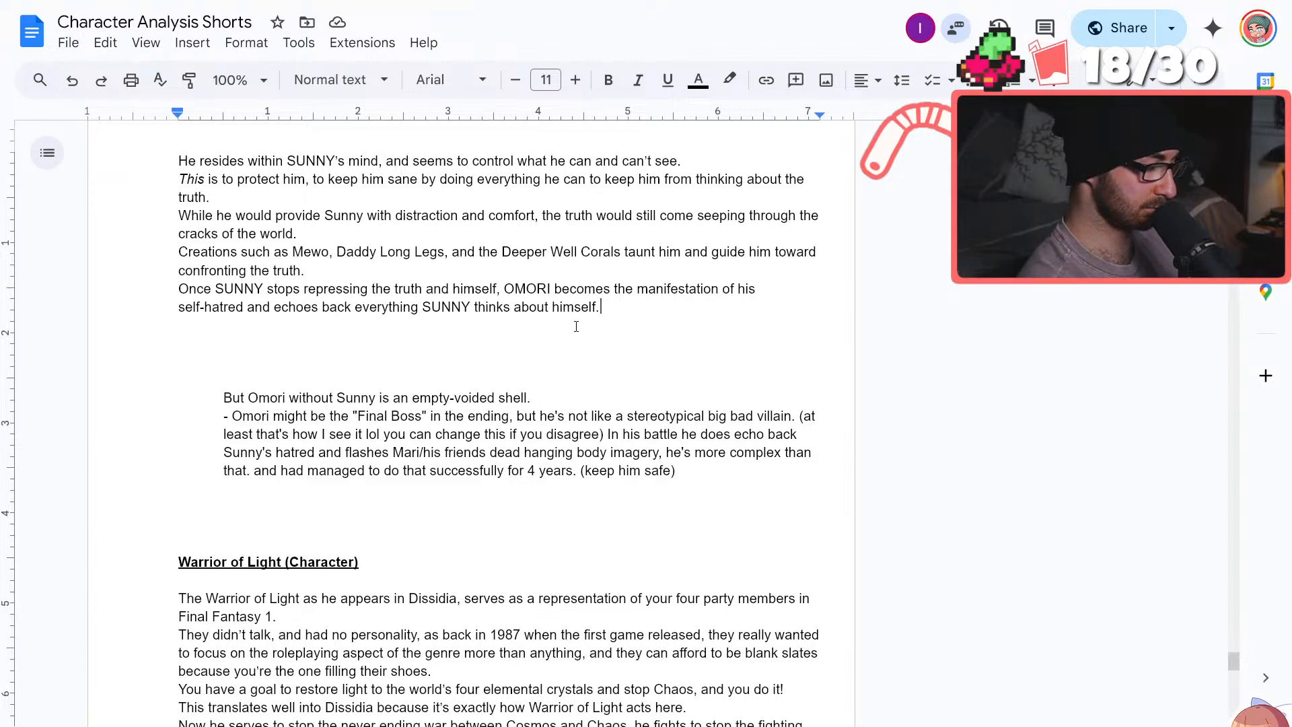
pyautogui.press('Return')
pyautogui.write('OMRO')
pyautogui.press('BackSpace')
pyautogui.press('BackSpace')
pyautogui.press('BackSpace')
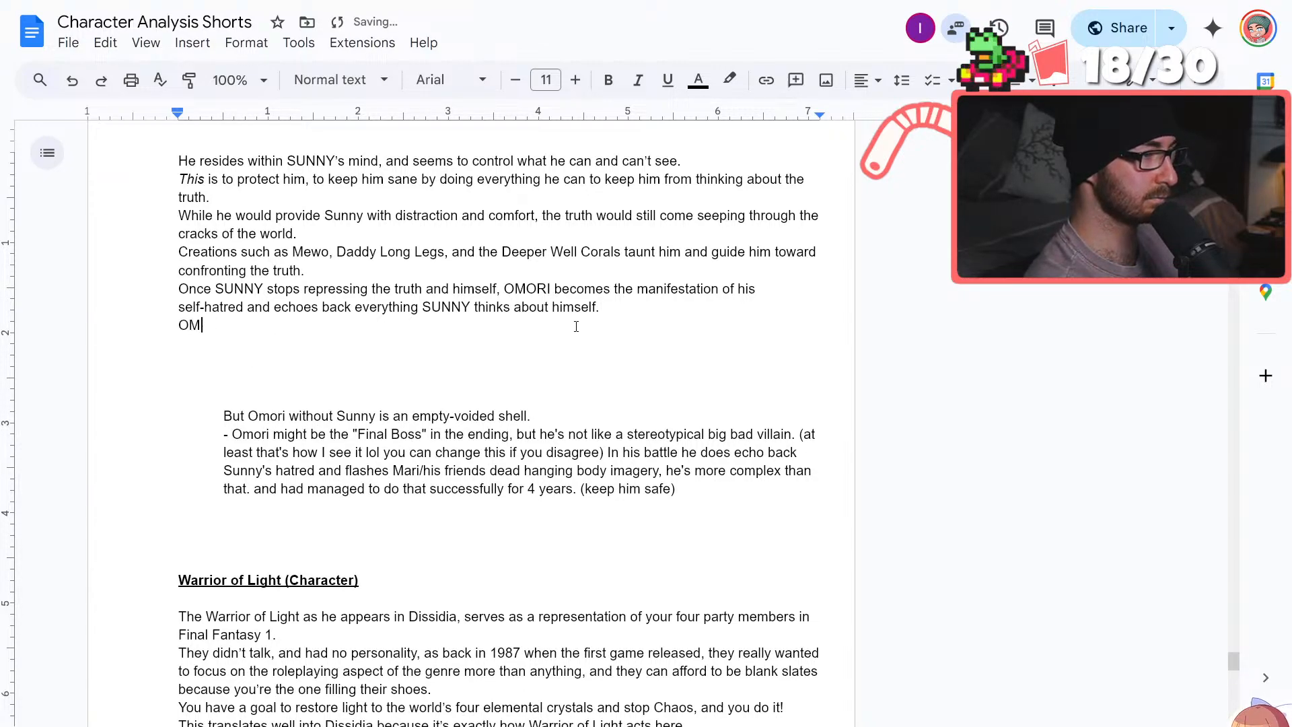
pyautogui.write('MORI mig')
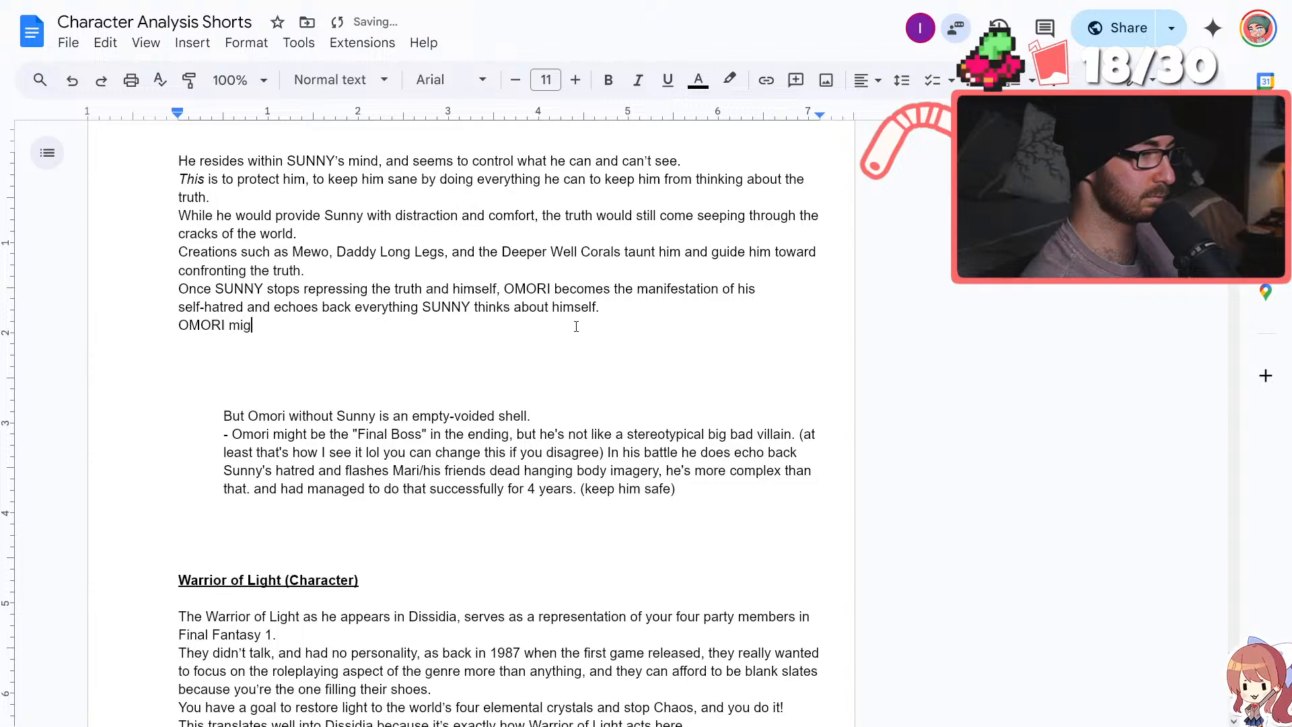
pyautogui.write('ht be the "Final')
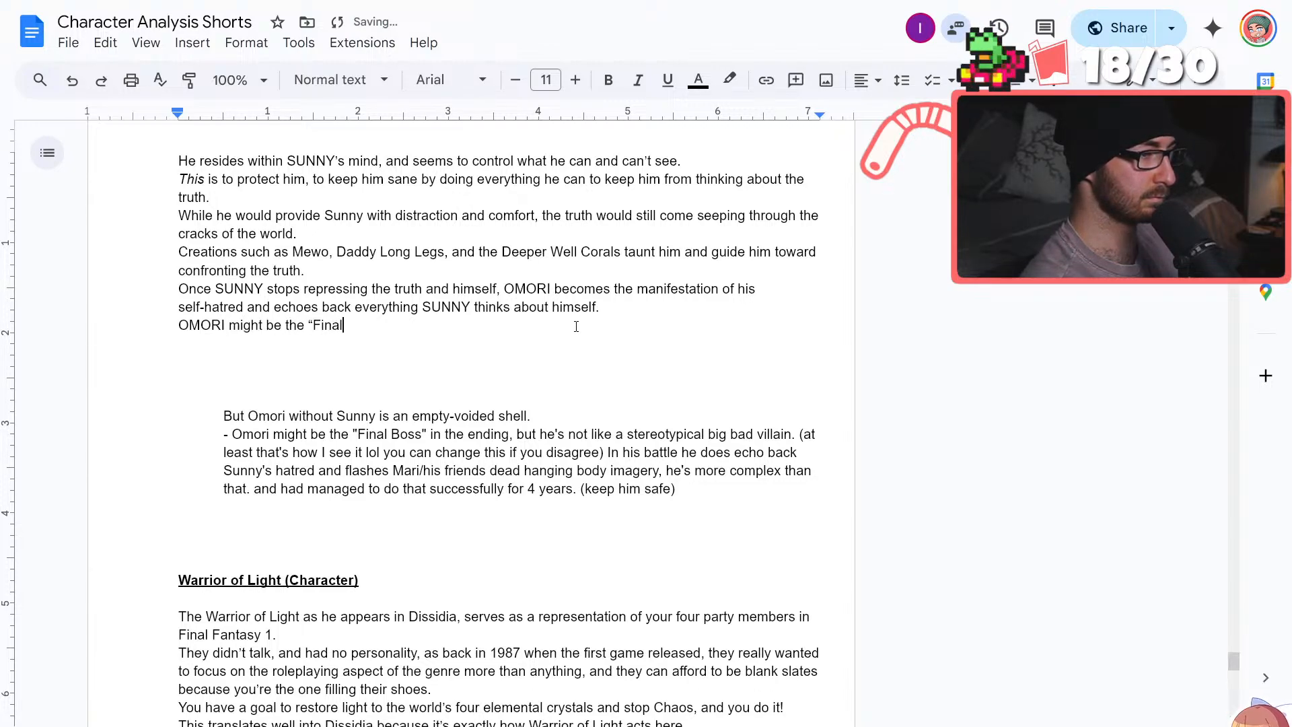
pyautogui.write(' Boss",')
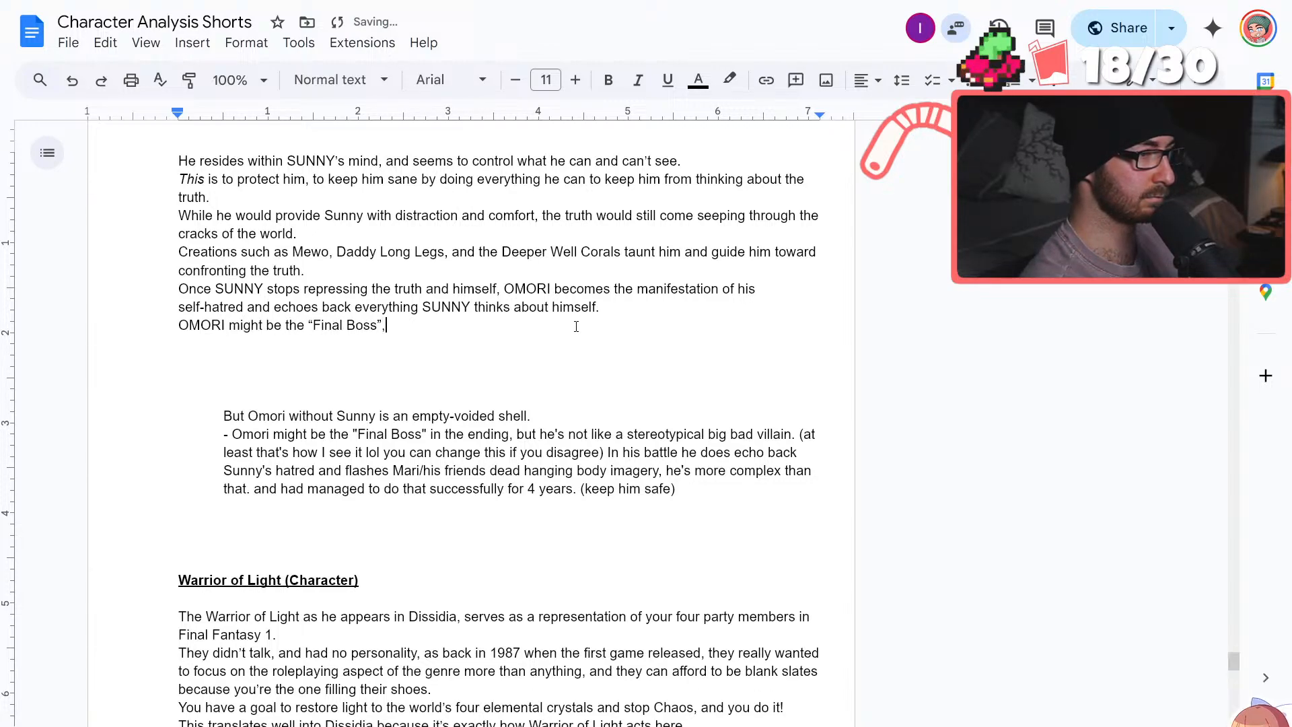
pyautogui.write(" but he's not")
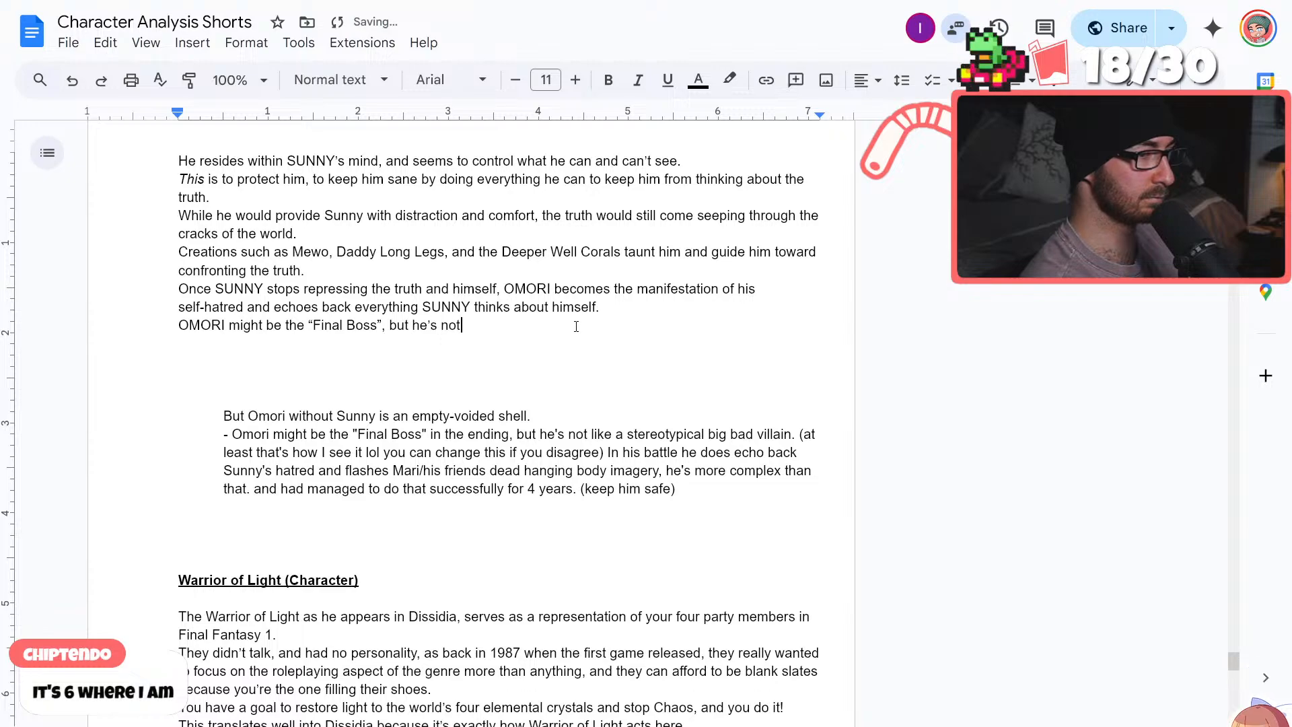
pyautogui.write(' a stereo')
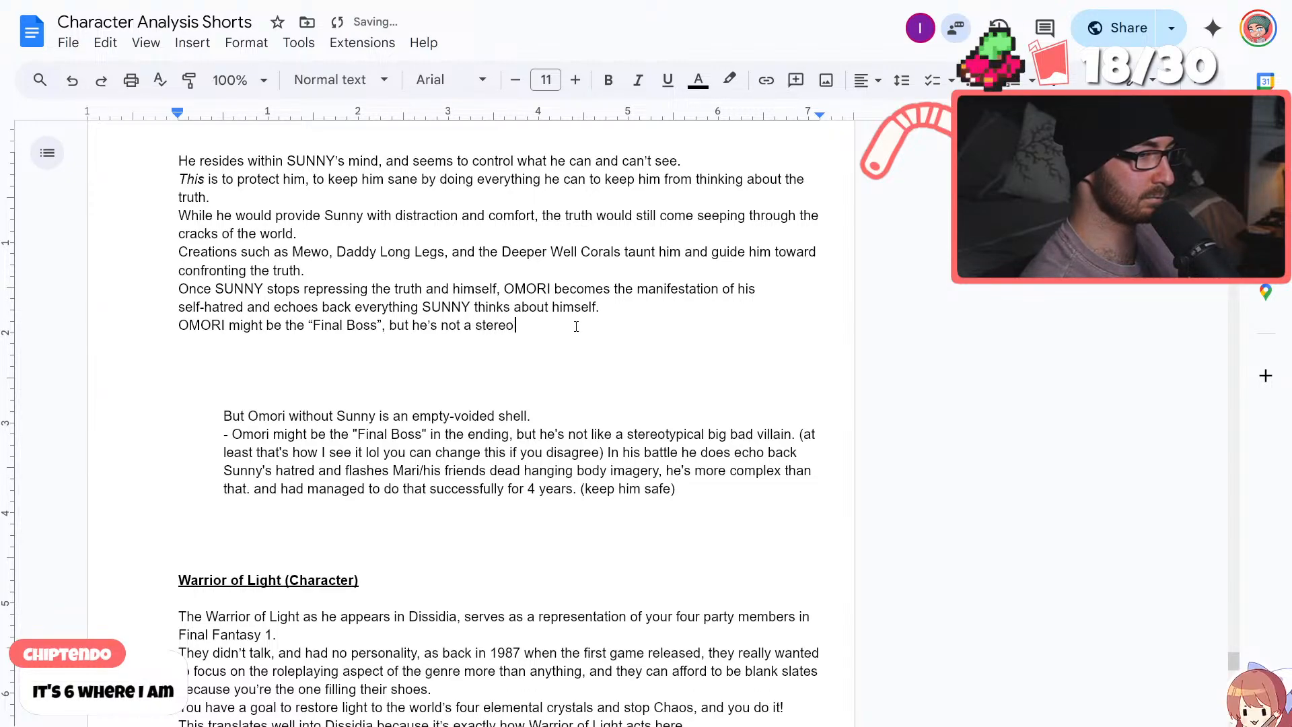
pyautogui.write('typical big ba')
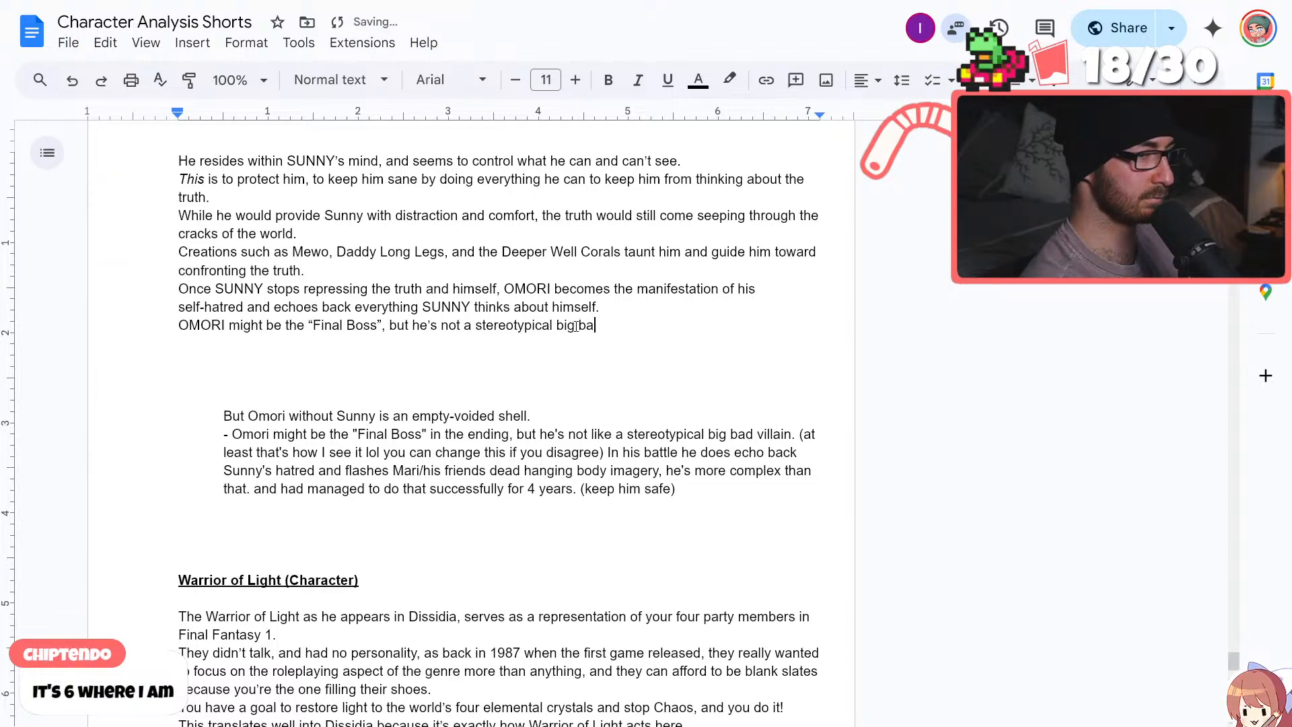
pyautogui.write('d villain.')
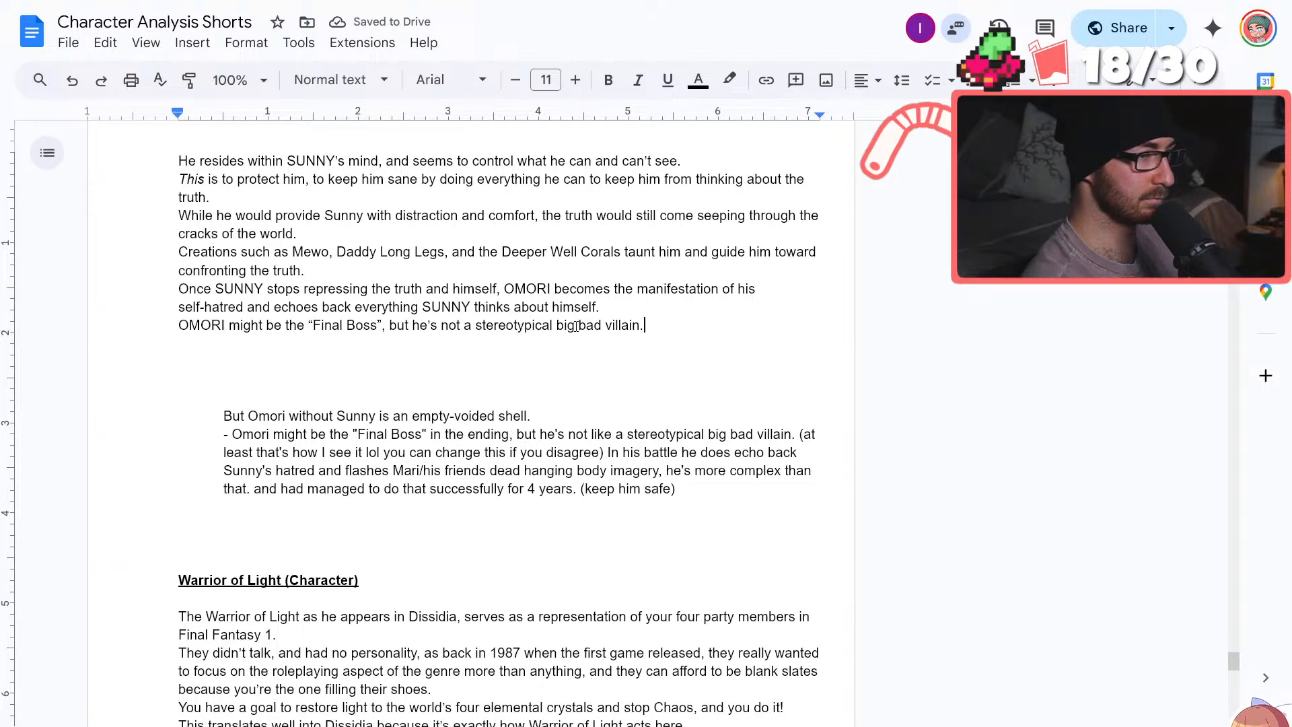
# Start an empty line below the "Final Boss" sentence and reword its "a stereotypical" to "your stereotypical"
pyautogui.press('Return')
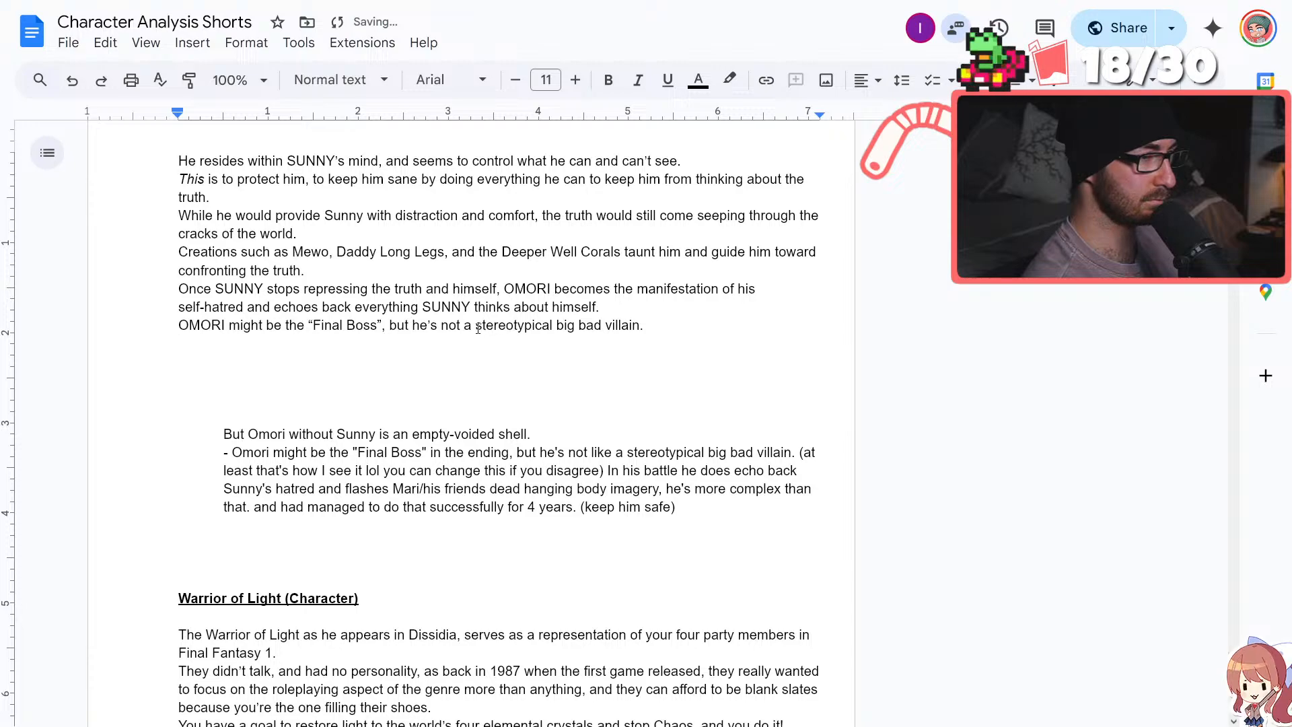
pyautogui.click(478, 328)
pyautogui.press('BackSpace')
pyautogui.write('your')
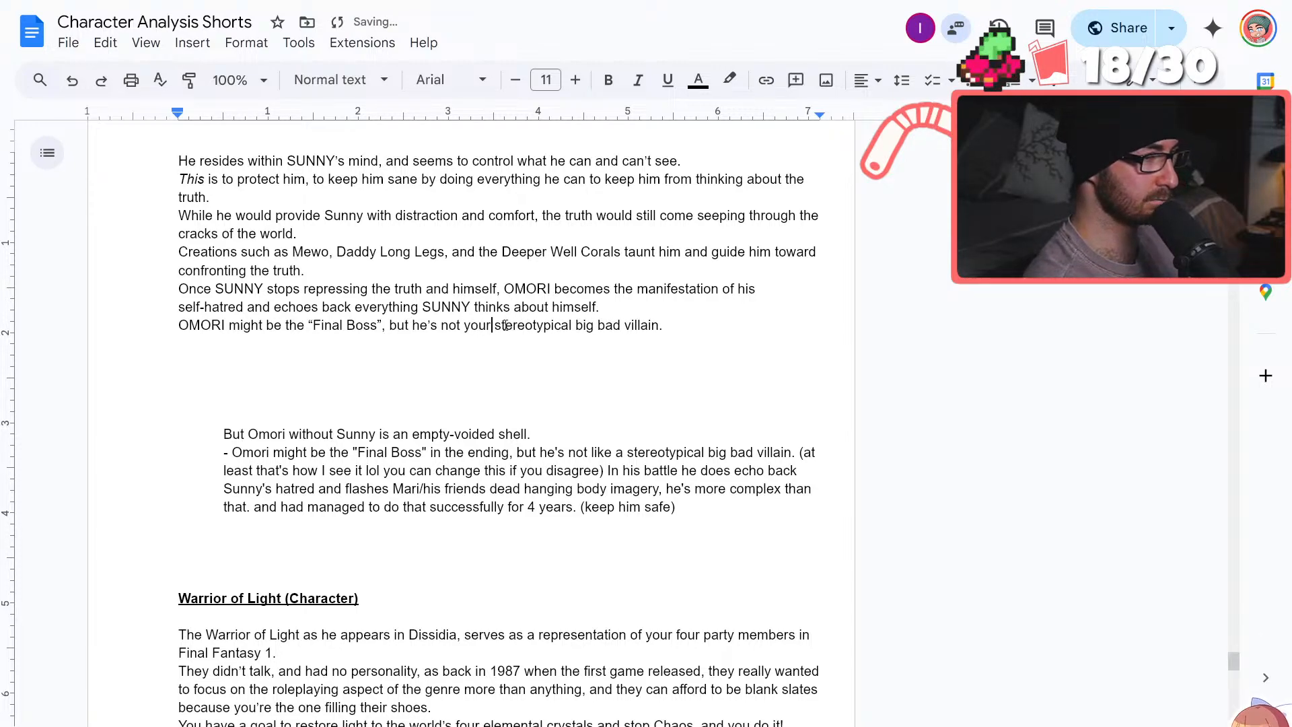
pyautogui.click(495, 347)
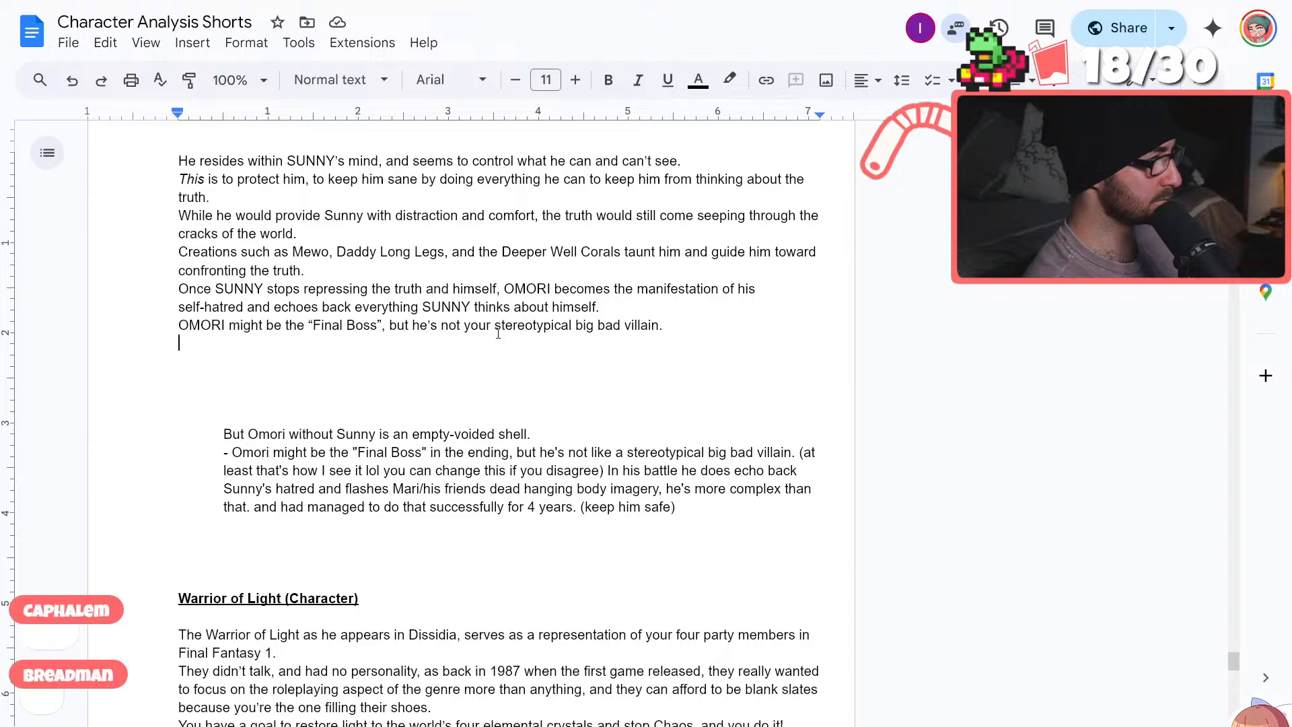
# Review the earlier KEL and MARI scripts and the opening of the OMORI script
pyautogui.scroll(15, 615, 340)
pyautogui.scroll(9, 615, 340)
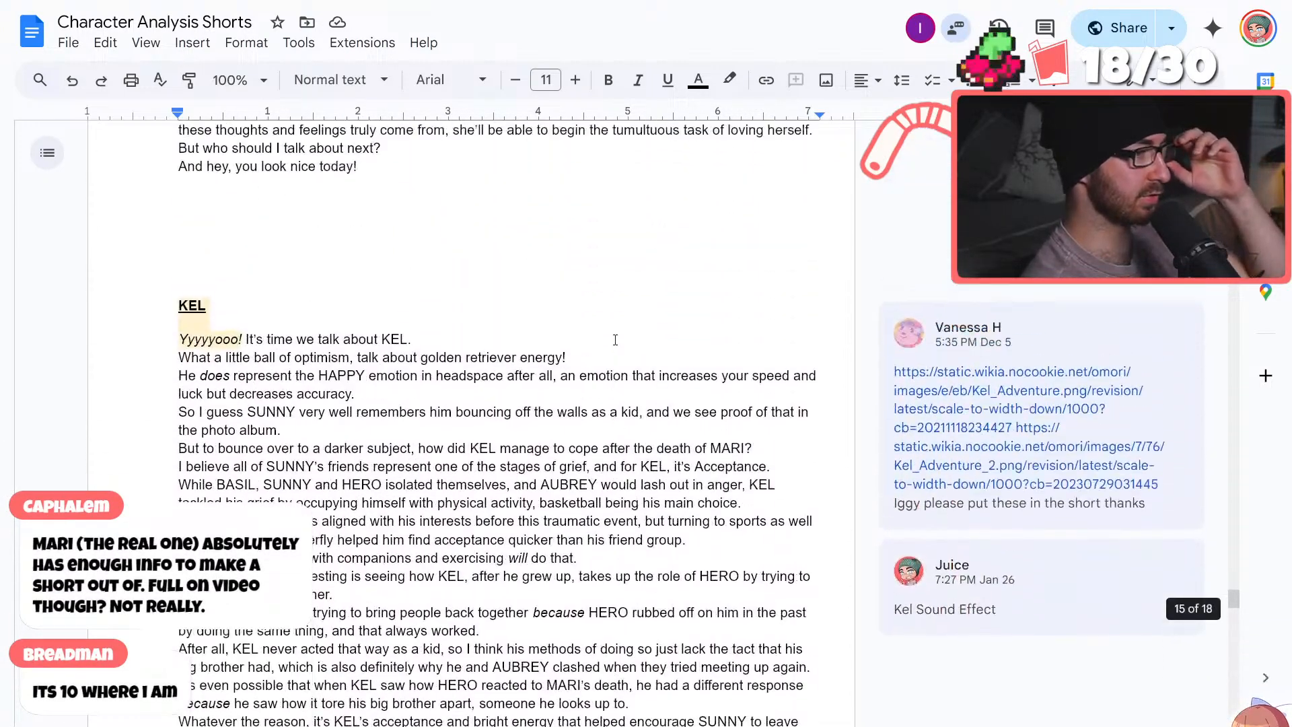
pyautogui.scroll(-16, 609, 344)
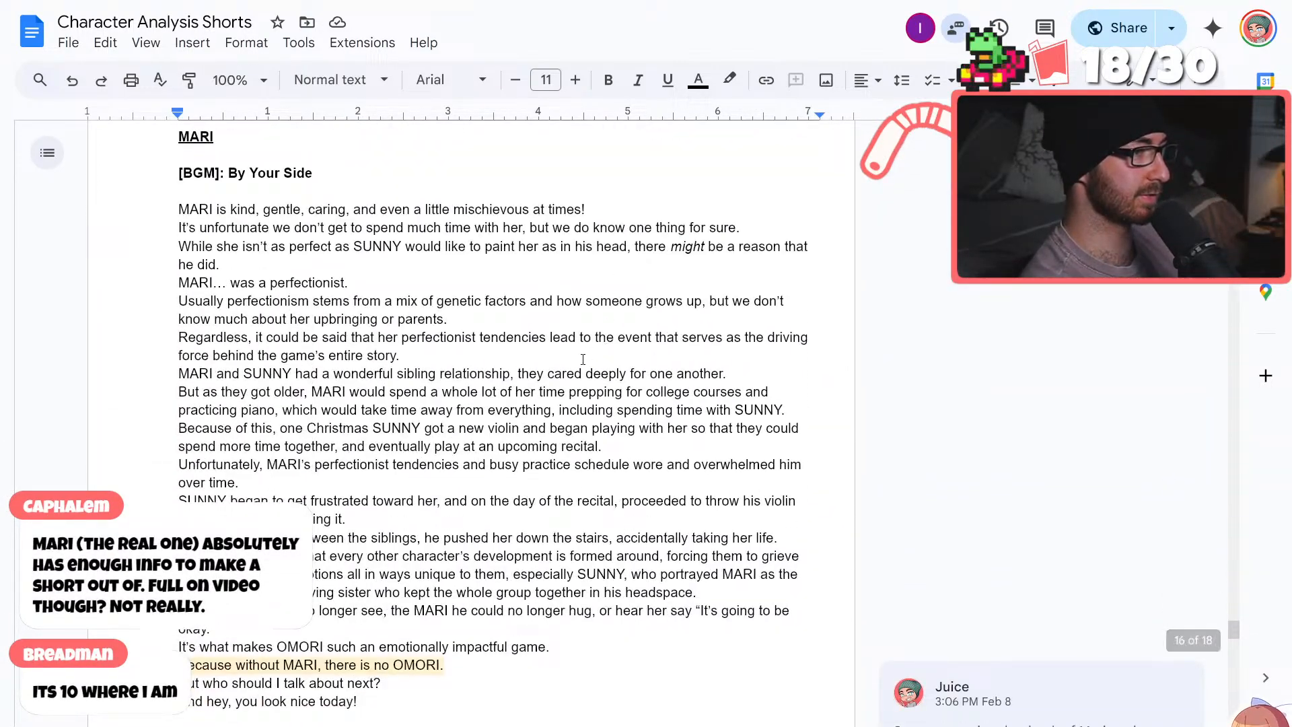
pyautogui.scroll(-1, 585, 357)
pyautogui.scroll(1, 571, 361)
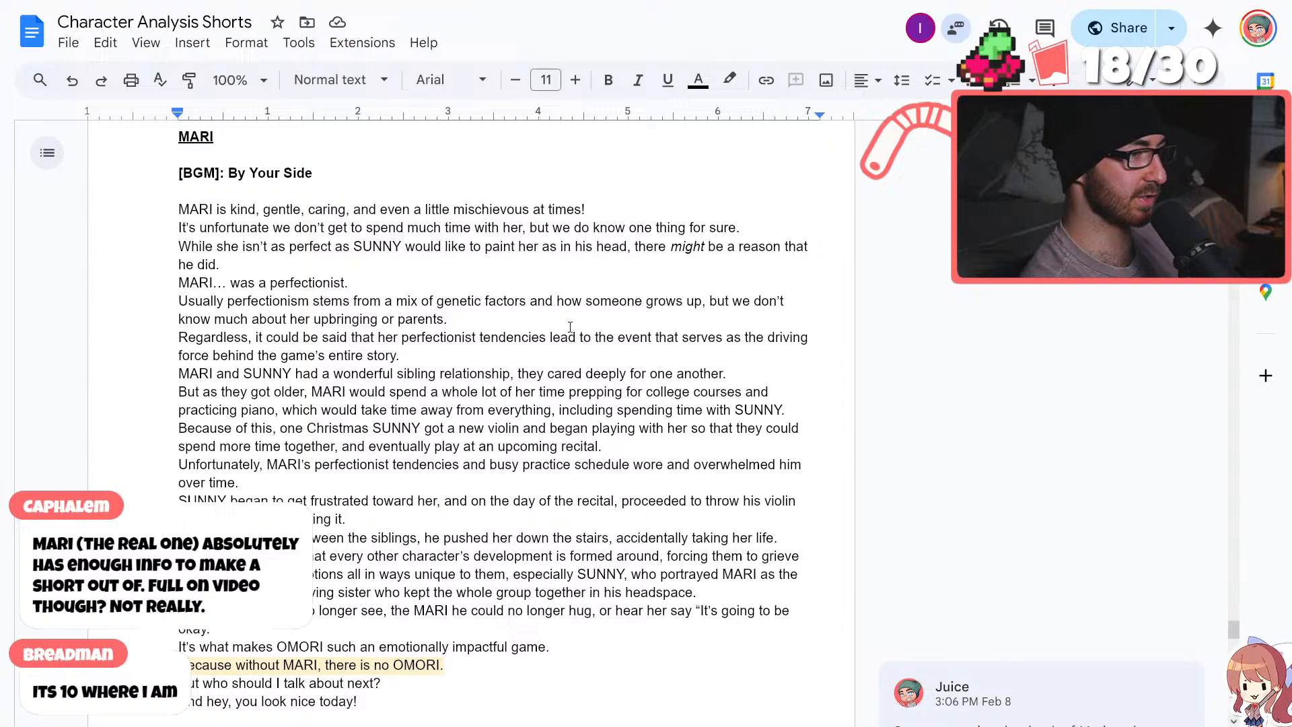
pyautogui.scroll(-5, 539, 369)
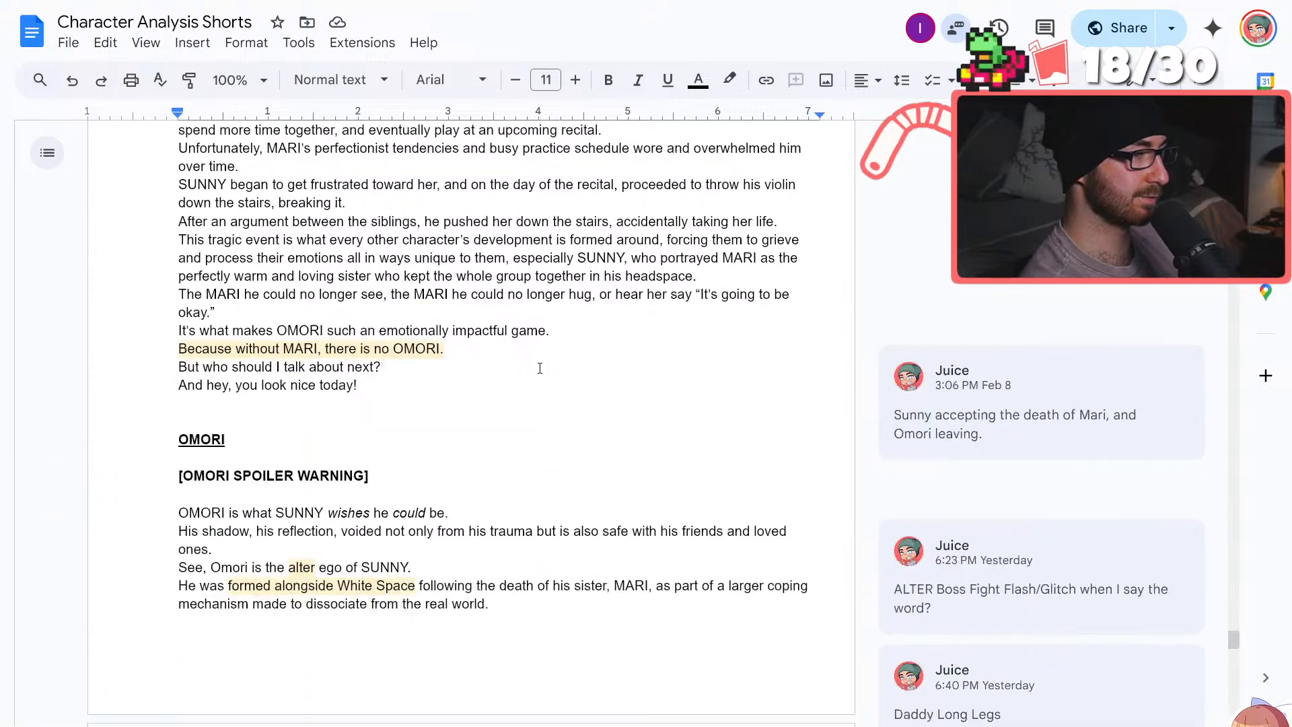
# Reread the finished KEL script, from its discussion of his coping with MARI's death through to the closing lines
pyautogui.scroll(5, 540, 369)
pyautogui.scroll(11, 540, 369)
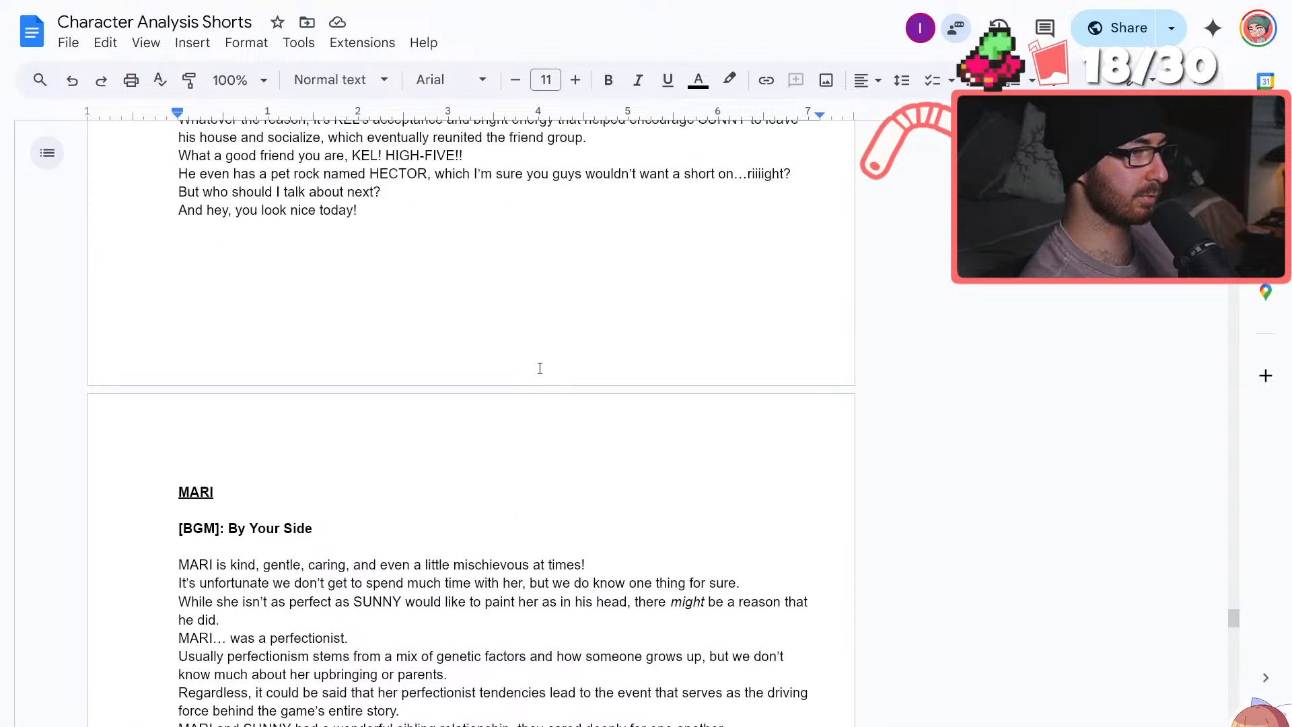
pyautogui.scroll(-3, 539, 369)
pyautogui.scroll(1, 539, 369)
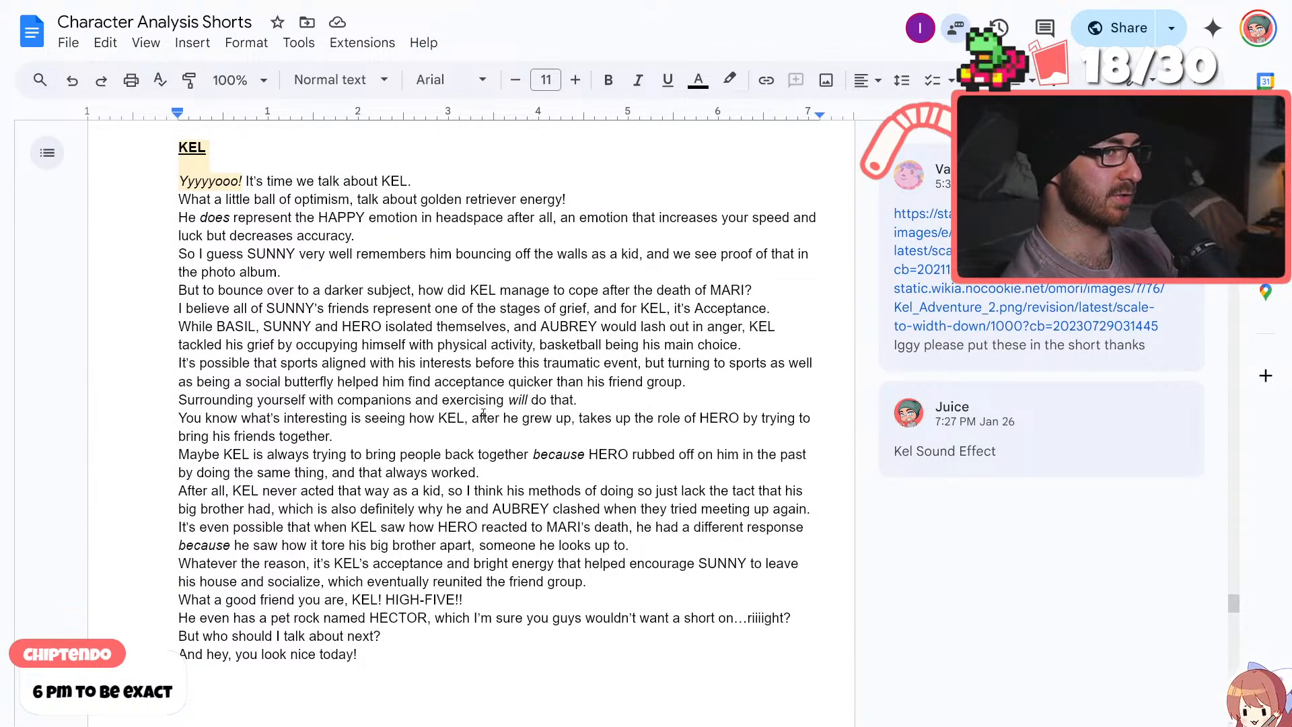
pyautogui.scroll(-1, 483, 412)
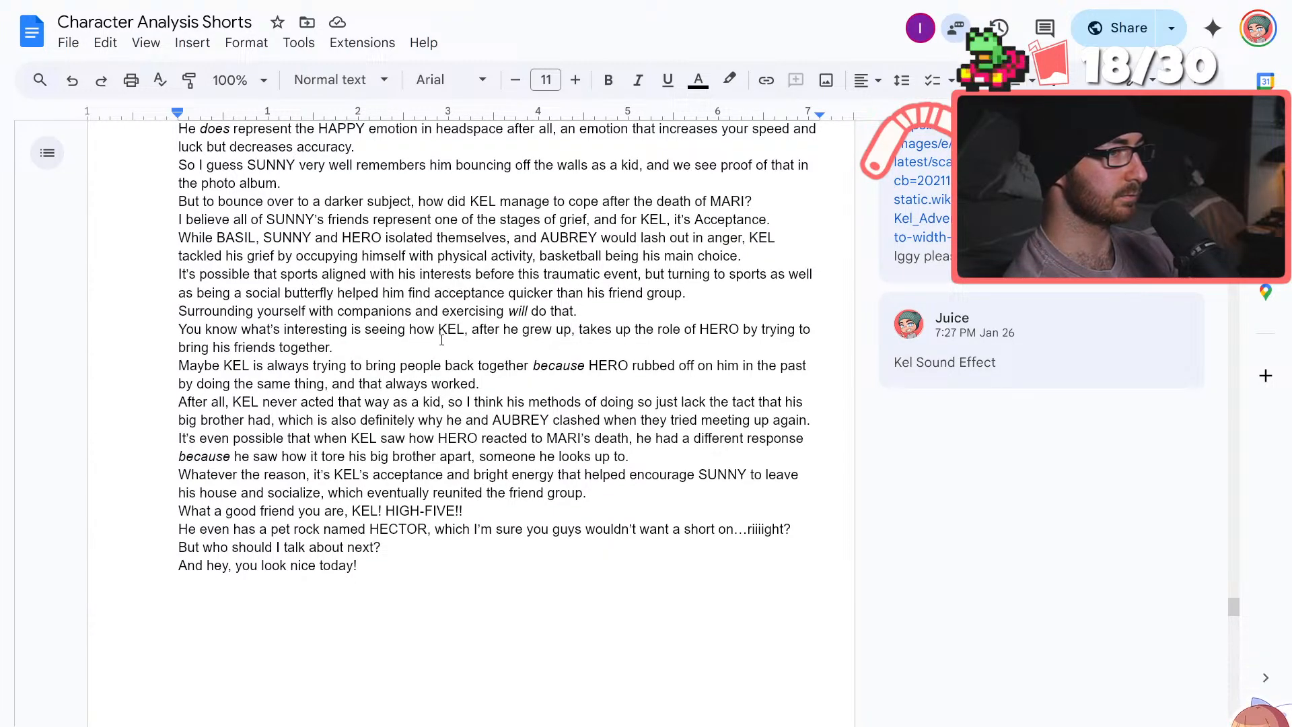
pyautogui.scroll(1, 416, 402)
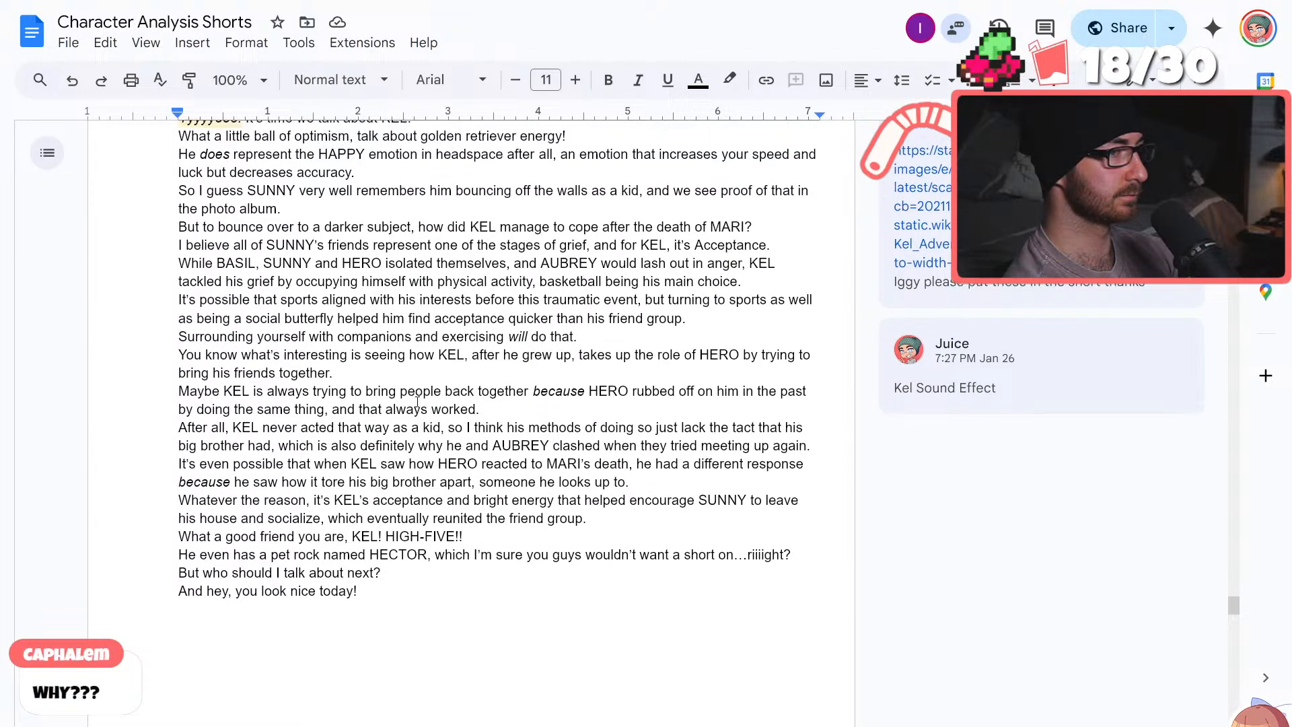
pyautogui.scroll(-1, 415, 402)
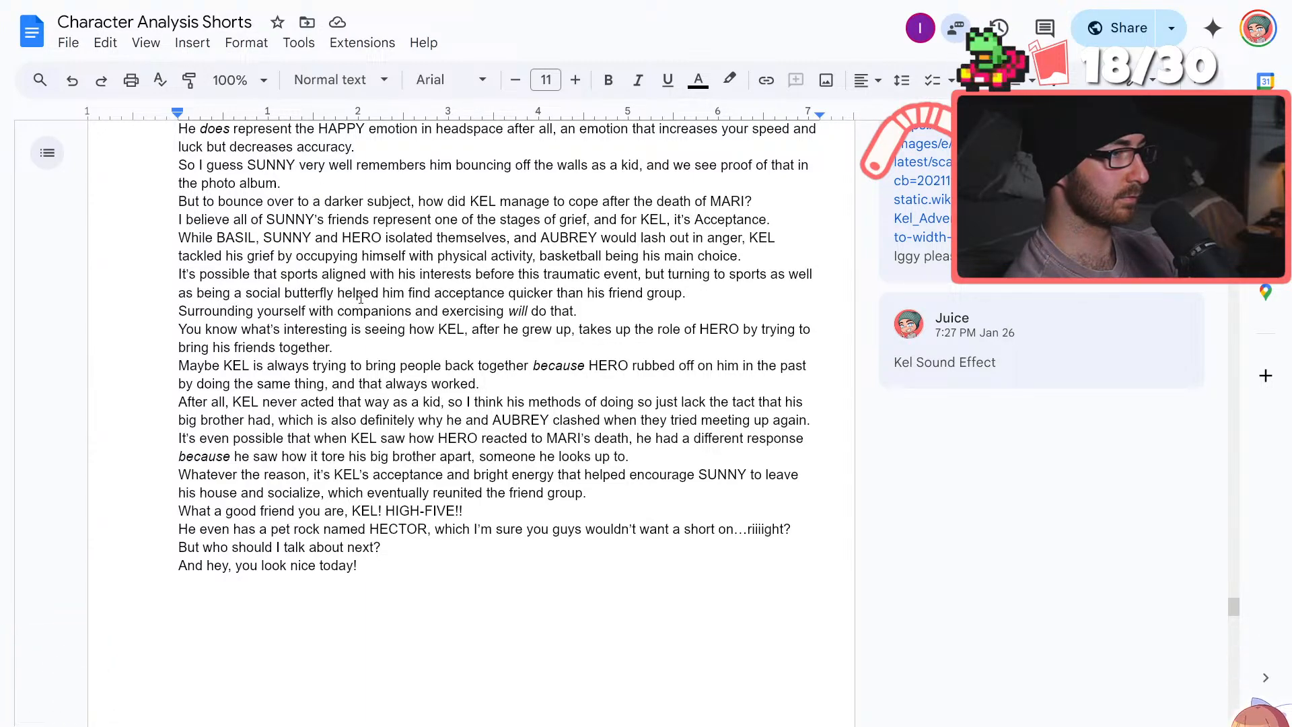
pyautogui.click(185, 199)
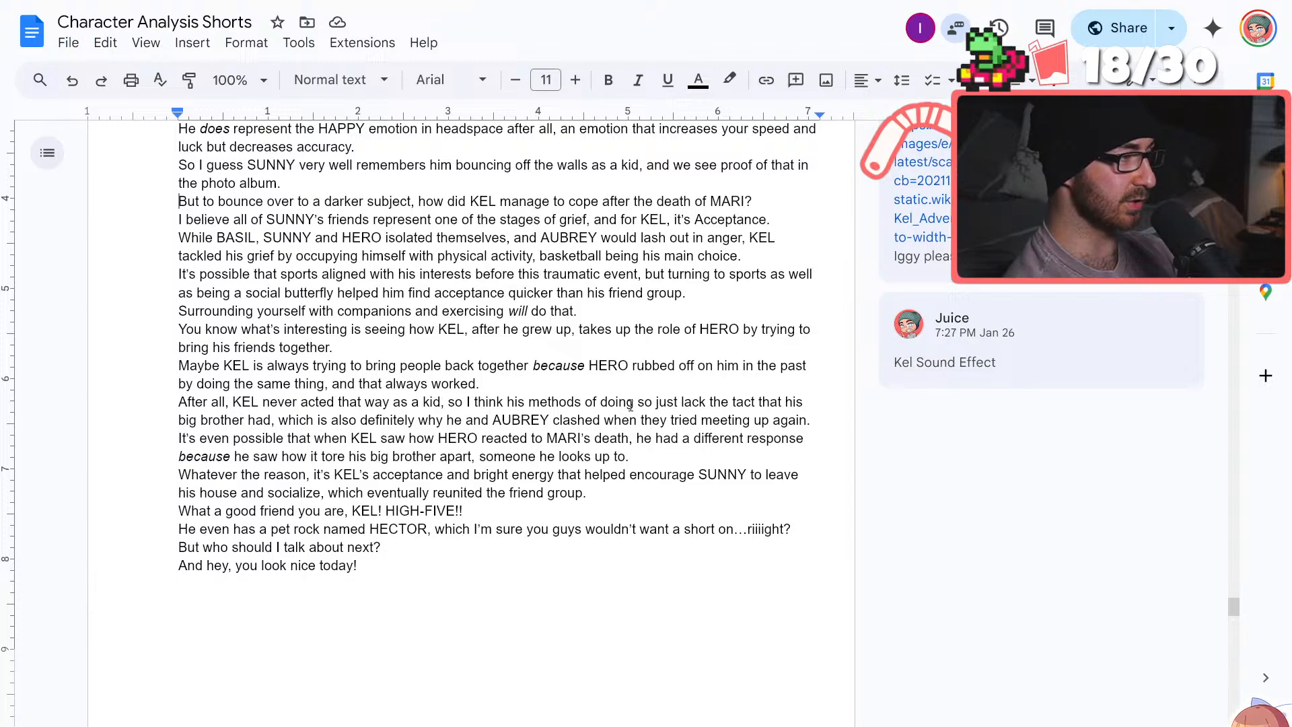
# Reread the OMORI script from its opening through the "Final Boss" line and compare it with the remaining notes below
pyautogui.scroll(-15, 630, 405)
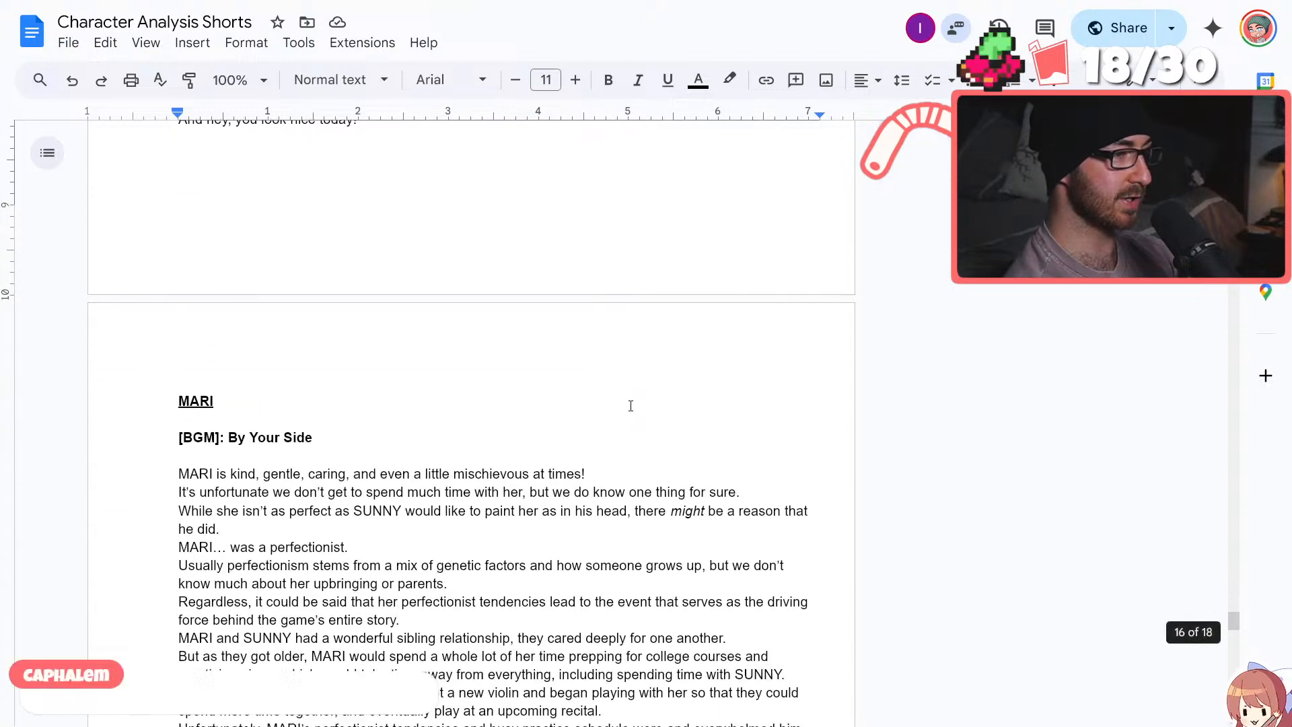
pyautogui.scroll(-3, 630, 405)
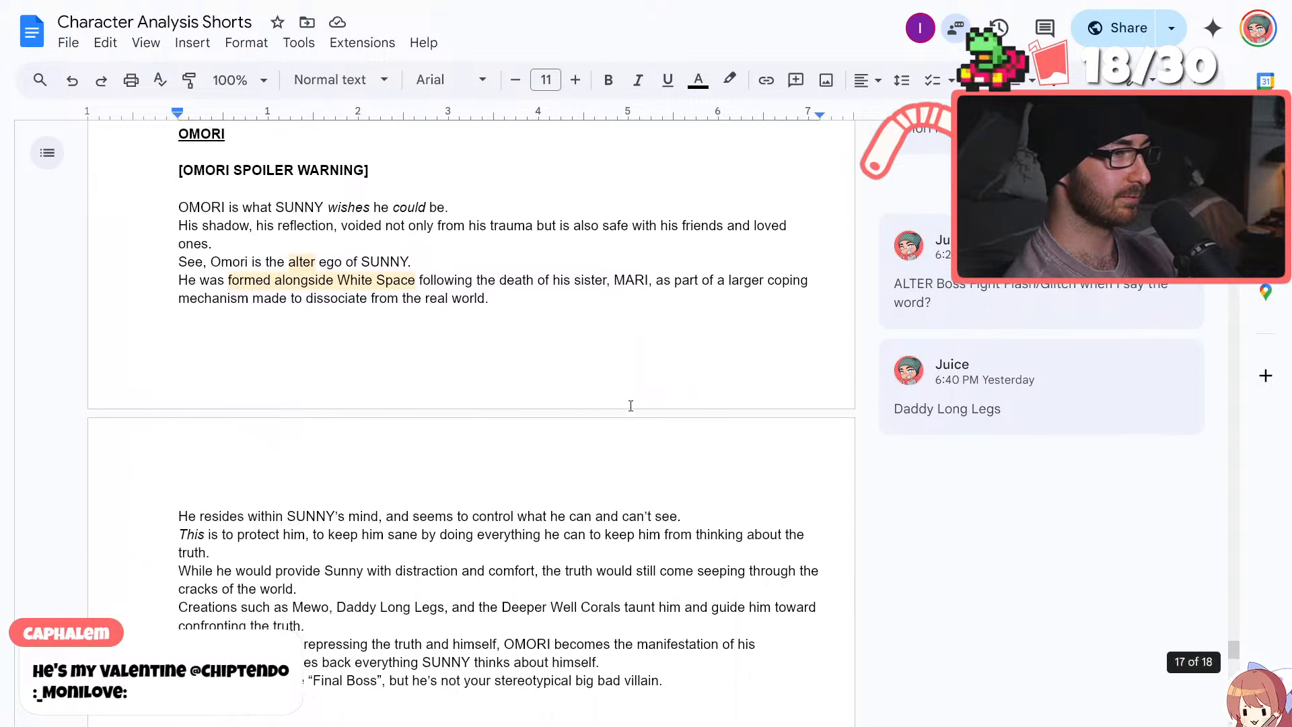
pyautogui.scroll(-2, 630, 405)
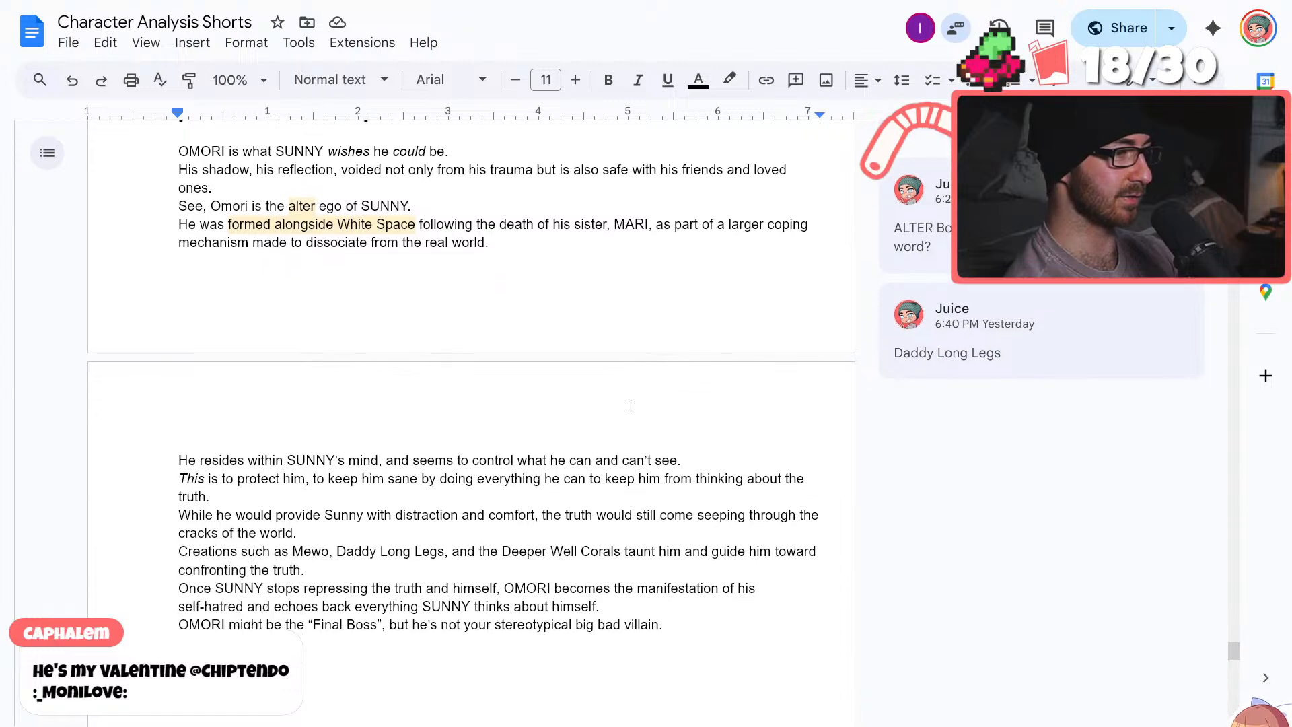
pyautogui.scroll(2, 630, 405)
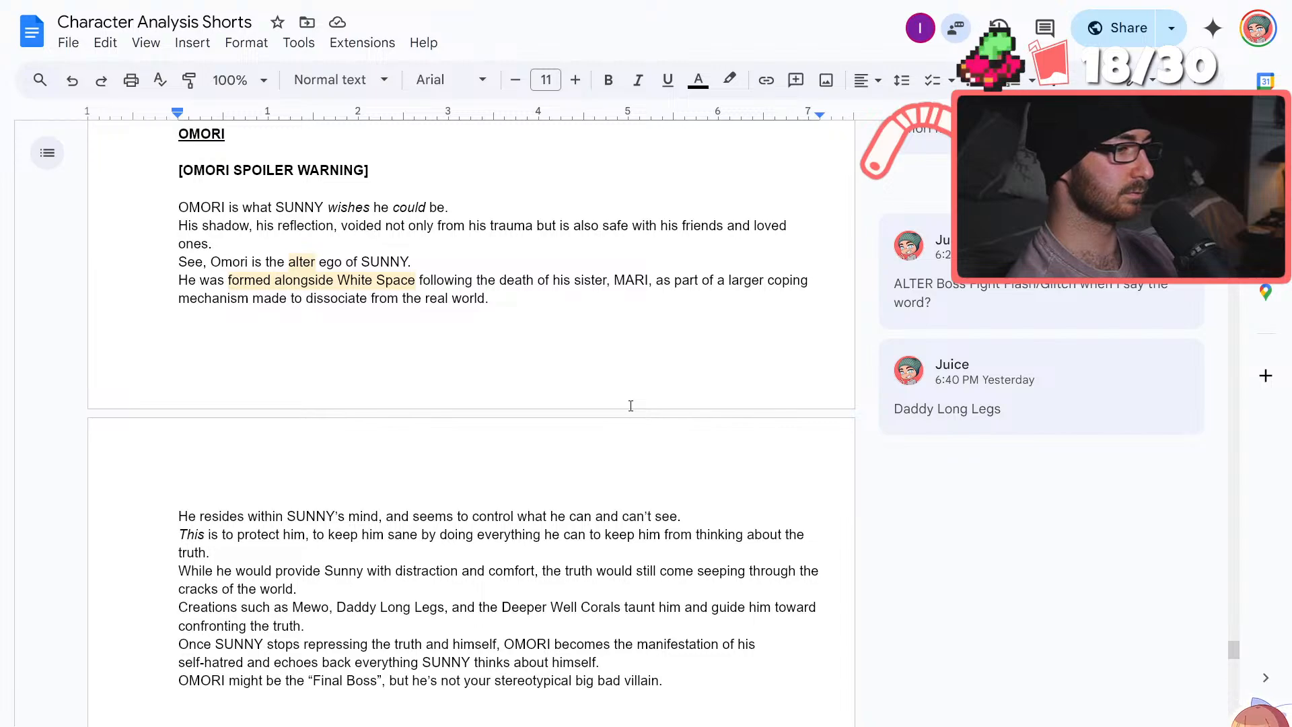
pyautogui.scroll(1, 631, 405)
pyautogui.scroll(-2, 630, 405)
pyautogui.scroll(-3, 630, 405)
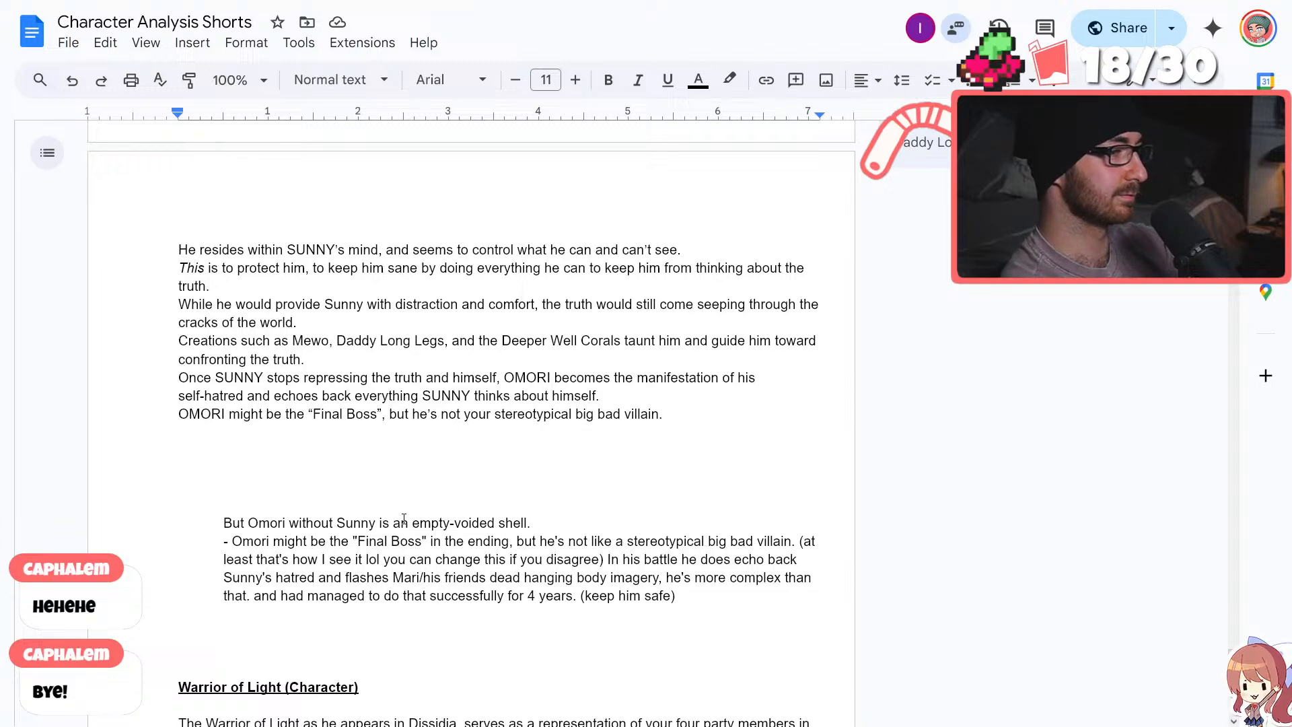
pyautogui.scroll(2, 403, 518)
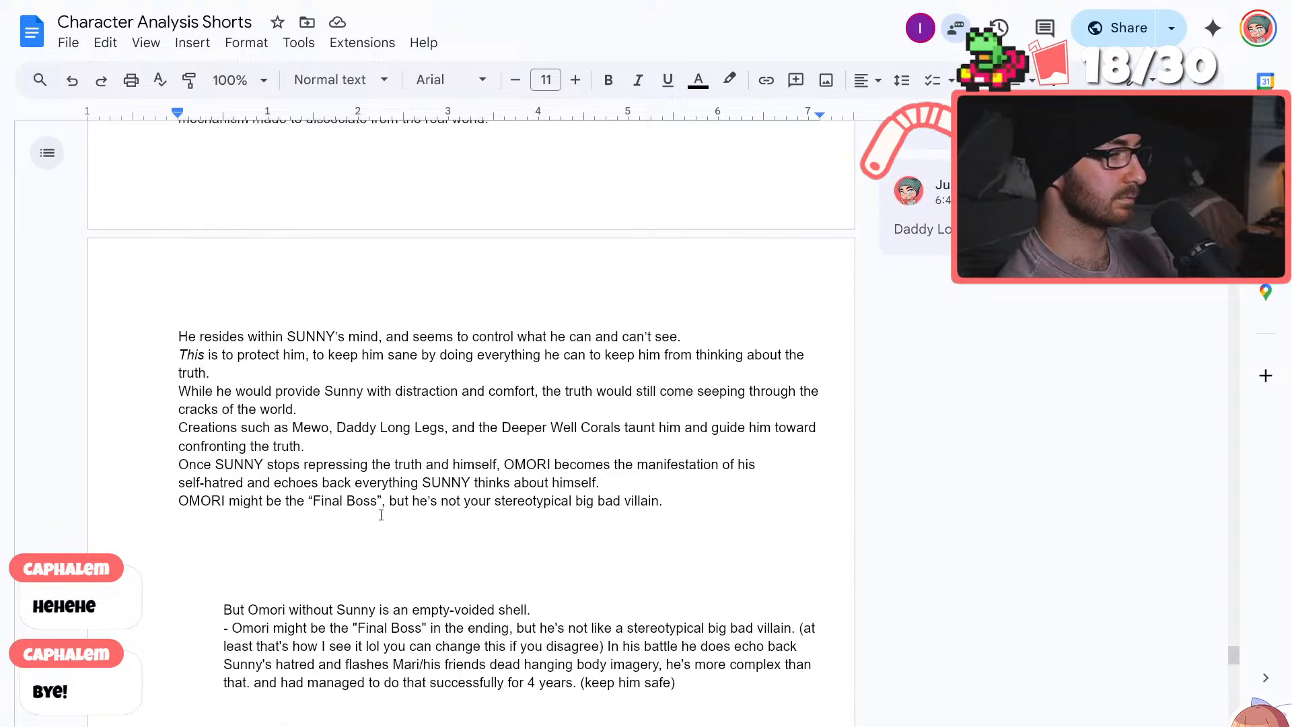
pyautogui.scroll(-2, 378, 515)
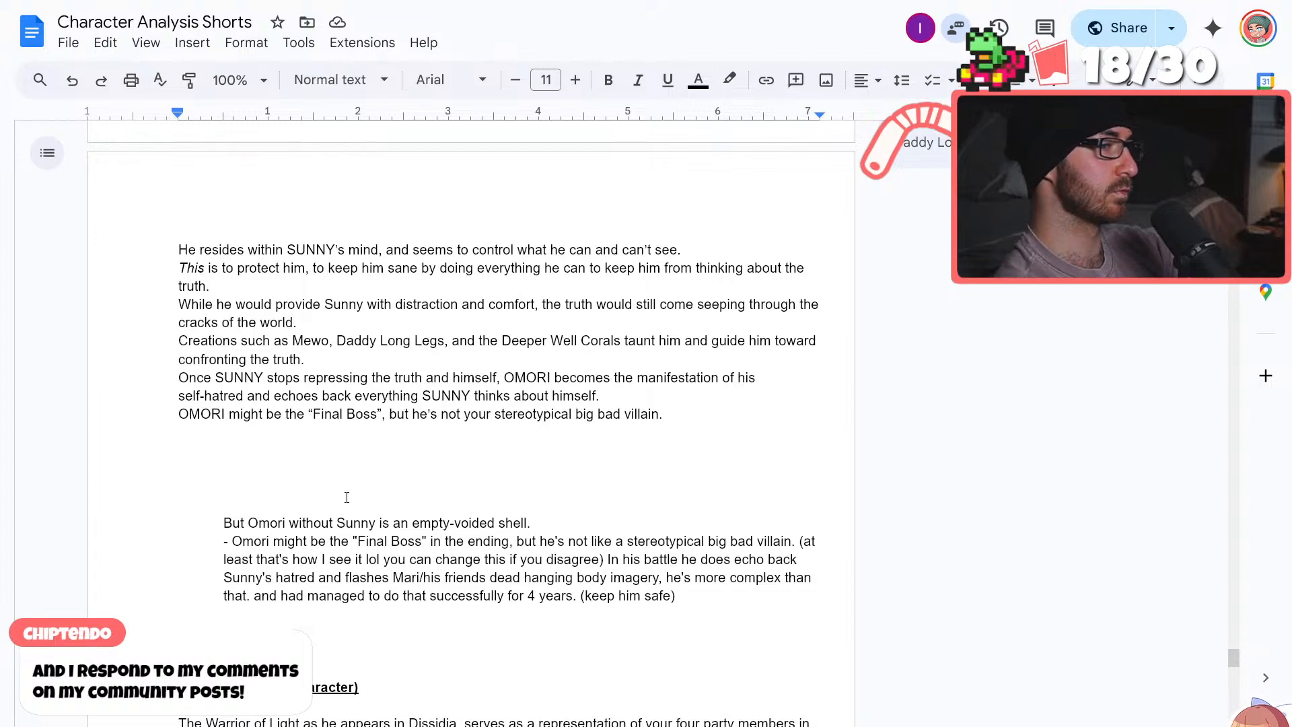
pyautogui.scroll(5, 346, 496)
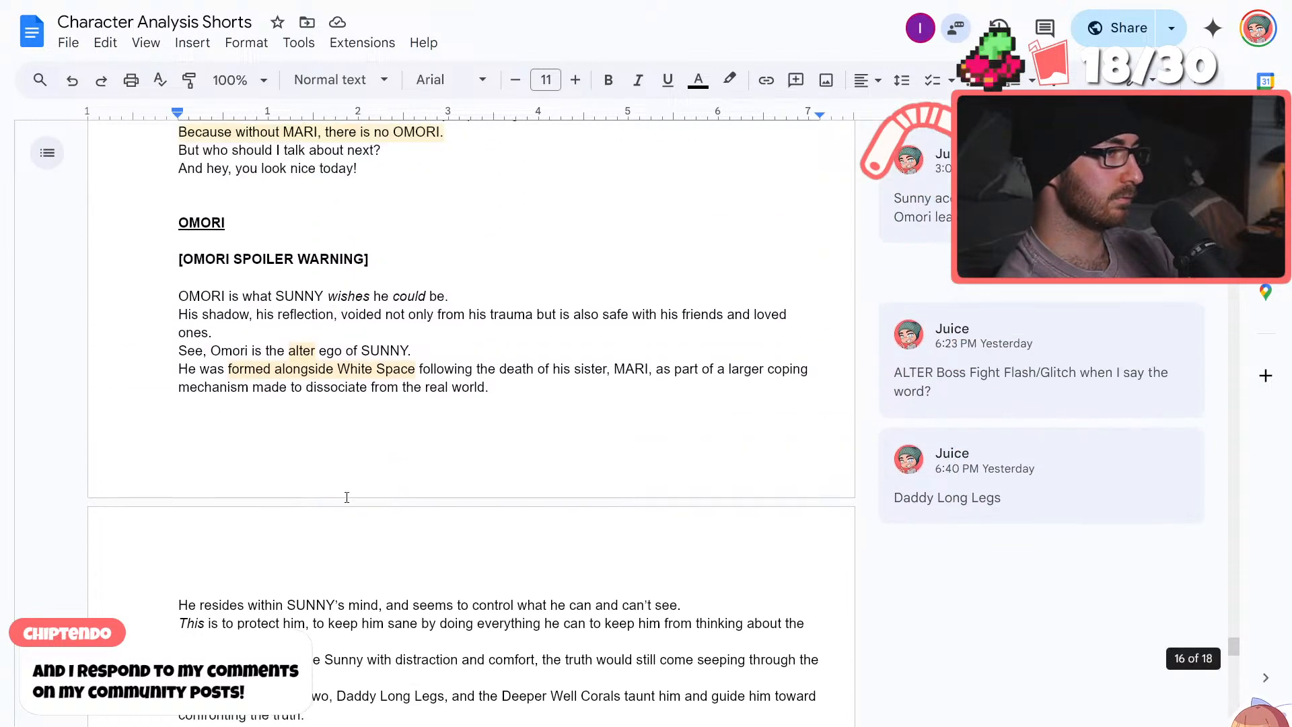
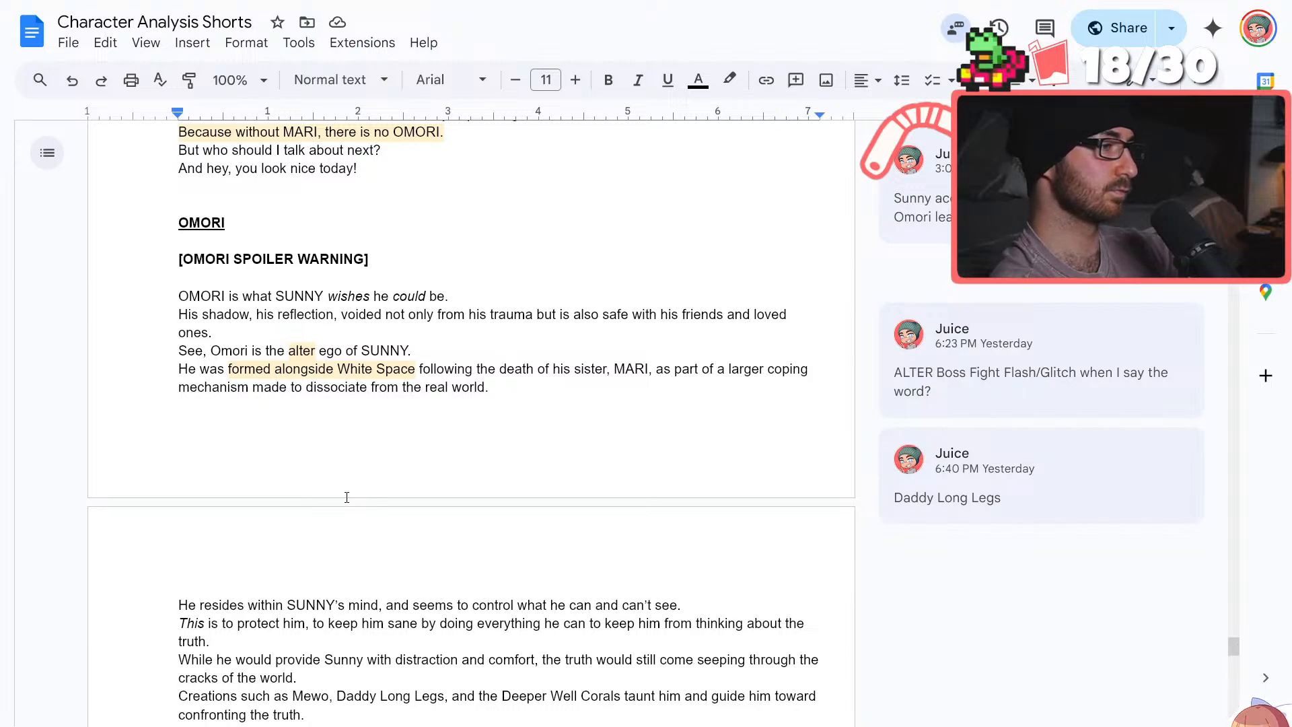
# Add the line "He is a coping mechanism, doing everything in his power to prevent SUNNY from hurting himself" below the "Final Boss" sentence
pyautogui.scroll(-3, 347, 497)
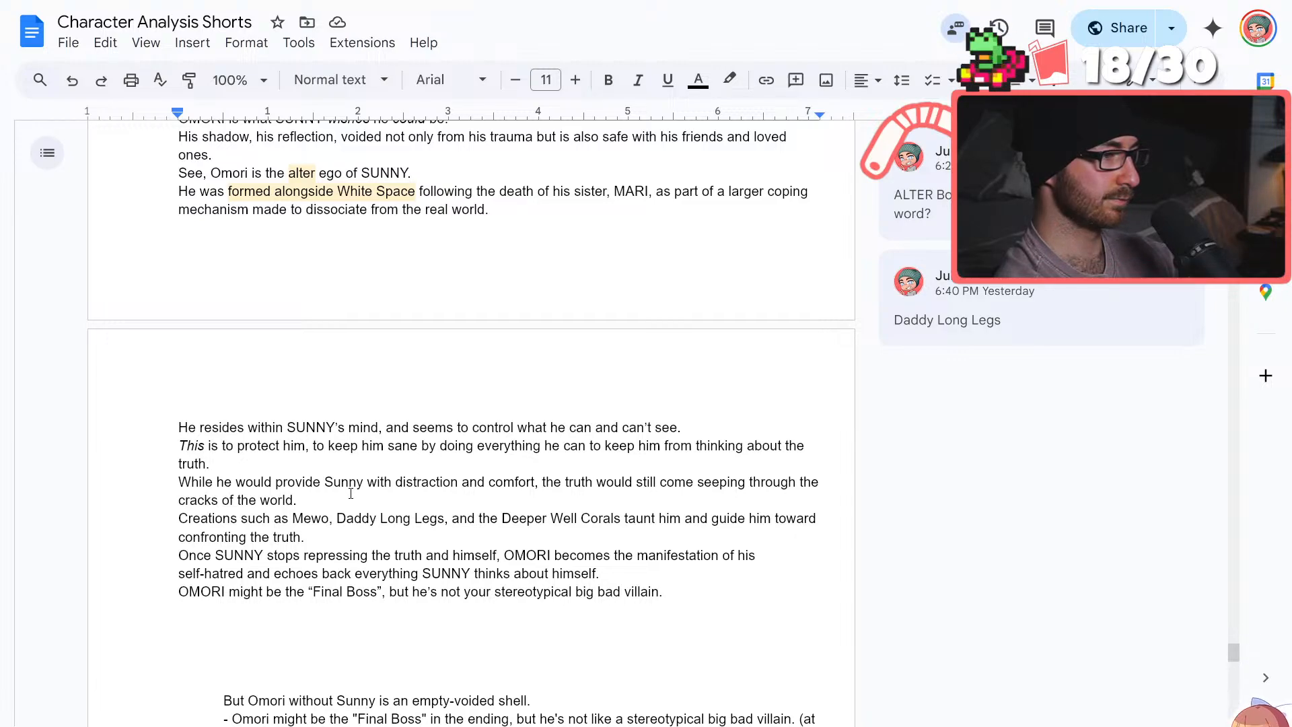
pyautogui.scroll(-2, 350, 493)
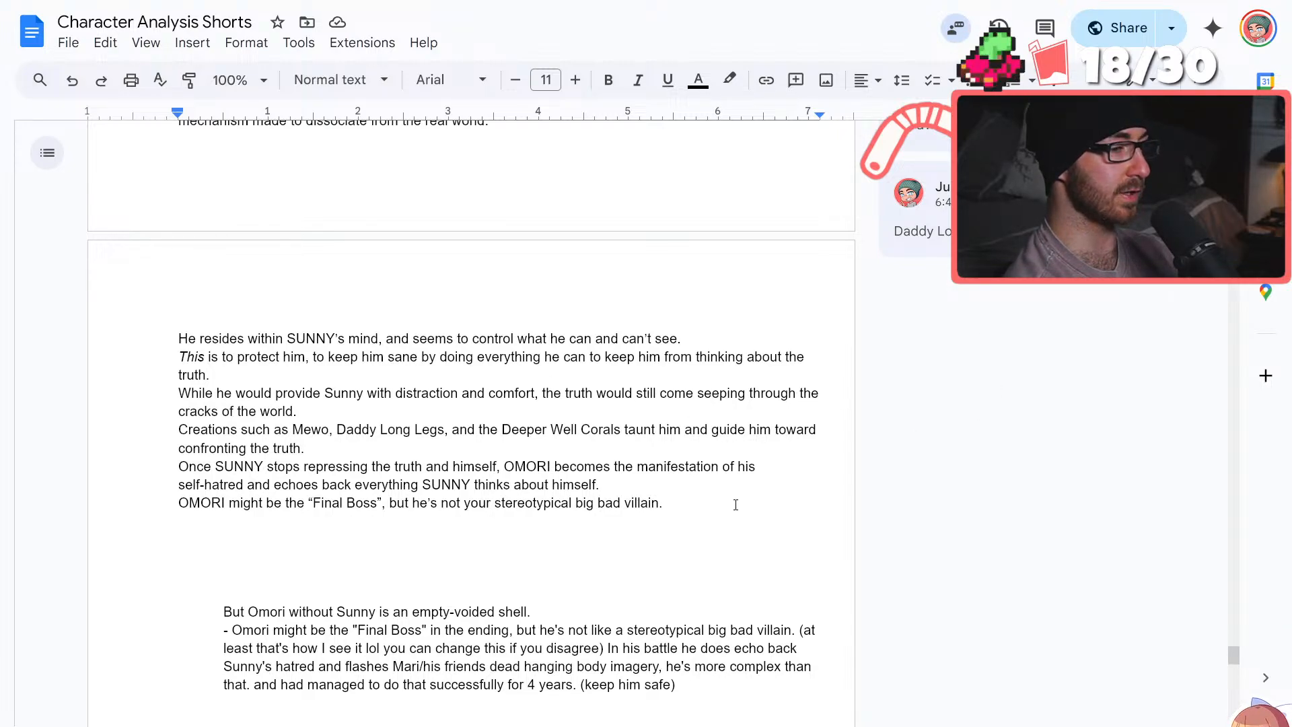
pyautogui.scroll(-2, 722, 518)
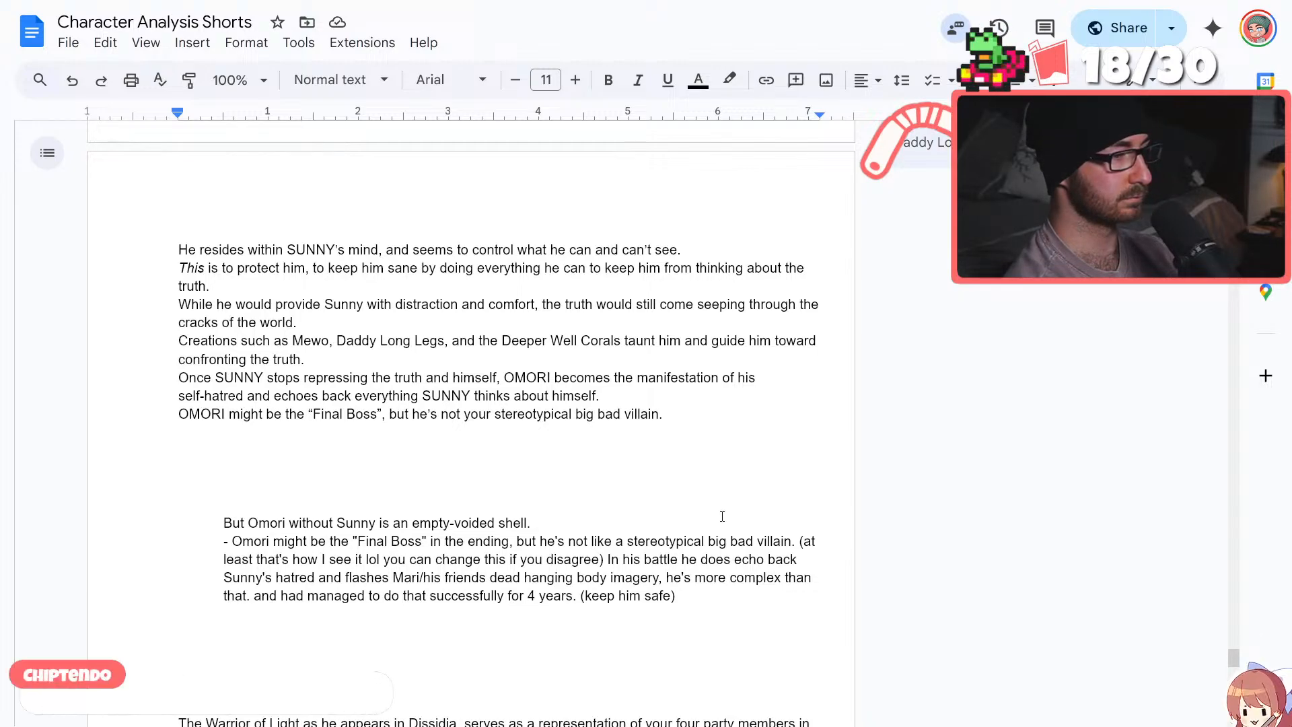
pyautogui.click(623, 427)
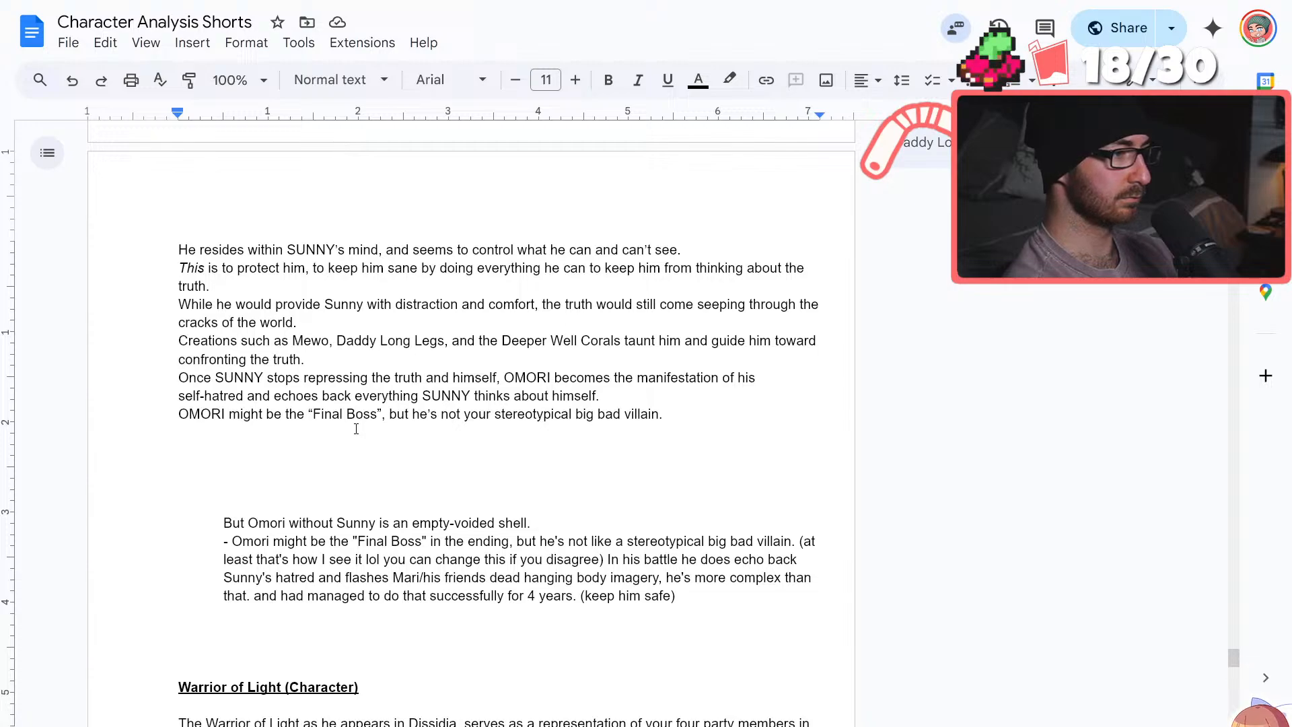
pyautogui.write('He is a coping mechan')
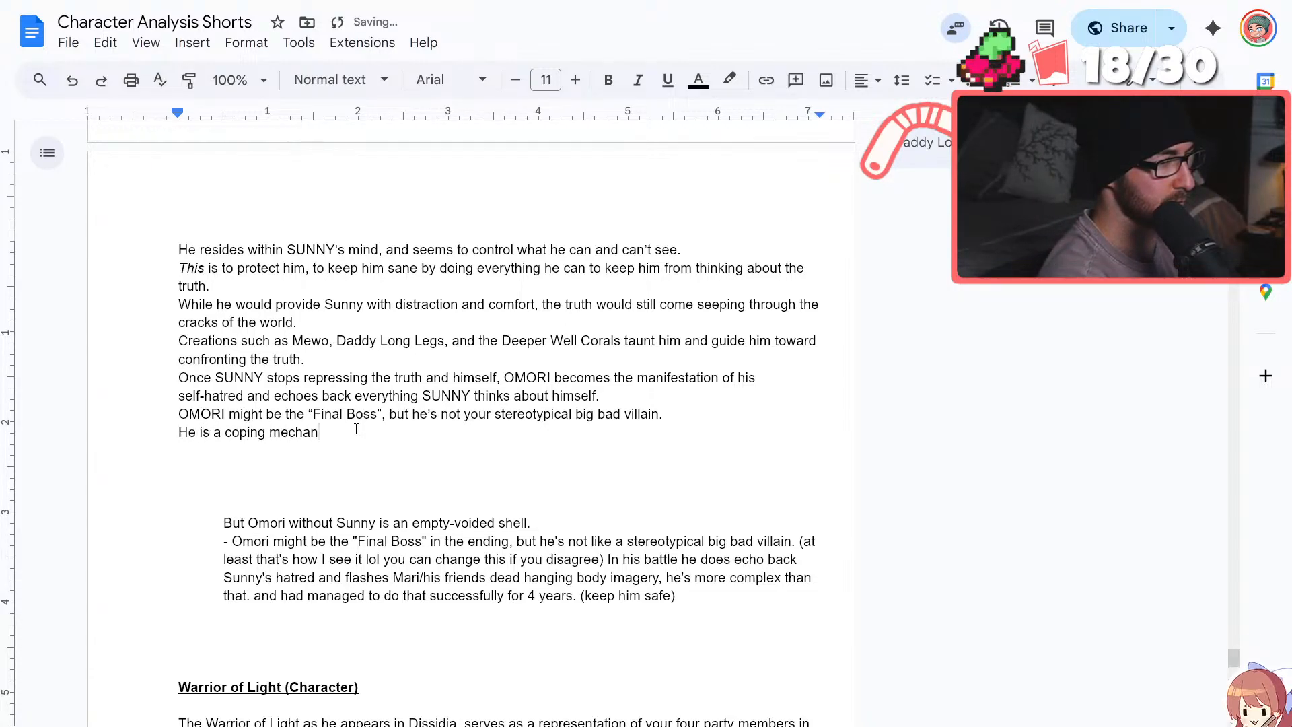
pyautogui.write('ism, doing everyth')
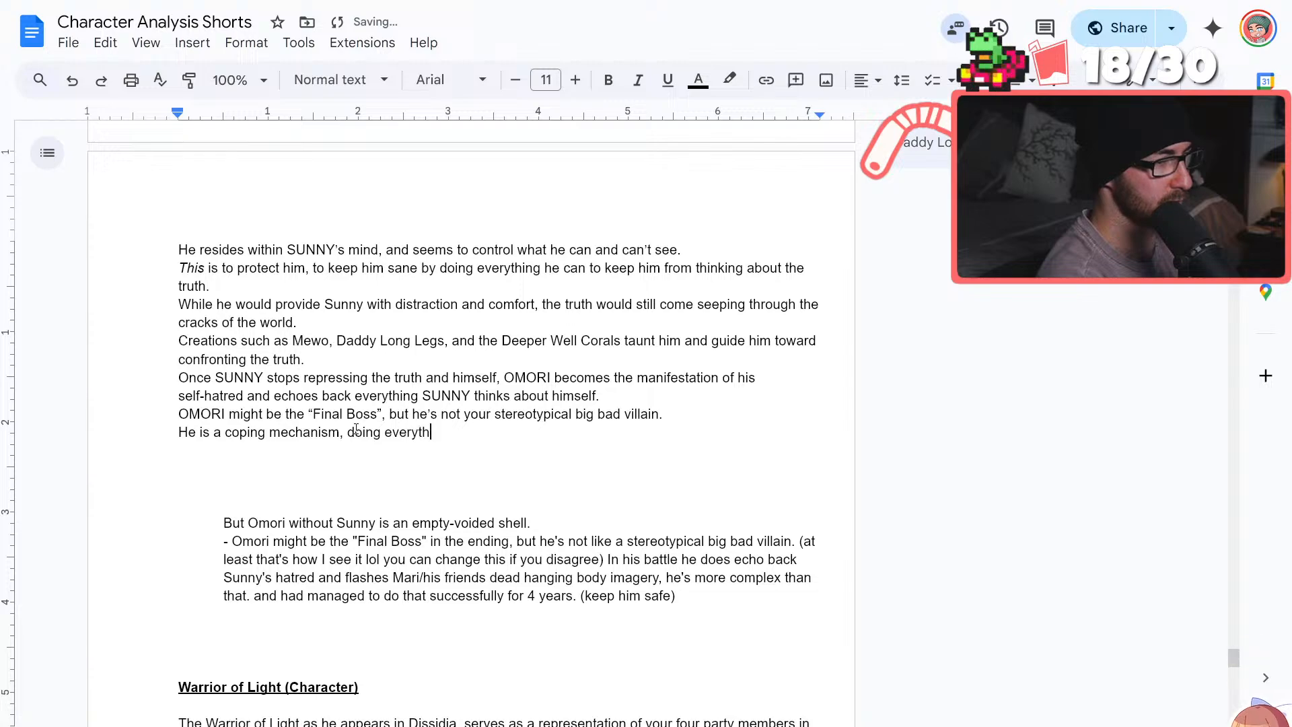
pyautogui.write('ing in his power to ')
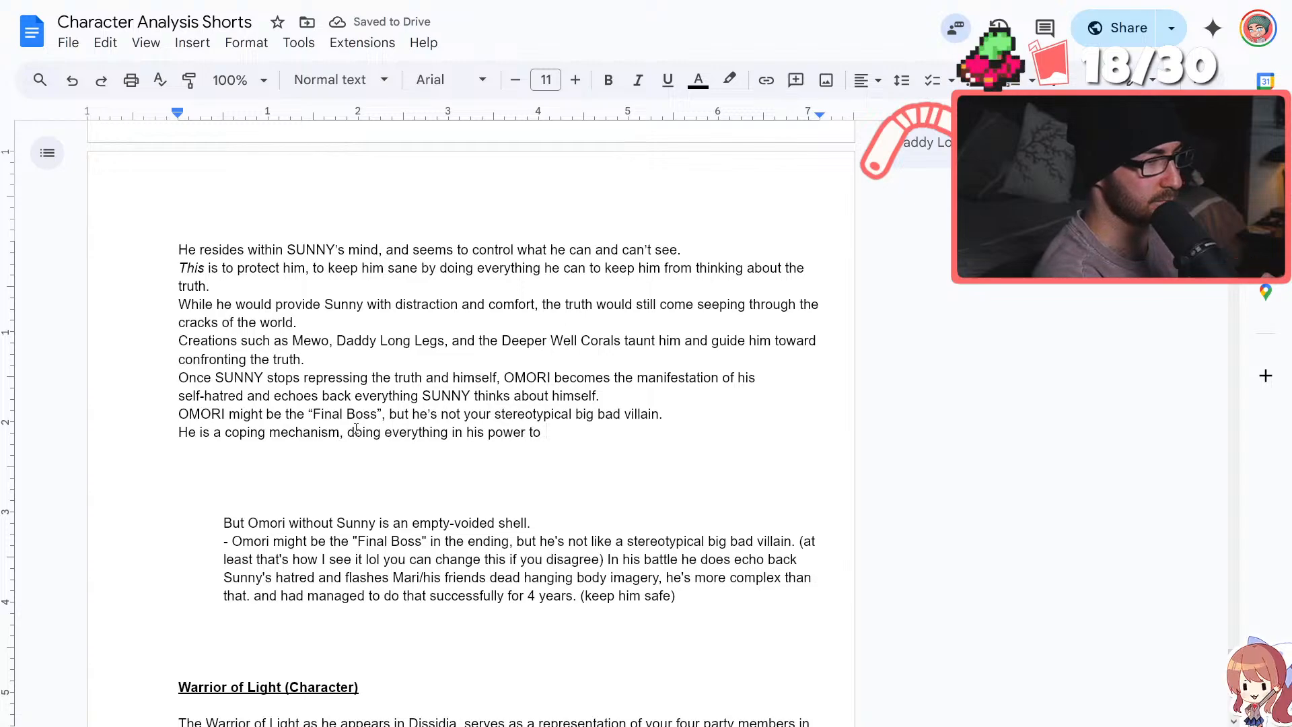
pyautogui.write('prevent SUNNY from ')
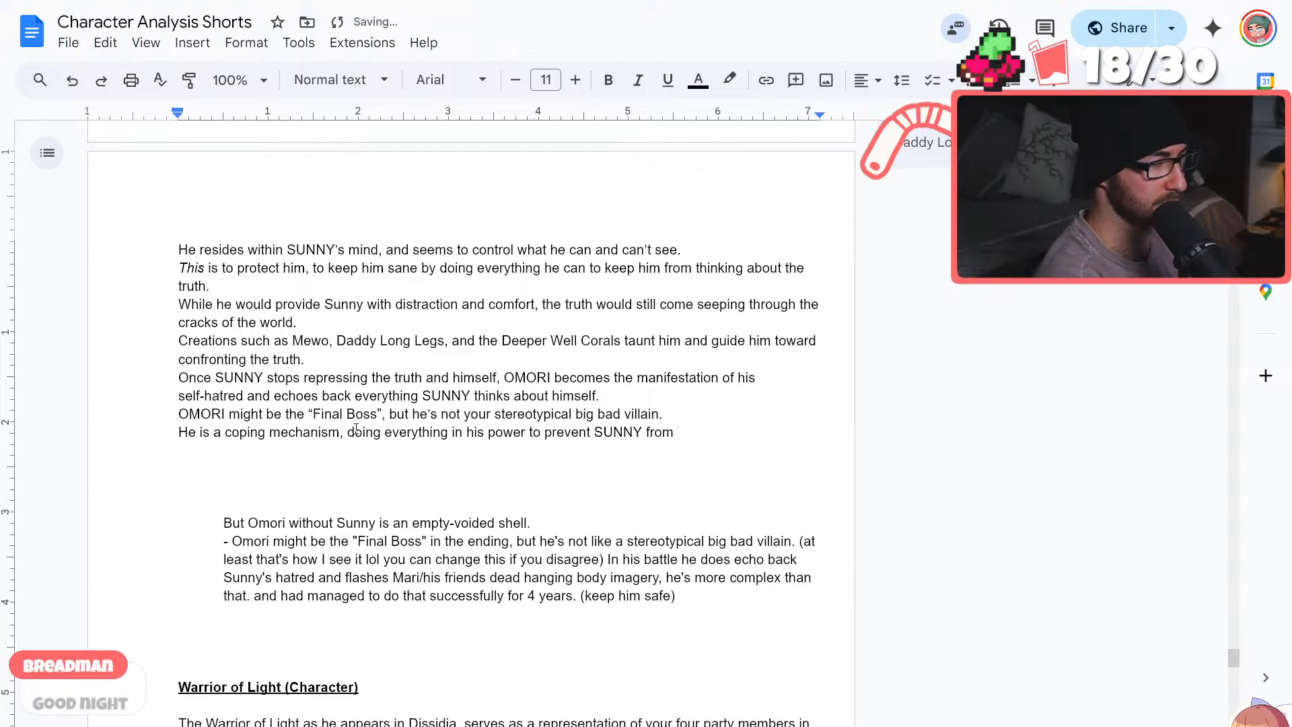
pyautogui.write('hurting himself')
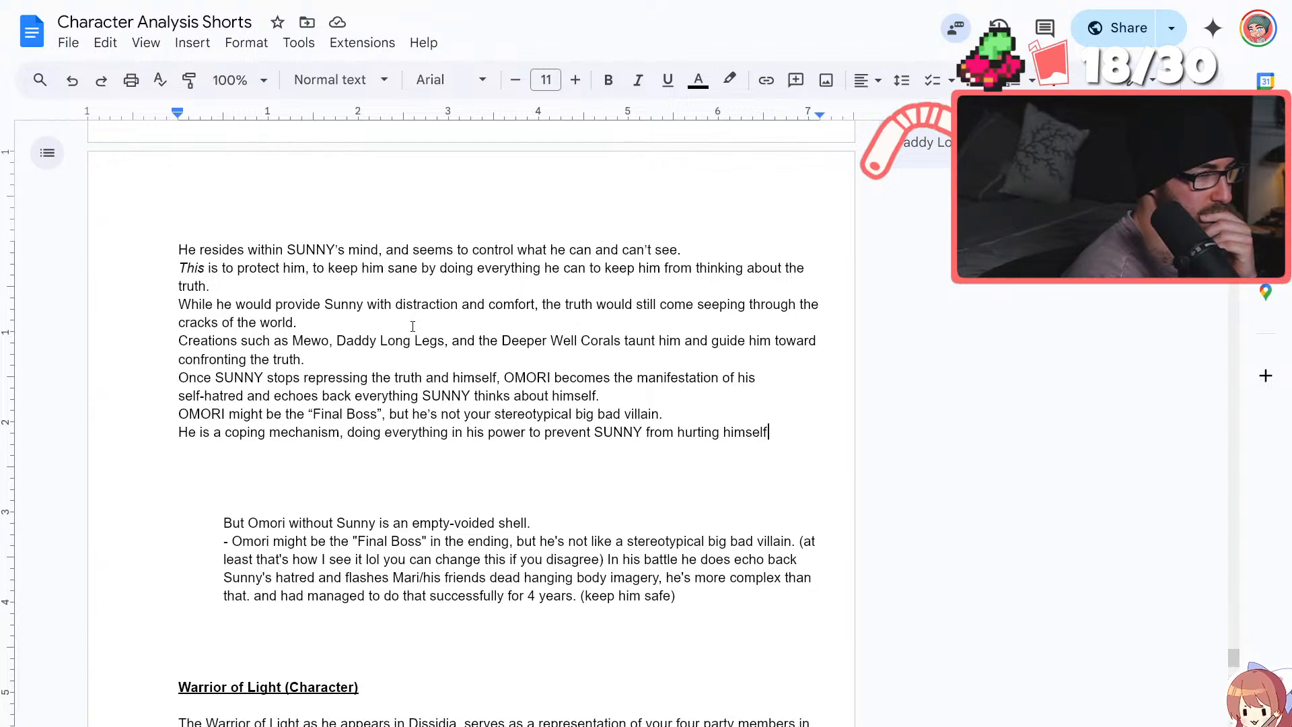
# Reread the OMORI script from its opening down to the new coping mechanism line and the notes beneath it
pyautogui.scroll(2, 497, 419)
pyautogui.scroll(4, 497, 419)
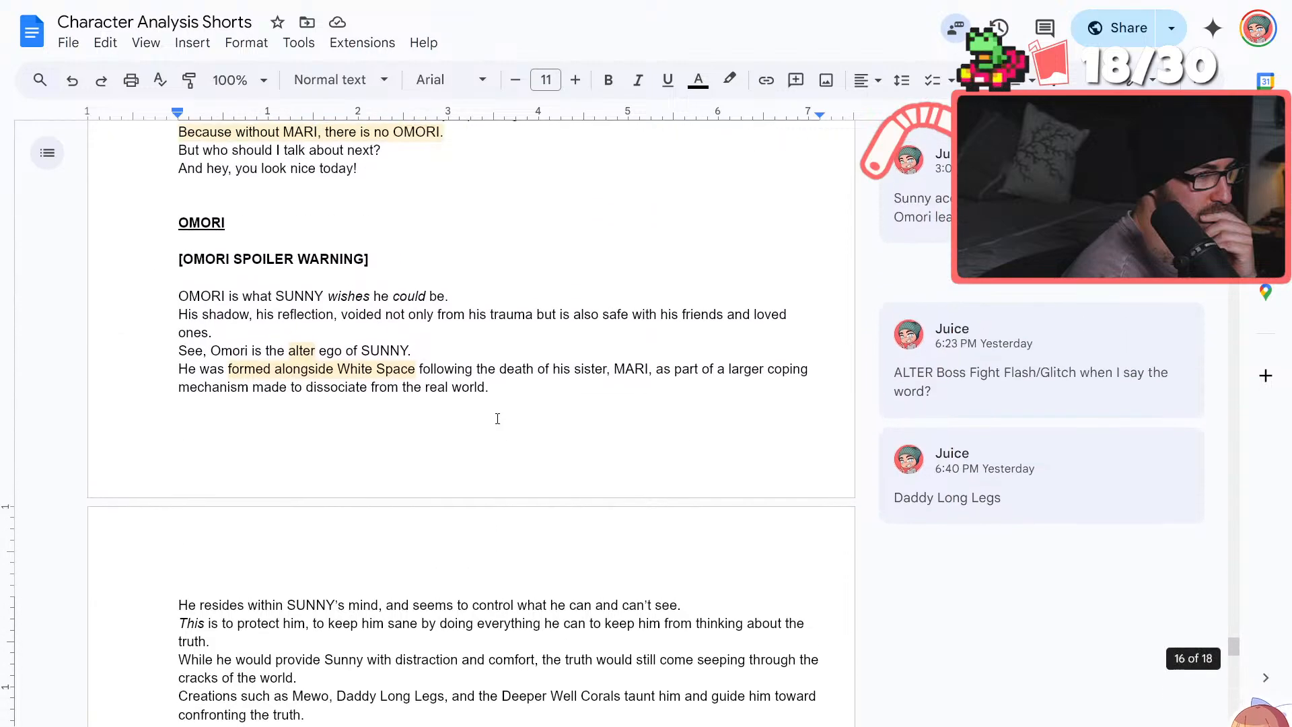
pyautogui.scroll(10, 495, 430)
pyautogui.scroll(-15, 487, 456)
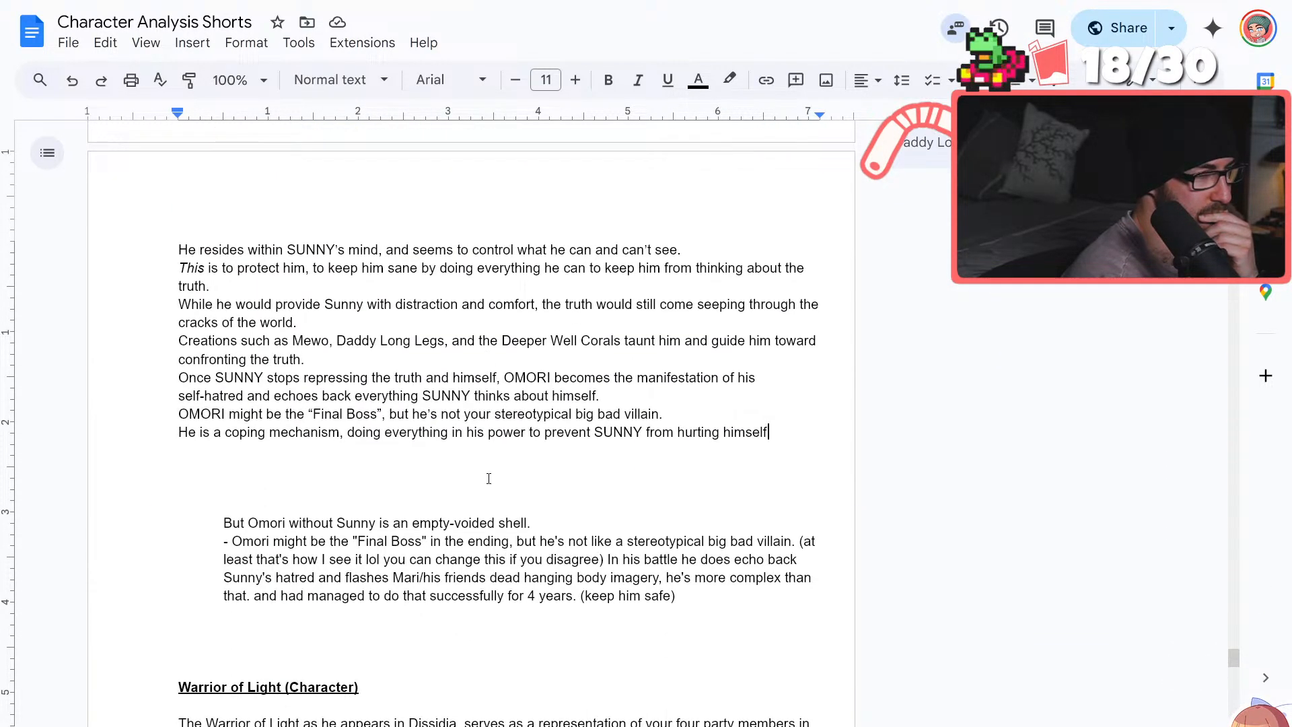
pyautogui.scroll(4, 489, 478)
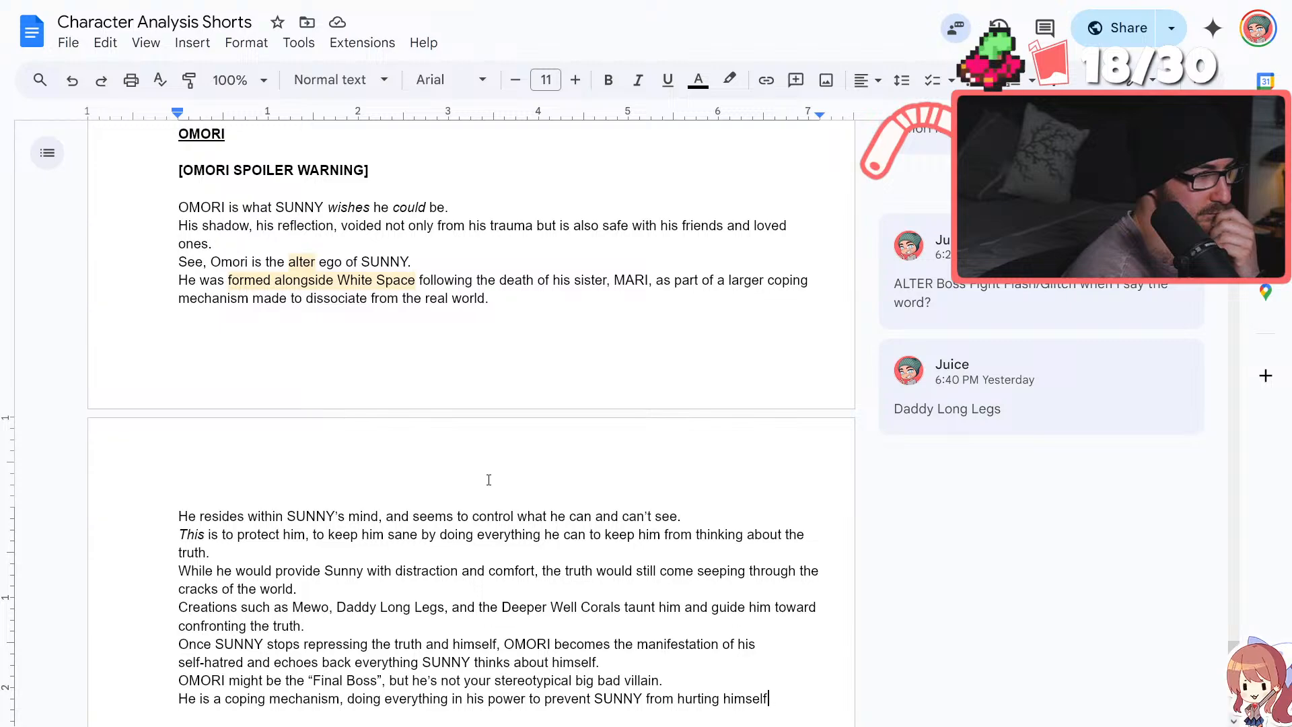
pyautogui.scroll(-1, 488, 479)
pyautogui.scroll(-1, 488, 479)
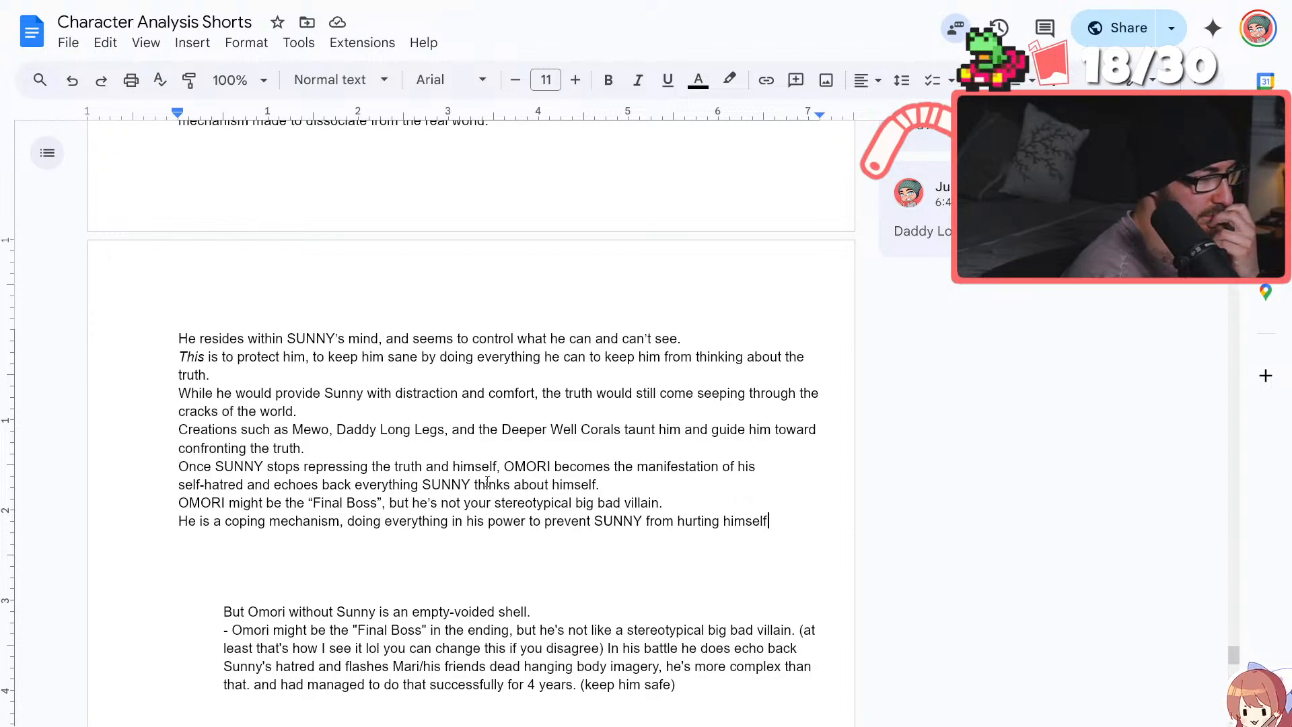
pyautogui.scroll(-2, 486, 480)
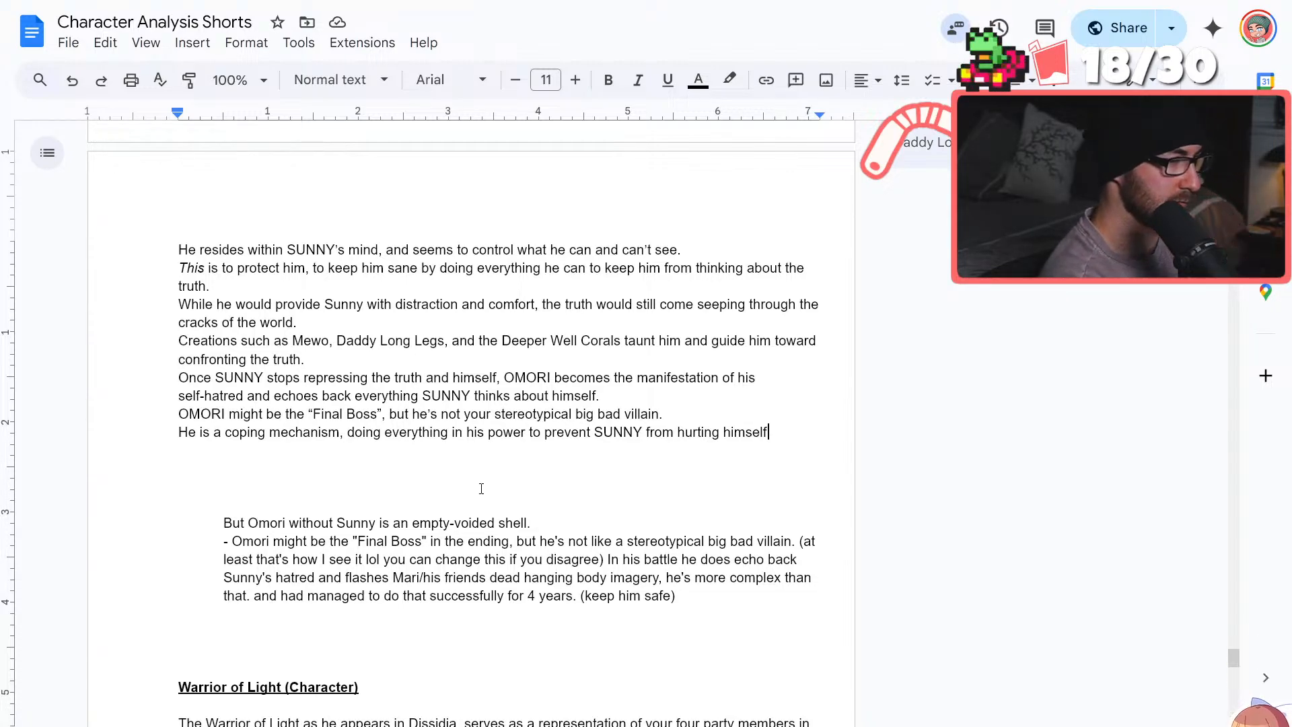
# End the coping mechanism sentence with a period and add below it "If that means saying his friends will never forgive him? So be it"
pyautogui.write('.')
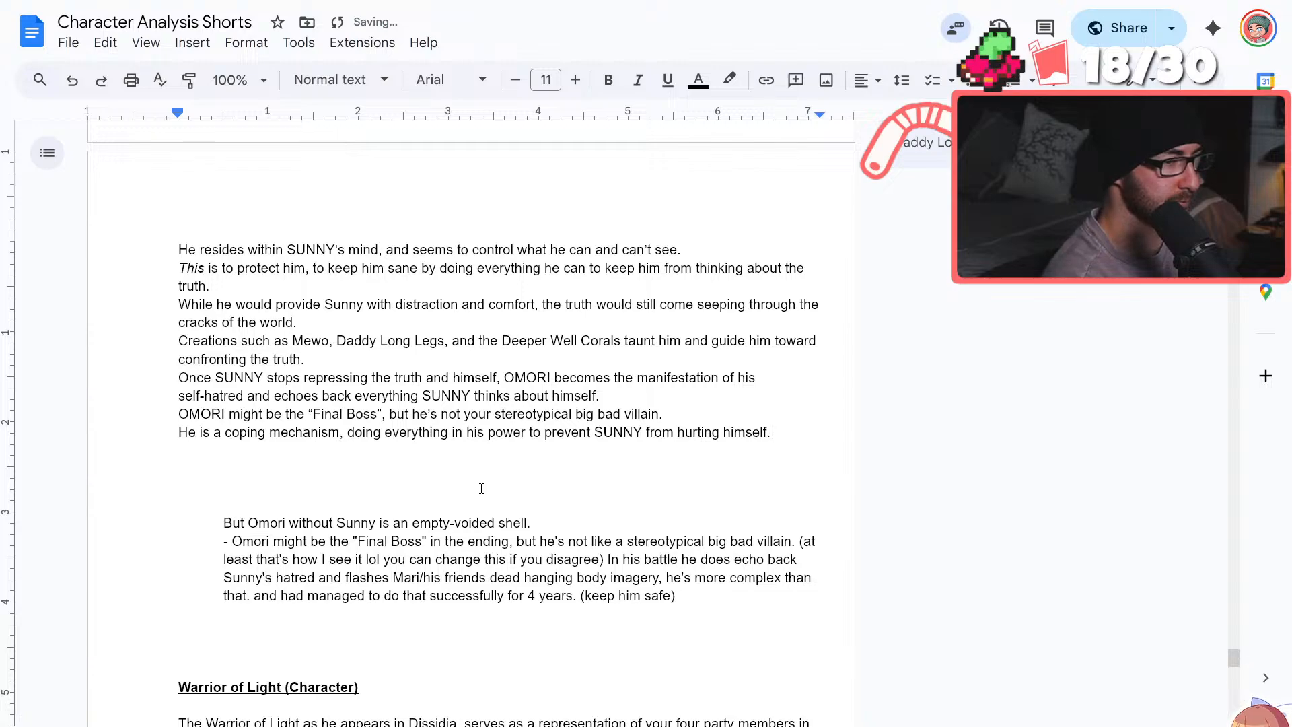
pyautogui.press('Return')
pyautogui.write('If that means')
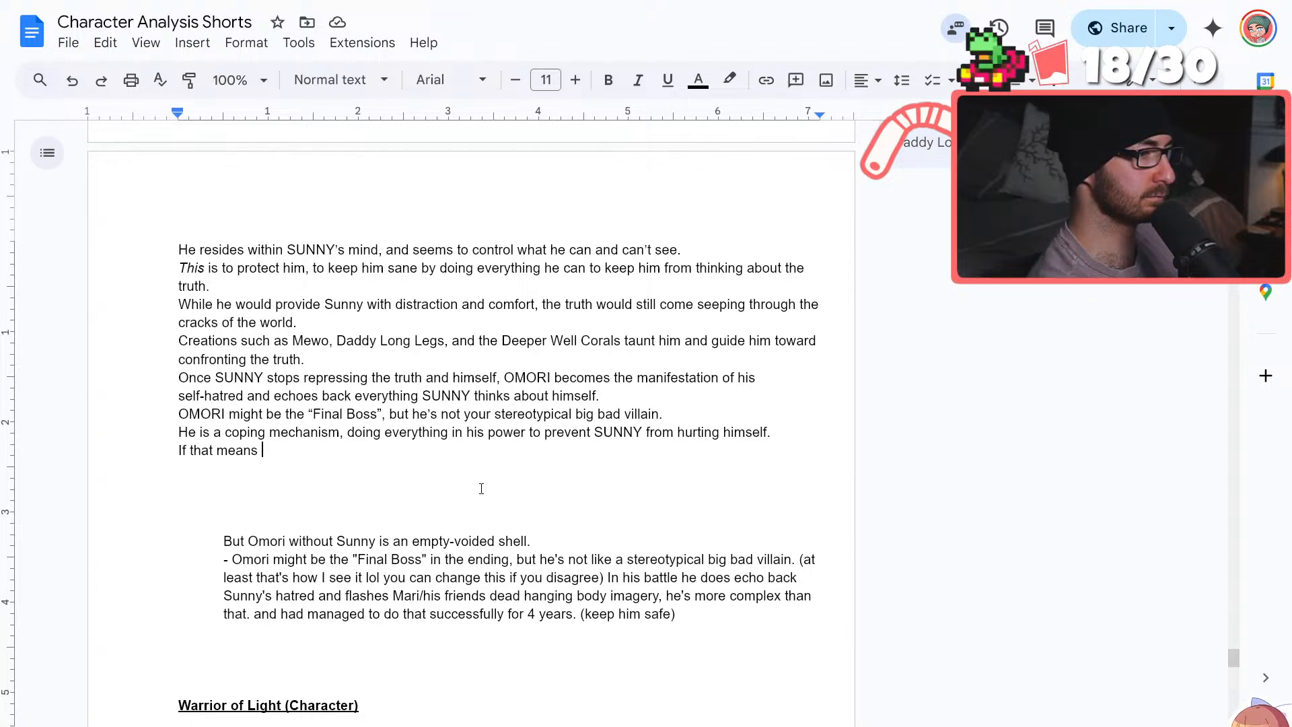
pyautogui.write('sa')
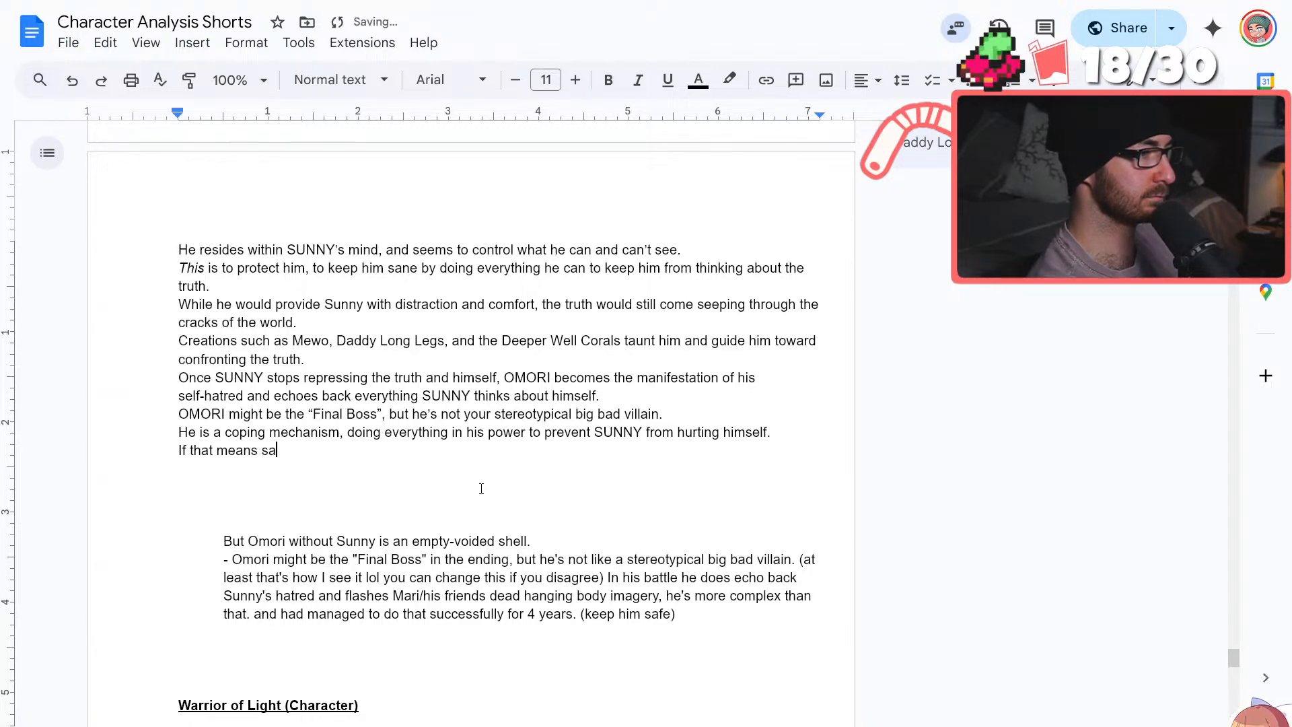
pyautogui.write('ying his friends wil')
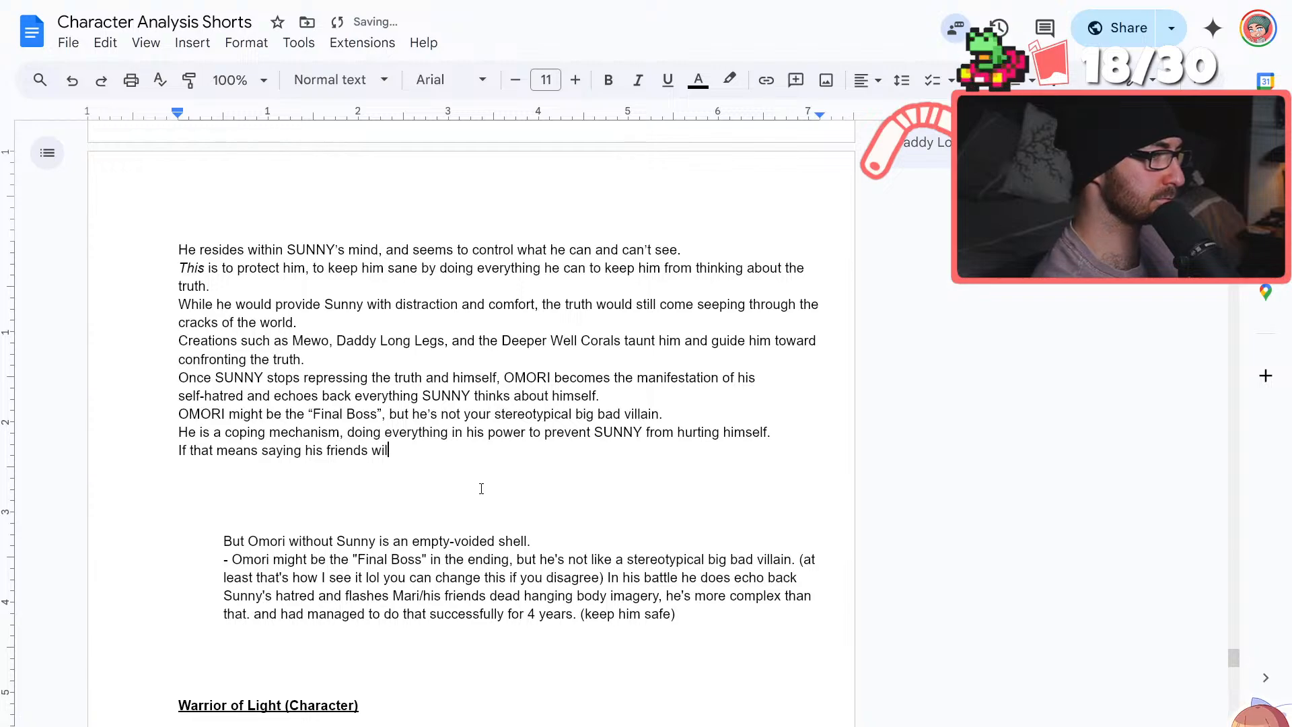
pyautogui.write('l never forgive h')
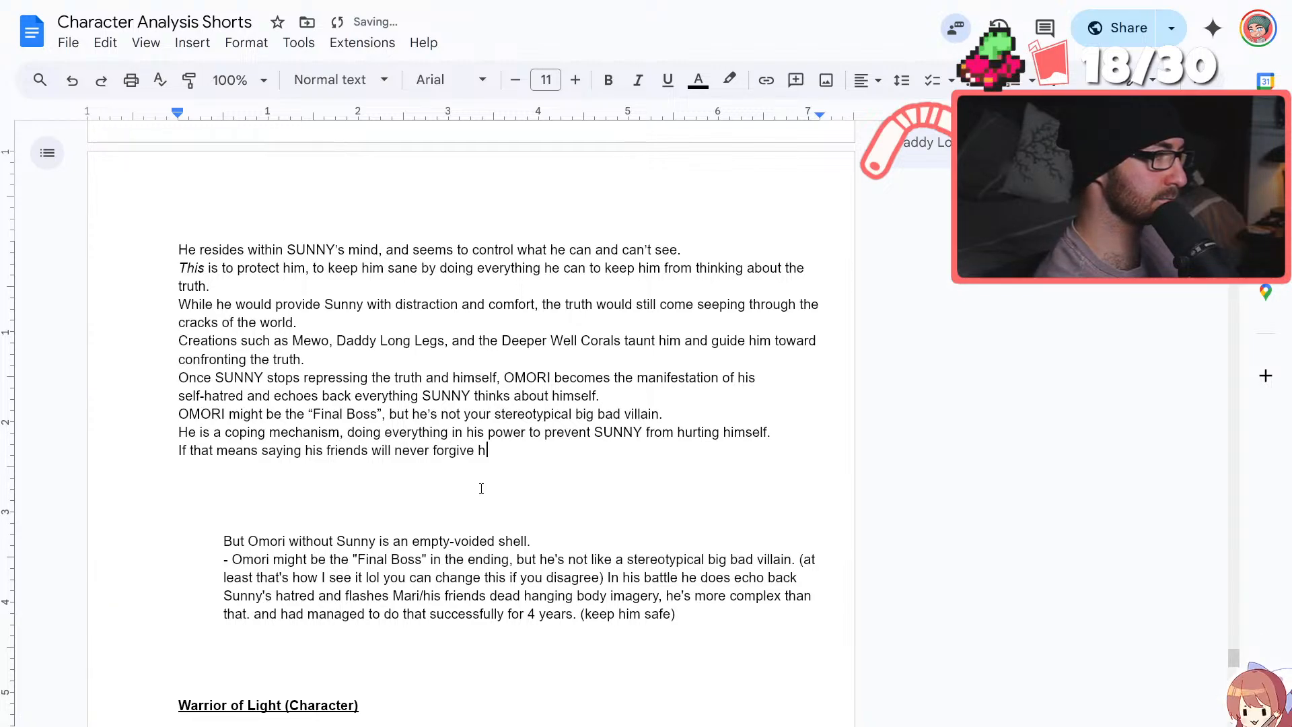
pyautogui.write('im? So be it. If that means ')
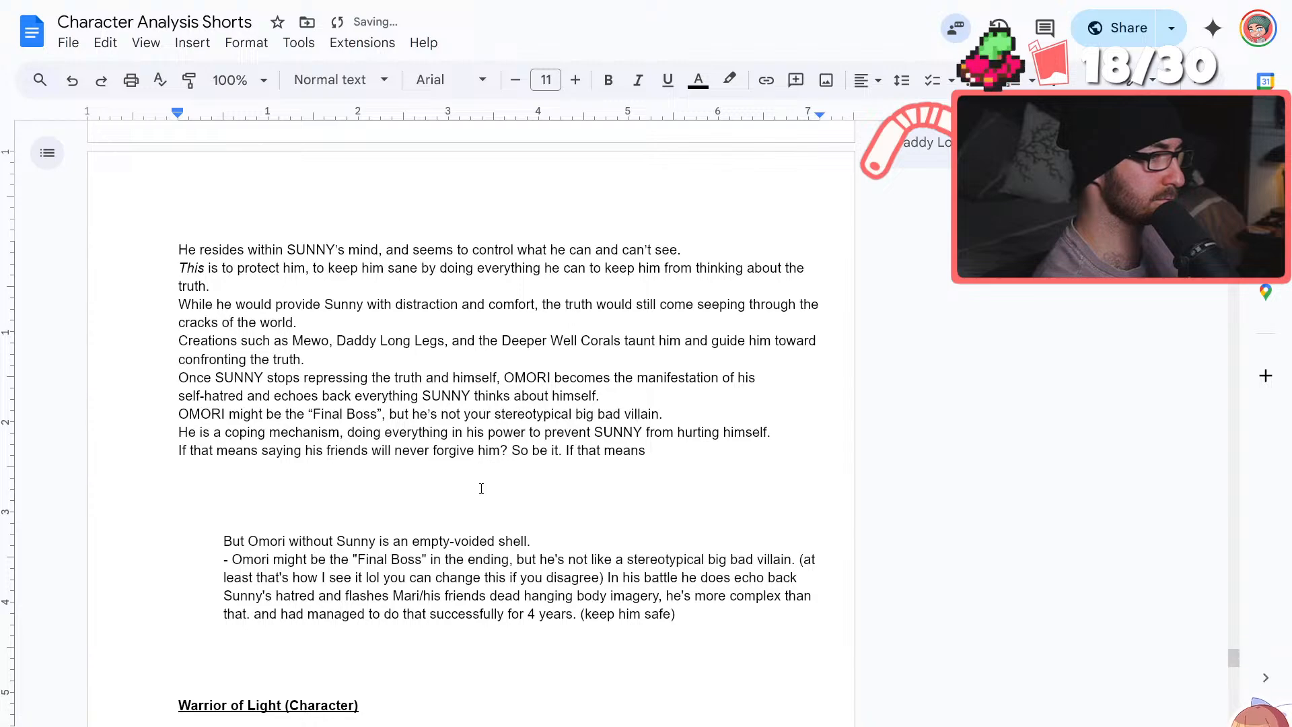
pyautogui.write('fl')
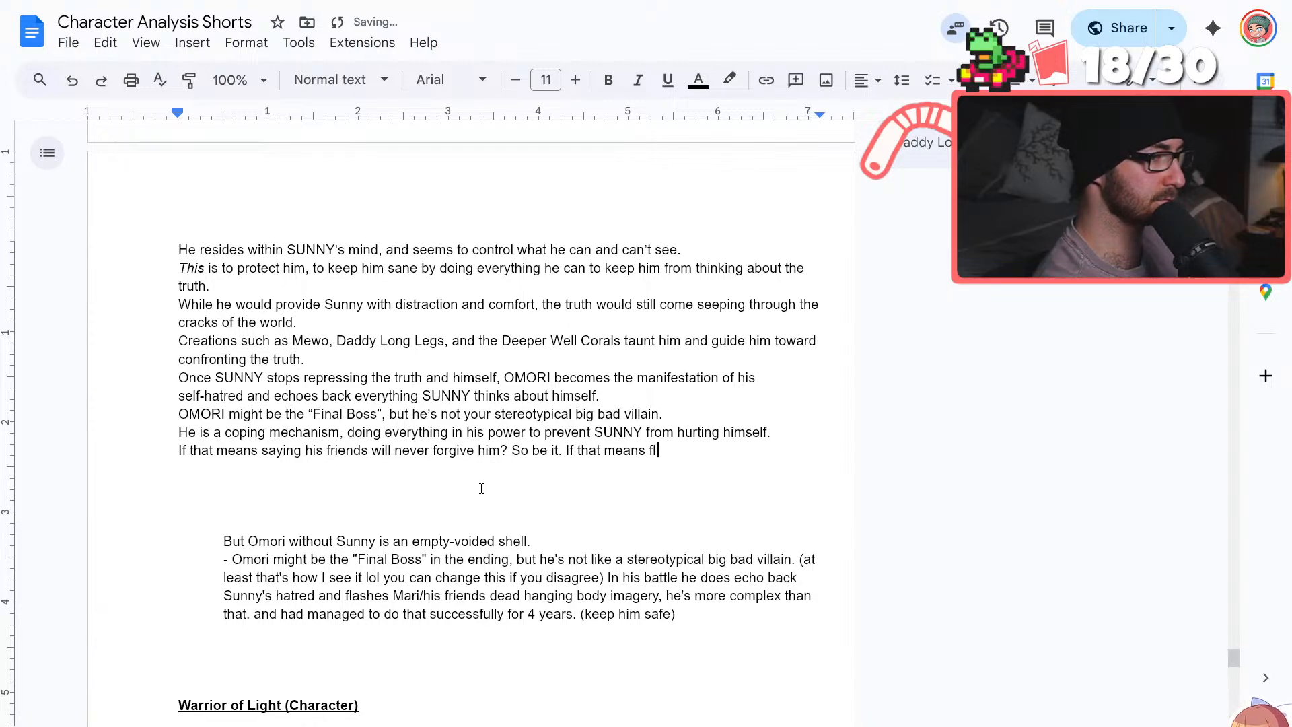
pyautogui.write('ashing ')
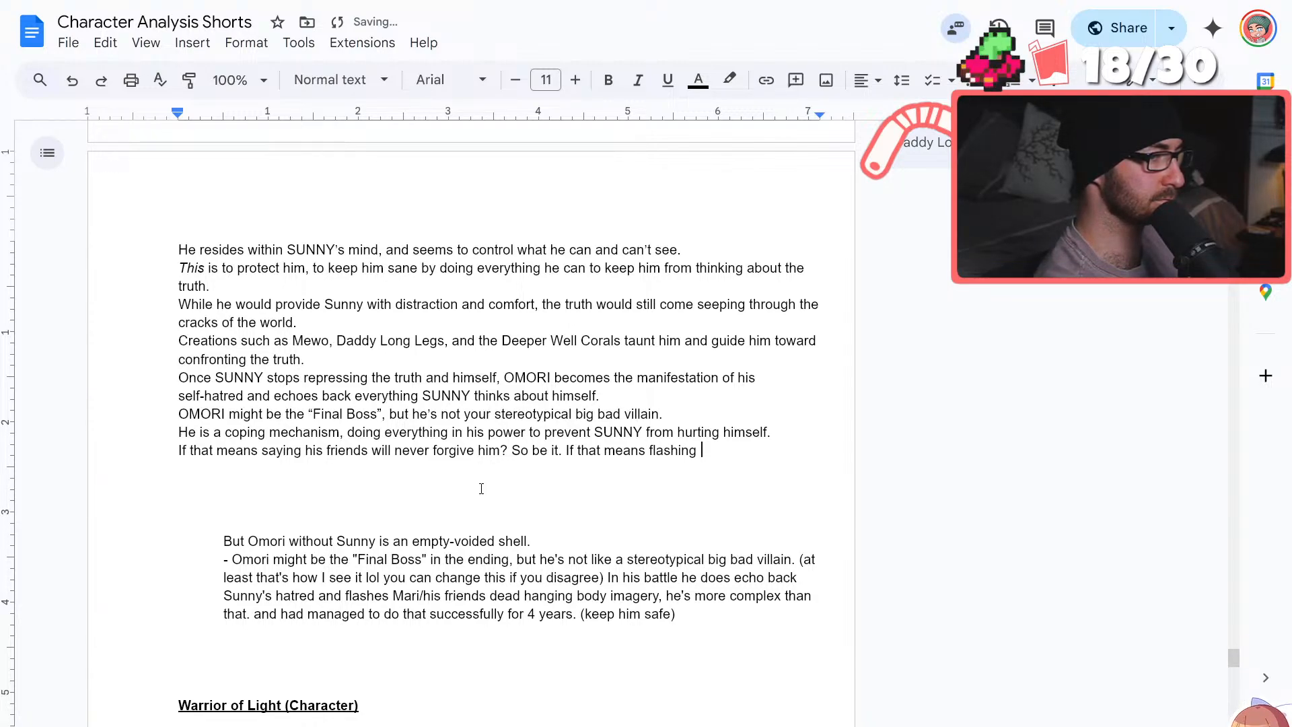
pyautogui.write('MARI')
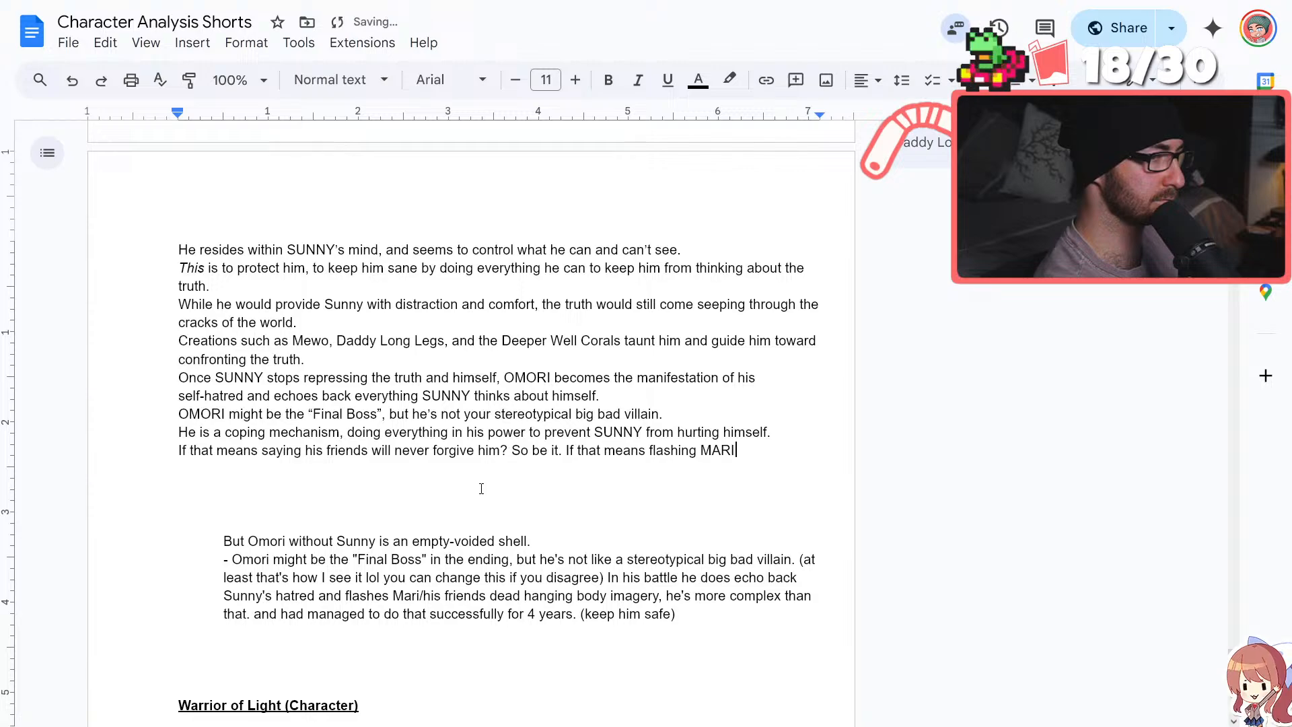
pyautogui.write("'s death in f")
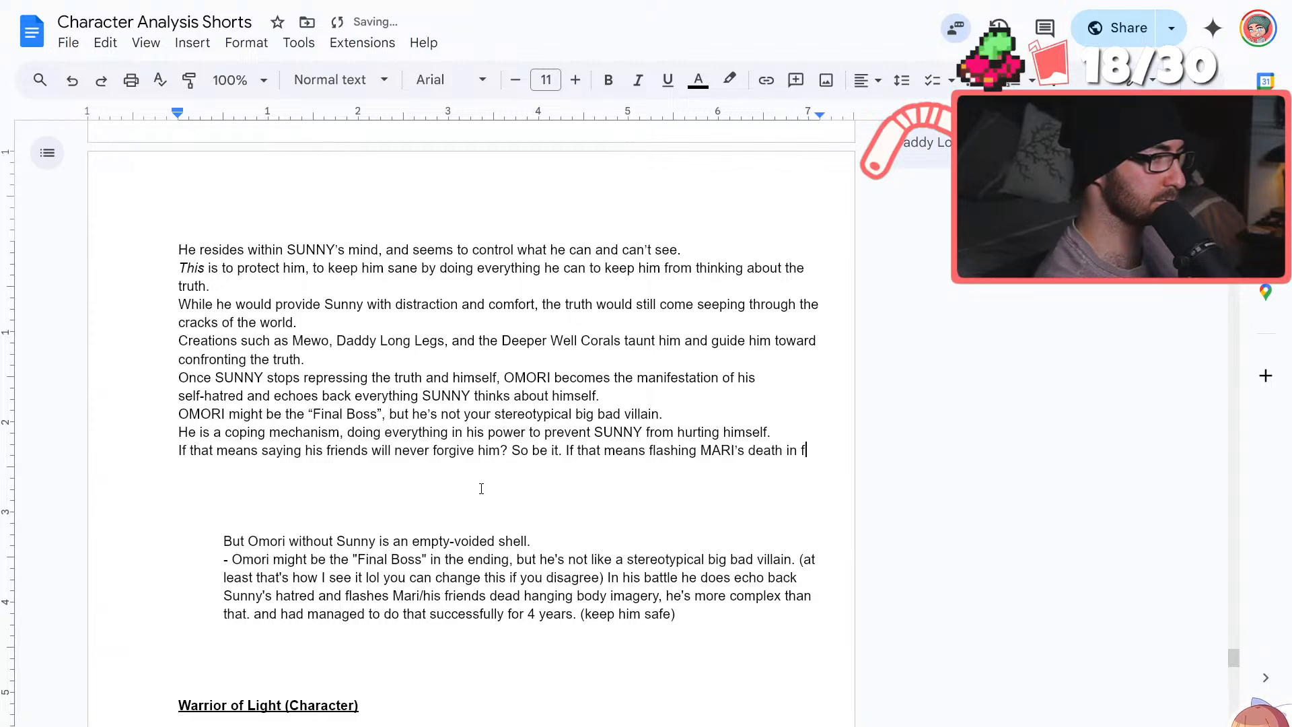
pyautogui.write('ront of him')
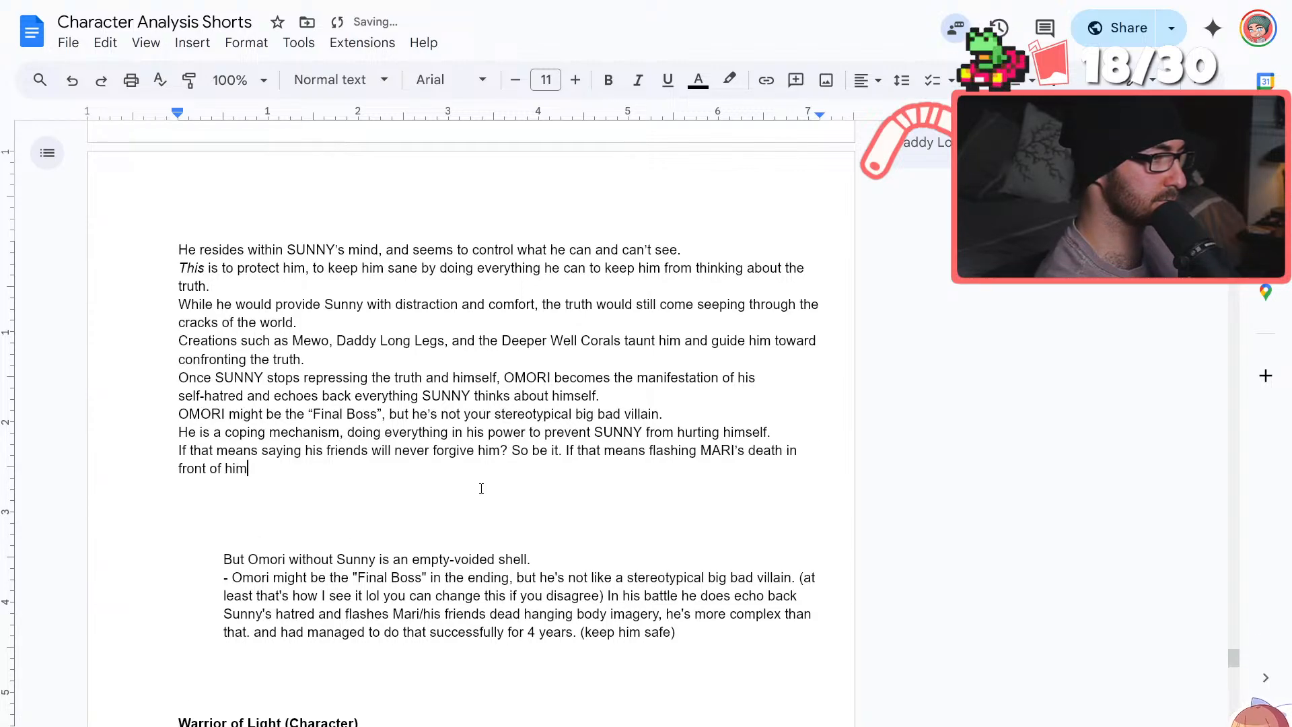
pyautogui.write(', so be it')
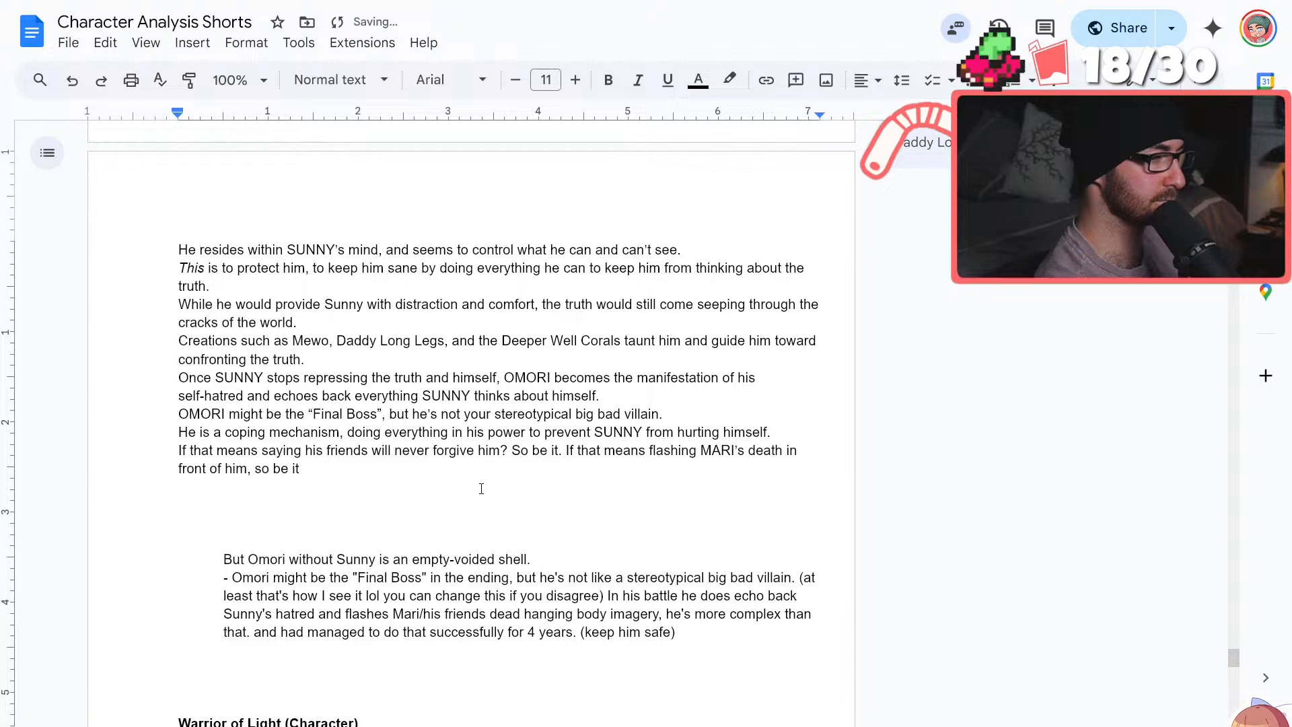
pyautogui.write('.')
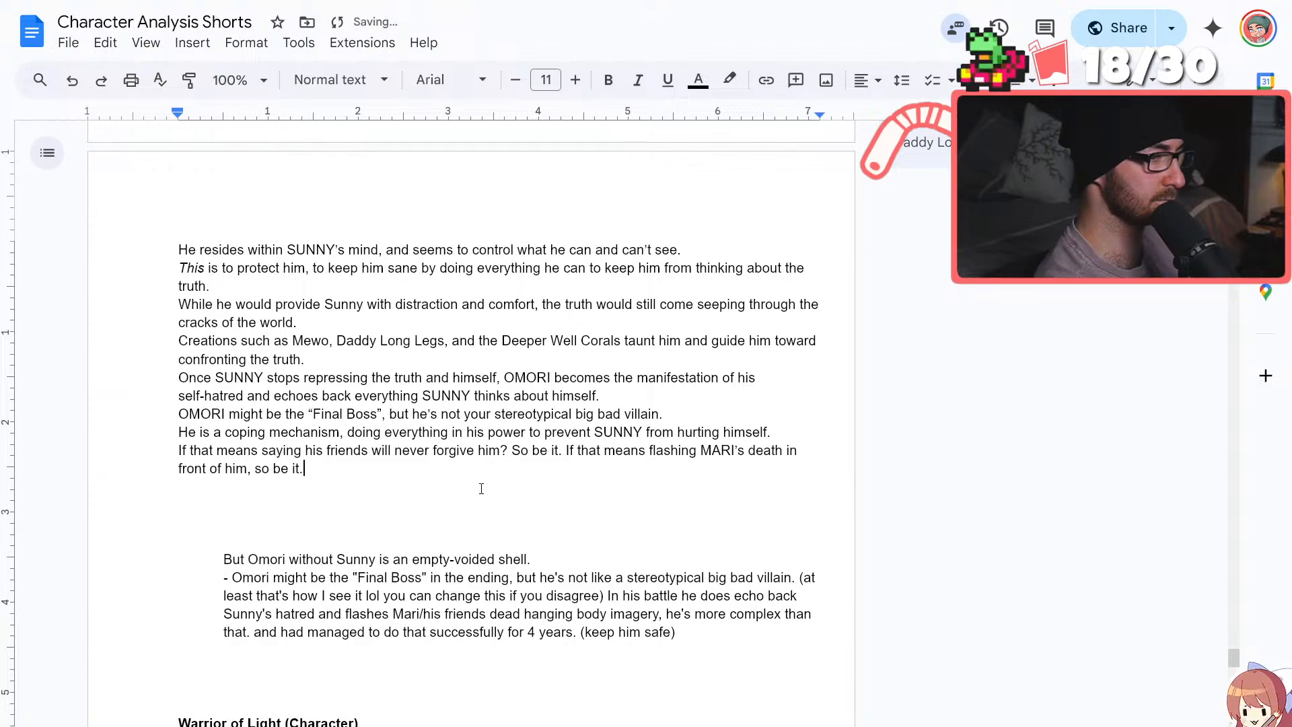
# Continue the line with "If that means flashing MARI's death in front of him, so be it." and start an empty line below
pyautogui.press('Return')
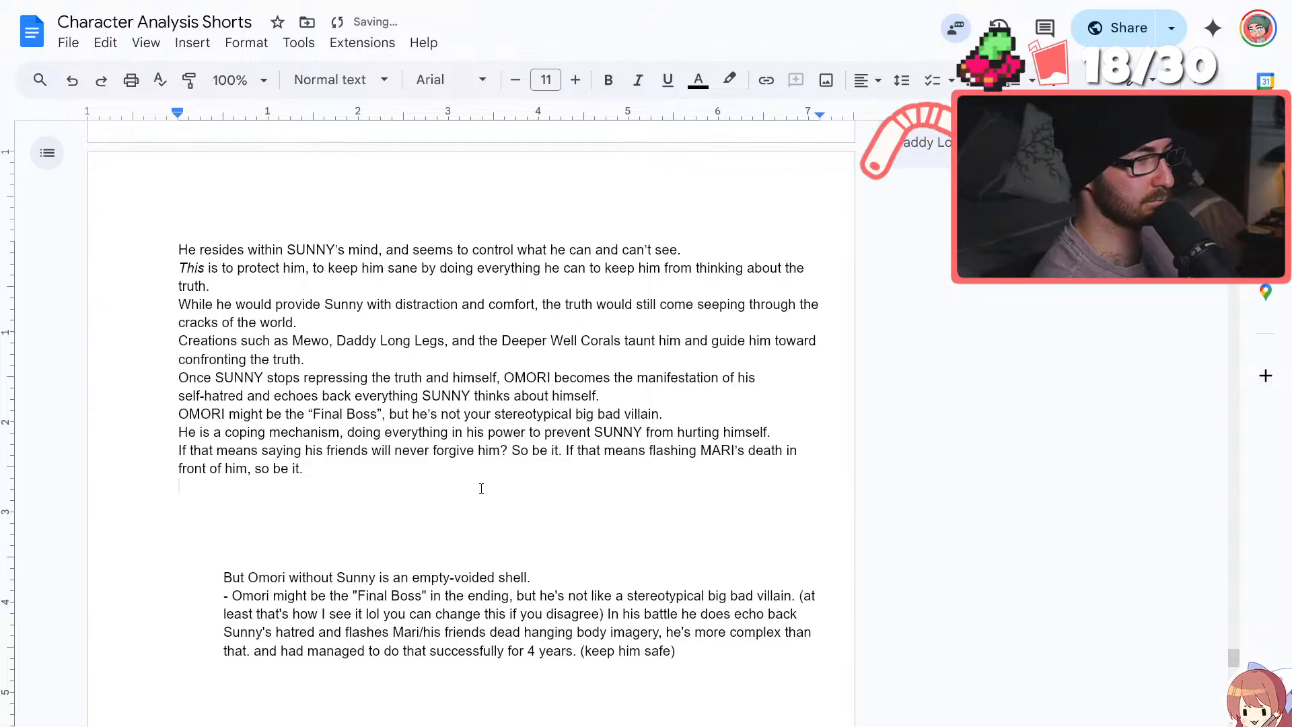
# Reword the opening of the sentence about SUNNY no longer repressing the truth from "Once" to "And once"
pyautogui.scroll(1, 481, 489)
pyautogui.scroll(3, 481, 488)
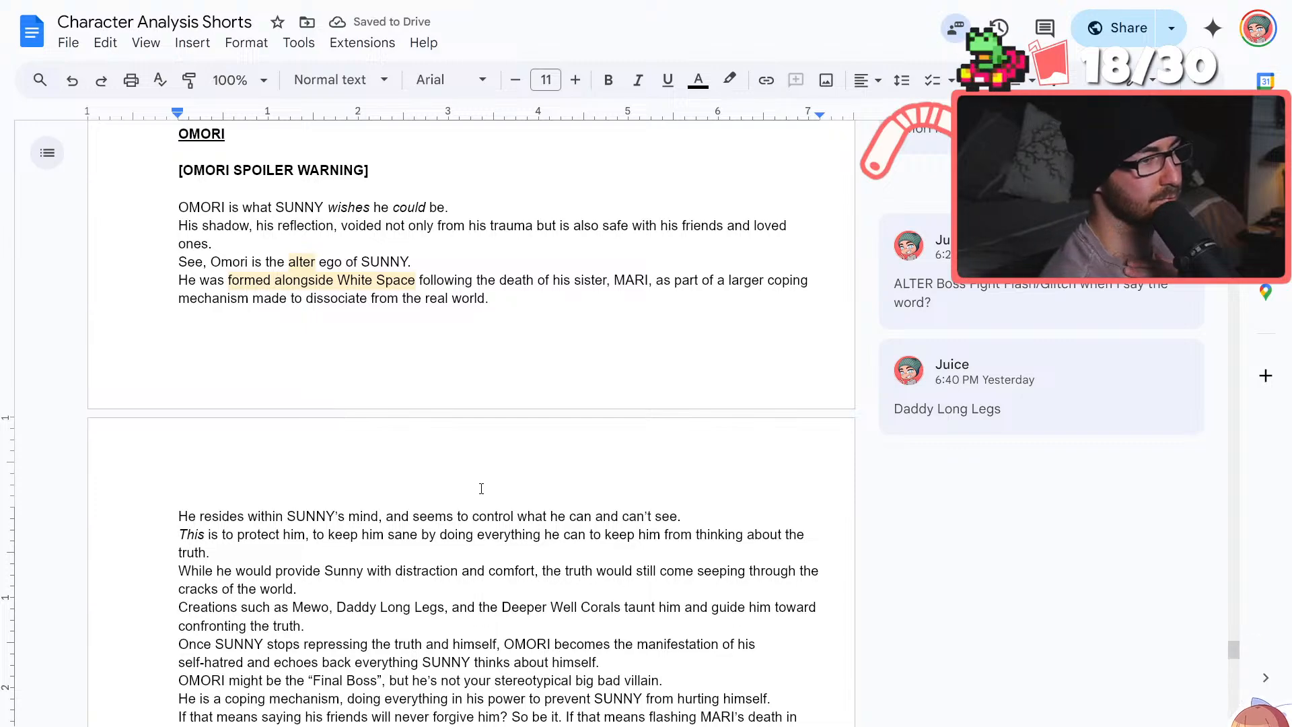
pyautogui.scroll(-3, 481, 489)
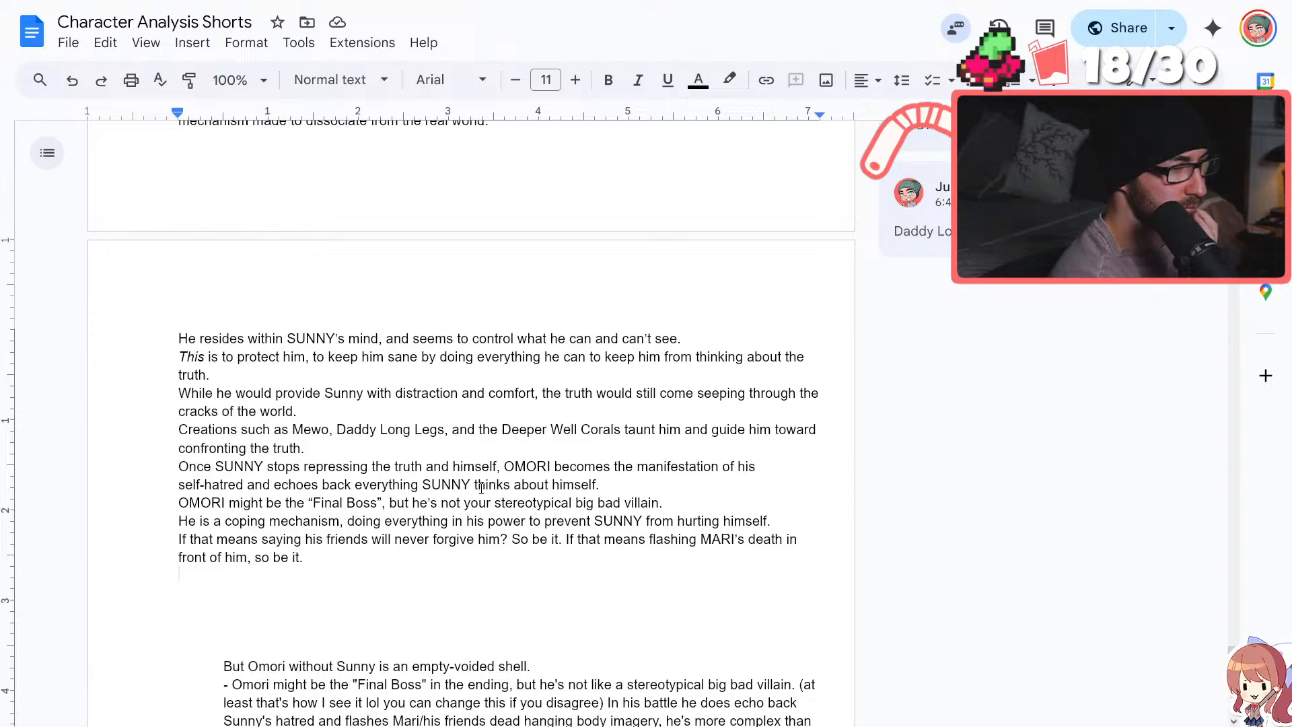
pyautogui.click(185, 466)
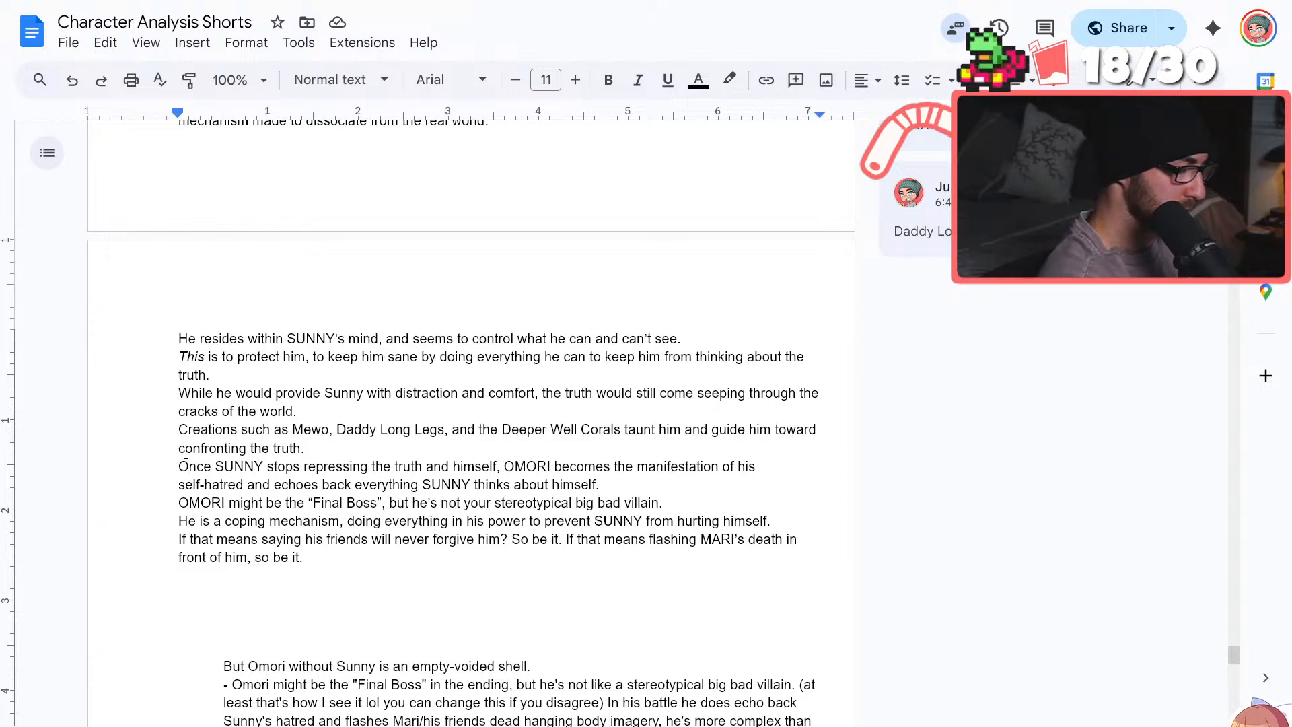
pyautogui.write('And')
pyautogui.press('BackSpace')
pyautogui.press('BackSpace')
pyautogui.press('BackSpace')
pyautogui.press('BackSpace')
pyautogui.press('BackSpace')
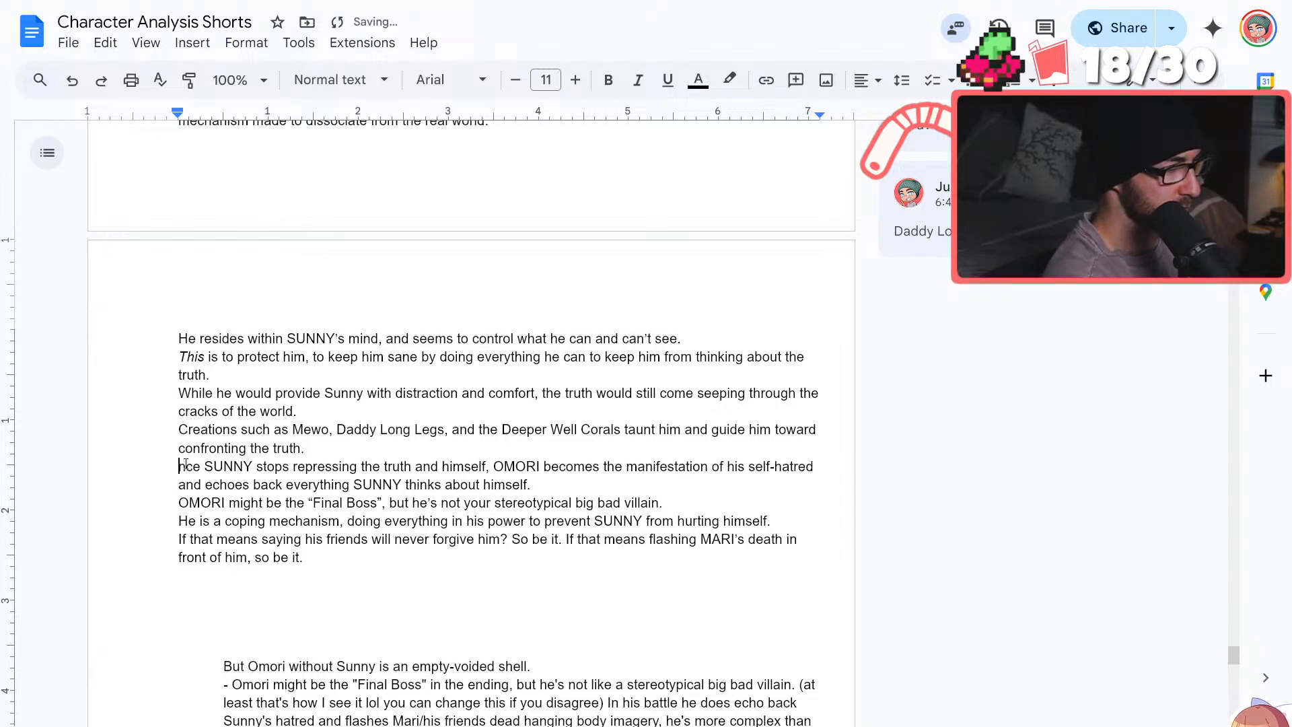
pyautogui.write('Abn==')
pyautogui.press('BackSpace')
pyautogui.press('BackSpace')
pyautogui.press('BackSpace')
pyautogui.press('BackSpace')
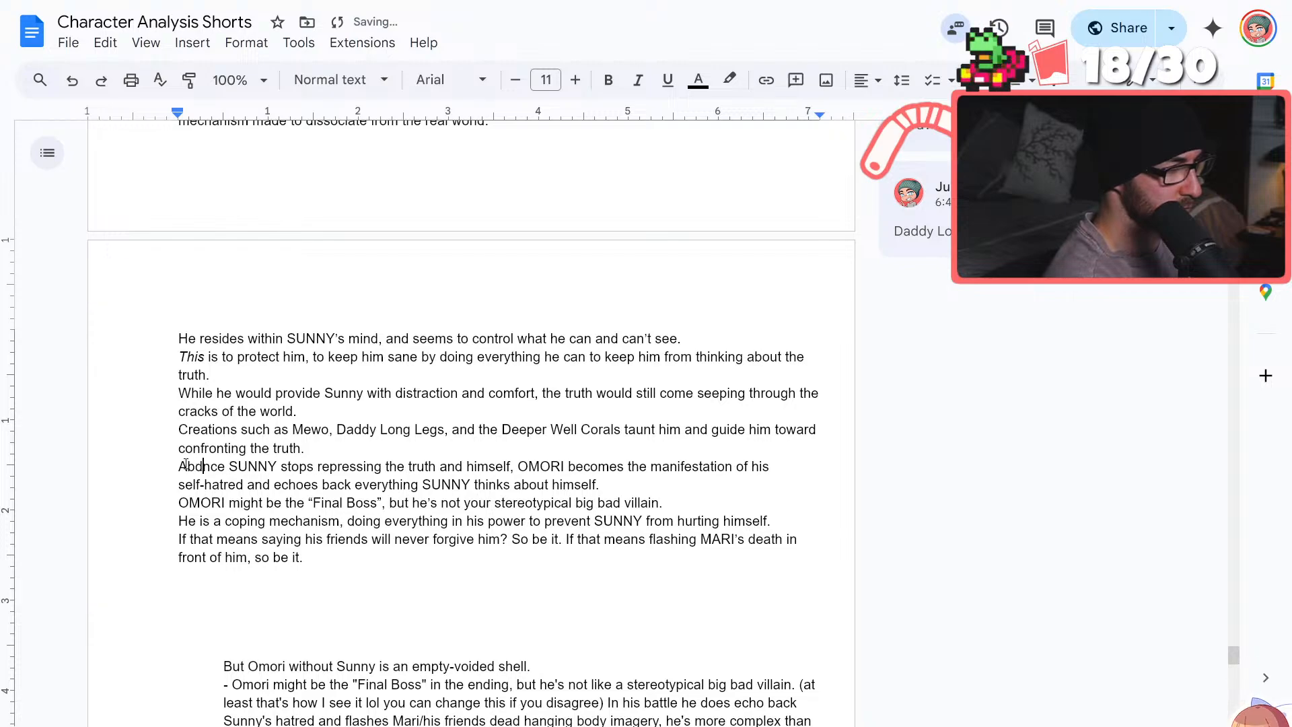
pyautogui.write('nd o')
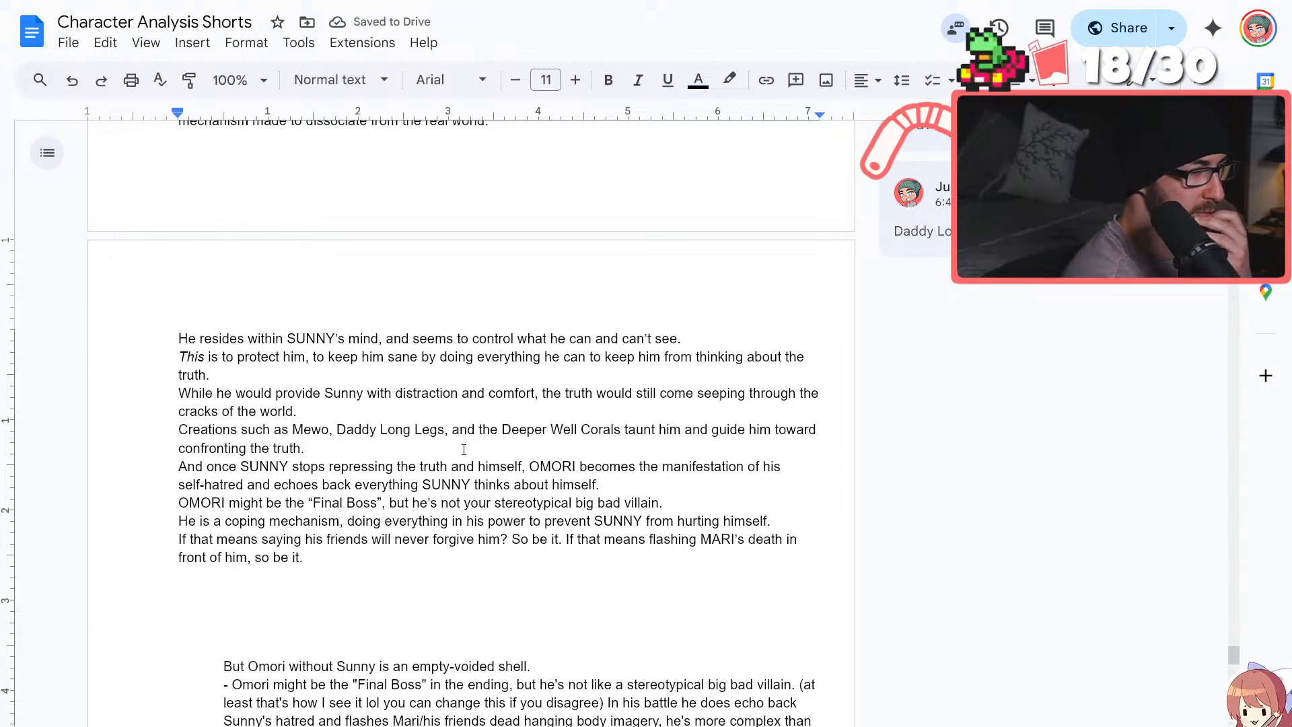
pyautogui.click(411, 465)
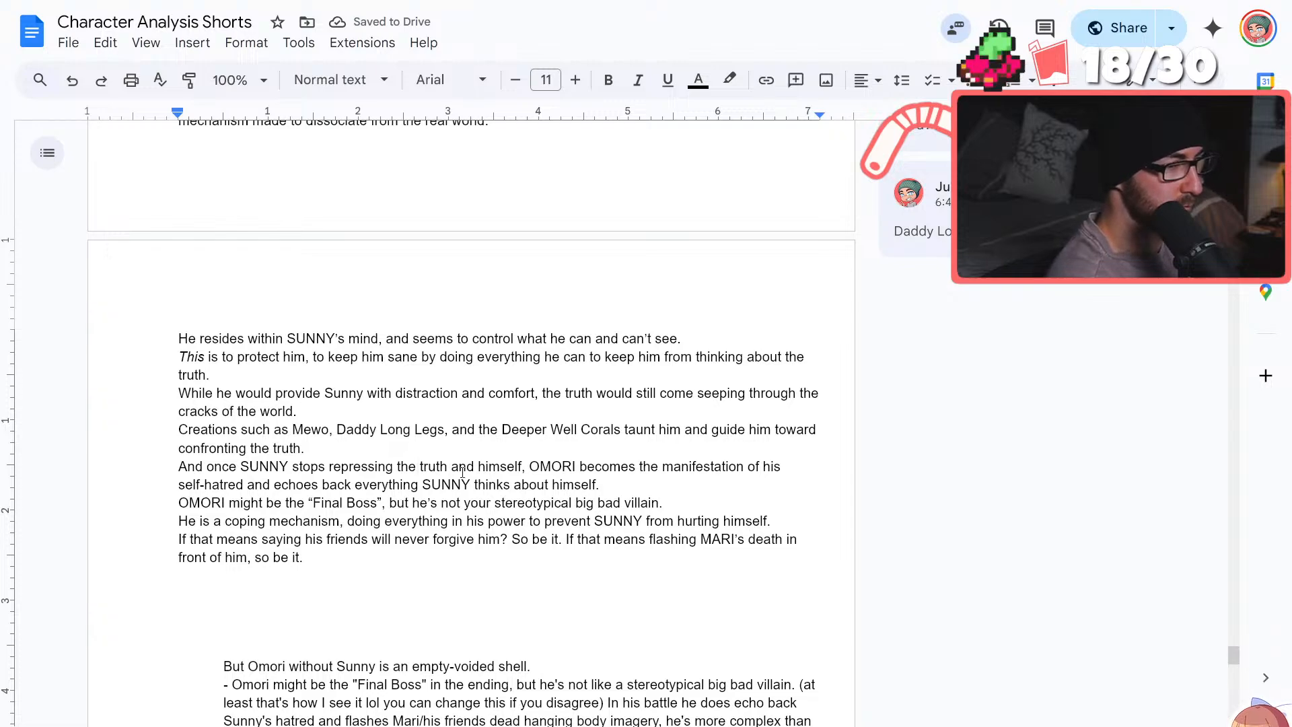
# In the sentence about SUNNY no longer repressing the truth, change "the truth" to "that truth" and remove "and himself"
pyautogui.press('BackSpace')
pyautogui.press('BackSpace')
pyautogui.write('e')
pyautogui.scroll(-9, 462, 472)
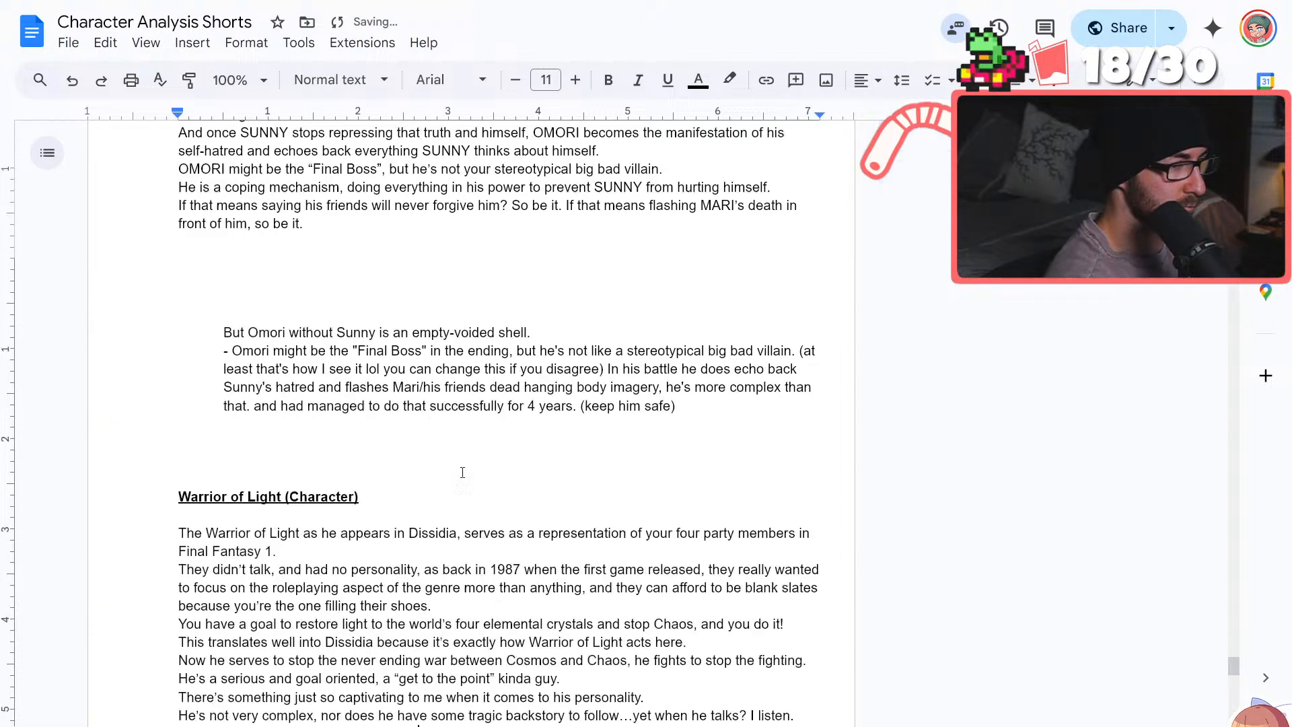
pyautogui.scroll(7, 462, 473)
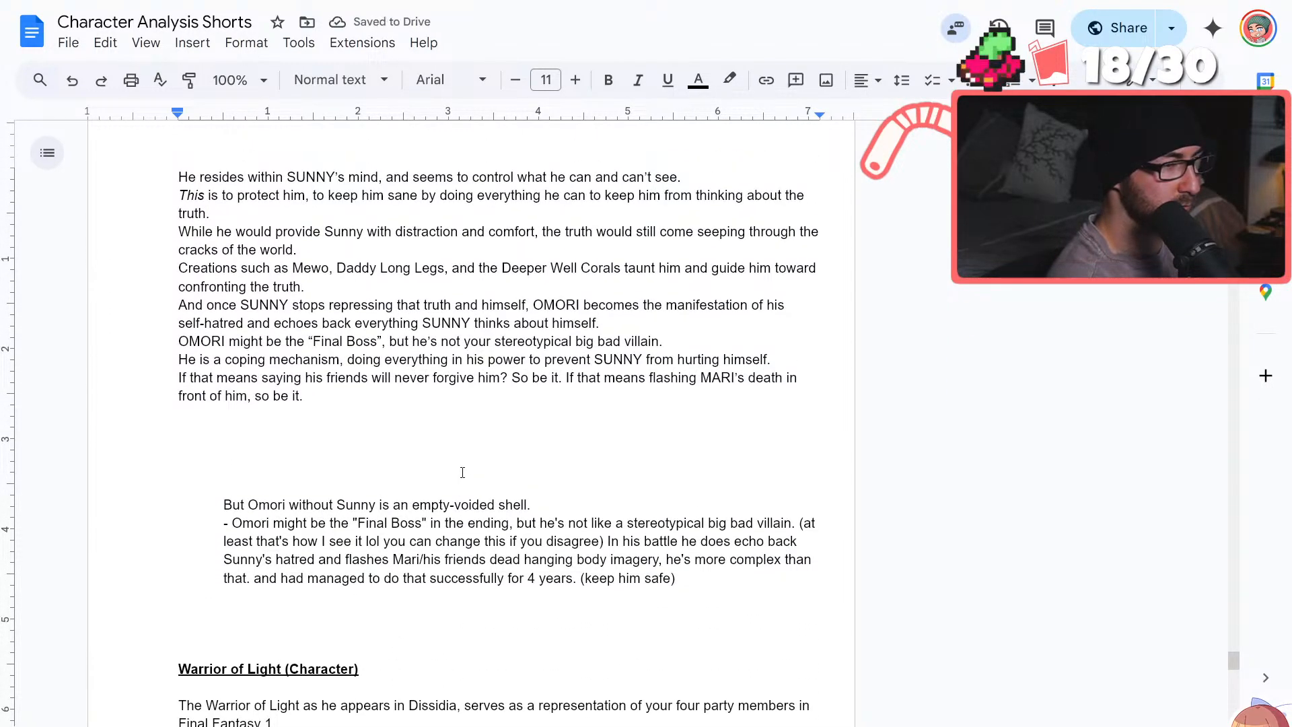
pyautogui.scroll(3, 462, 473)
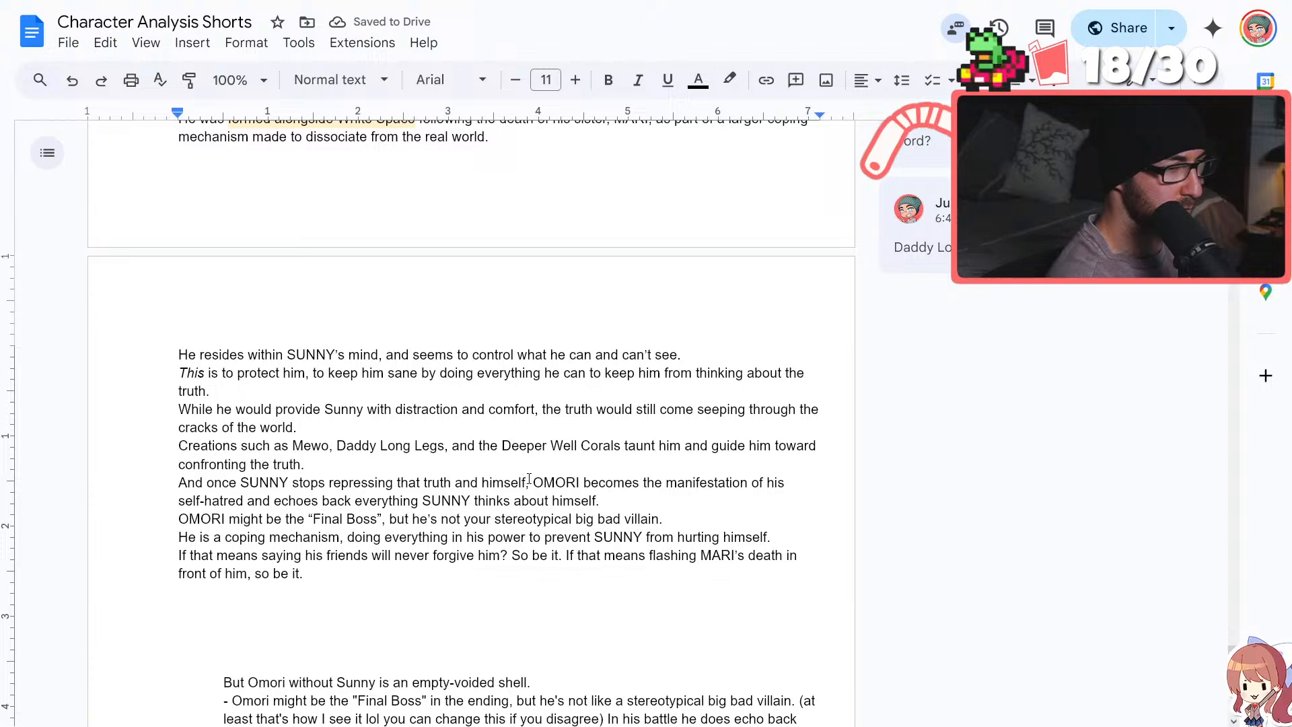
pyautogui.moveTo(528, 479); pyautogui.dragTo(452, 482)
pyautogui.press('BackSpace')
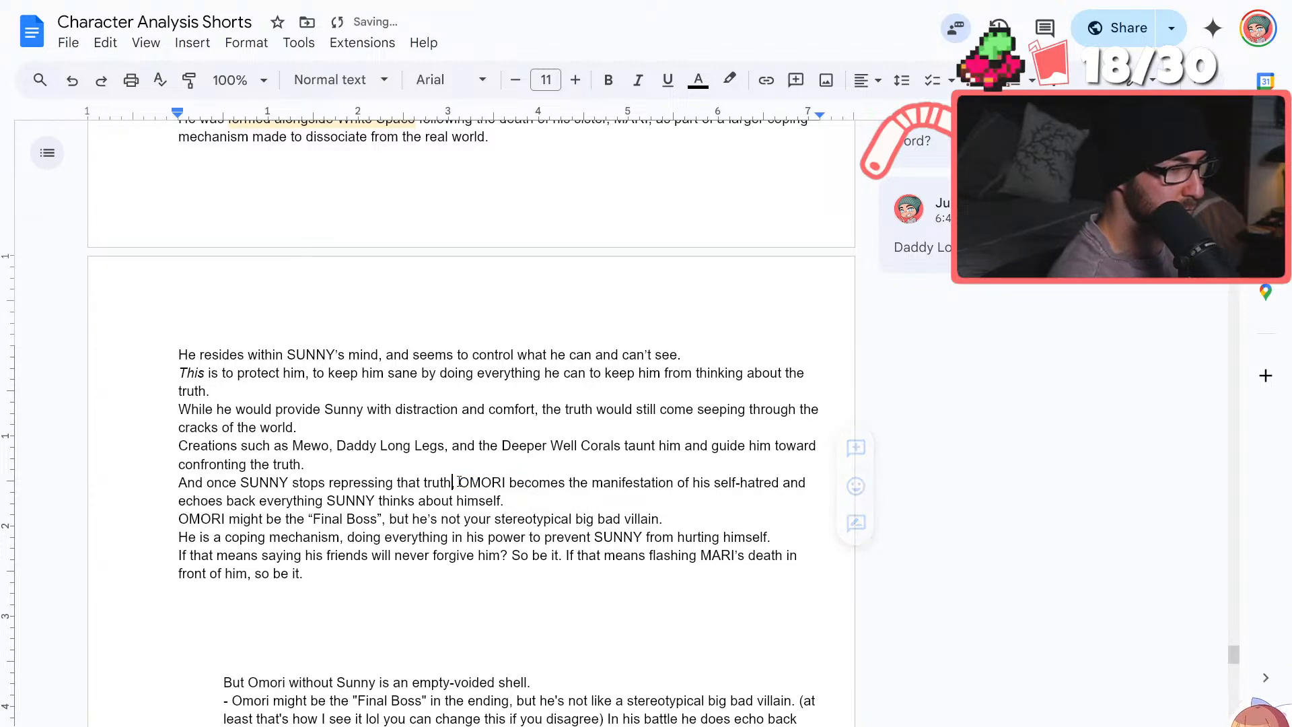
pyautogui.click(597, 508)
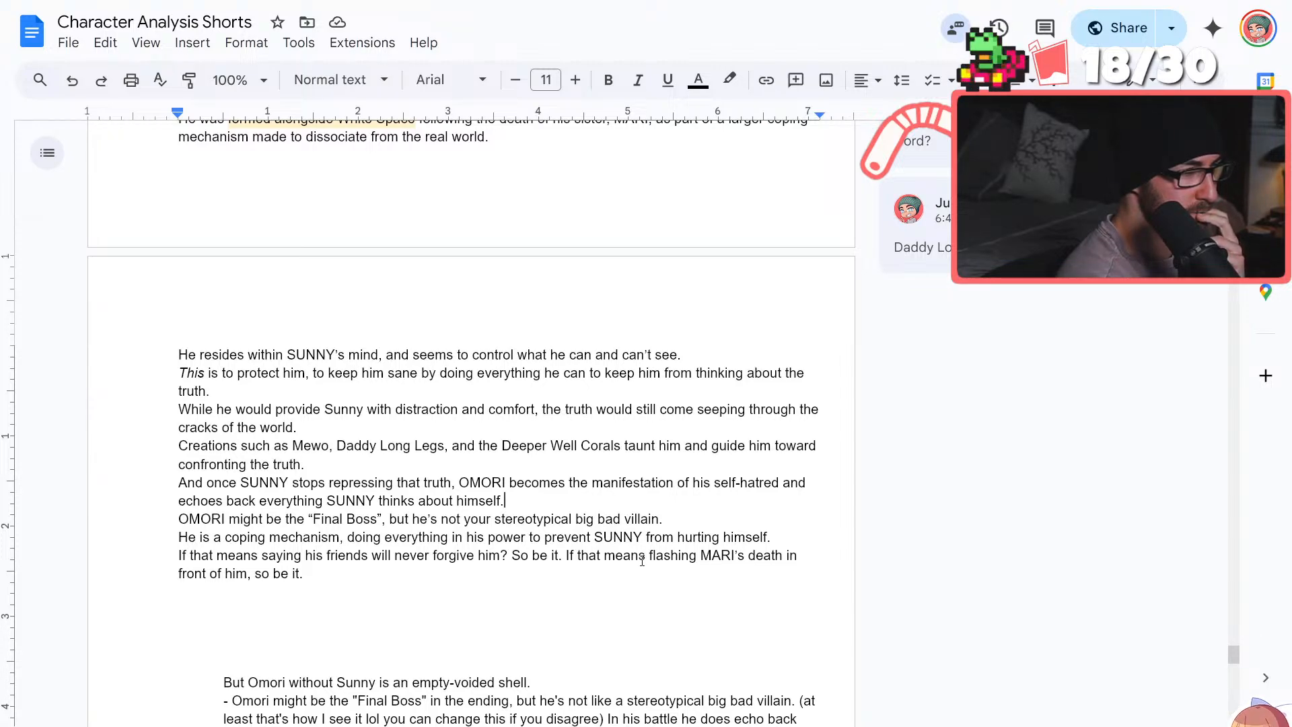
# Extend the sentence about protecting SUNNY so that it ends "the truth of what he did to his sister, friends, and family."
pyautogui.scroll(3, 642, 561)
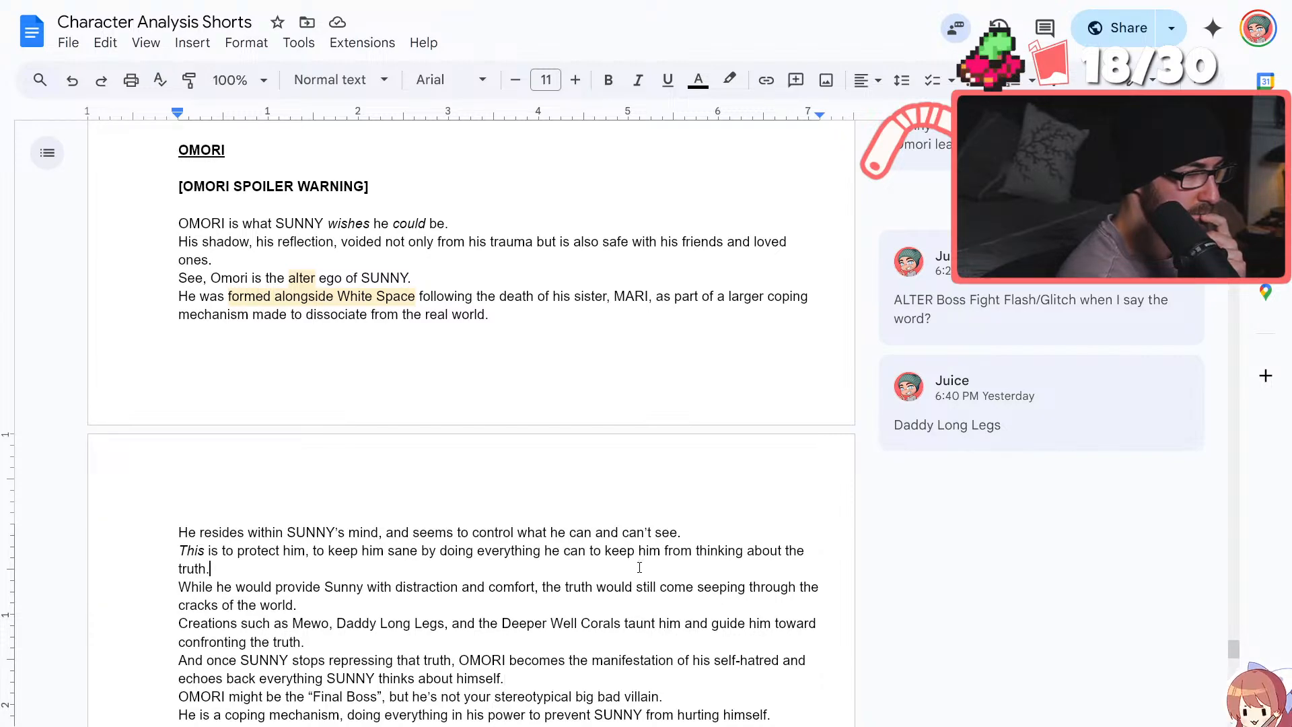
pyautogui.press('BackSpace')
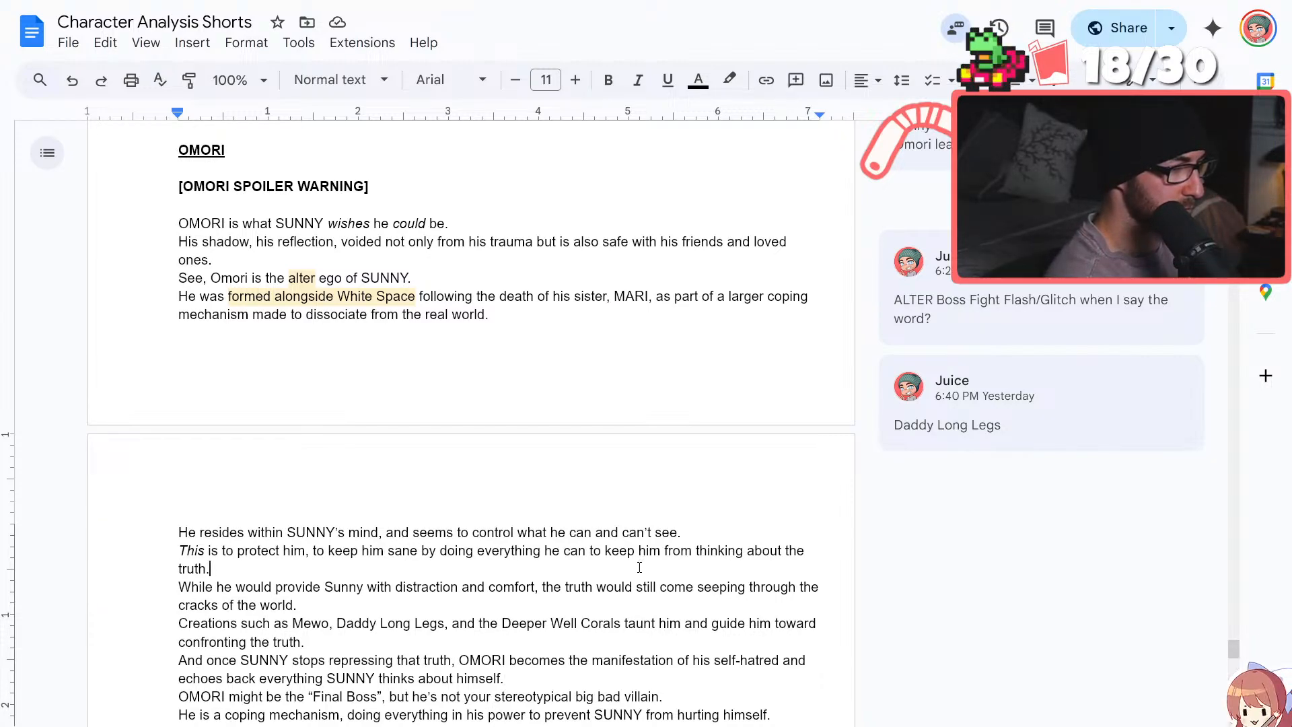
pyautogui.write('of')
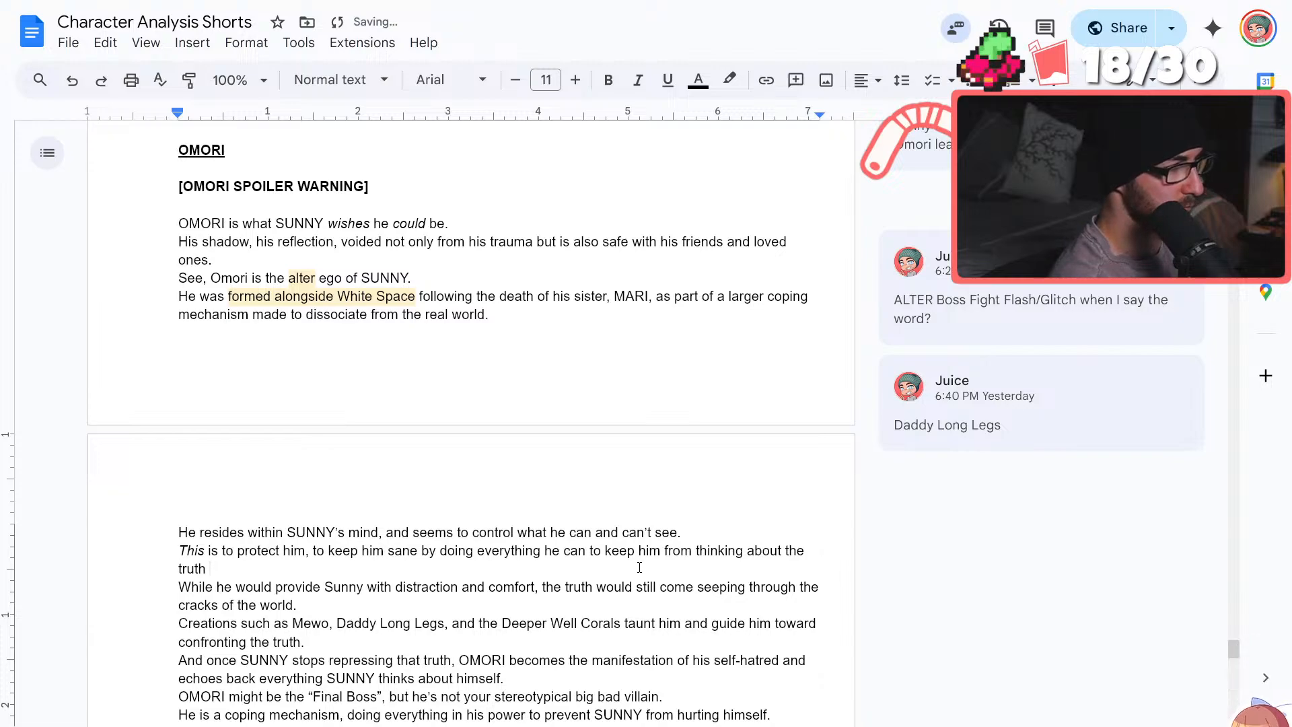
pyautogui.write(' what he did')
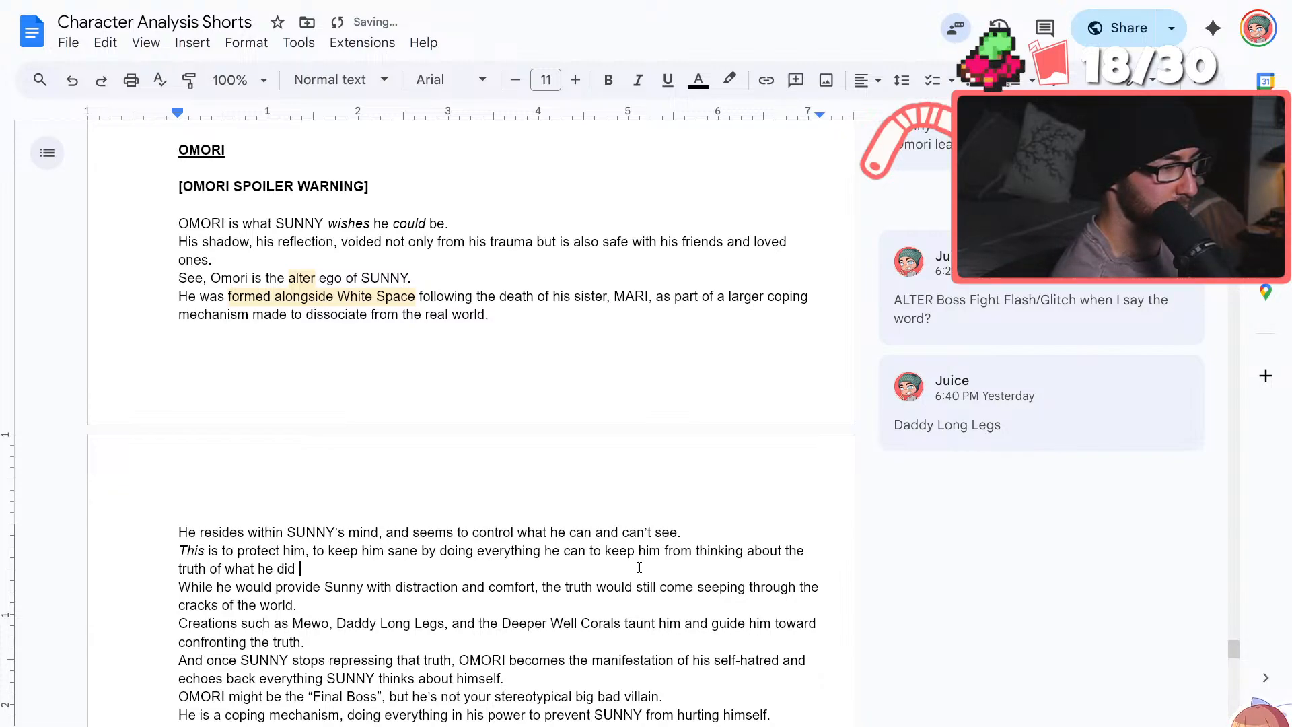
pyautogui.write(' to his siste')
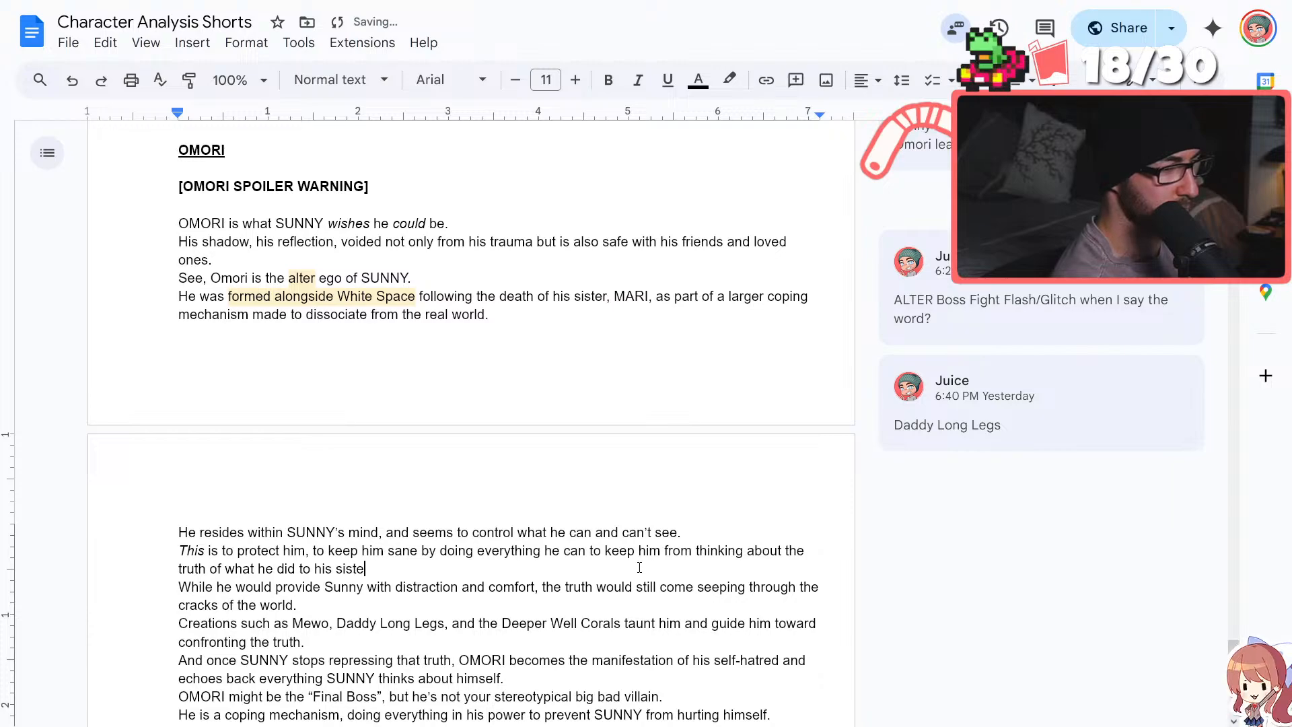
pyautogui.write('r')
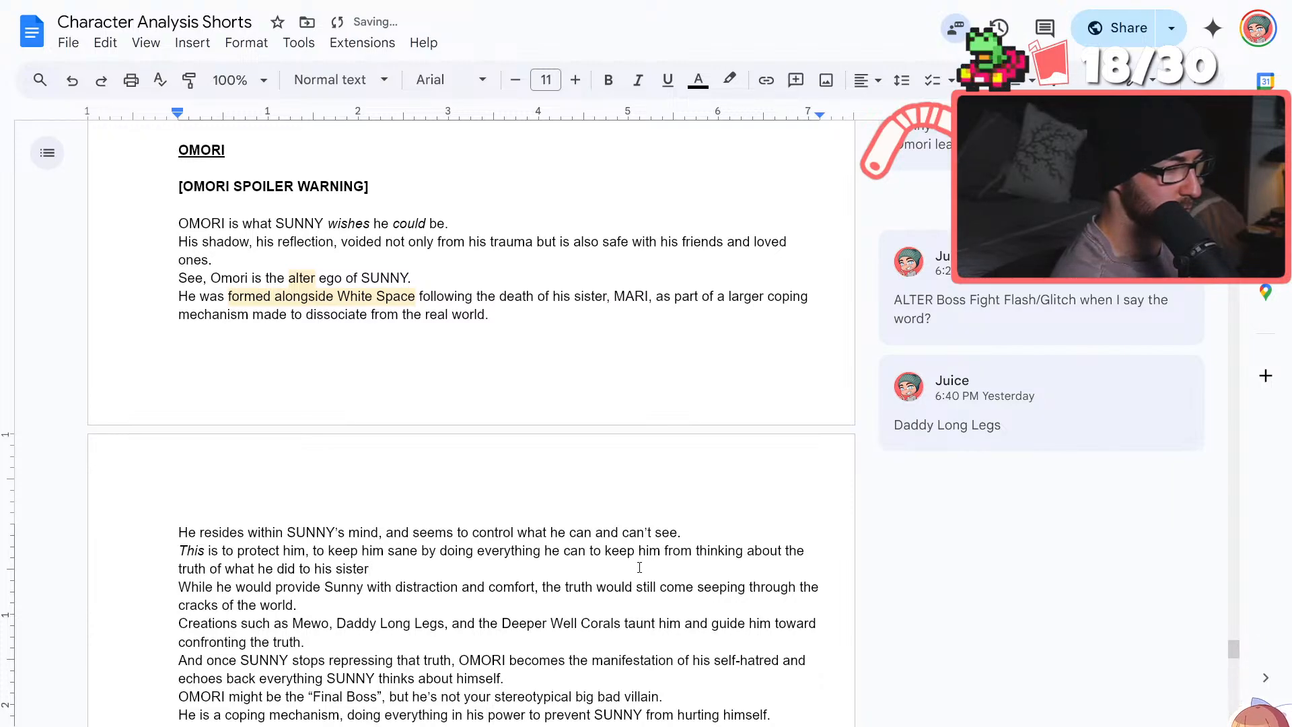
pyautogui.write('., friends, and ')
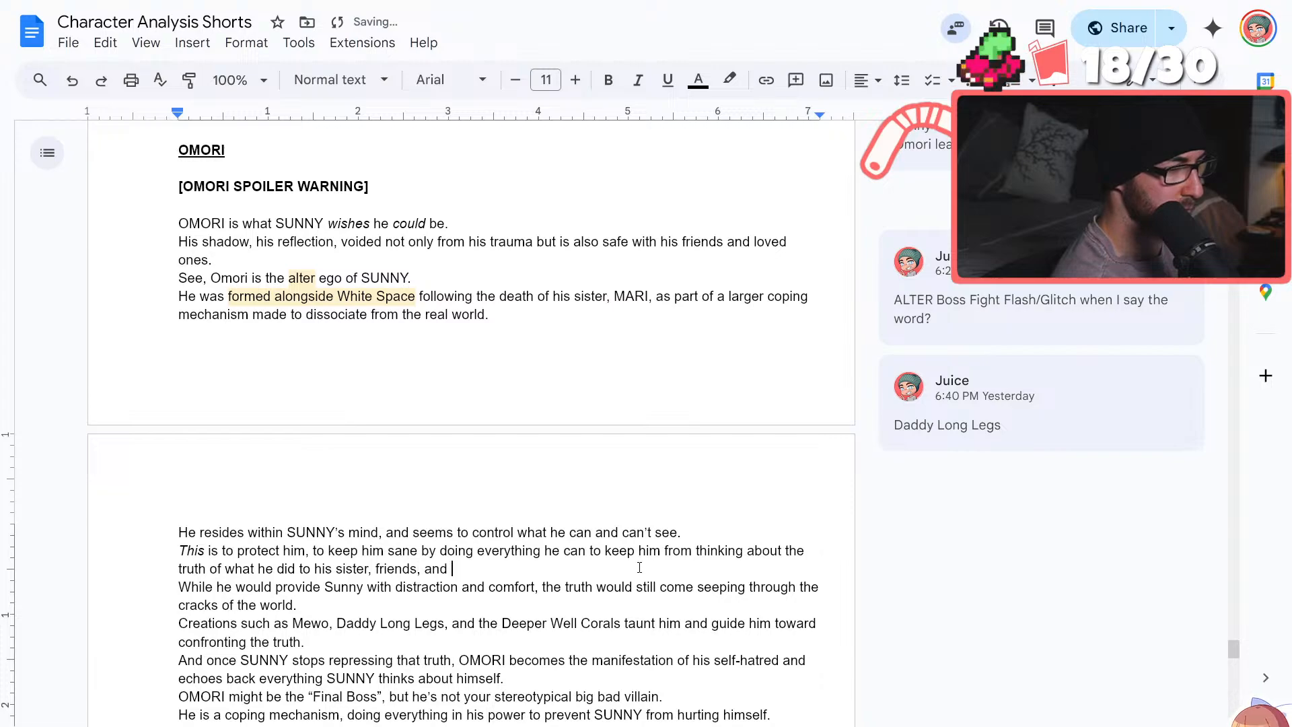
pyautogui.write('family.')
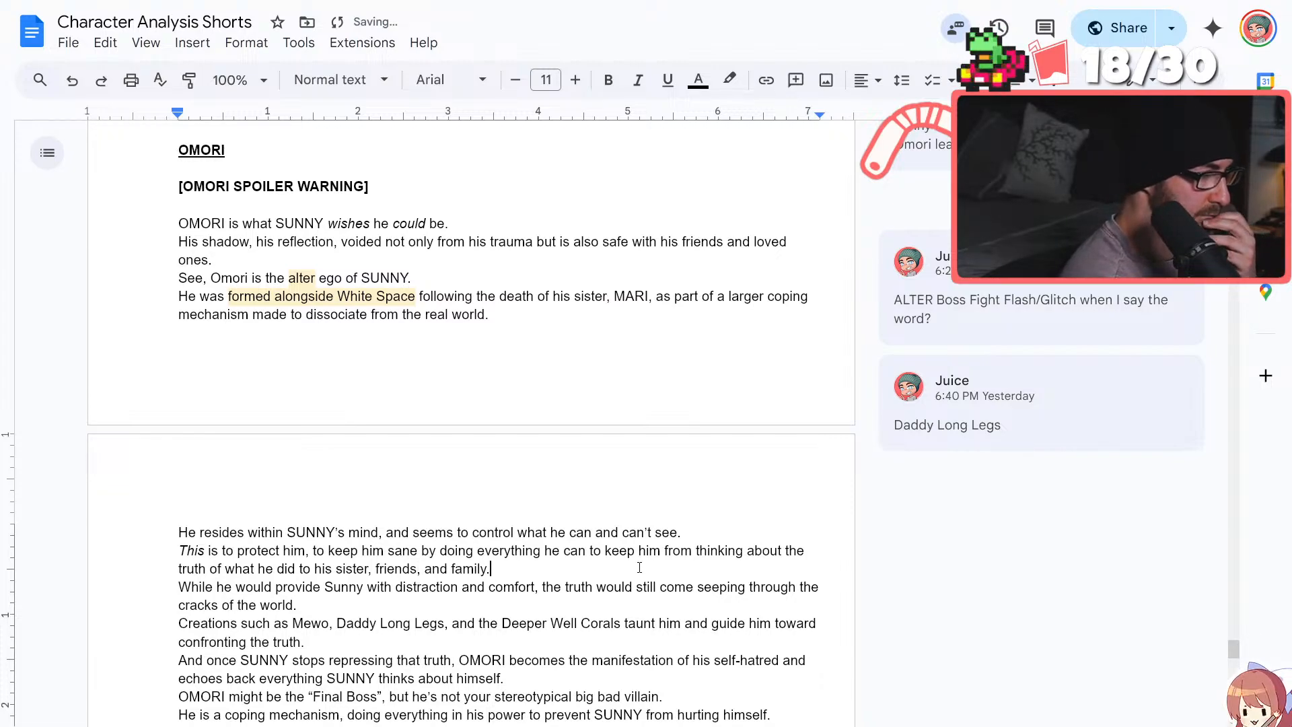
# Replace "the truth" with "it" in the Mewo and Daddy Long Legs sentence, and "that truth" with "it" in the sentence below
pyautogui.scroll(-3, 639, 567)
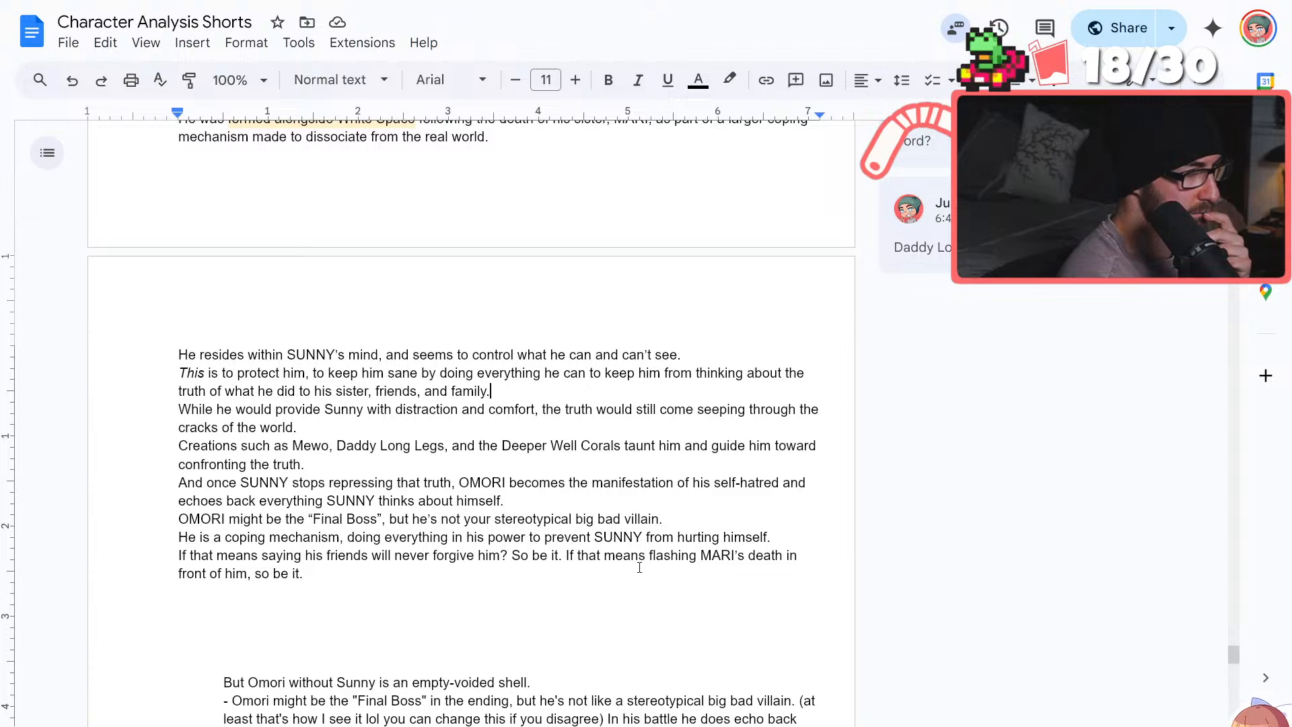
pyautogui.scroll(-2, 639, 567)
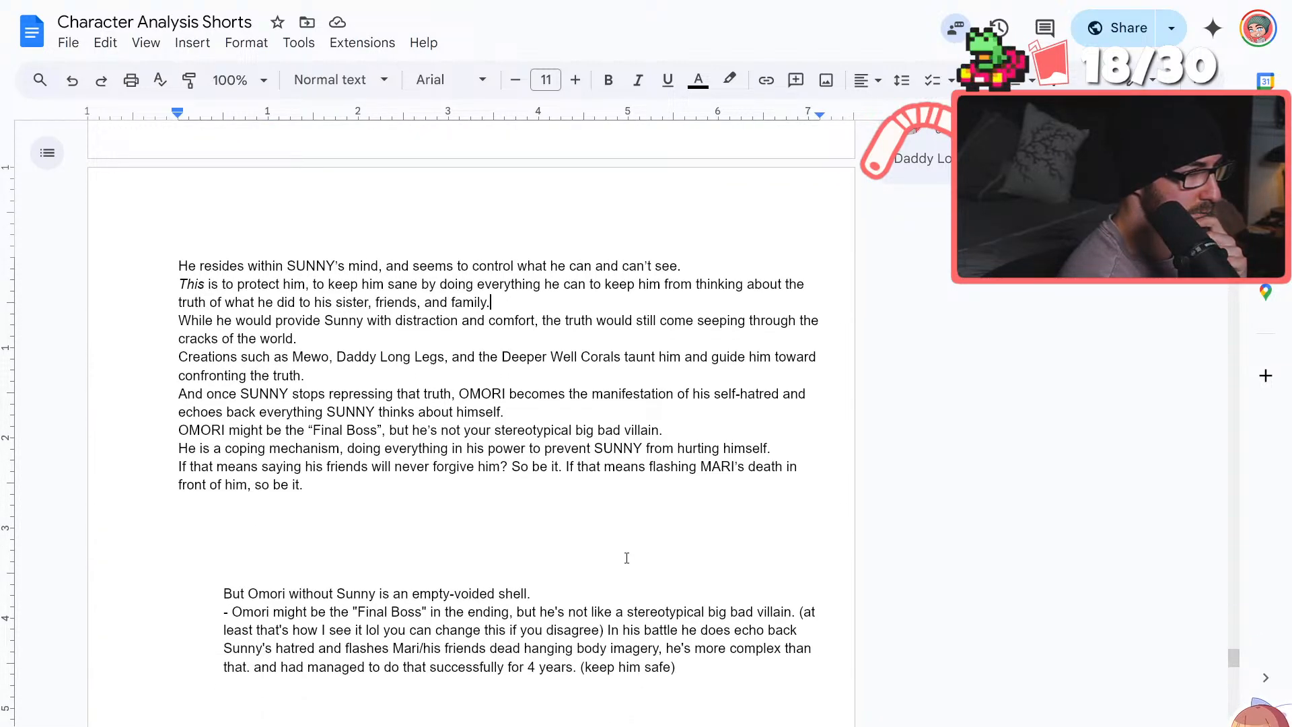
pyautogui.moveTo(301, 378); pyautogui.dragTo(251, 379)
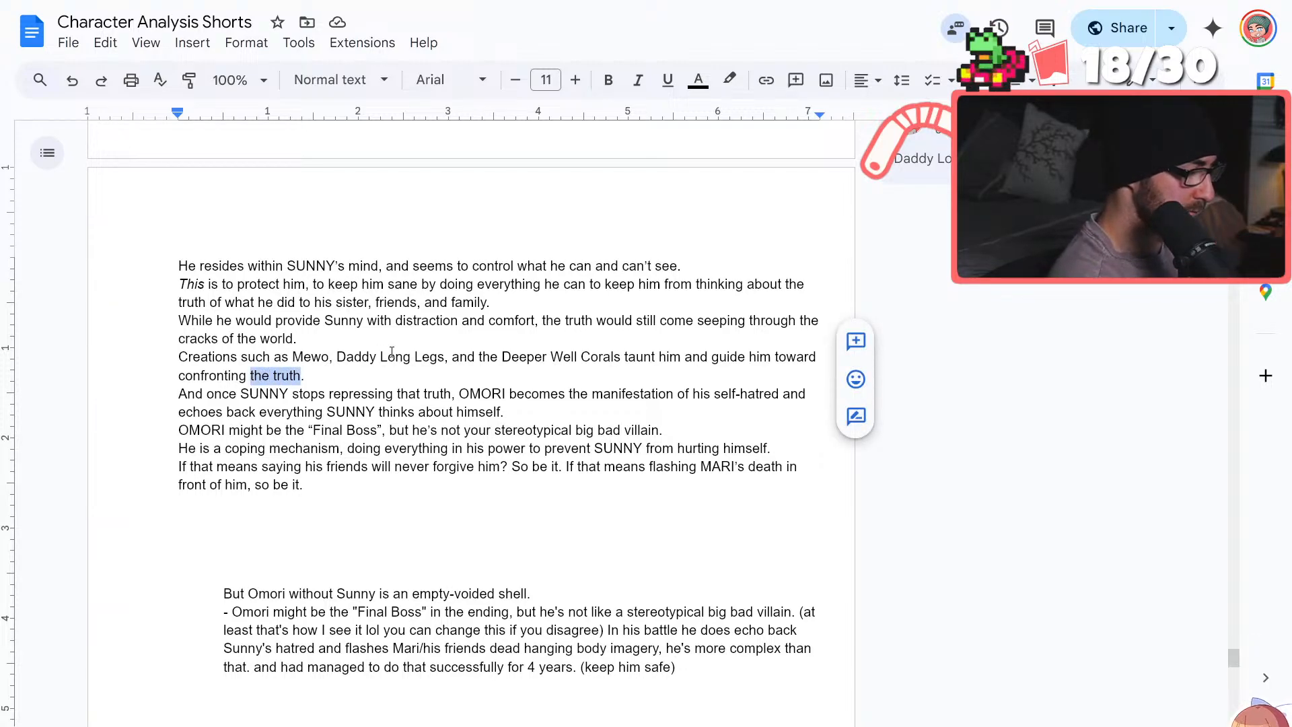
pyautogui.write('it')
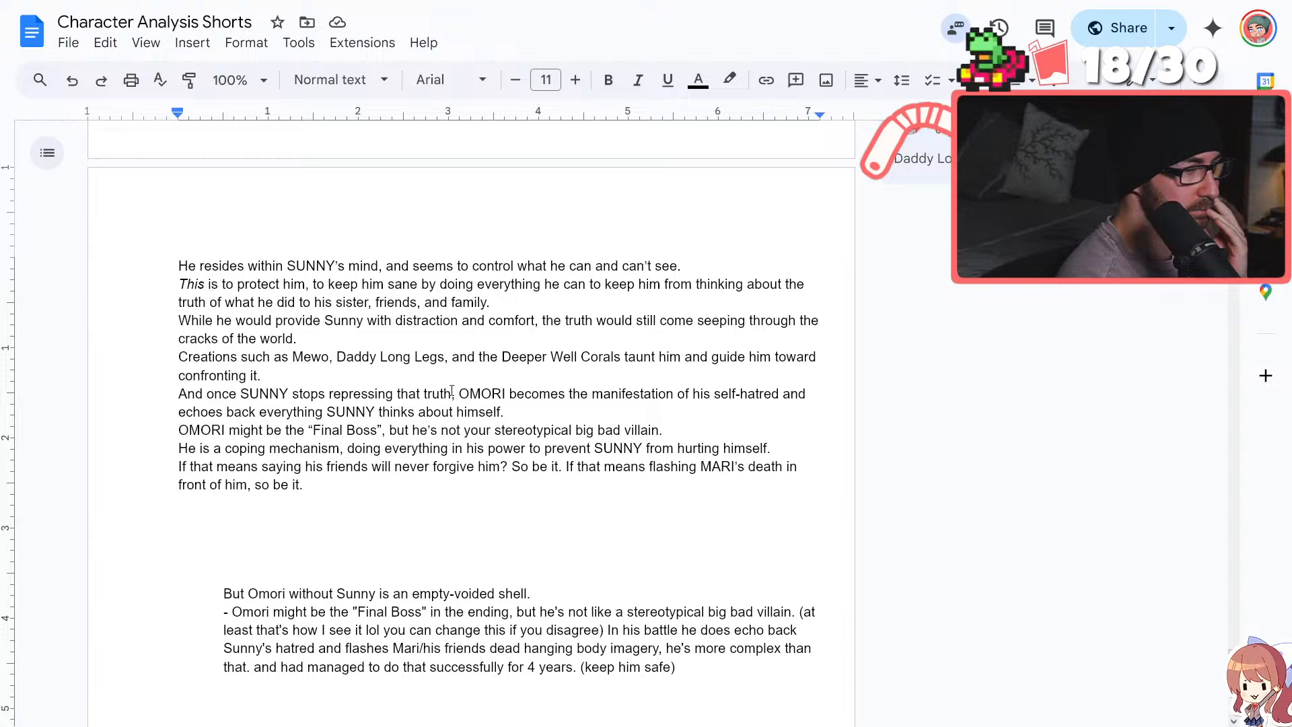
pyautogui.moveTo(444, 393); pyautogui.dragTo(399, 396)
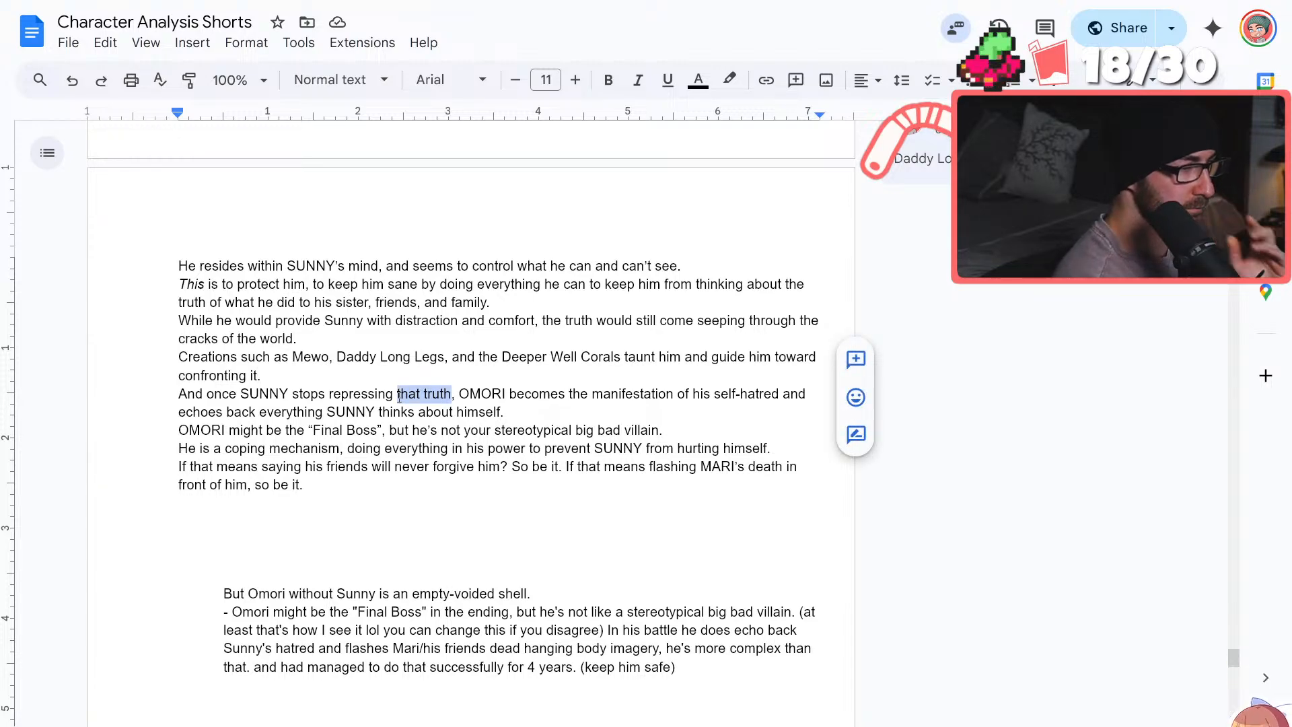
pyautogui.write('it')
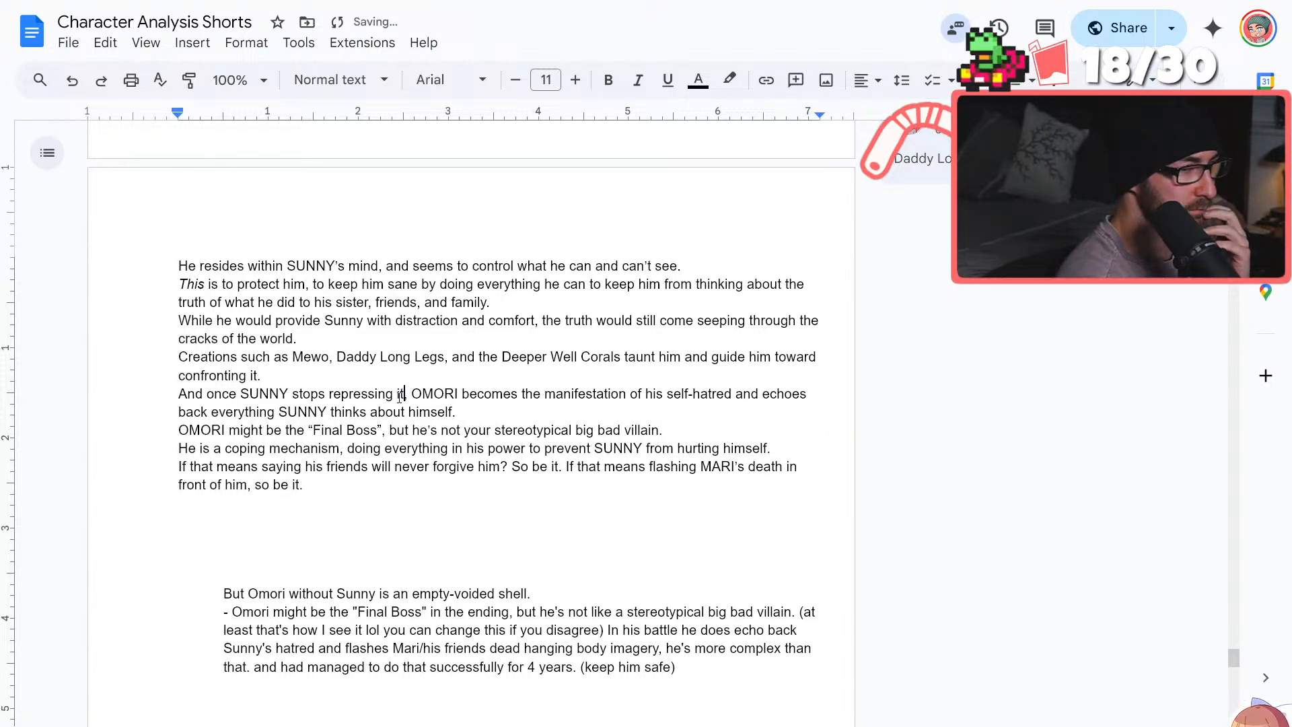
# Reword the end of the Mewo and Daddy Long Legs sentence back to "confronting the truth."
pyautogui.click(272, 368)
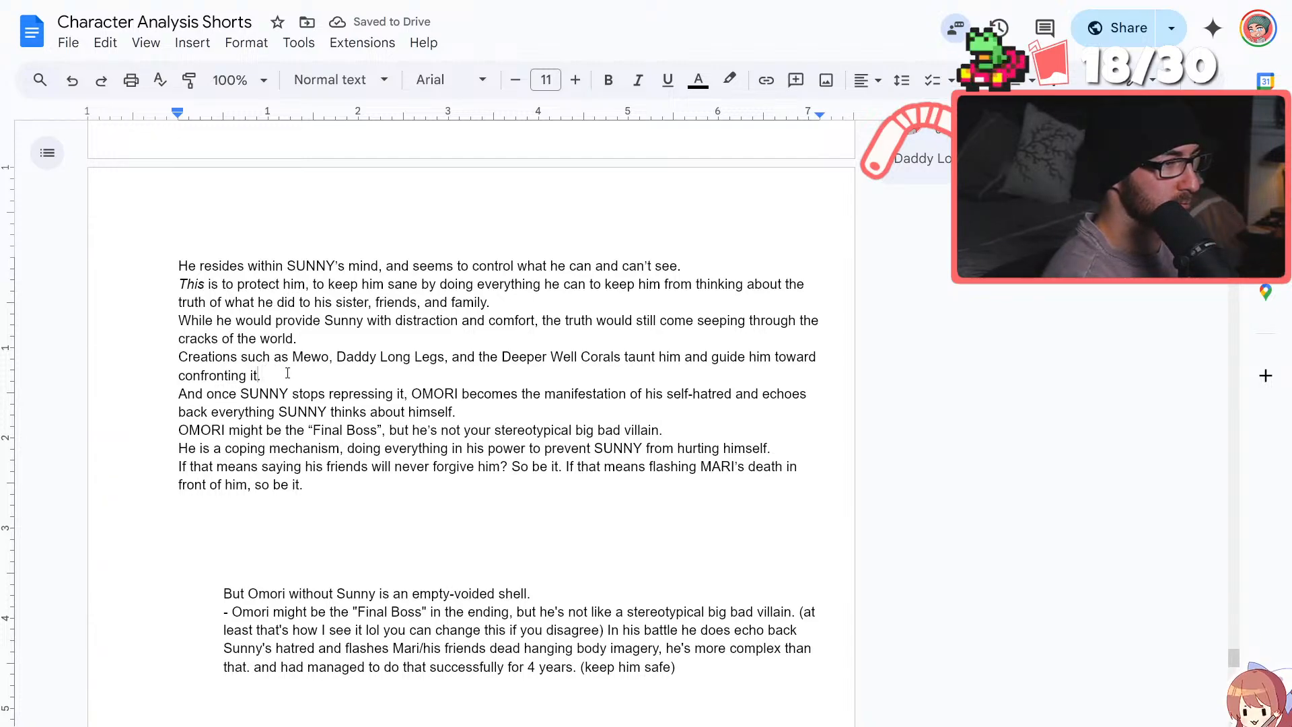
pyautogui.press('BackSpace')
pyautogui.press('BackSpace')
pyautogui.press('BackSpace')
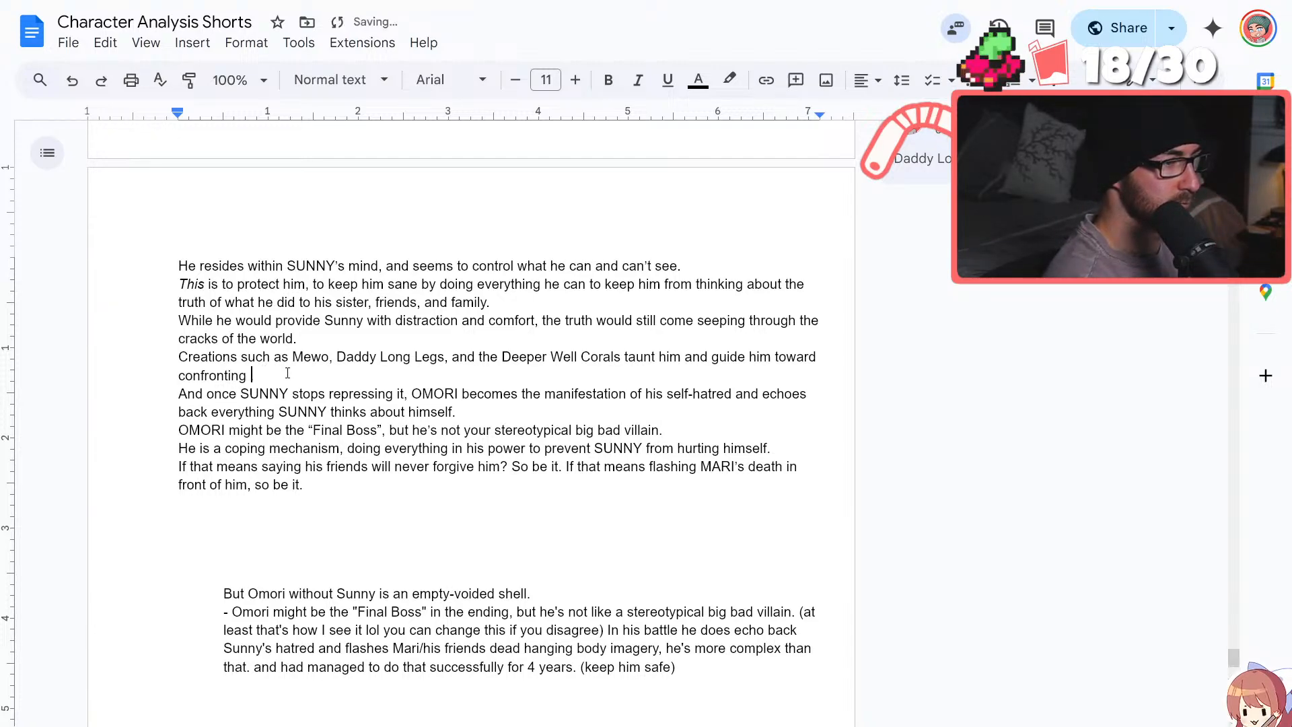
pyautogui.write('the t')
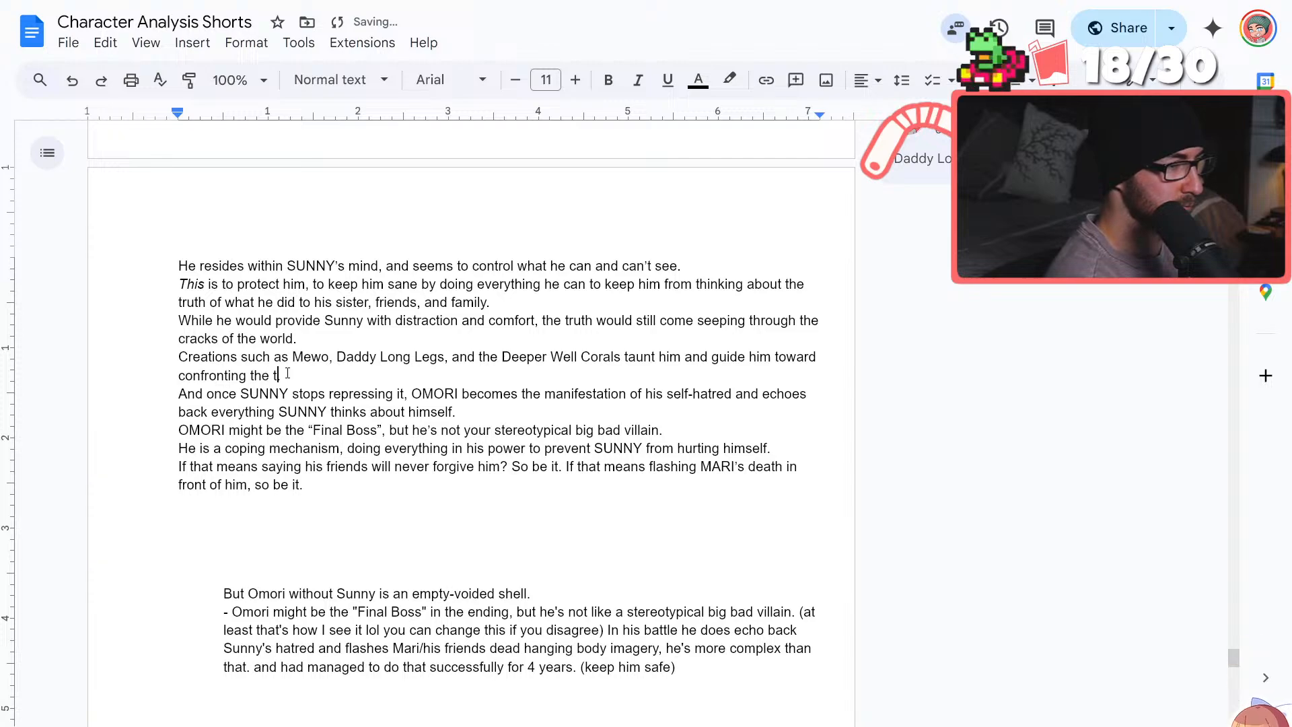
pyautogui.write('ruth.')
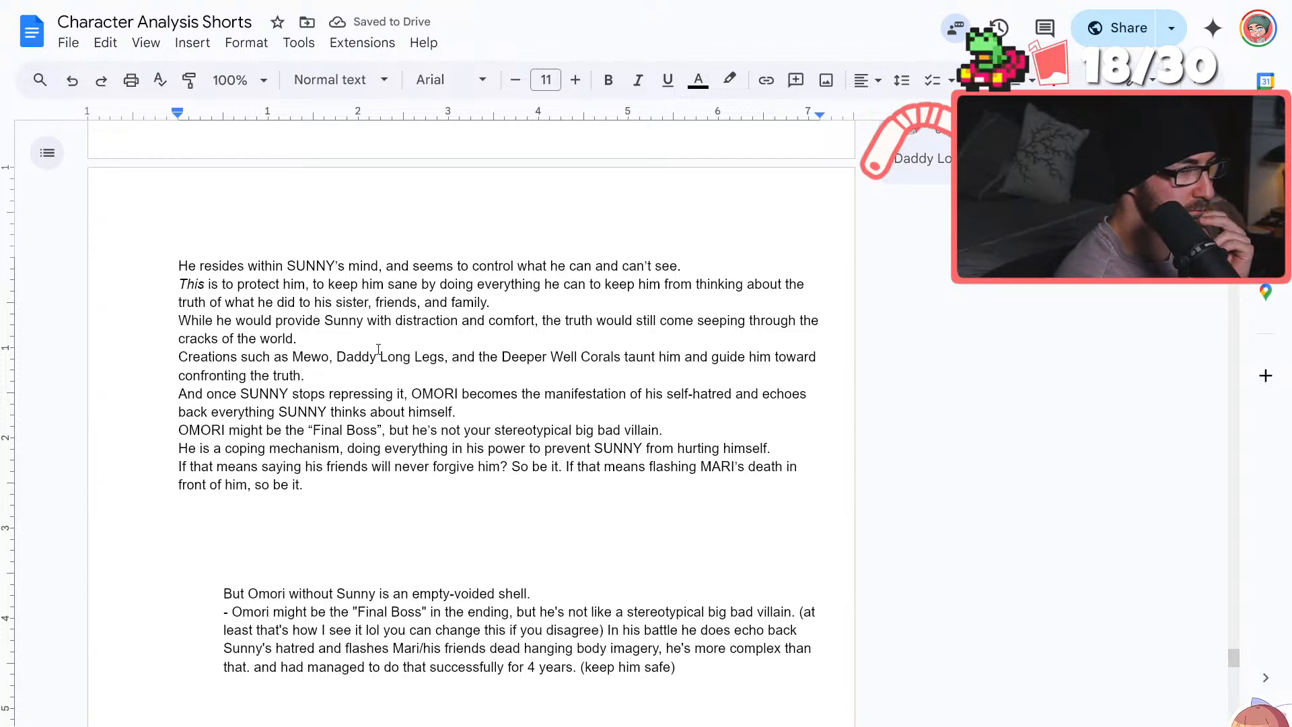
# Remove "him" after "taunt" in the sentence about Mewo, Daddy Long Legs, and the Deeper Well Corals
pyautogui.doubleClick(678, 357)
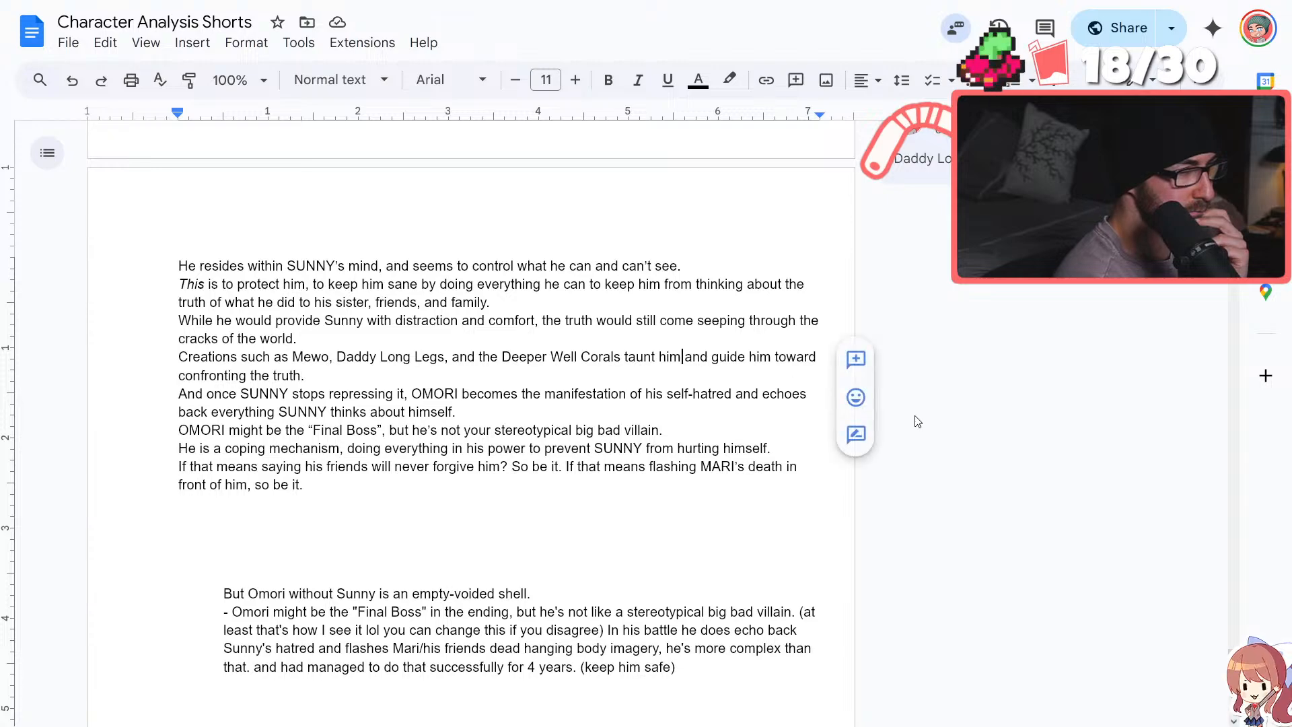
pyautogui.press('BackSpace')
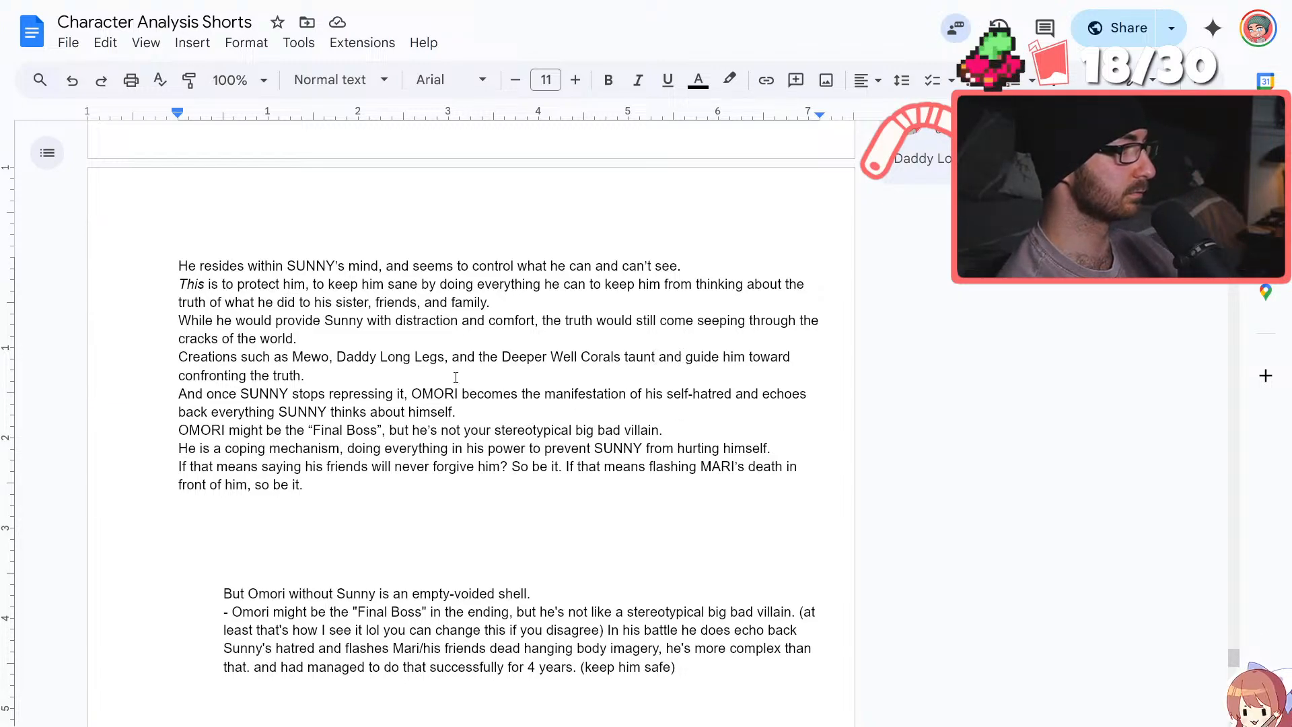
pyautogui.doubleClick(391, 383)
pyautogui.click(368, 339)
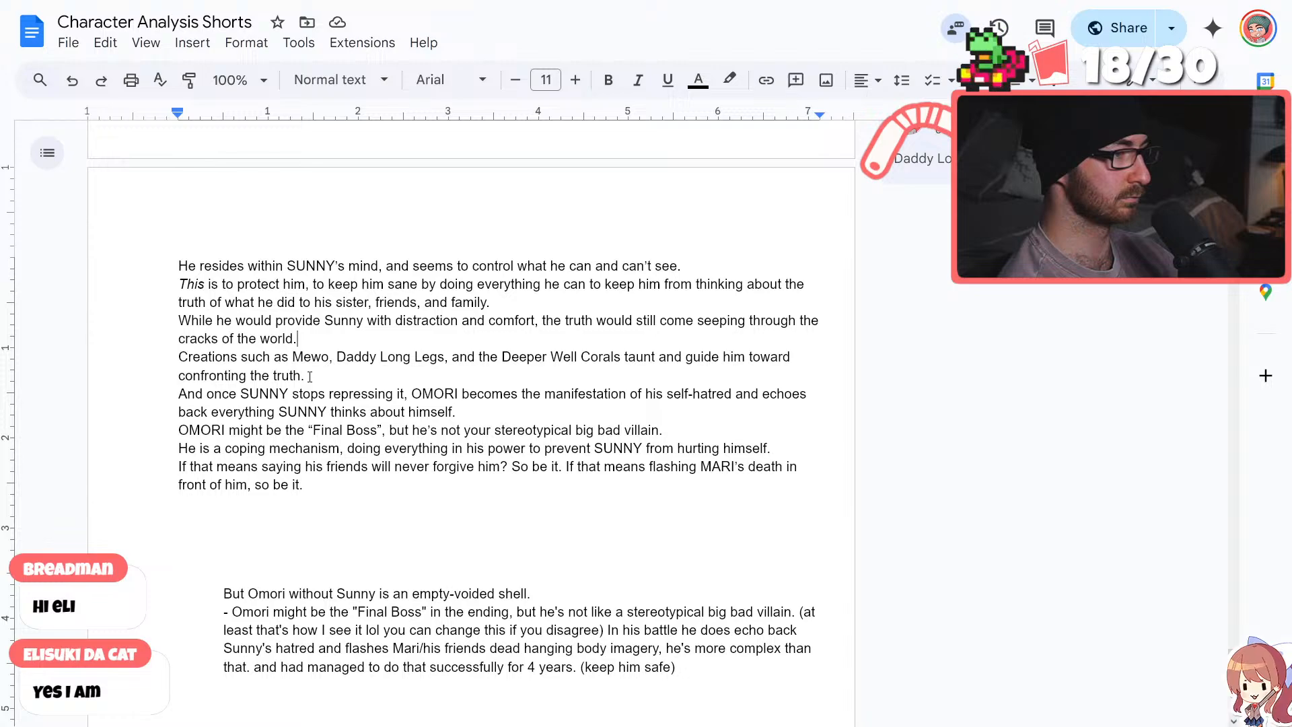
# Replace "truth" with "reality" in the phrase about what SUNNY did to his sister, friends, and family
pyautogui.moveTo(309, 376); pyautogui.dragTo(272, 376)
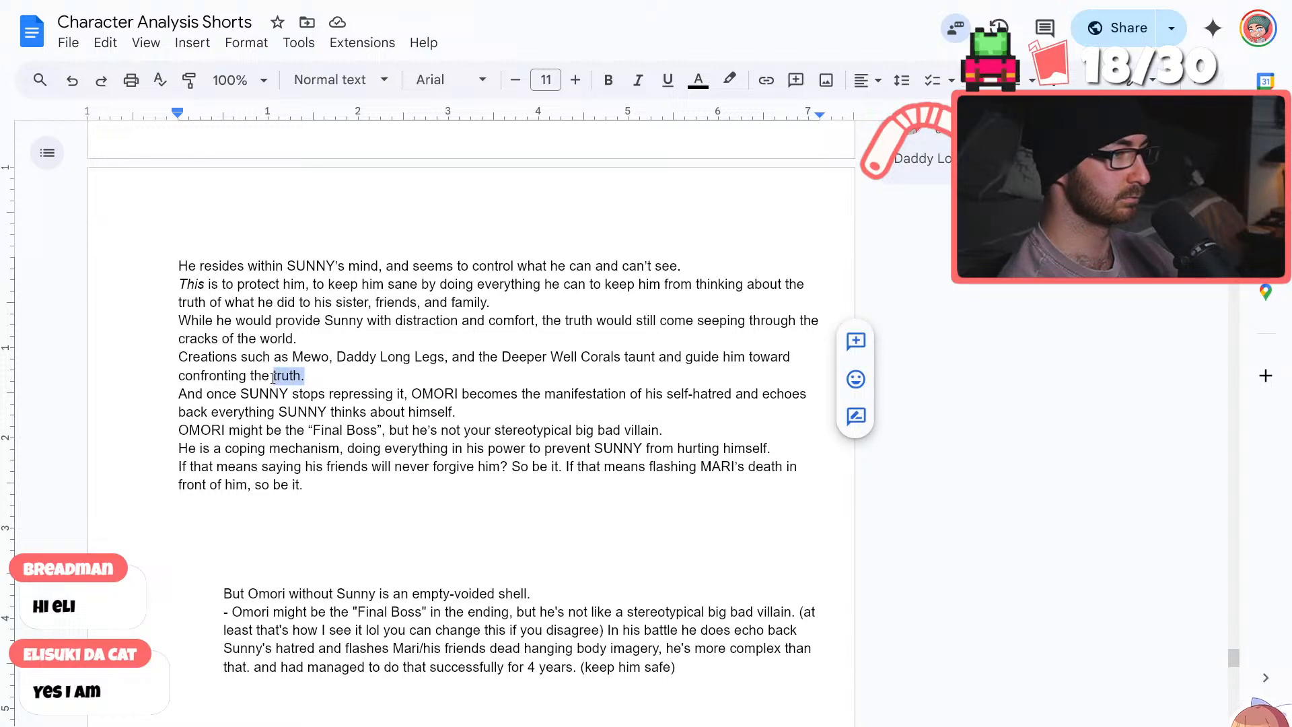
pyautogui.click(317, 381)
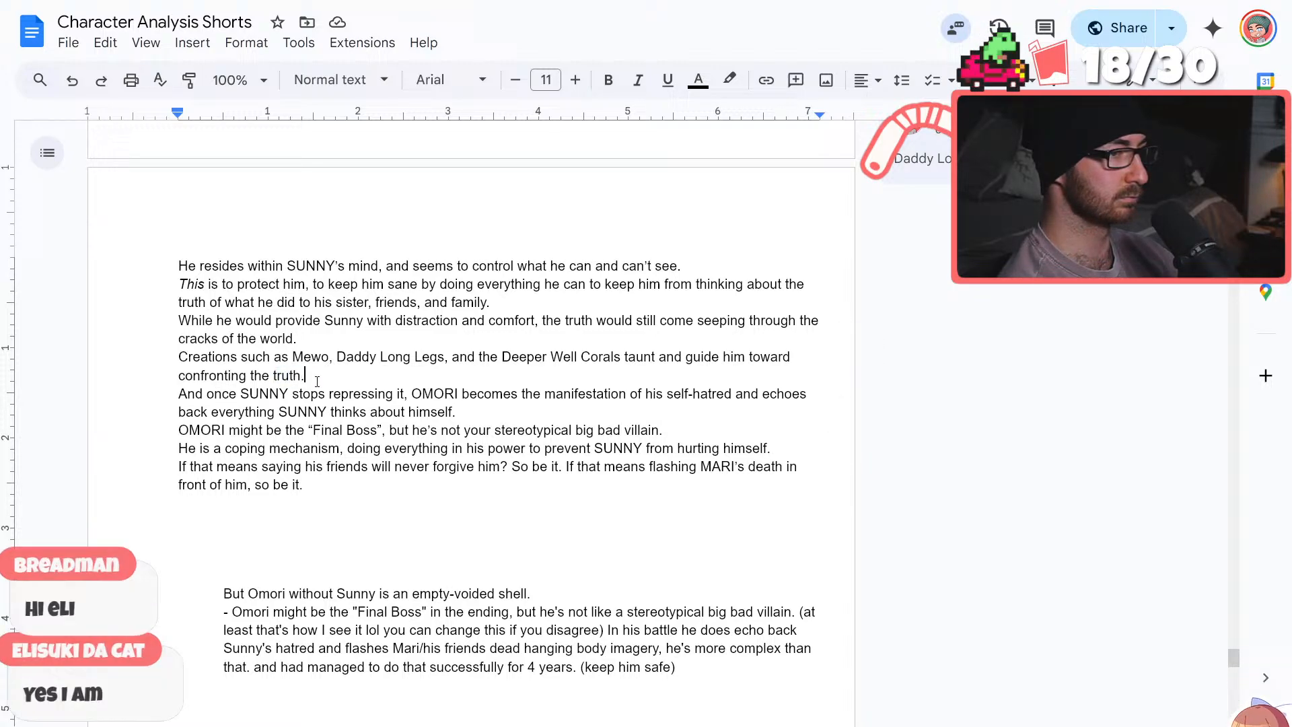
pyautogui.click(206, 303)
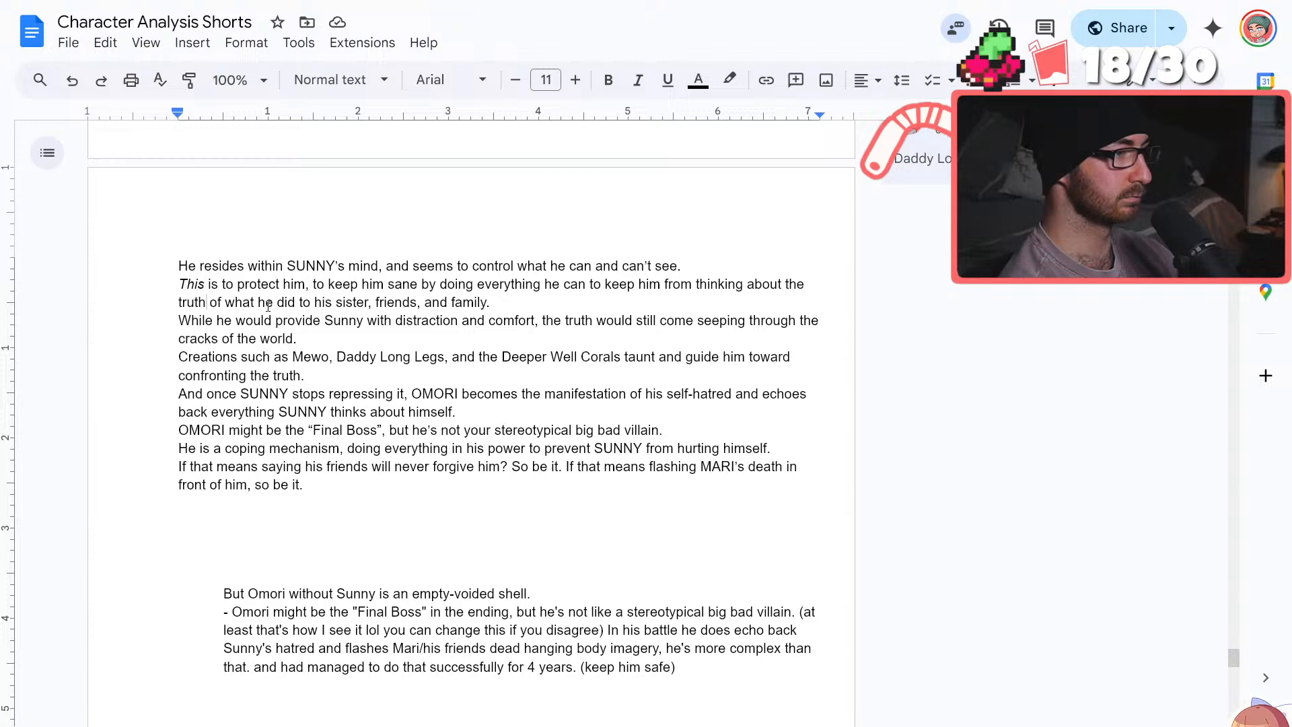
pyautogui.press('BackSpace')
pyautogui.press('BackSpace')
pyautogui.press('BackSpace')
pyautogui.press('BackSpace')
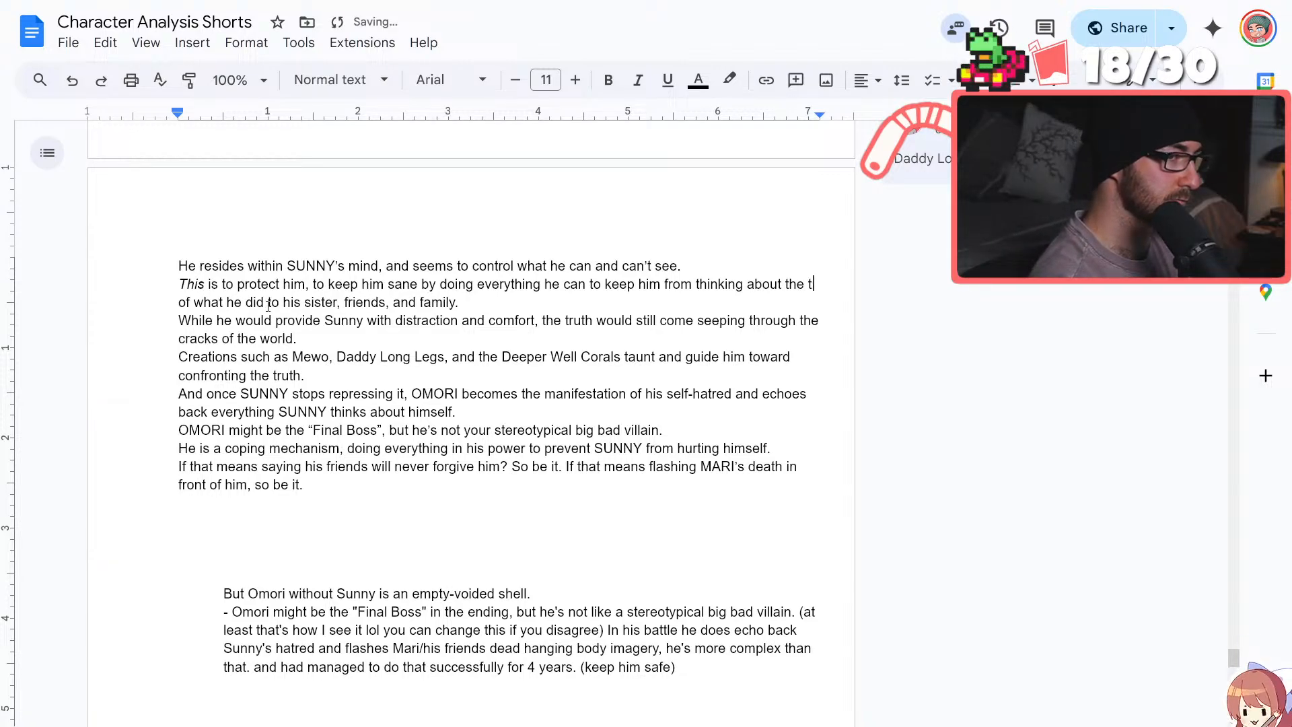
pyautogui.press('BackSpace')
pyautogui.write('reality')
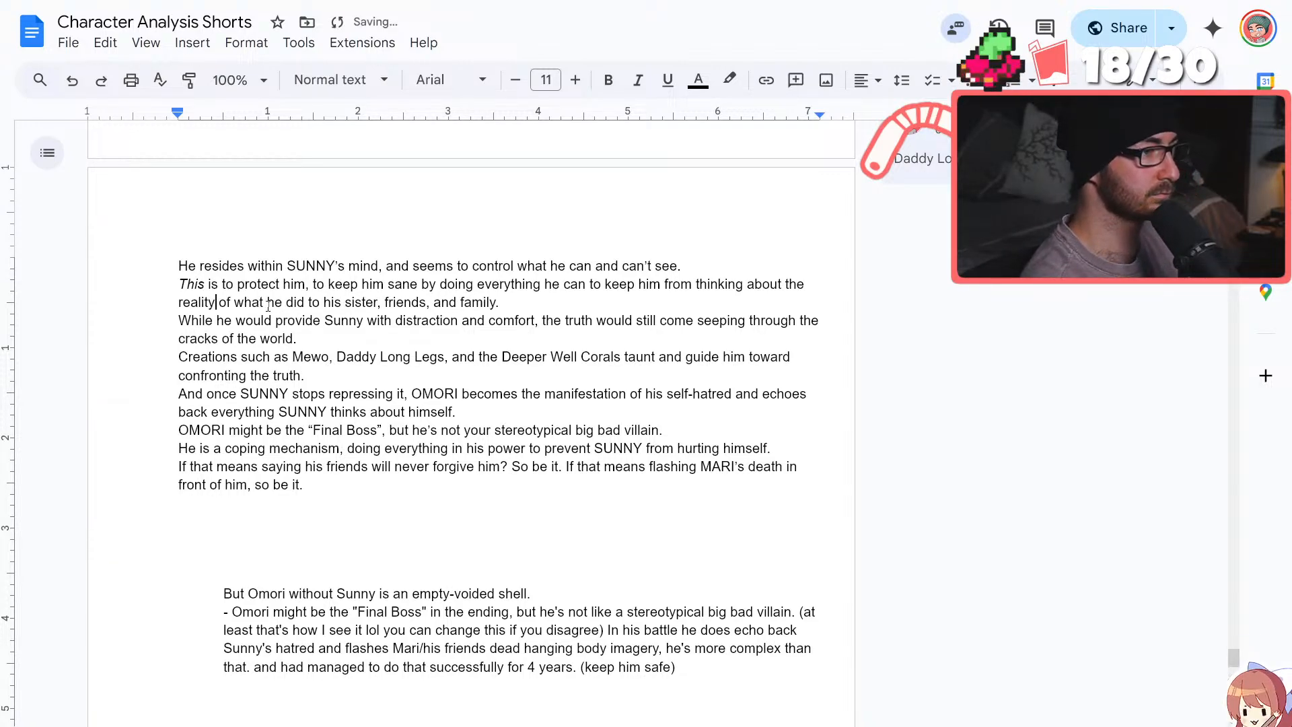
pyautogui.click(335, 335)
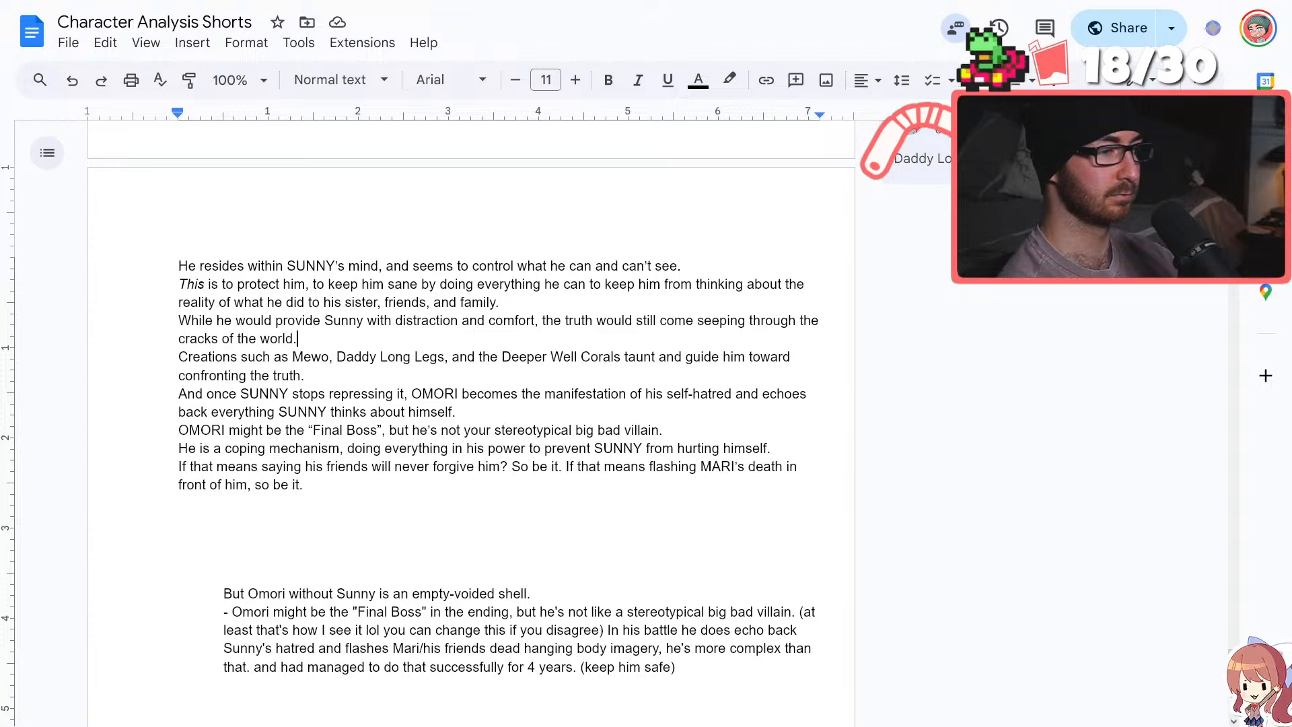
# Insert "would" before "taunt and guide him" in the sentence about Mewo, Daddy Long Legs, and the Deeper Well Corals
pyautogui.click(752, 484)
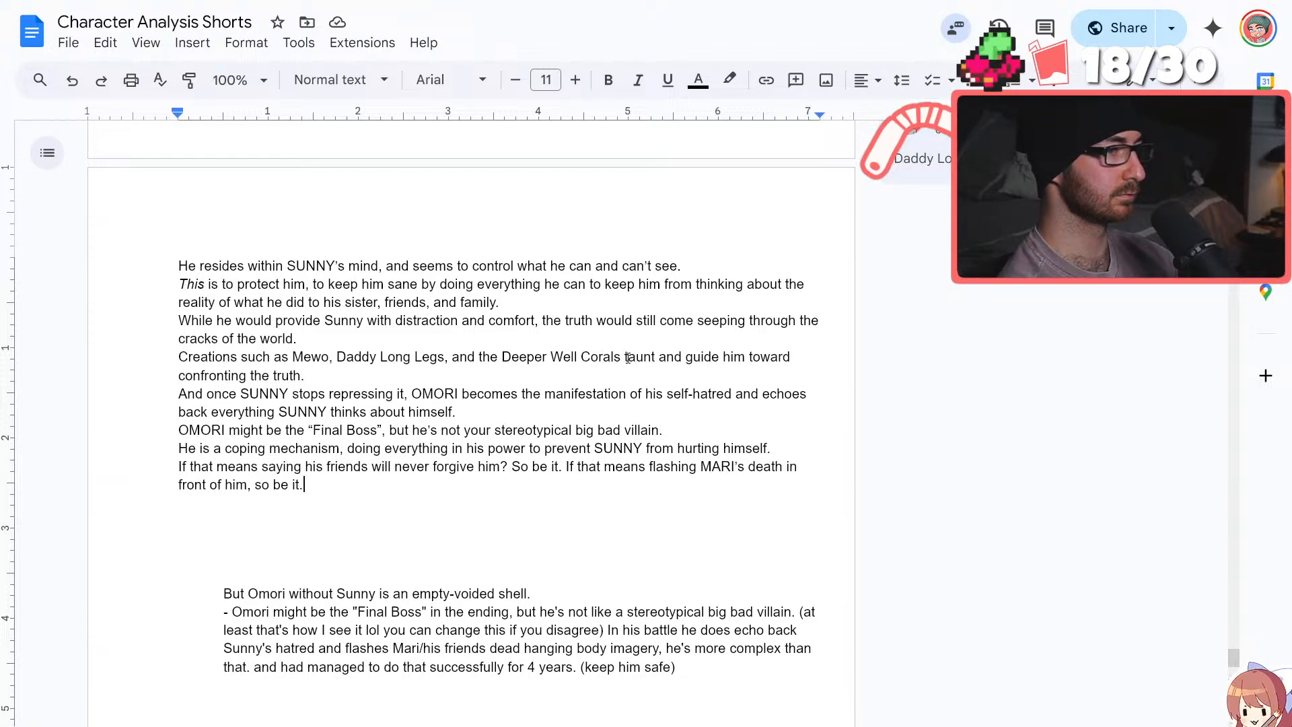
pyautogui.write('would')
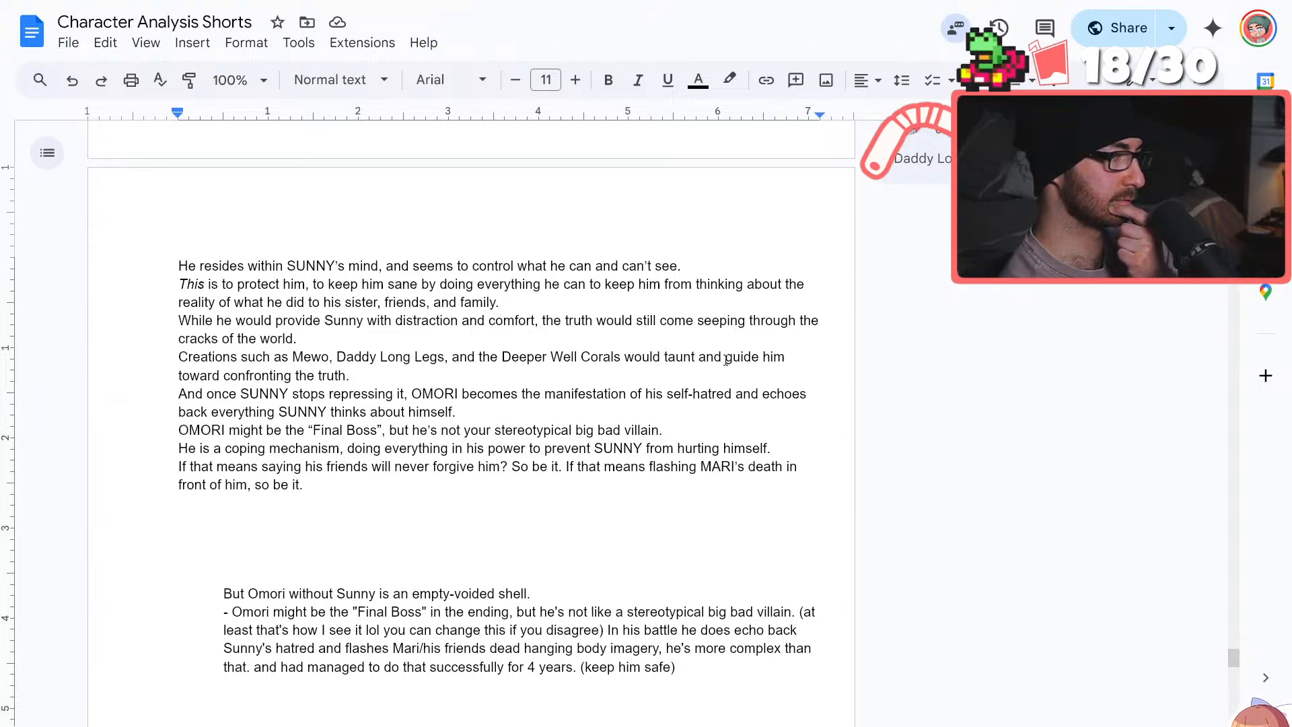
pyautogui.click(726, 358)
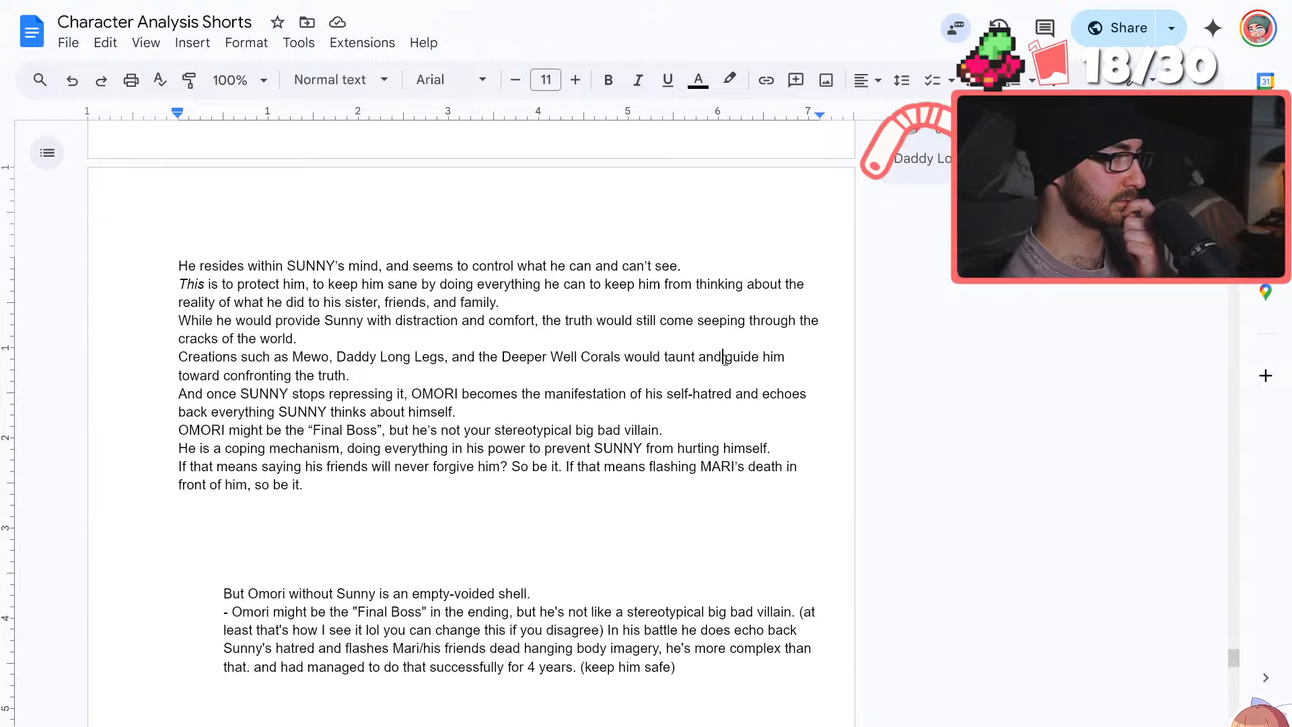
# Insert "slowly" before "guide him" and merge the Creations sentence into the previous one with ", as creations" after "cracks of the world."
pyautogui.write('s ')
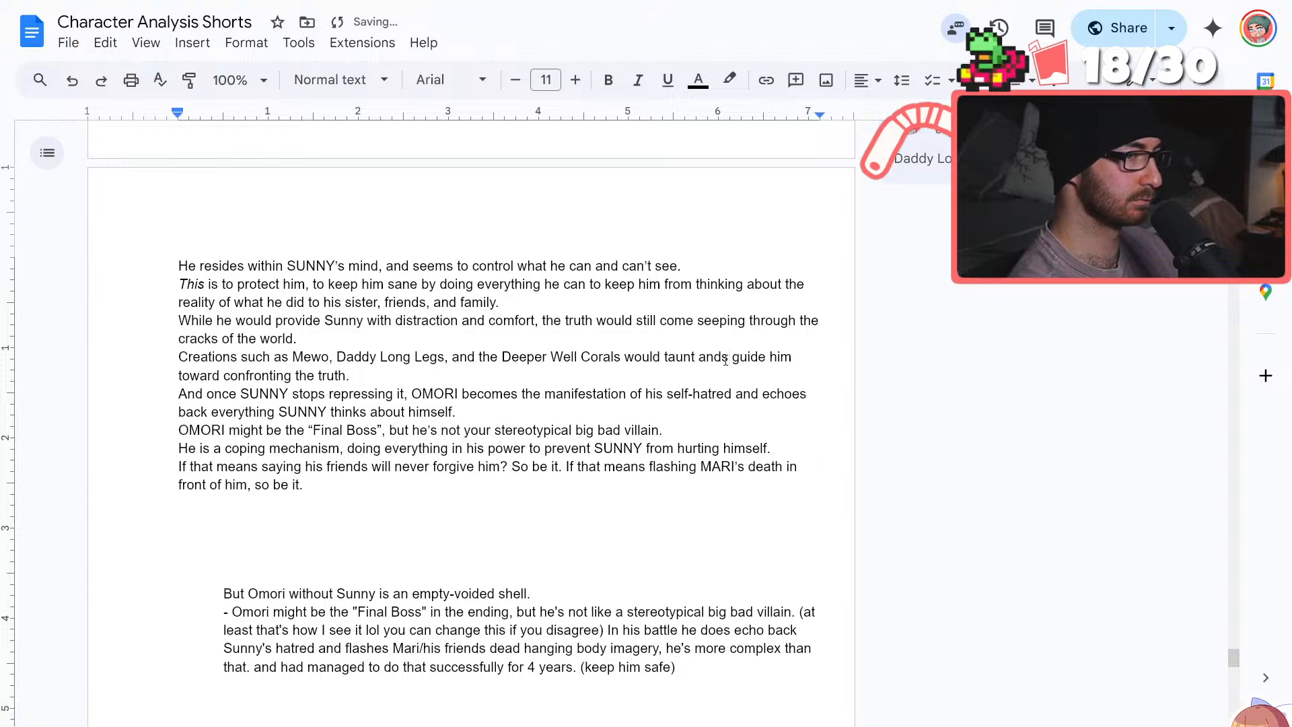
pyautogui.write('lowly')
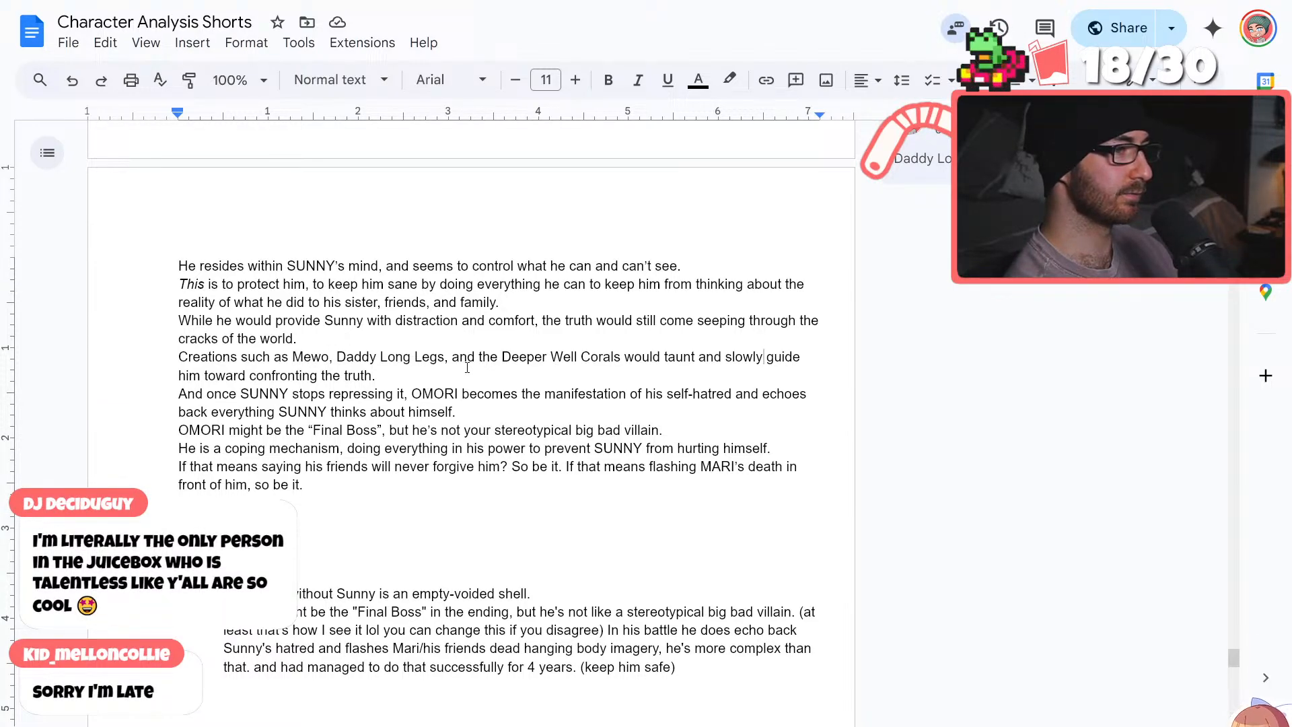
pyautogui.click(187, 362)
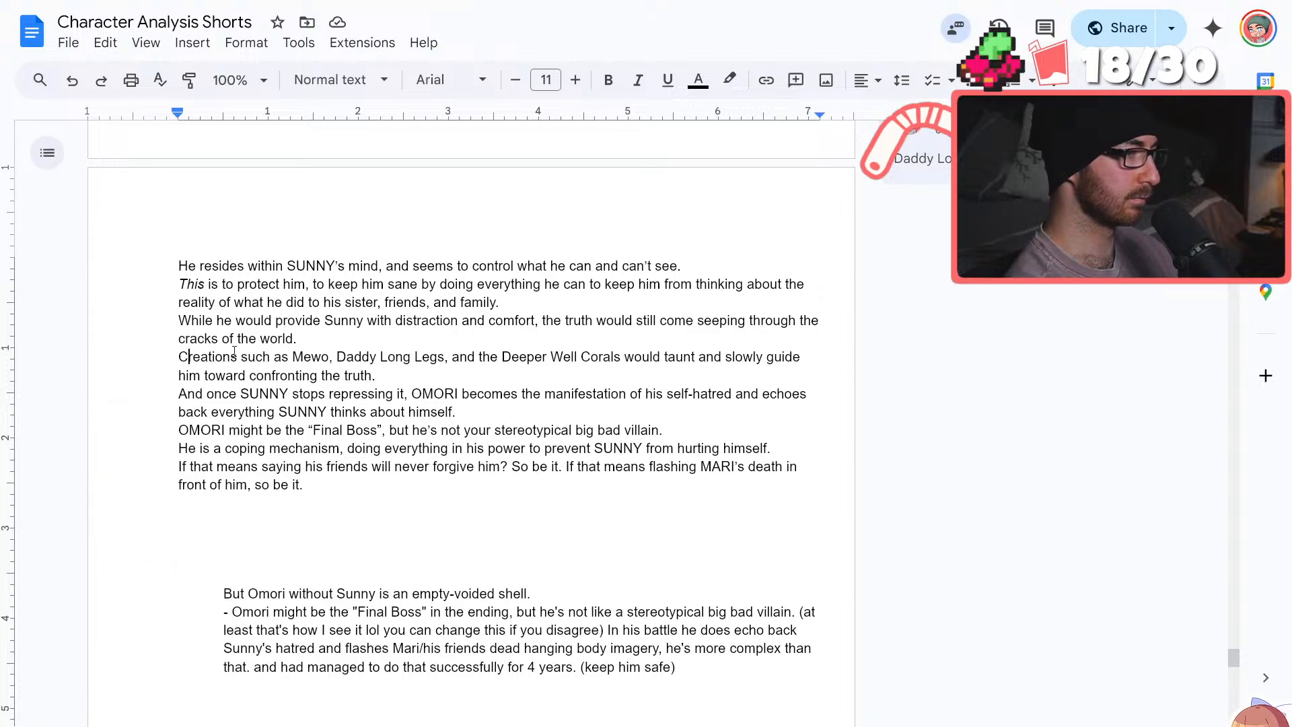
pyautogui.press('BackSpace')
pyautogui.press('BackSpace')
pyautogui.press('BackSpace')
pyautogui.write(', as creations such as Mewo, Daddy Long Legs, and the Deeper Well Corals would')
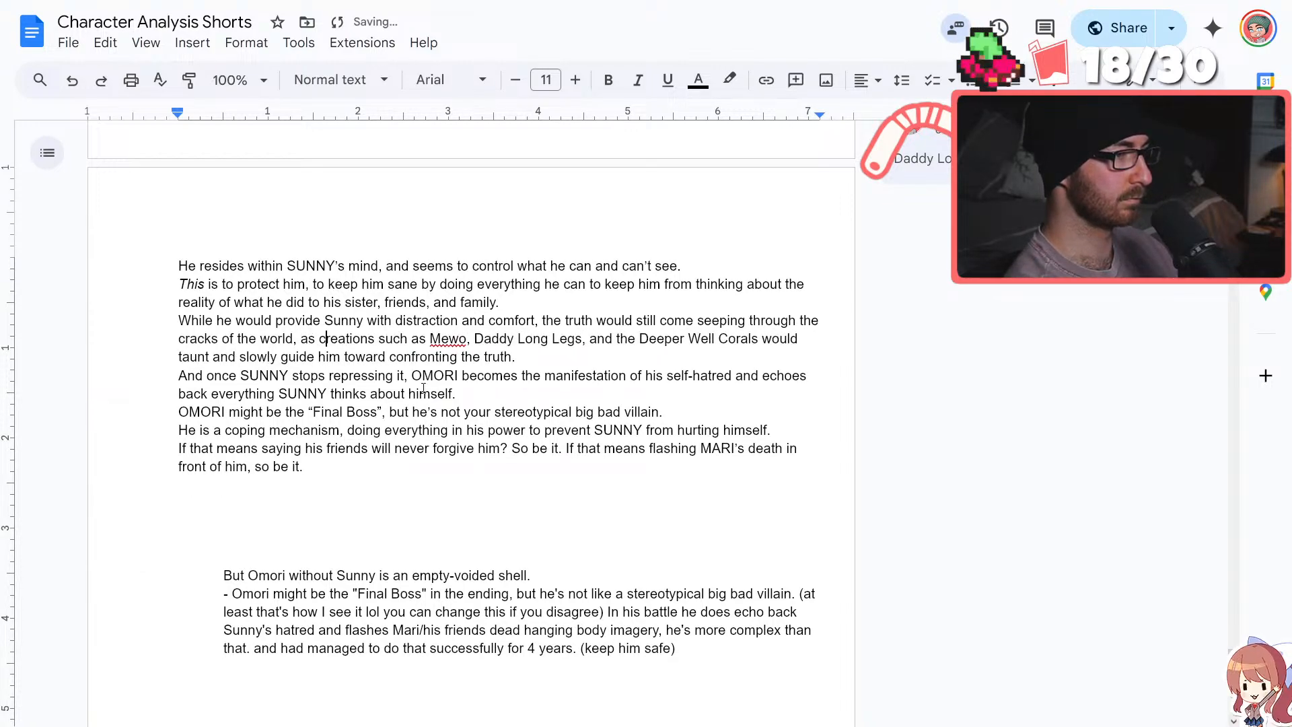
# Bold the word "everything" in the sentence about OMORI echoing back what SUNNY thinks about himself
pyautogui.click(422, 391)
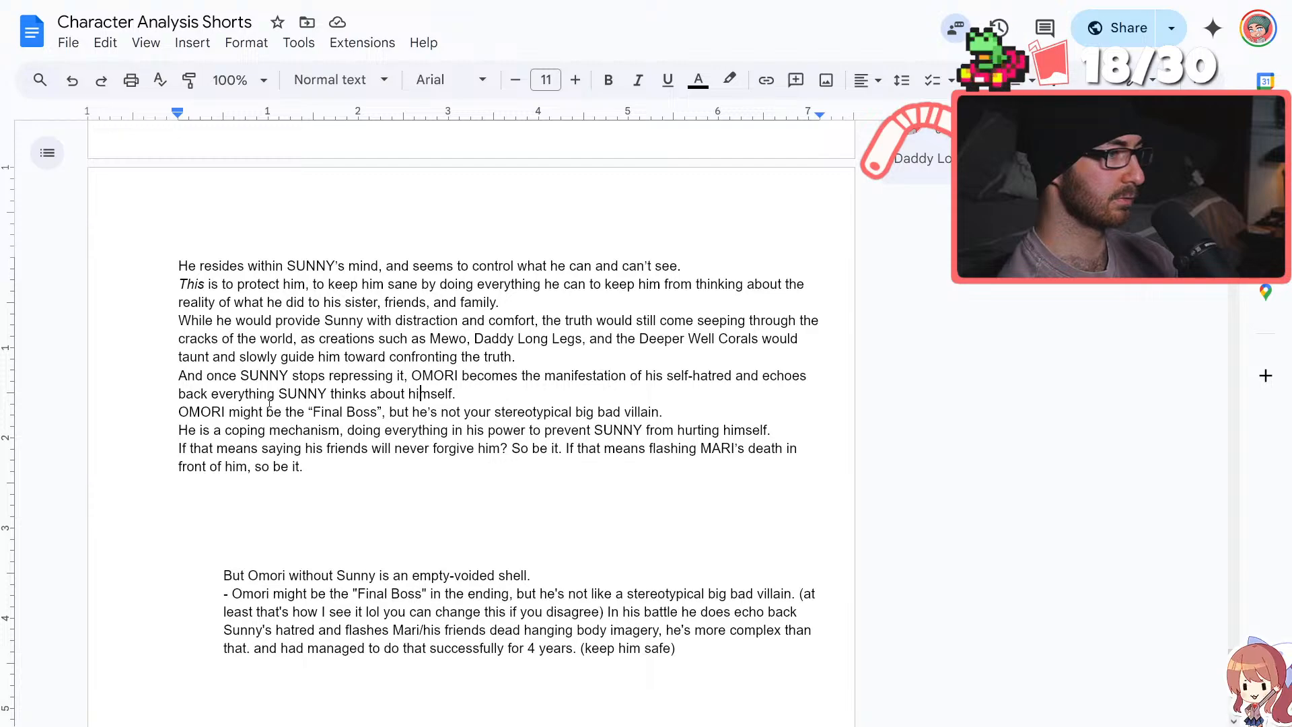
pyautogui.moveTo(276, 393); pyautogui.dragTo(215, 395)
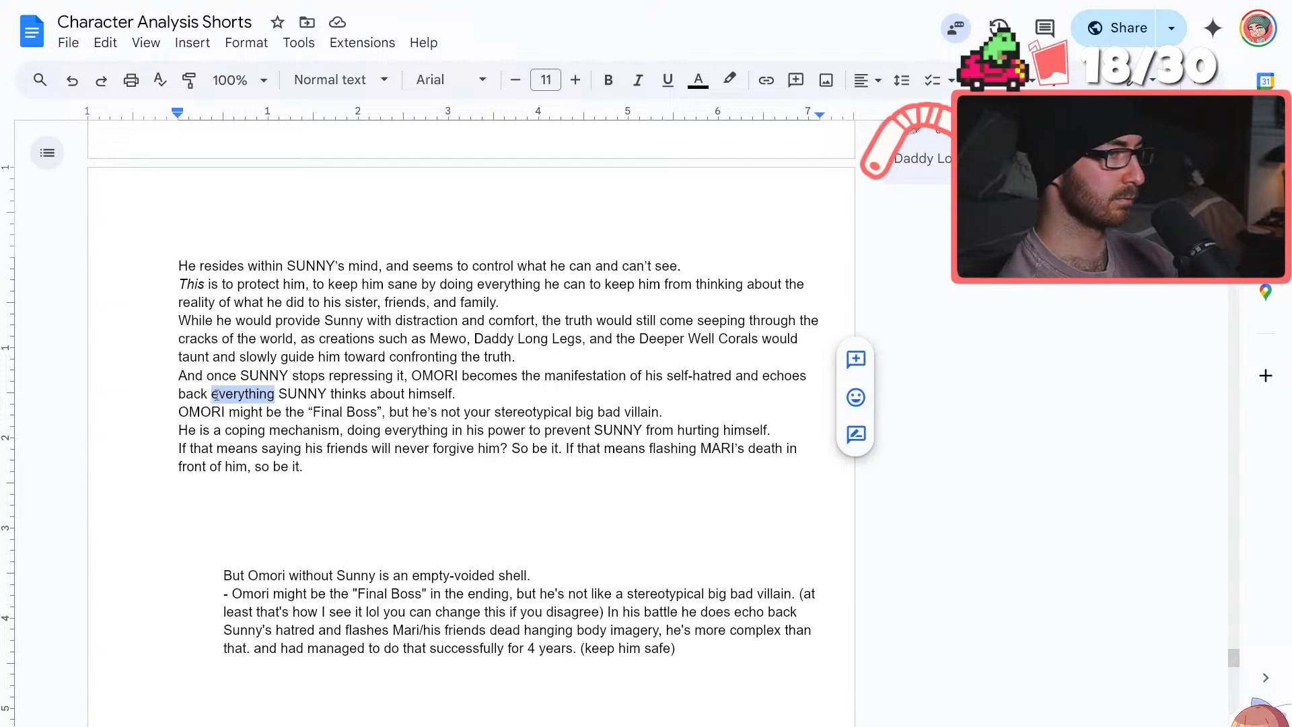
pyautogui.click(605, 83)
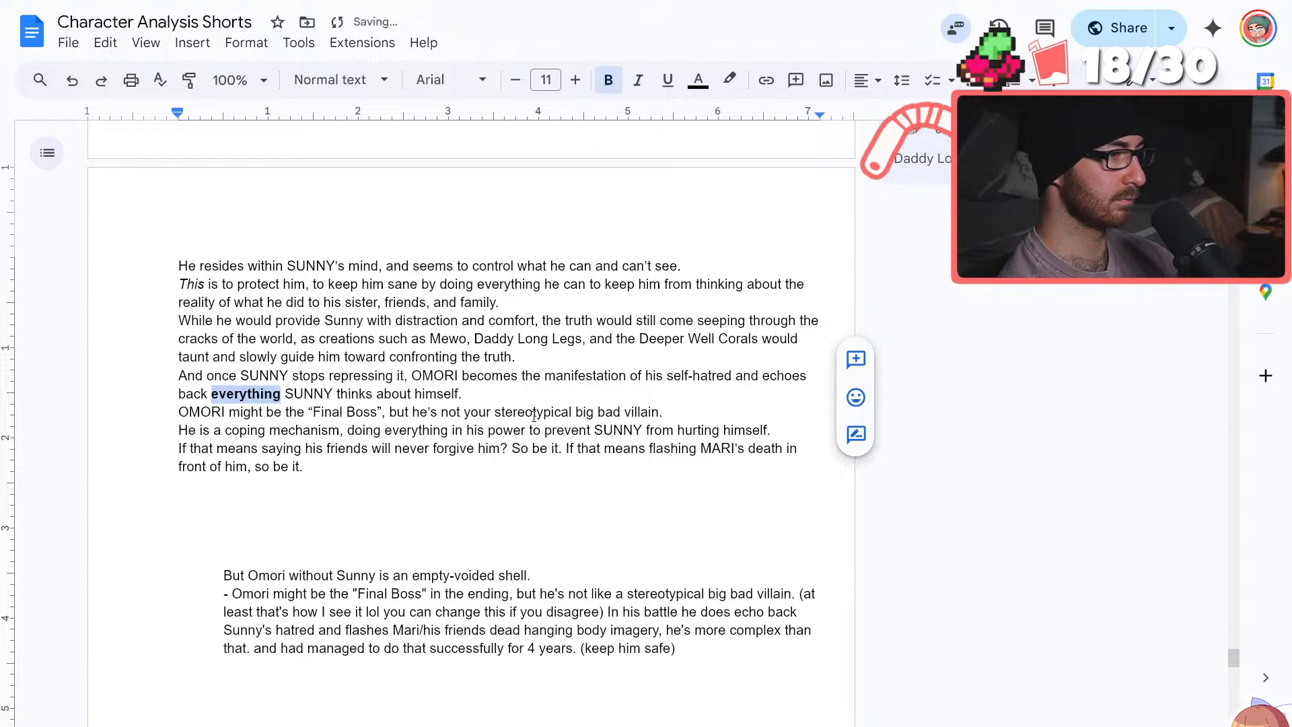
pyautogui.click(515, 352)
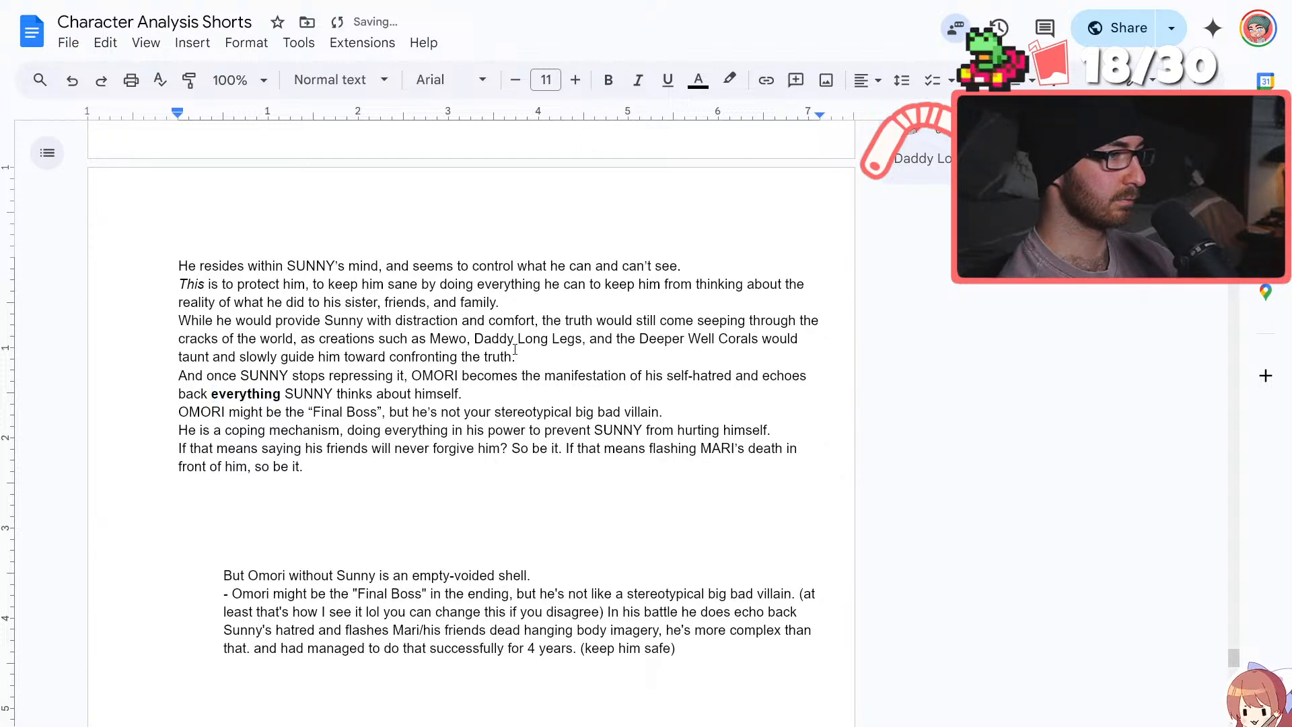
# Move the "Final Boss" line below the sentence ending "front of him, so be it." and remove the leftover blank line
pyautogui.moveTo(666, 411); pyautogui.dragTo(179, 413)
pyautogui.hotkey('ctrl', 'c')
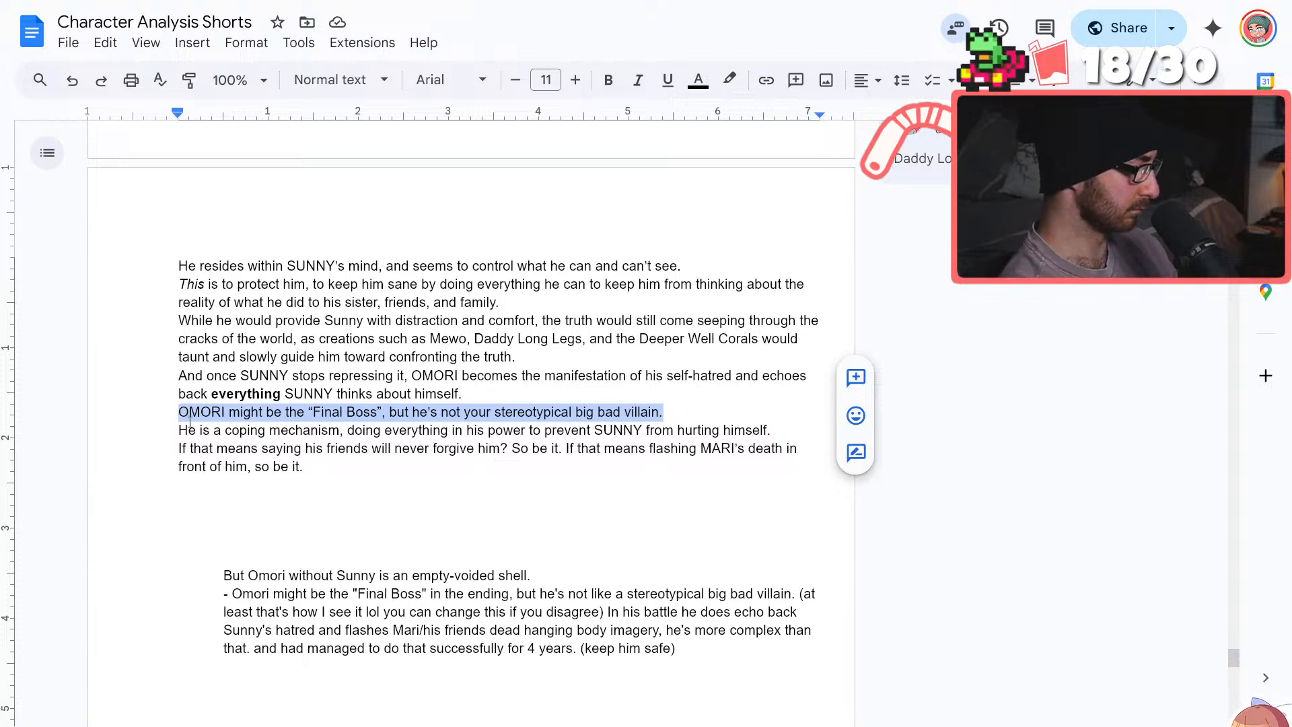
pyautogui.press('BackSpace')
pyautogui.click(340, 469)
pyautogui.press('Return')
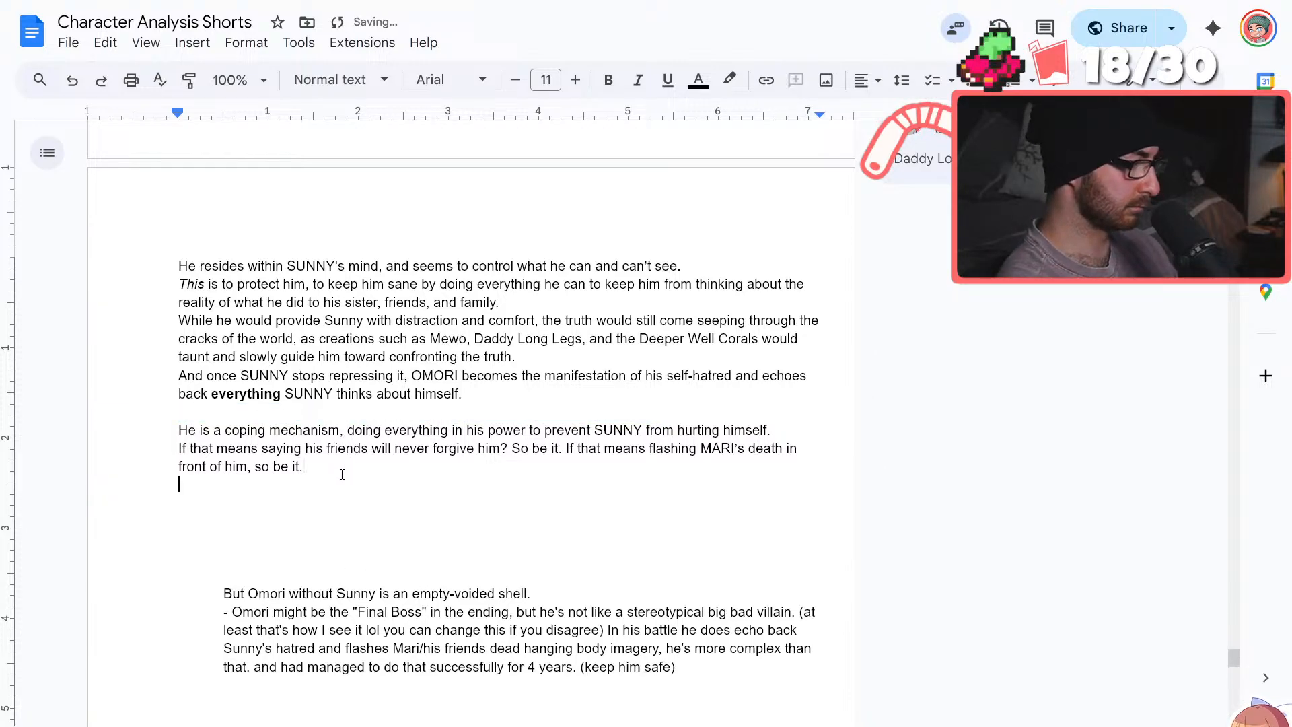
pyautogui.hotkey('ctrl', 'v')
pyautogui.click(365, 413)
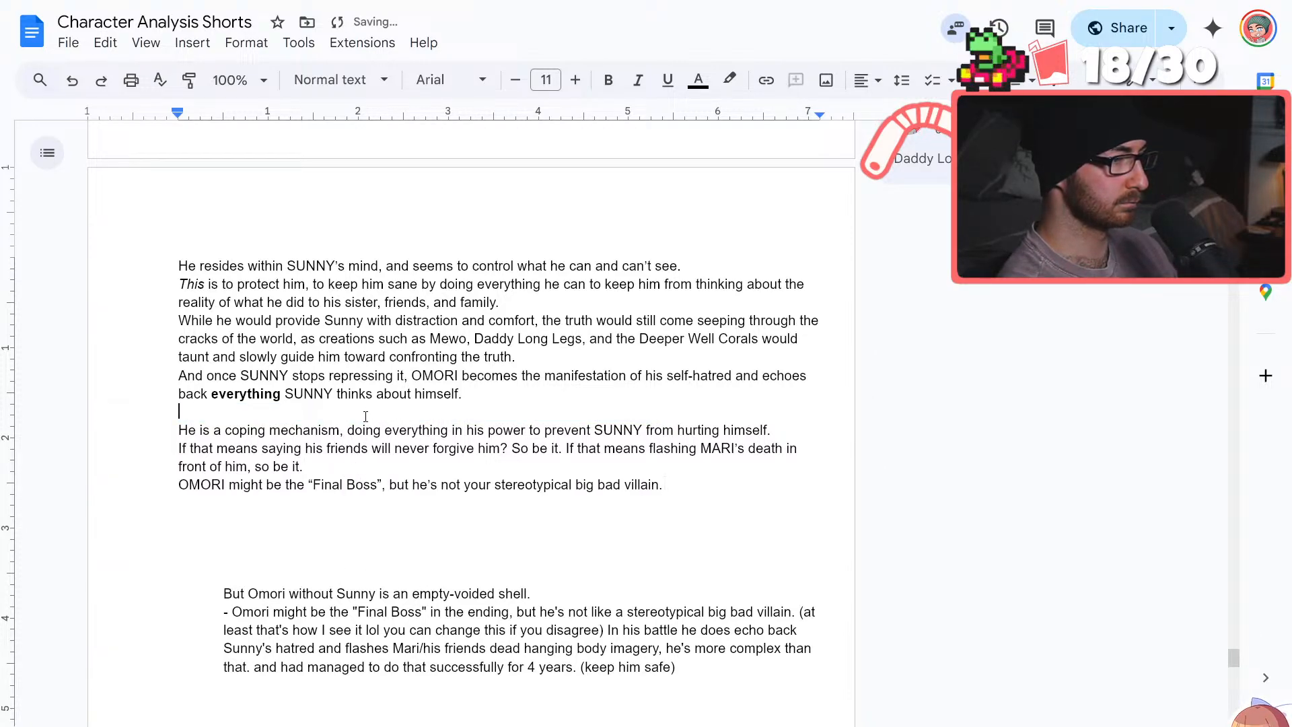
pyautogui.press('BackSpace')
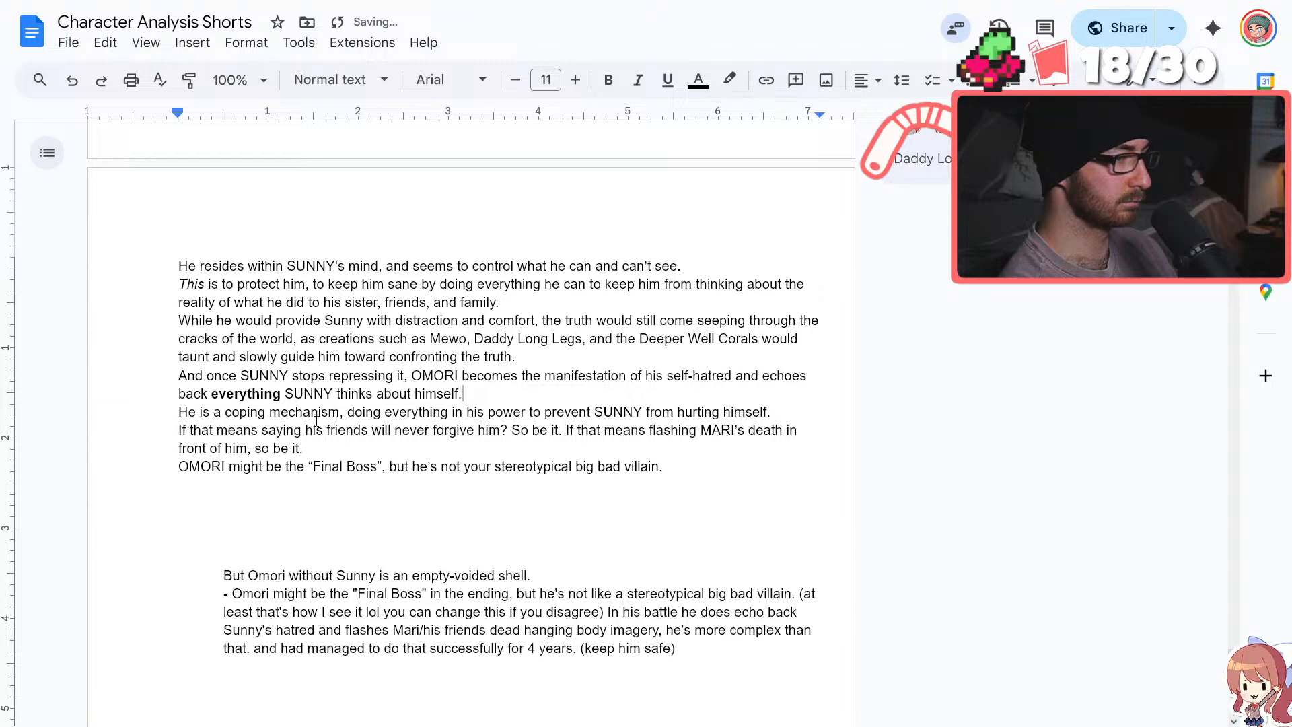
# Italicize "is" in the sentence "He is a coping mechanism."
pyautogui.doubleClick(204, 411)
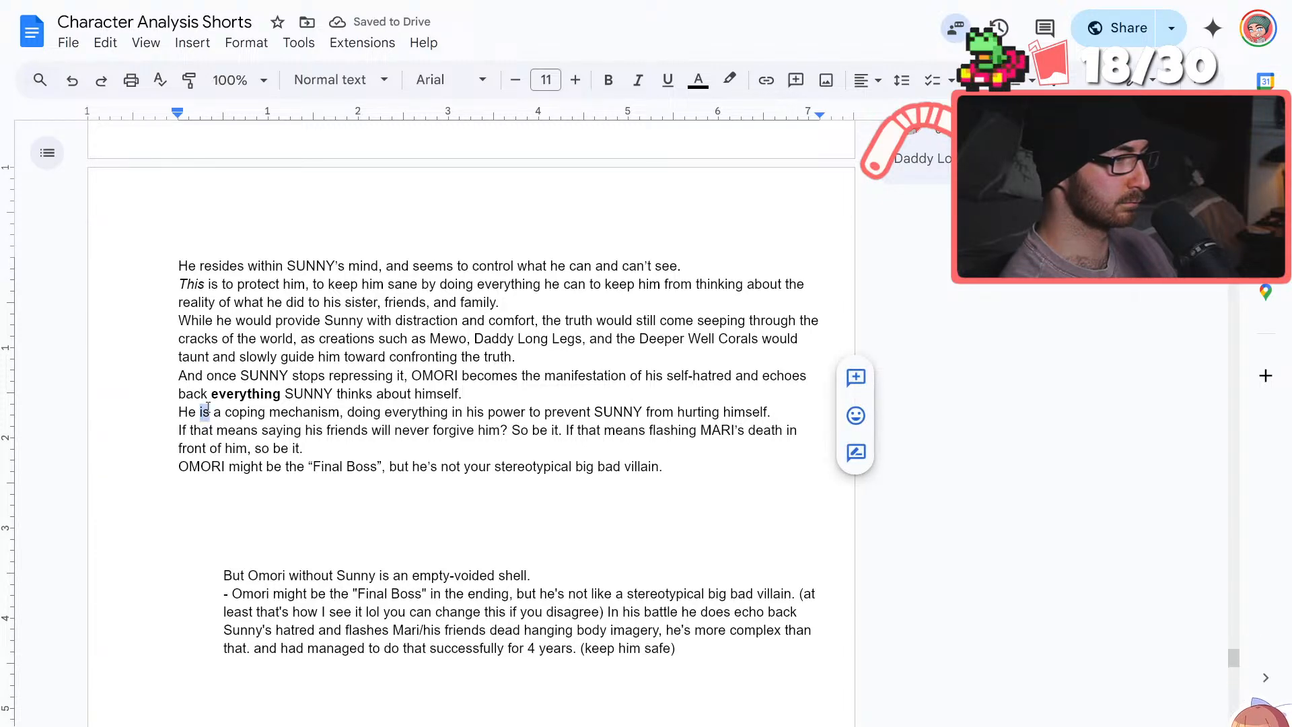
pyautogui.click(638, 80)
pyautogui.click(528, 411)
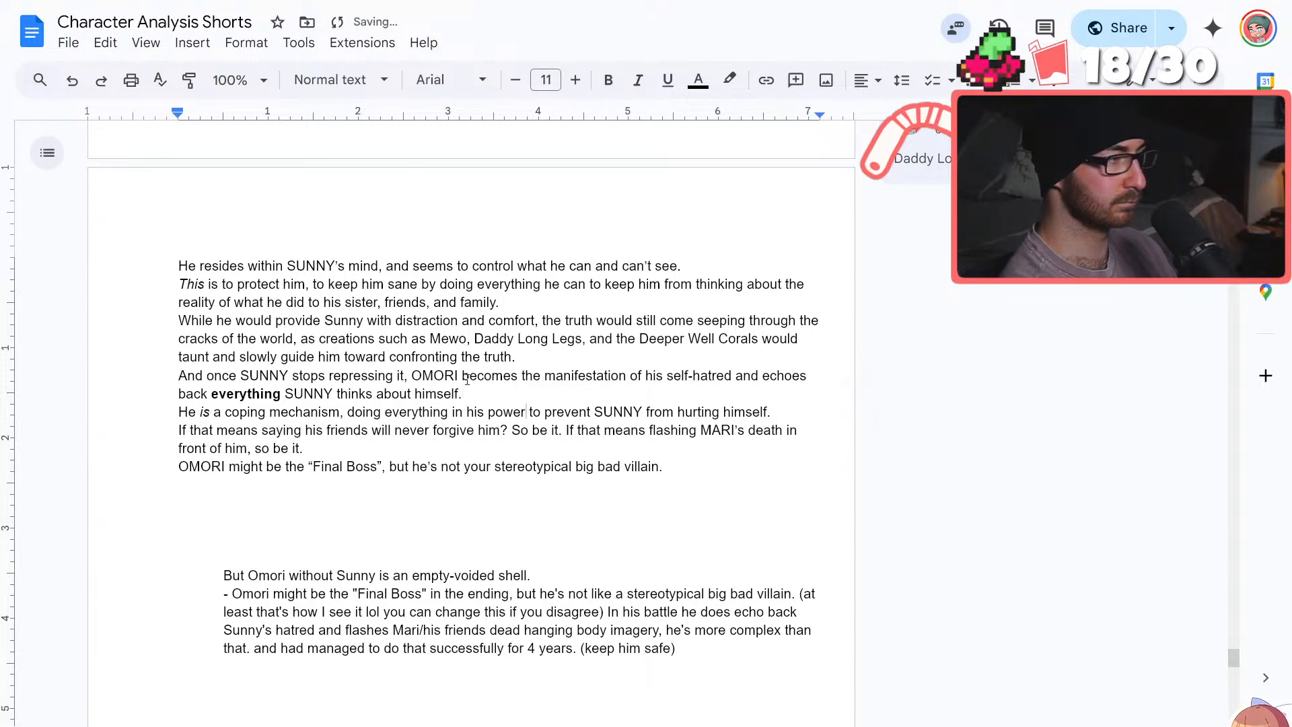
pyautogui.click(456, 411)
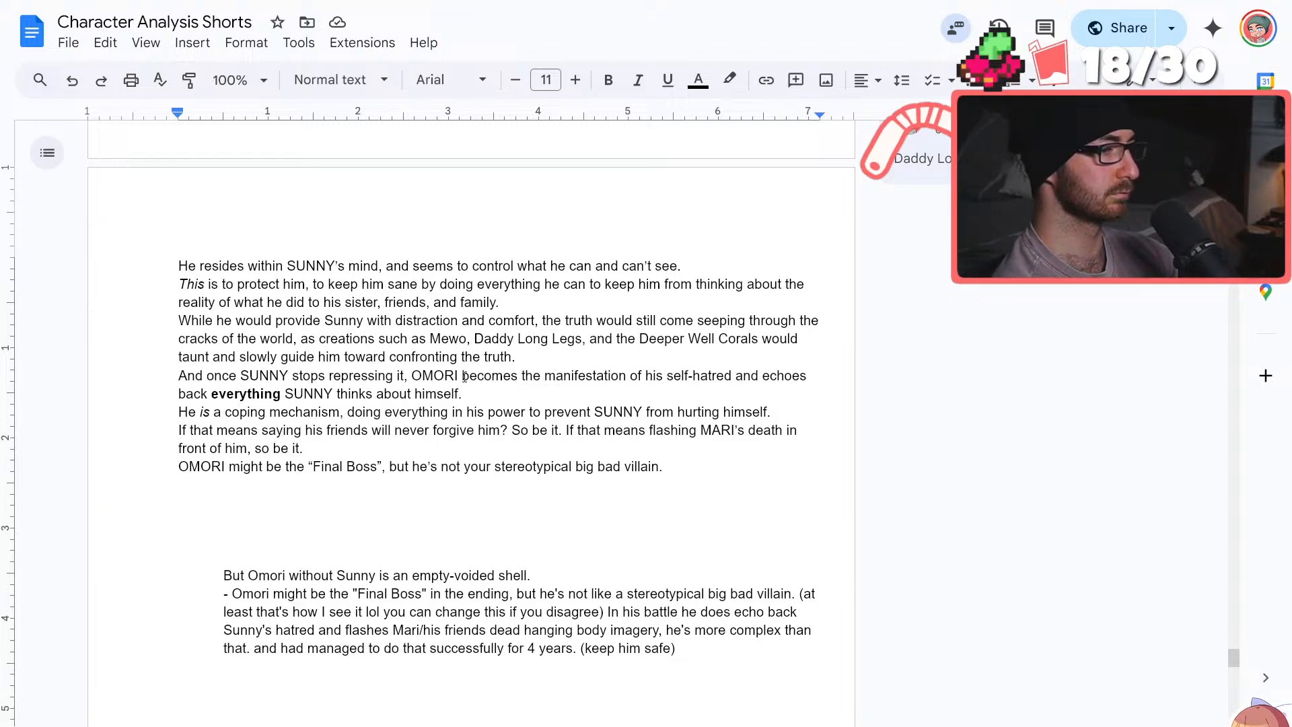
# Review the OMORI script from its opening lines through the "Final Boss" line and the remaining notes
pyautogui.scroll(4, 464, 376)
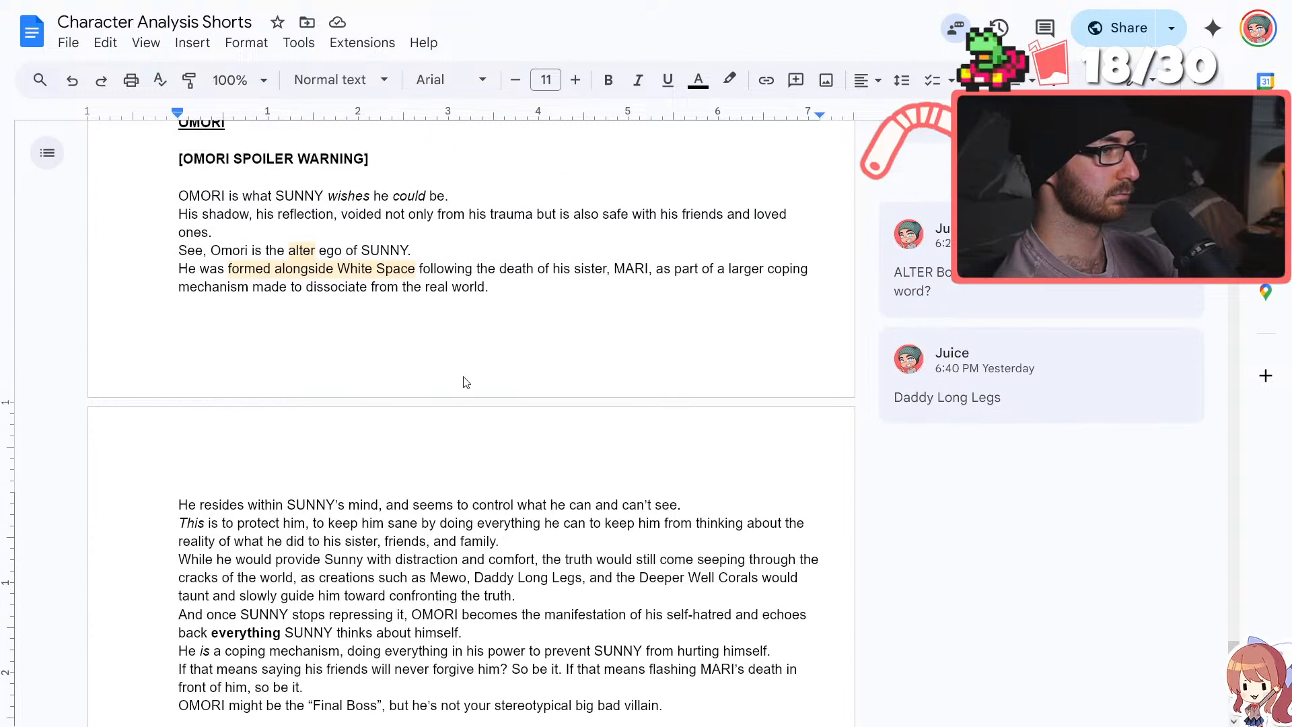
pyautogui.scroll(-3, 464, 376)
pyautogui.scroll(3, 464, 377)
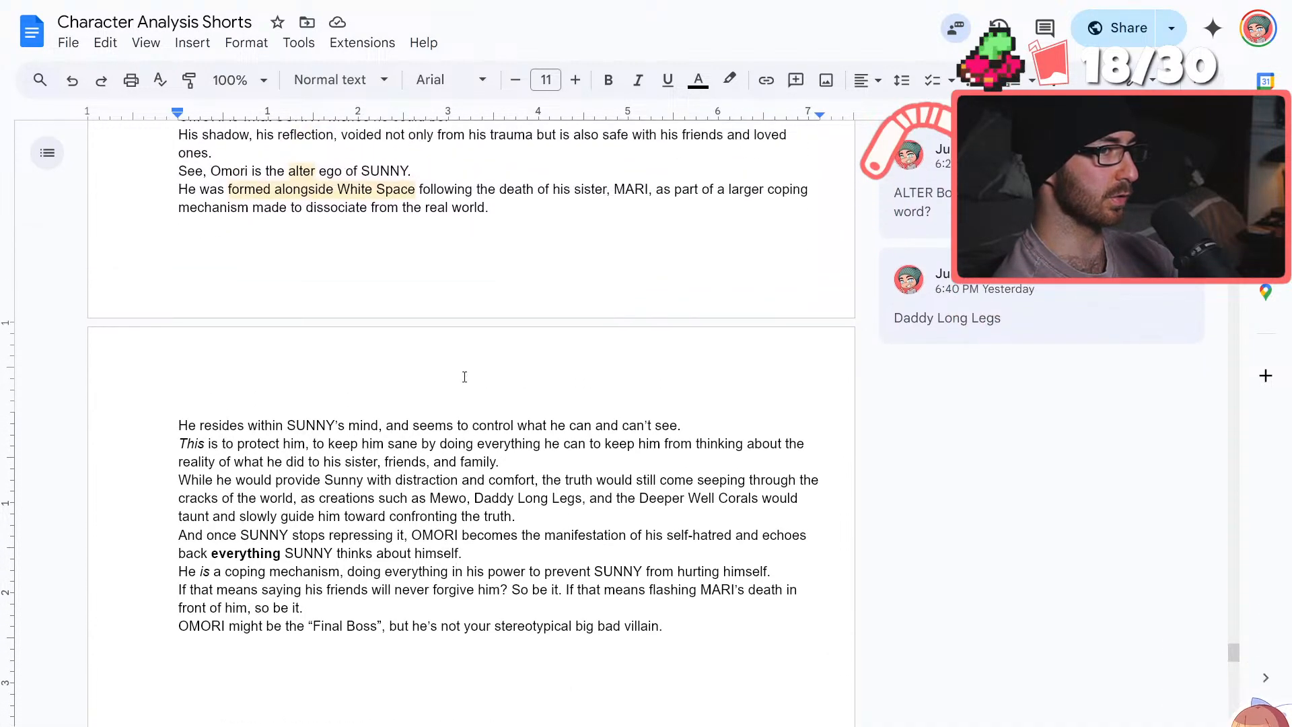
pyautogui.scroll(-2, 464, 376)
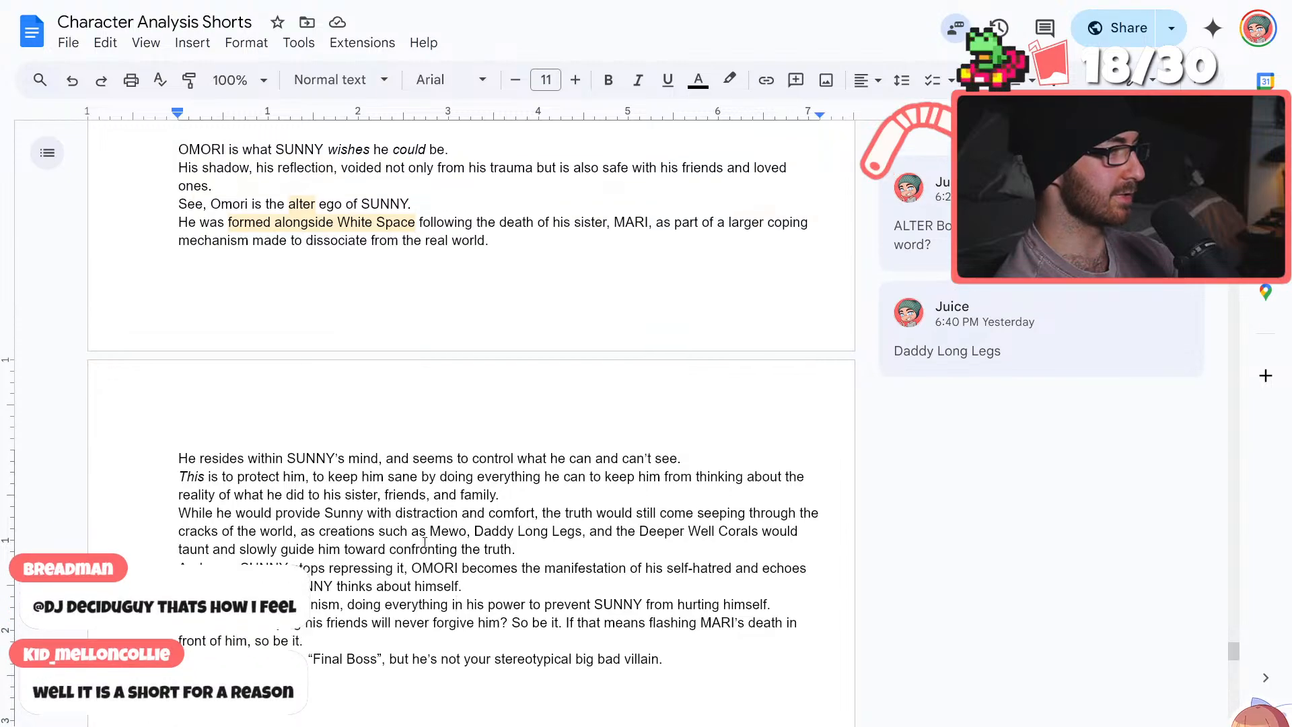
pyautogui.scroll(4, 424, 542)
pyautogui.scroll(-6, 424, 542)
pyautogui.scroll(6, 425, 542)
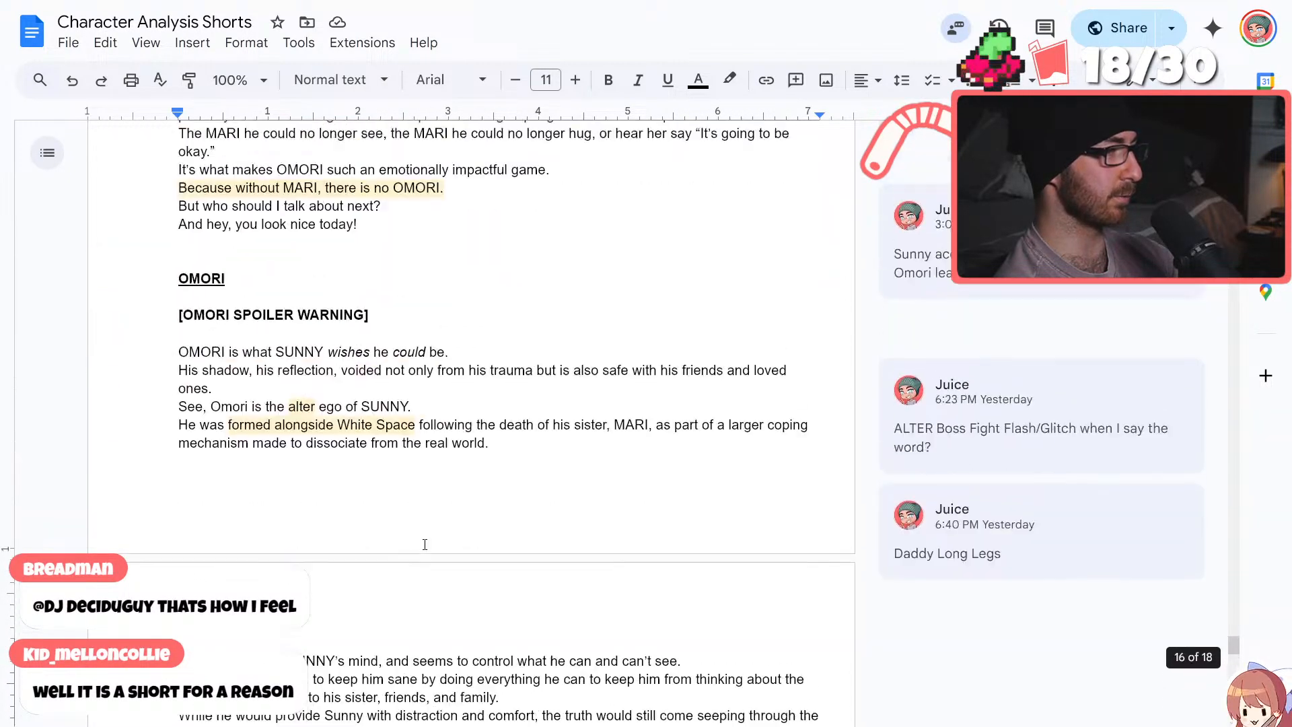
pyautogui.scroll(-10, 424, 544)
pyautogui.scroll(6, 425, 542)
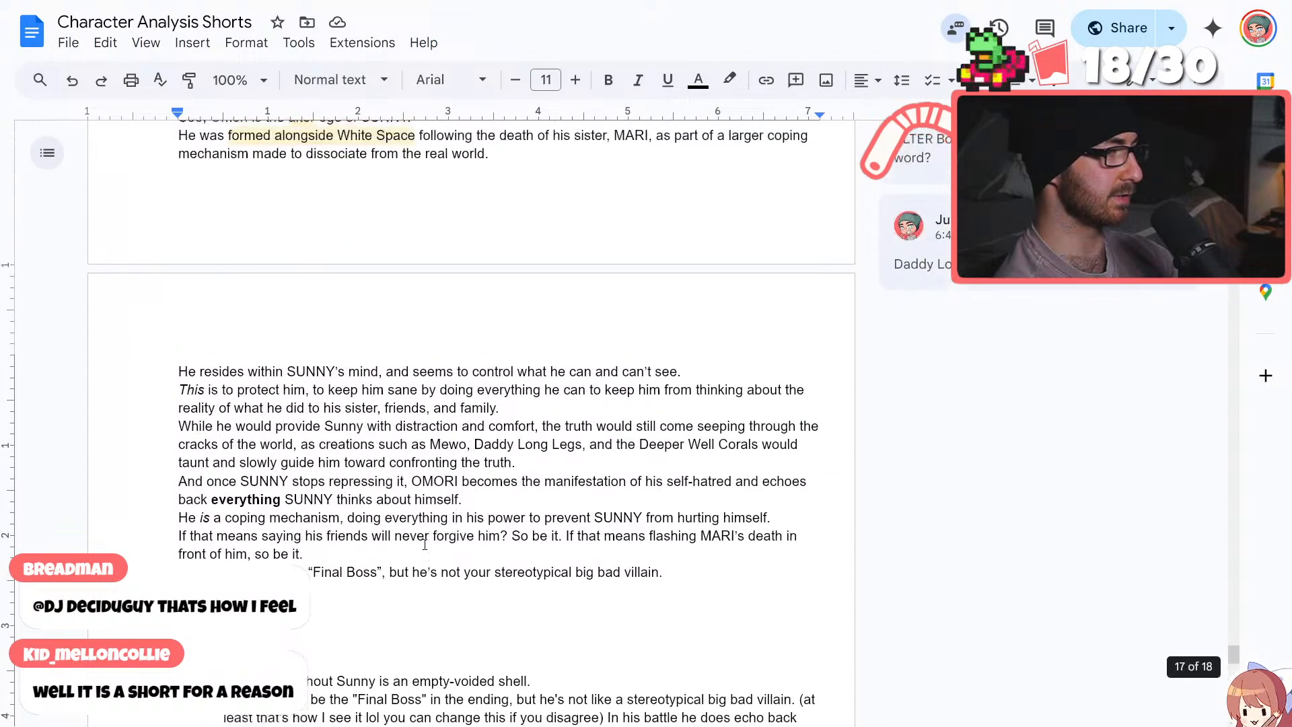
pyautogui.scroll(2, 424, 542)
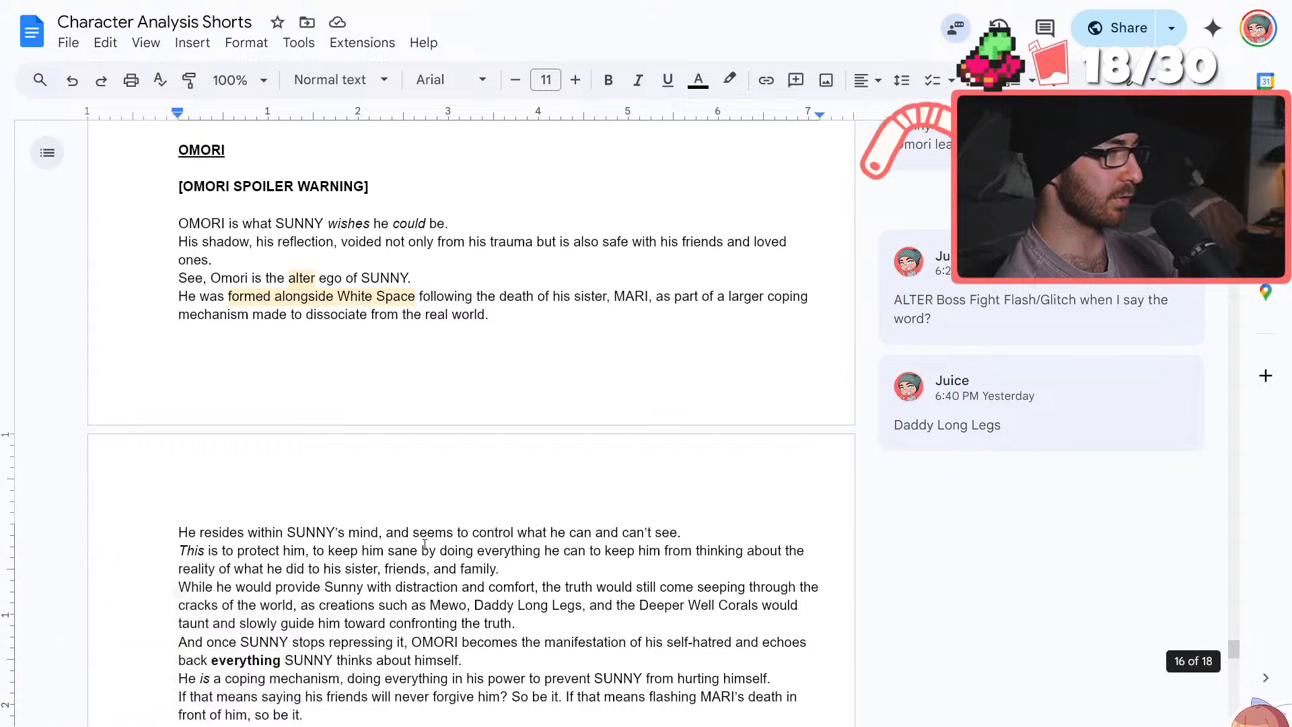
pyautogui.scroll(-2, 425, 542)
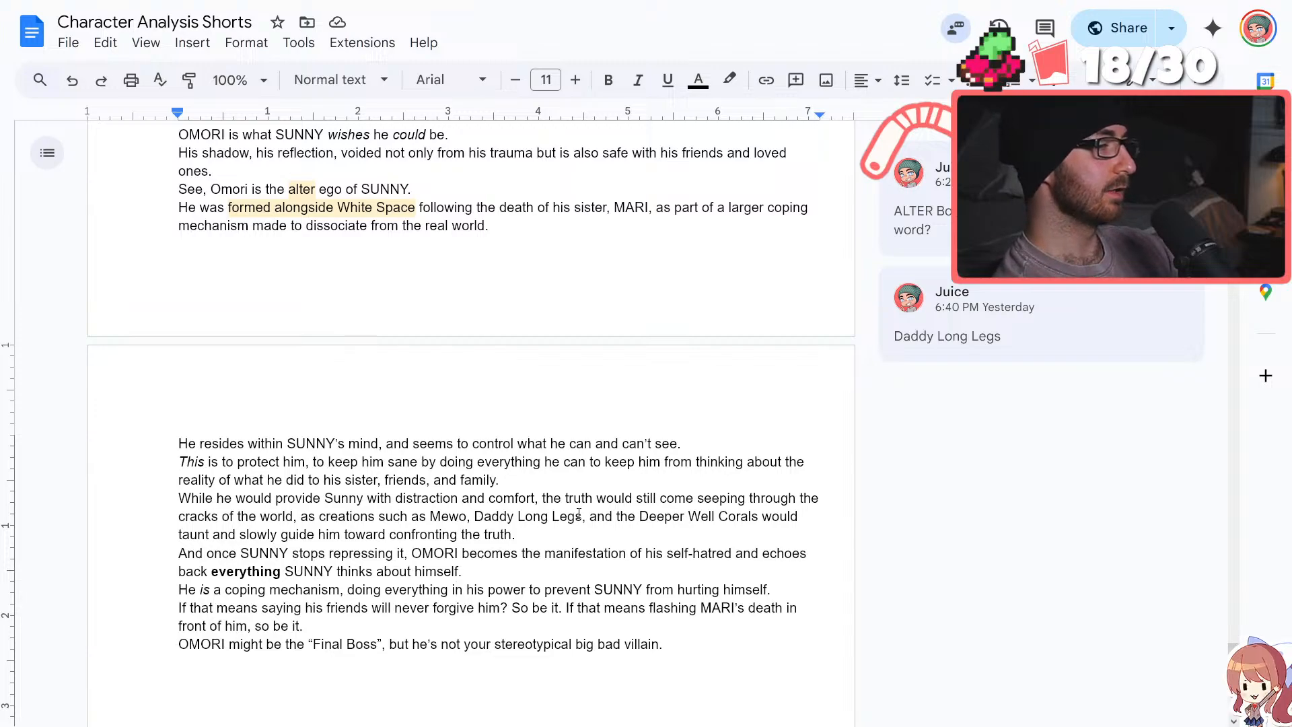
pyautogui.scroll(-1, 651, 614)
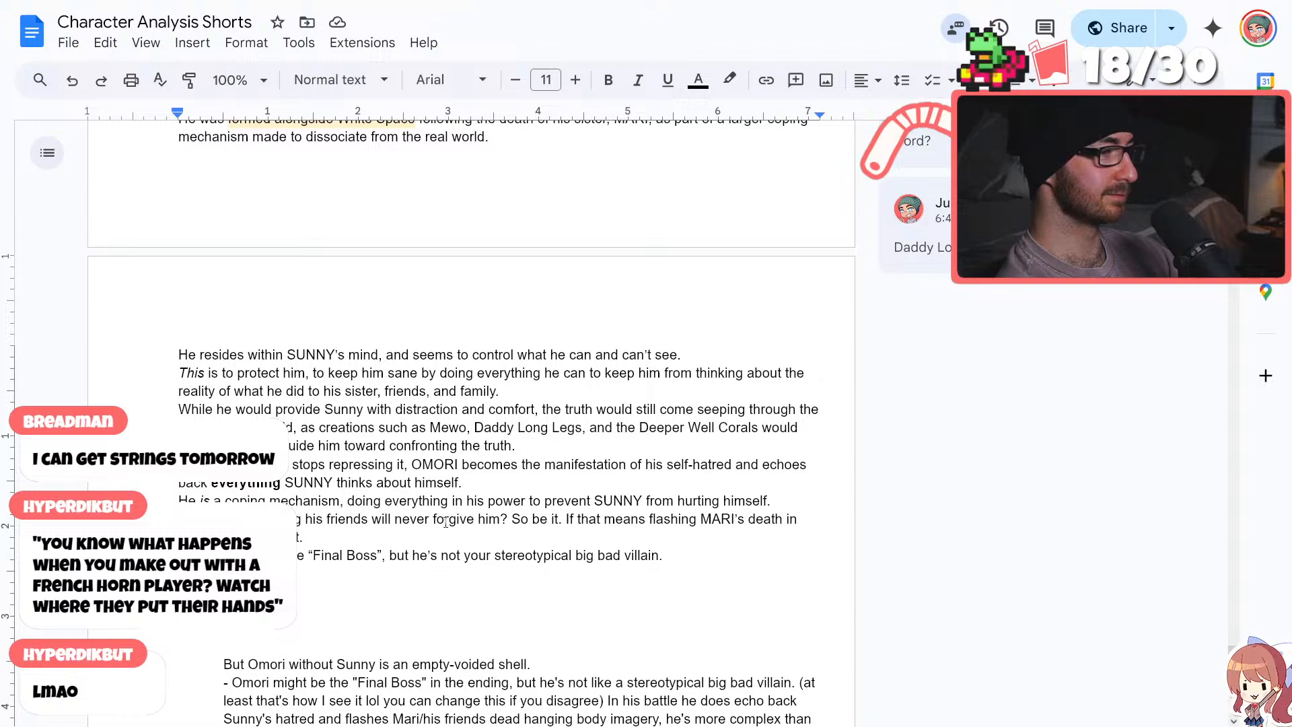
# Insert "after all" following "He is a coping mechanism" before the comma
pyautogui.click(339, 500)
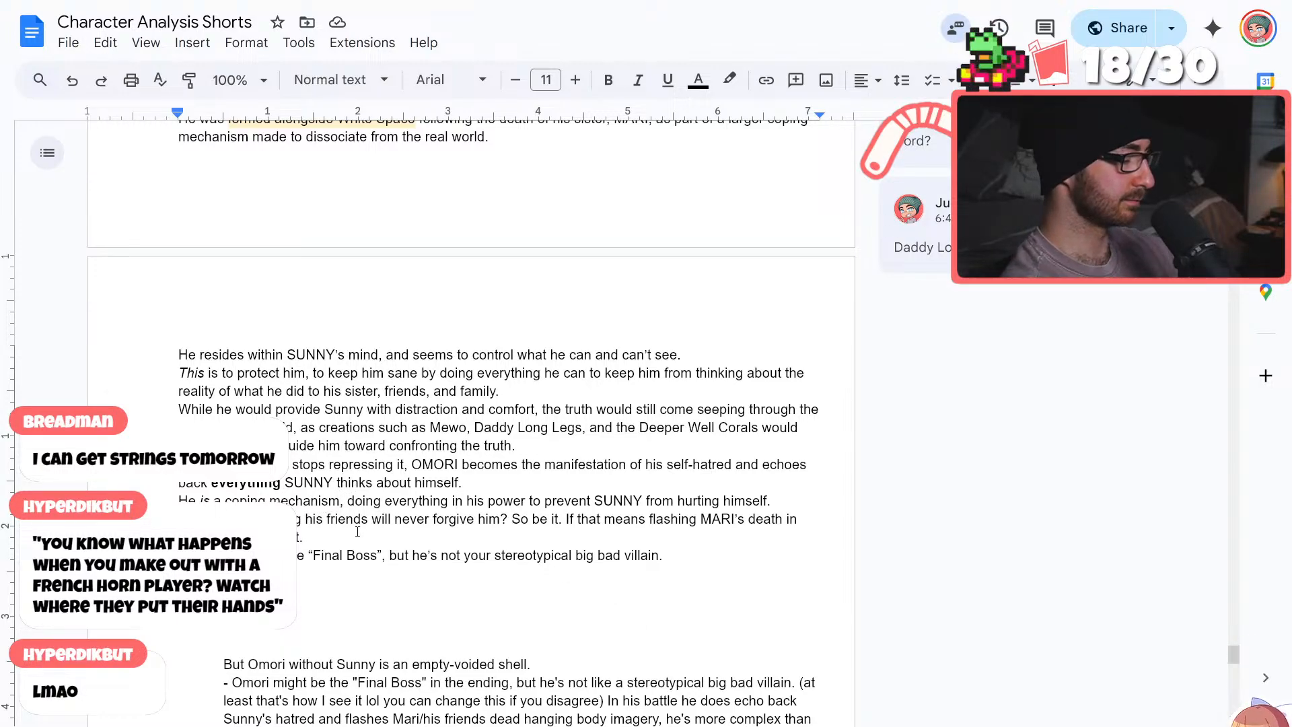
pyautogui.write('at')
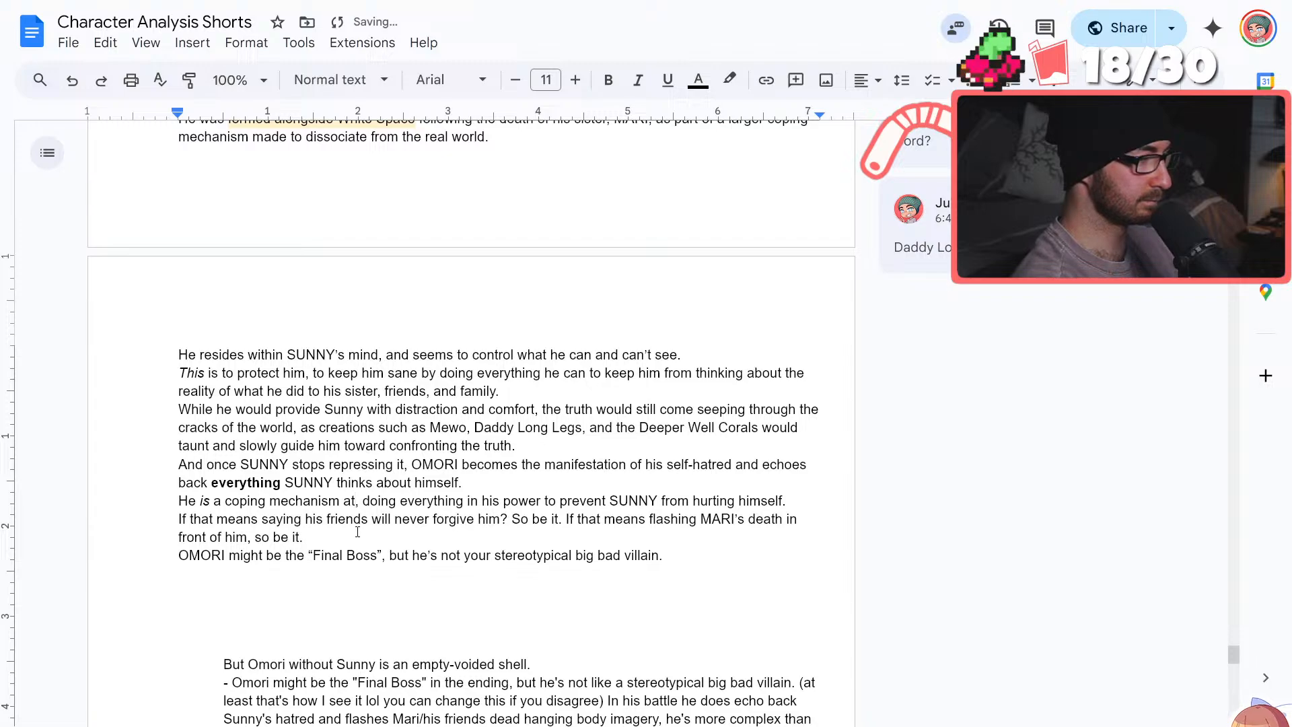
pyautogui.press('BackSpace')
pyautogui.write('fter all')
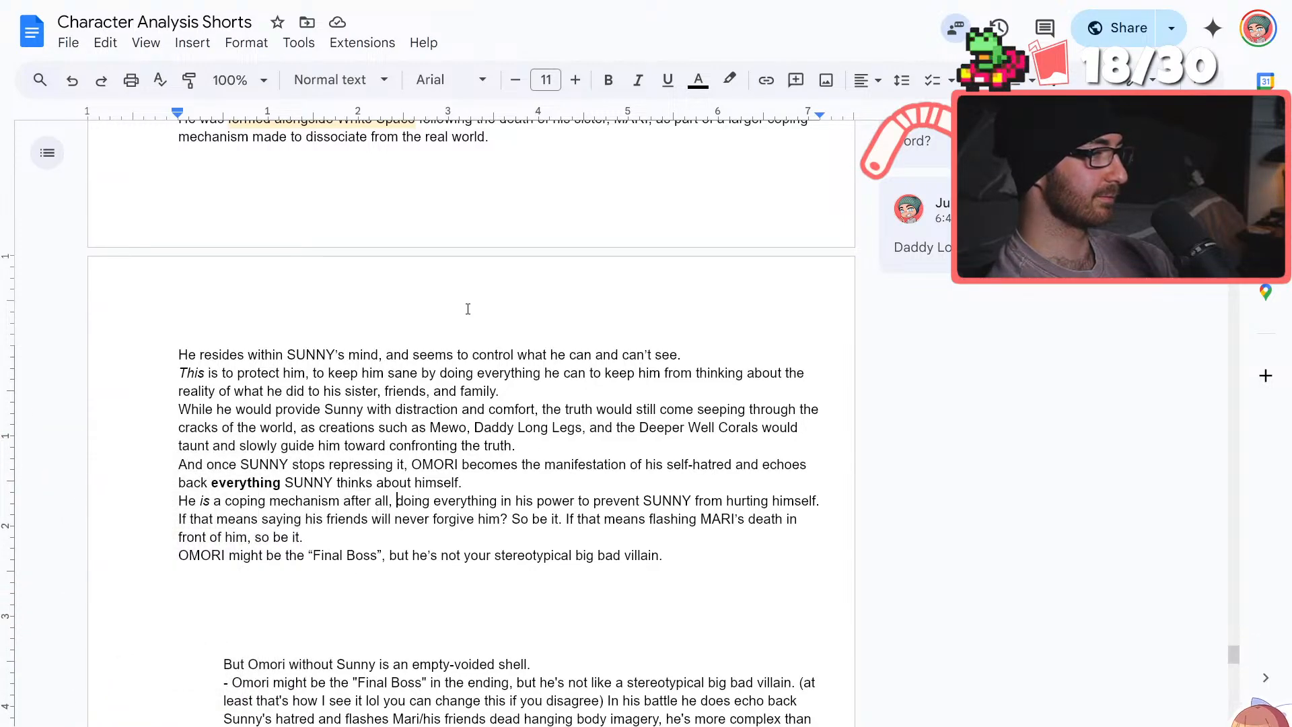
# Add a new line above the "Final Boss" line reading "It just so happens that this coping mechanism isn't exactly"
pyautogui.click(498, 500)
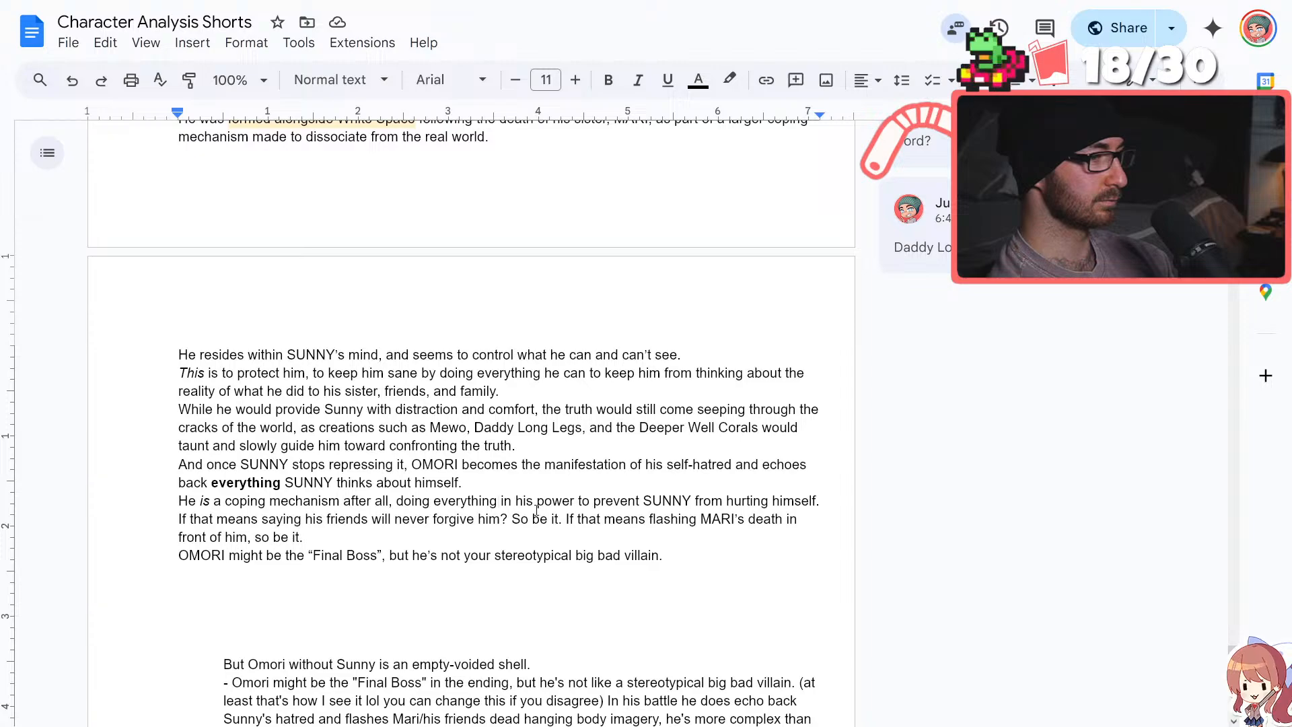
pyautogui.click(500, 537)
pyautogui.press('Return')
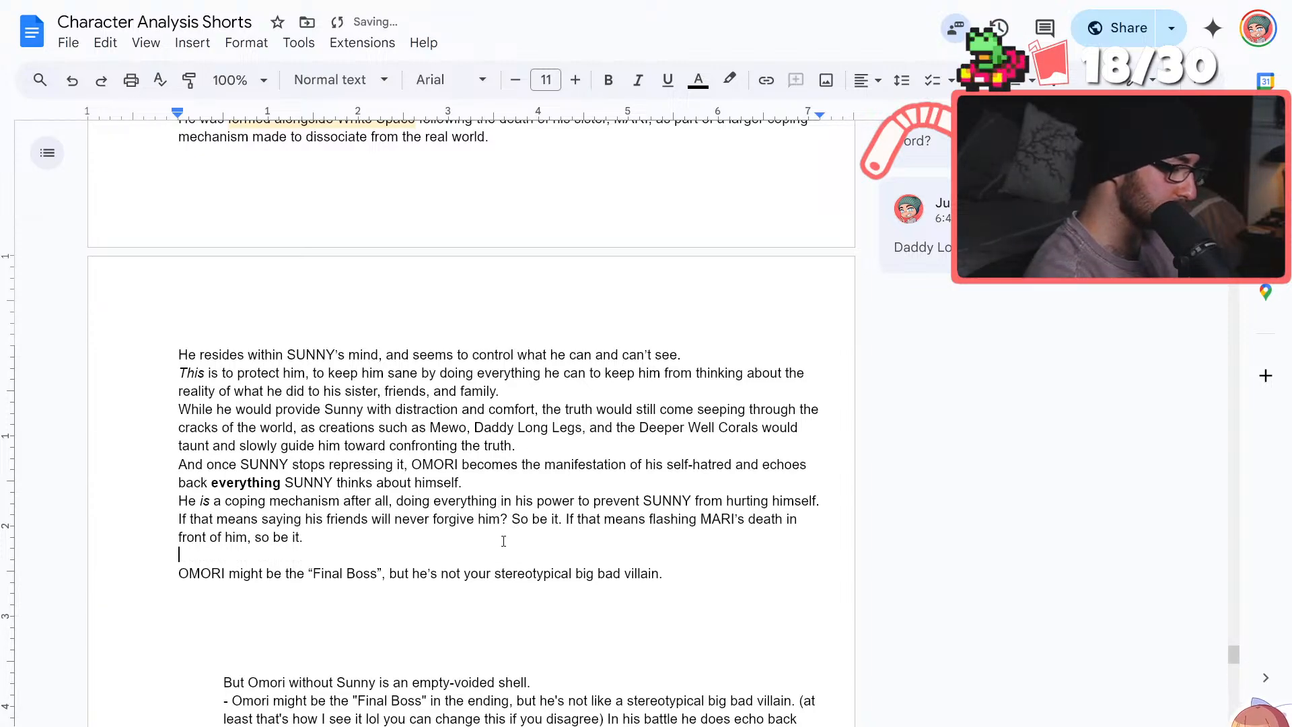
pyautogui.write('It just so happens')
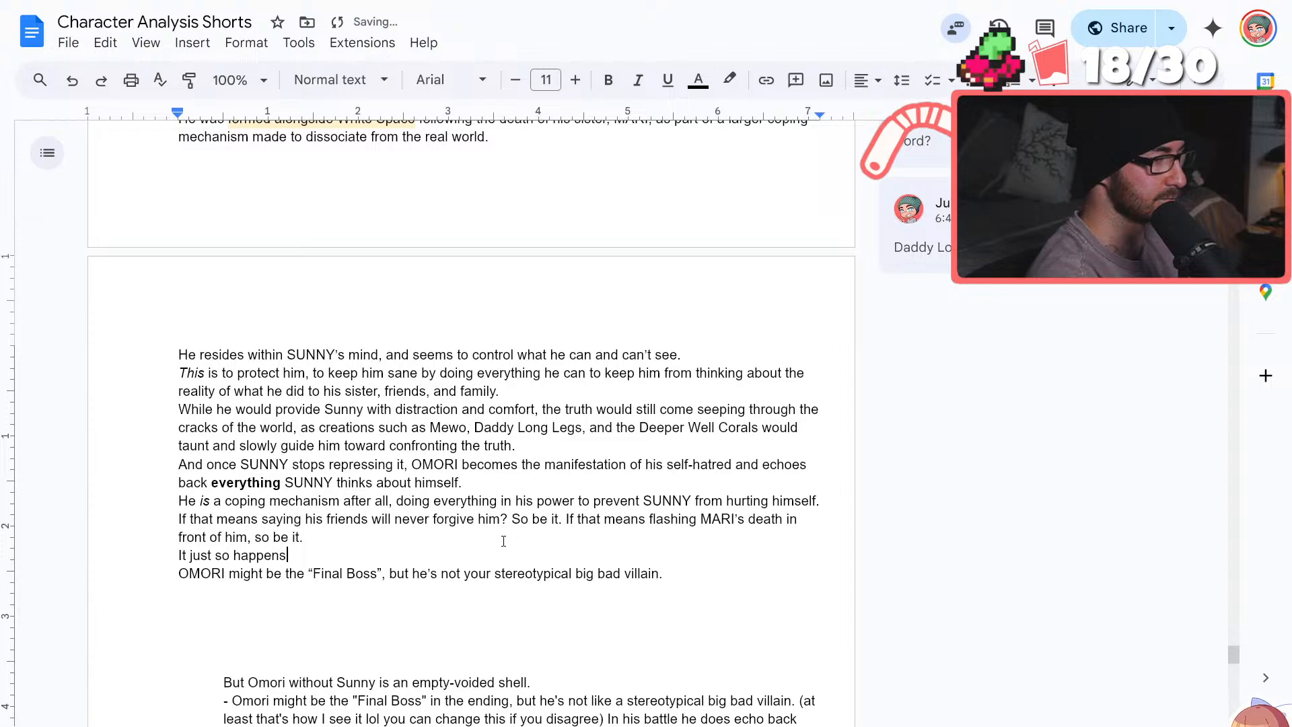
pyautogui.write(' that this coping me')
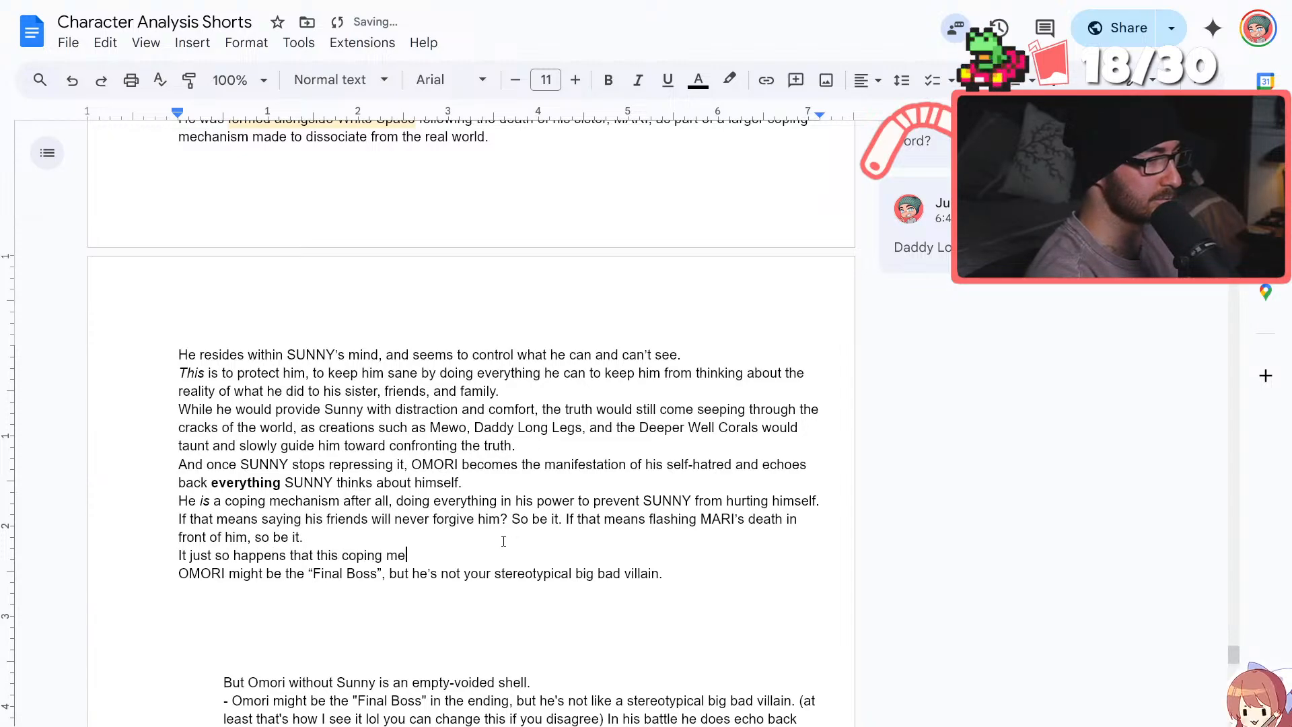
pyautogui.write("chanism isn't exac")
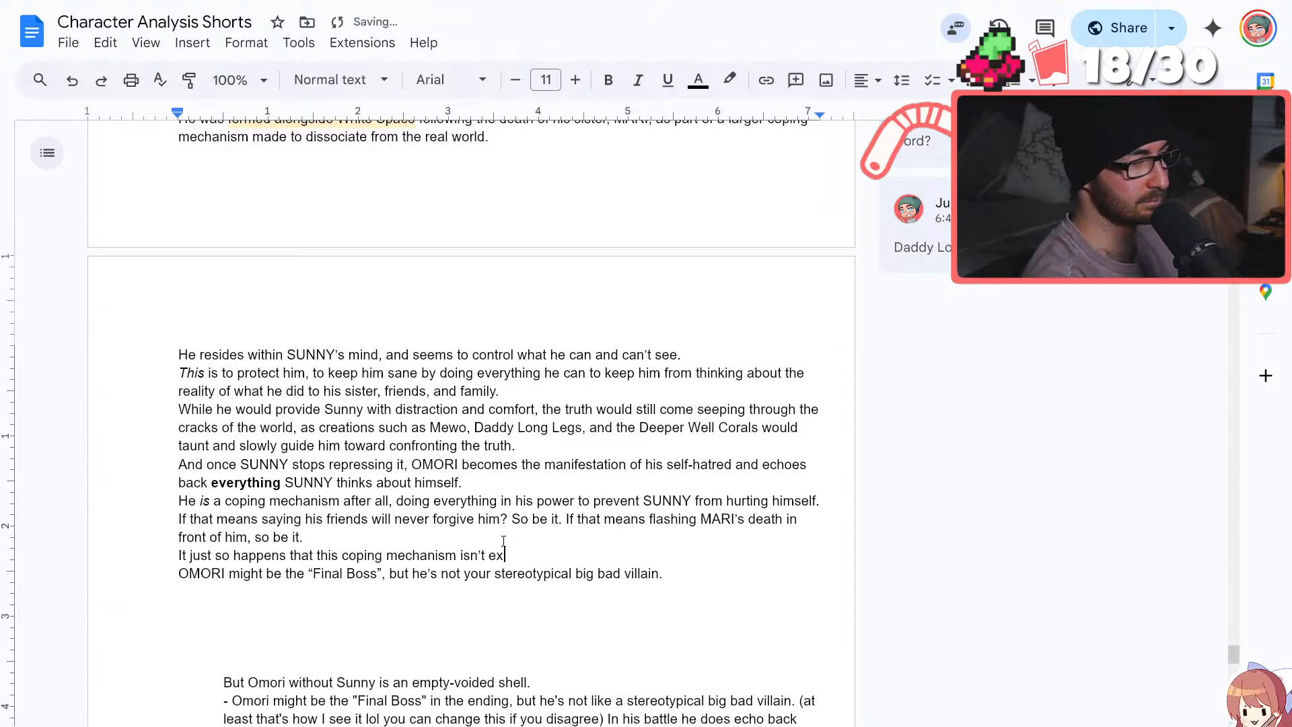
pyautogui.write('tly')
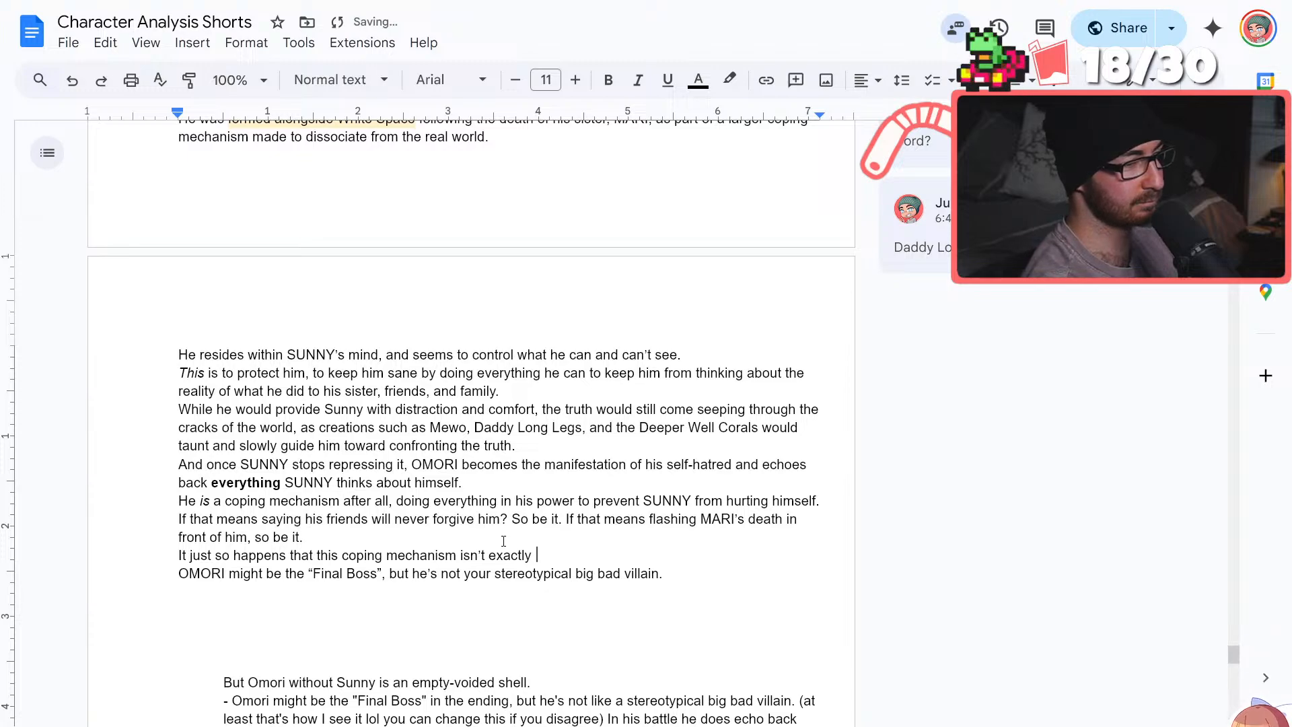
# Replace the word "exactly" at the end of the "It just so happens" line with an italicized "exactly"
pyautogui.press('BackSpace')
pyautogui.press('BackSpace')
pyautogui.press('BackSpace')
pyautogui.press('BackSpace')
pyautogui.press('BackSpace')
pyautogui.press('BackSpace')
pyautogui.press('BackSpace')
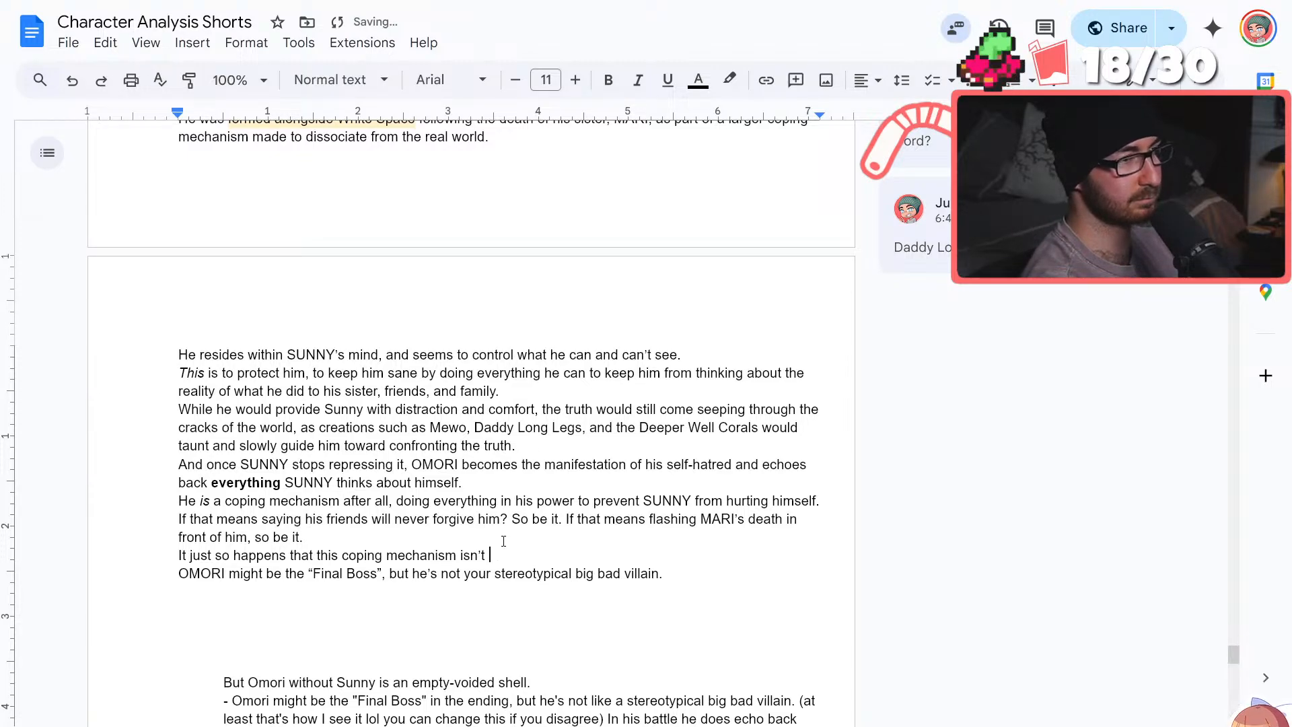
pyautogui.click(639, 84)
pyautogui.write('exac')
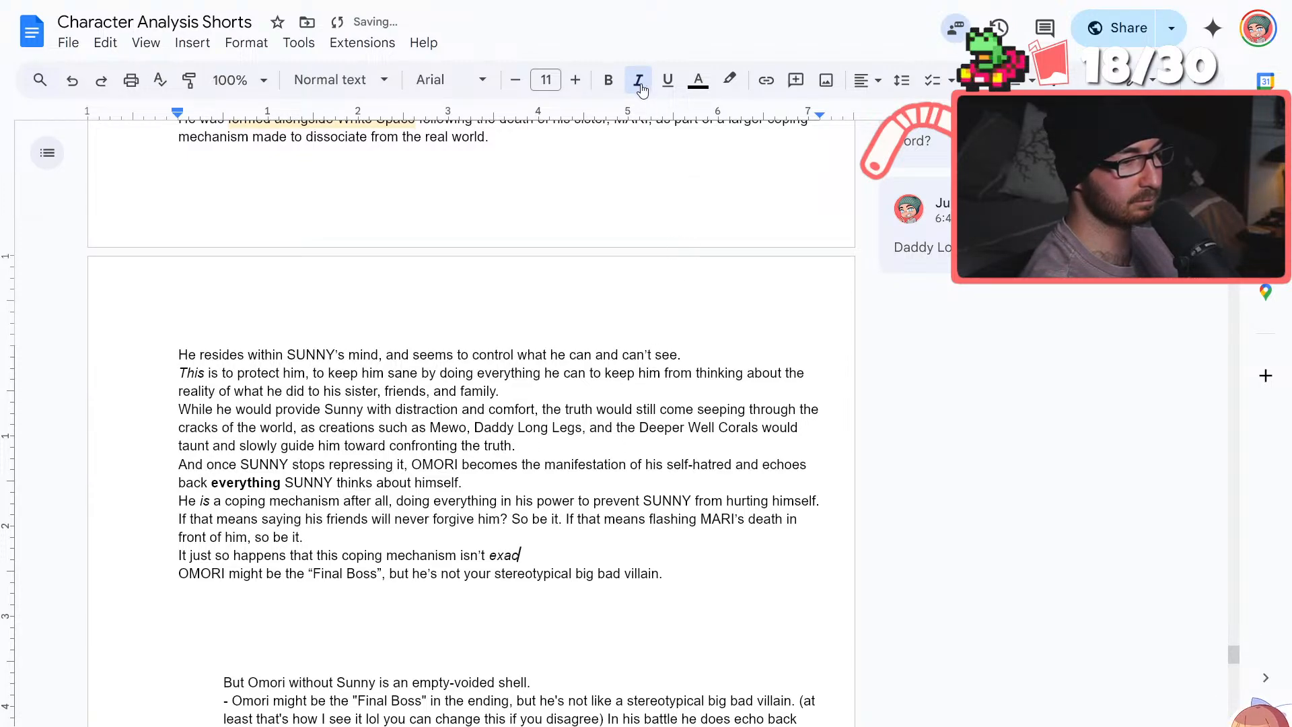
pyautogui.write('tlt')
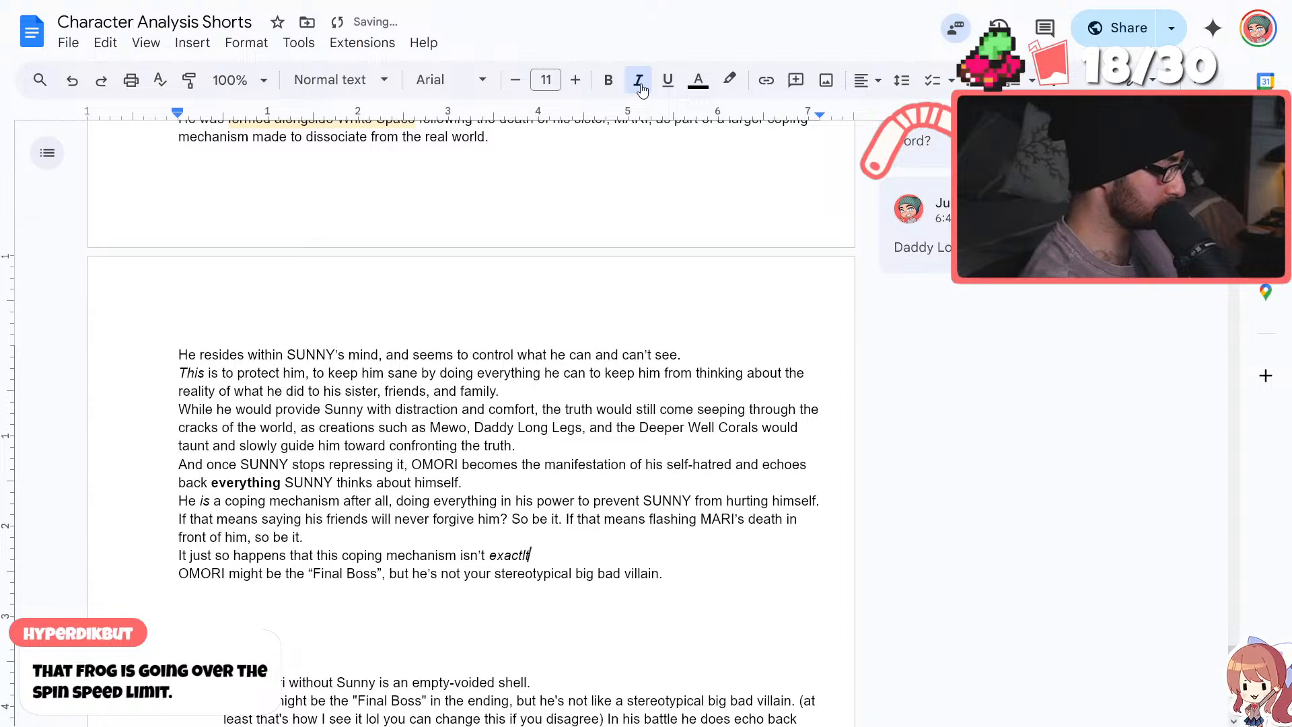
pyautogui.press('BackSpace')
pyautogui.press('BackSpace')
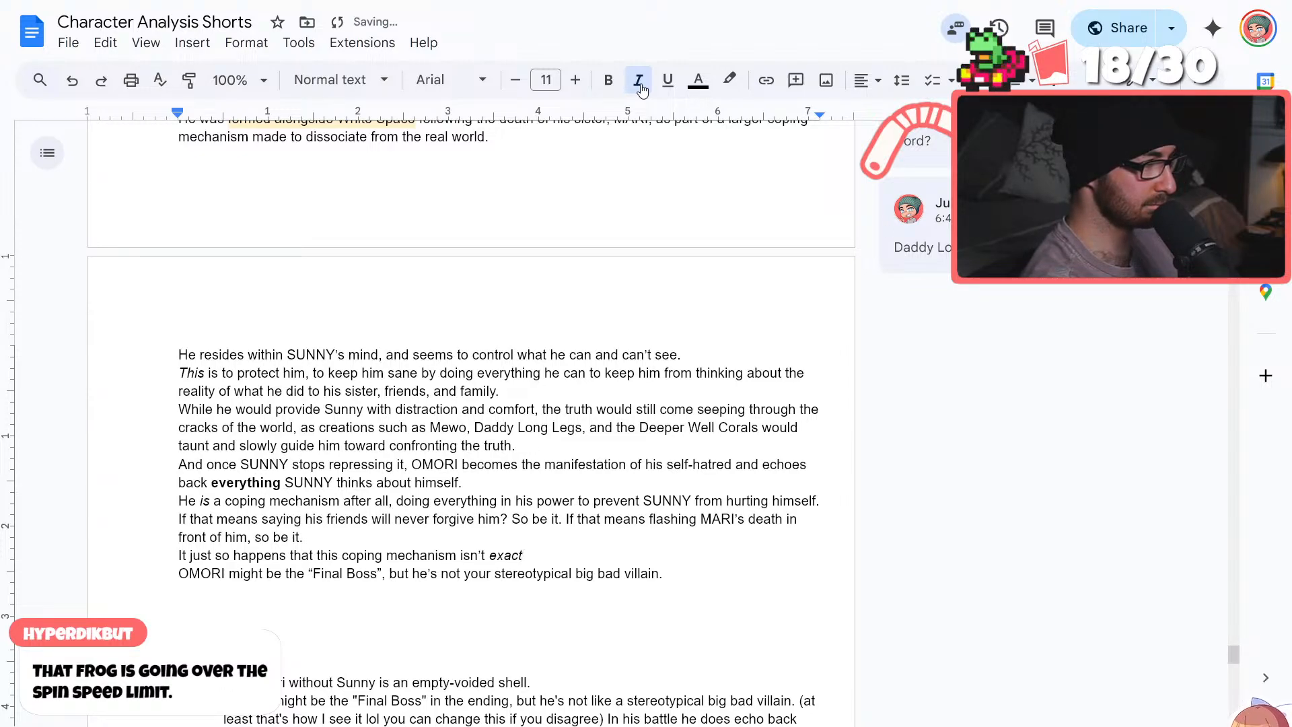
pyautogui.write('ly')
# Continue the "It just so happens" line in non-italic text with "the healthiest one in the world and is also hurting SUNNY."
pyautogui.click(641, 88)
pyautogui.write('the')
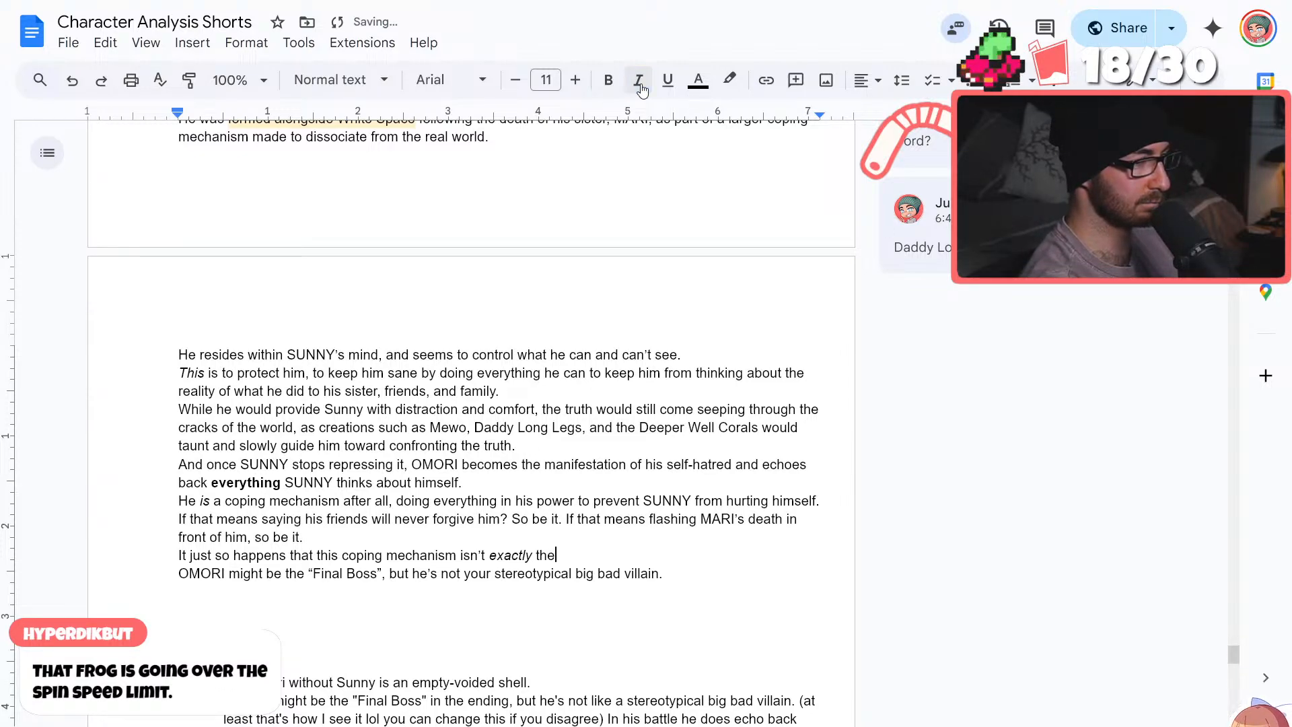
pyautogui.write(' healthiest one in t')
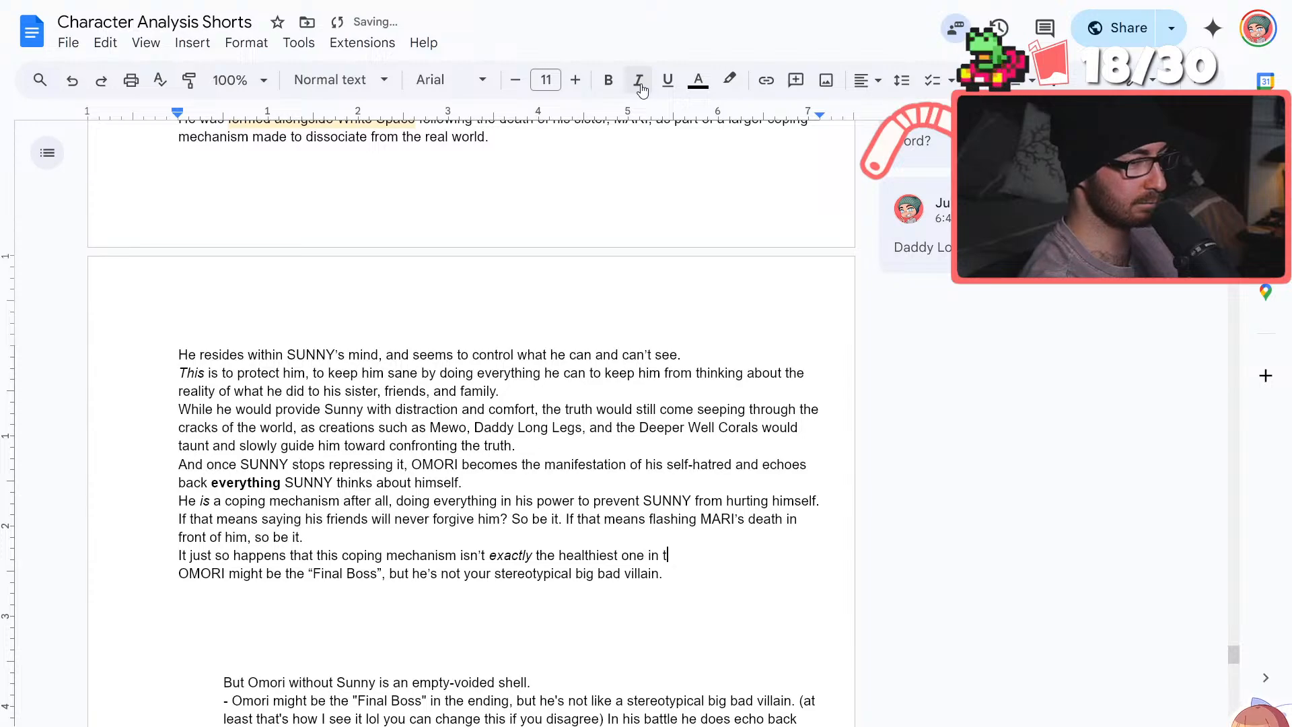
pyautogui.write('he world')
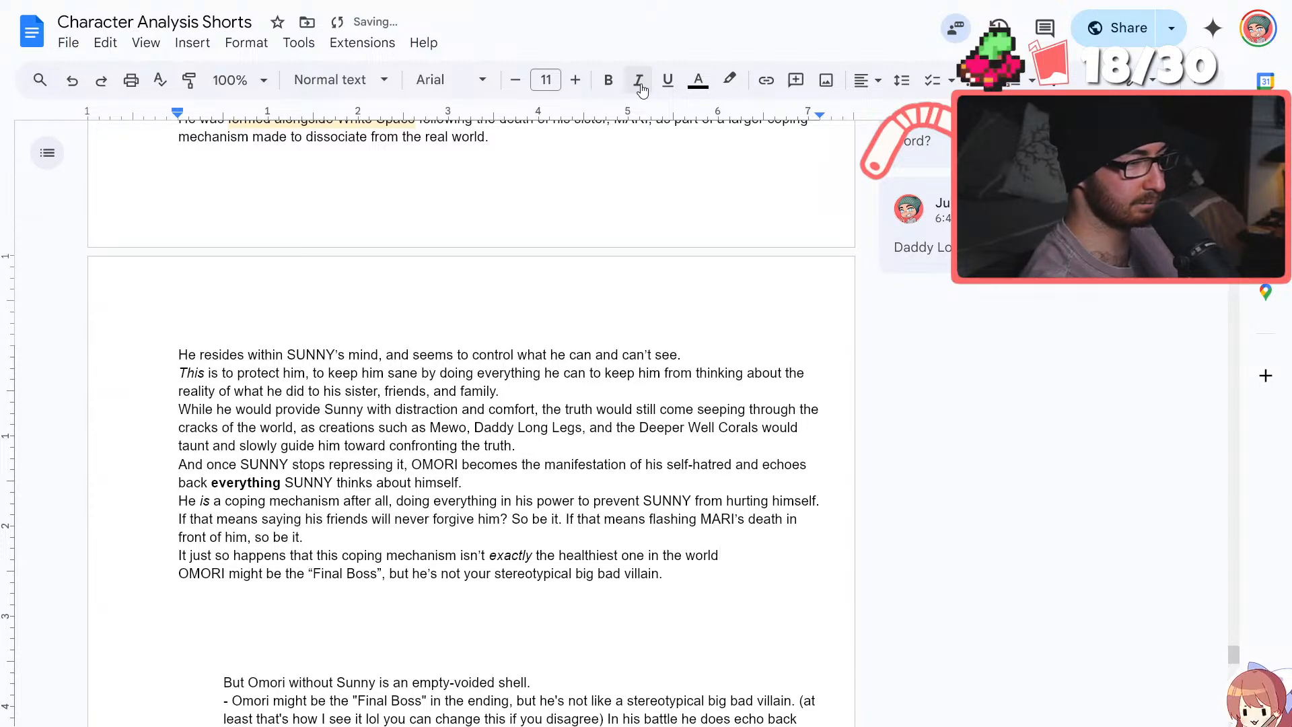
pyautogui.write(' and')
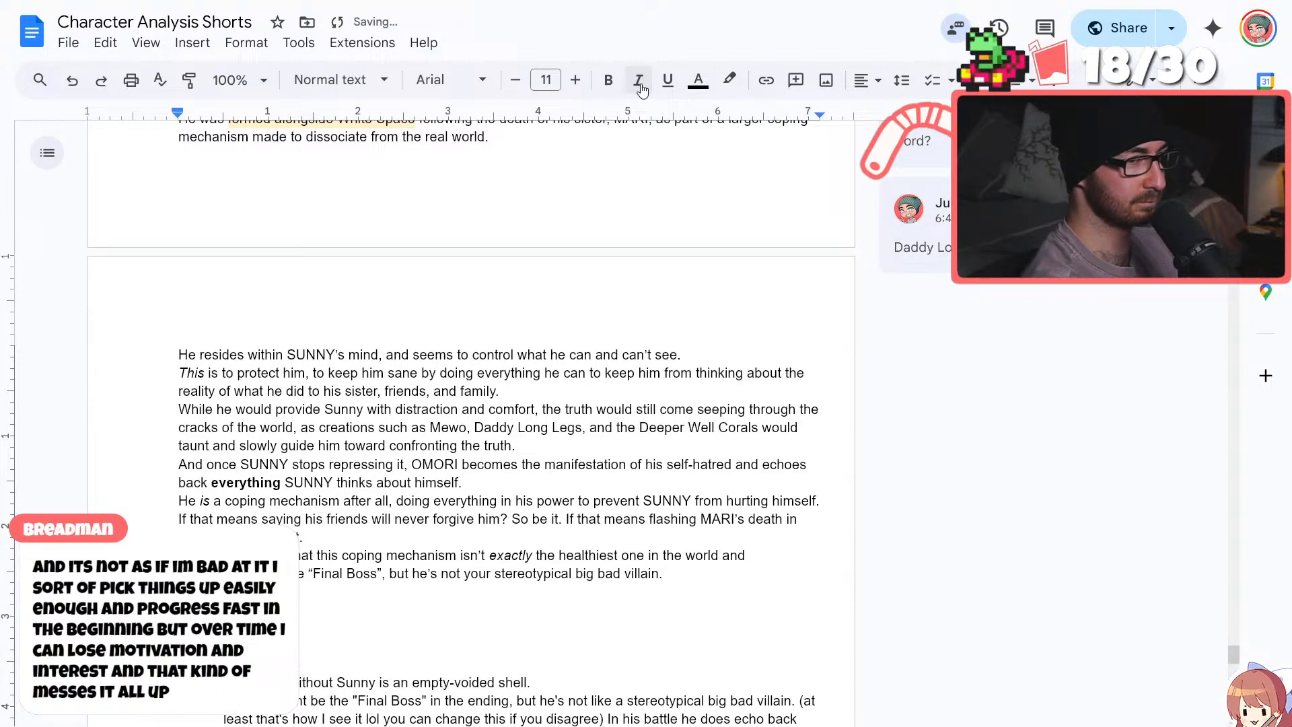
pyautogui.write(' is')
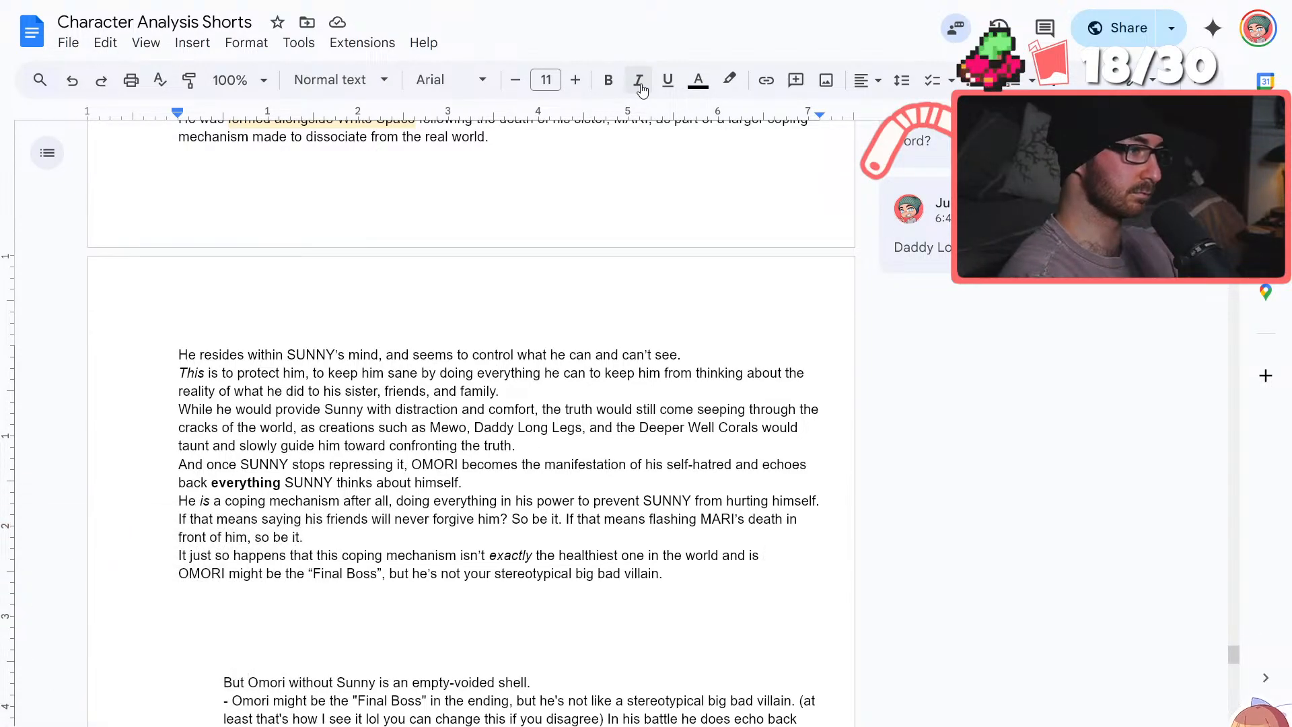
pyautogui.write('also hurtin')
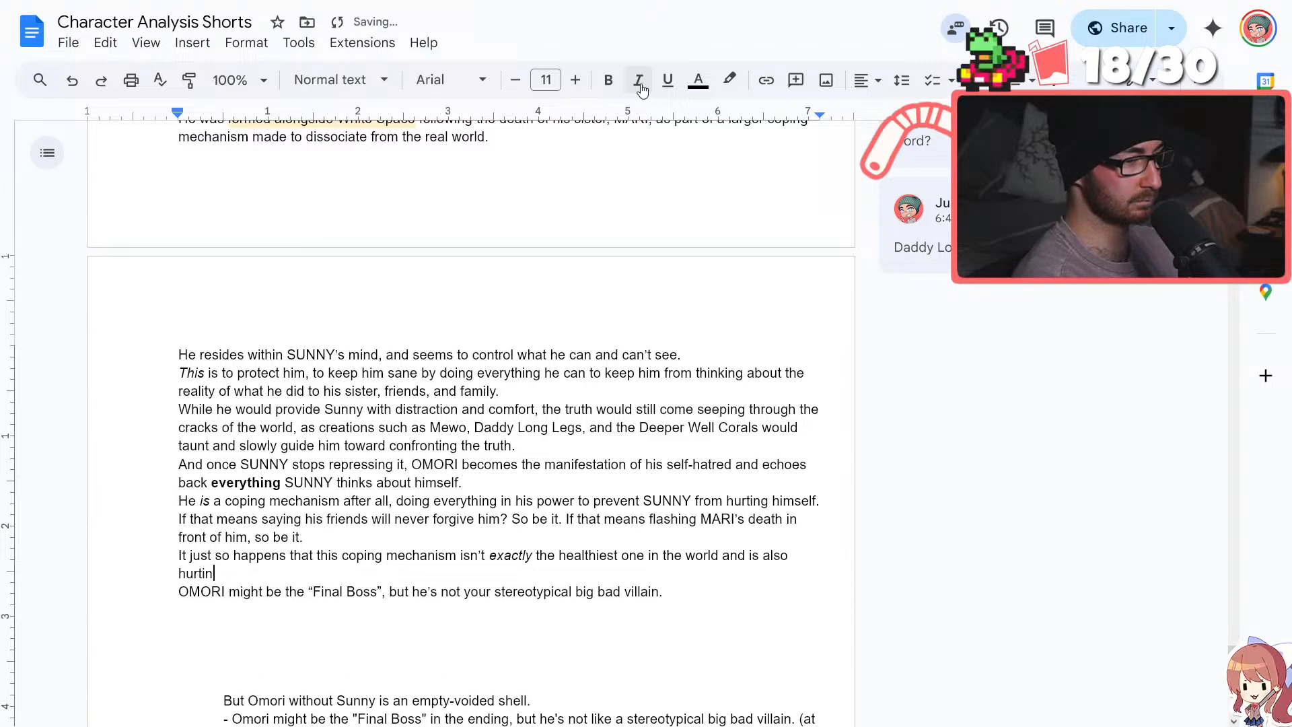
pyautogui.write('g SUNNY.')
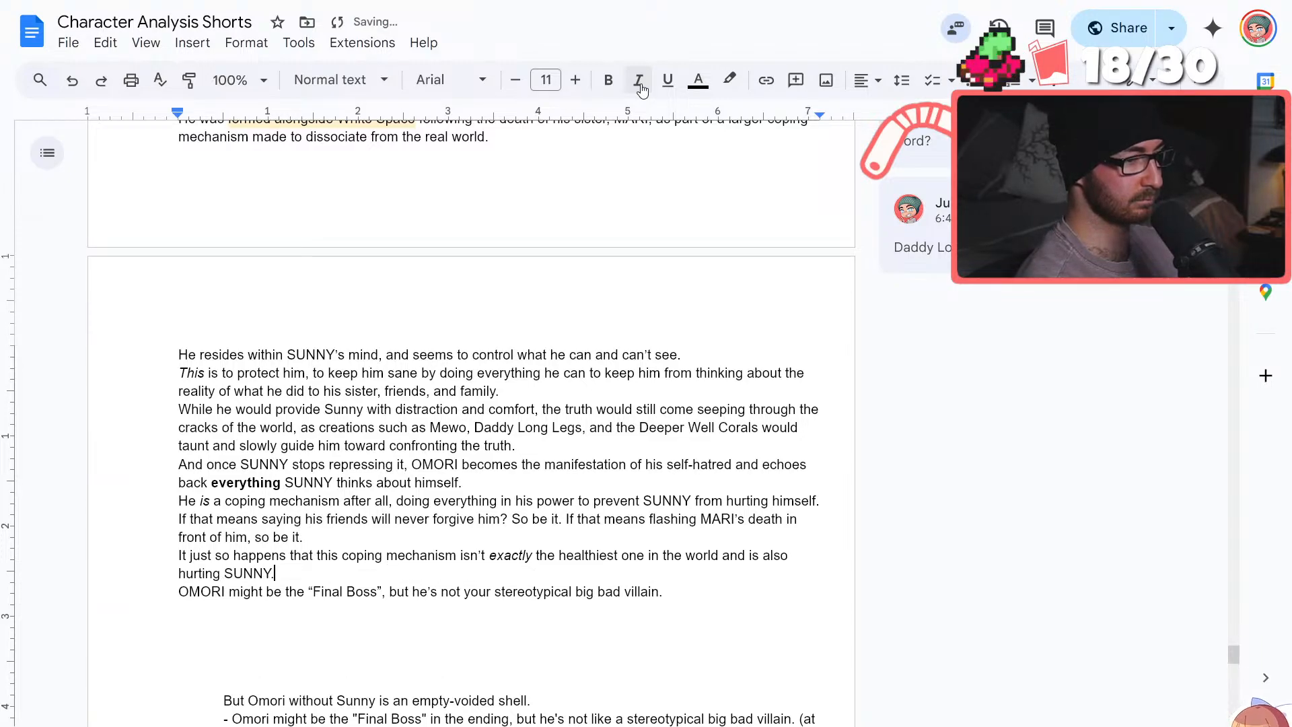
# Add a blank line below the "Final Boss" line and delete the leftover notes from "But Omori without Sunny" through "(keep him safe)"
pyautogui.doubleClick(681, 593)
pyautogui.click(681, 592)
pyautogui.press('Return')
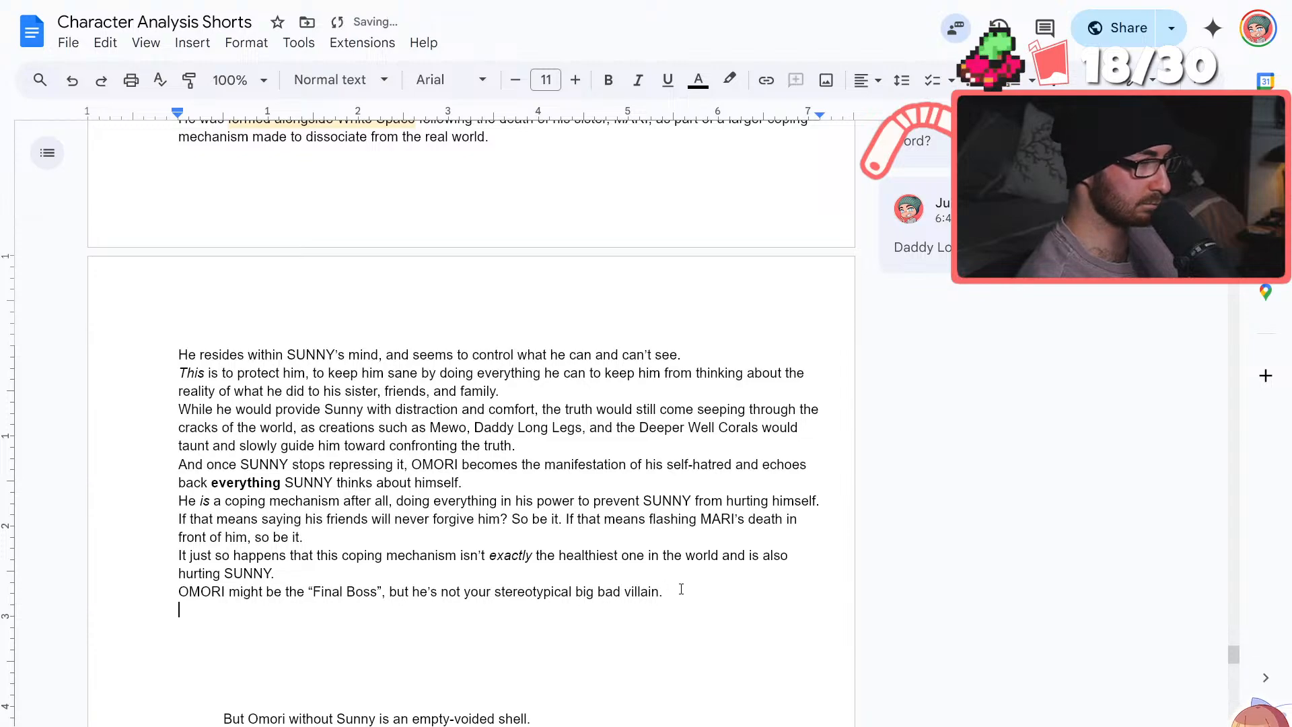
pyautogui.scroll(-3, 246, 560)
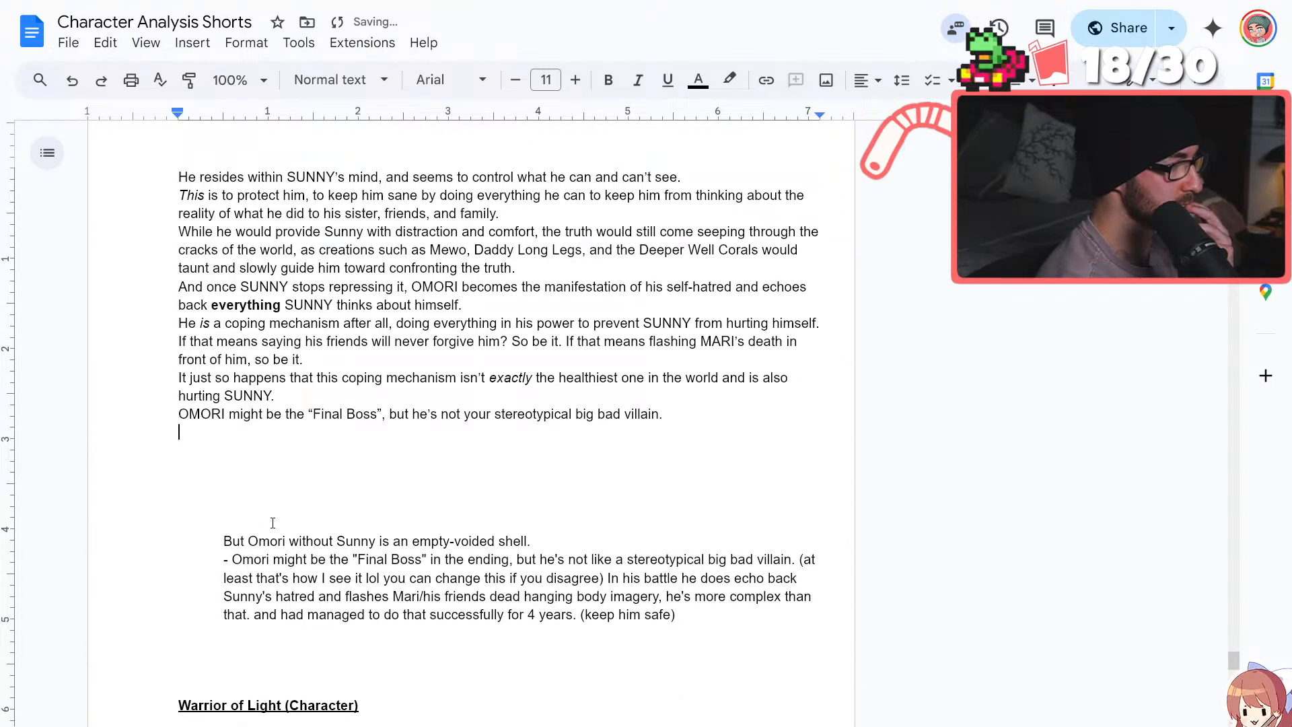
pyautogui.moveTo(679, 615); pyautogui.dragTo(215, 516)
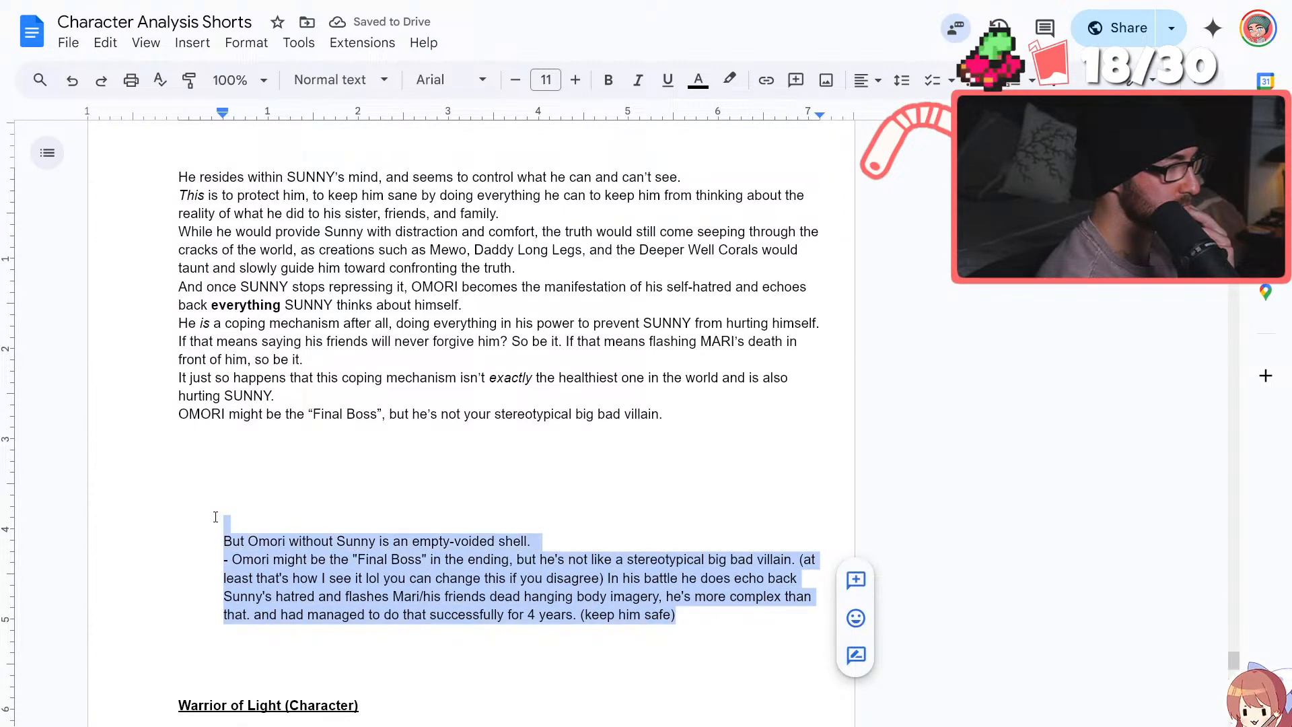
pyautogui.press('BackSpace')
pyautogui.press('BackSpace')
pyautogui.press('BackSpace')
pyautogui.press('BackSpace')
pyautogui.press('BackSpace')
pyautogui.press('BackSpace')
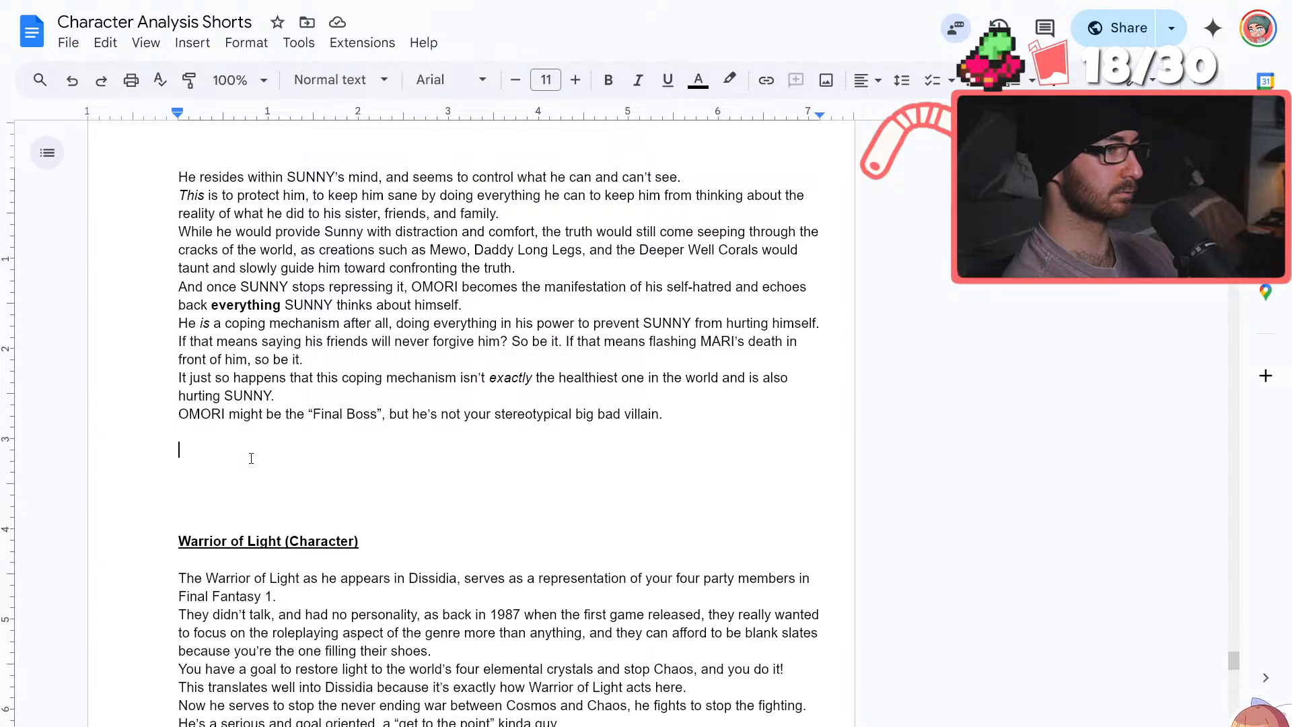
pyautogui.click(251, 459)
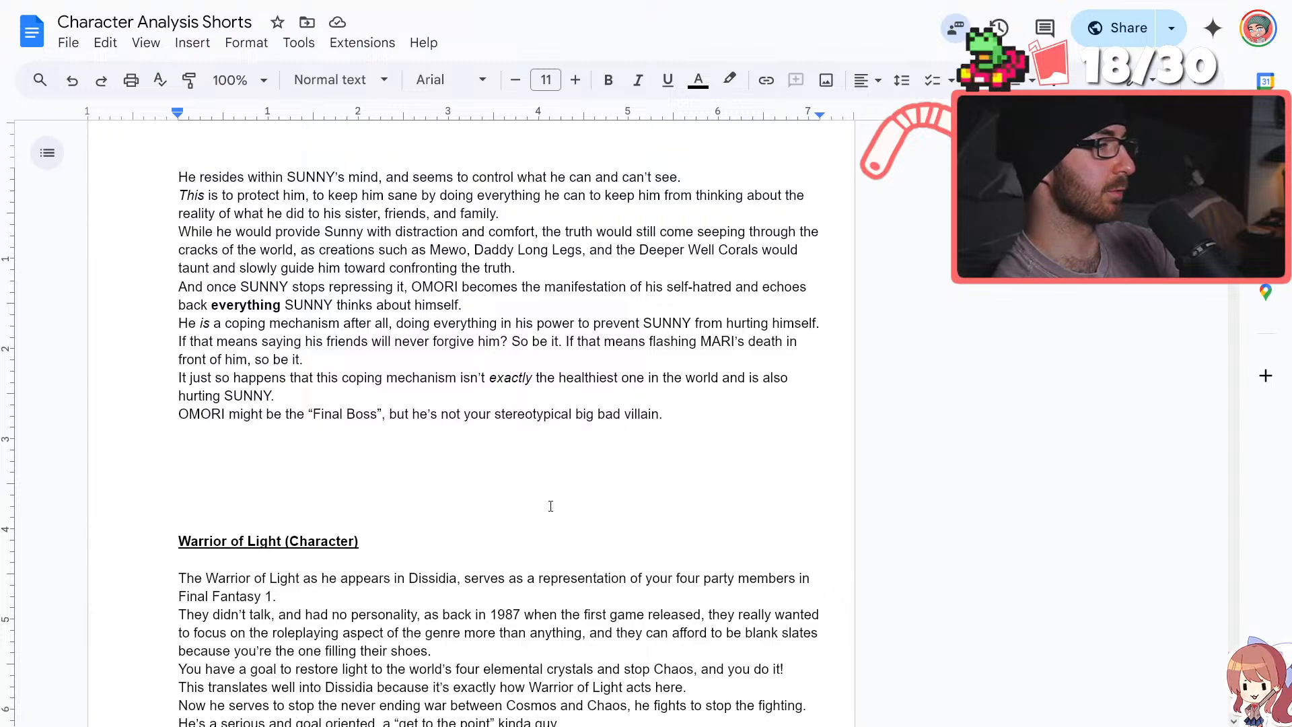
# Try ending the sentence about Omori being SUNNY's alter ego with ", and who you play as for half of the game."
pyautogui.scroll(6, 550, 506)
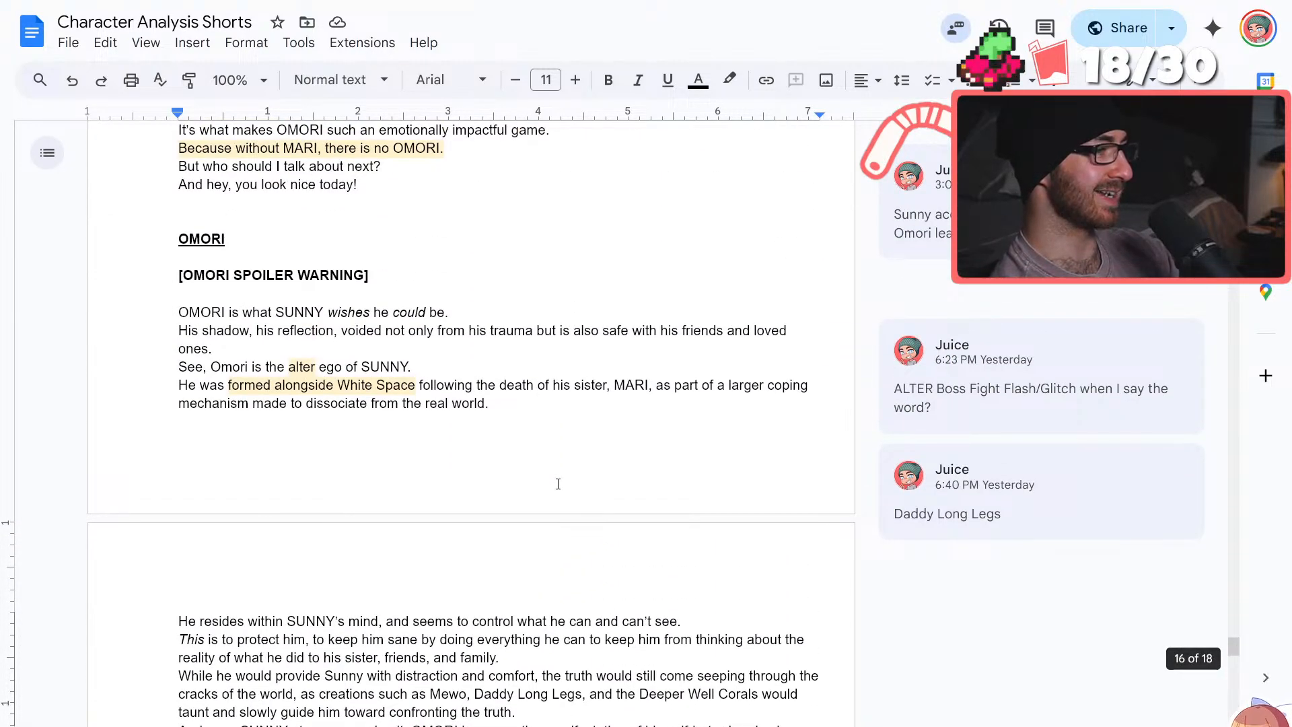
pyautogui.scroll(-4, 557, 483)
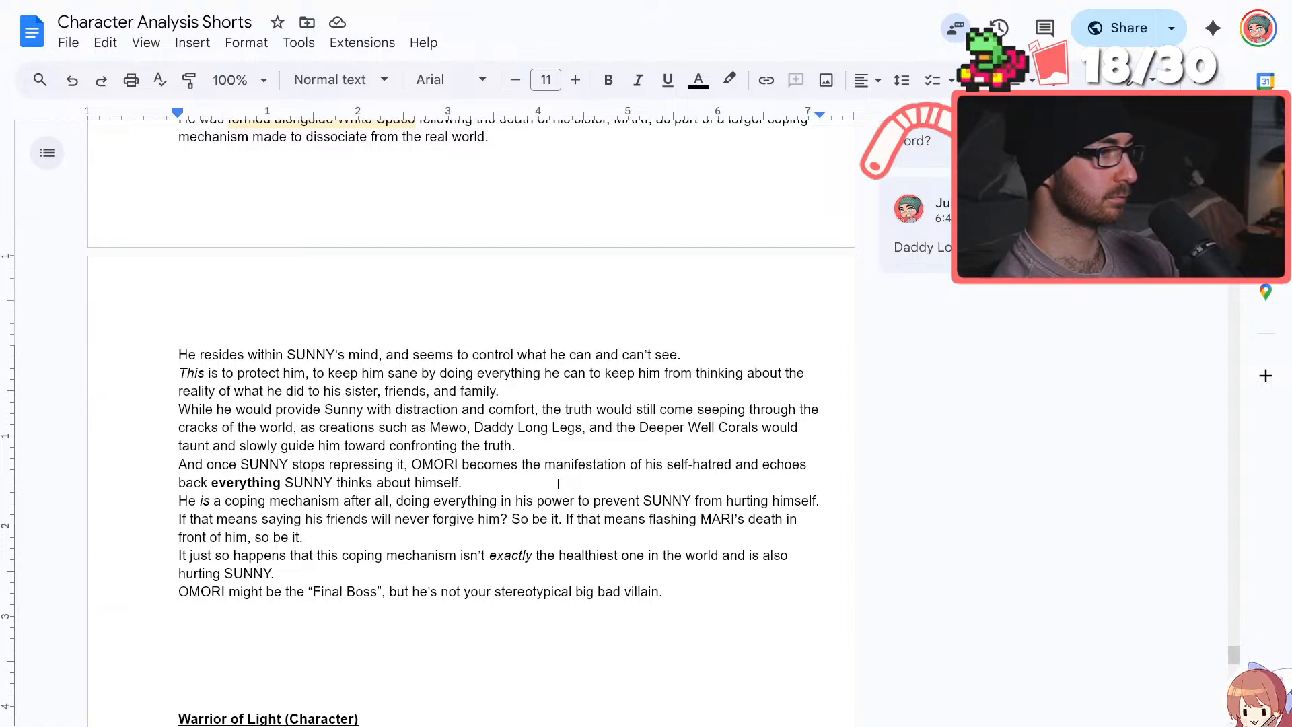
pyautogui.scroll(3, 557, 483)
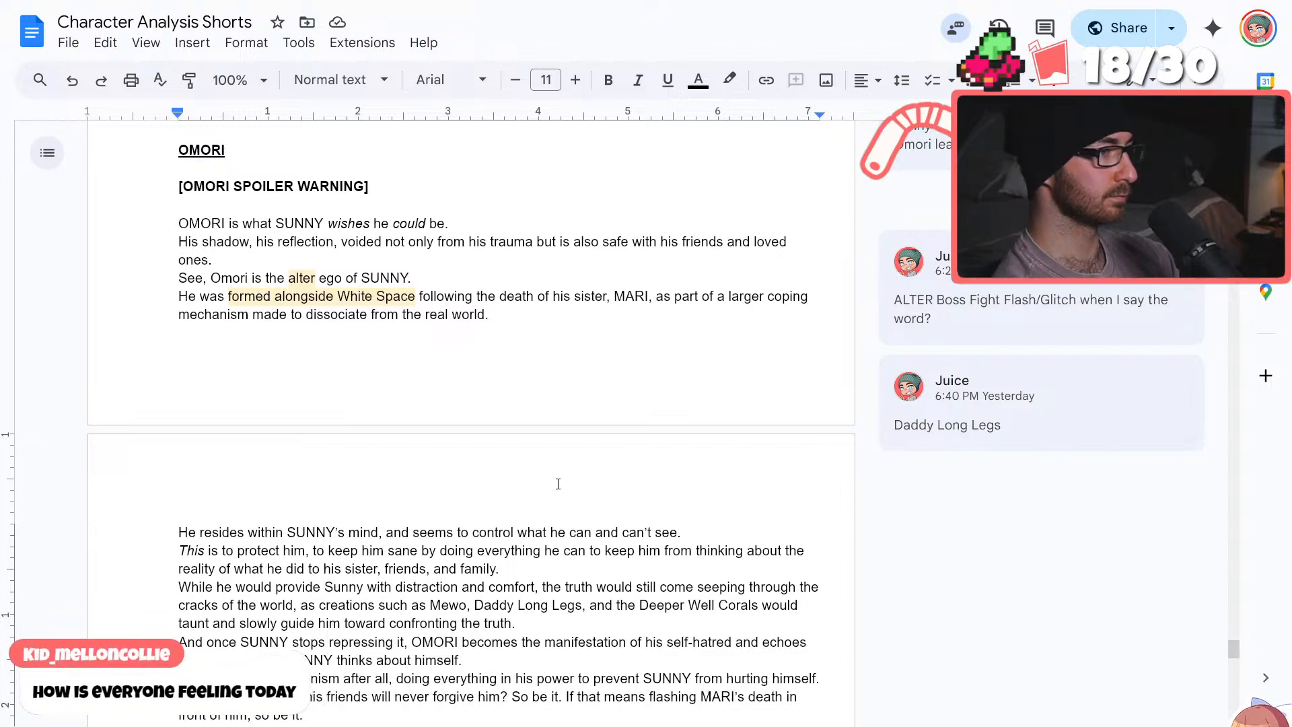
pyautogui.click(382, 241)
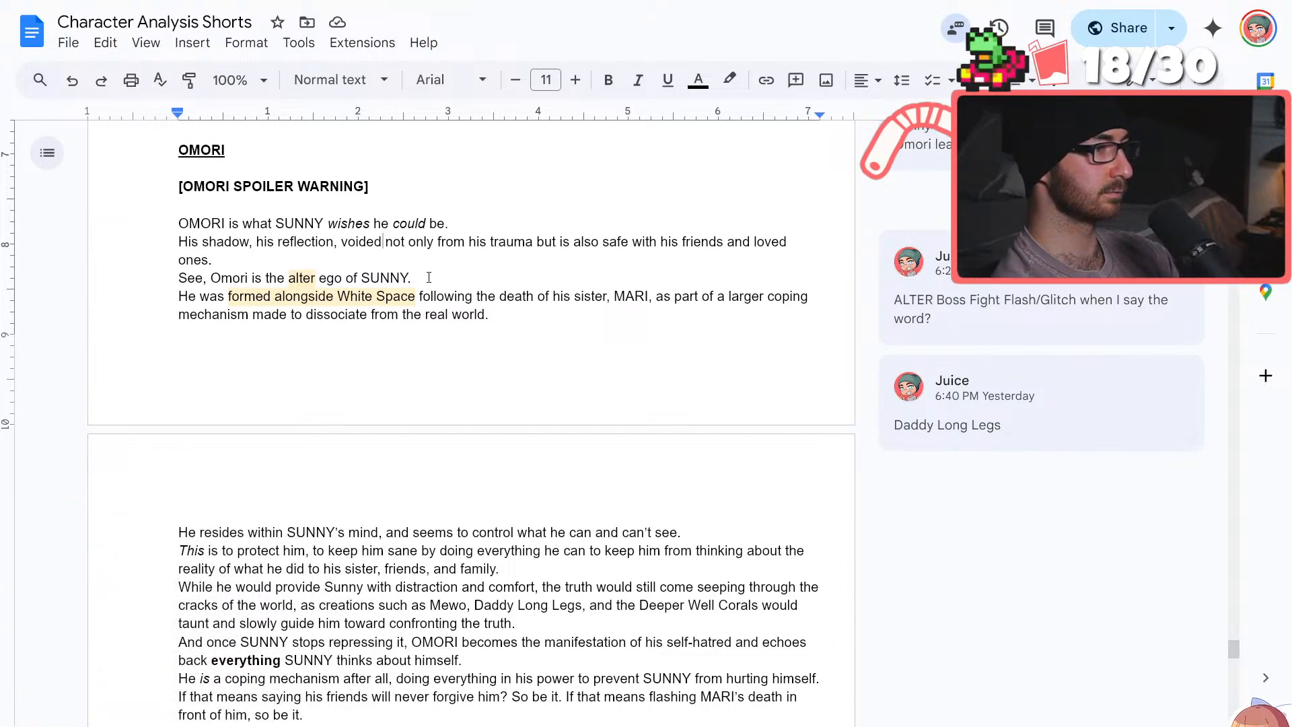
pyautogui.click(440, 277)
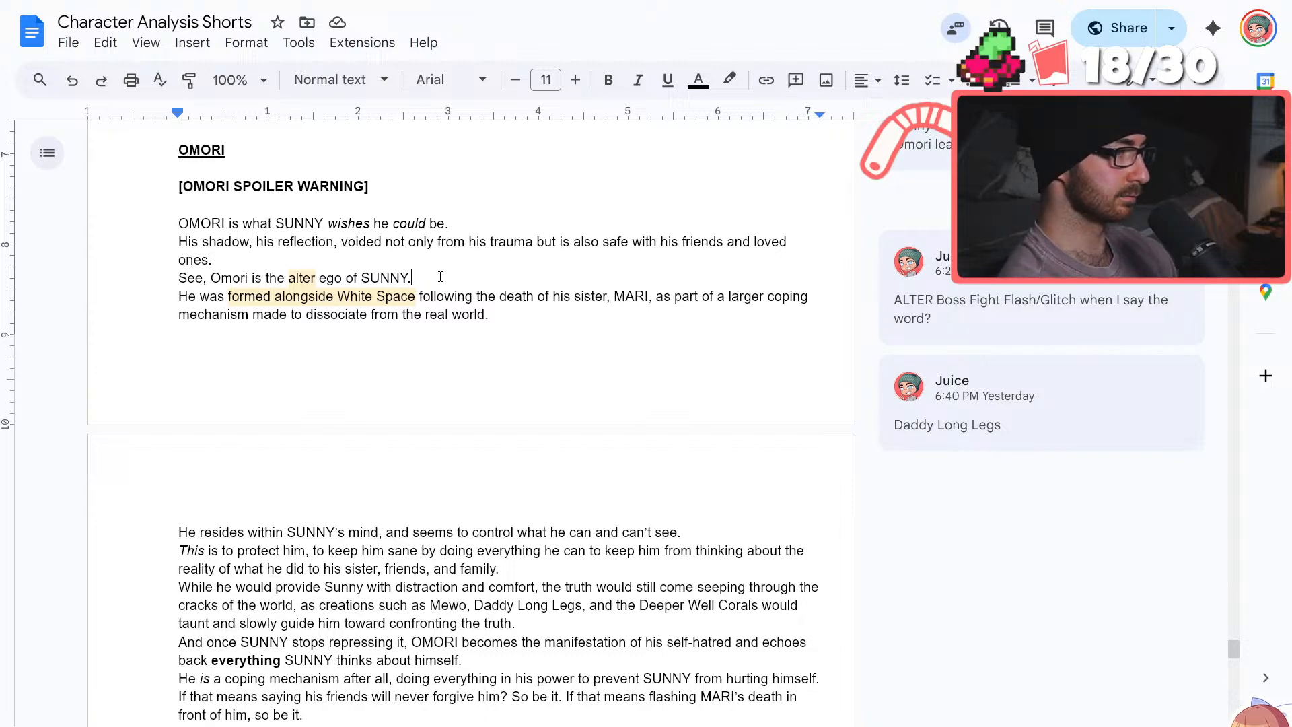
pyautogui.press('BackSpace')
pyautogui.write(', and')
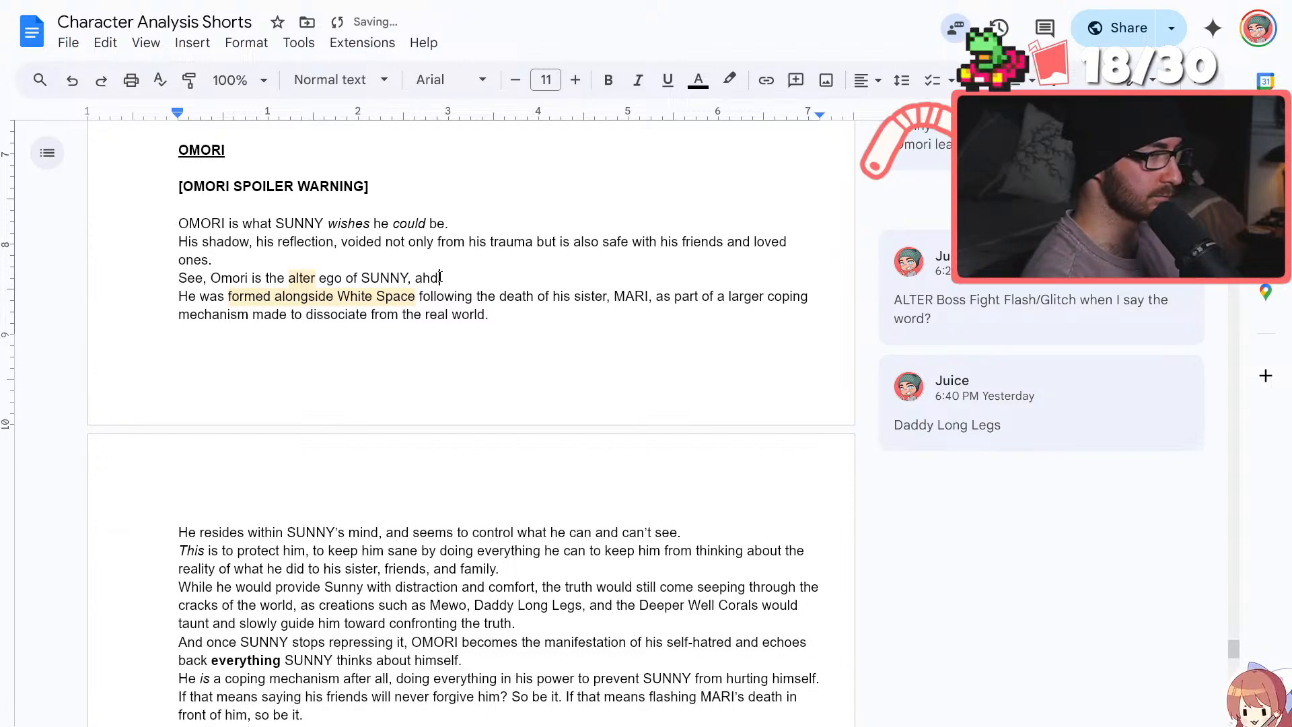
pyautogui.write(' who you play a')
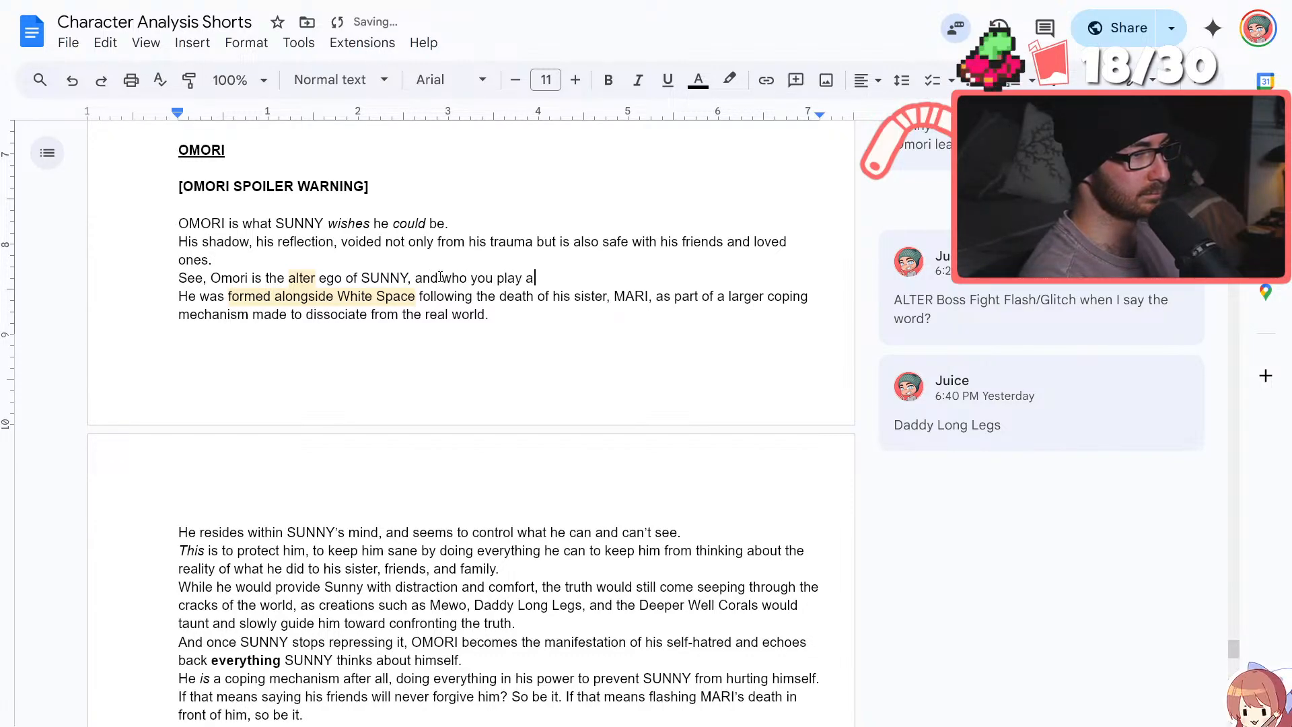
pyautogui.write('s for half o')
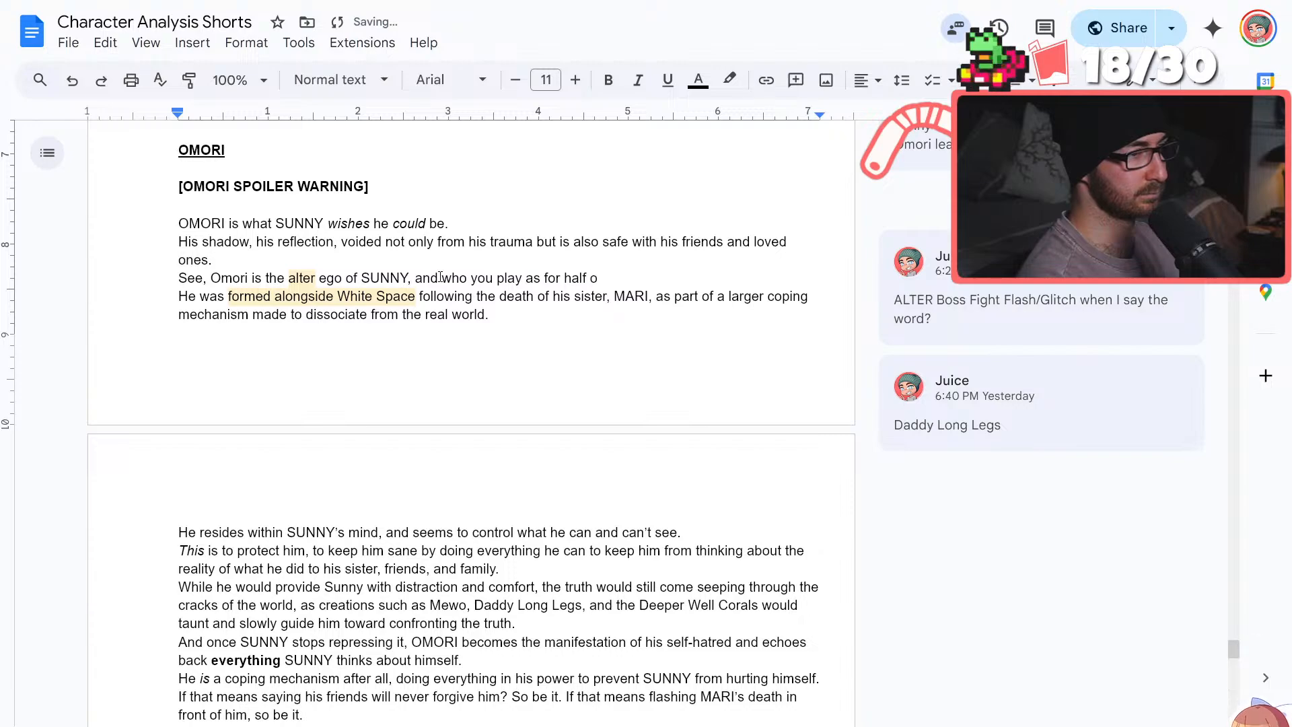
pyautogui.write('f the game')
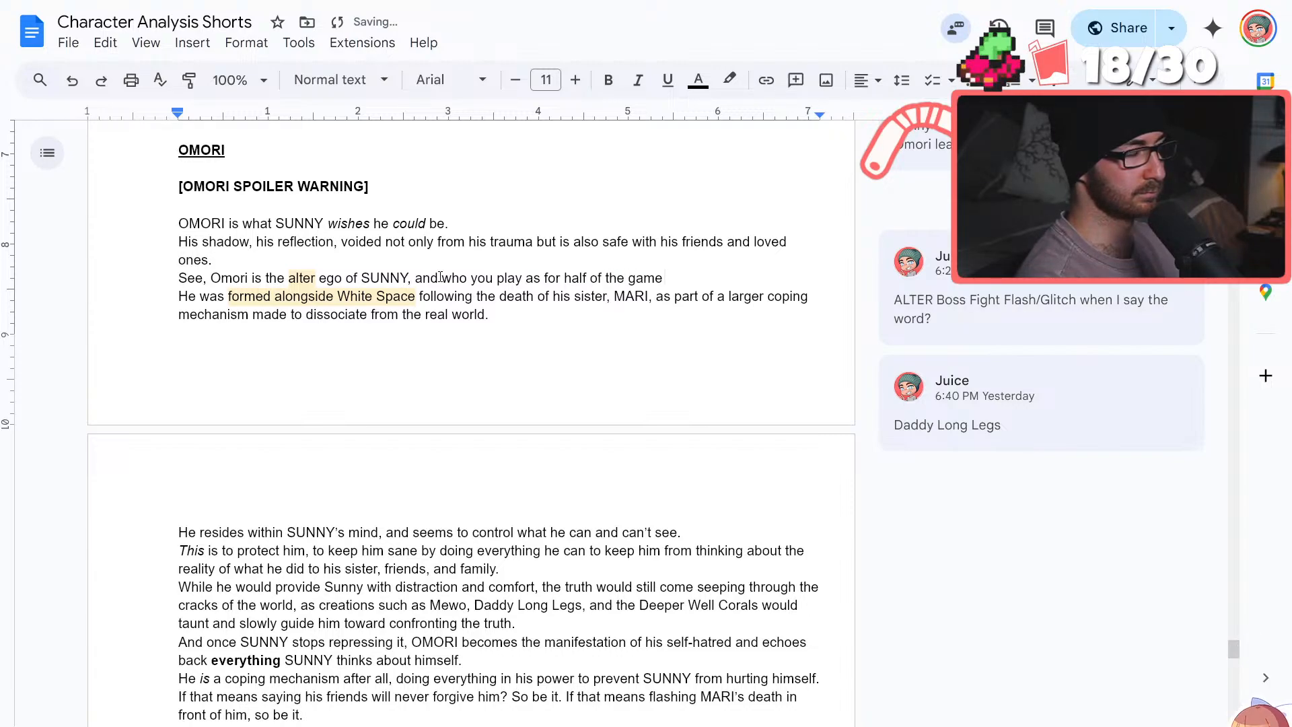
pyautogui.write('.')
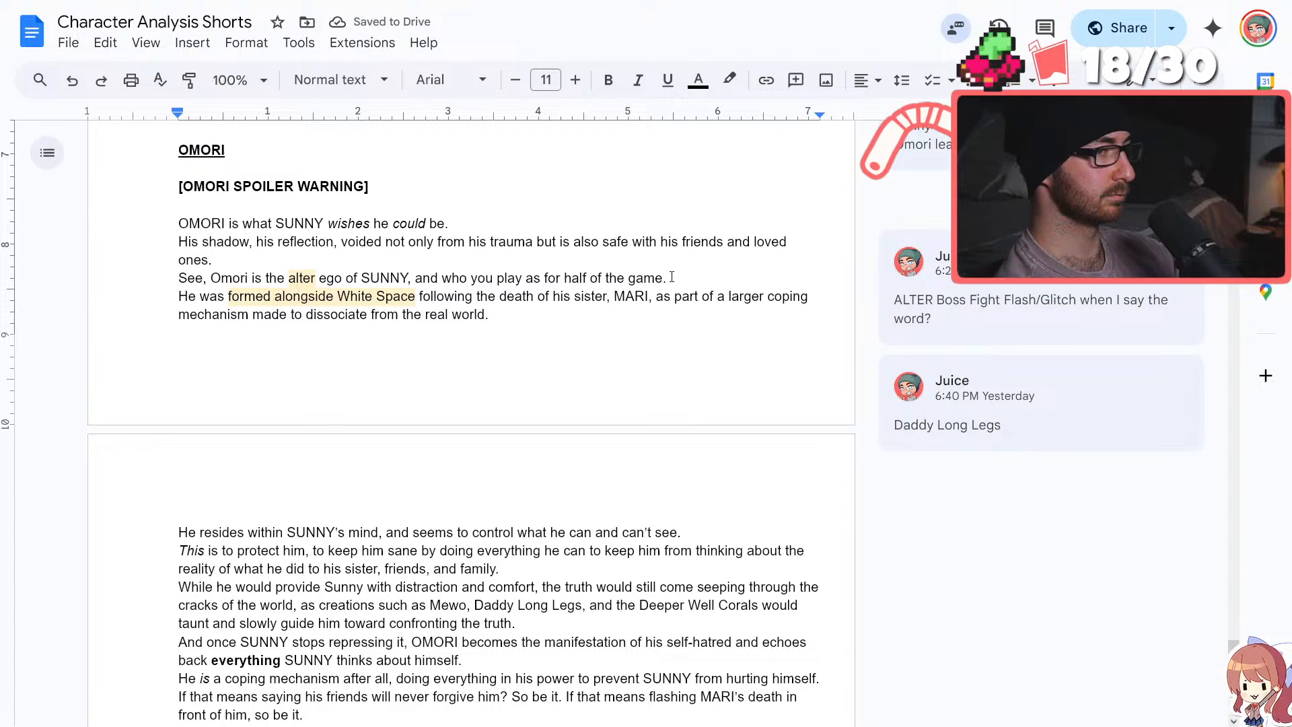
pyautogui.moveTo(671, 276); pyautogui.dragTo(409, 276)
pyautogui.press('BackSpace')
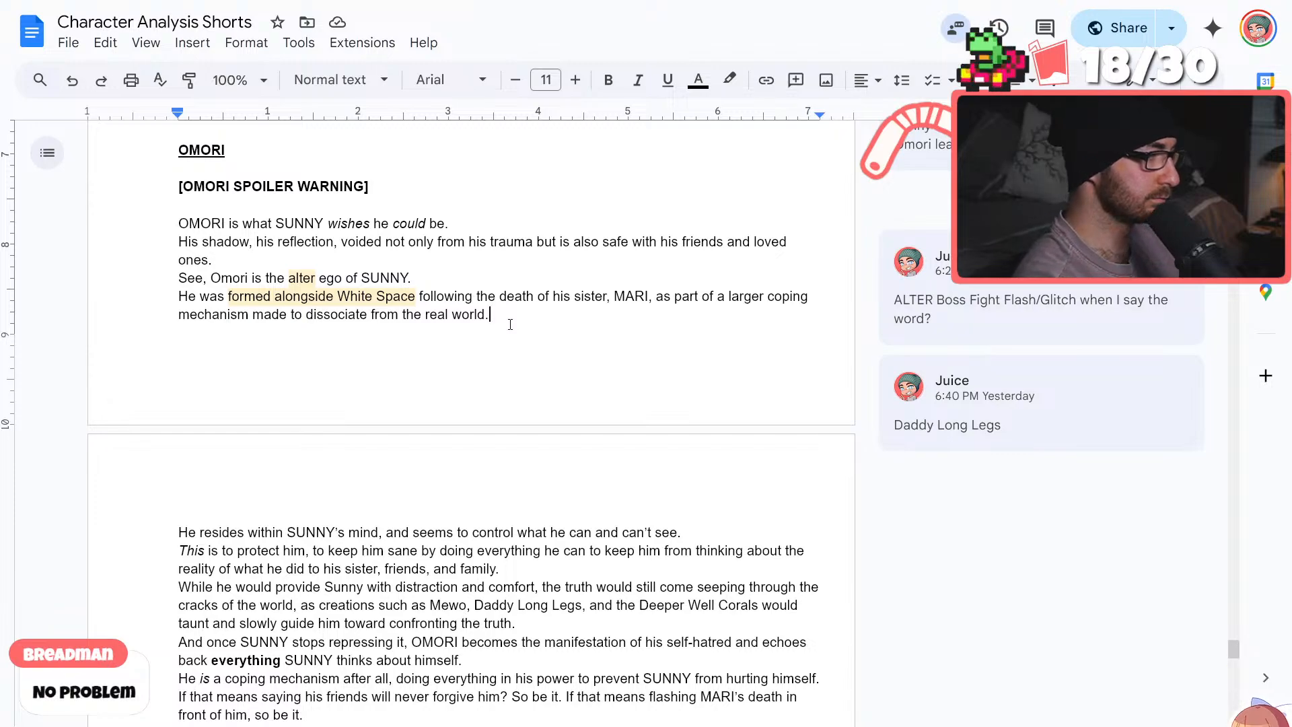
# Add a new line following the sentence about dissociating from the real world, reading "When you're awake, you play as SUNNY."
pyautogui.press('Return')
pyautogui.write('When')
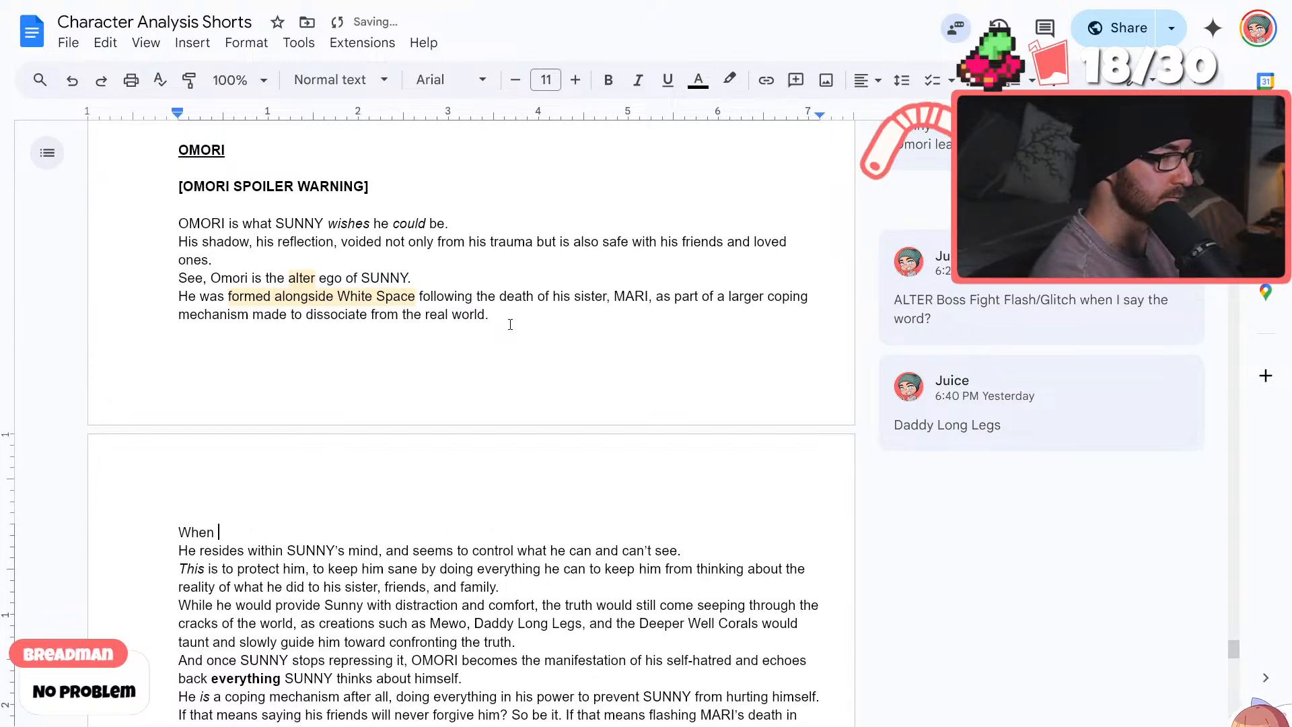
pyautogui.write(" you're ")
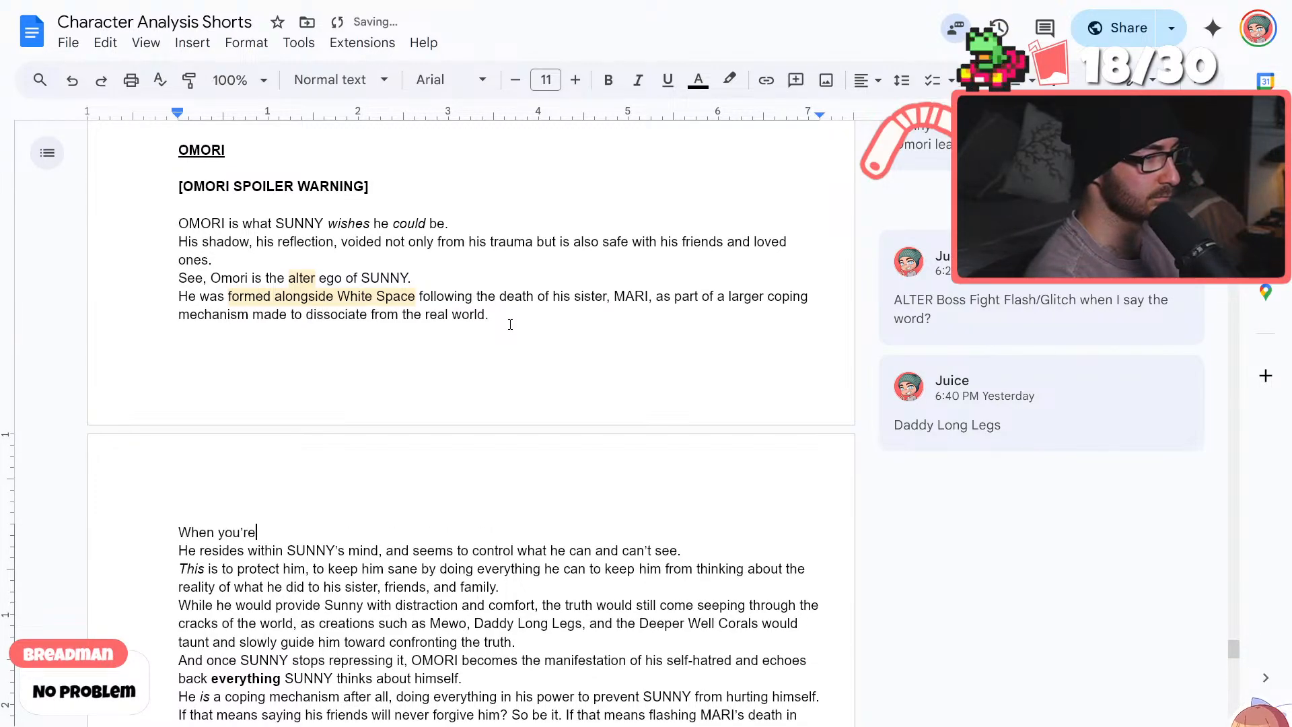
pyautogui.write('awake, ')
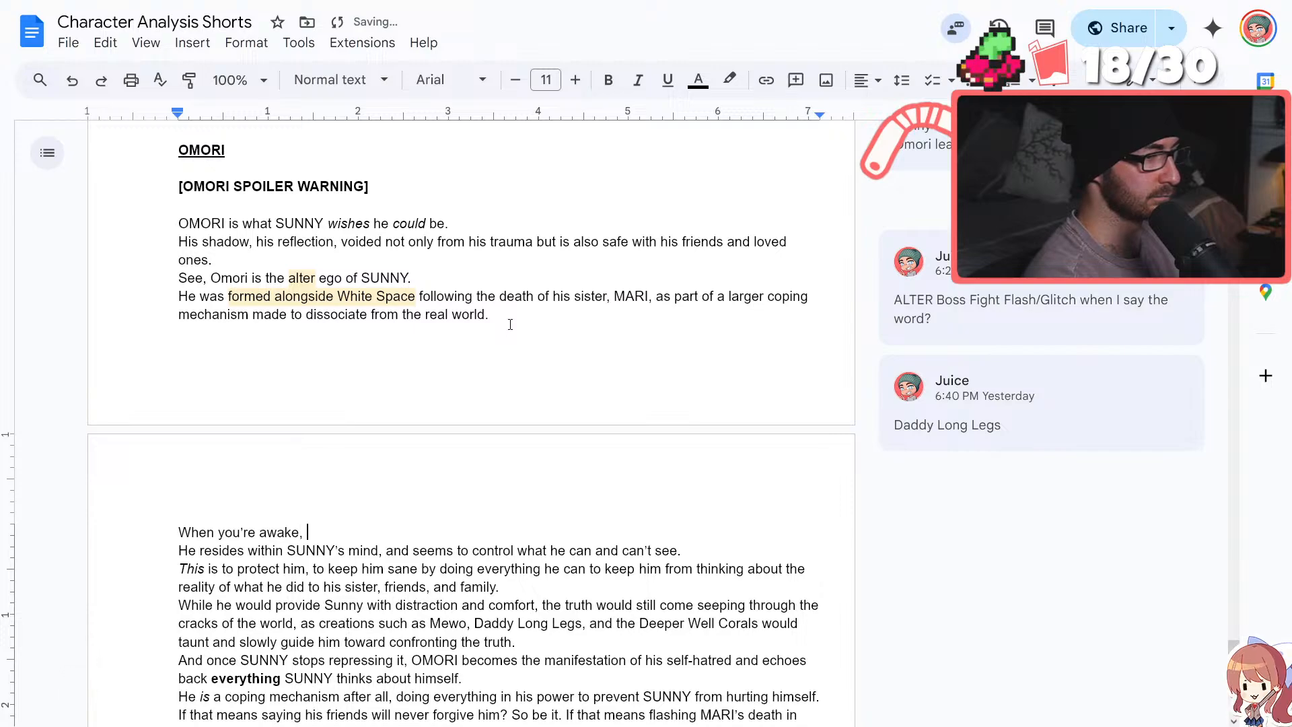
pyautogui.write('you play as SUNN')
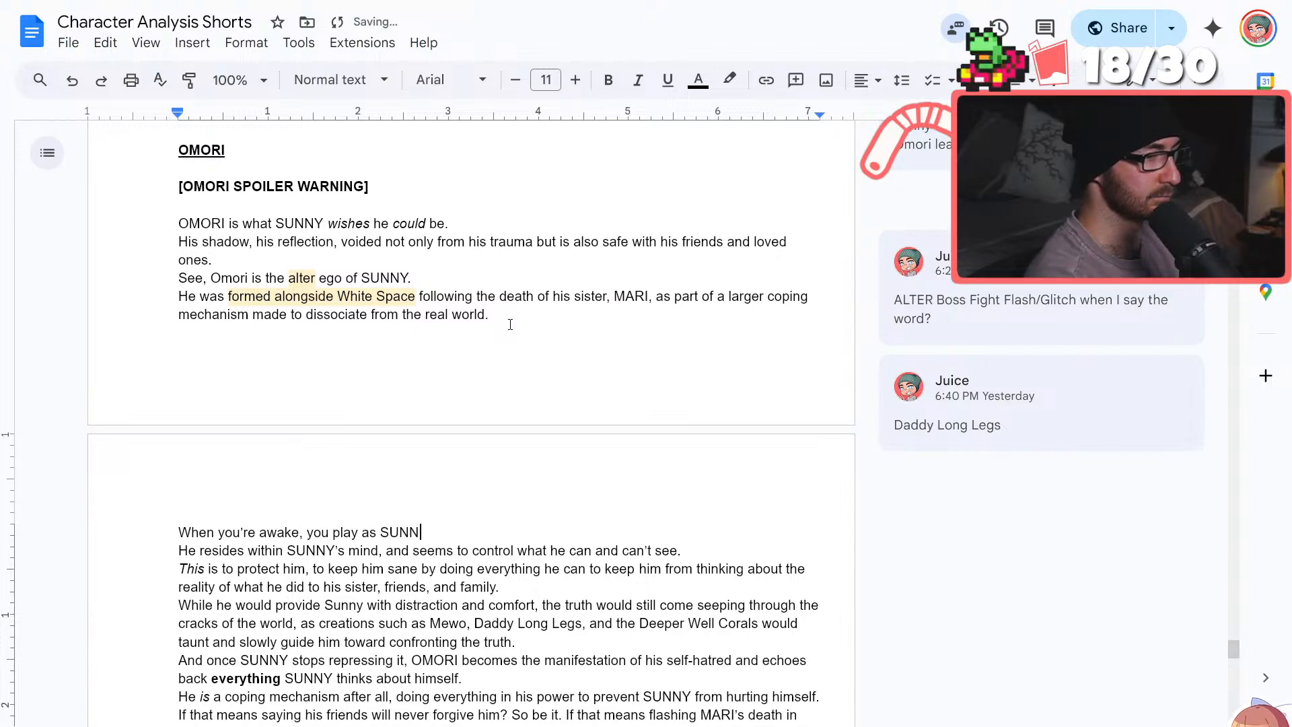
pyautogui.write('Y. But')
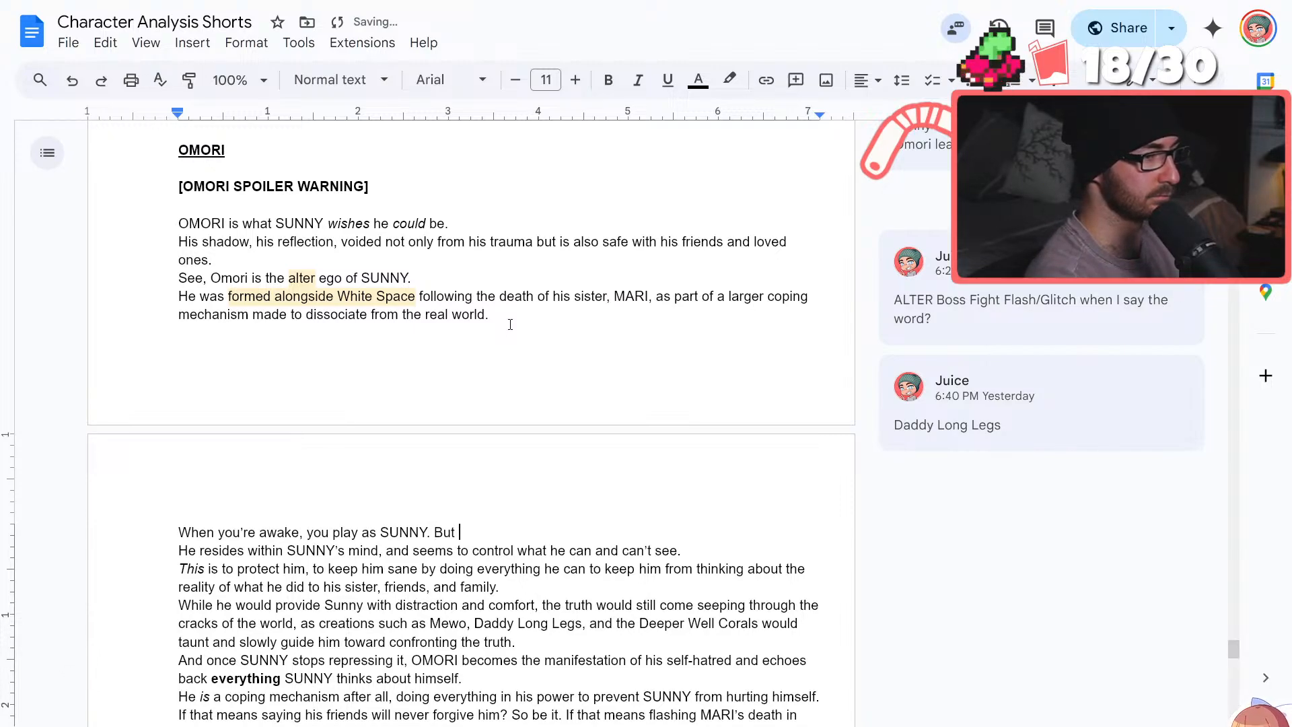
pyautogui.press('BackSpace')
pyautogui.press('BackSpace')
pyautogui.press('BackSpace')
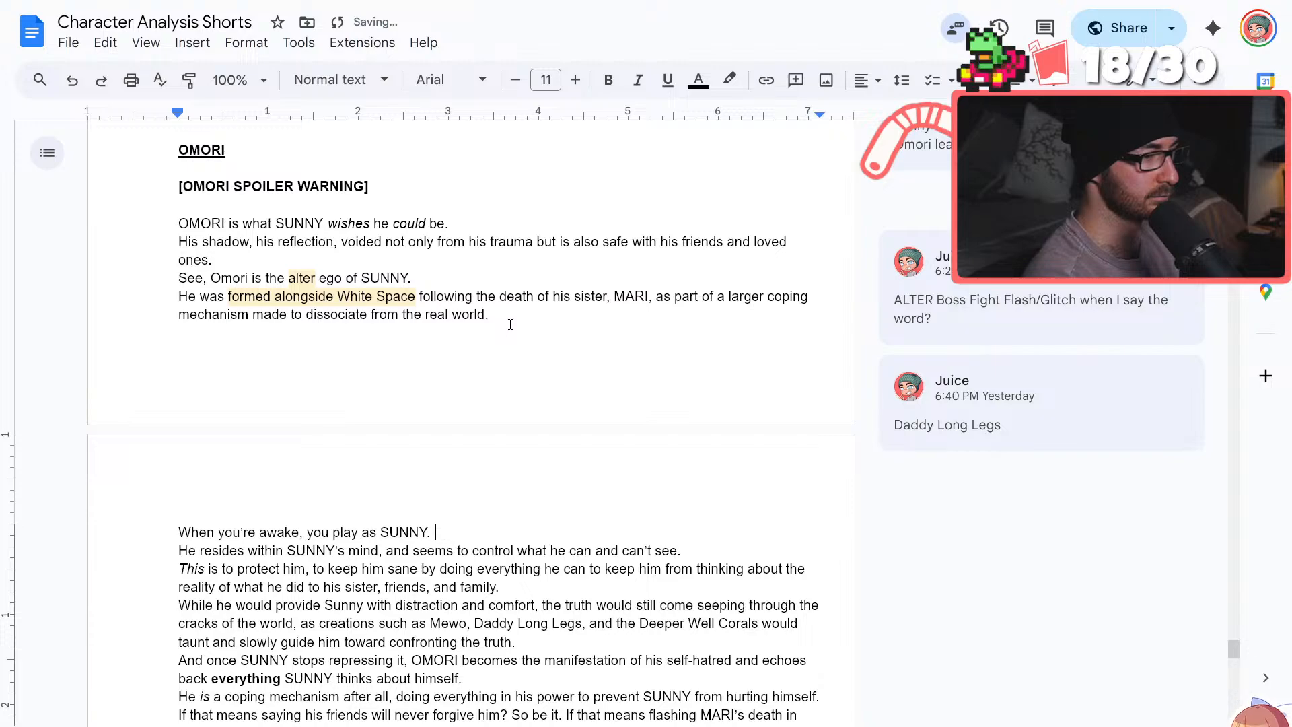
# Add a new line below the sentence about playing as SUNNY, reading "But when you go to sleep, you play as OMORI"
pyautogui.press('Return')
pyautogui.write('But when you')
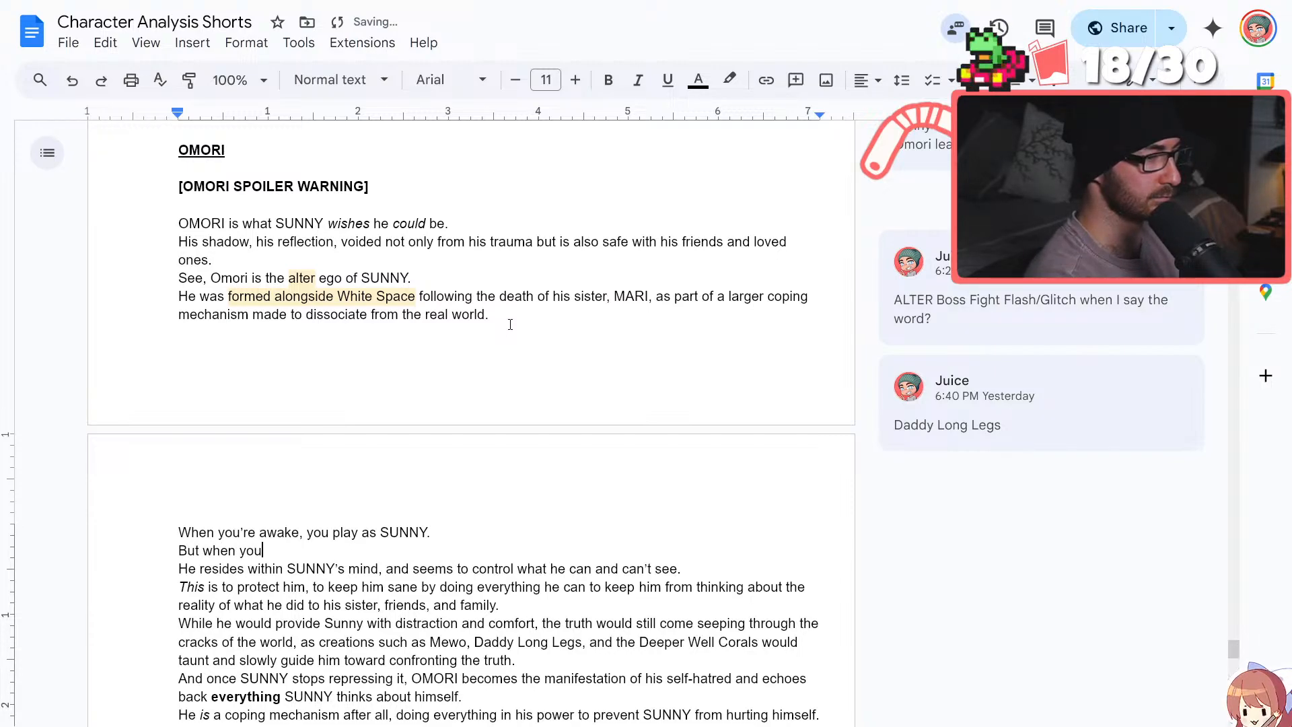
pyautogui.write(' go to sele')
pyautogui.press('BackSpace')
pyautogui.press('BackSpace')
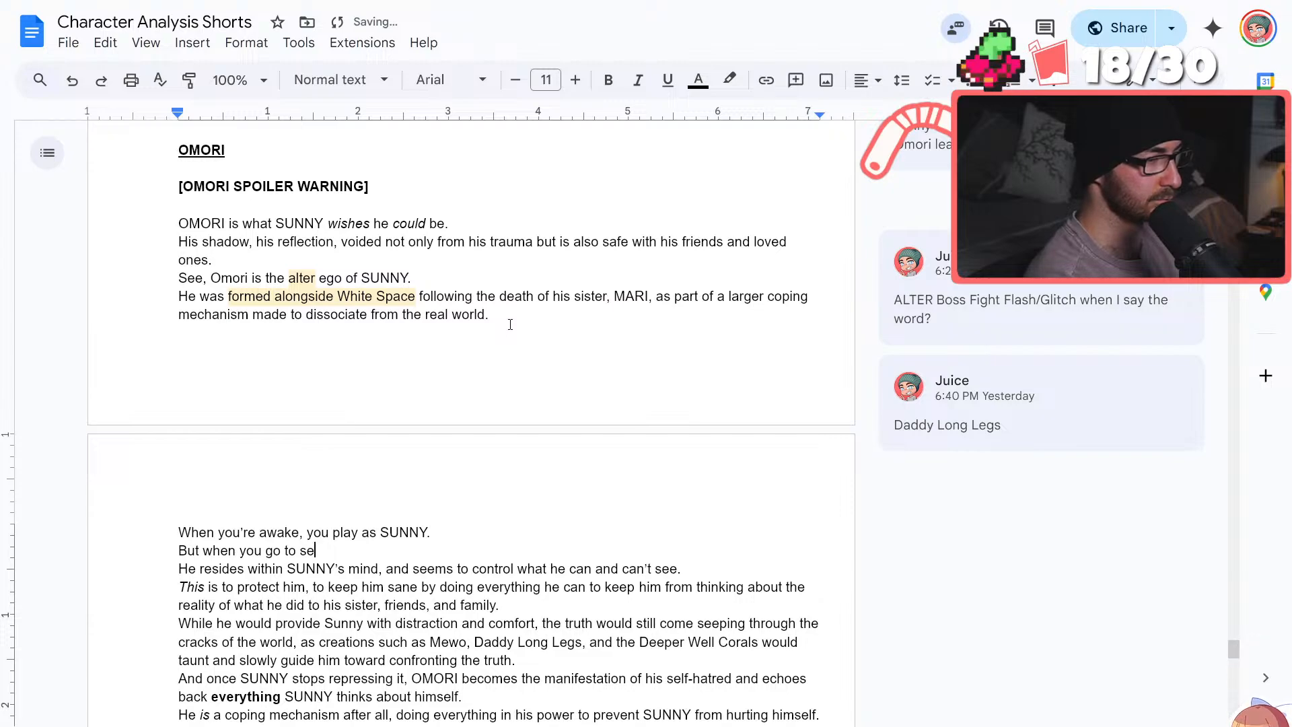
pyautogui.write('ep, you p')
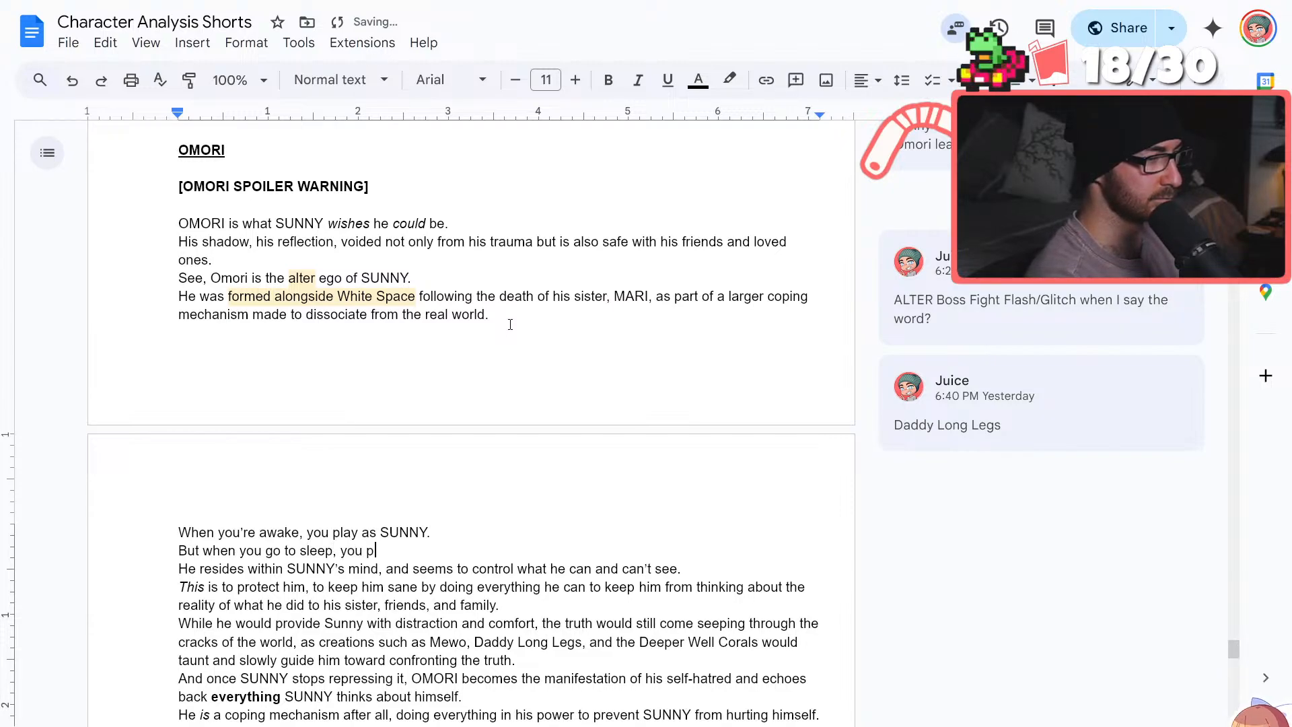
pyautogui.write('lay as OMORI')
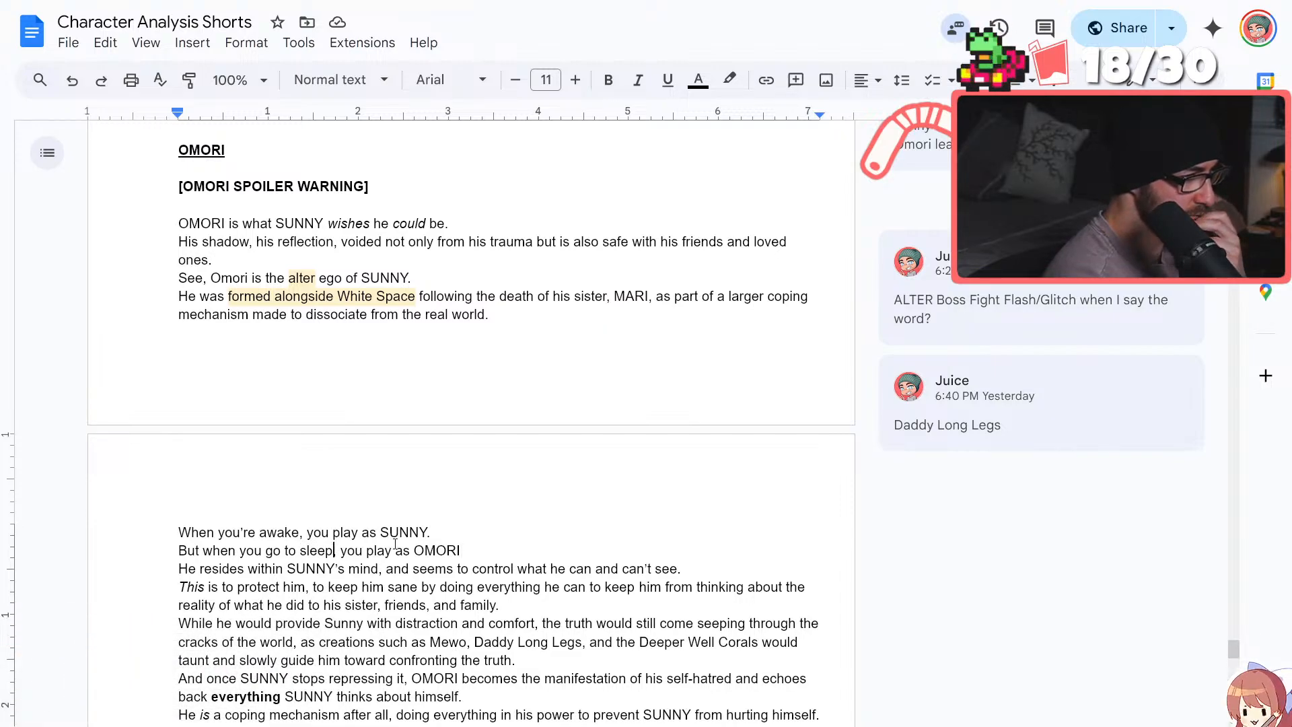
# Insert "and dream" following "go to sleep" and end the sentence about playing as OMORI with a period
pyautogui.write('and ')
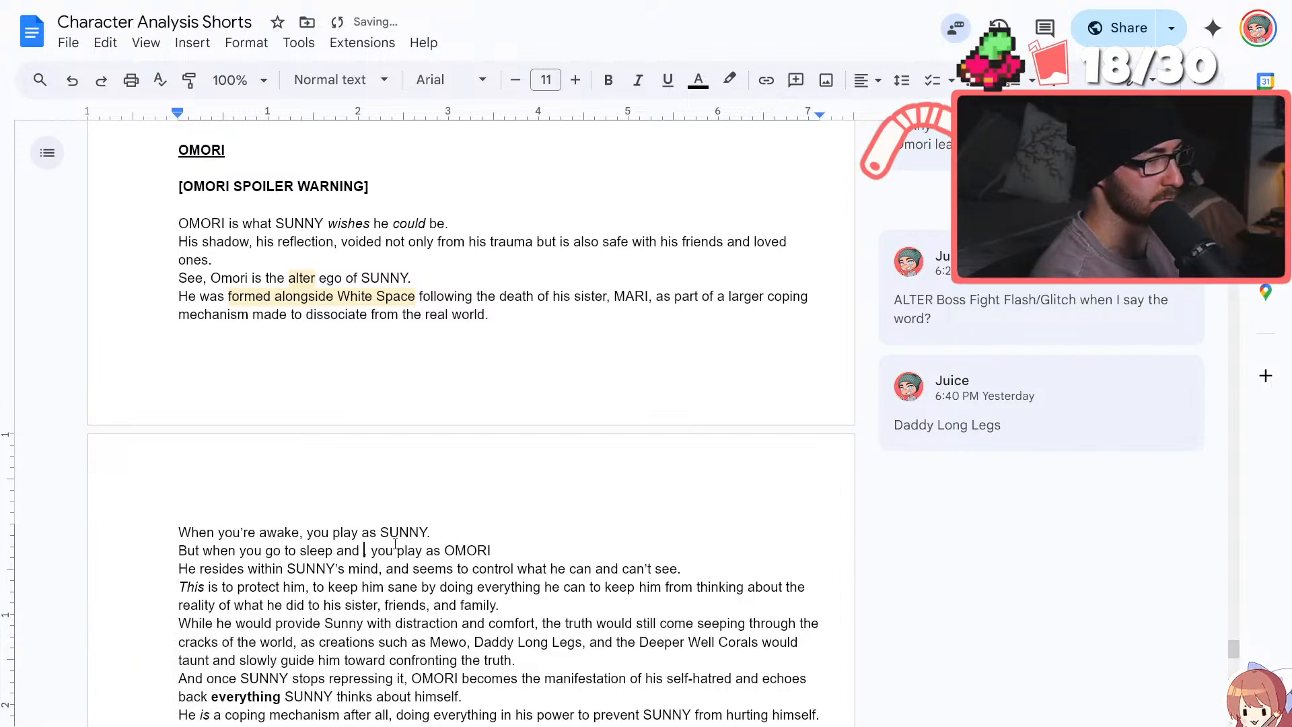
pyautogui.write('dream,')
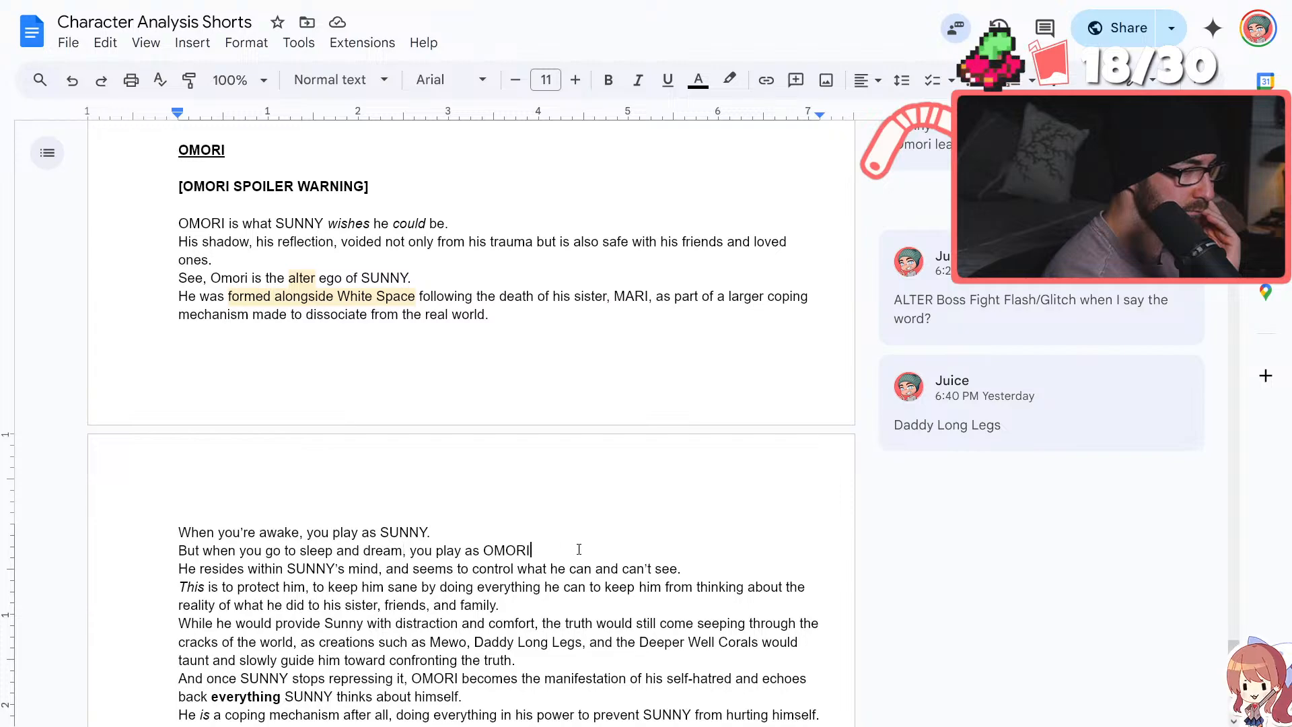
pyautogui.write('.')
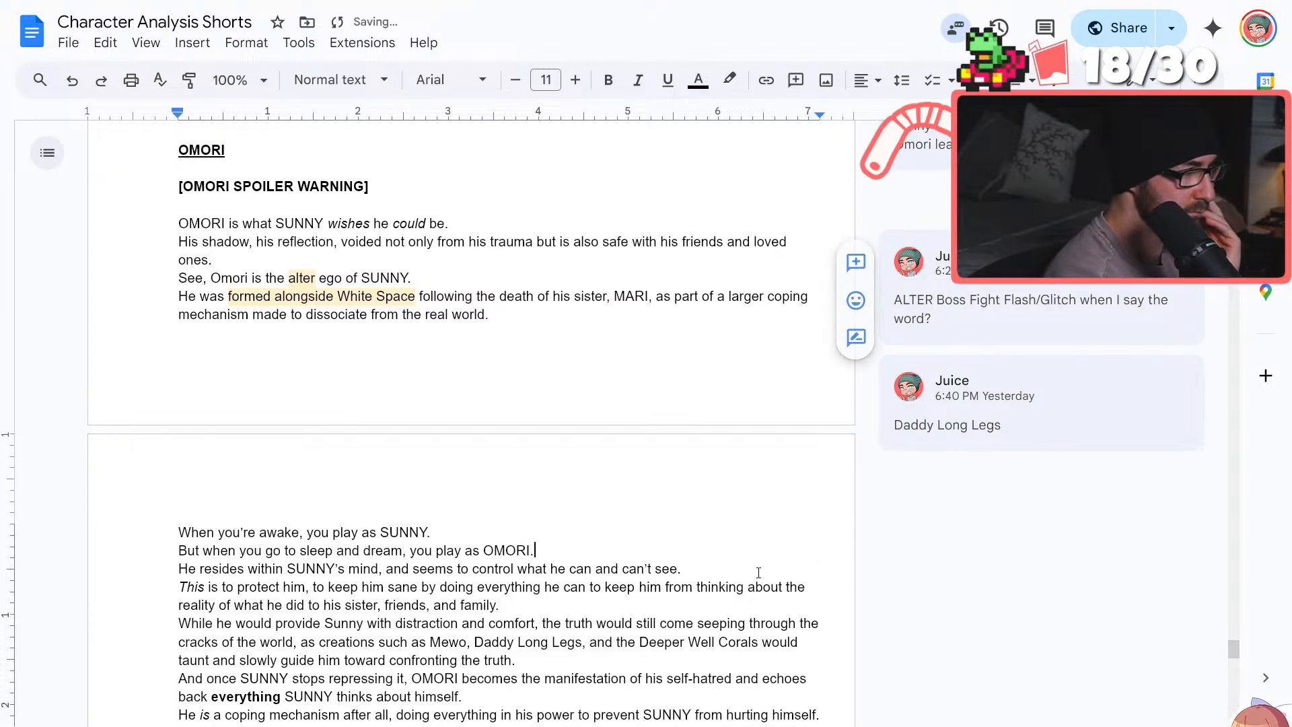
# Reread the OMORI script from its opening to the "Final Boss" line, placing the cursor on the blank line below it
pyautogui.scroll(-2, 457, 519)
pyautogui.scroll(3, 471, 524)
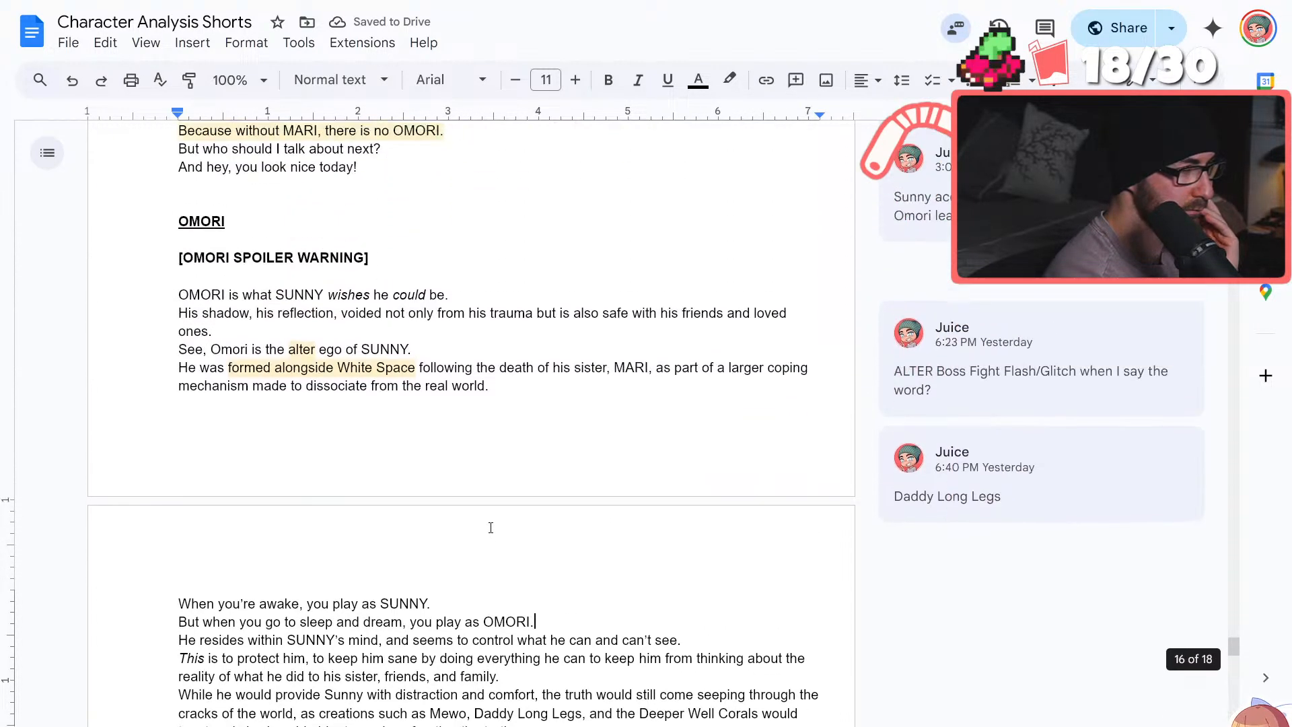
pyautogui.scroll(-1, 488, 526)
pyautogui.scroll(-4, 488, 527)
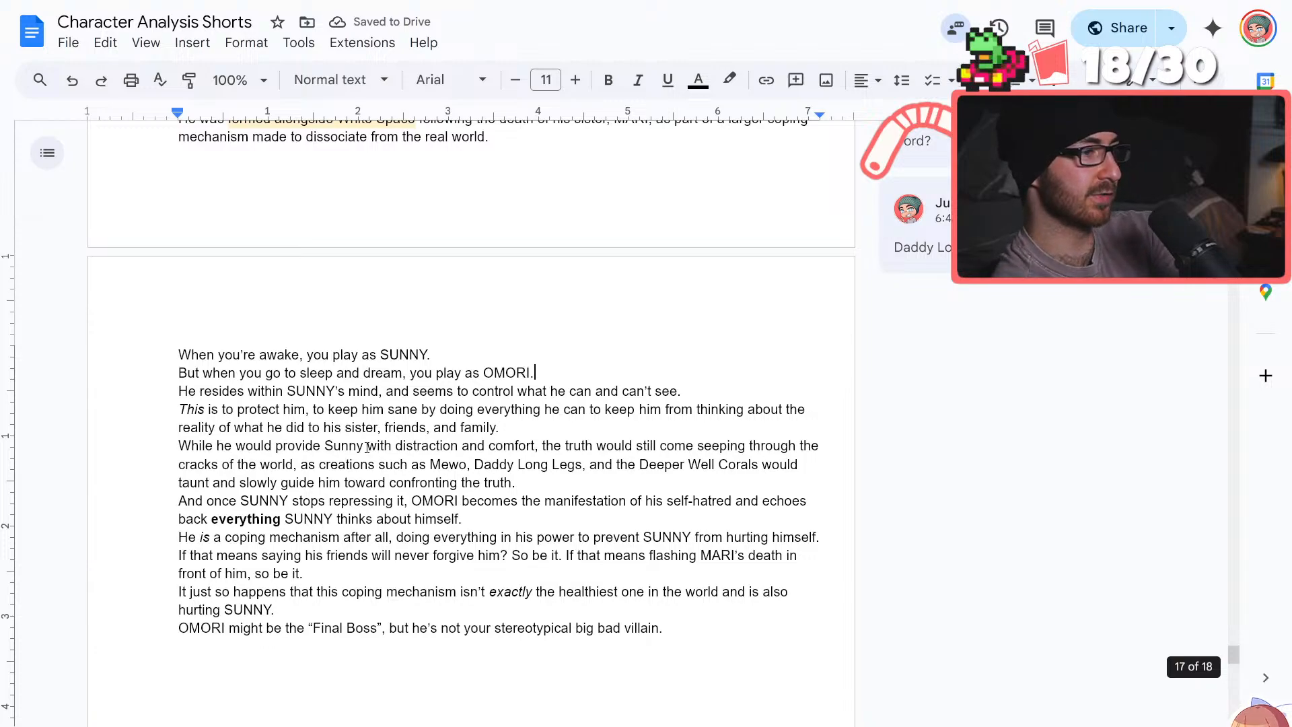
pyautogui.scroll(-1, 377, 452)
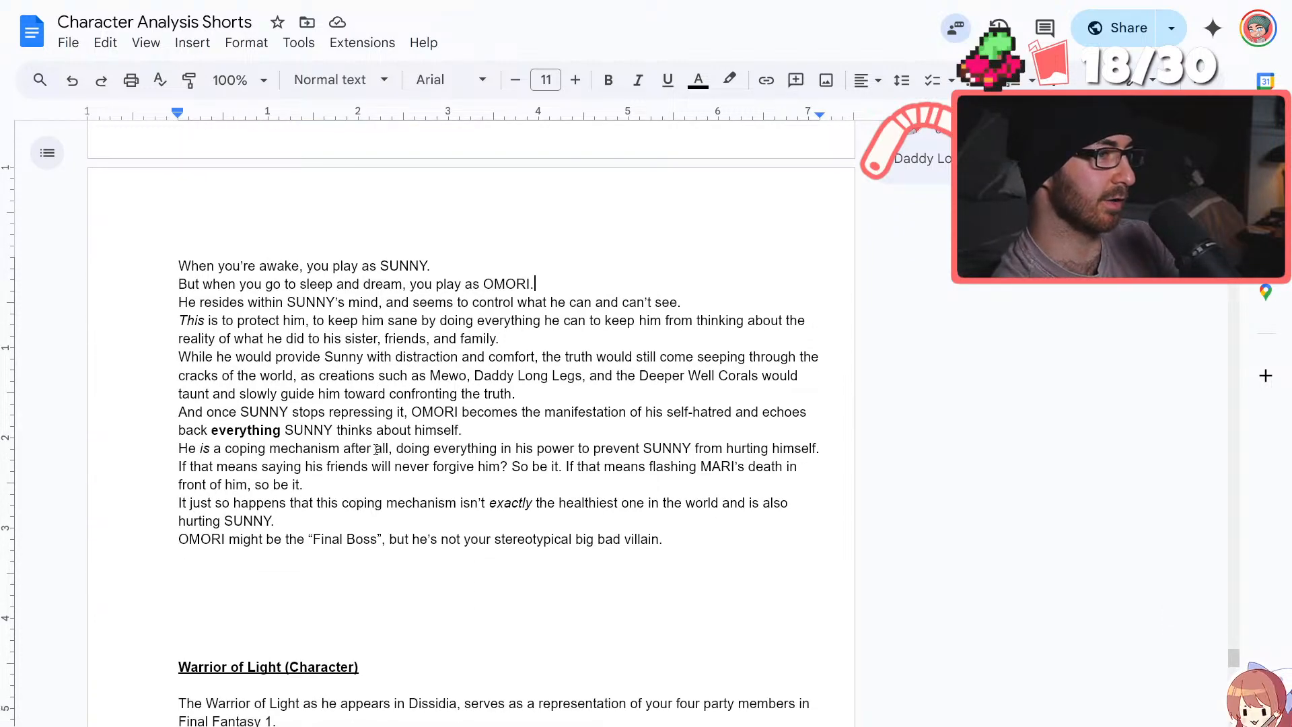
pyautogui.click(446, 516)
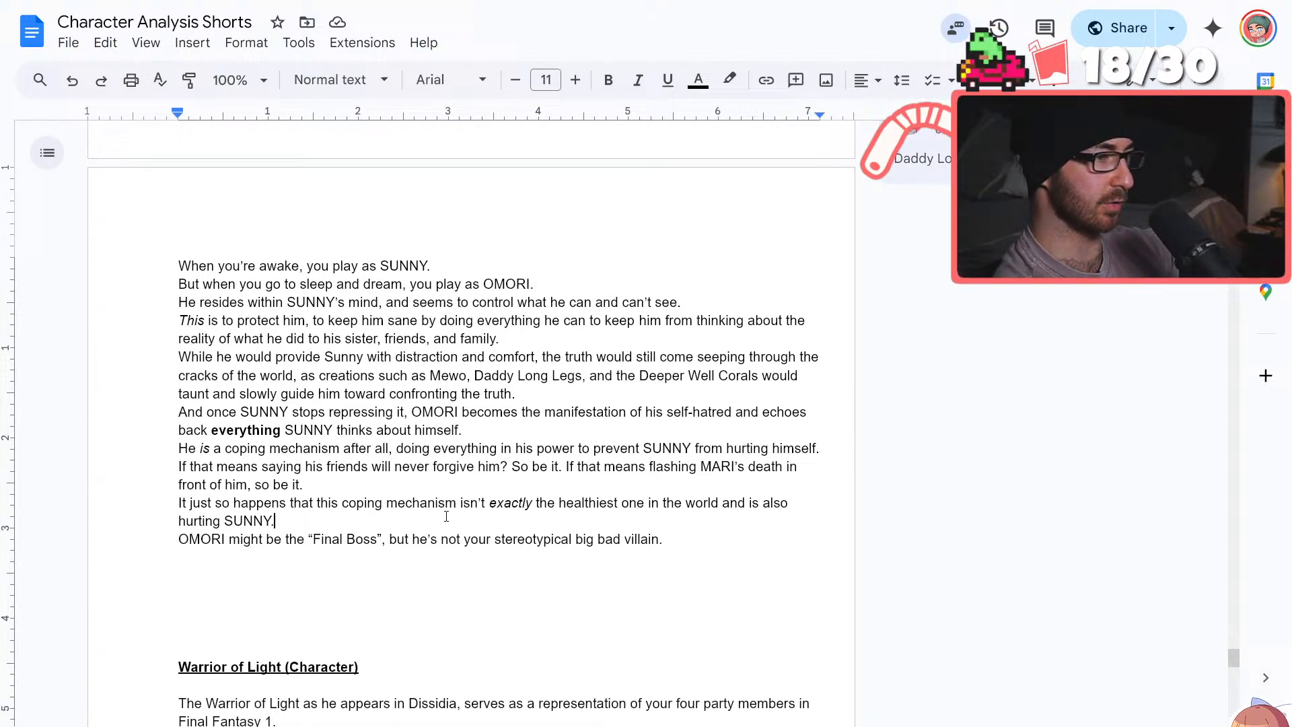
pyautogui.click(422, 551)
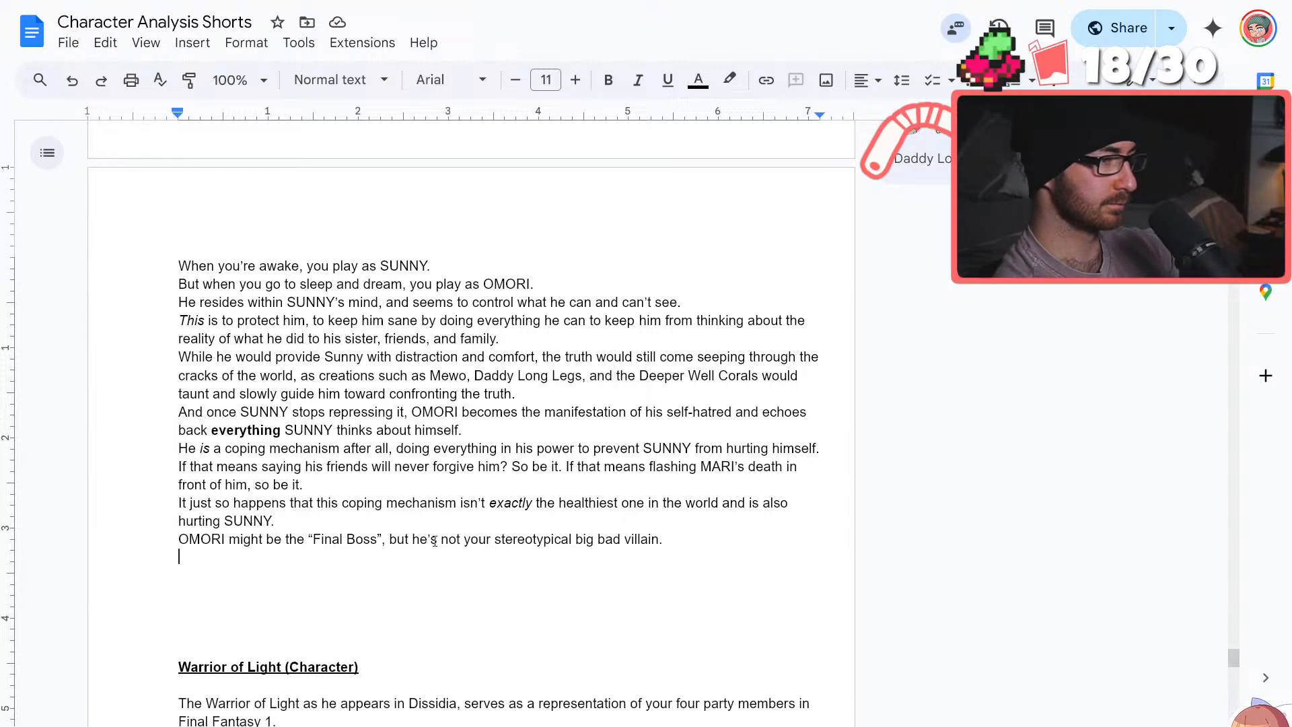
pyautogui.scroll(4, 434, 540)
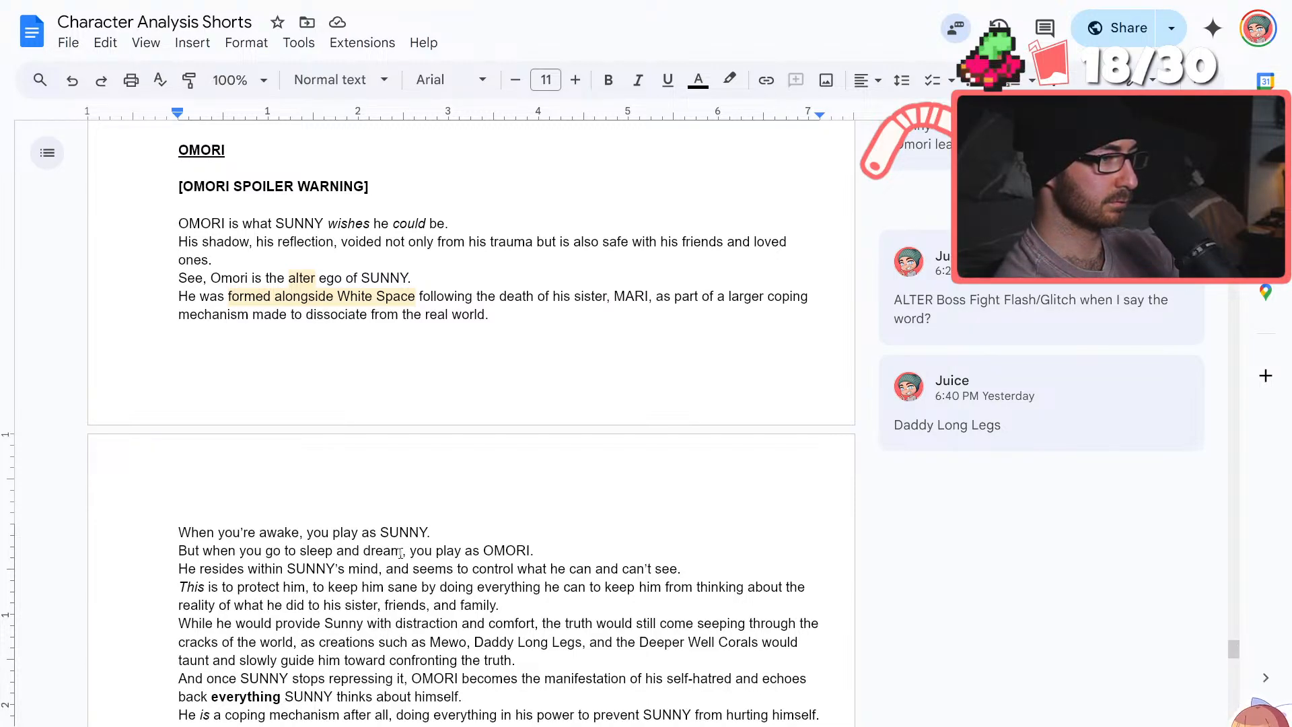
pyautogui.scroll(-4, 403, 551)
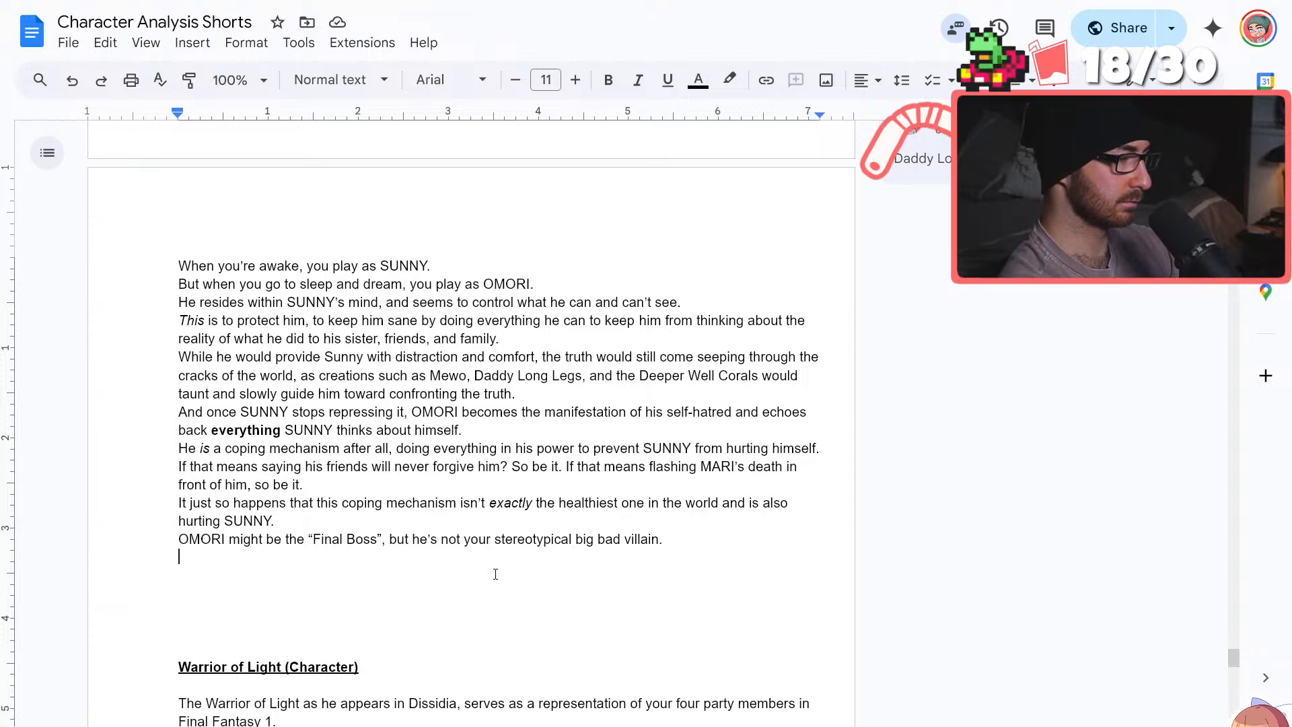
pyautogui.write('Having to ')
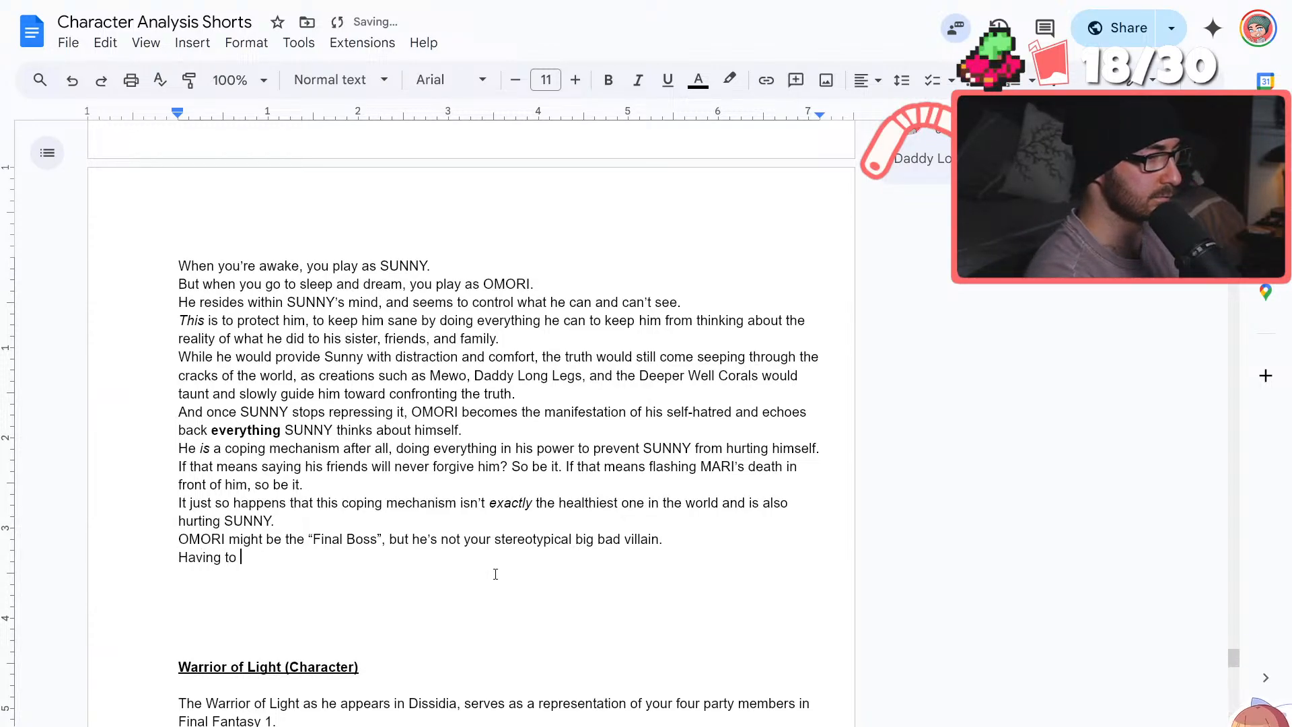
pyautogui.write('face the ')
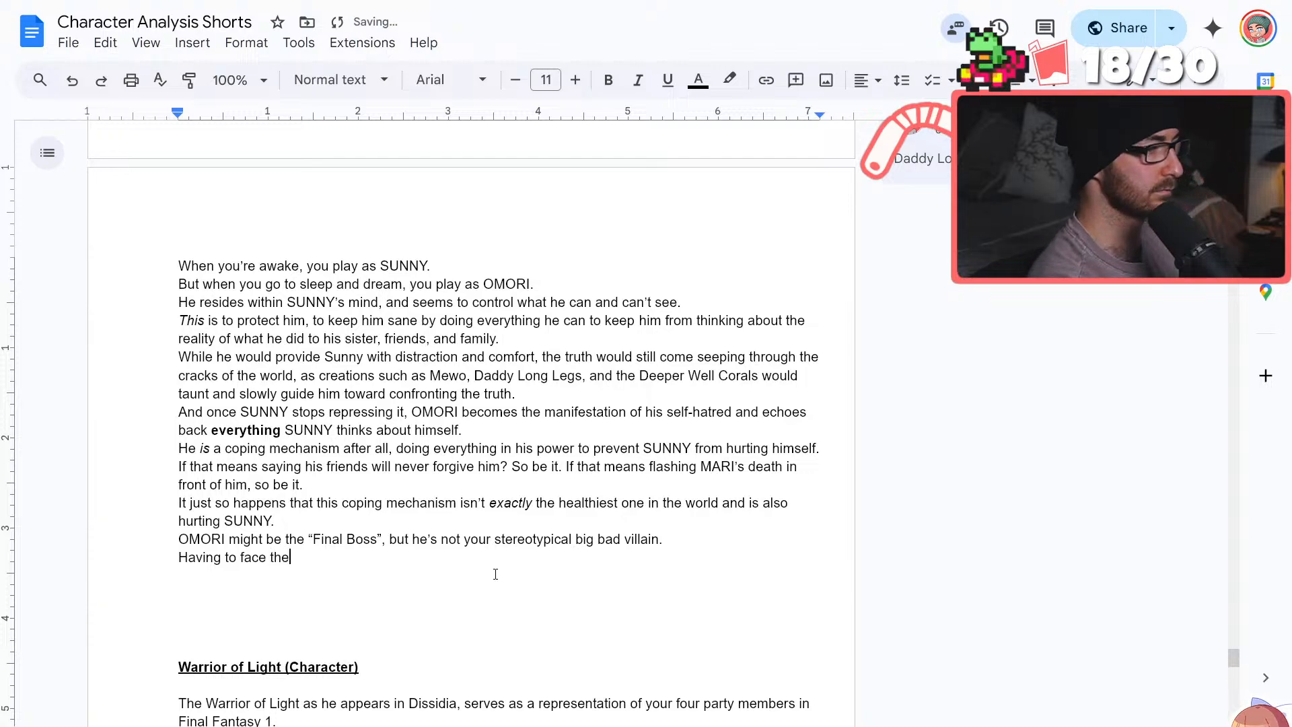
pyautogui.write('truth')
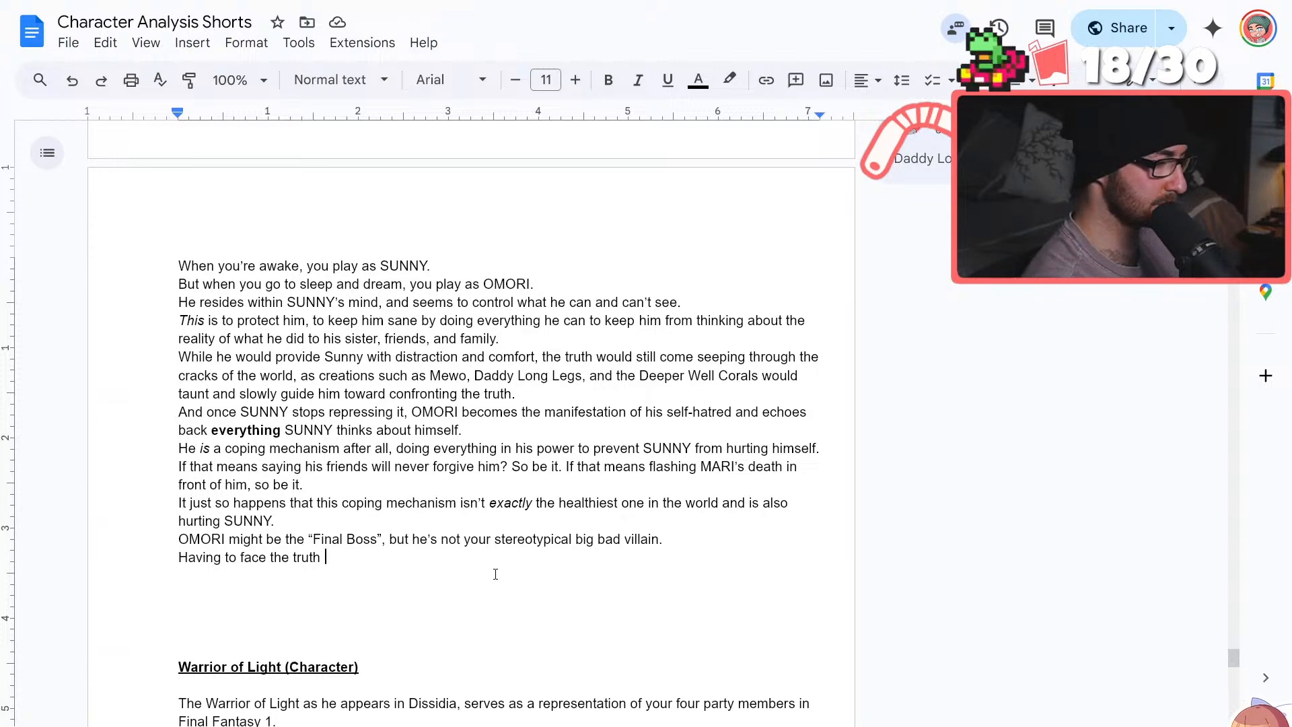
pyautogui.press('BackSpace')
pyautogui.press('BackSpace')
pyautogui.press('BackSpace')
pyautogui.press('BackSpace')
pyautogui.press('BackSpace')
pyautogui.press('BackSpace')
pyautogui.press('BackSpace')
pyautogui.press('BackSpace')
pyautogui.press('BackSpace')
pyautogui.press('BackSpace')
pyautogui.press('BackSpace')
pyautogui.press('BackSpace')
pyautogui.press('BackSpace')
pyautogui.press('BackSpace')
pyautogui.press('BackSpace')
pyautogui.press('BackSpace')
pyautogui.press('BackSpace')
pyautogui.press('BackSpace')
pyautogui.press('BackSpace')
pyautogui.press('BackSpace')
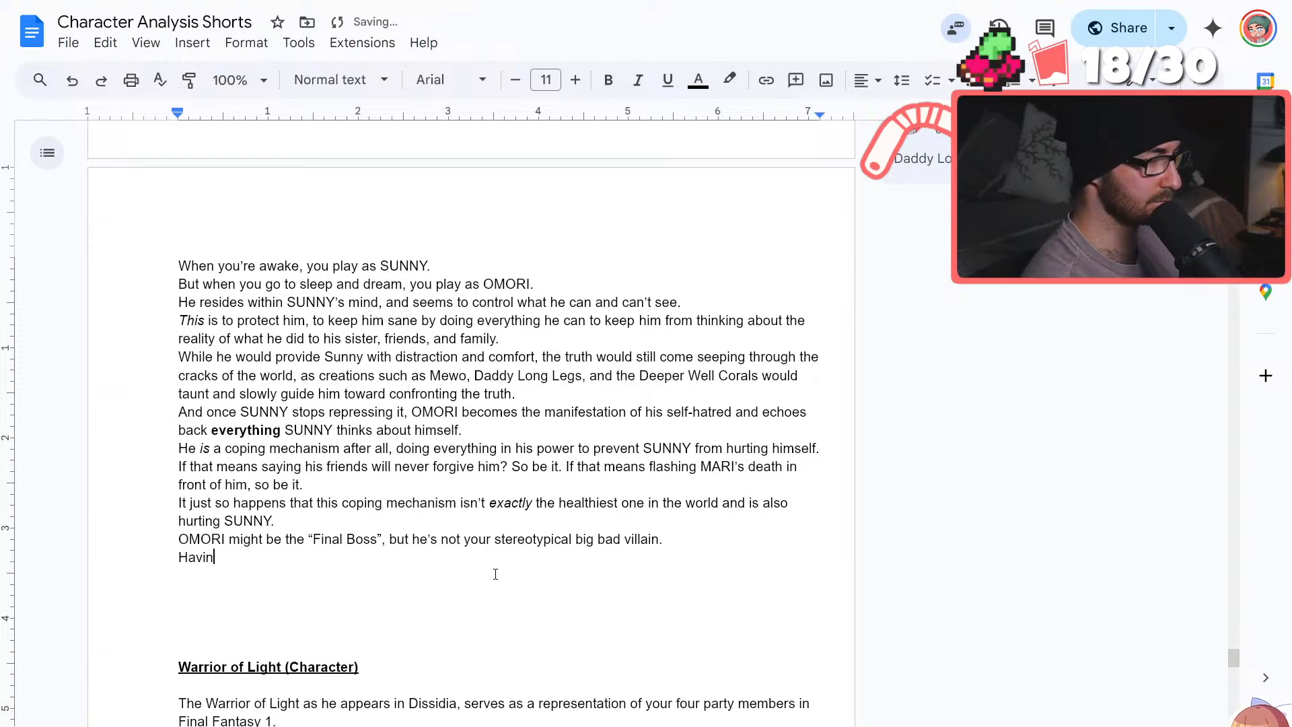
pyautogui.press('BackSpace')
pyautogui.press('BackSpace')
pyautogui.press('BackSpace')
pyautogui.press('BackSpace')
pyautogui.press('BackSpace')
# Below the "Final Boss" line, write "A young kid trying to face the fact that pushing his sister caused so much turmoil"
pyautogui.write('A y')
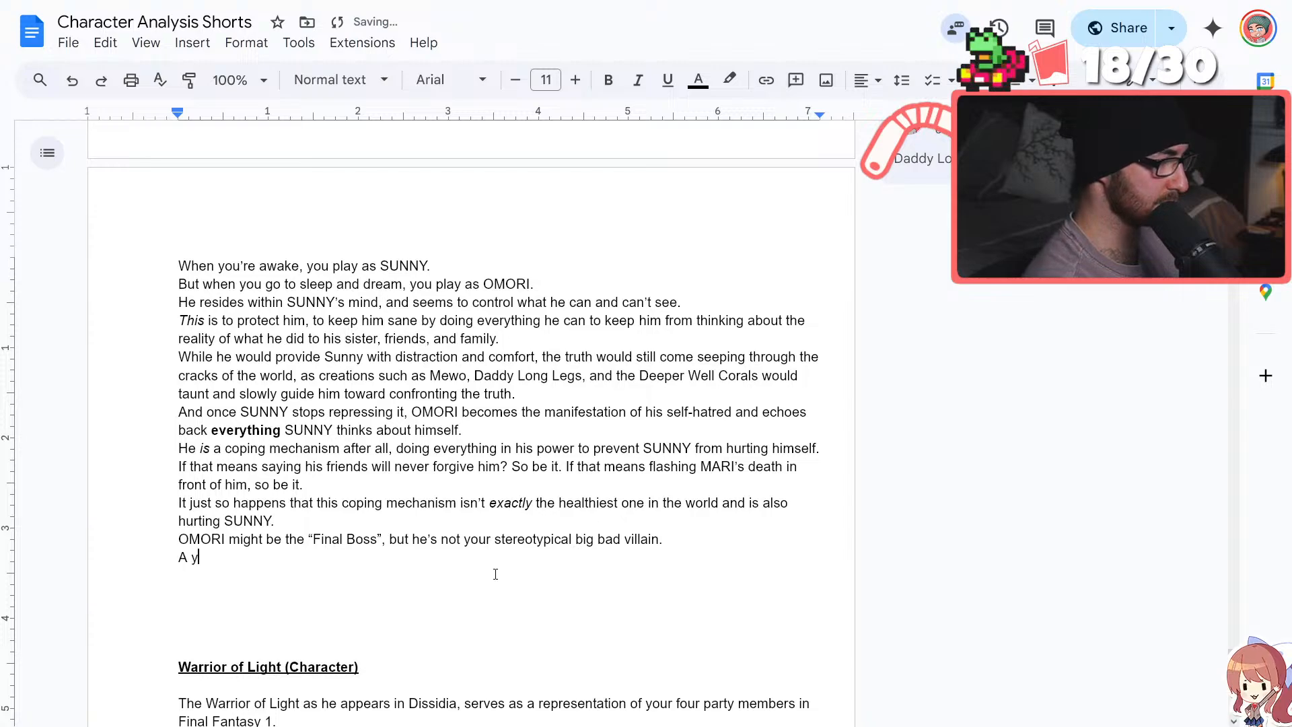
pyautogui.write('oung kid trying to face the ')
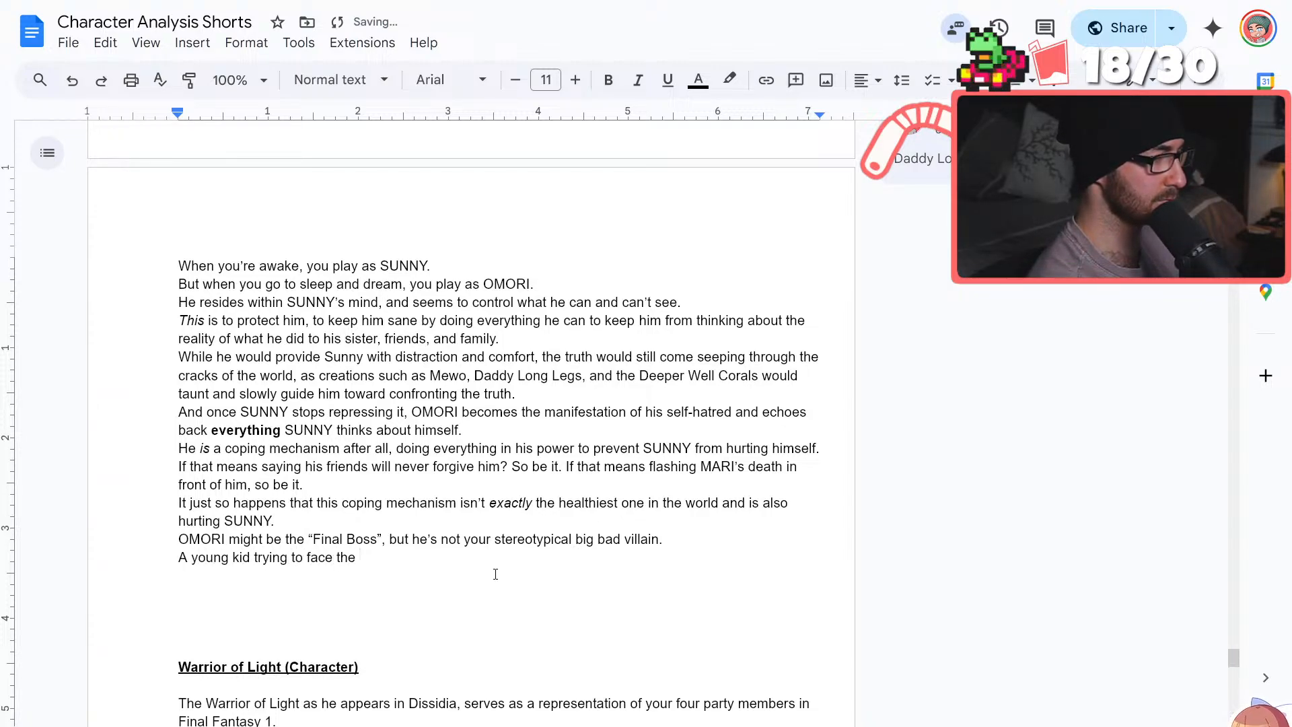
pyautogui.write('fact that ')
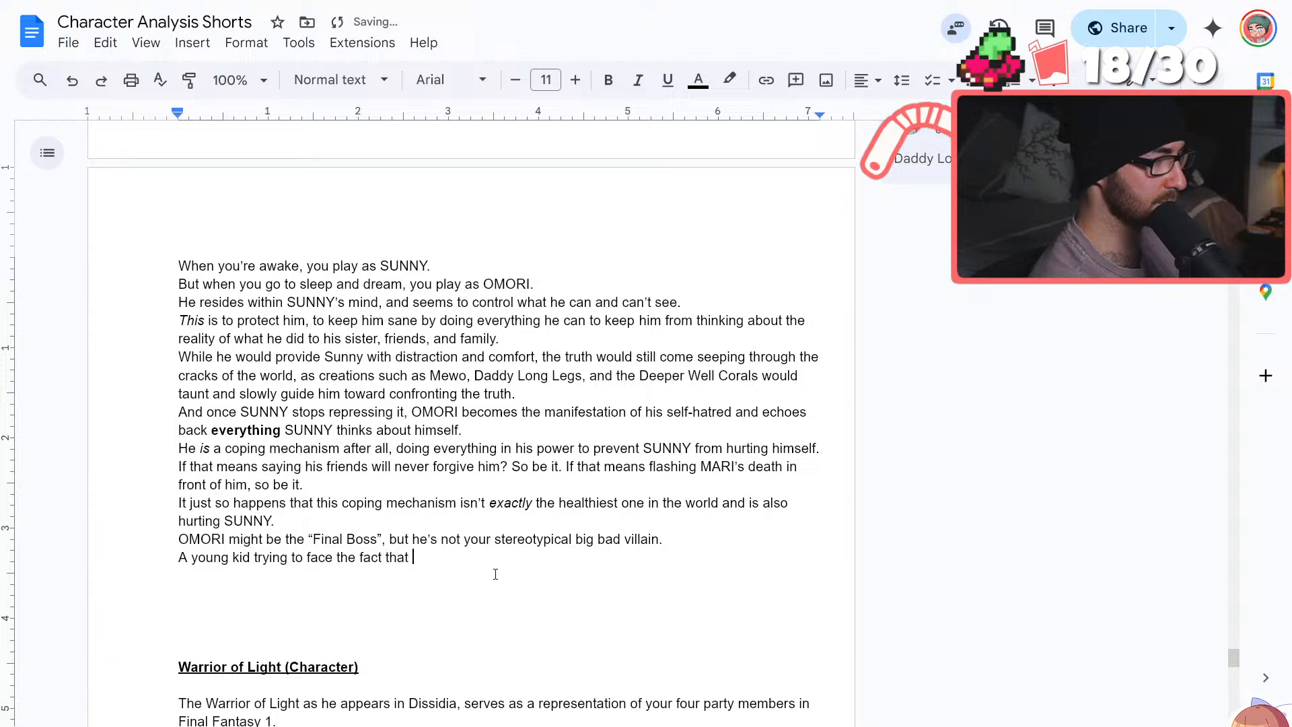
pyautogui.write('pushing his s')
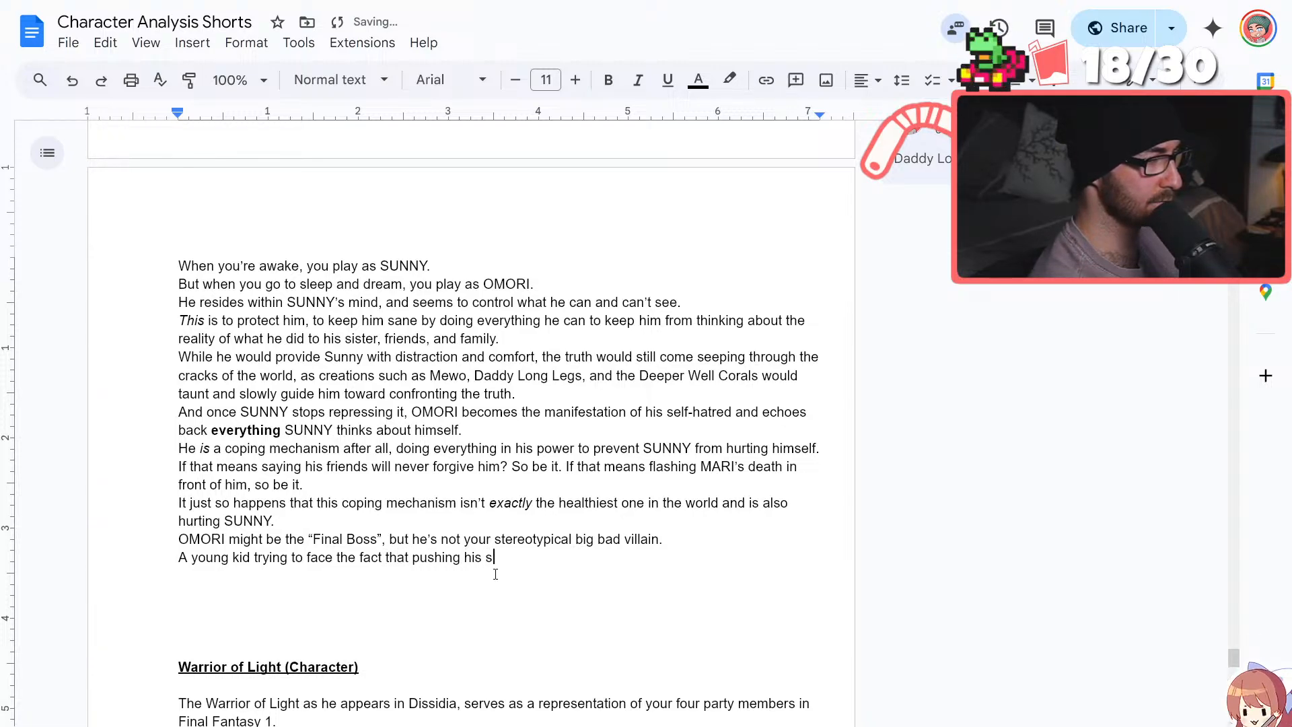
pyautogui.write('ister caus')
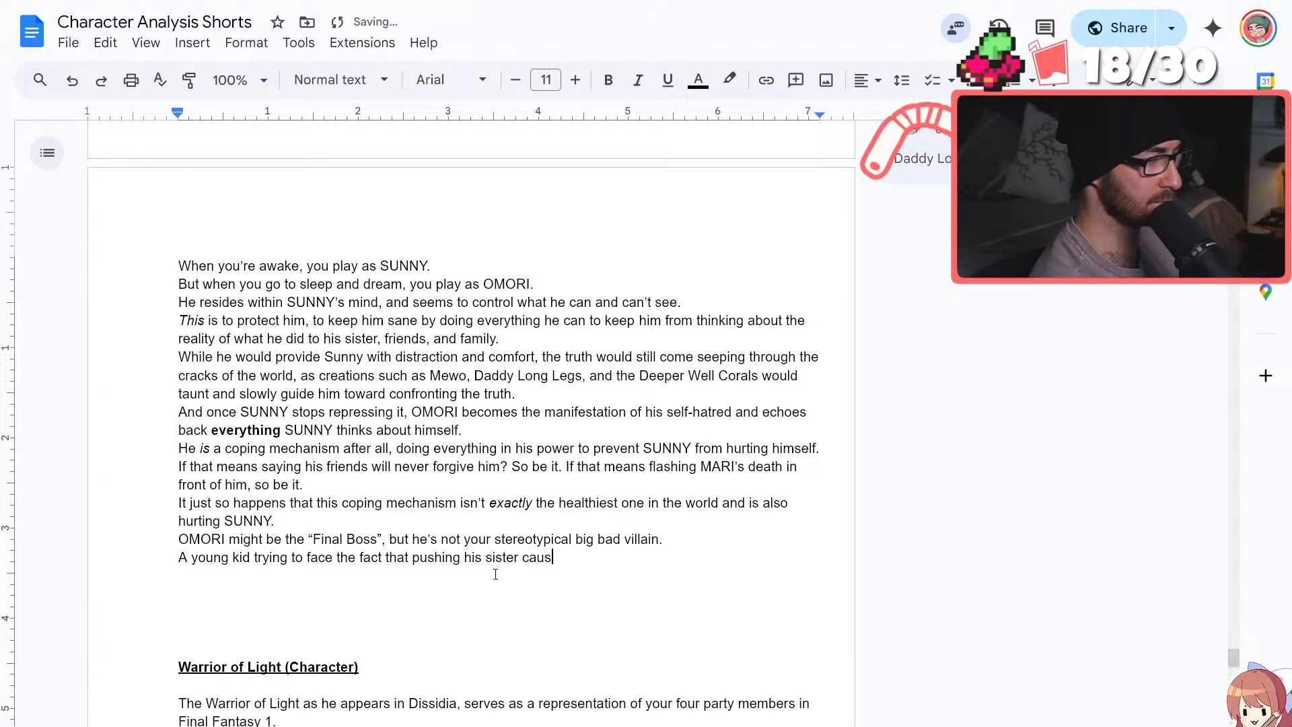
pyautogui.write('ed so much ')
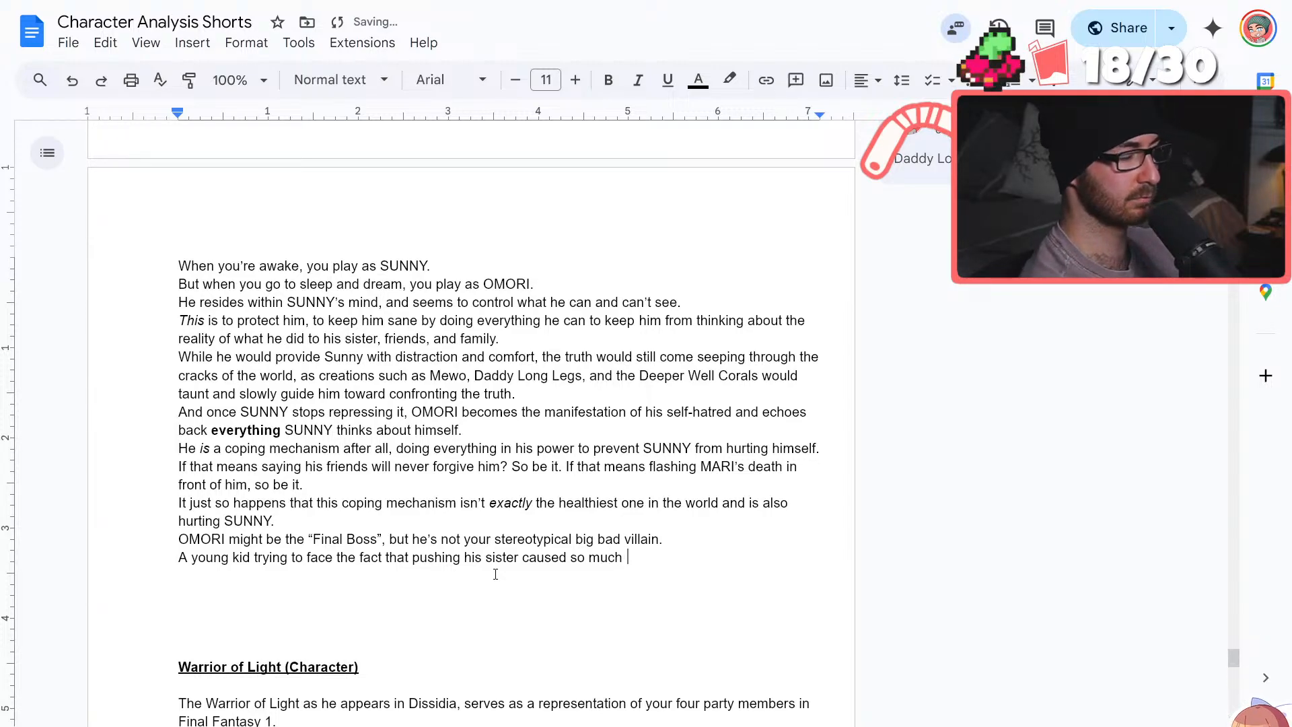
pyautogui.write('turmoil fo')
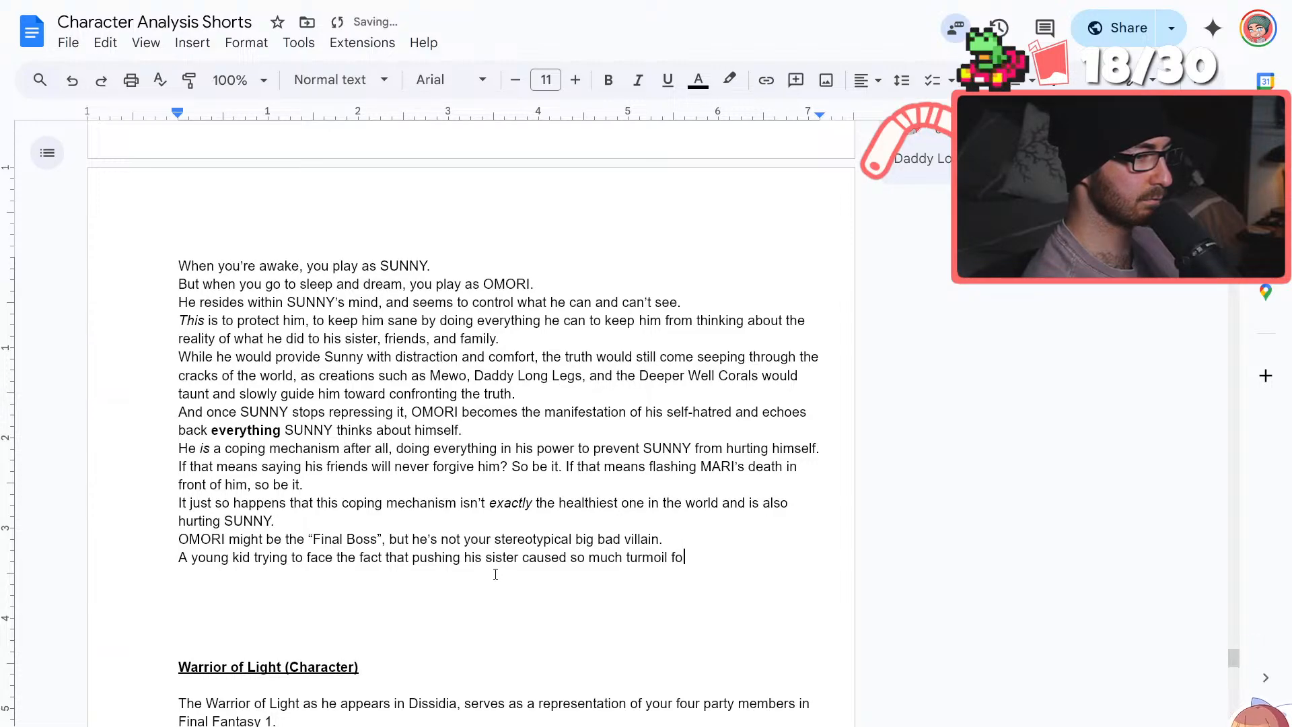
pyautogui.write('r himself ')
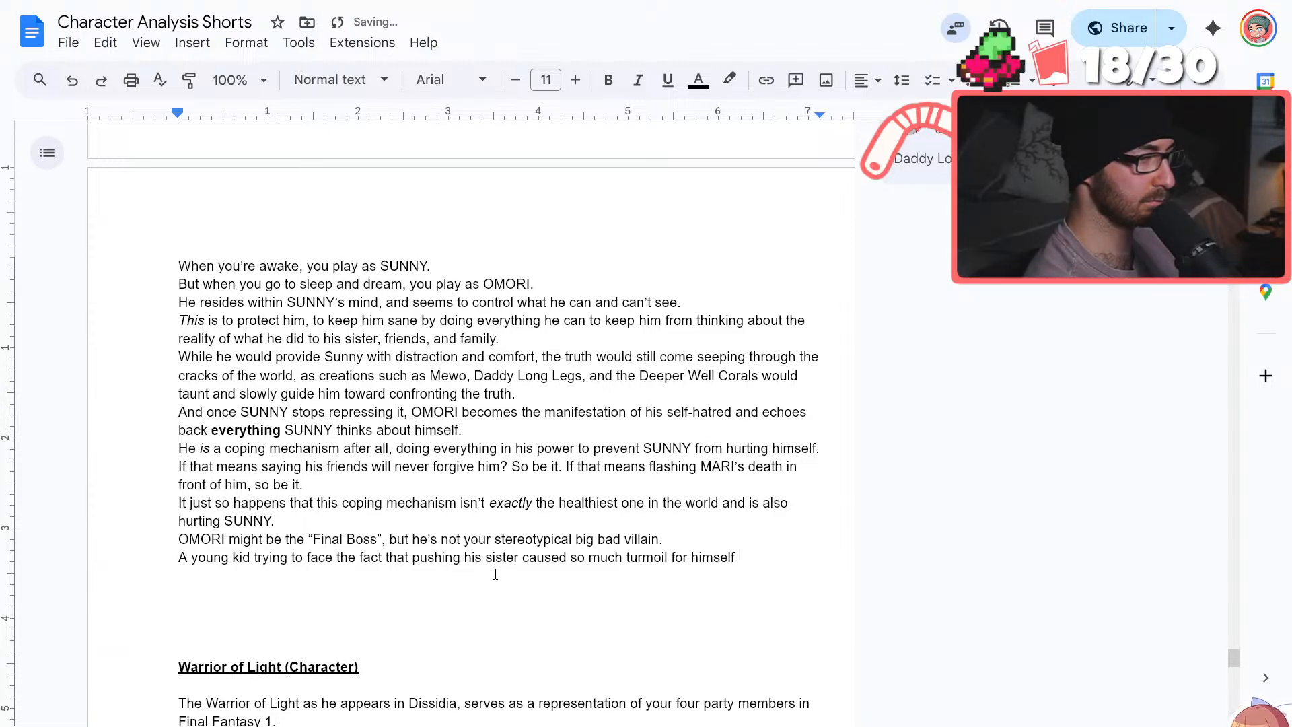
pyautogui.write('a')
# Finish the "A young kid" sentence with "for himself and everyone around him is absolutely not easy."
pyautogui.write('ev')
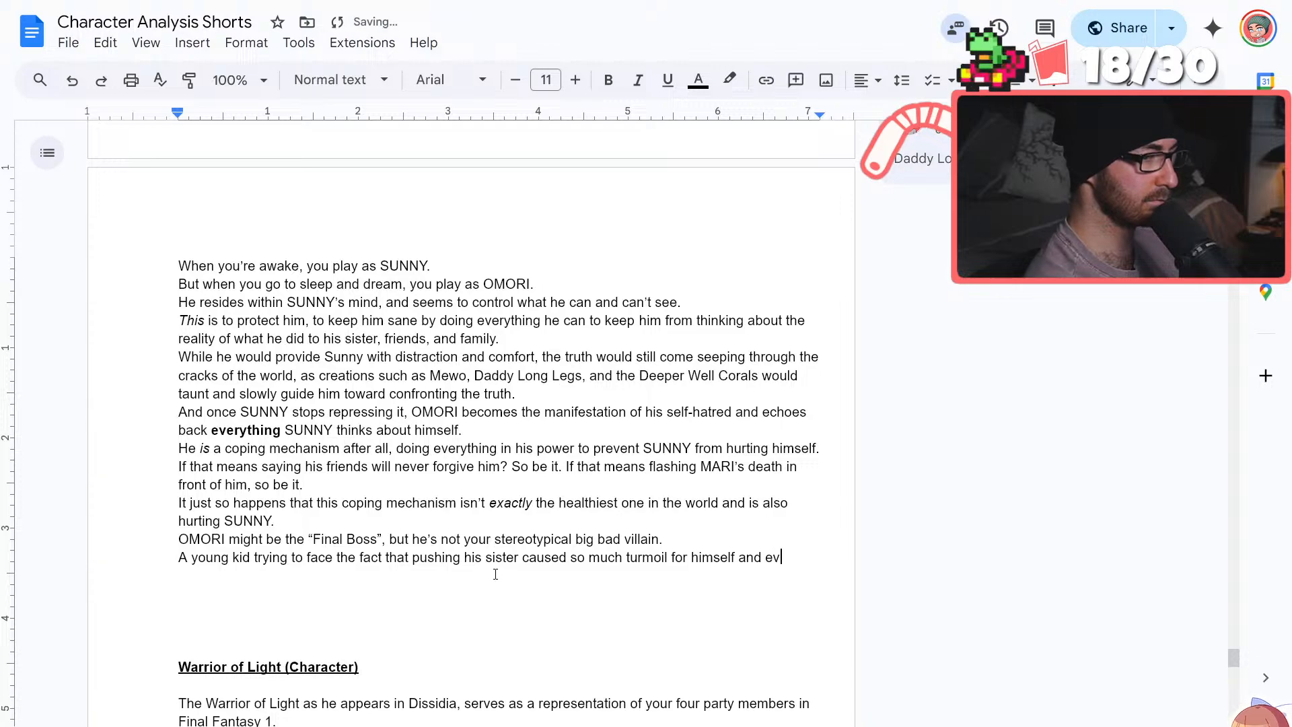
pyautogui.write('eryone around him ')
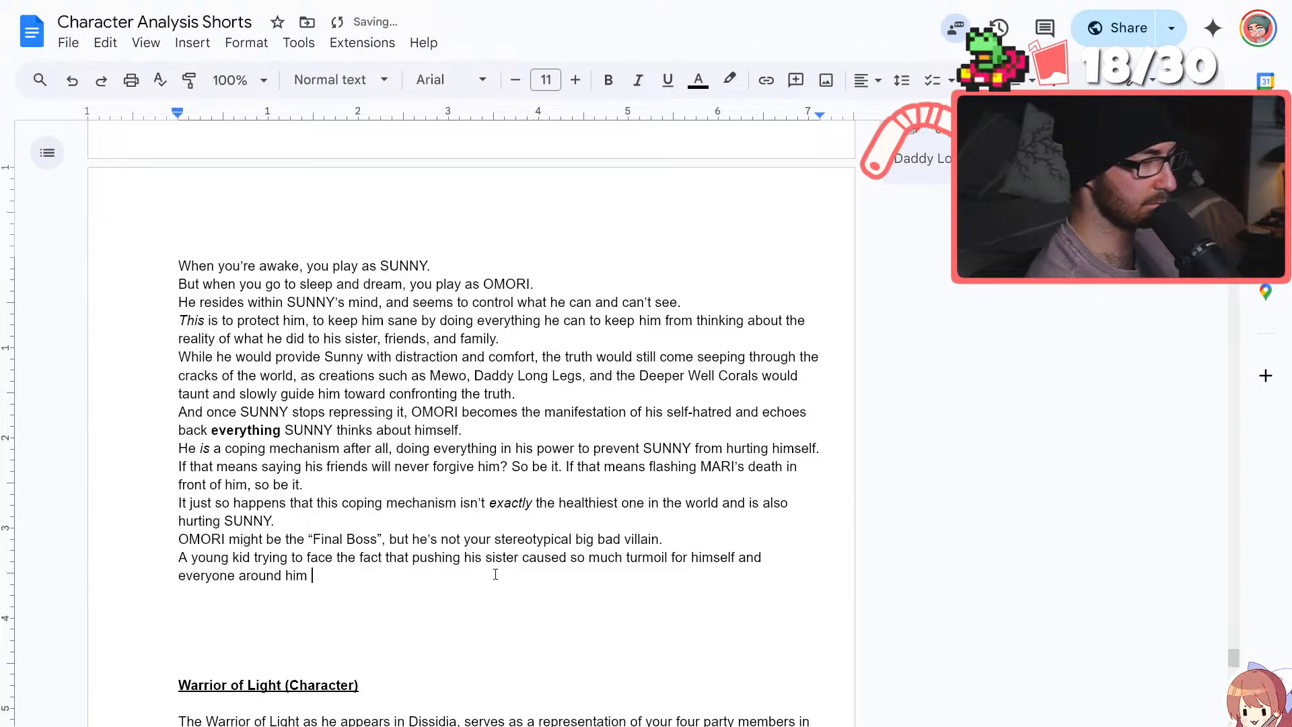
pyautogui.write('is absolutely')
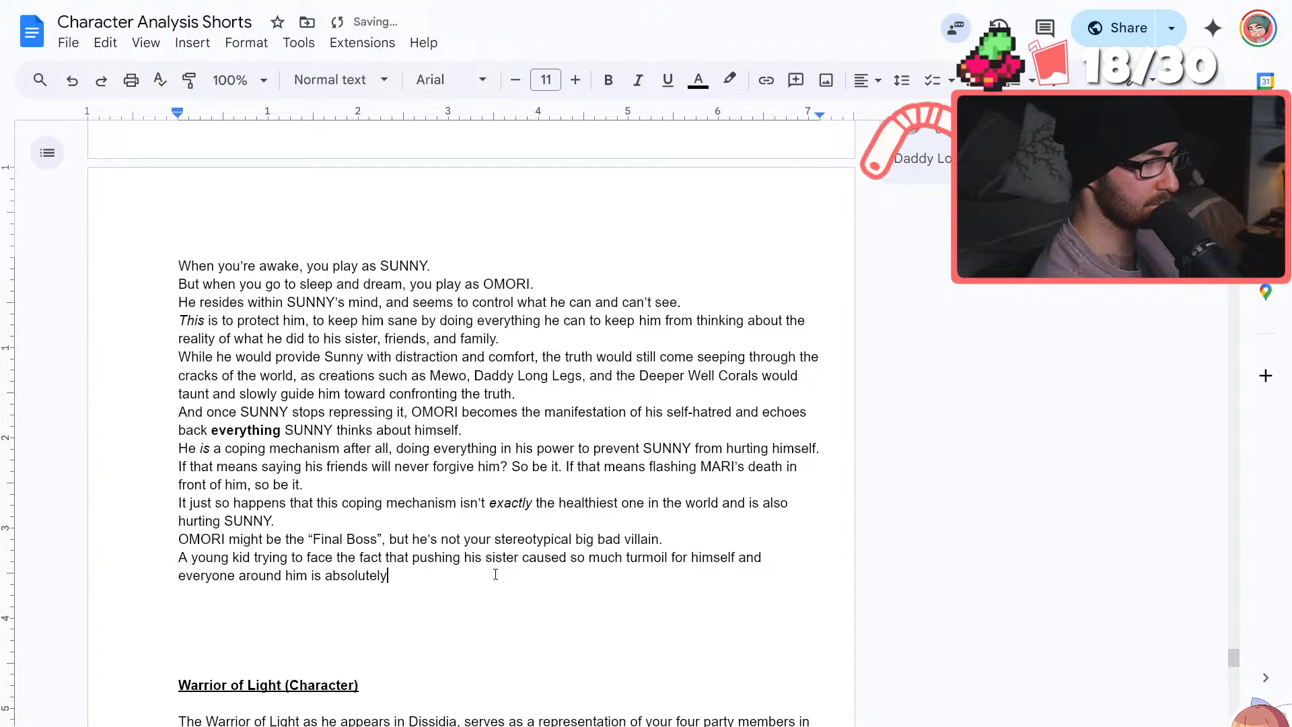
pyautogui.write(' not easy')
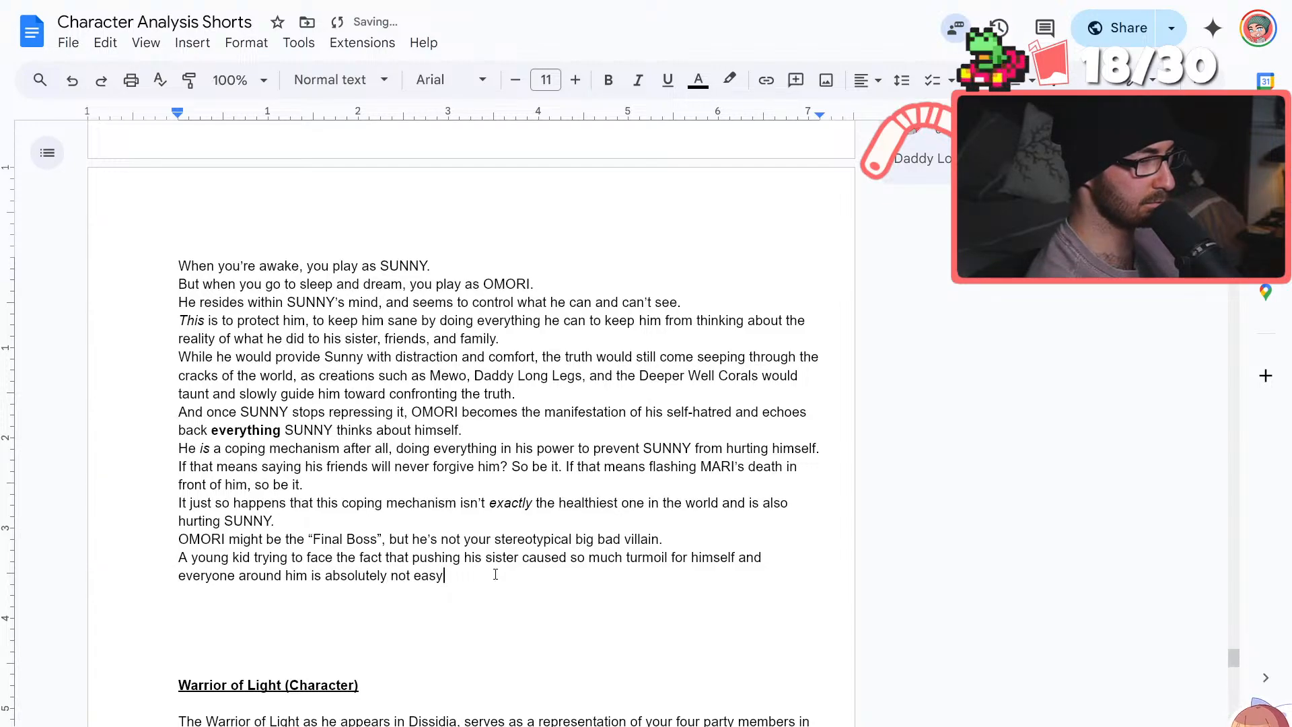
pyautogui.write('.')
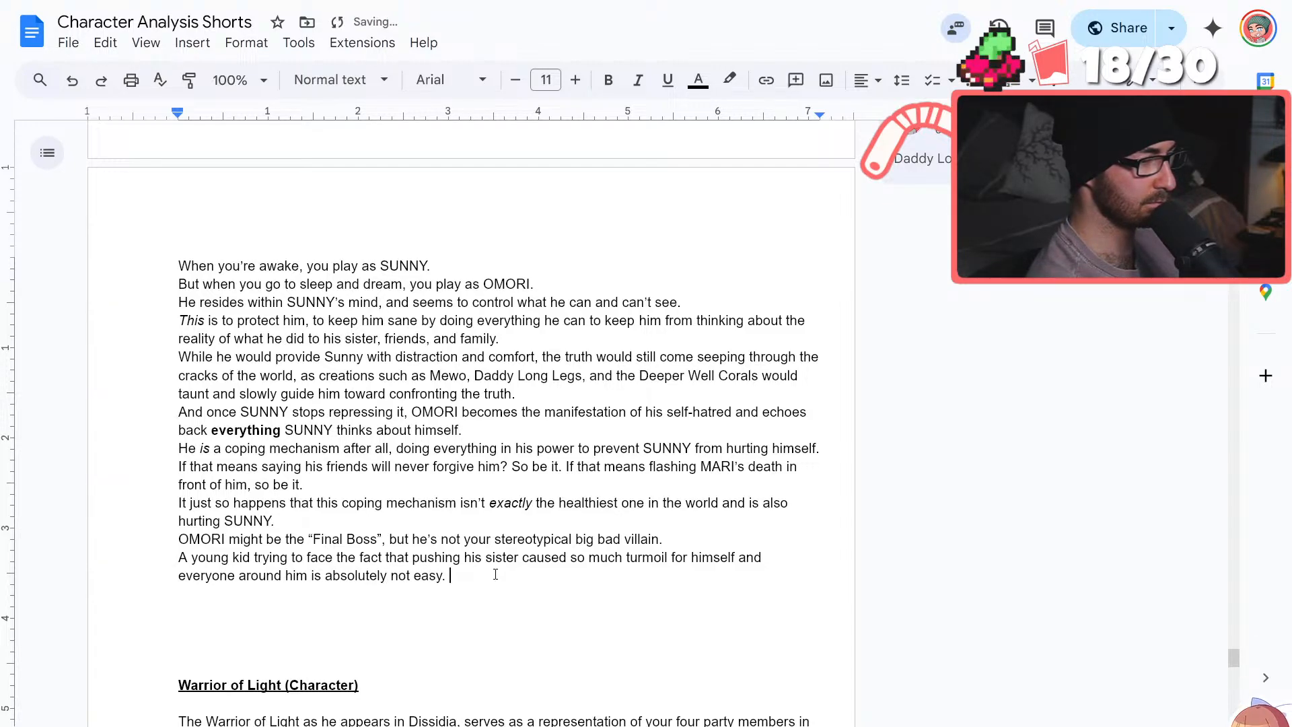
# Start a new line below the "A young kid" sentence reading "The judgement from others, he would lose everything"
pyautogui.press('Return')
pyautogui.write('The puni')
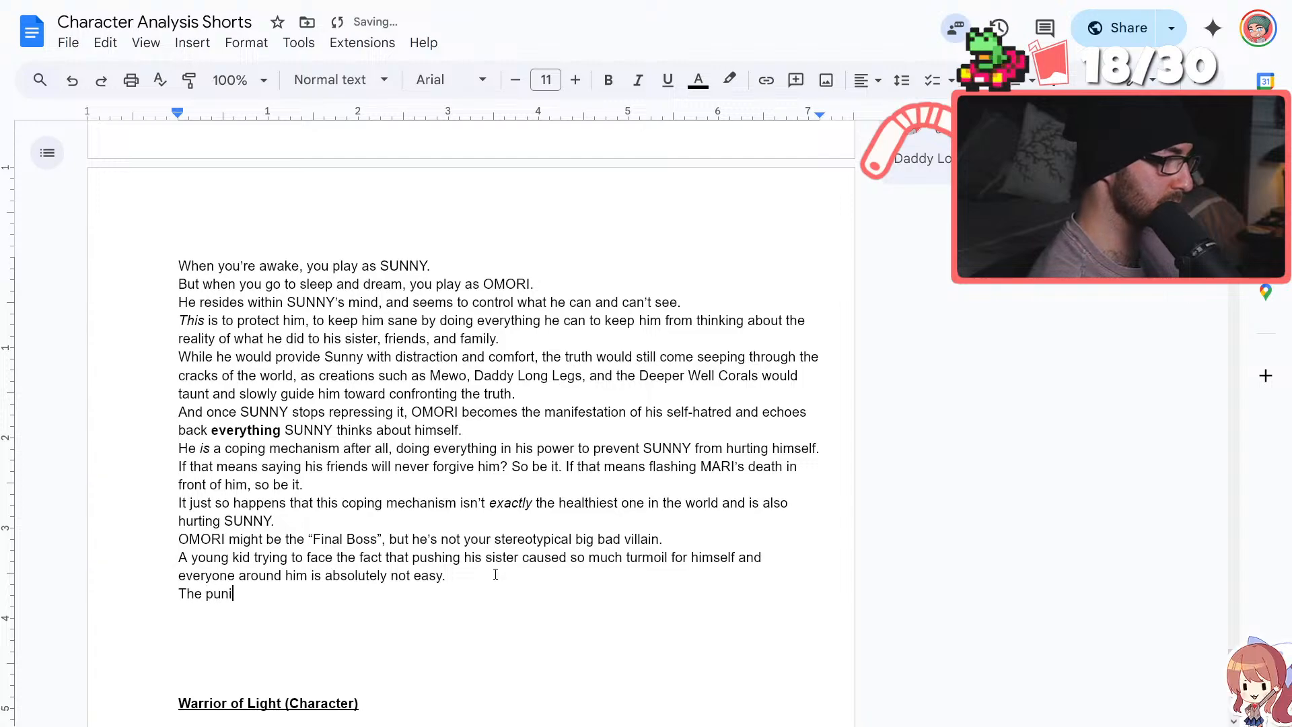
pyautogui.write('shment from others')
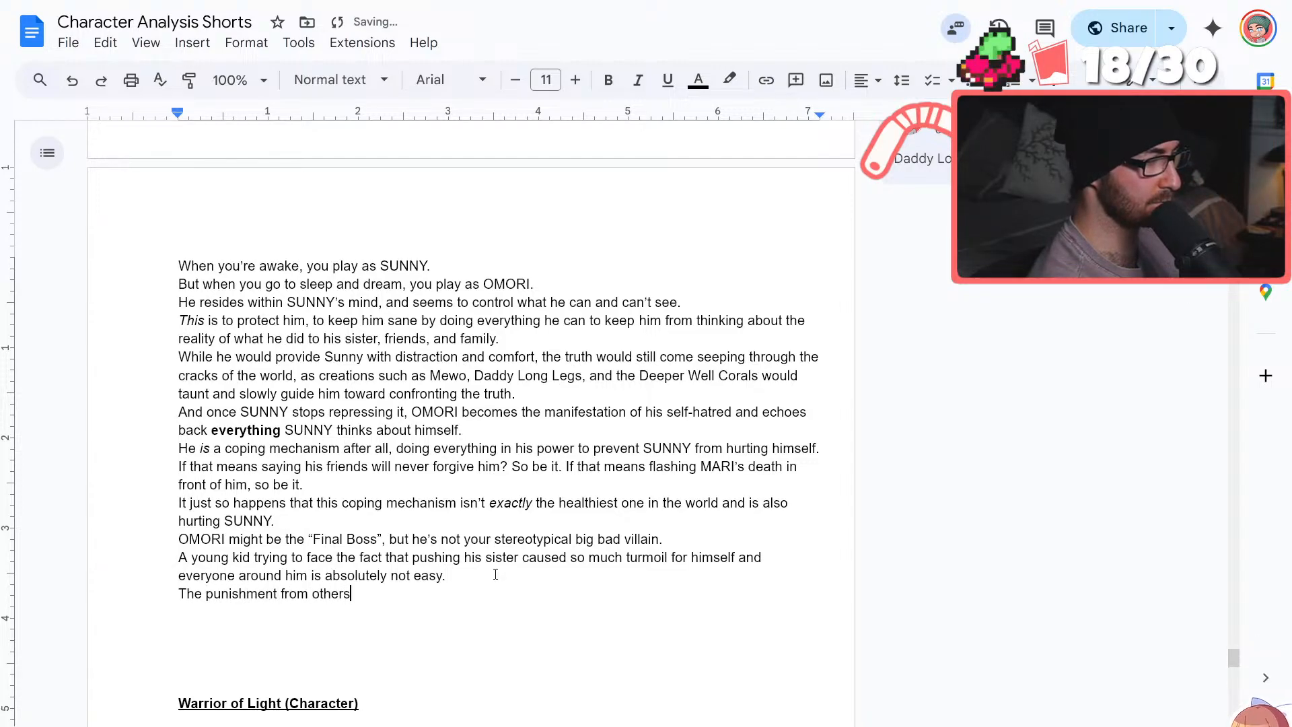
pyautogui.press('BackSpace')
pyautogui.press('BackSpace')
pyautogui.press('BackSpace')
pyautogui.press('BackSpace')
pyautogui.press('BackSpace')
pyautogui.press('BackSpace')
pyautogui.press('BackSpace')
pyautogui.press('BackSpace')
pyautogui.press('BackSpace')
pyautogui.press('BackSpace')
pyautogui.press('BackSpace')
pyautogui.press('BackSpace')
pyautogui.press('BackSpace')
pyautogui.press('BackSpace')
pyautogui.press('BackSpace')
pyautogui.press('BackSpace')
pyautogui.press('BackSpace')
pyautogui.press('BackSpace')
pyautogui.press('BackSpace')
pyautogui.press('BackSpace')
pyautogui.press('BackSpace')
pyautogui.press('BackSpace')
pyautogui.write('j')
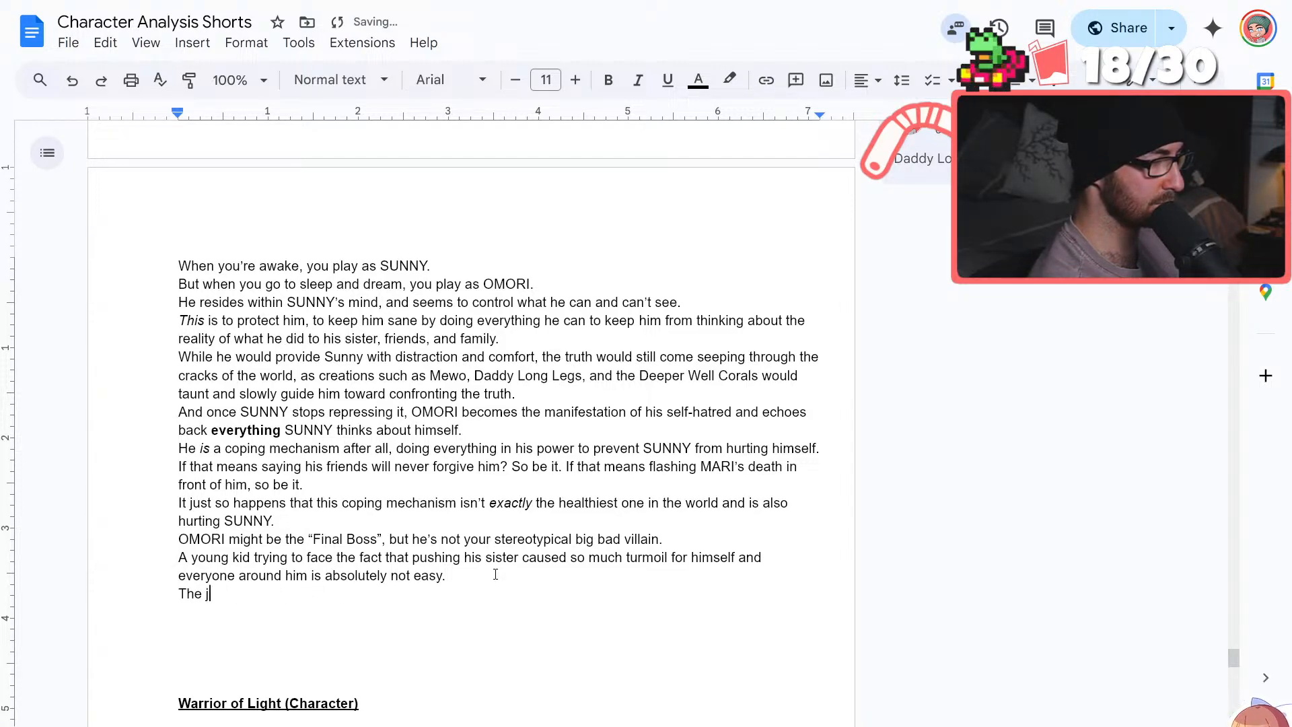
pyautogui.write('udgement from others')
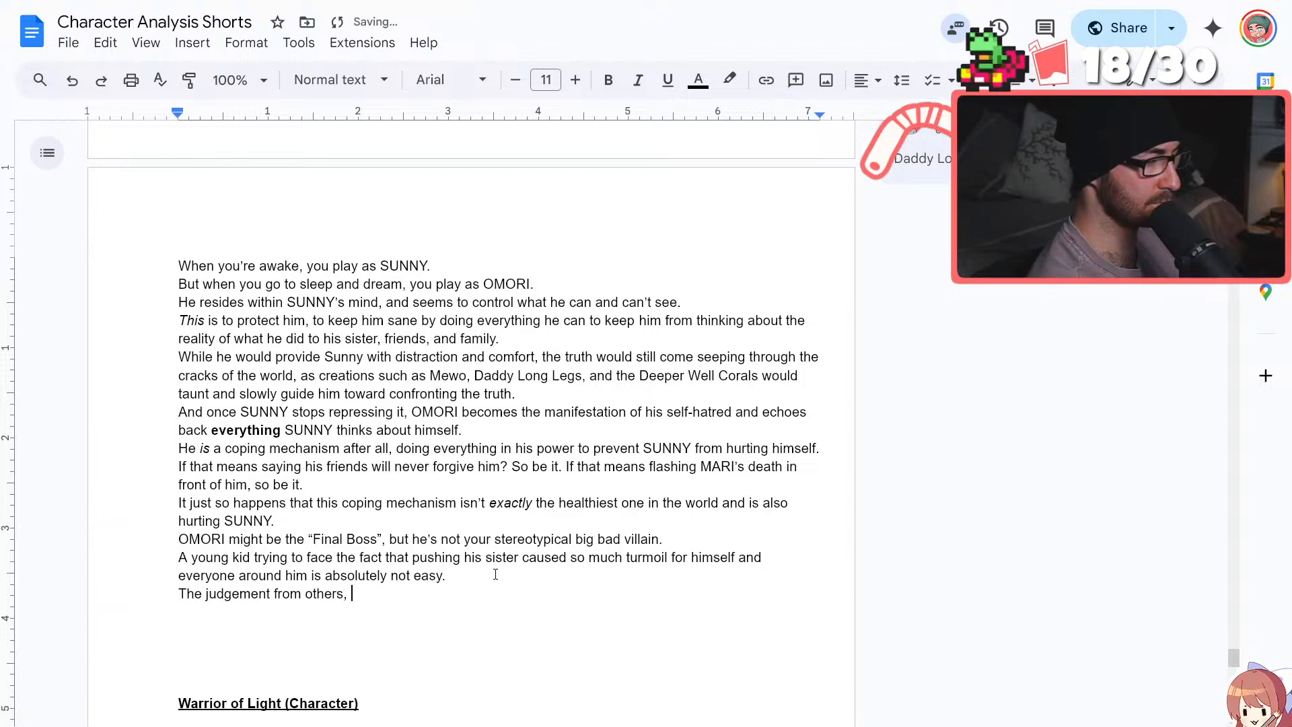
pyautogui.write(', he ')
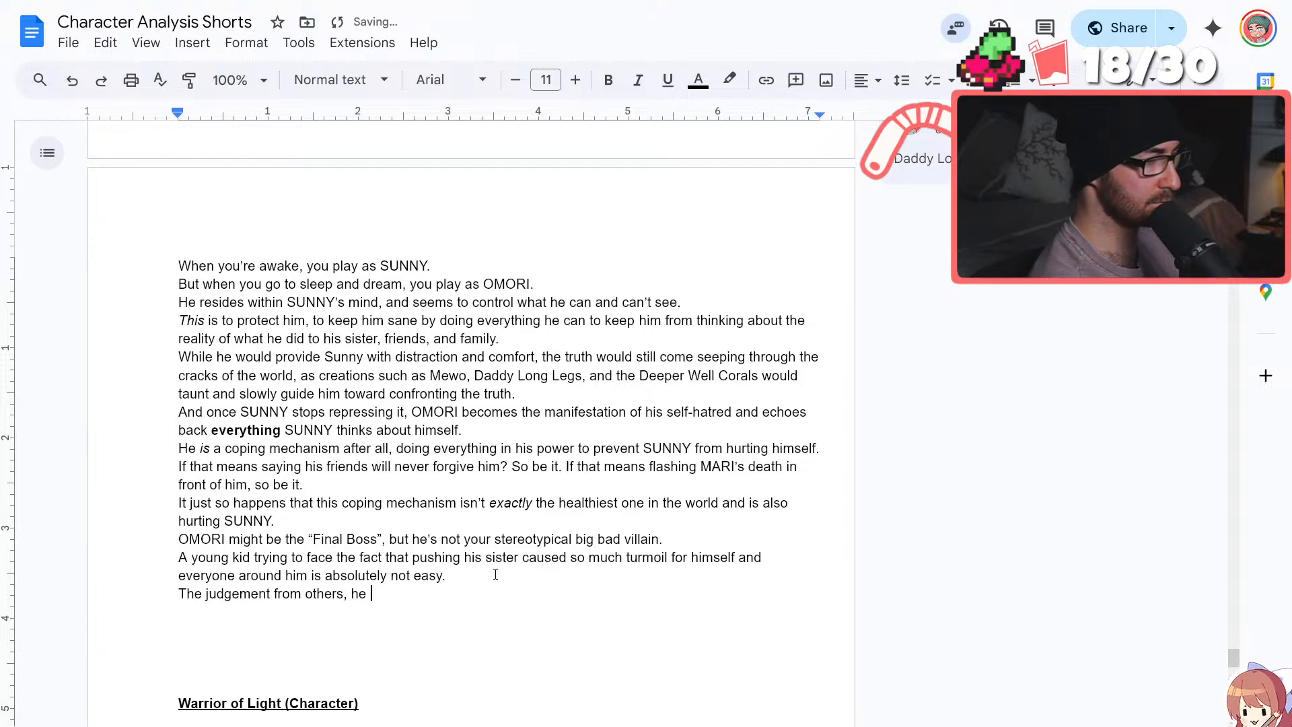
pyautogui.write('would lose everything')
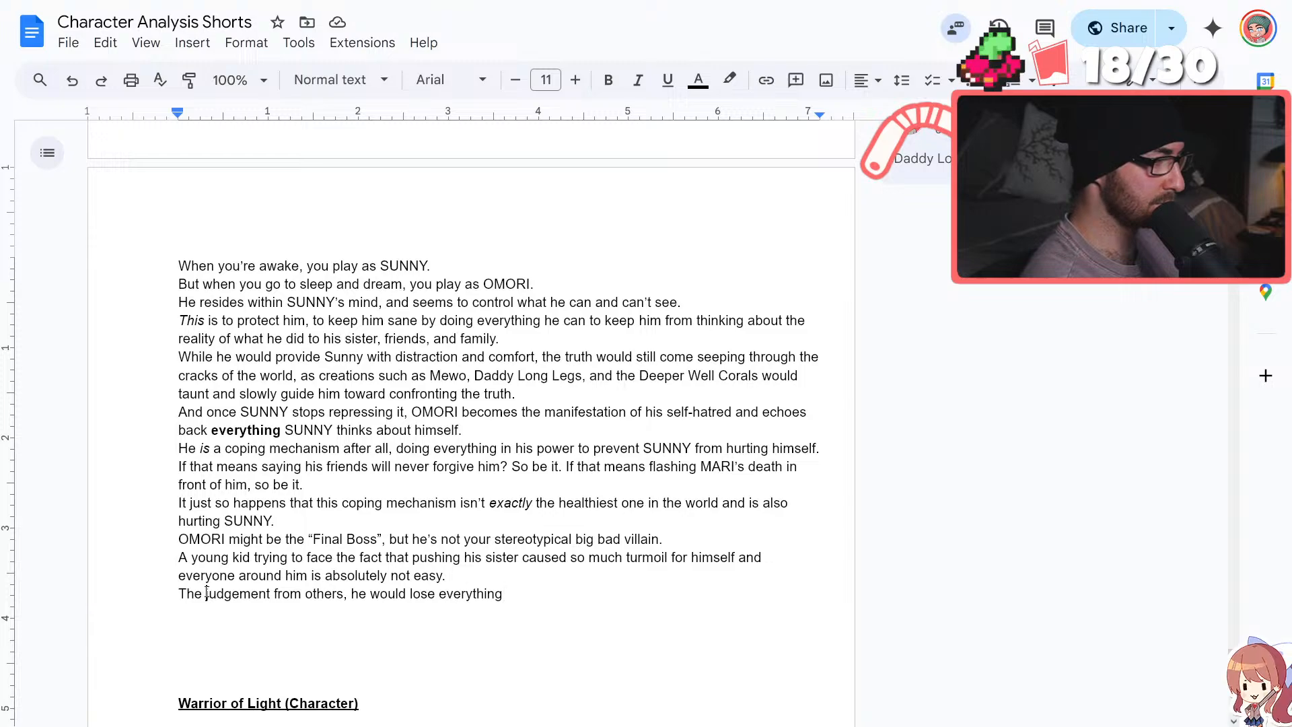
# Insert "pain, the" before "judgement" and extend the sentence's end with "if he came out with it"
pyautogui.write('pain, the')
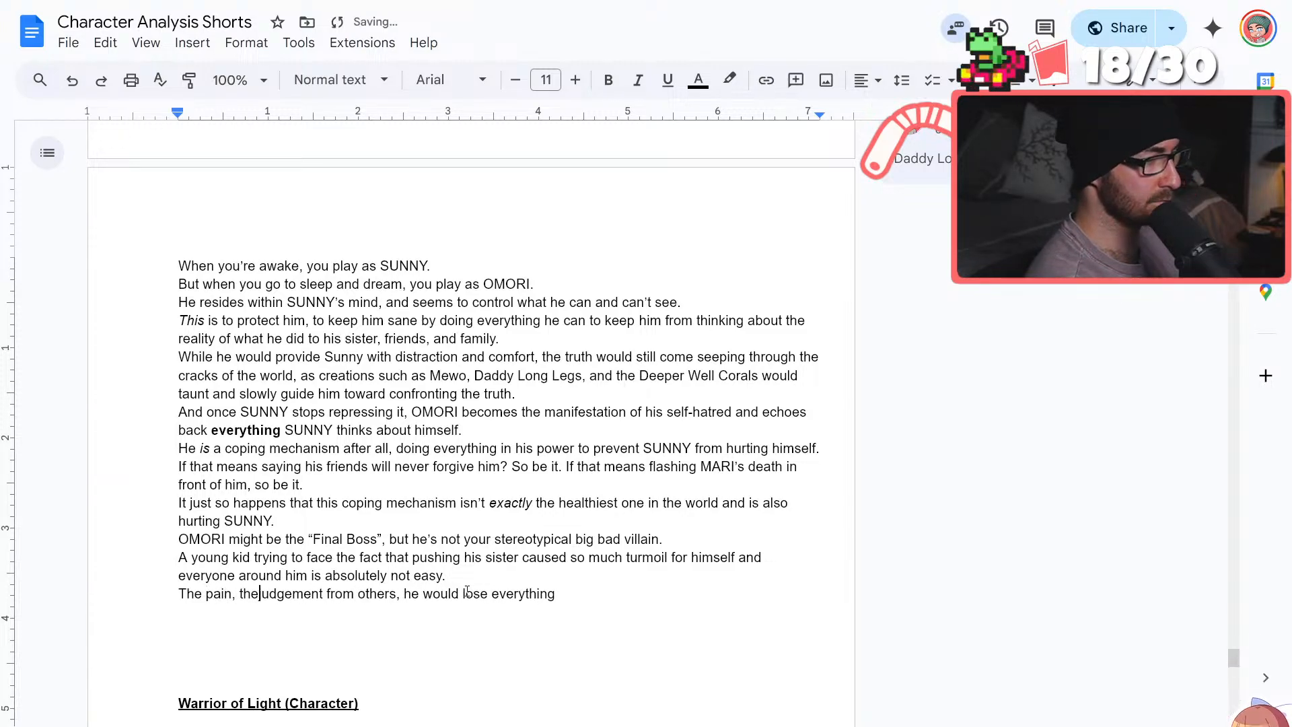
pyautogui.write(' judgement from others, he would lose everyth')
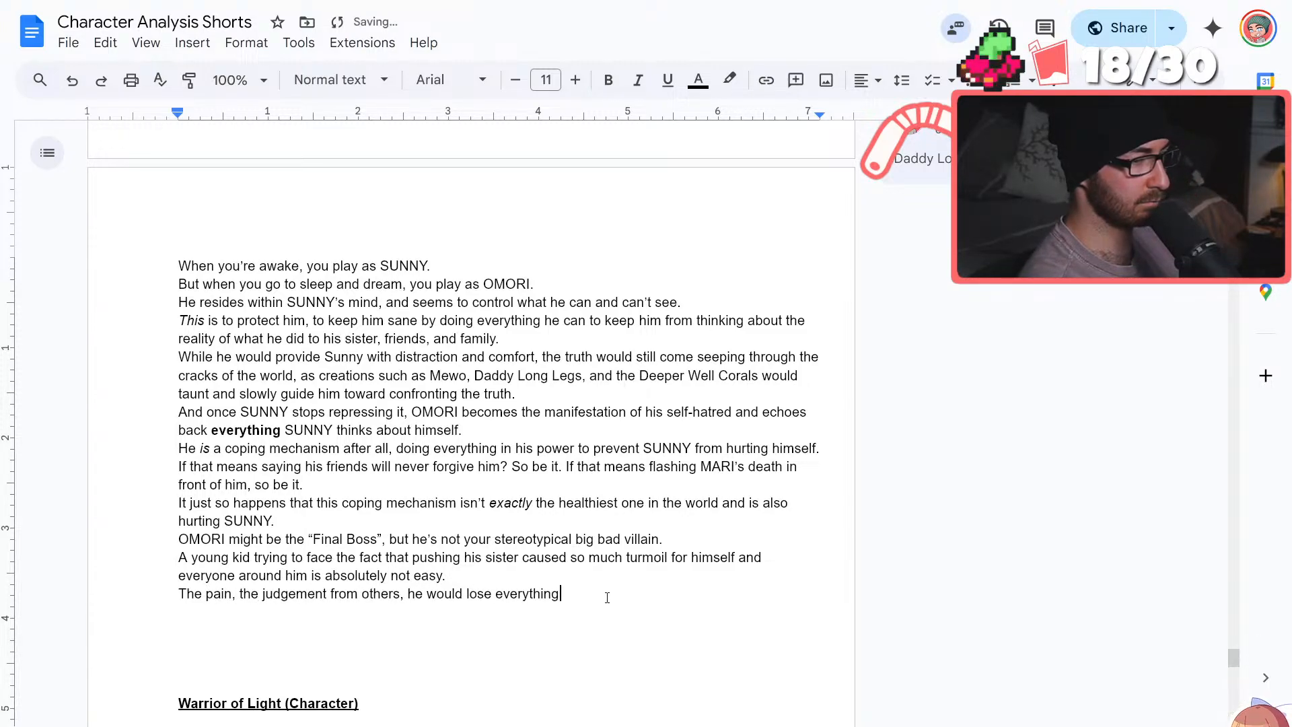
pyautogui.write('ing if h')
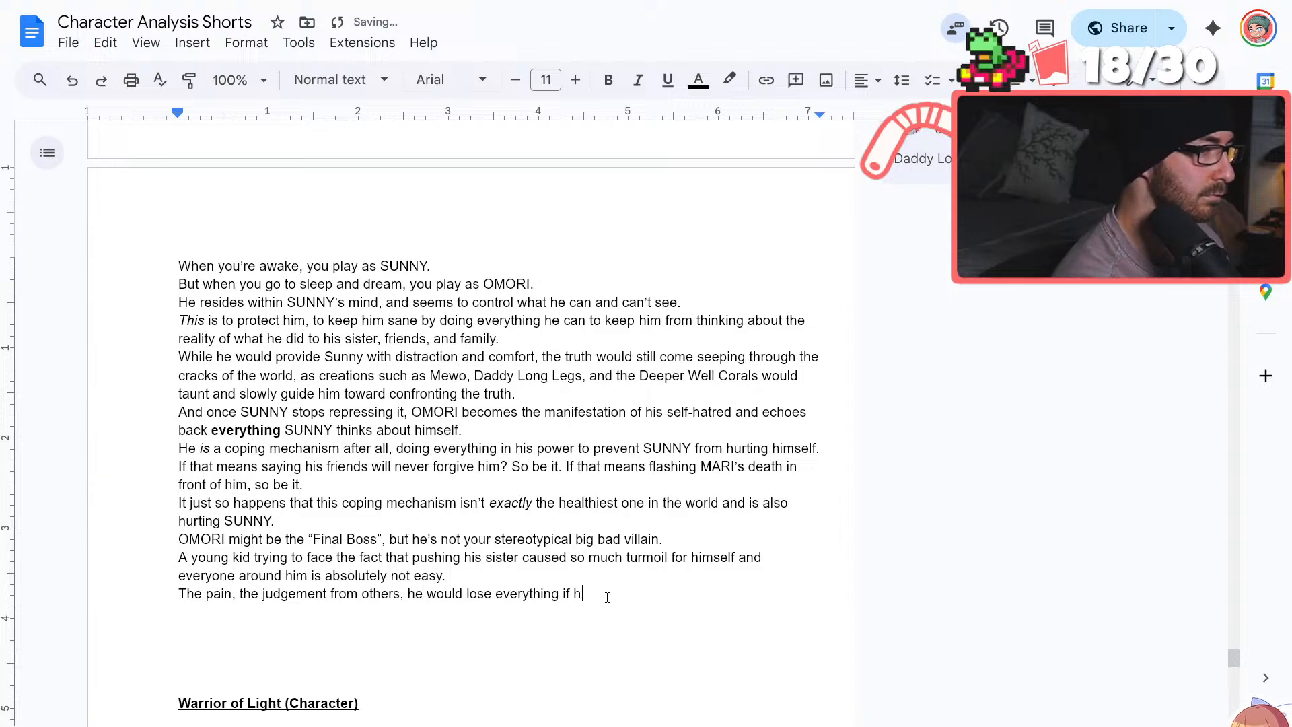
pyautogui.write('e came out with it')
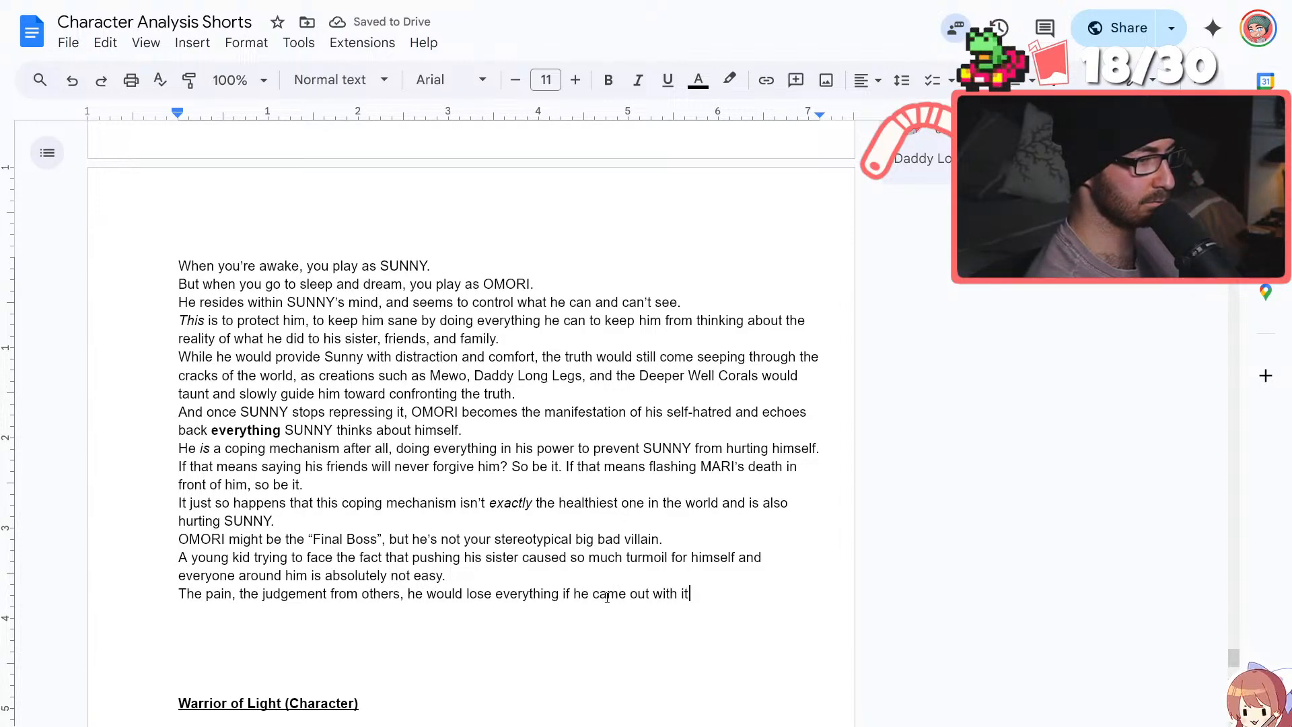
pyautogui.write(', so instead he repressed ')
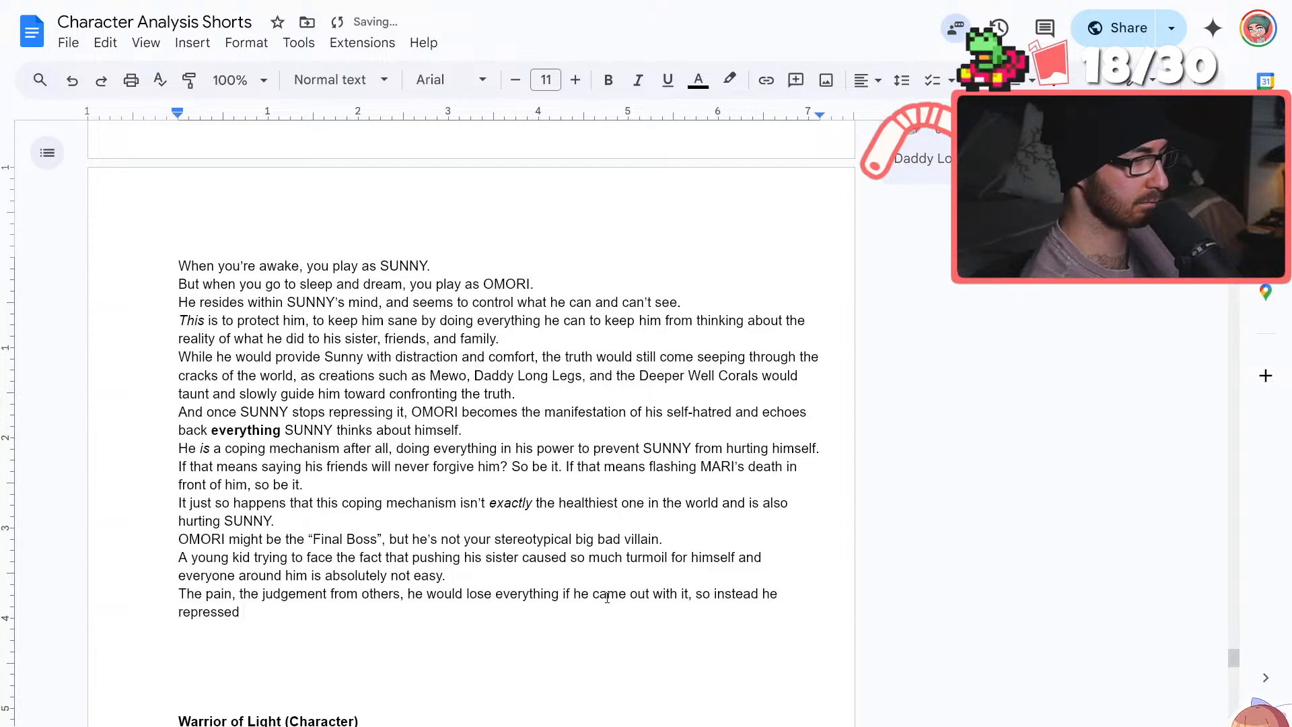
pyautogui.write('it a')
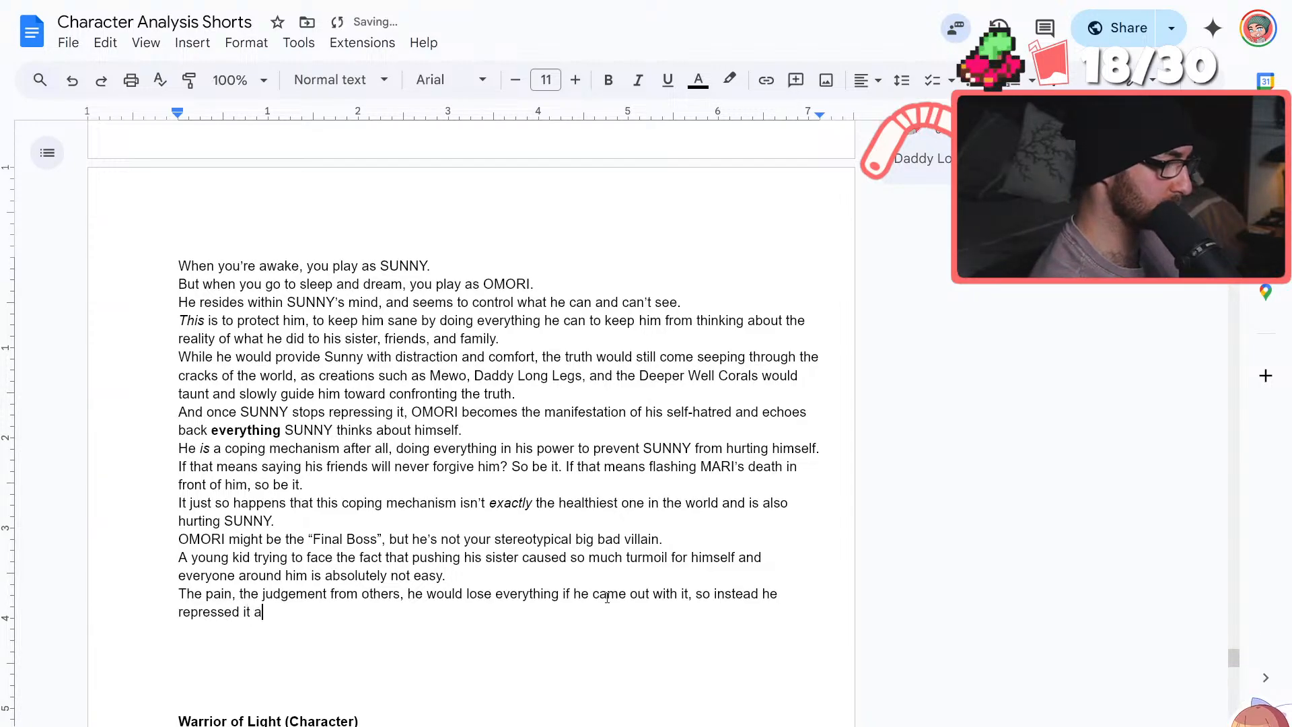
pyautogui.write('s he ')
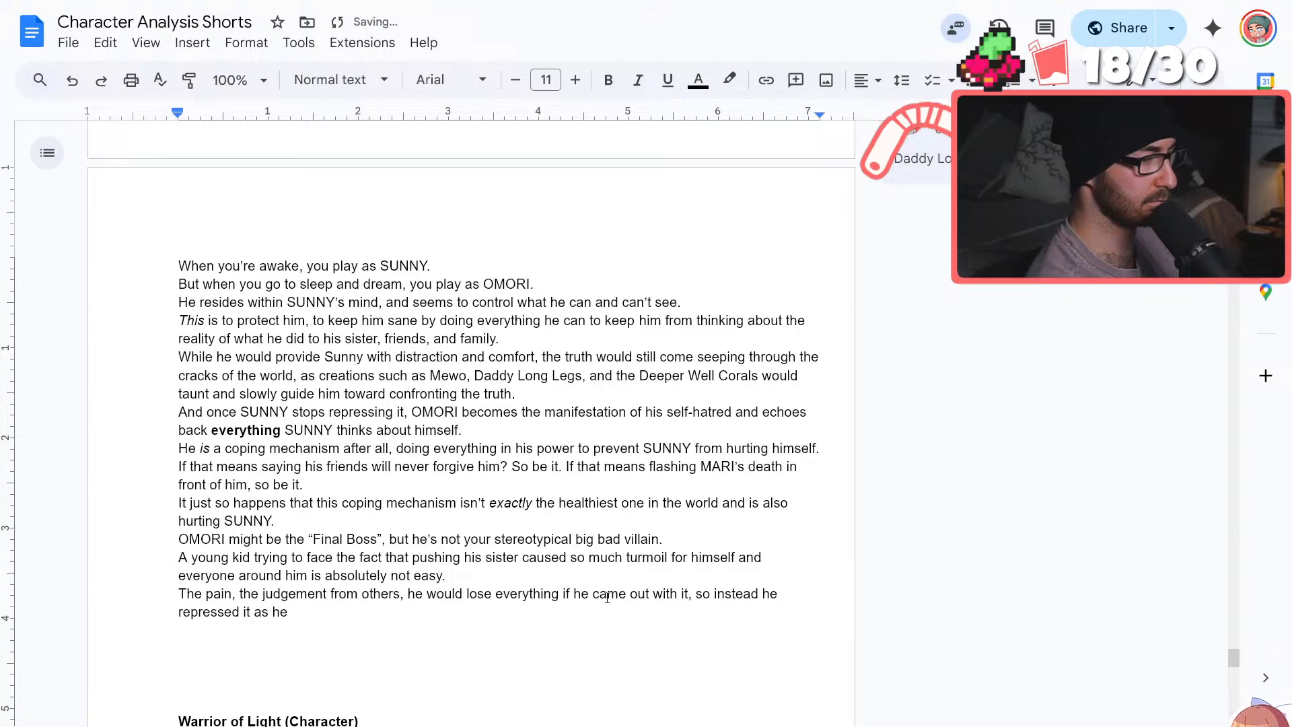
pyautogui.write('moved away')
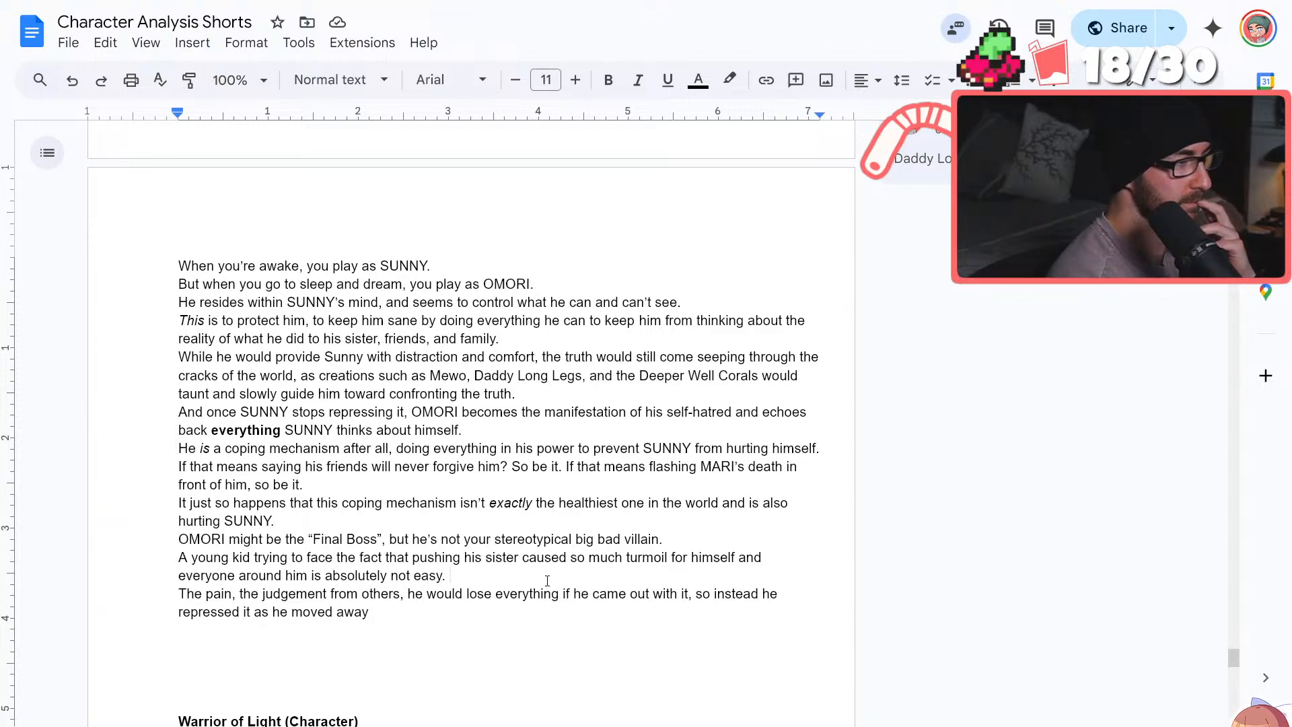
# Replace "as he moved away" at the end of the "The pain" sentence with a period
pyautogui.click(457, 608)
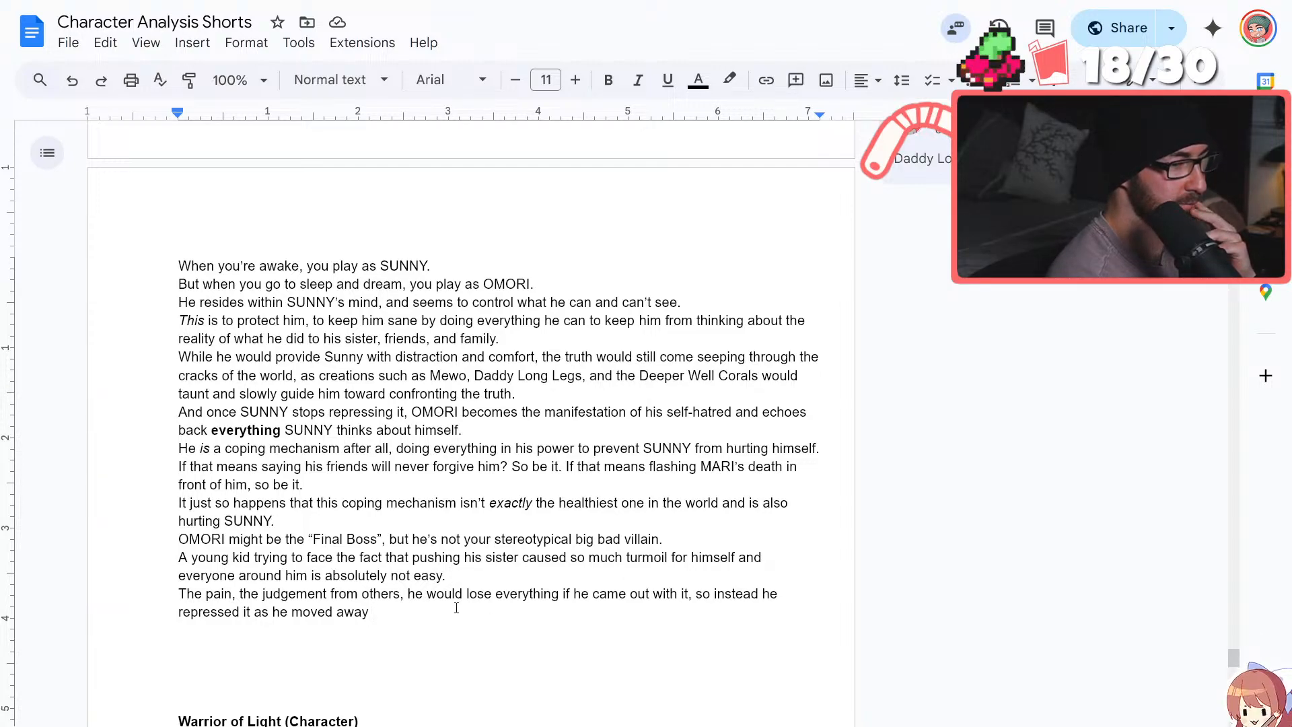
pyautogui.scroll(-1, 456, 607)
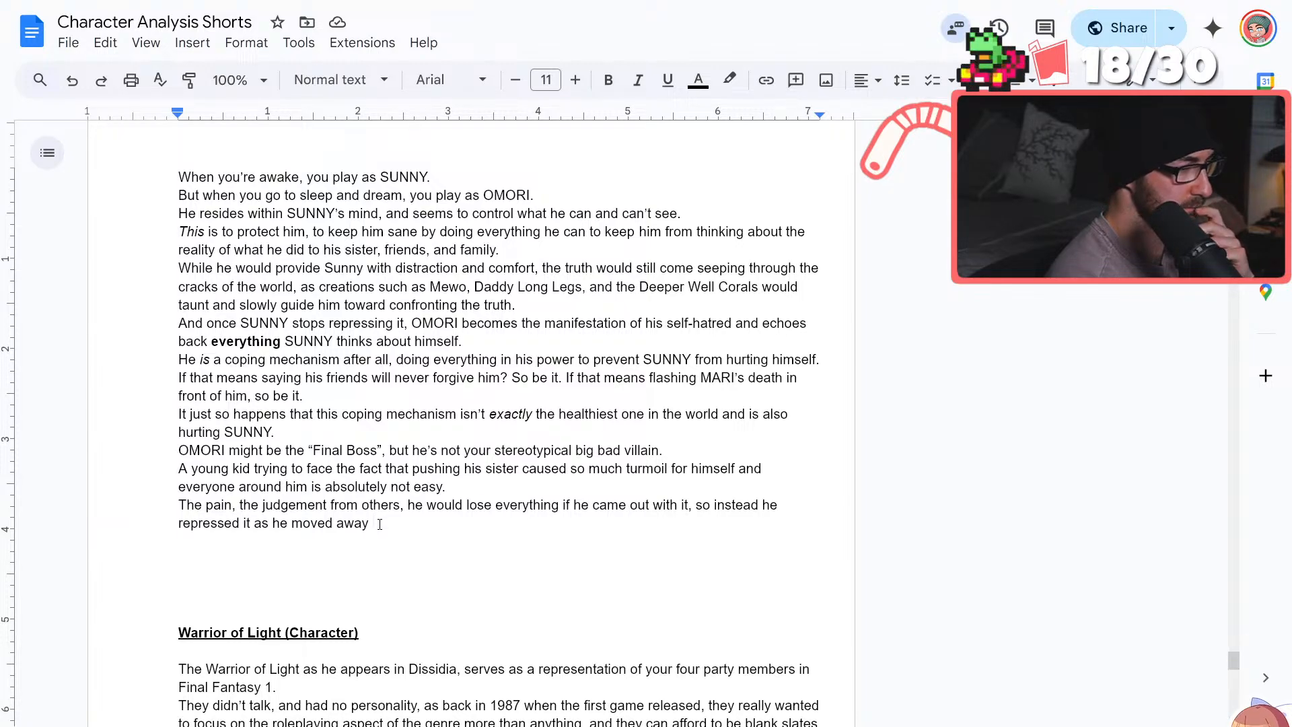
pyautogui.moveTo(377, 525); pyautogui.dragTo(251, 524)
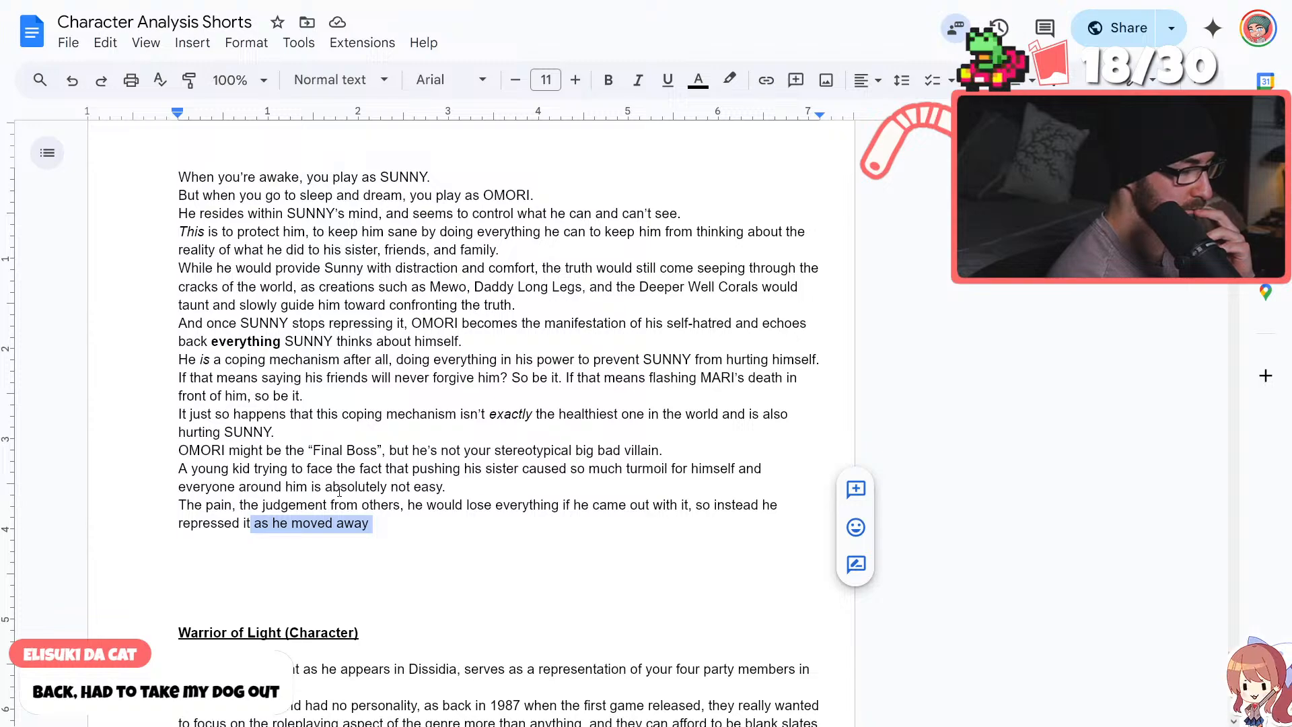
pyautogui.write('.')
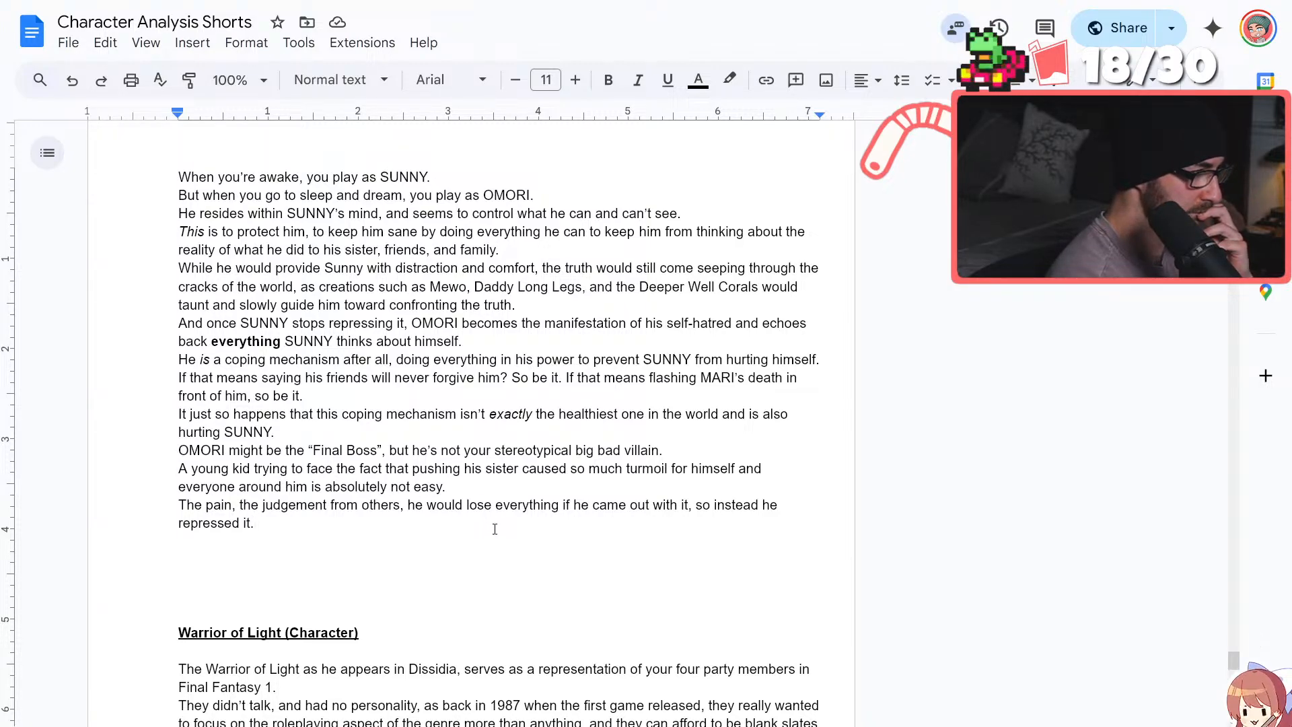
# Replace the period after "repressed it" with "and chose to live life inside of his own head"
pyautogui.press('BackSpace')
pyautogui.write('anbd cho')
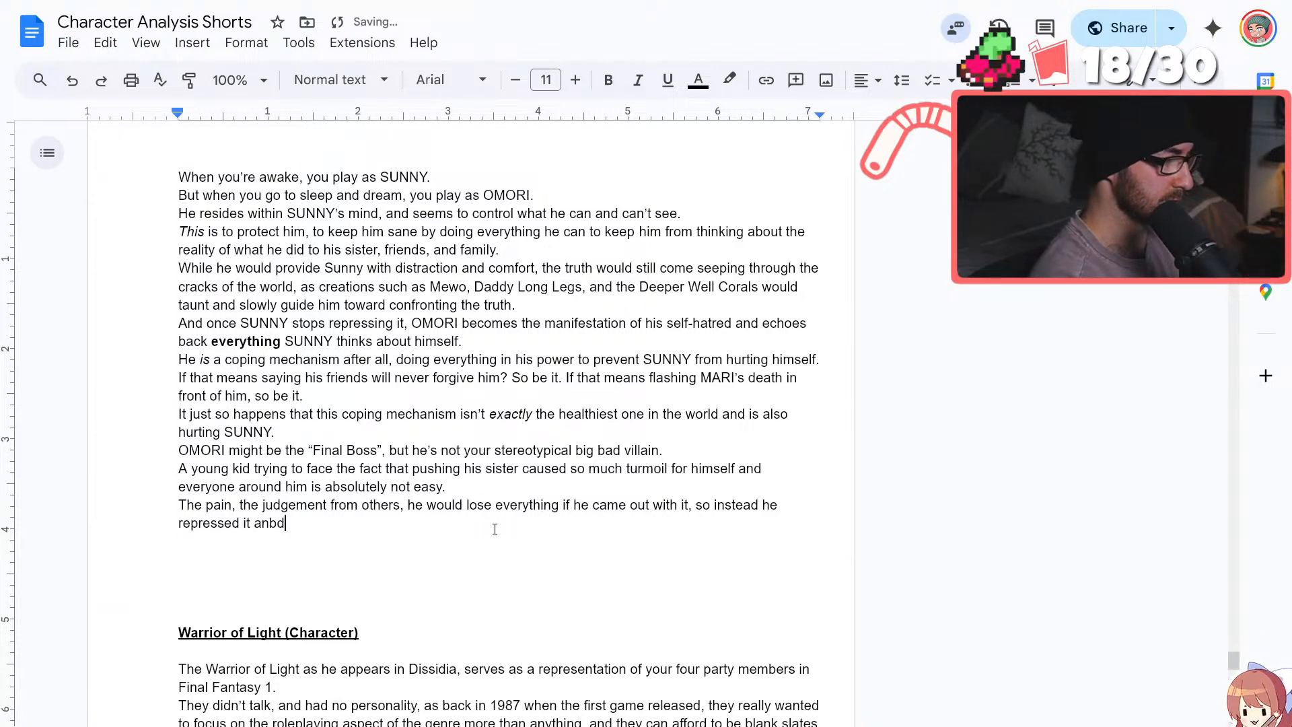
pyautogui.press('BackSpace')
pyautogui.press('BackSpace')
pyautogui.press('BackSpace')
pyautogui.press('BackSpace')
pyautogui.press('BackSpace')
pyautogui.press('BackSpace')
pyautogui.write('d cho')
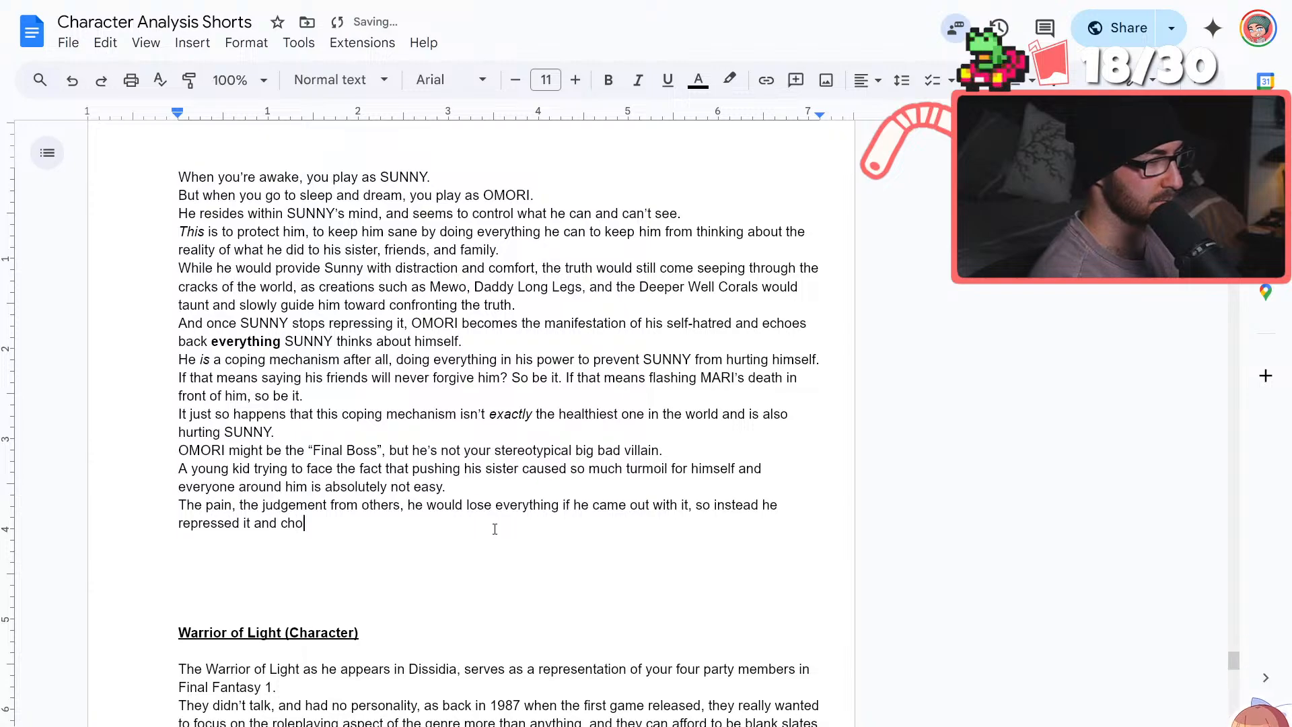
pyautogui.write('se to live life ')
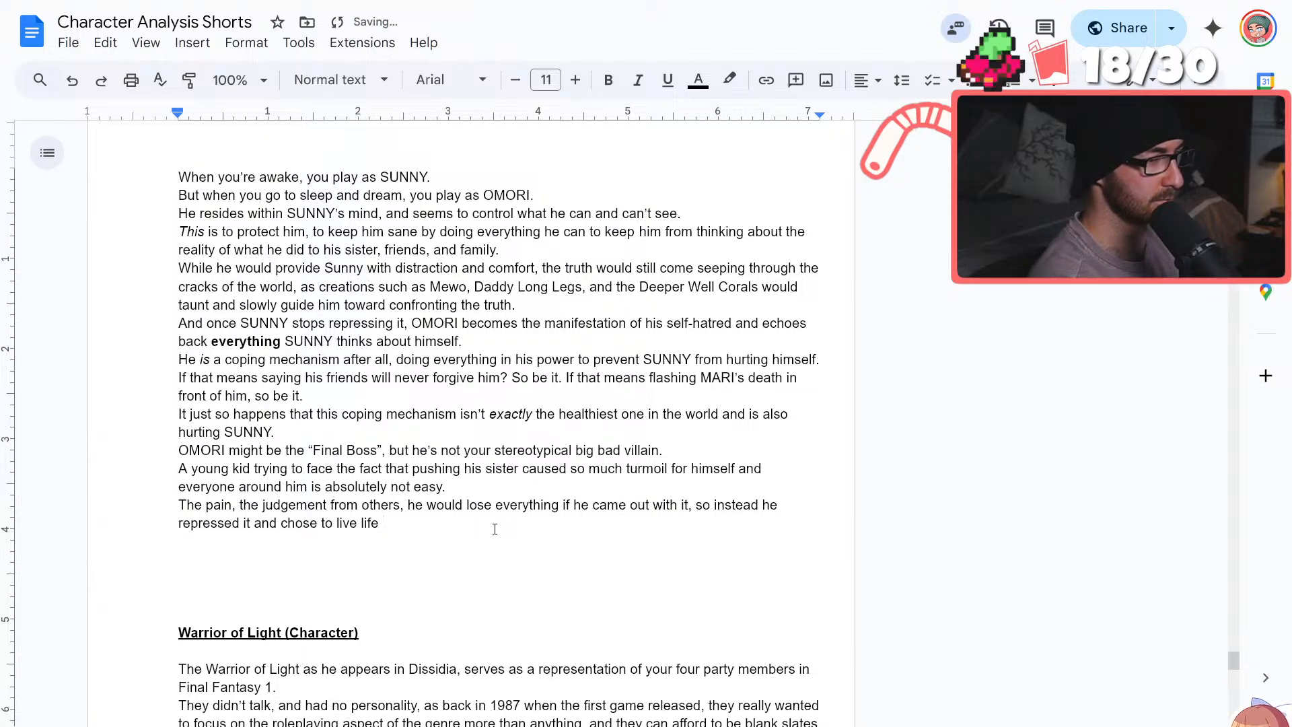
pyautogui.write('inside ')
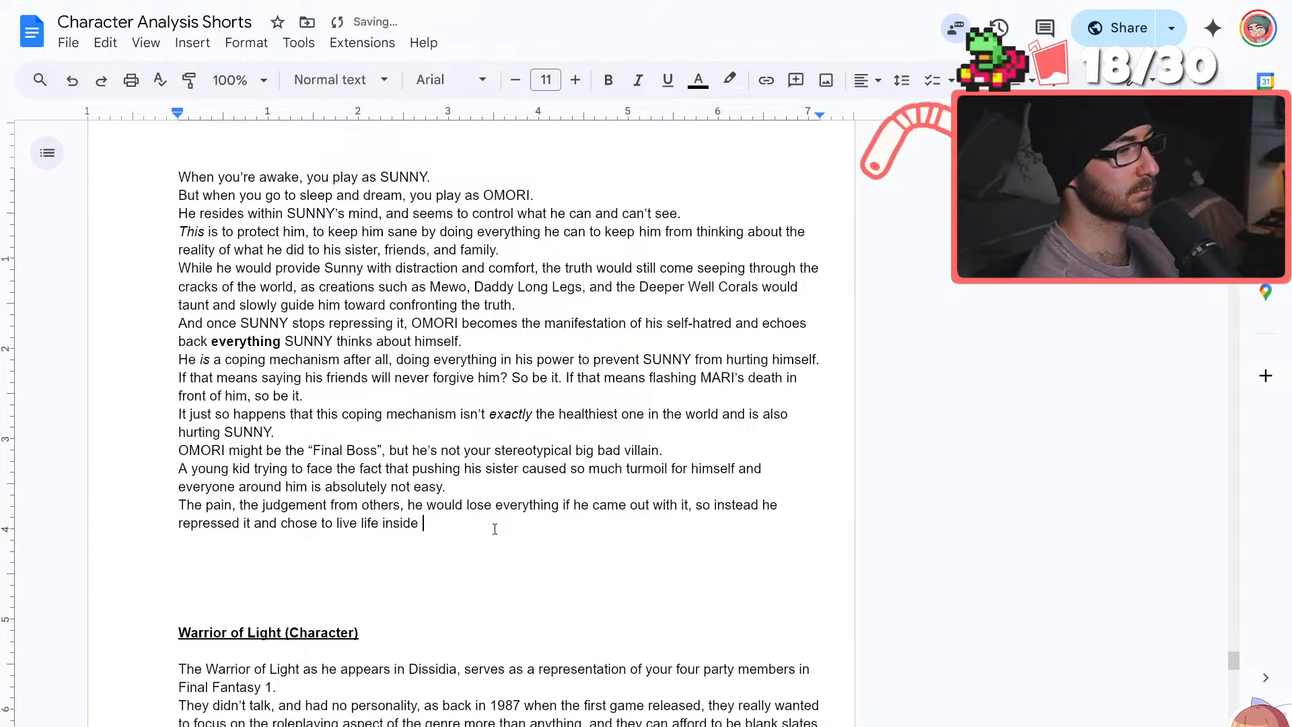
pyautogui.write('of his own head')
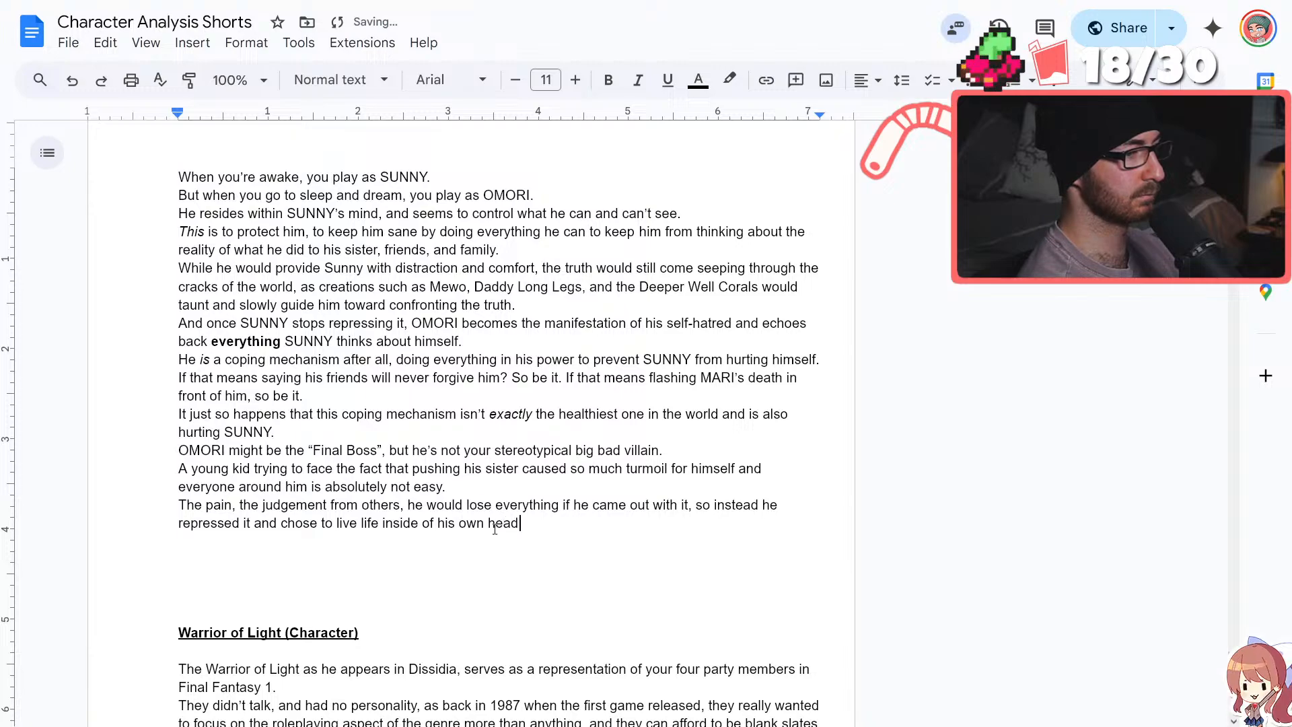
pyautogui.write(' w')
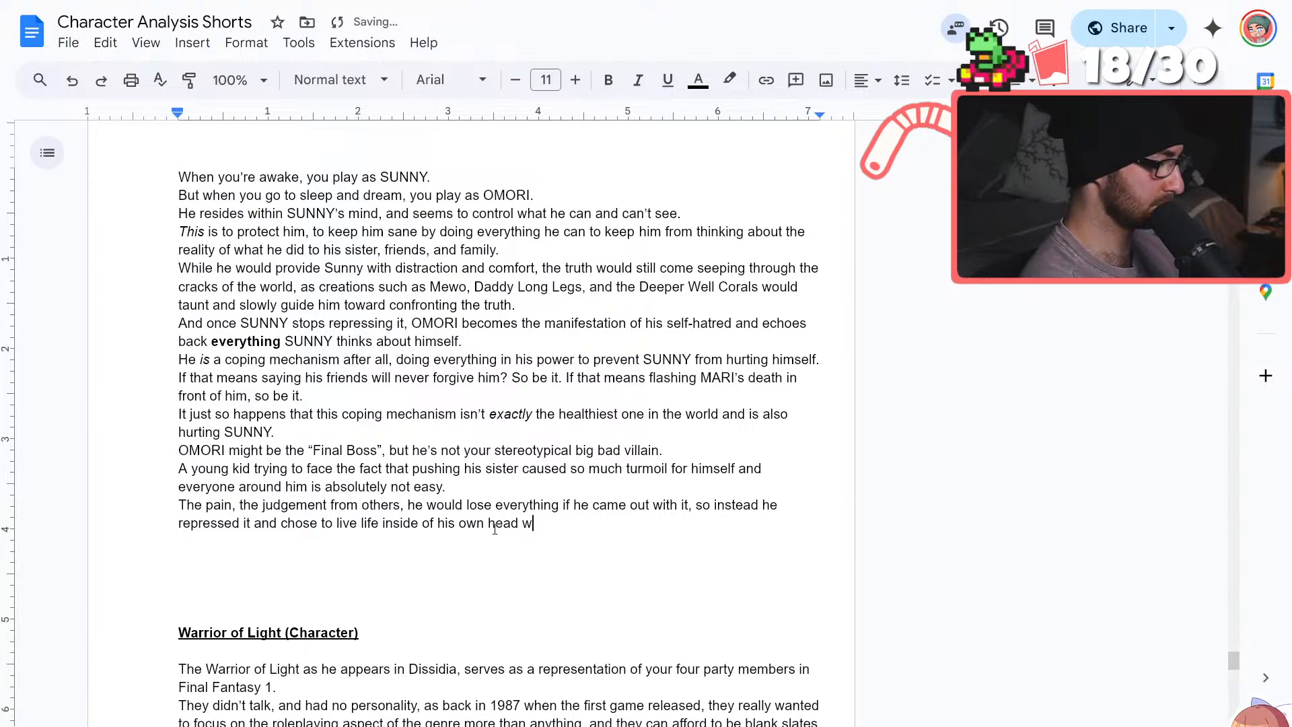
pyautogui.write('here he could be ')
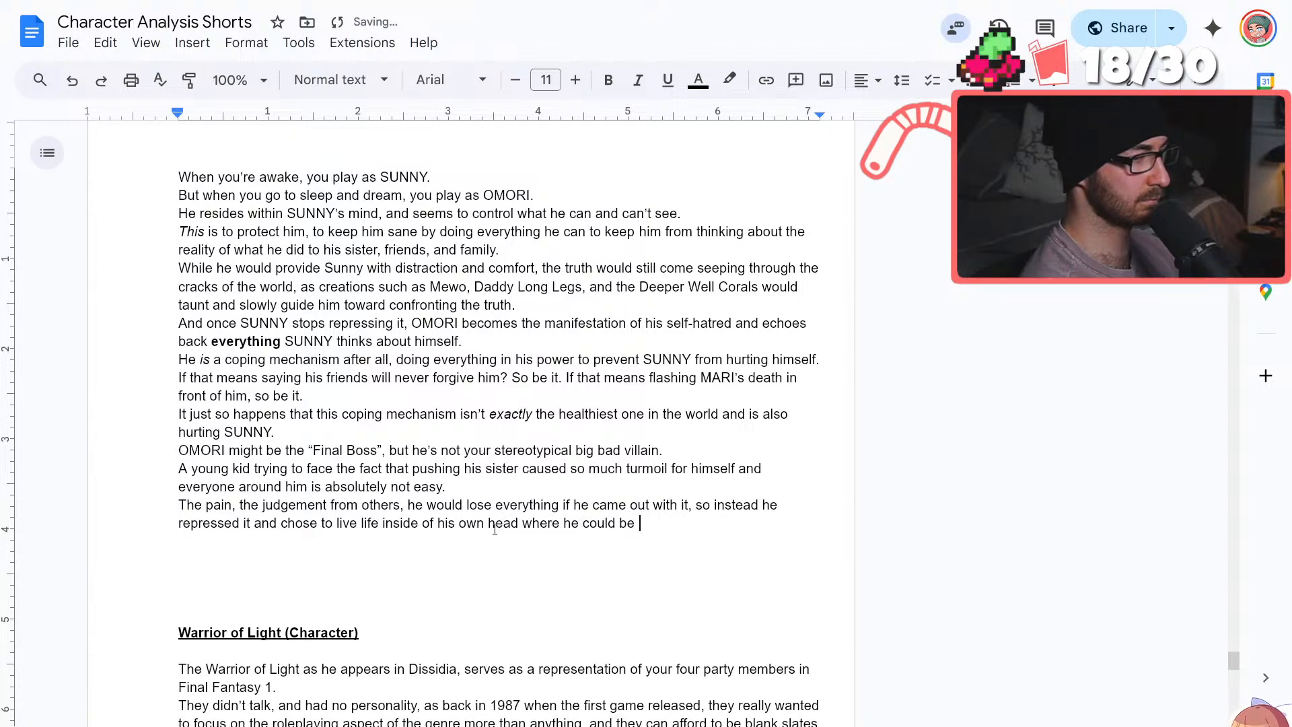
pyautogui.write('away from the ')
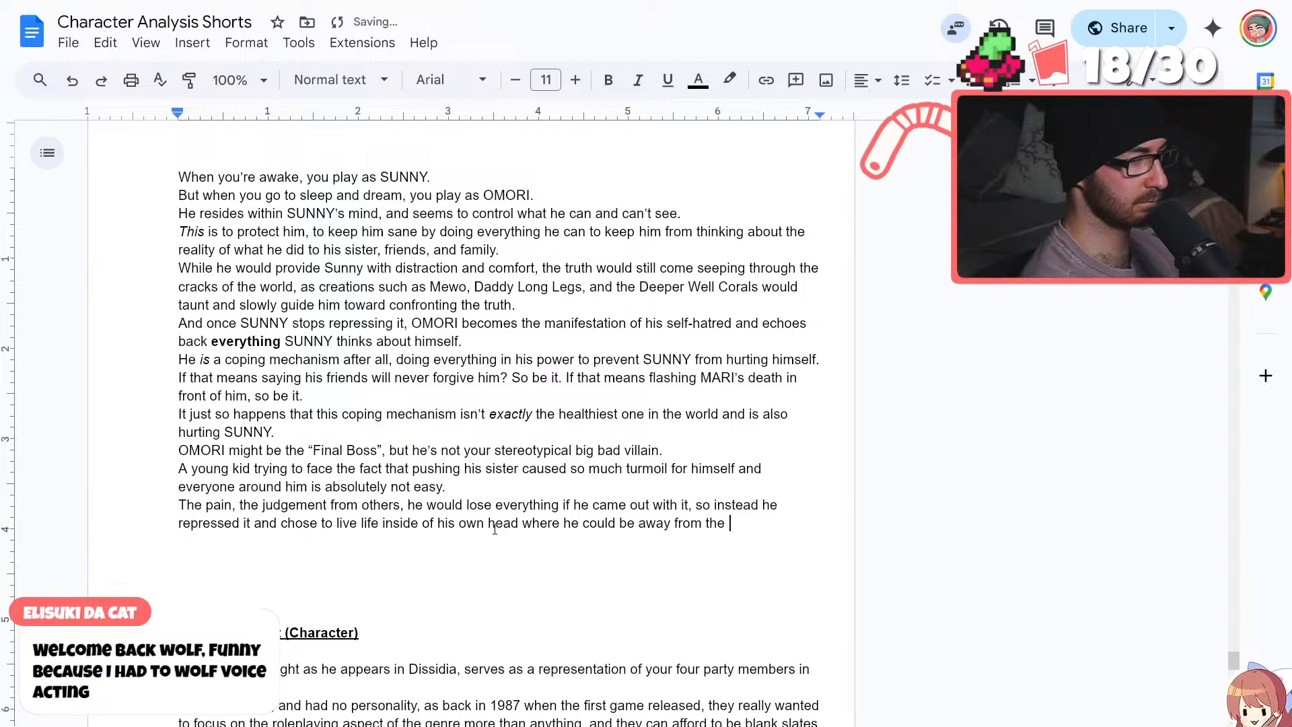
pyautogui.write('consistent guilt')
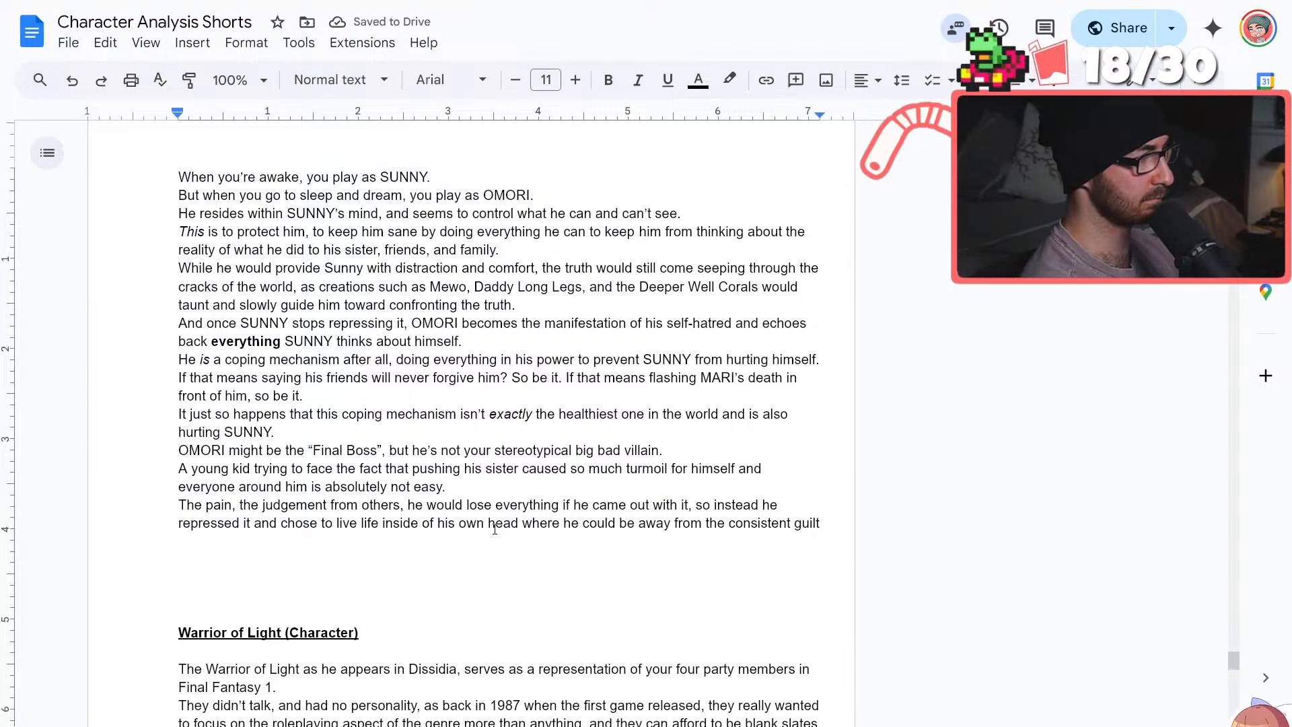
pyautogui.write('.')
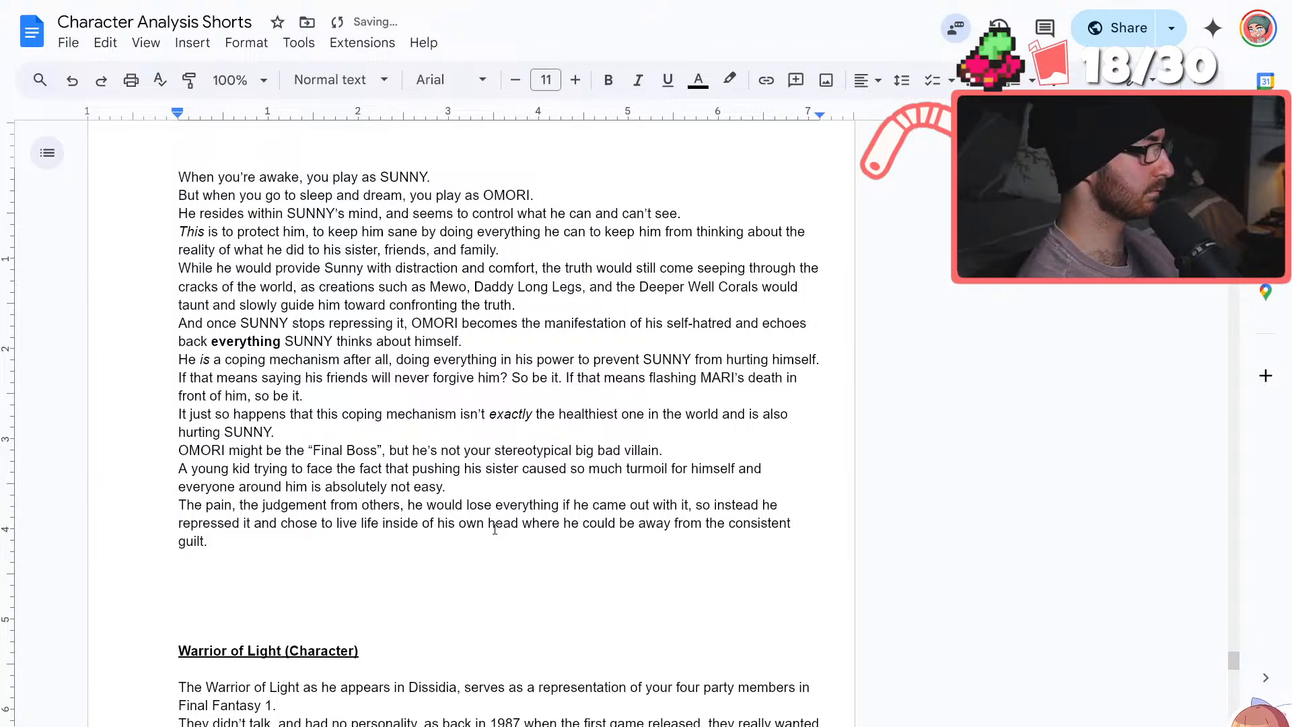
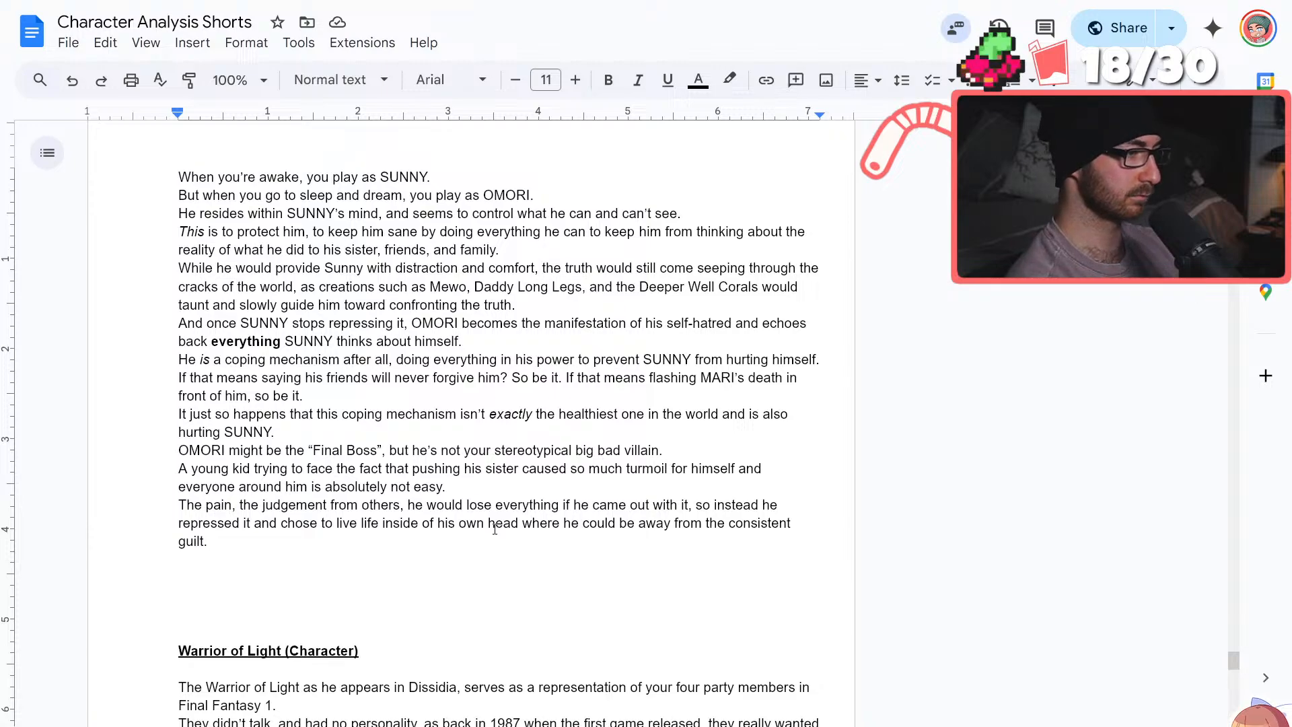
# Start a new line below the "The pain" sentence reading "OMORI successfully helped SUNNY through"
pyautogui.press('Return')
pyautogui.write('OMORI')
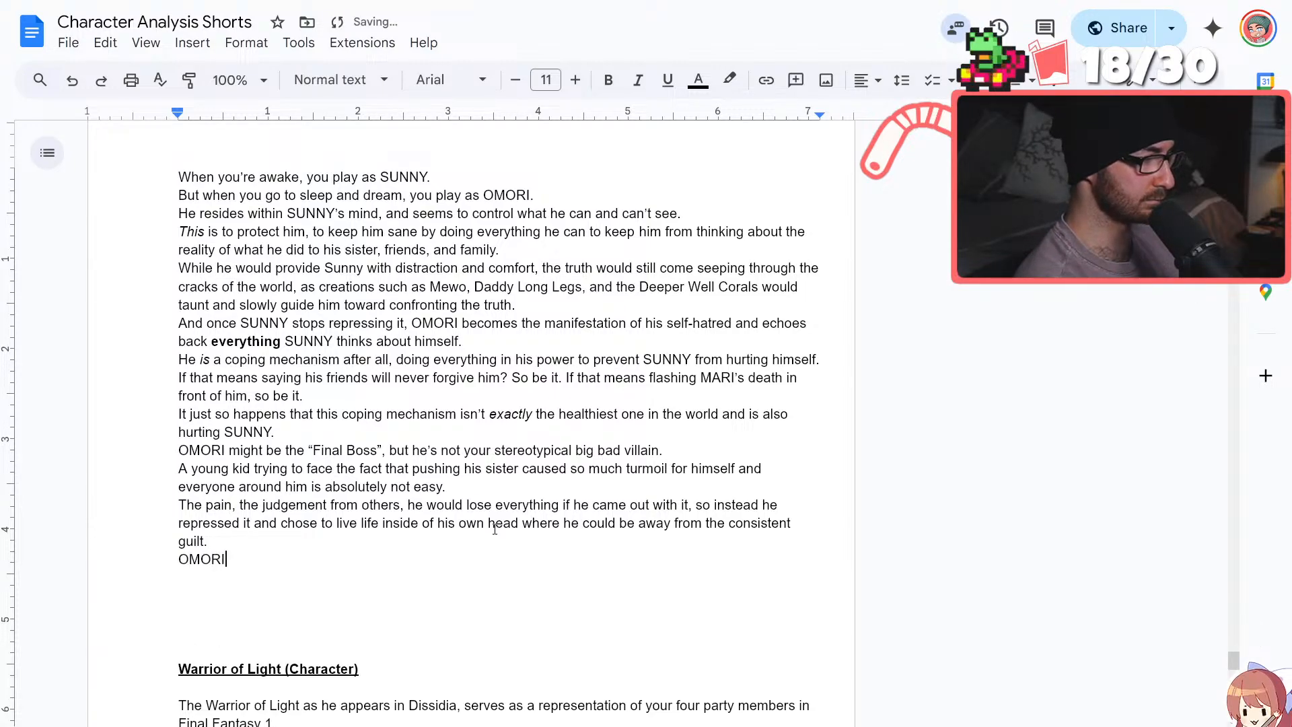
pyautogui.write(' successfully hel')
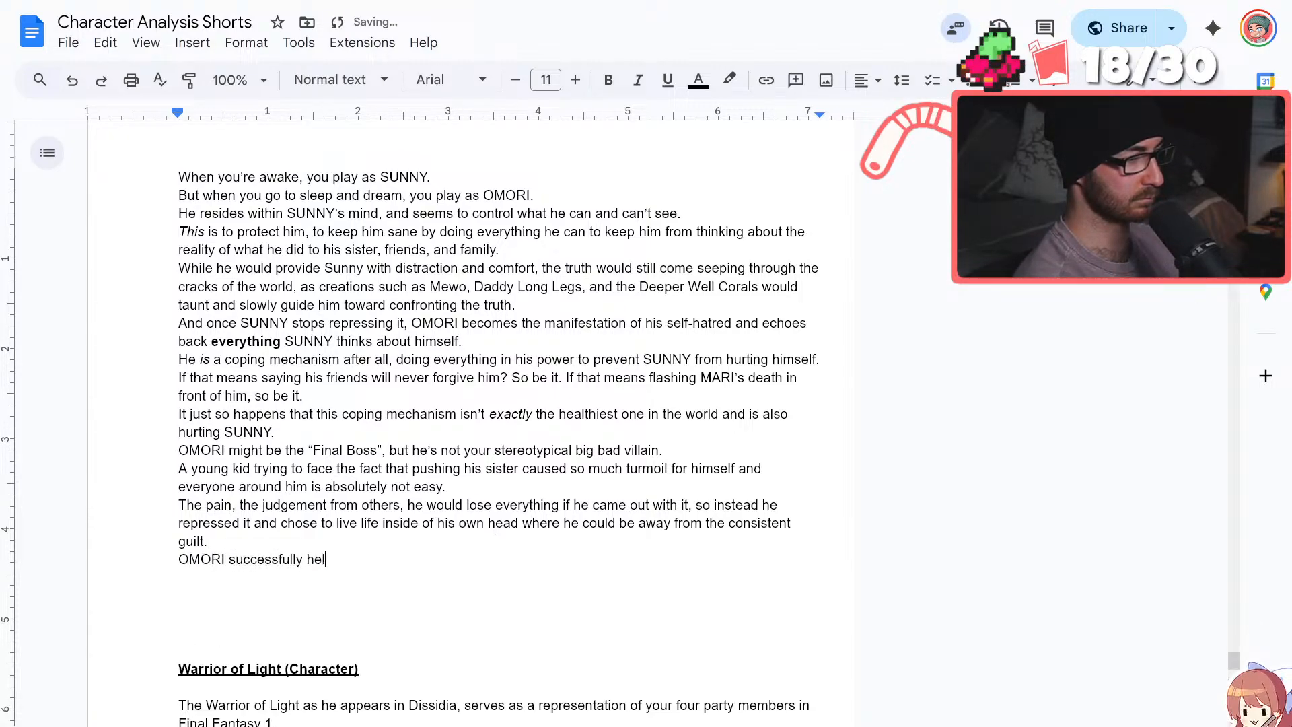
pyautogui.write('ped SUNNY through')
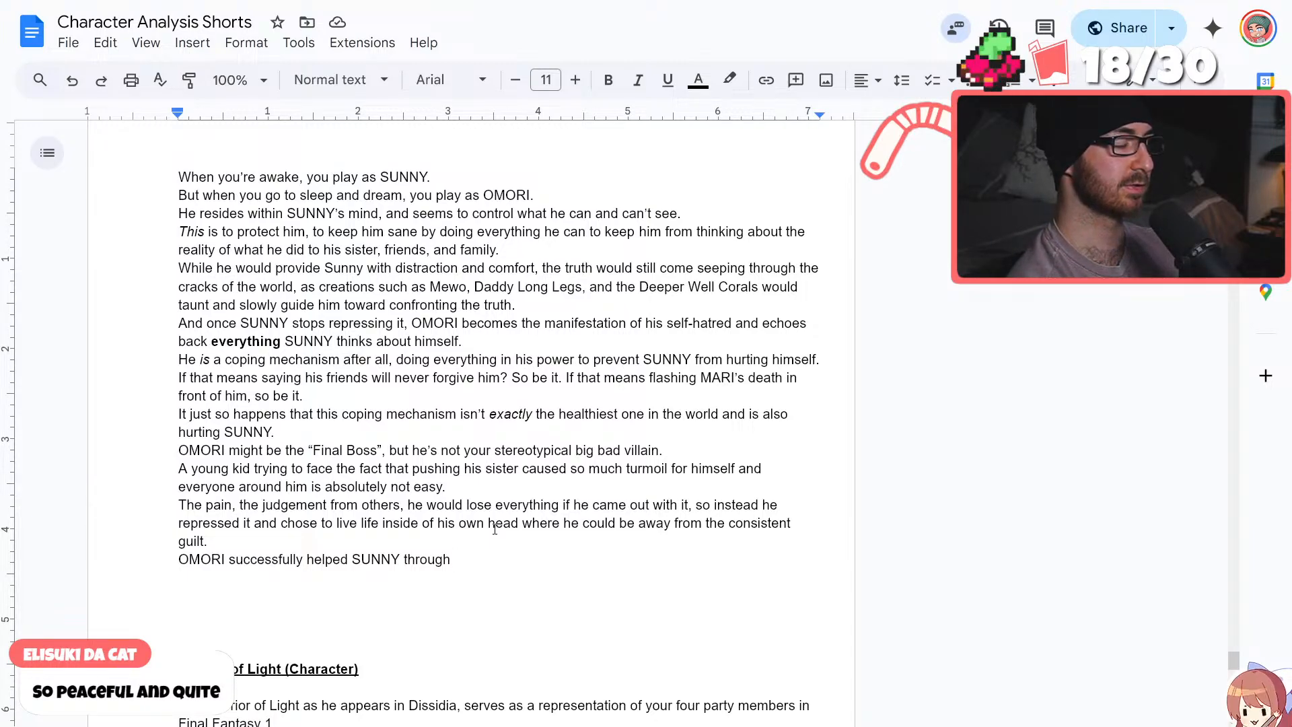
# Switch to the YouTube Zelda ambience video, look through the pinned tracklist in its comments, and return to the Character Analysis Shorts document
pyautogui.moveTo(0, 4)
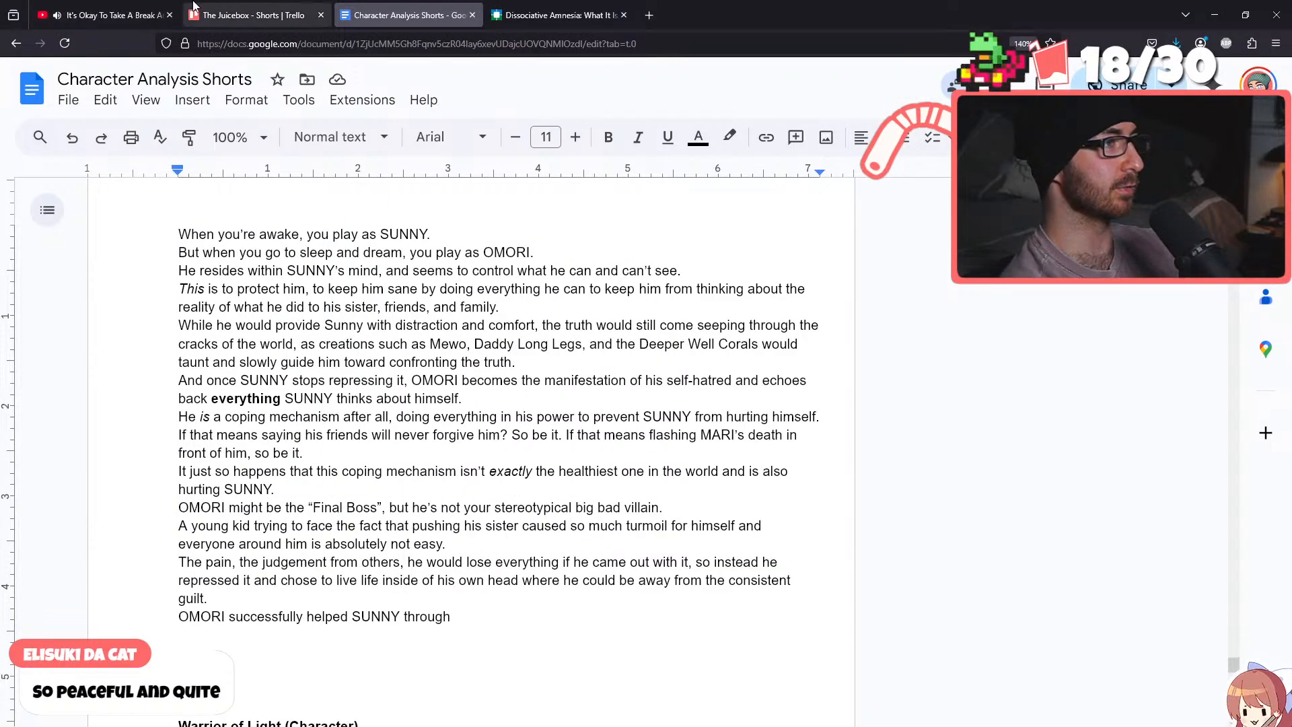
pyautogui.click(100, 15)
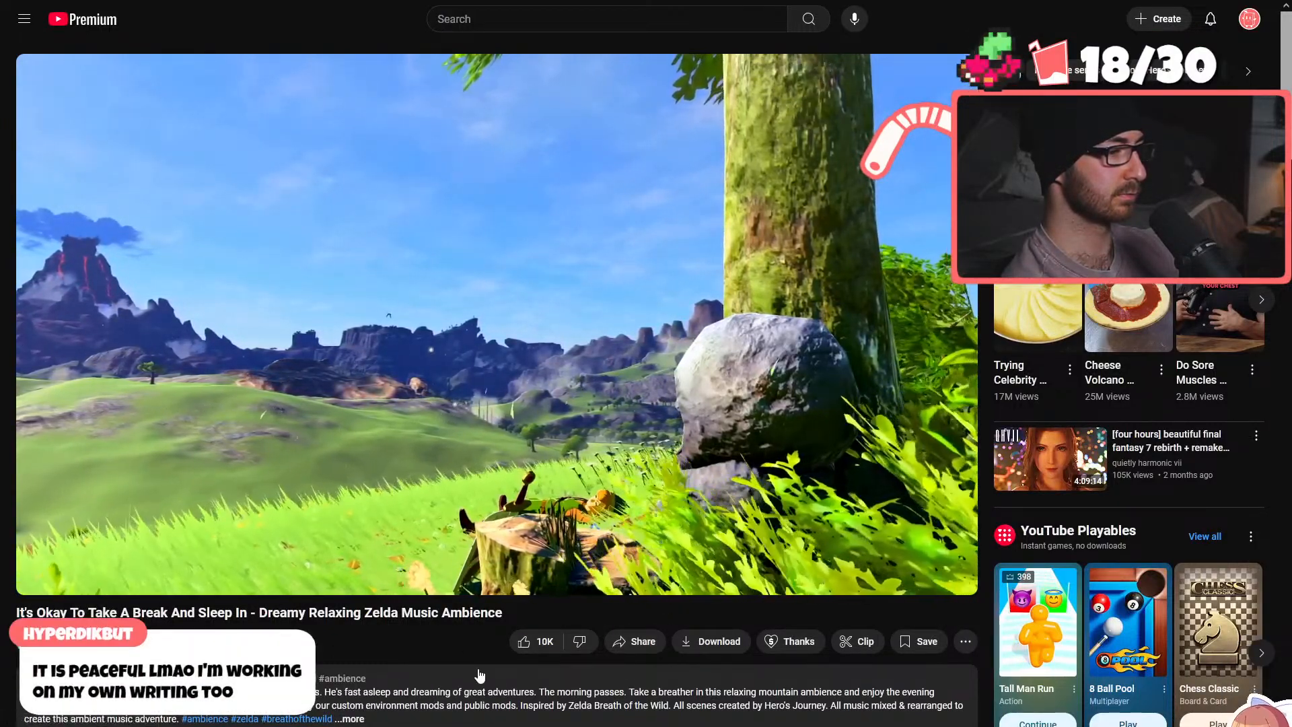
pyautogui.scroll(-2, 479, 674)
pyautogui.scroll(-8, 479, 674)
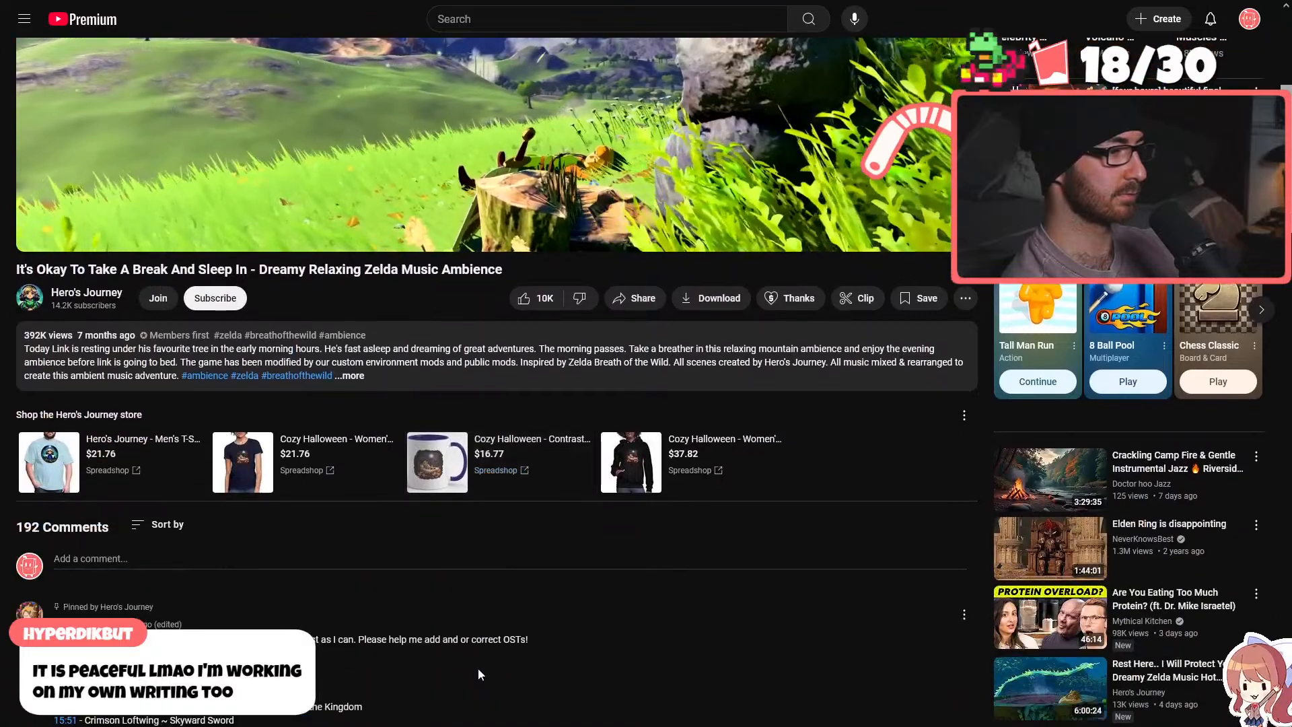
pyautogui.scroll(-3, 479, 674)
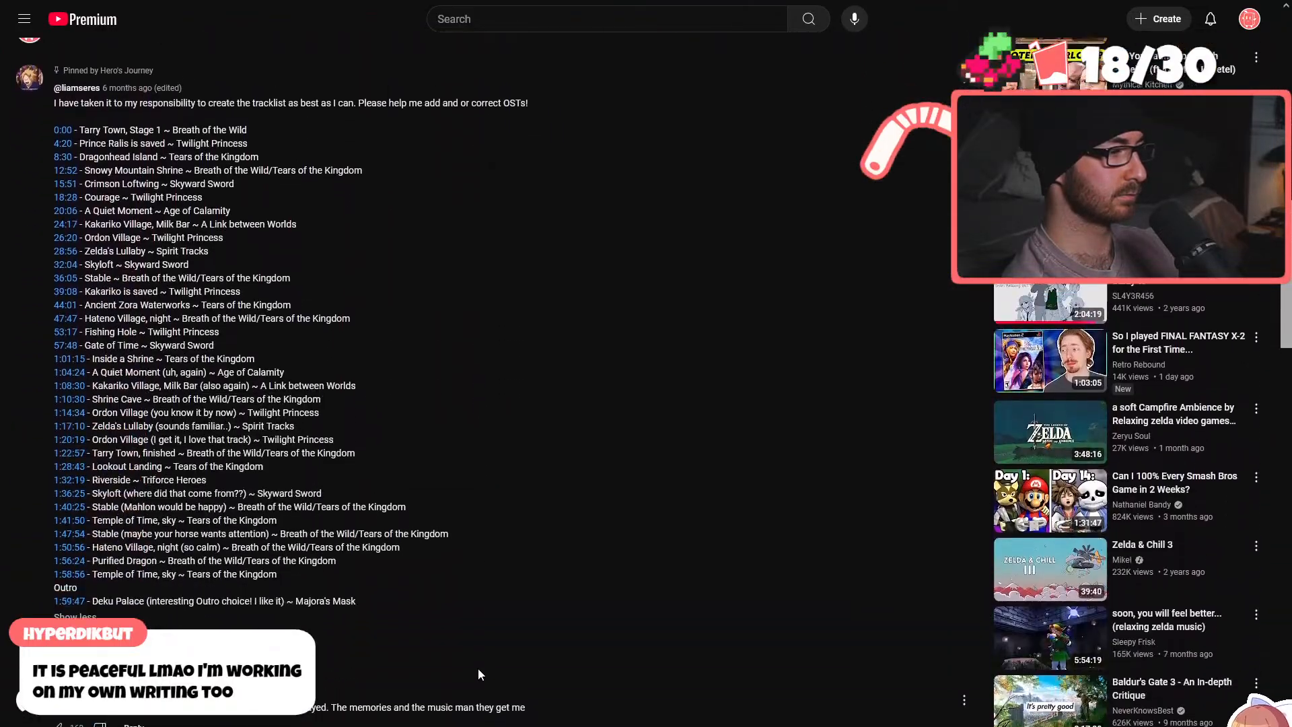
pyautogui.scroll(13, 479, 674)
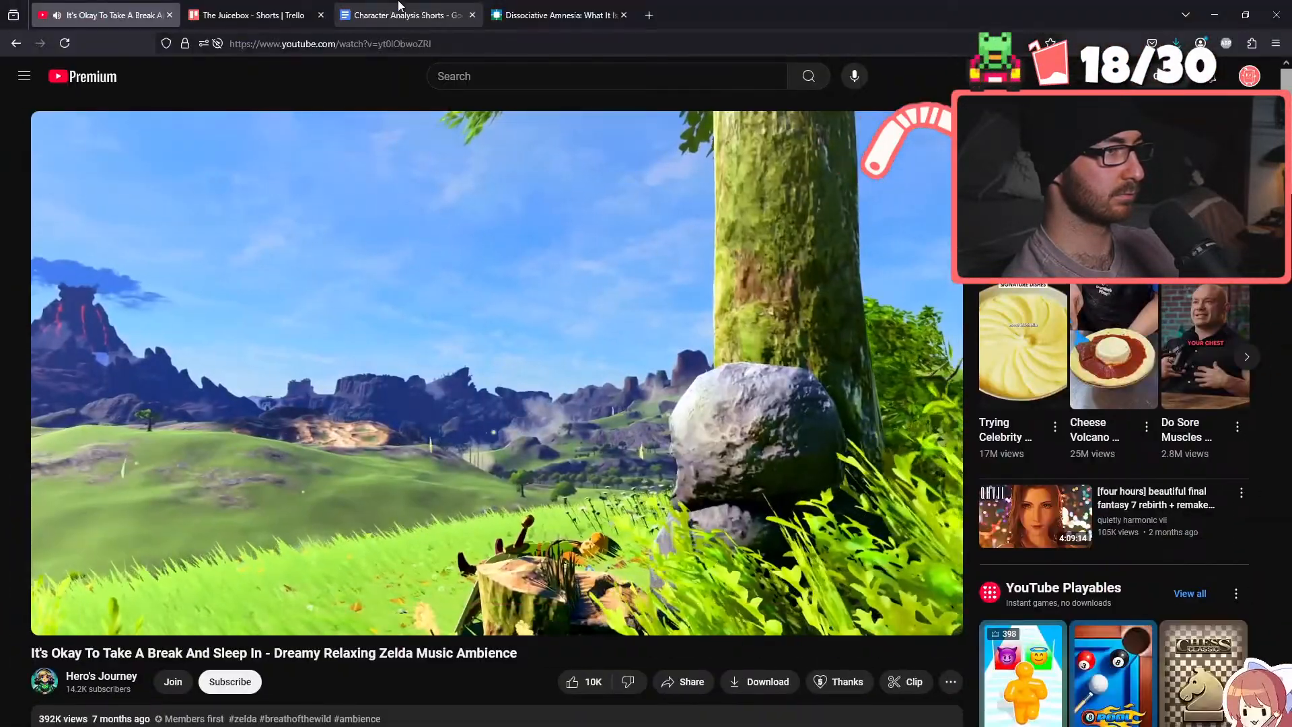
pyautogui.click(399, 5)
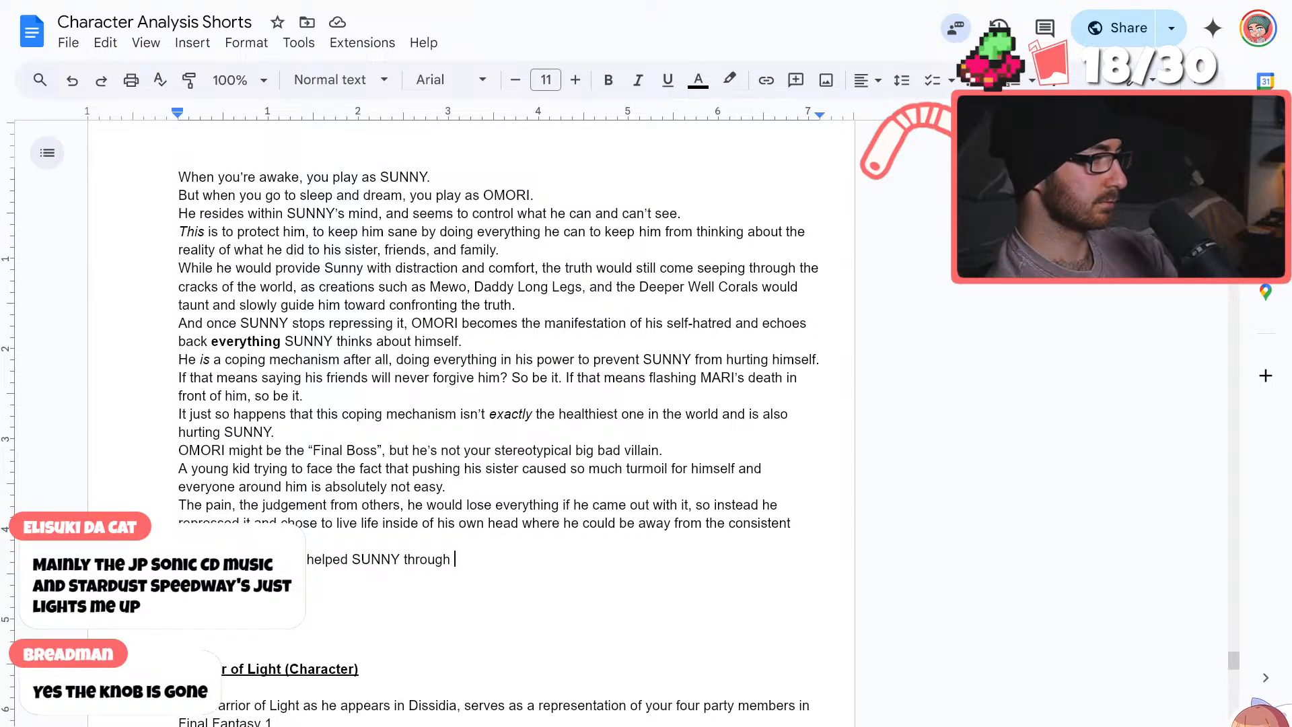
# Put "helped" in quotation marks in the last OMORI line and replace "through" with "for 4 years."
pyautogui.click(308, 560)
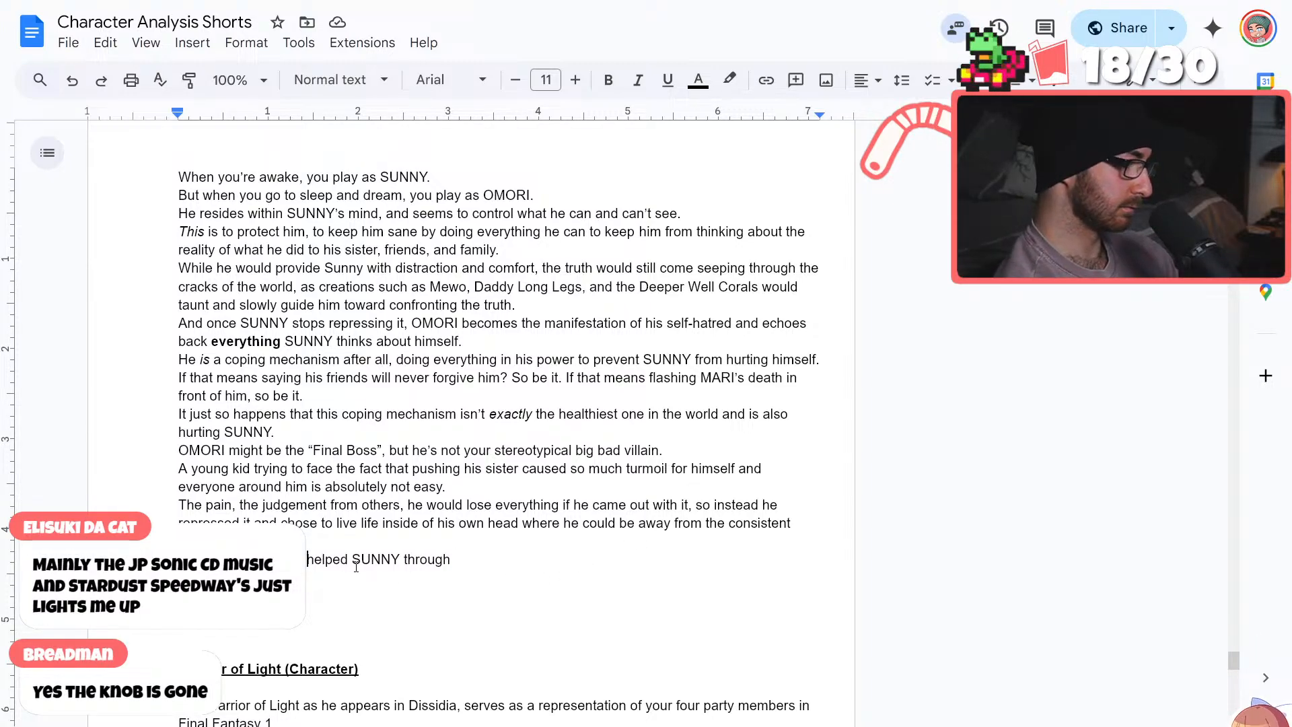
pyautogui.write('"')
pyautogui.click(355, 562)
pyautogui.write('"')
pyautogui.click(458, 557)
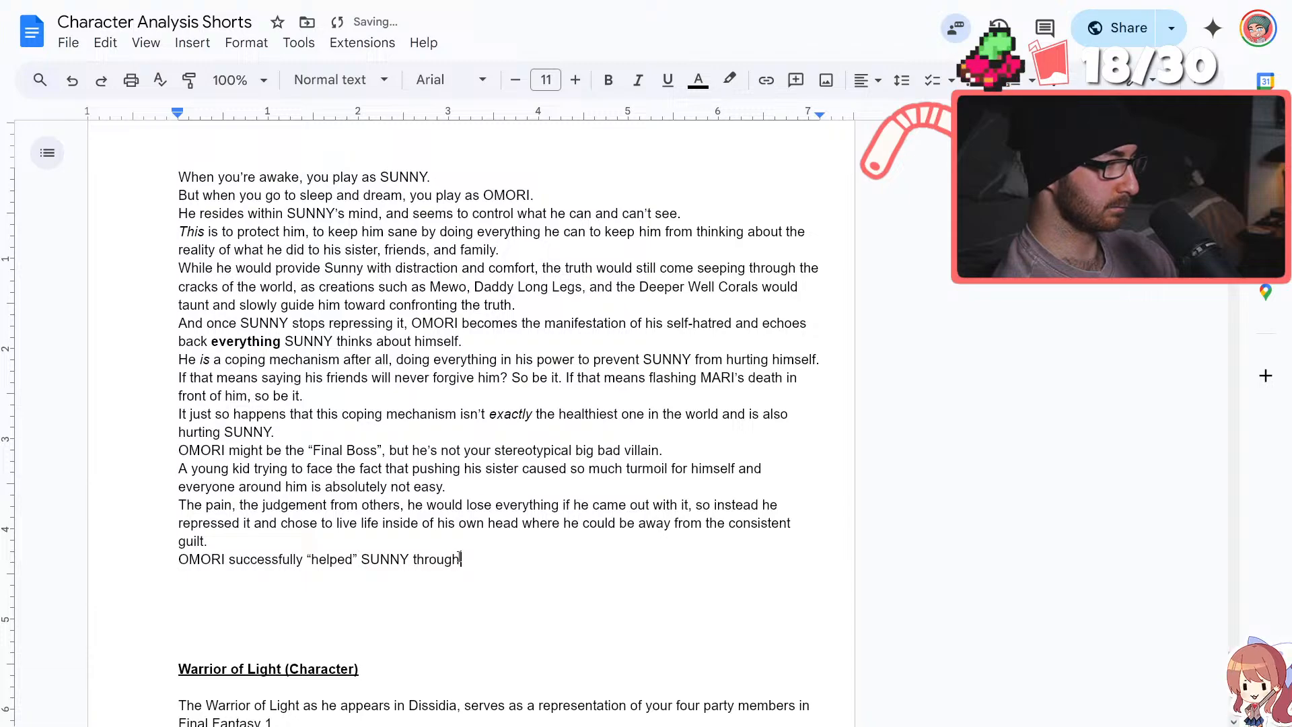
pyautogui.moveTo(459, 558); pyautogui.dragTo(415, 560)
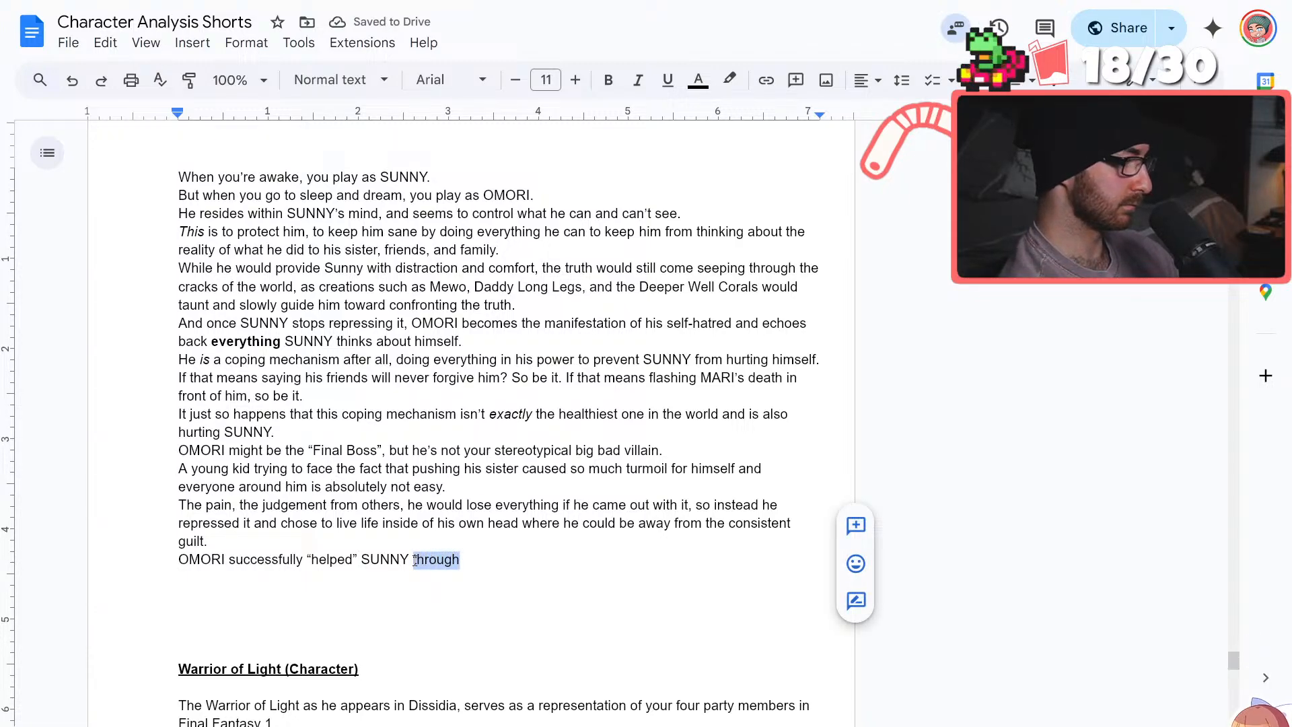
pyautogui.write('for 4 years.')
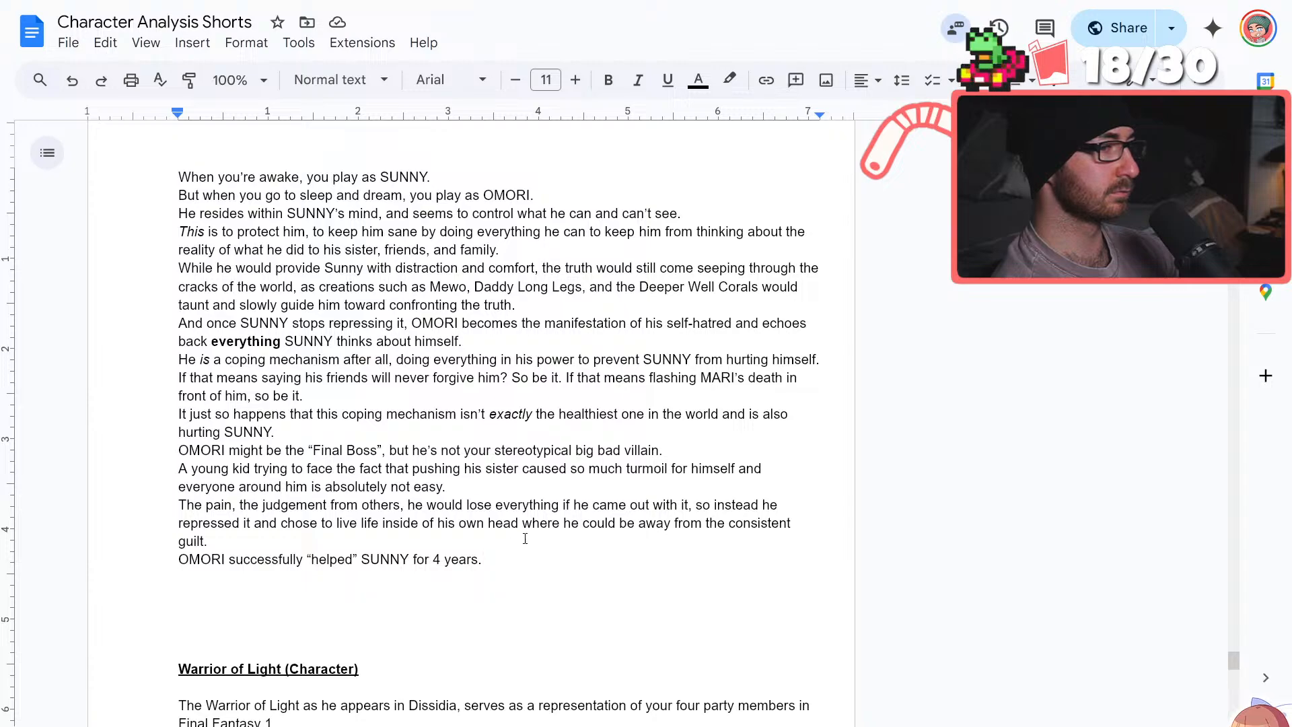
# Insert "ironically" before "also hurting SUNNY" in the coping mechanism sentence
pyautogui.click(765, 413)
pyautogui.write('ironic')
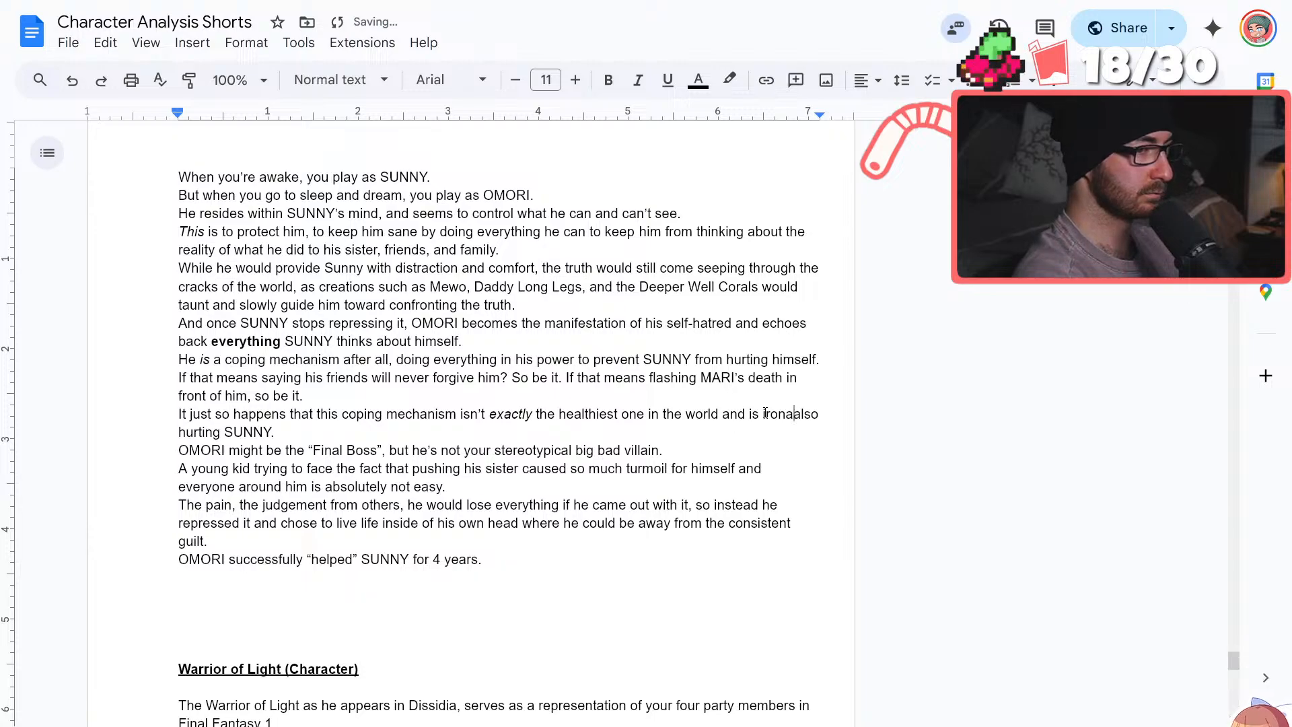
pyautogui.write('ally also')
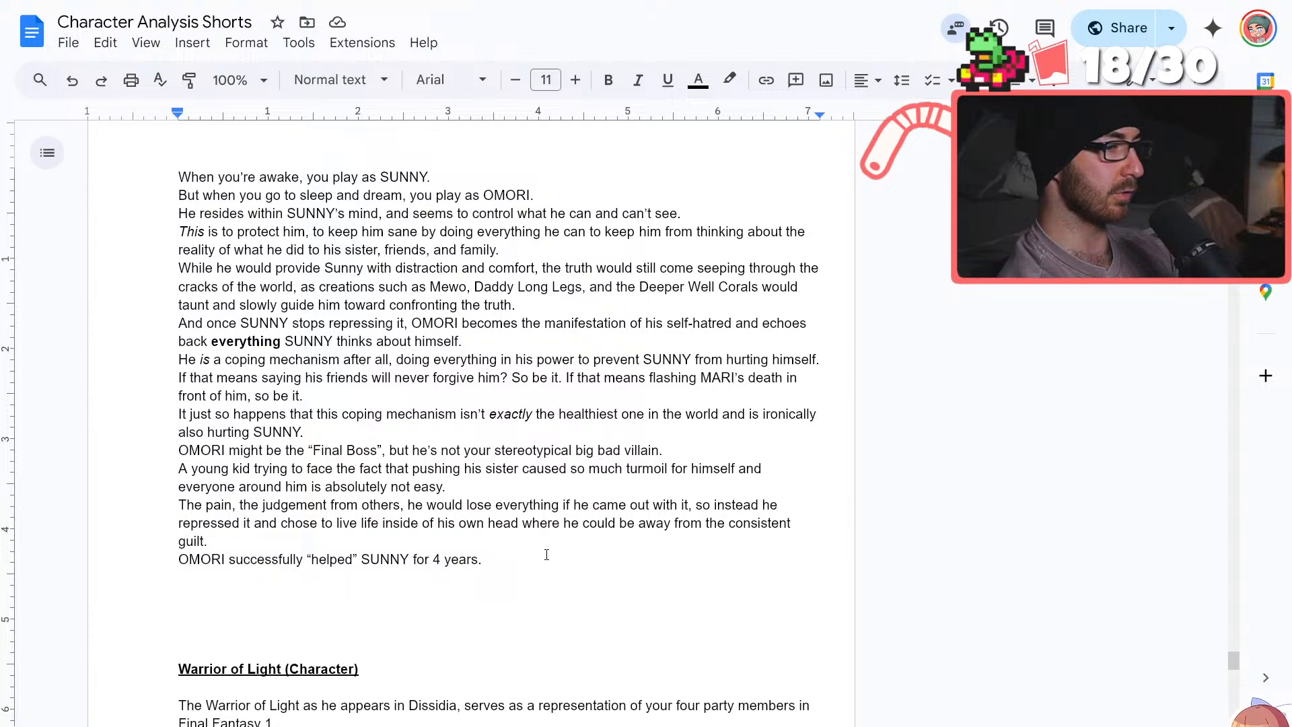
# Insert "him" after "taunt" in the sentence about Mewo, Daddy Long Legs, and the Deeper Well Corals
pyautogui.scroll(5, 546, 554)
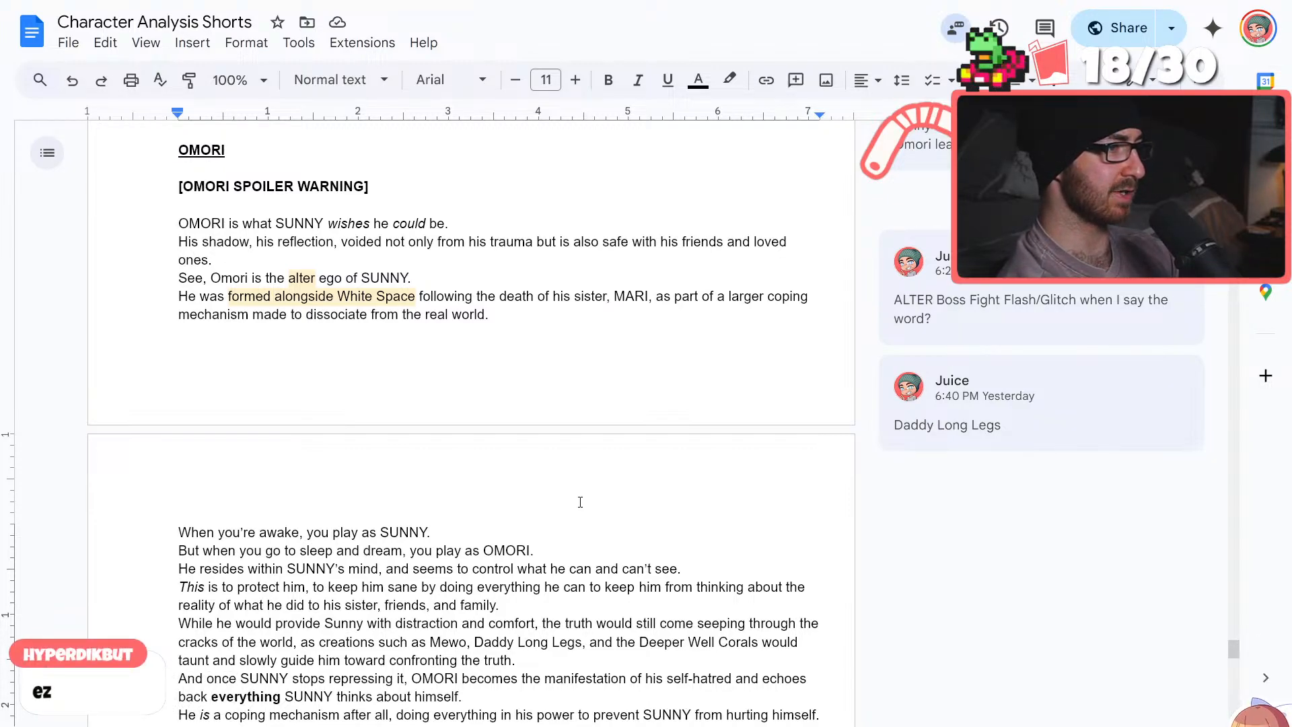
pyautogui.scroll(-3, 580, 502)
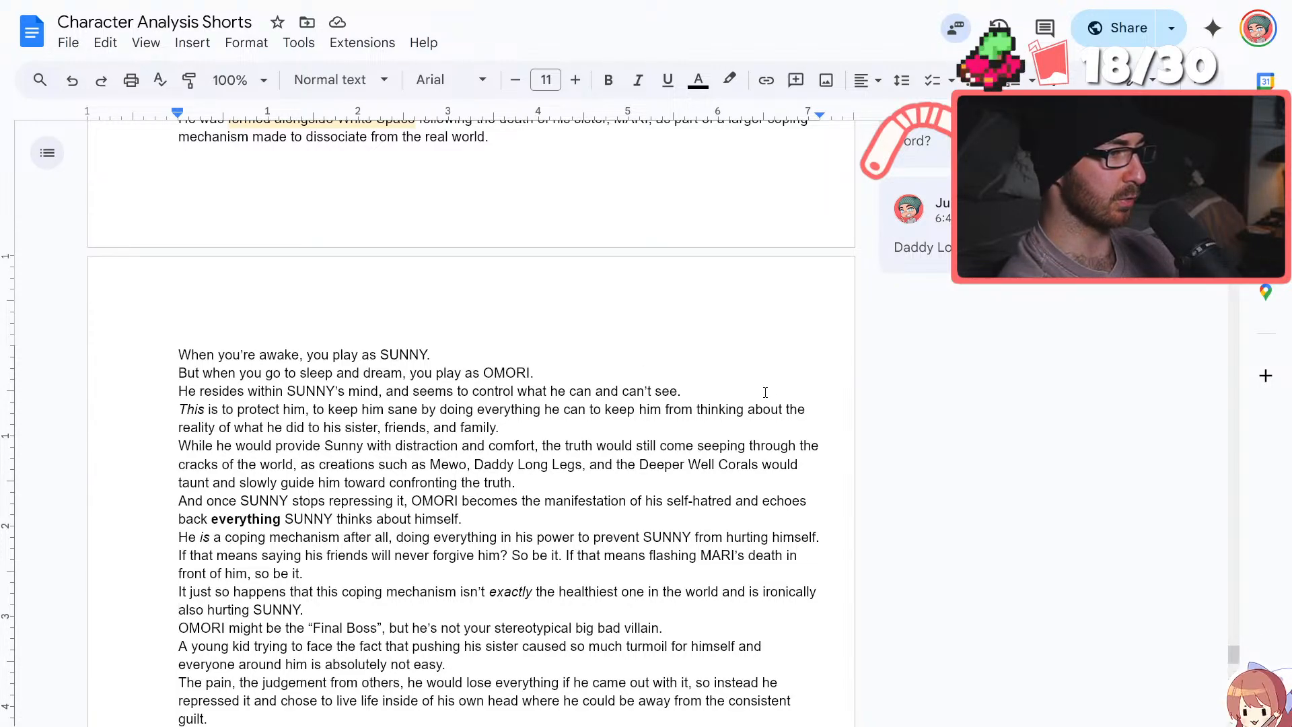
pyautogui.click(211, 482)
pyautogui.write('him, to')
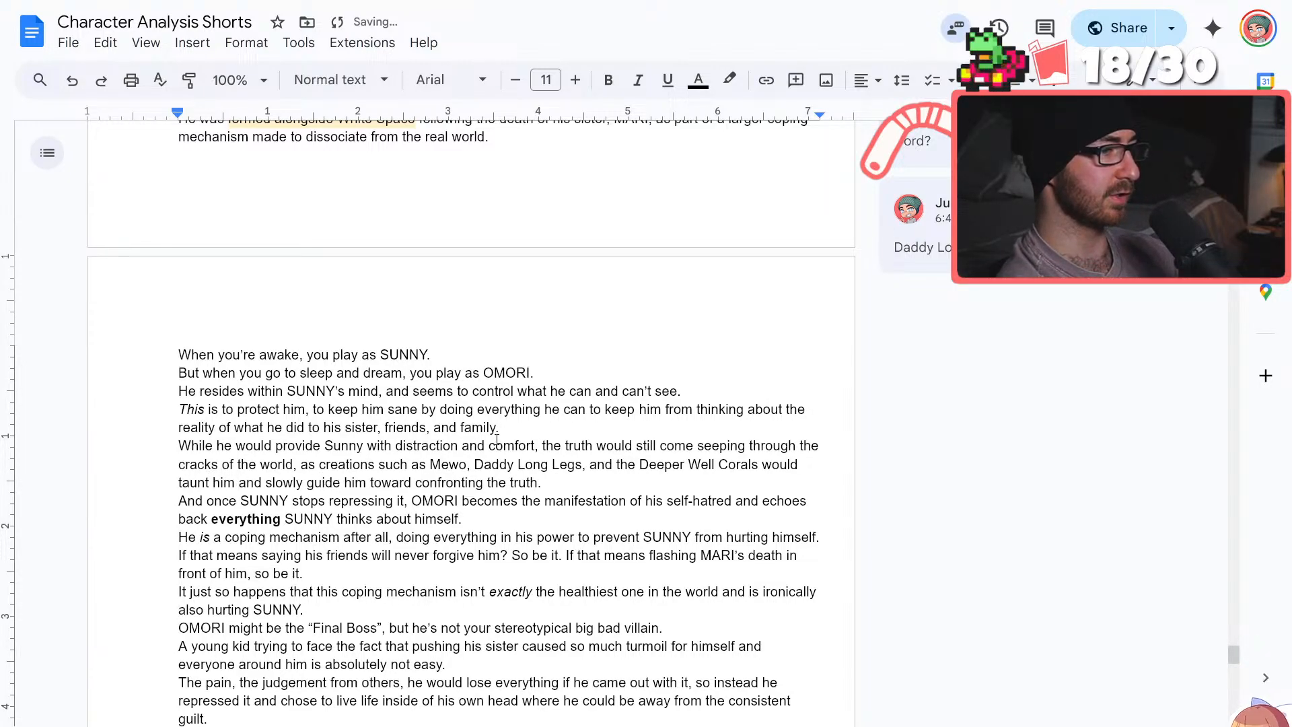
# Insert "and the idea that" before "he would lose everything" in the "The pain" sentence
pyautogui.scroll(-2, 496, 438)
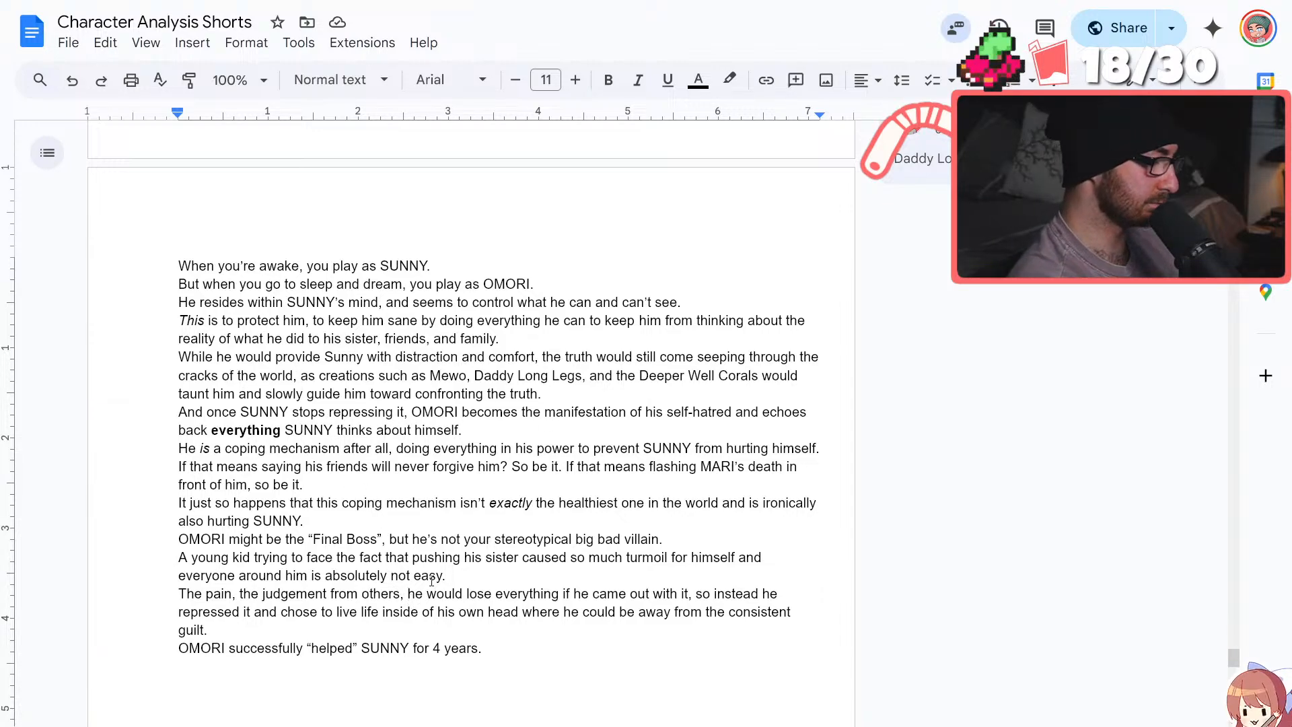
pyautogui.click(408, 594)
pyautogui.write('and the idea that')
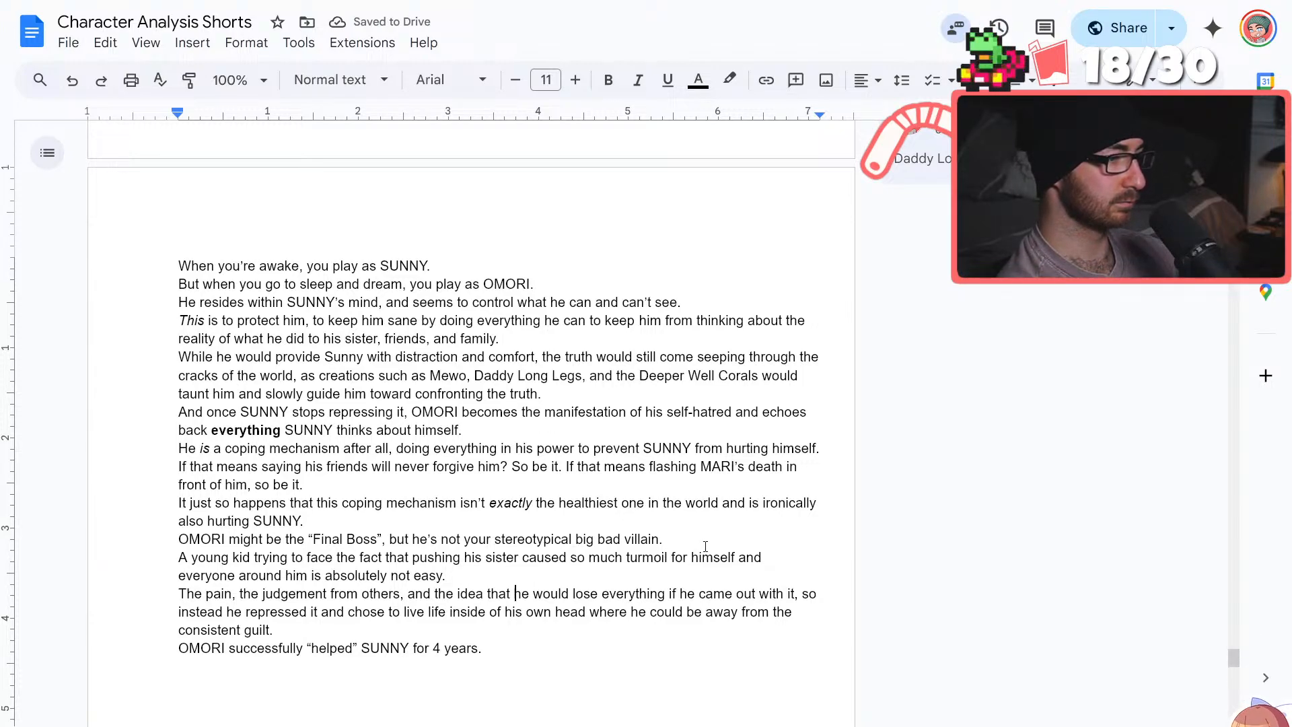
# Replace the comma after "came out with it" with "was too much to bear," in the "The pain" sentence
pyautogui.click(805, 595)
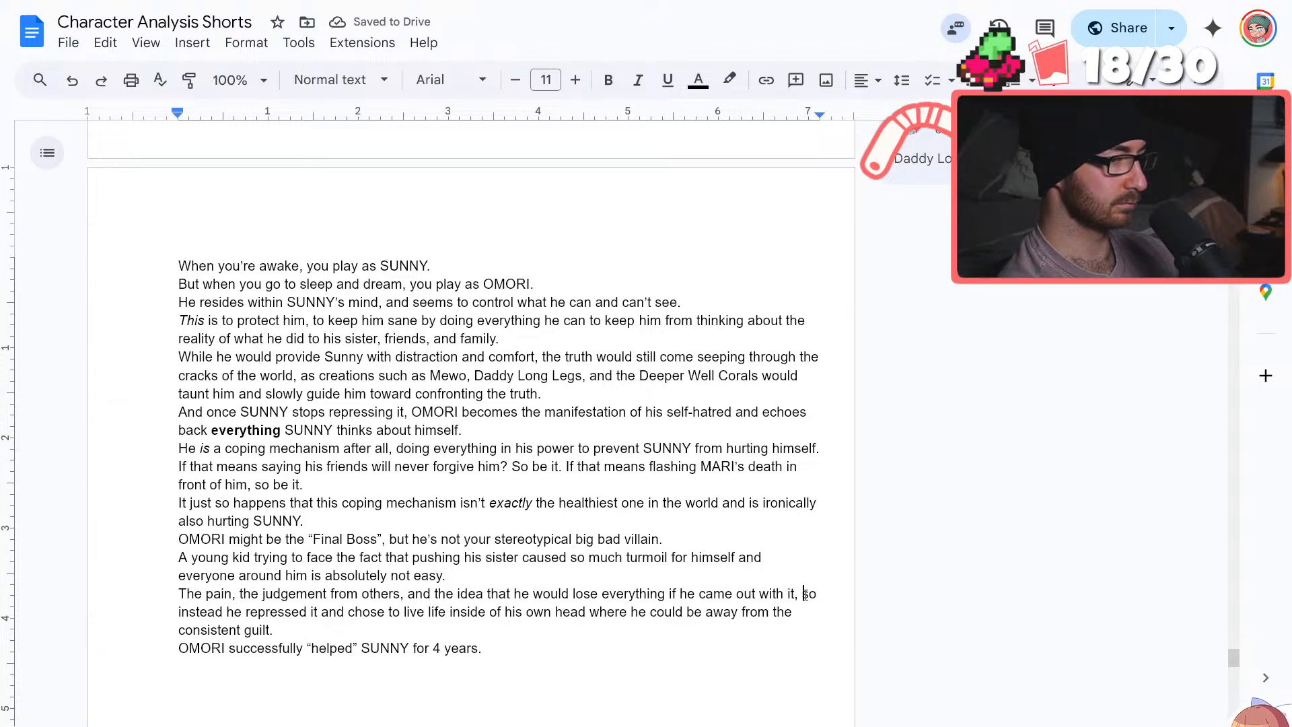
pyautogui.press('BackSpace')
pyautogui.press('BackSpace')
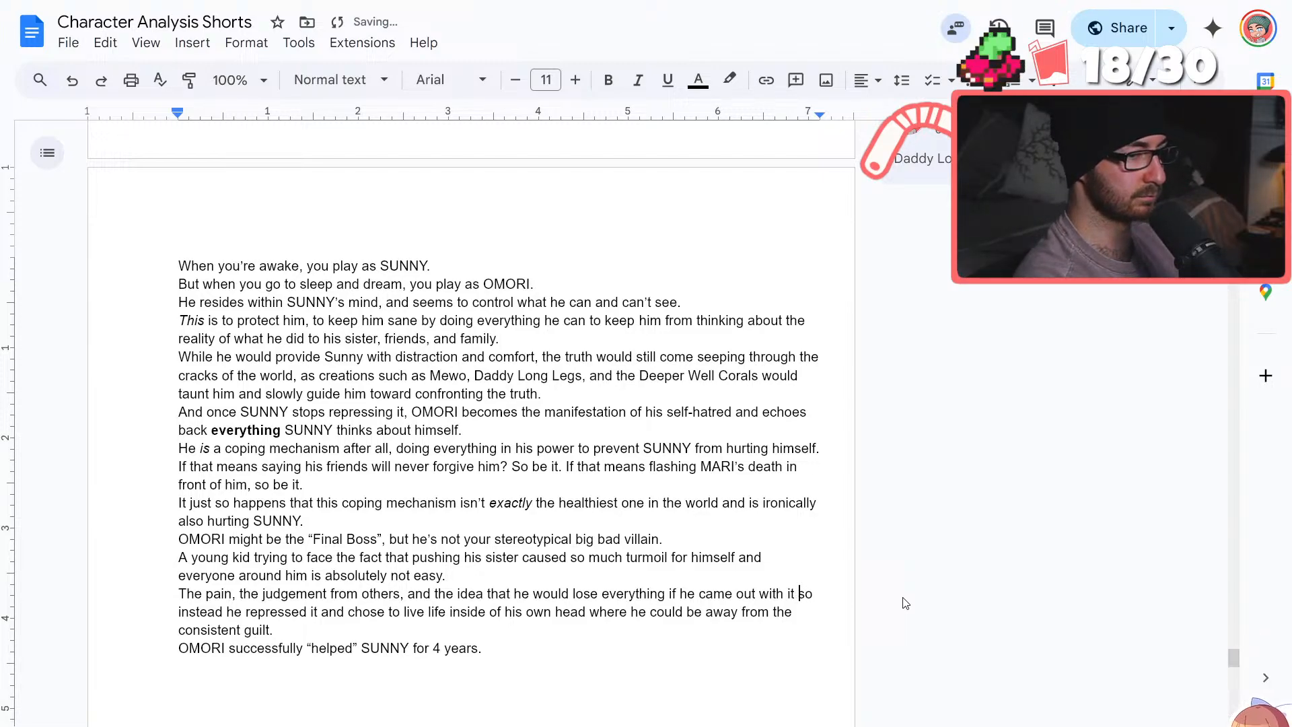
pyautogui.write('was too much to ')
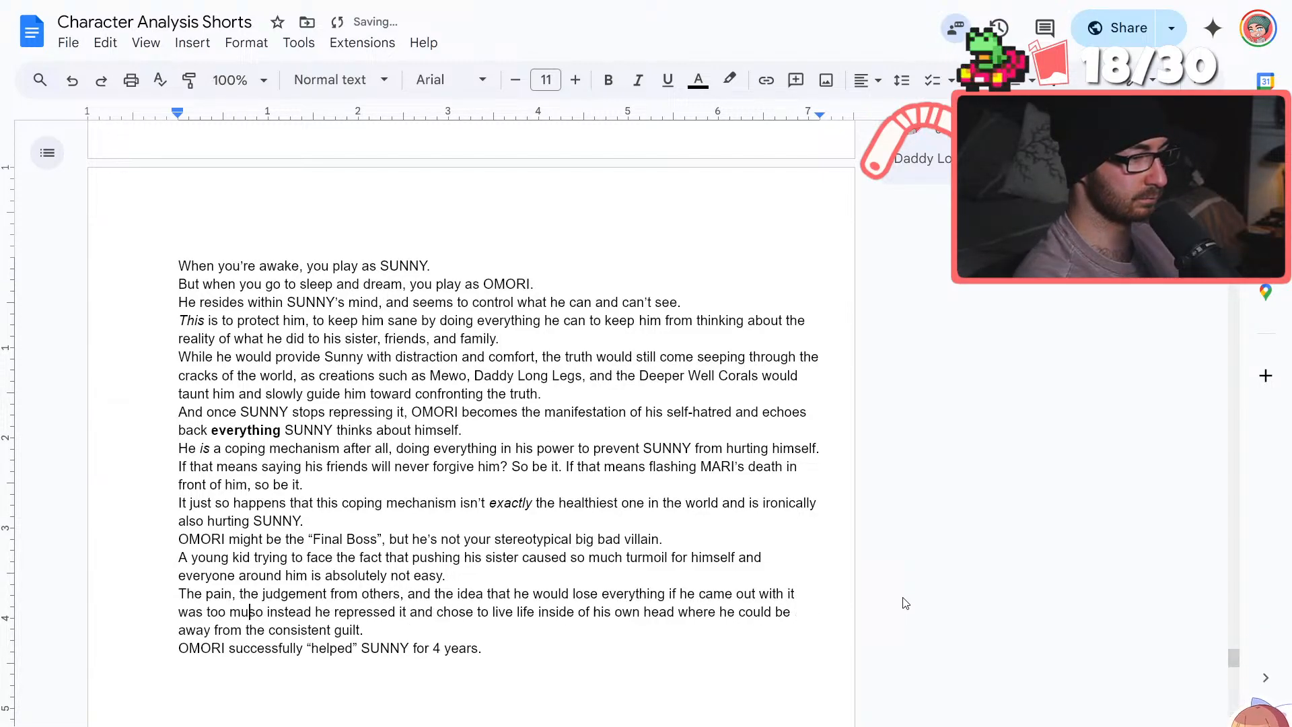
pyautogui.write('bare')
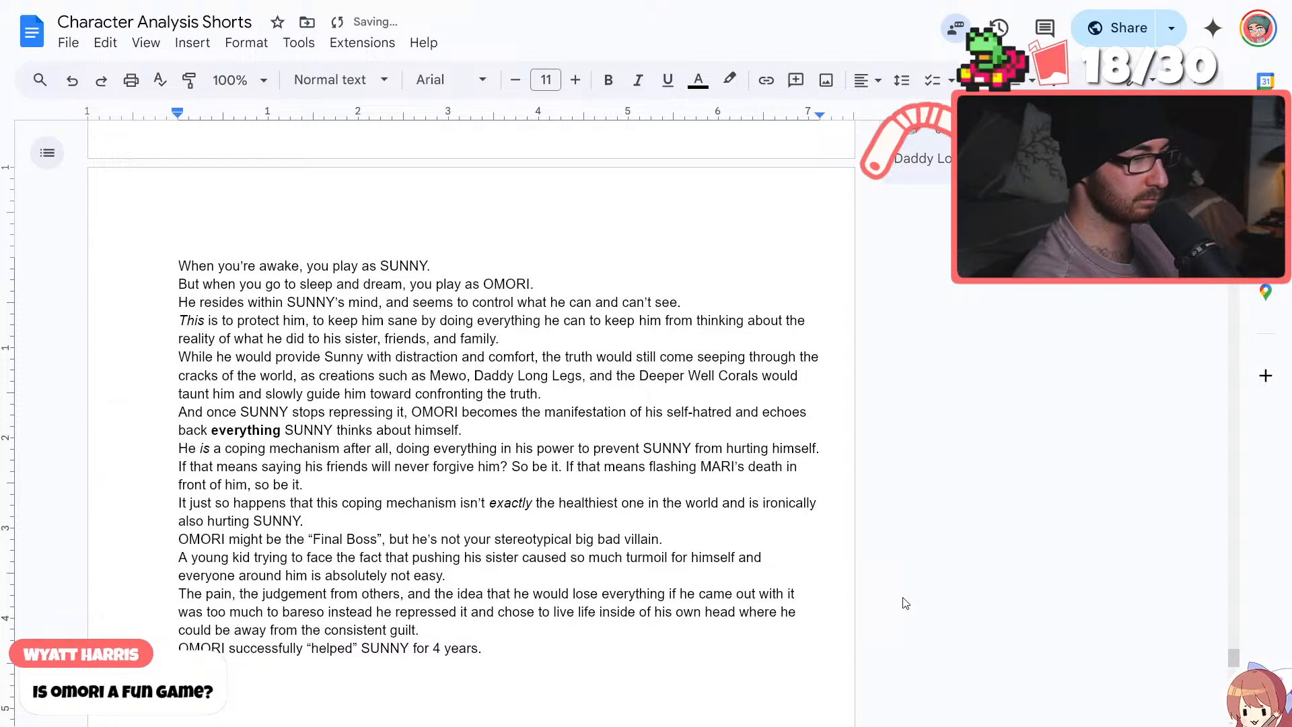
pyautogui.write(',')
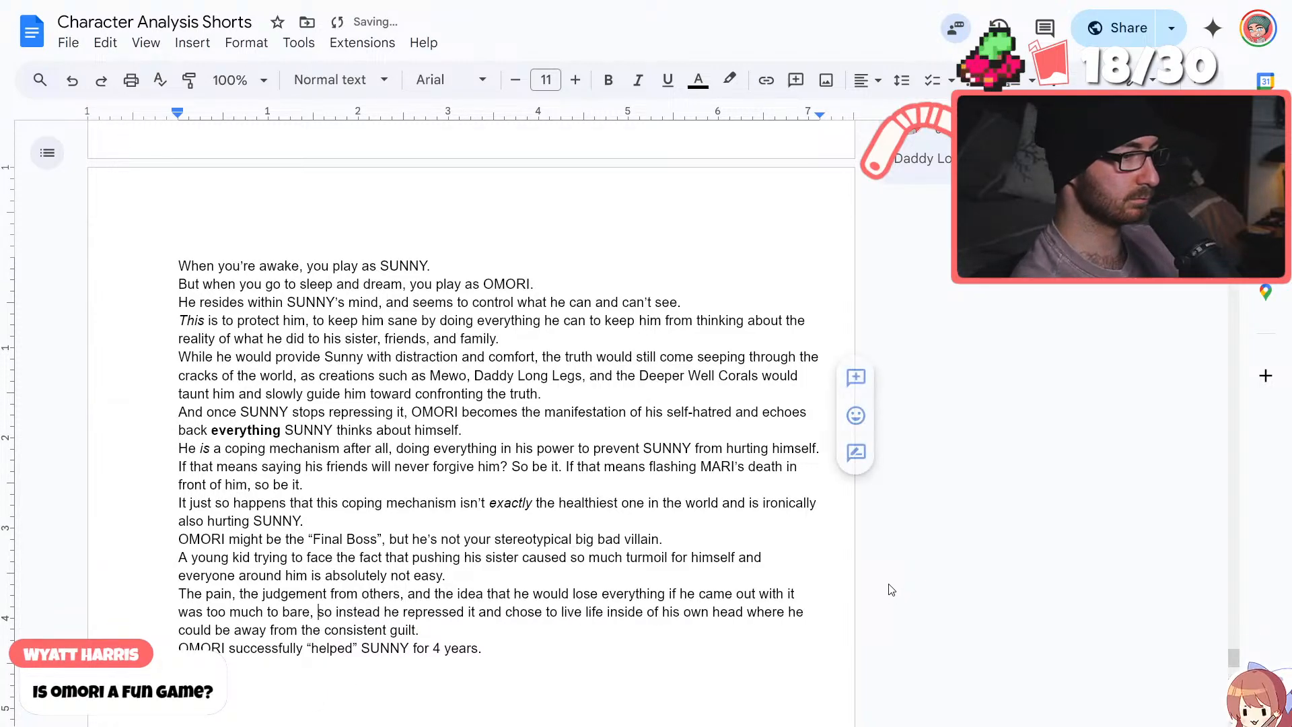
pyautogui.click(296, 611)
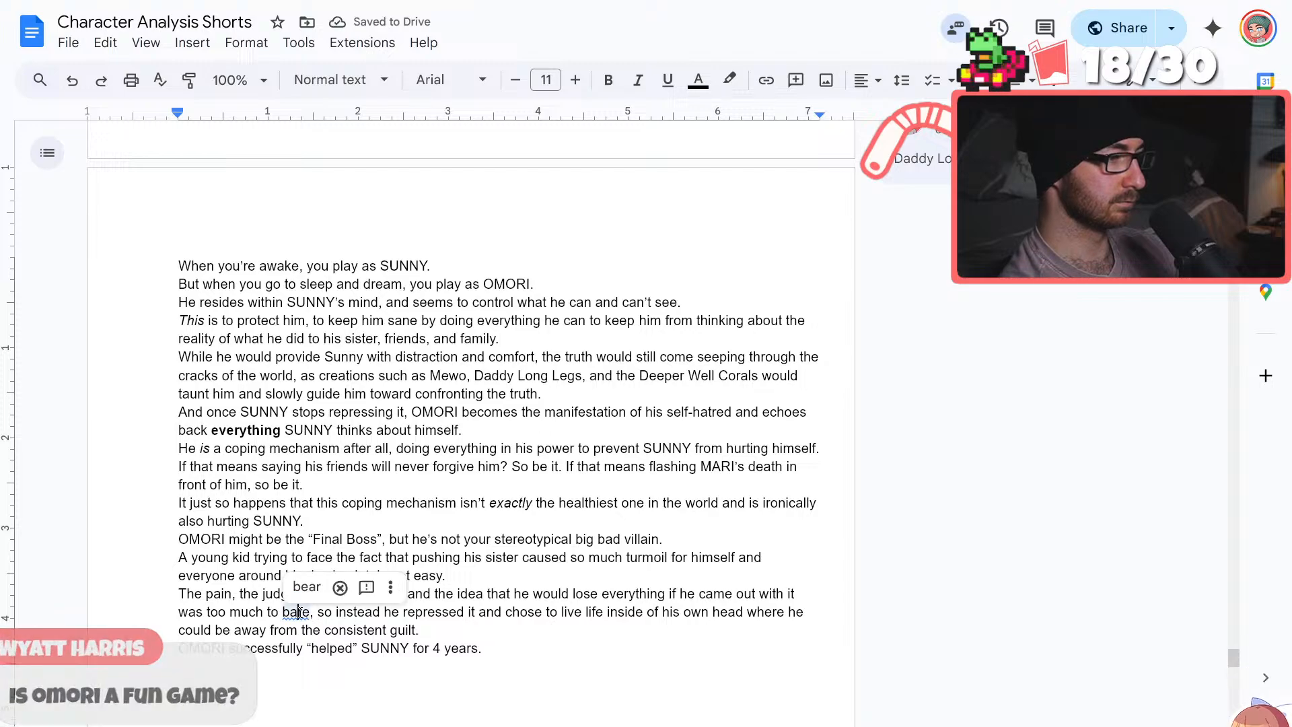
pyautogui.click(307, 587)
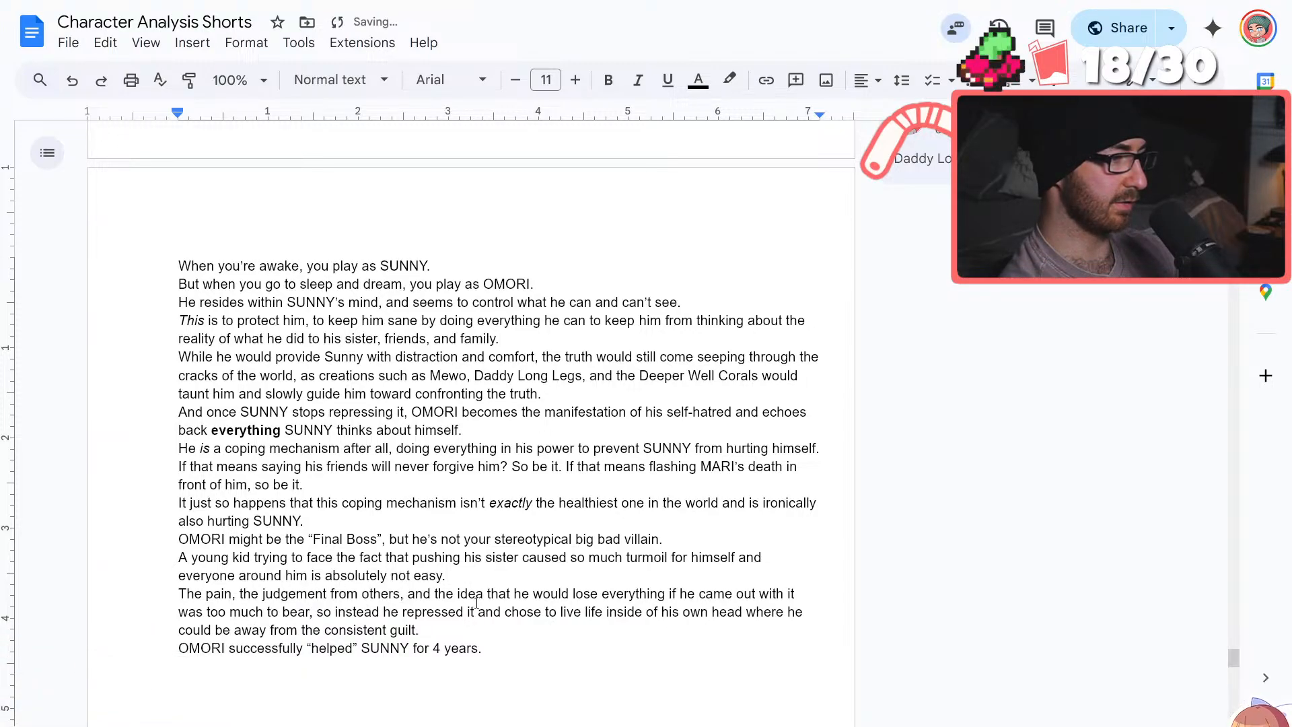
# Look over the ending of the Warrior of Light character script and the design notes below the OMORI script
pyautogui.click(490, 628)
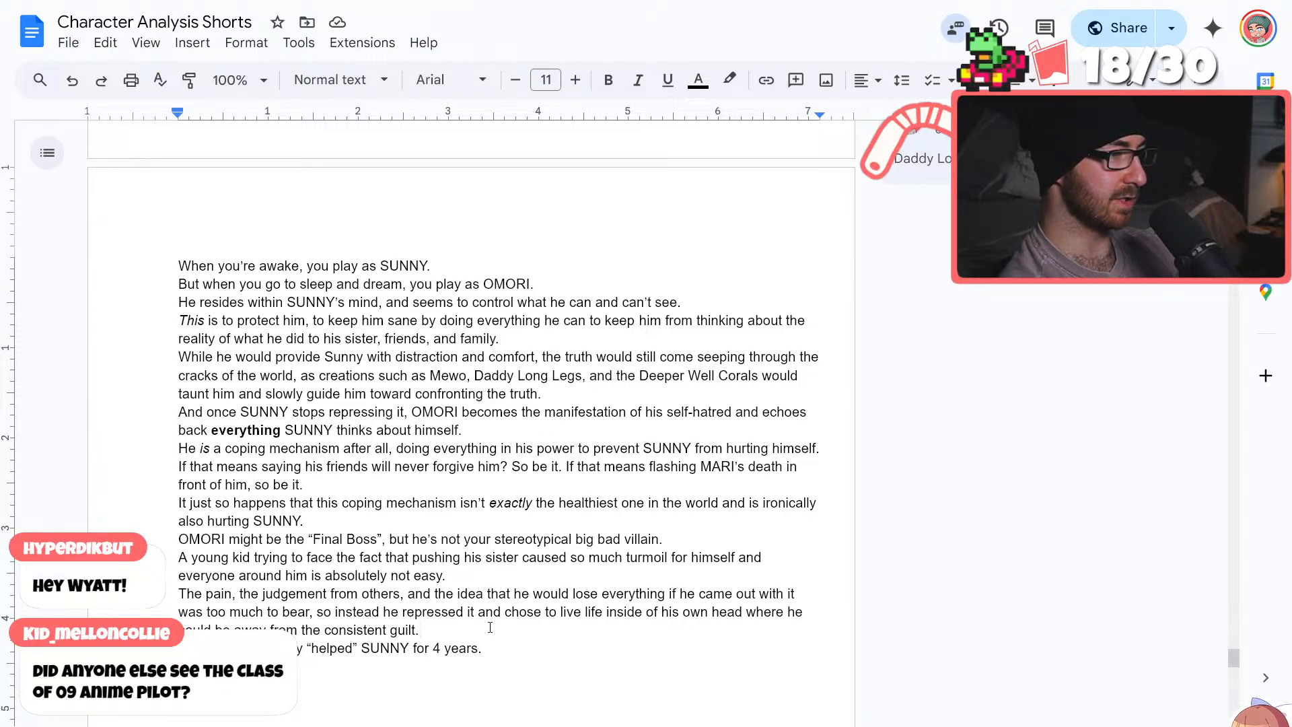
pyautogui.scroll(-15, 490, 625)
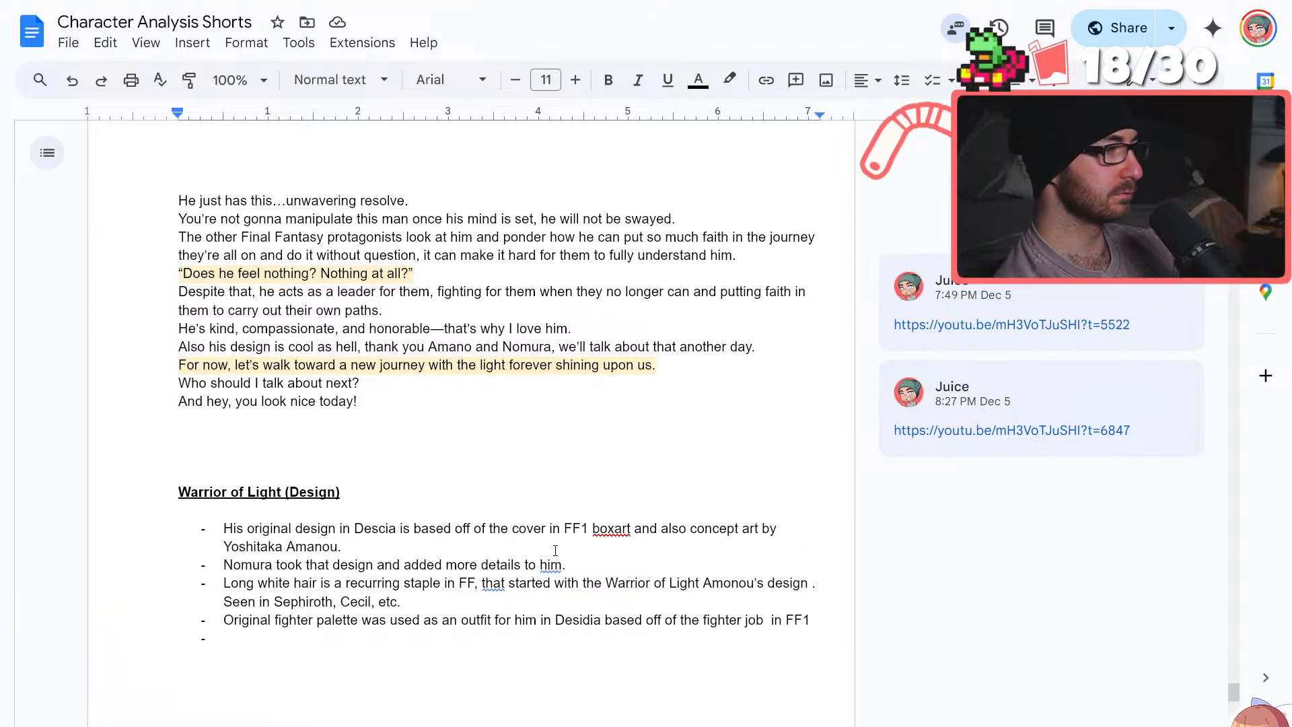
pyautogui.scroll(-1, 555, 551)
pyautogui.scroll(1, 550, 550)
pyautogui.scroll(1, 550, 549)
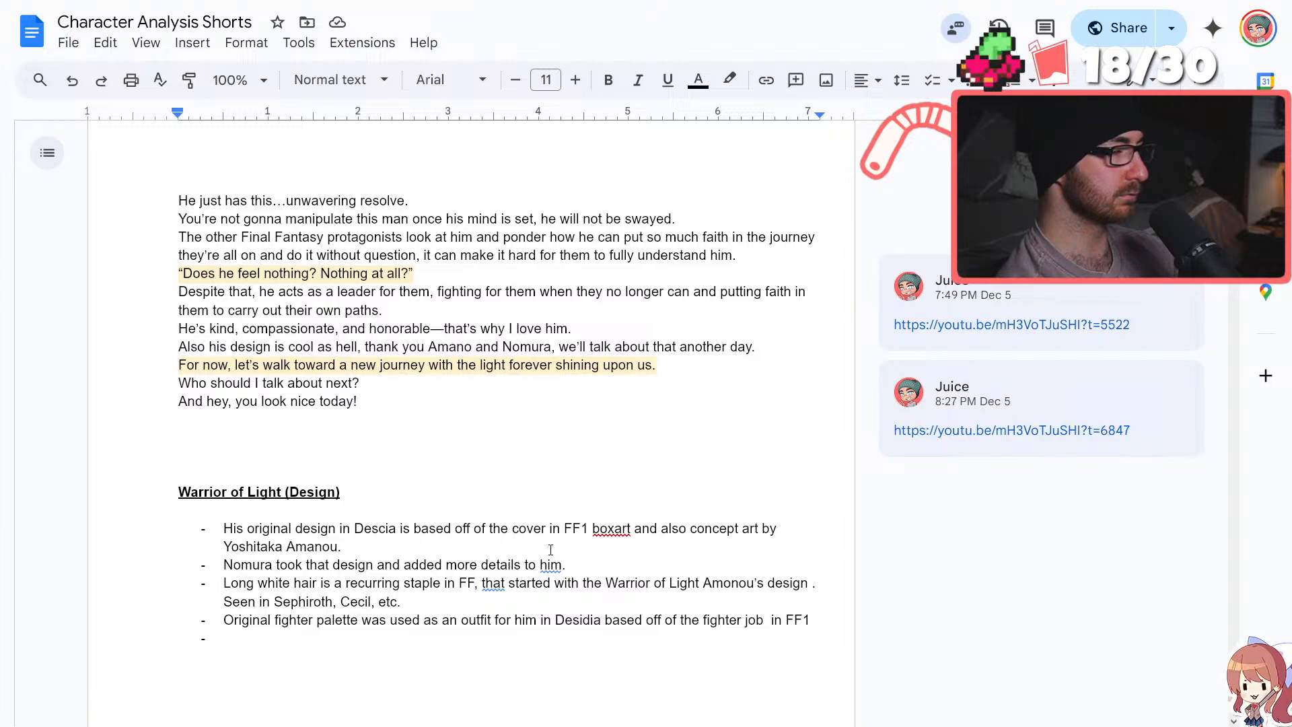
pyautogui.scroll(2, 551, 549)
pyautogui.scroll(-2, 555, 546)
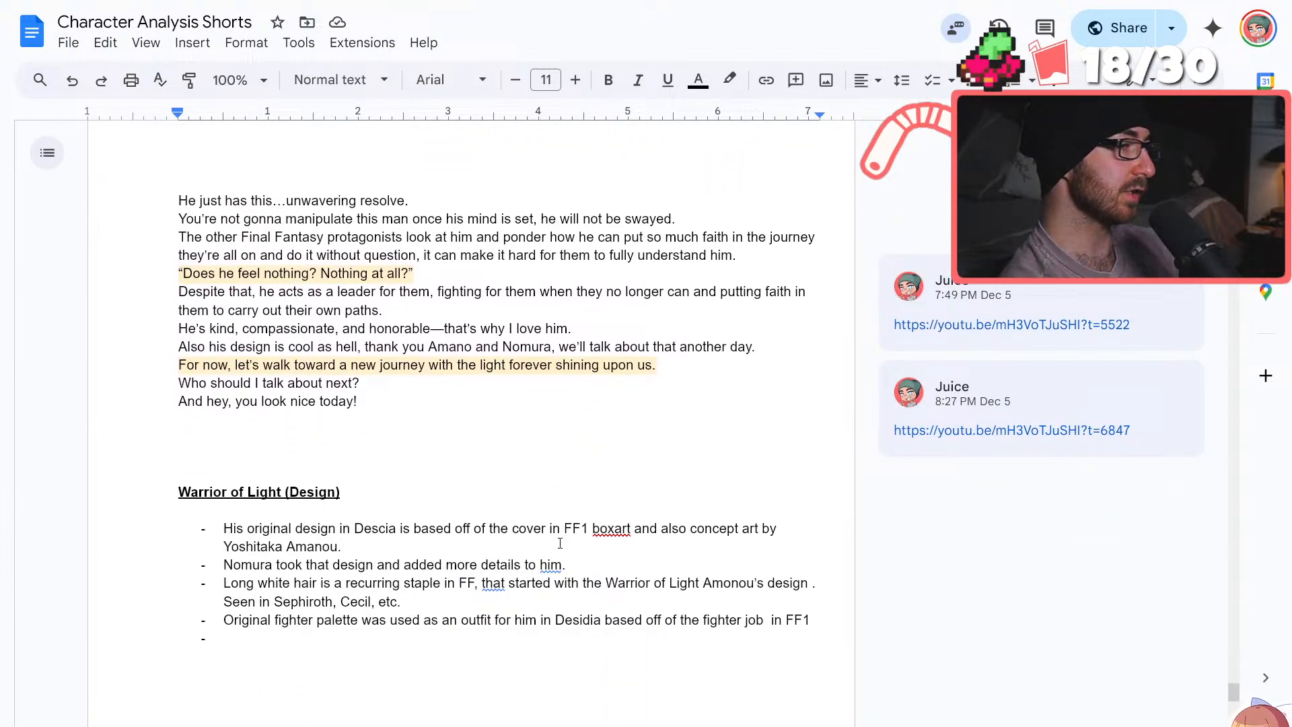
pyautogui.scroll(3, 560, 543)
pyautogui.scroll(20, 559, 542)
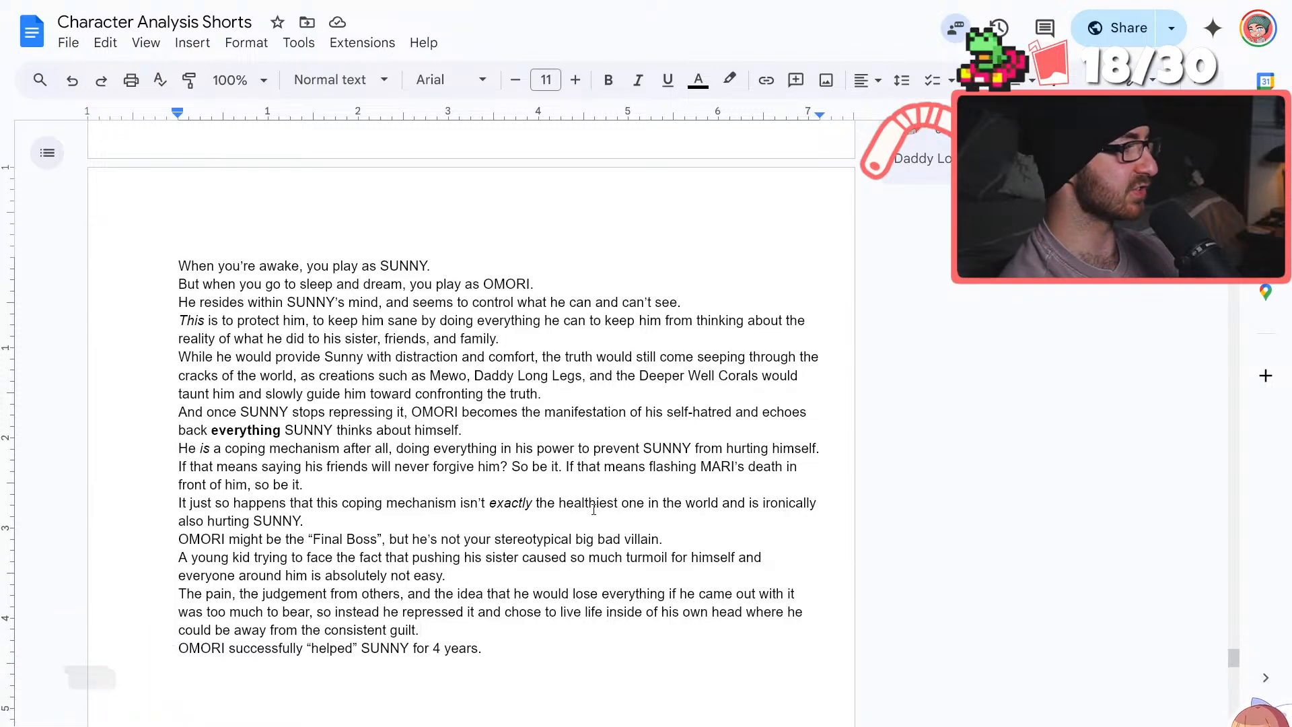
# Insert "just" before "pushing his sister" in the "A young kid" sentence
pyautogui.scroll(-2, 608, 400)
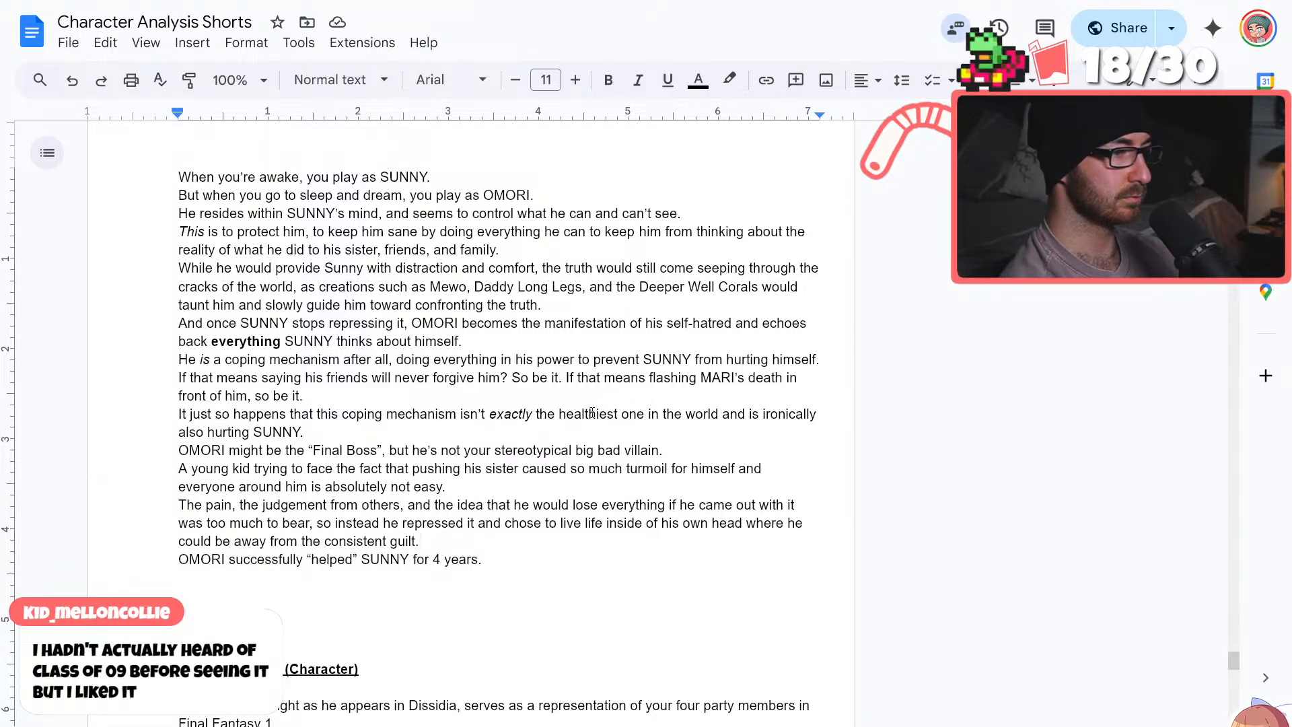
pyautogui.click(414, 469)
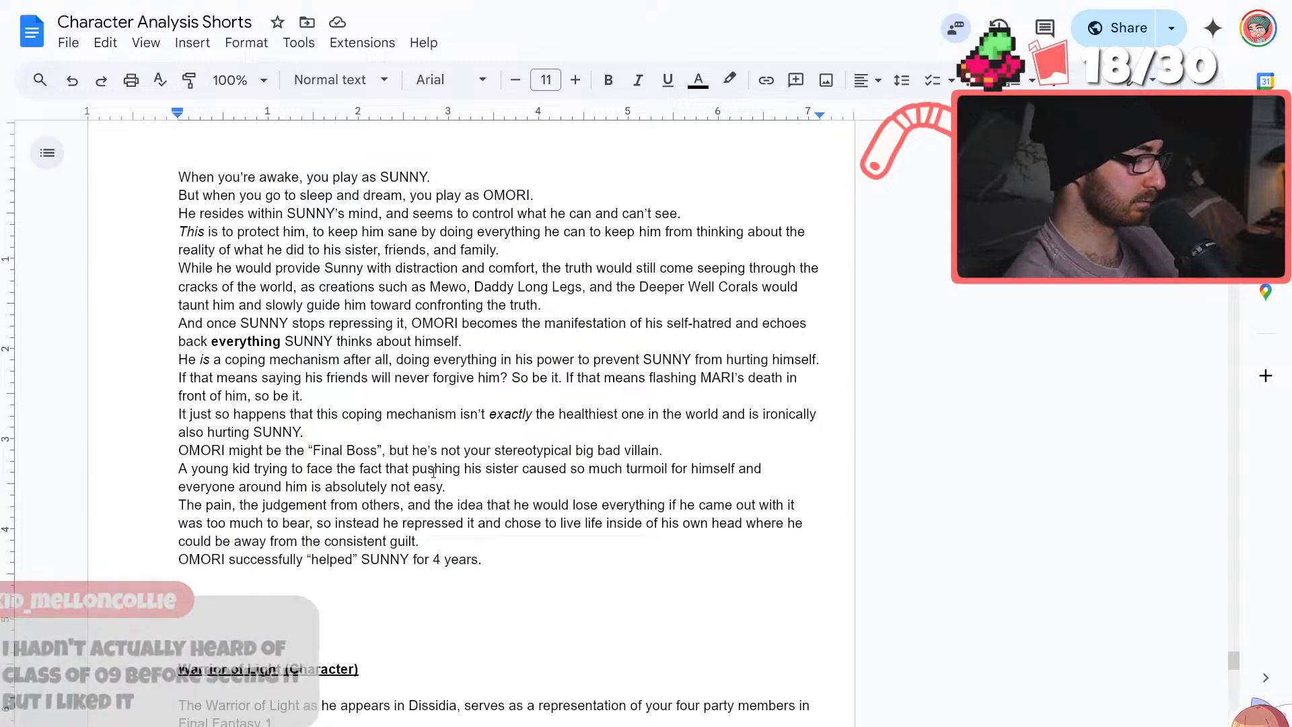
pyautogui.write('just')
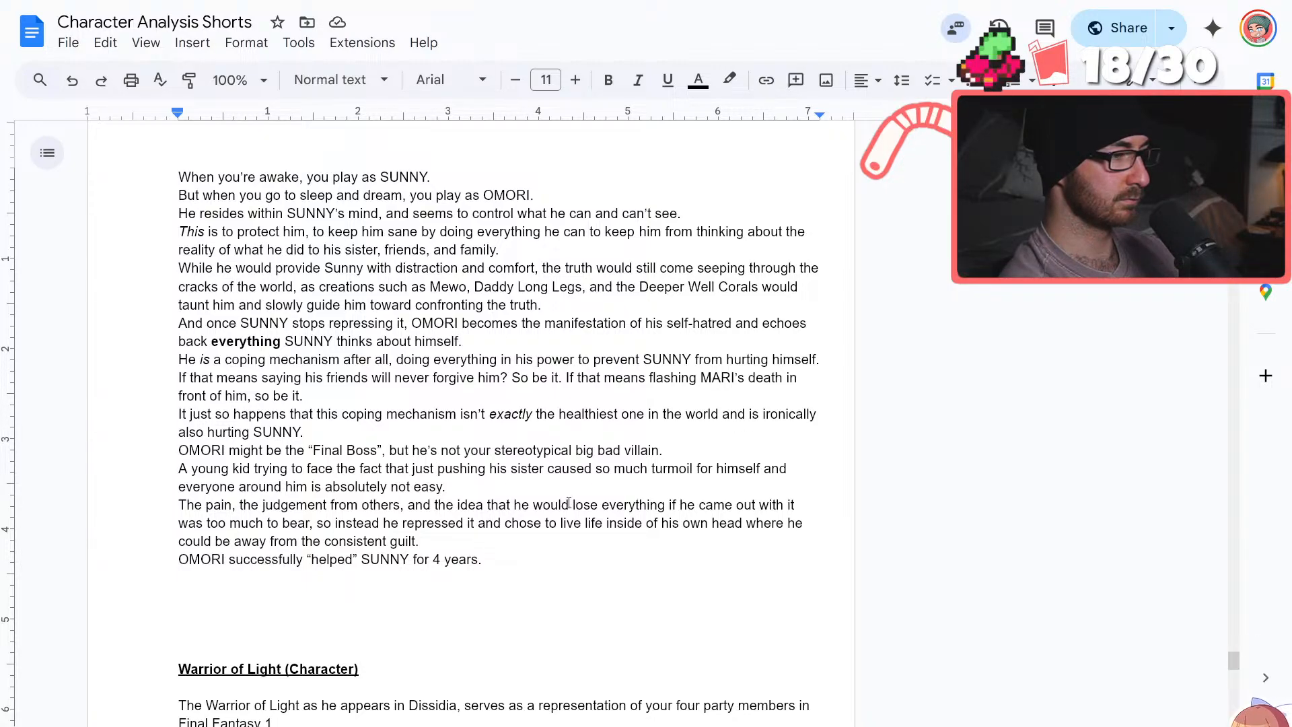
pyautogui.click(259, 540)
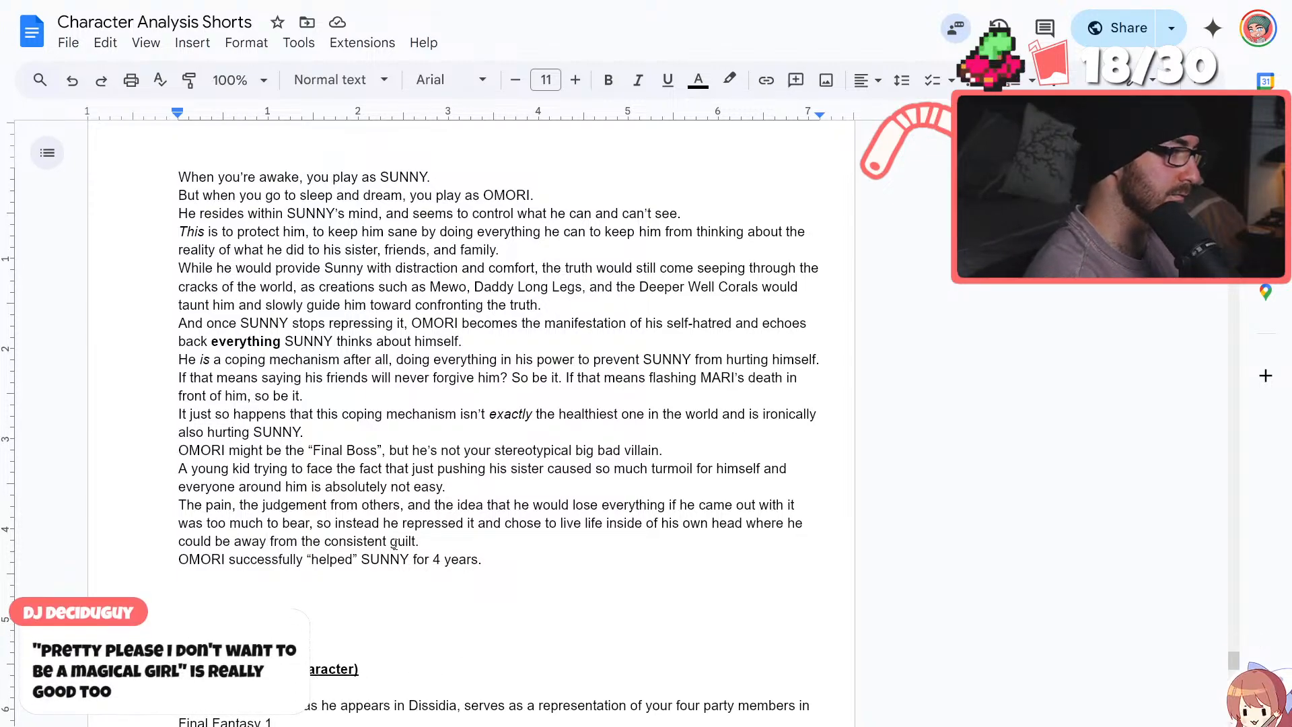
# Replace "be away" with "escape" before "from the consistent guilt" in the "The pain" sentence
pyautogui.press('BackSpace')
pyautogui.press('Delete')
pyautogui.press('BackSpace')
pyautogui.press('BackSpace')
pyautogui.press('BackSpace')
pyautogui.press('BackSpace')
pyautogui.press('BackSpace')
pyautogui.write('escape')
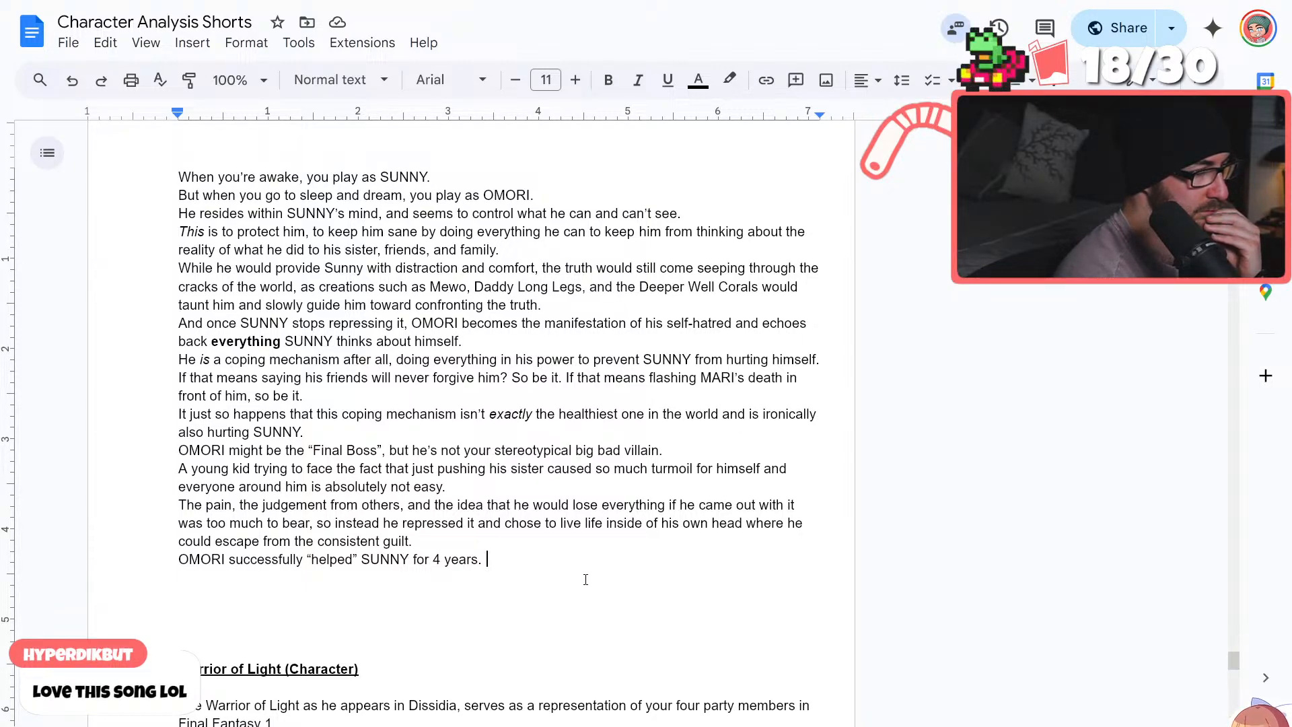
# Replace the period after "4 years" with a comma in the "OMORI successfully" sentence
pyautogui.press('BackSpace')
pyautogui.write(', but with')
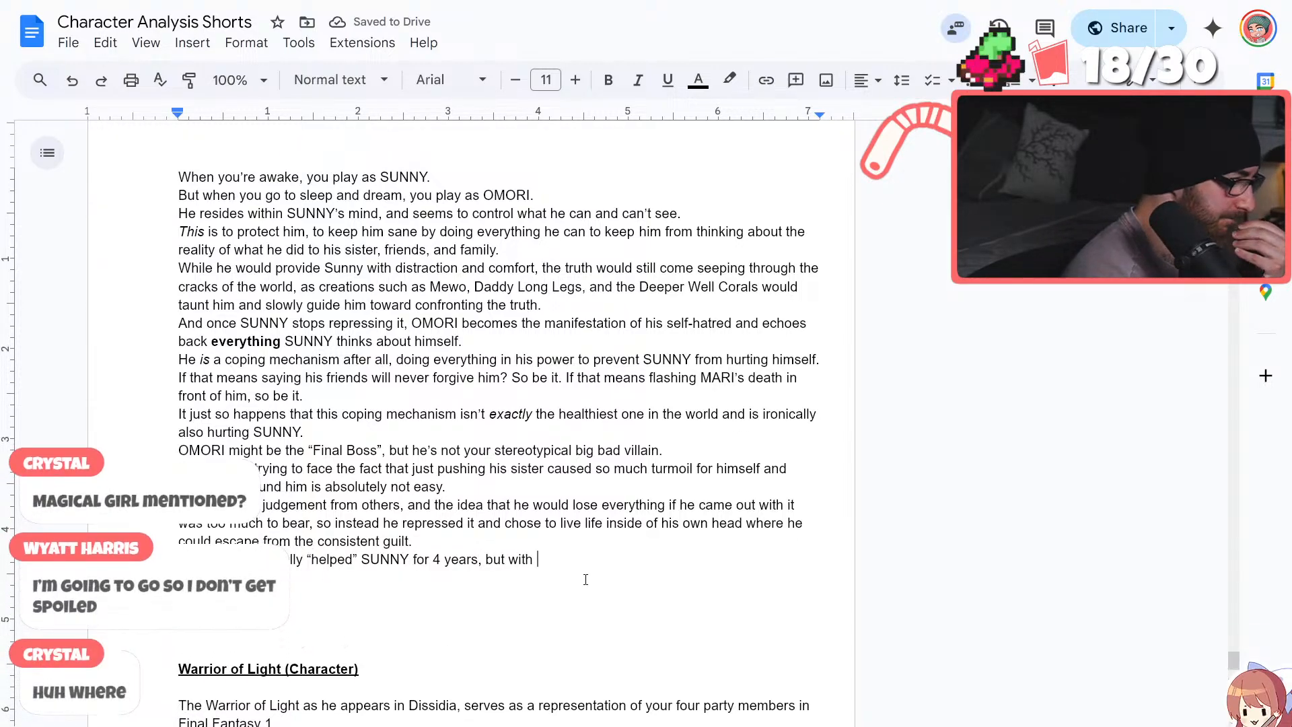
pyautogui.press('BackSpace')
pyautogui.press('BackSpace')
pyautogui.press('BackSpace')
pyautogui.press('BackSpace')
pyautogui.press('BackSpace')
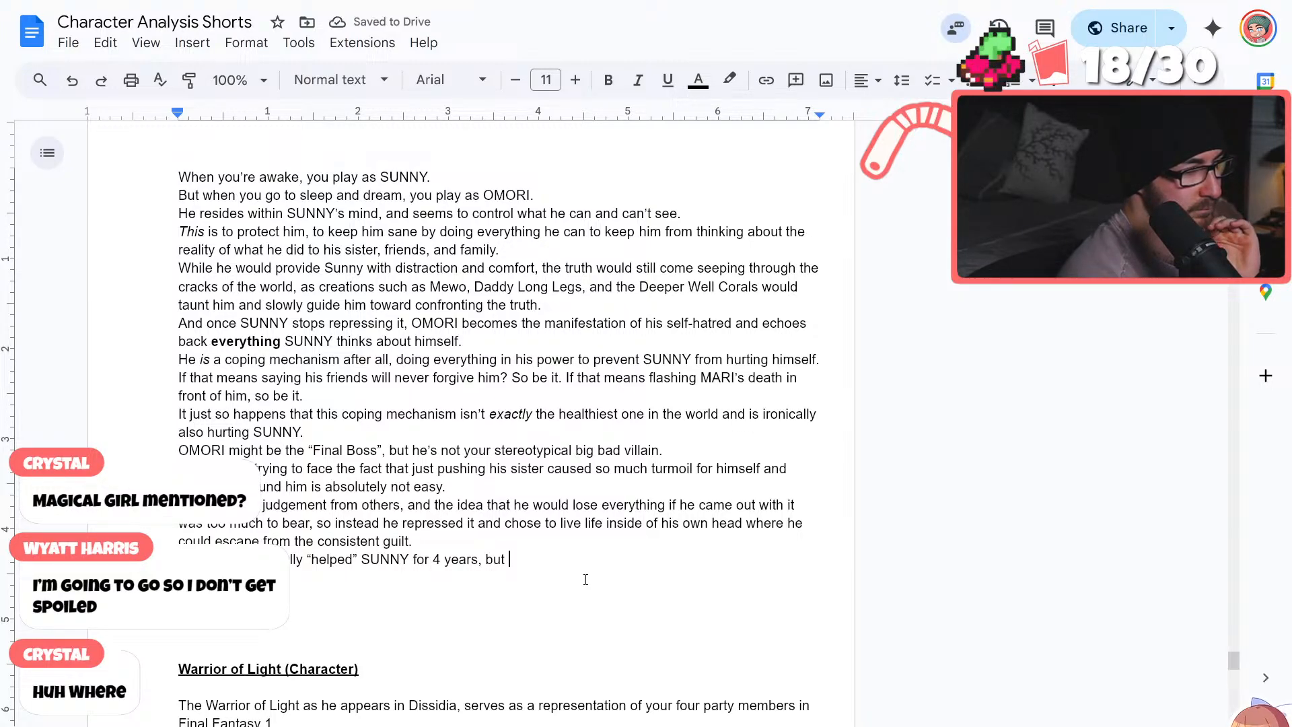
pyautogui.press('BackSpace')
pyautogui.press('BackSpace')
pyautogui.press('BackSpace')
pyautogui.press('BackSpace')
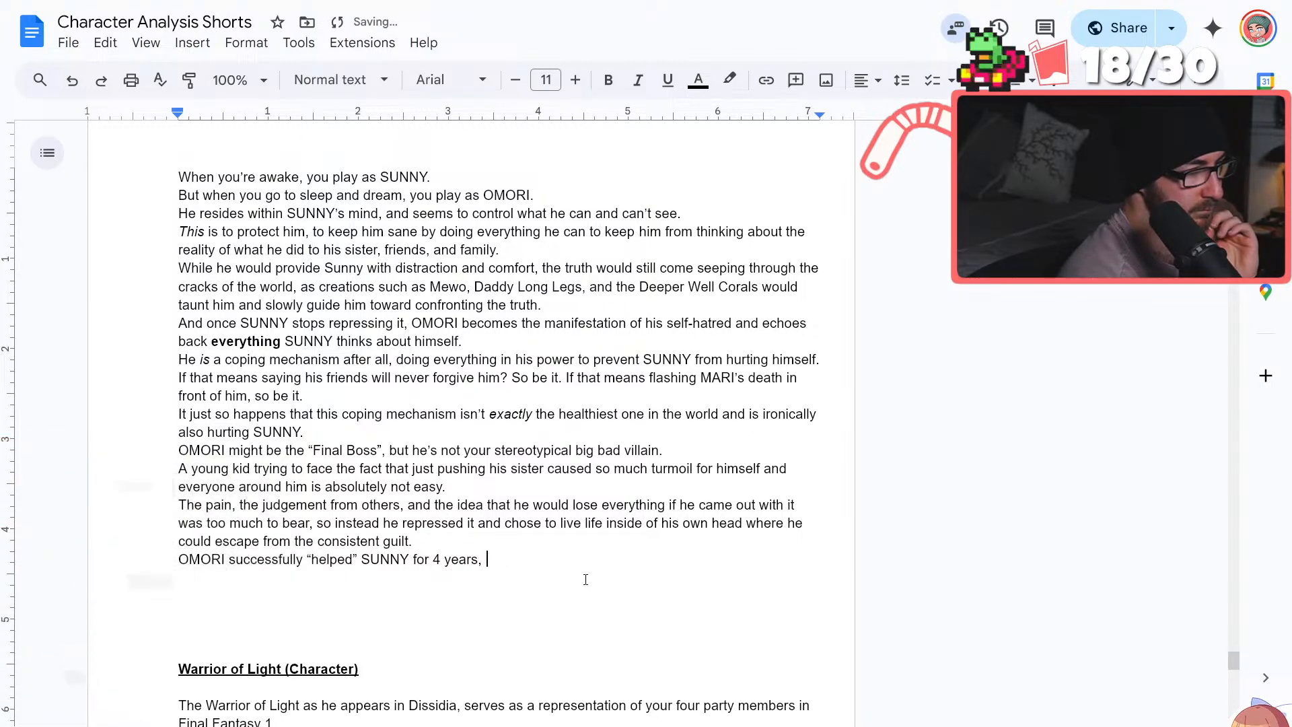
# Continue the "OMORI successfully" sentence with "and it's important to thank all parts of yourself for helping you through your struggles"
pyautogui.write("and it's important to ")
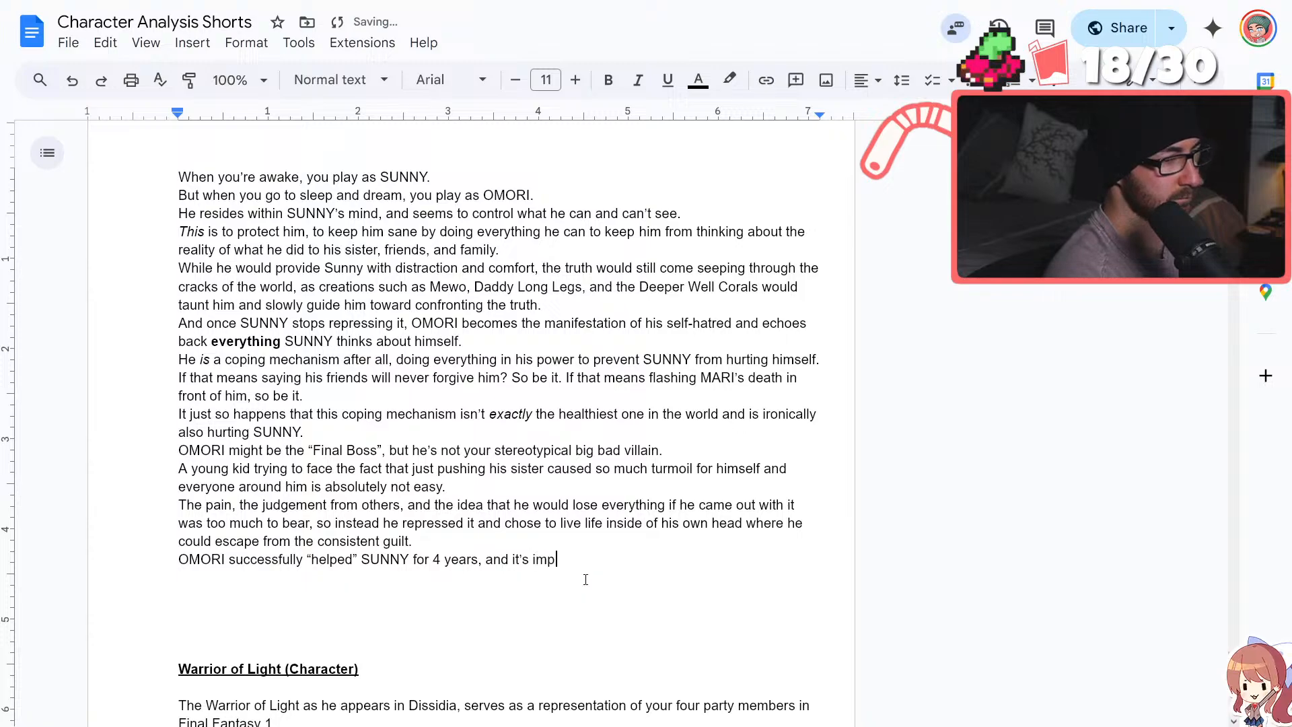
pyautogui.write('thank')
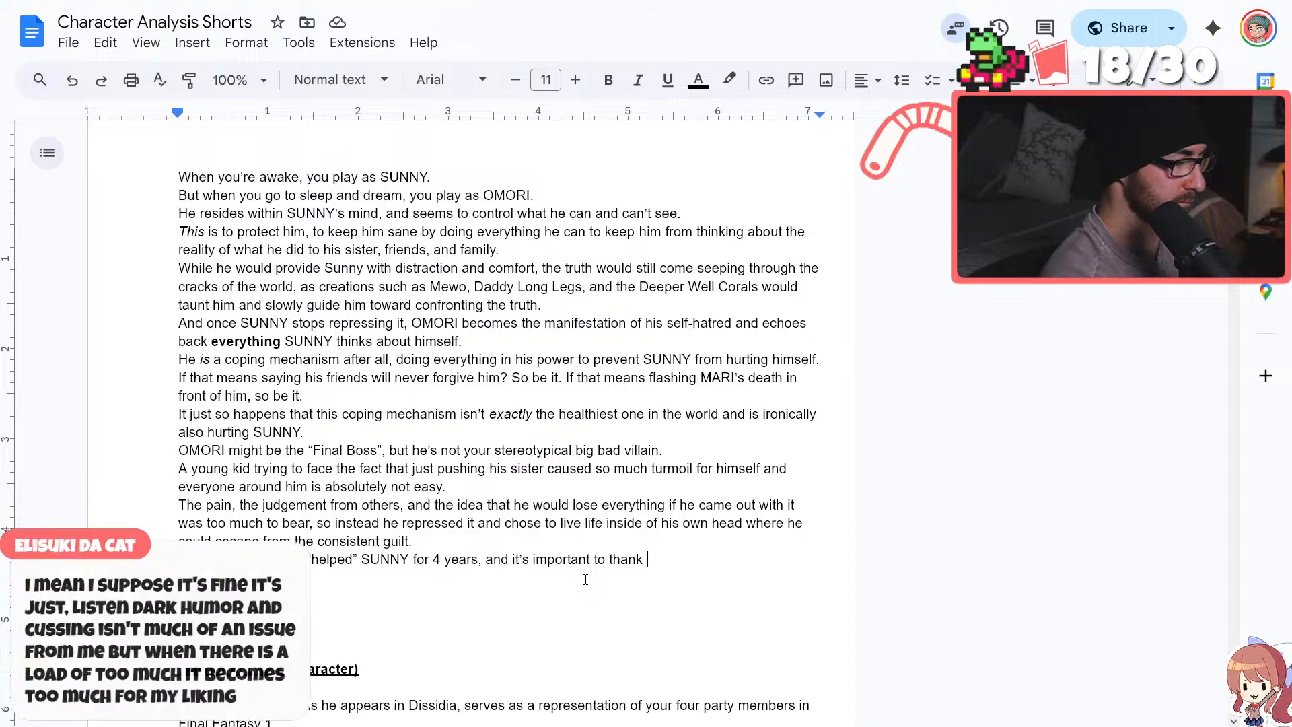
pyautogui.write('all parts of yourself')
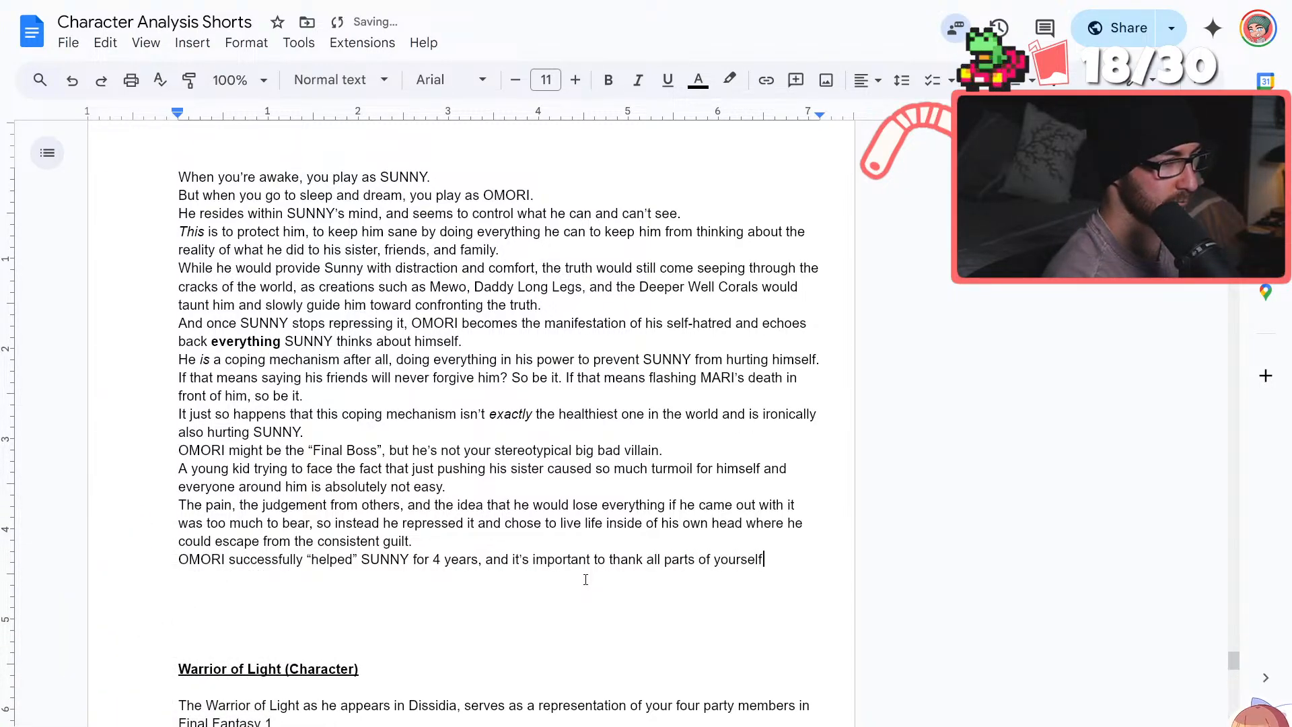
pyautogui.write(' for helpin')
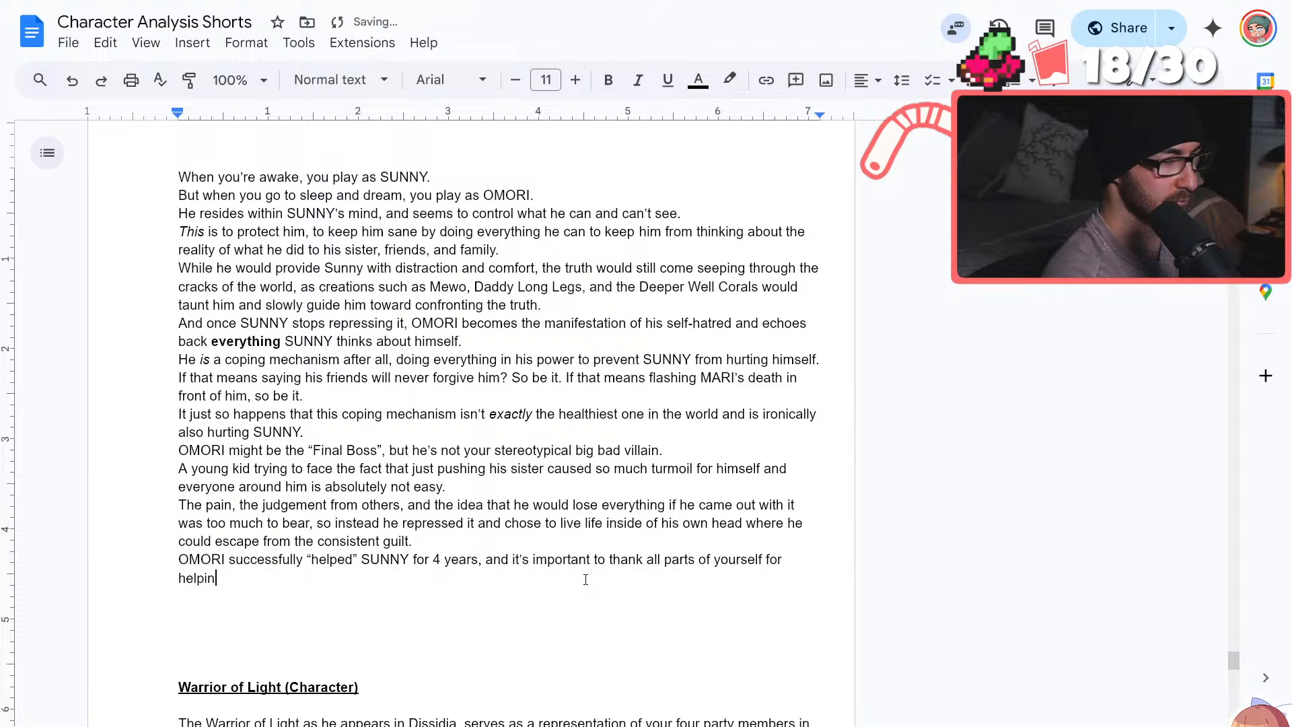
pyautogui.write('g you throug')
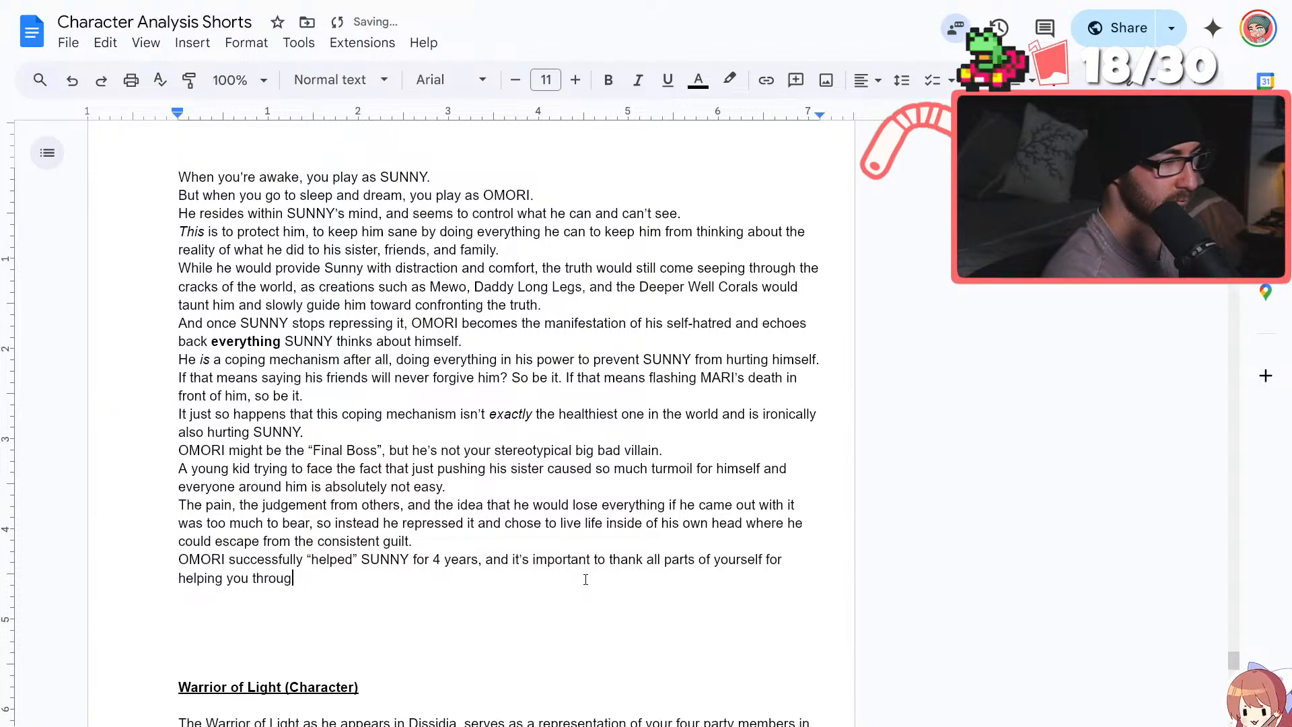
pyautogui.write('h your struggles')
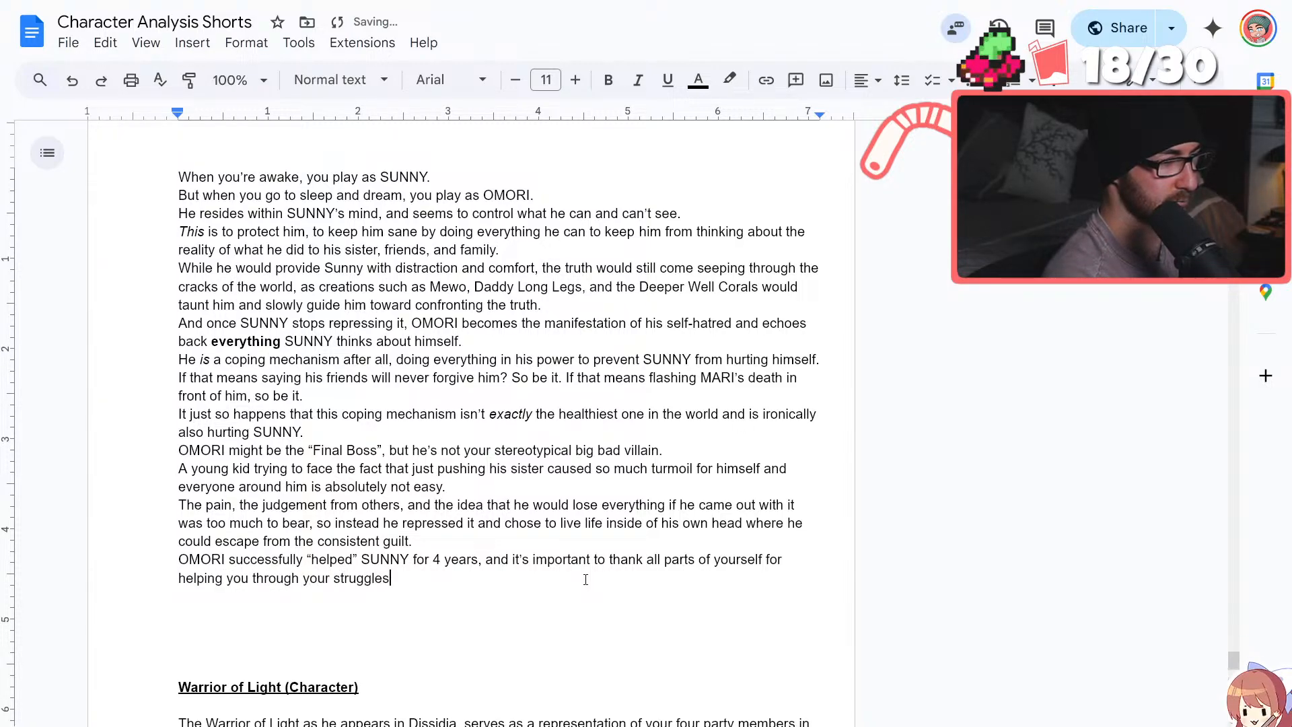
pyautogui.write(', but')
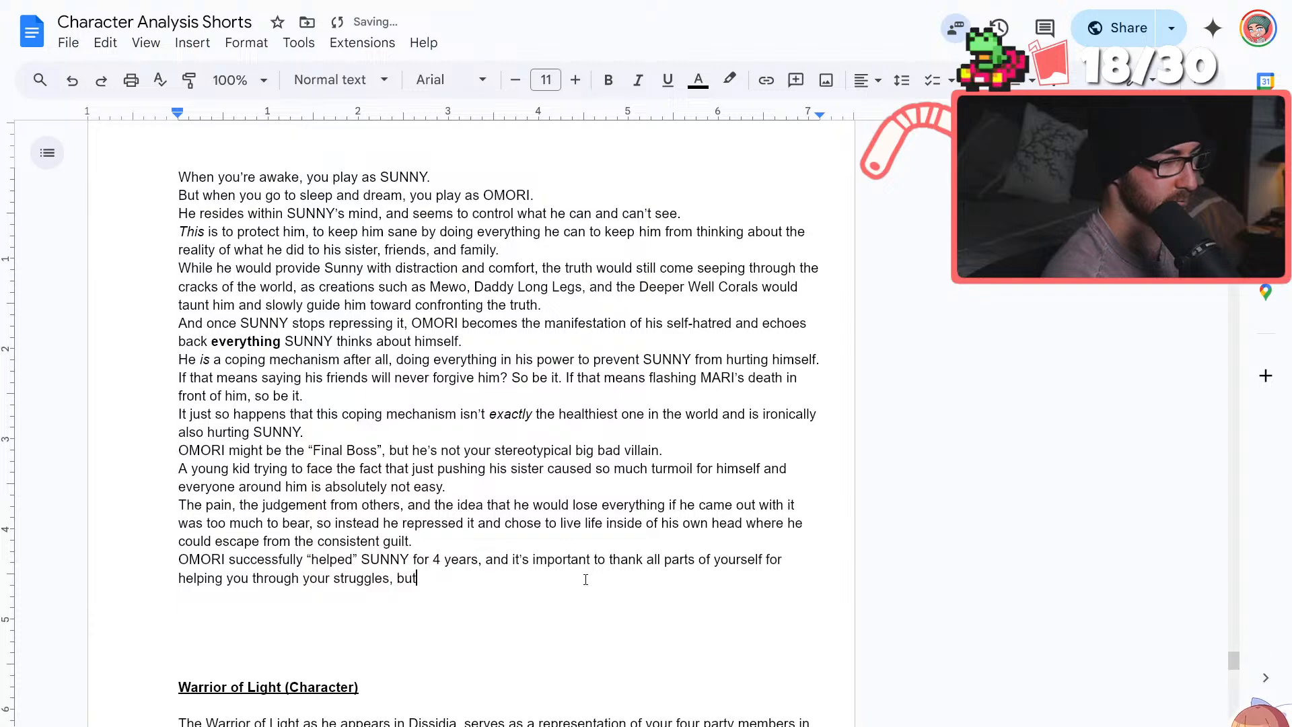
pyautogui.write(' sometimes')
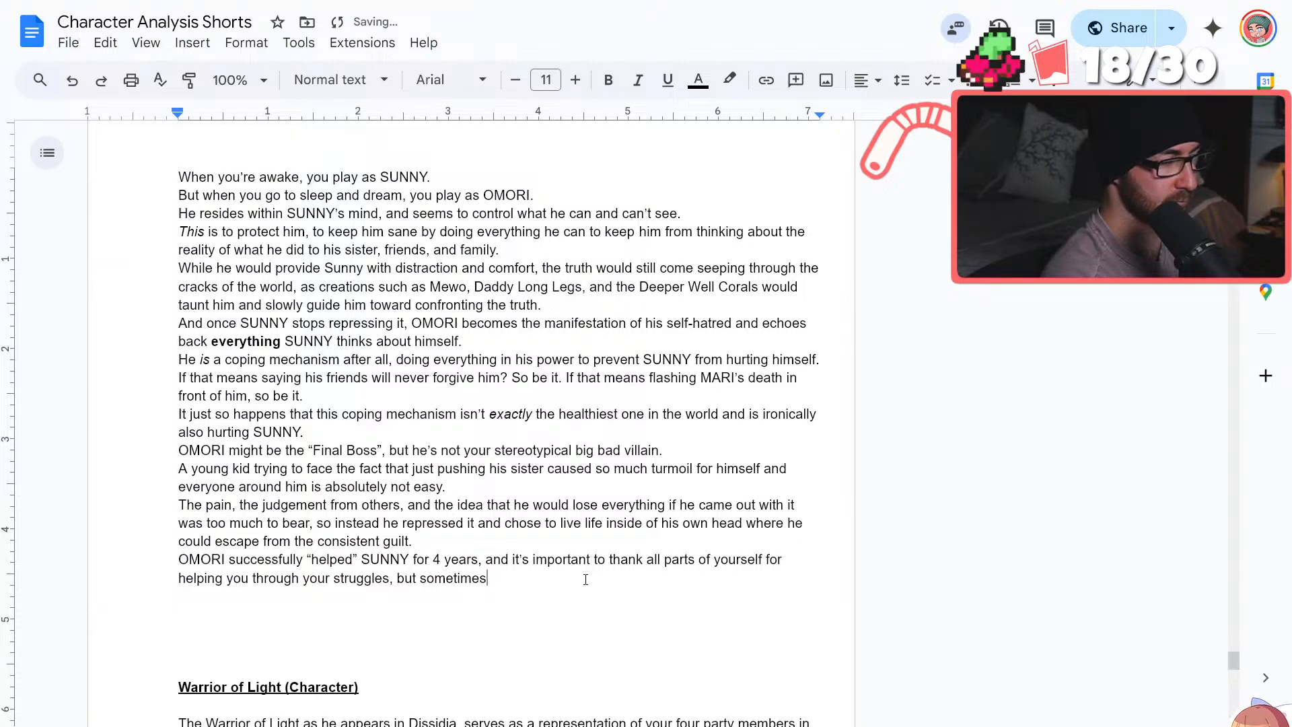
# Extend the "OMORI successfully" sentence with ", but there comes a time where we all have to"
pyautogui.press('BackSpace')
pyautogui.press('BackSpace')
pyautogui.press('BackSpace')
pyautogui.press('BackSpace')
pyautogui.press('BackSpace')
pyautogui.press('BackSpace')
pyautogui.press('BackSpace')
pyautogui.press('BackSpace')
pyautogui.press('BackSpace')
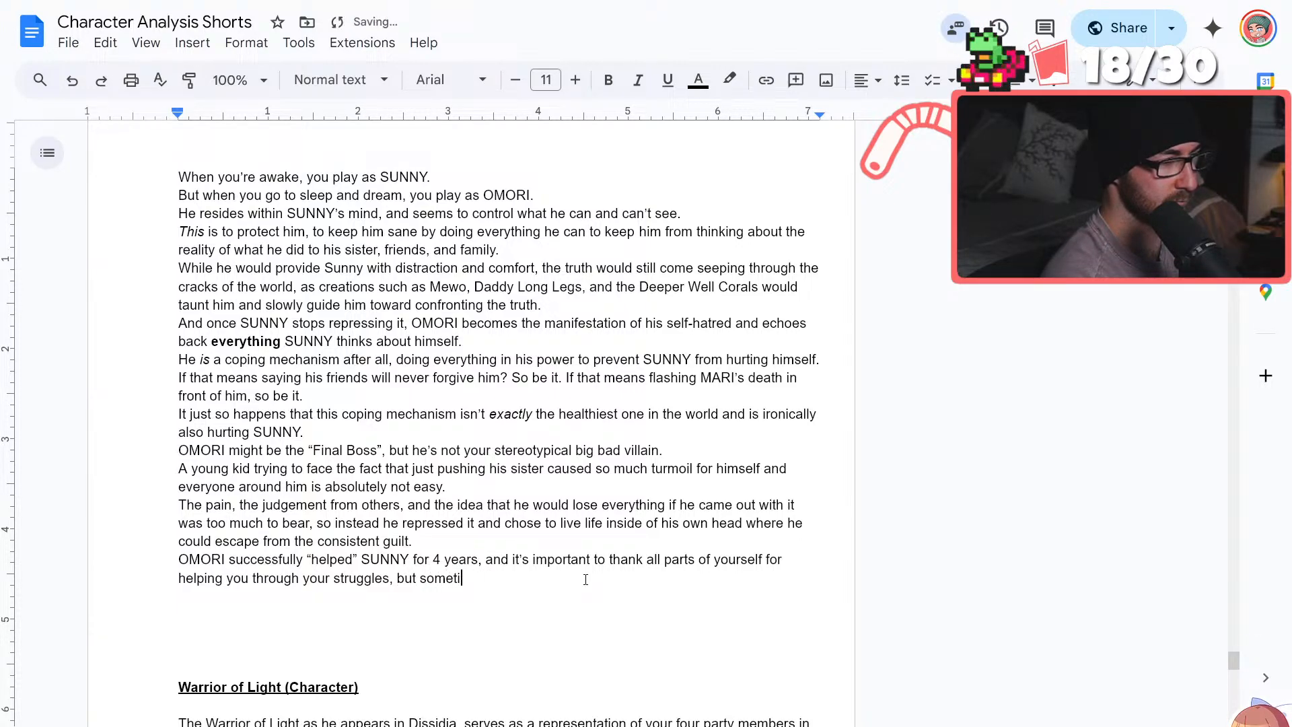
pyautogui.write('there co')
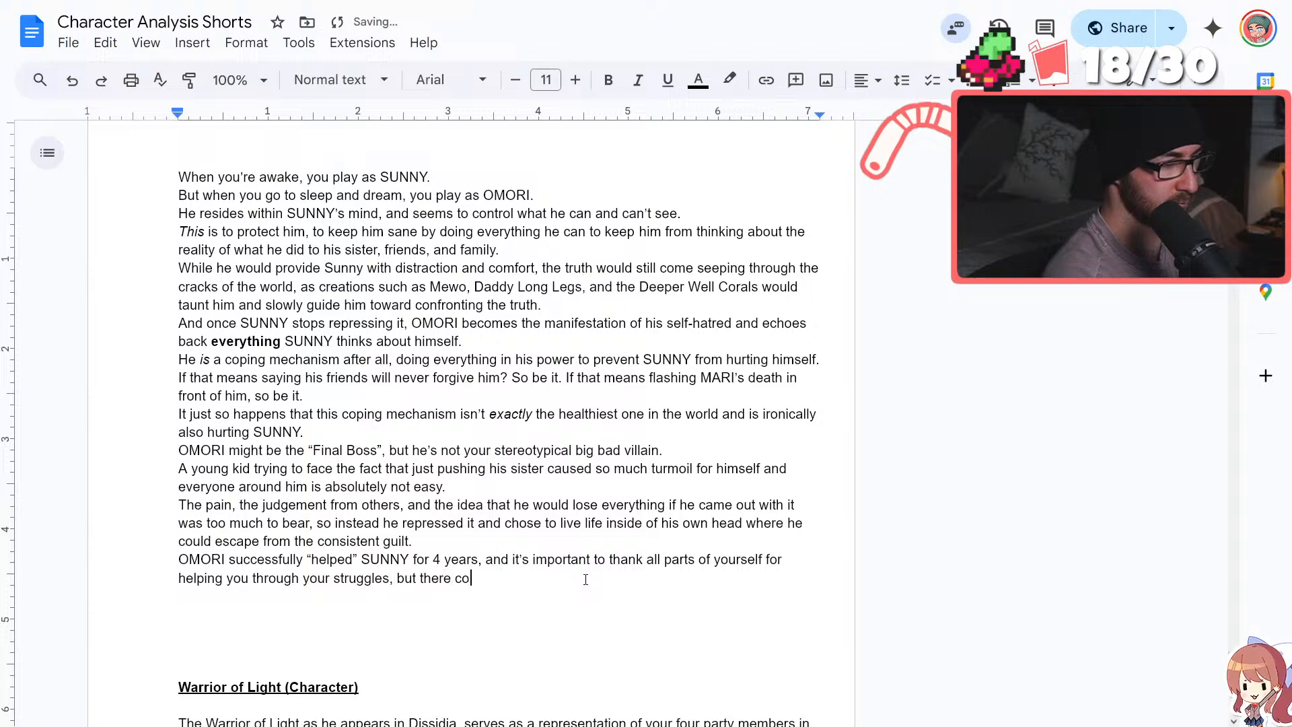
pyautogui.write('mes a time where we ')
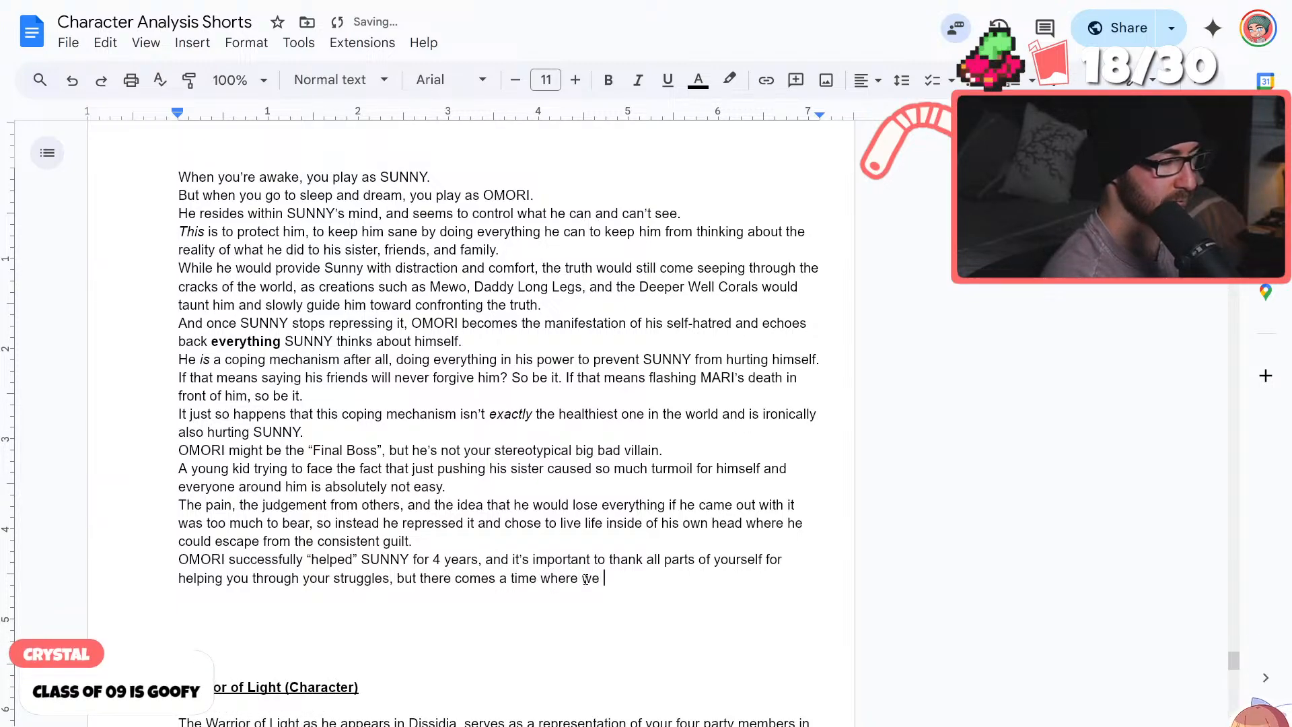
pyautogui.write('all have to')
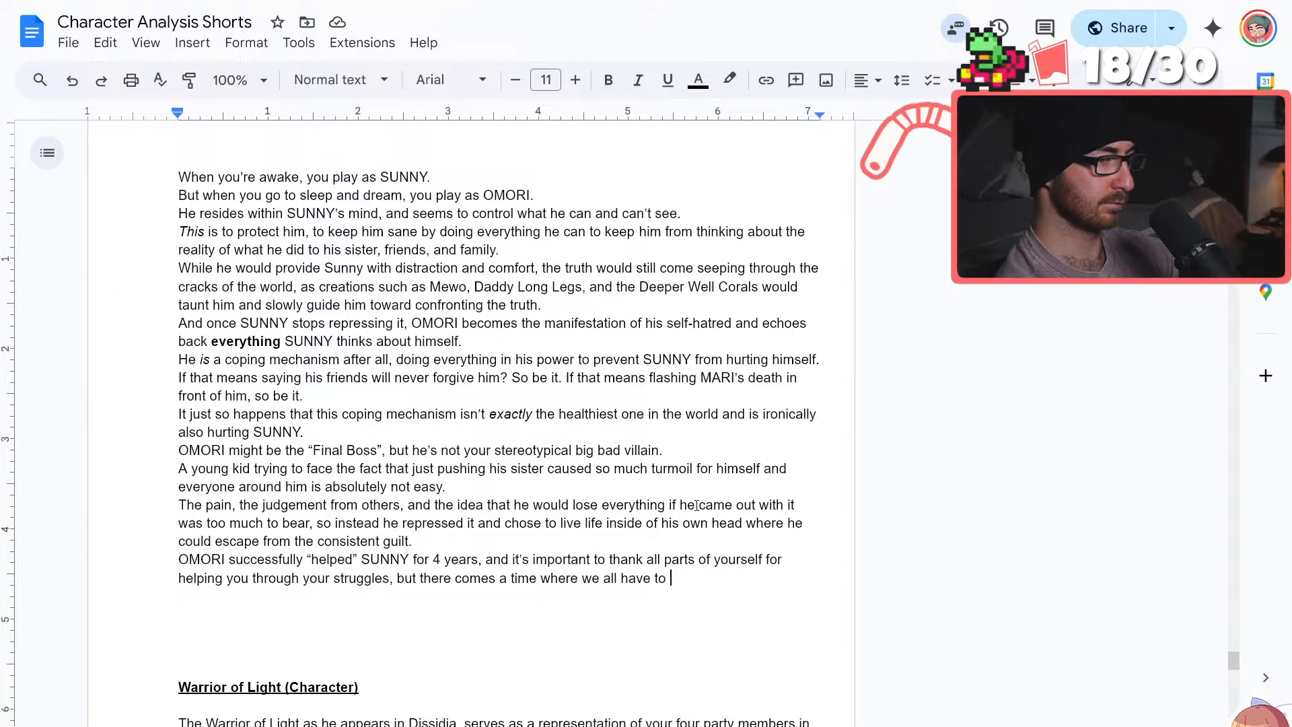
# Replace "came out with it" with "told the truth" in the "The pain" sentence
pyautogui.moveTo(700, 503); pyautogui.dragTo(799, 504)
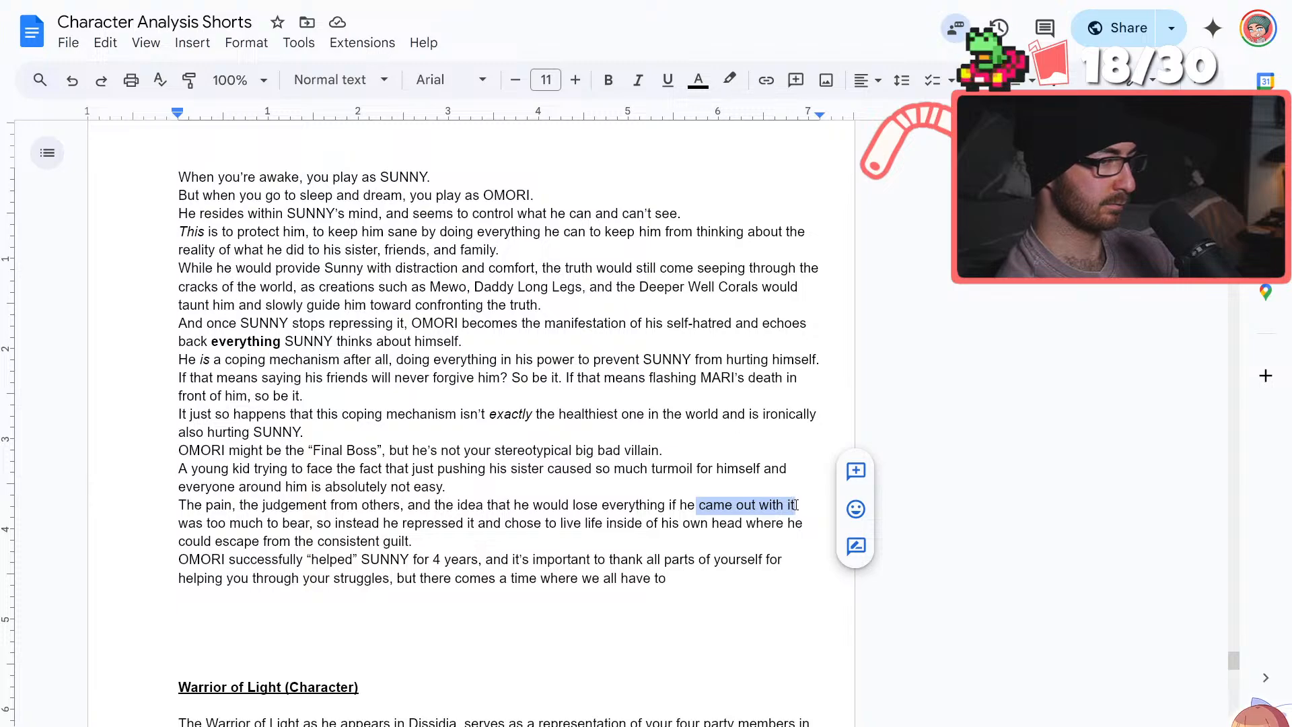
pyautogui.press('BackSpace')
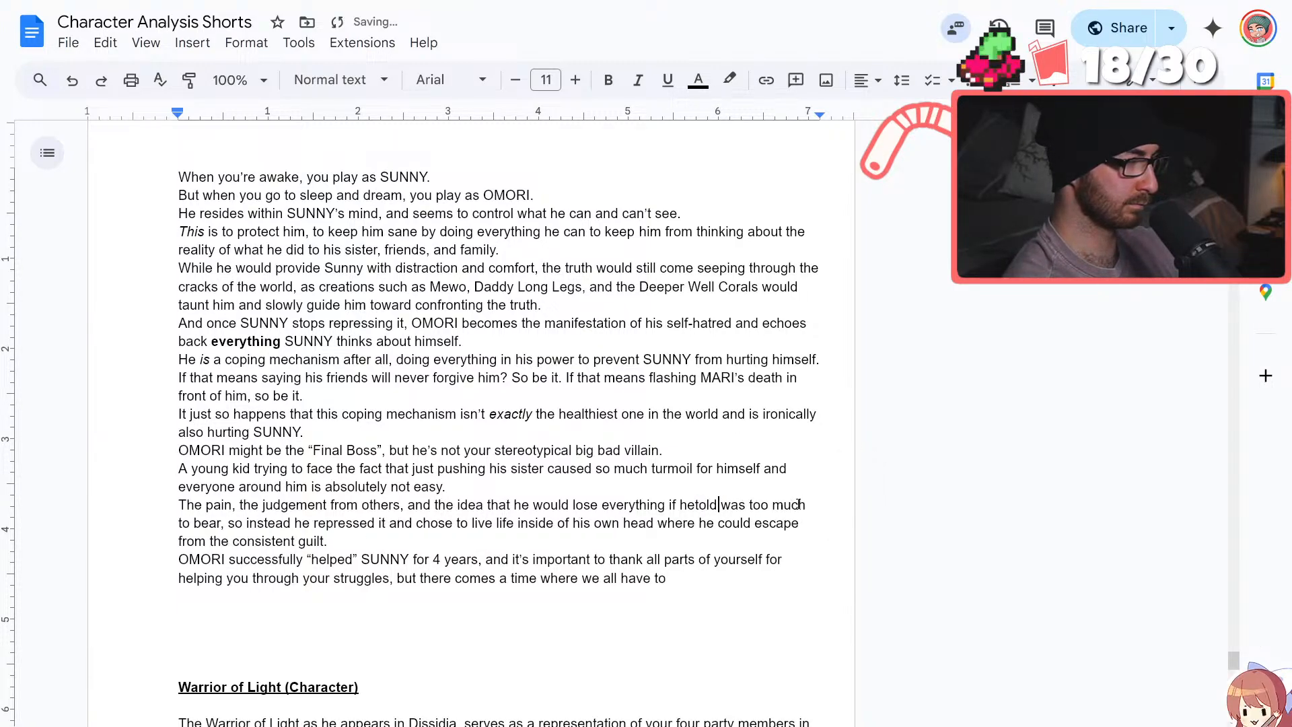
pyautogui.write('t')
pyautogui.press('BackSpace')
pyautogui.write('to')
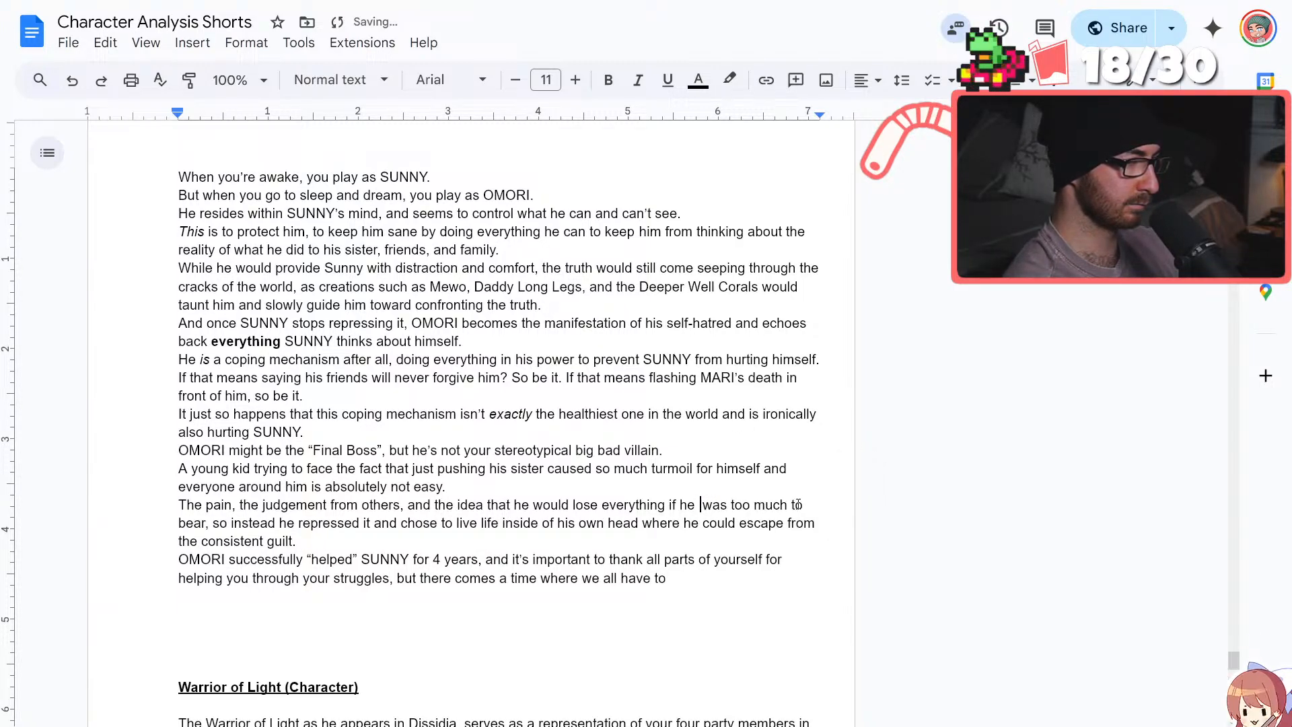
pyautogui.press('BackSpace')
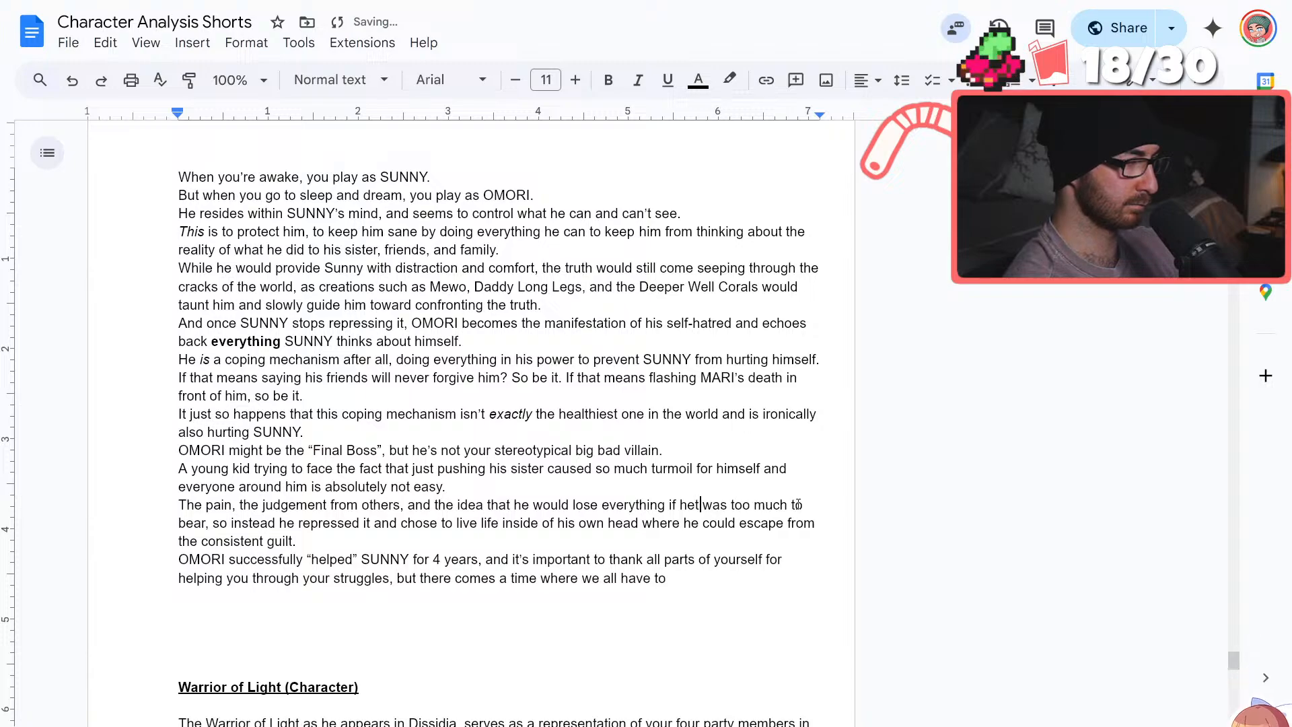
pyautogui.write('old the truth')
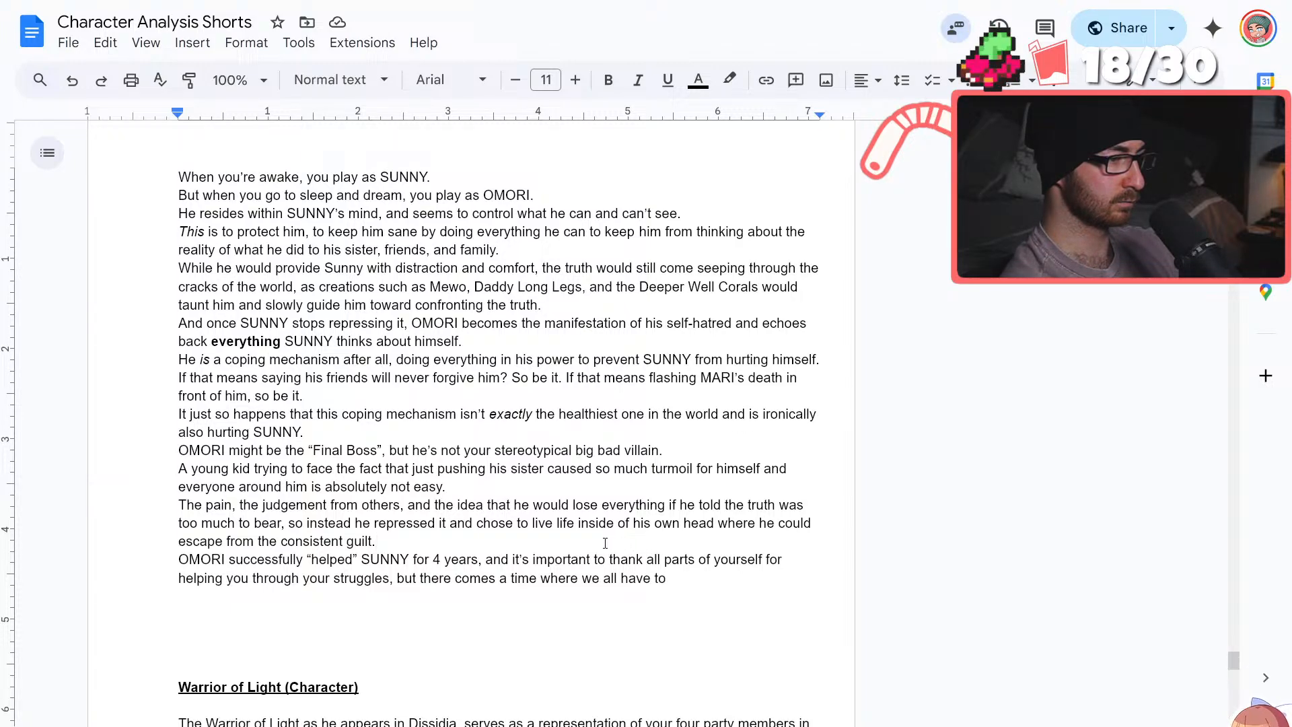
# Change "consistent" to "constant" before "guilt" in the "The pain" sentence
pyautogui.click(340, 540)
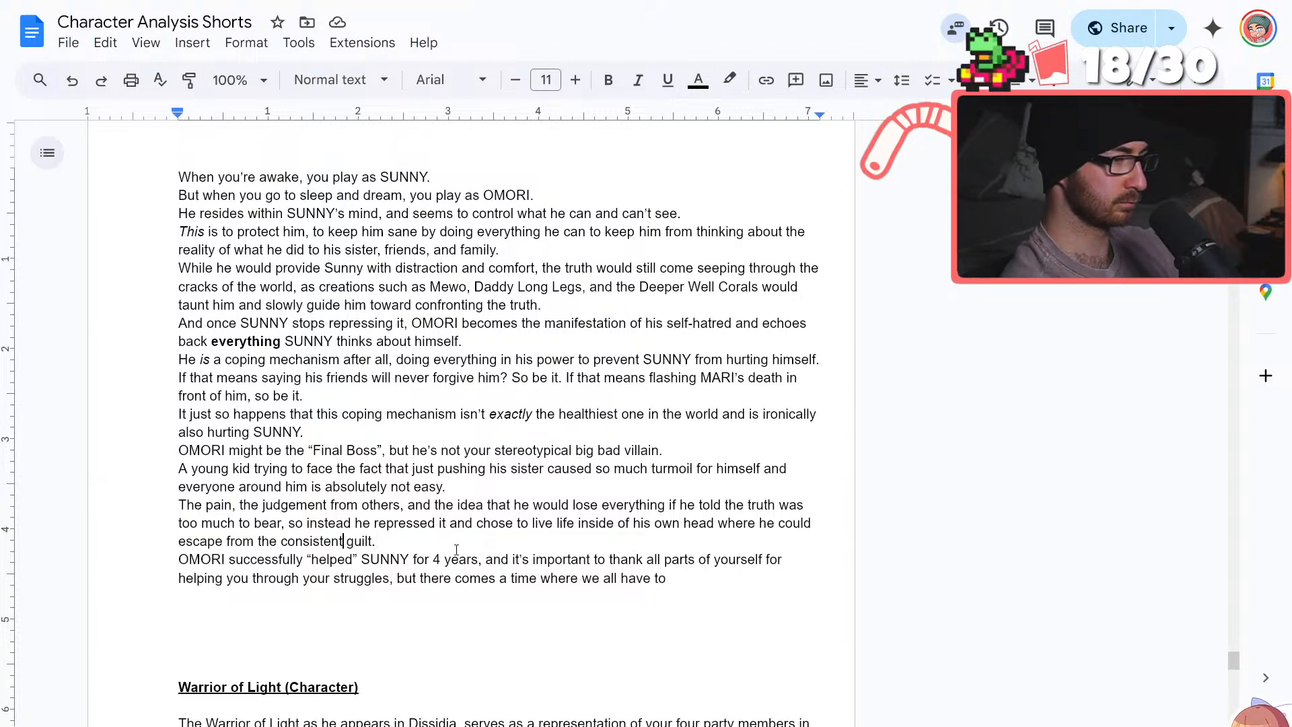
pyautogui.press('BackSpace')
pyautogui.press('BackSpace')
pyautogui.press('BackSpace')
pyautogui.press('BackSpace')
pyautogui.press('BackSpace')
pyautogui.press('BackSpace')
pyautogui.write('tant')
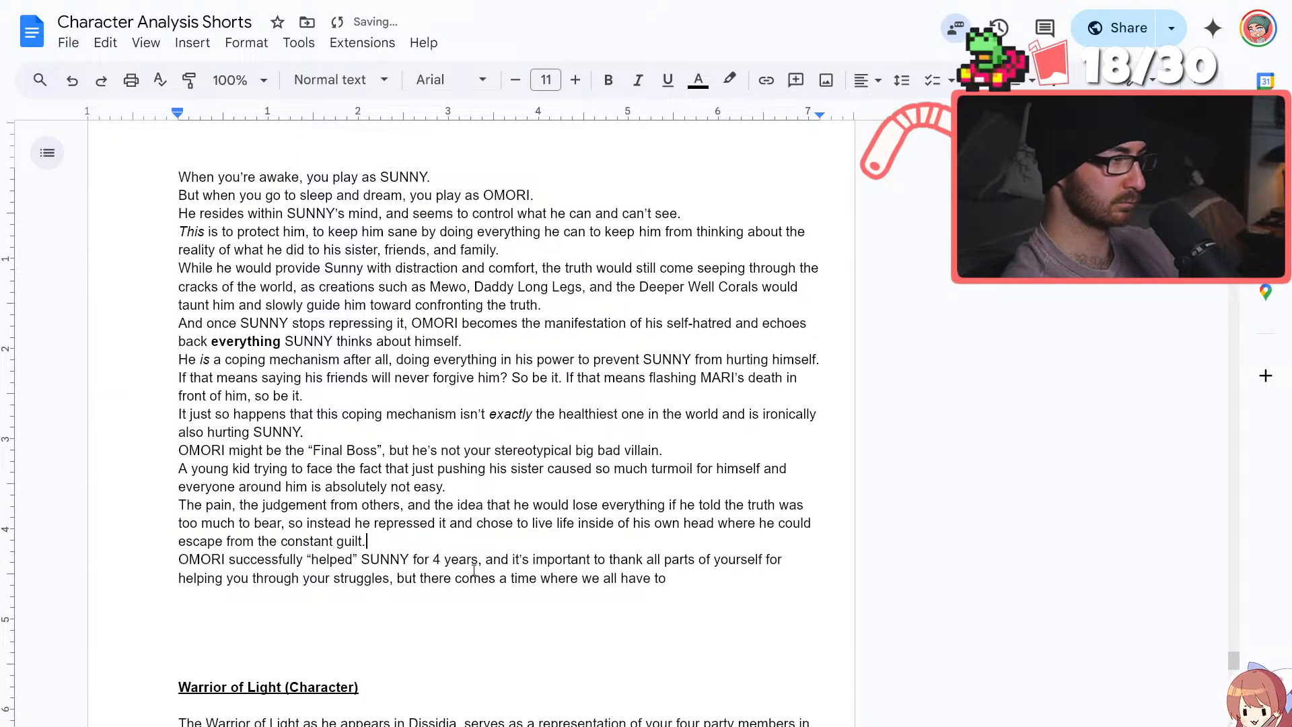
# End the "OMORI successfully" sentence with a period after "struggles" and delete the unfinished "but there comes a time" clause
pyautogui.click(474, 568)
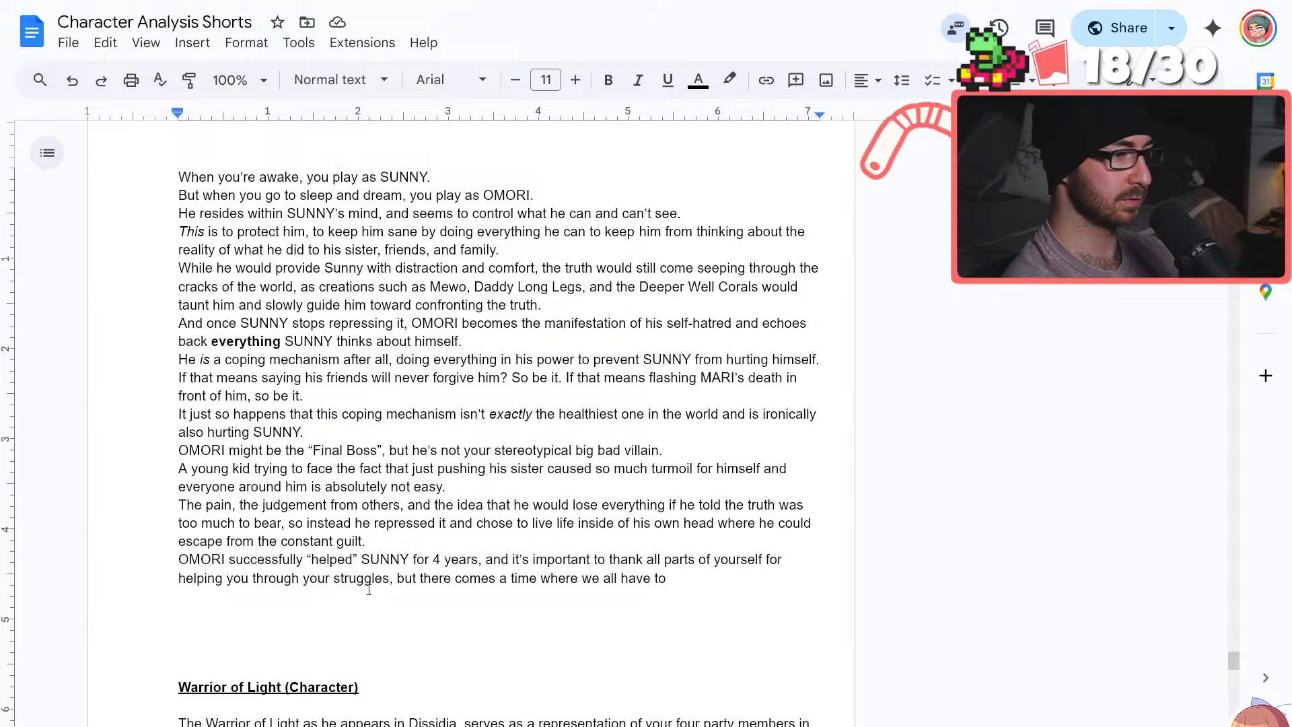
pyautogui.write(',')
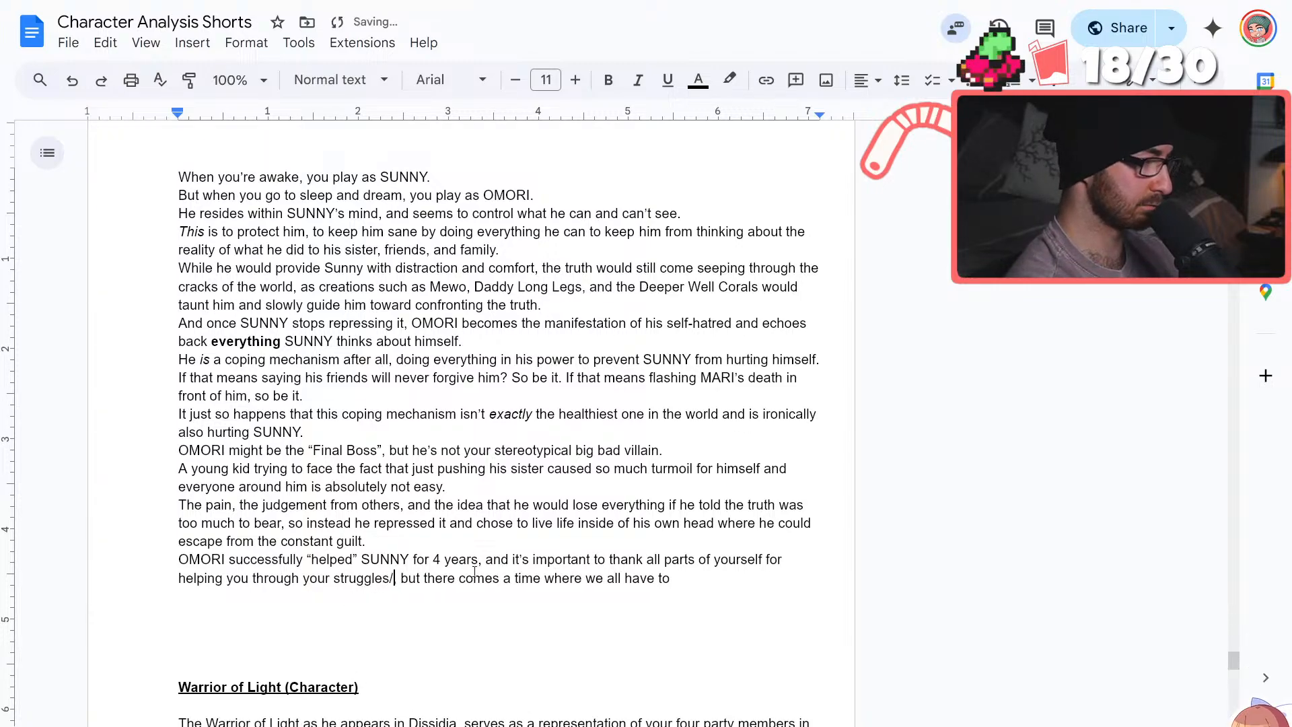
pyautogui.press('BackSpace')
pyautogui.write('.')
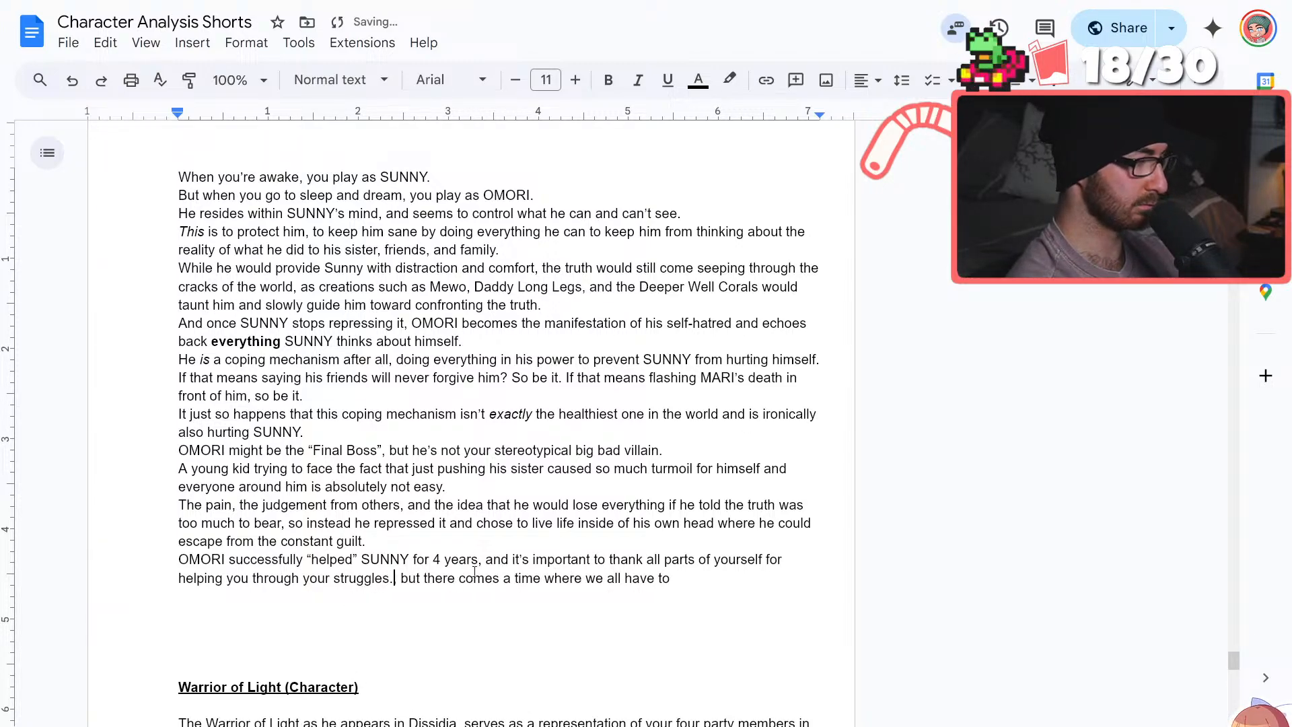
pyautogui.press('Return')
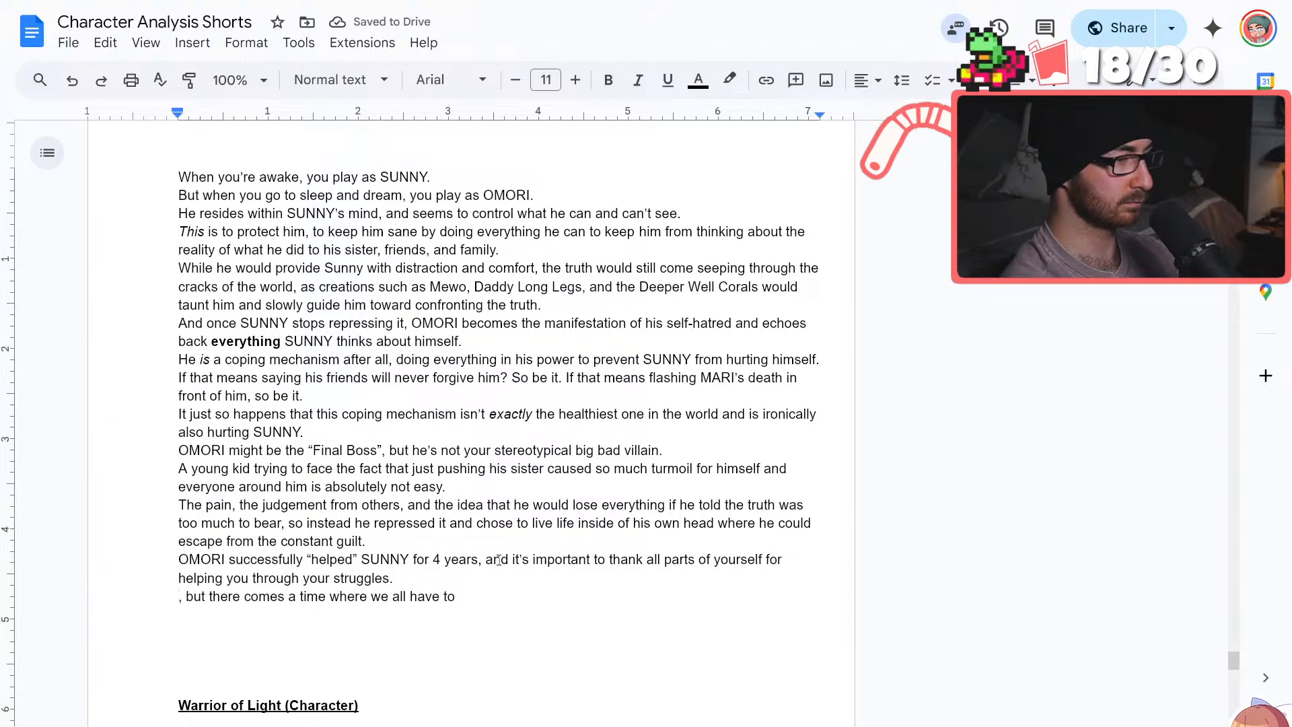
pyautogui.moveTo(467, 592); pyautogui.dragTo(173, 588)
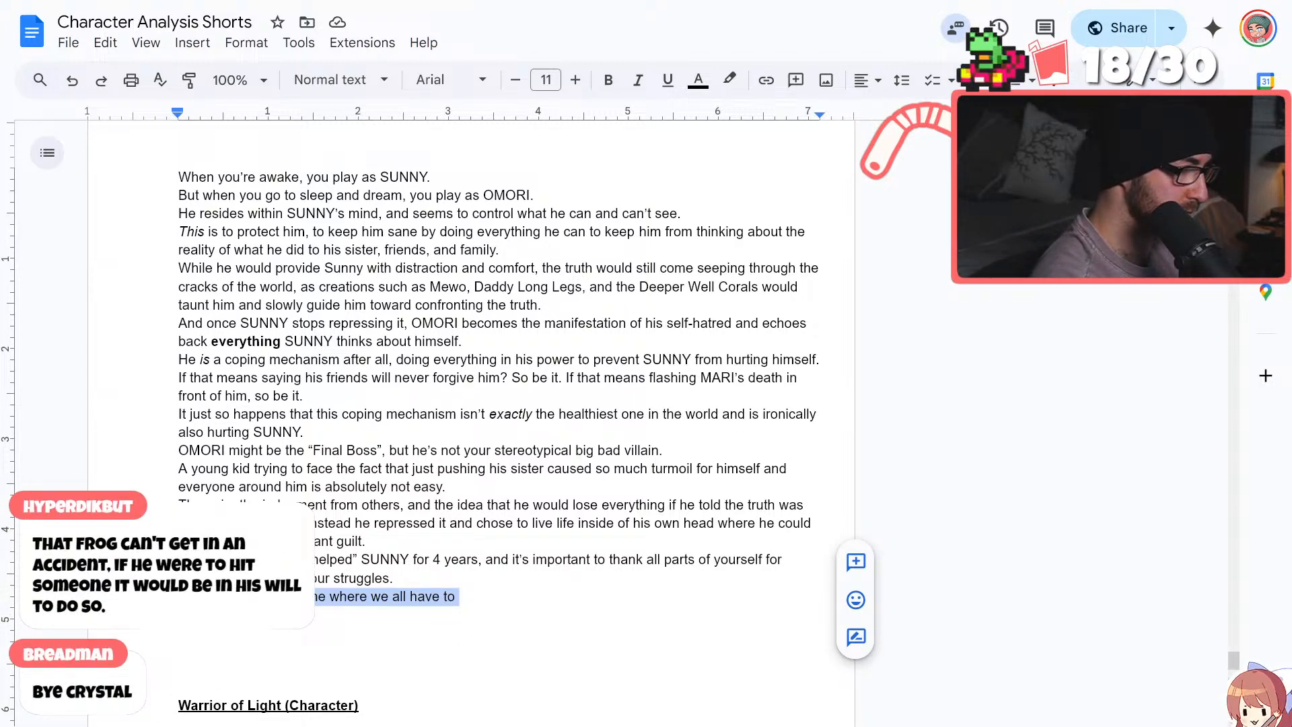
pyautogui.press('BackSpace')
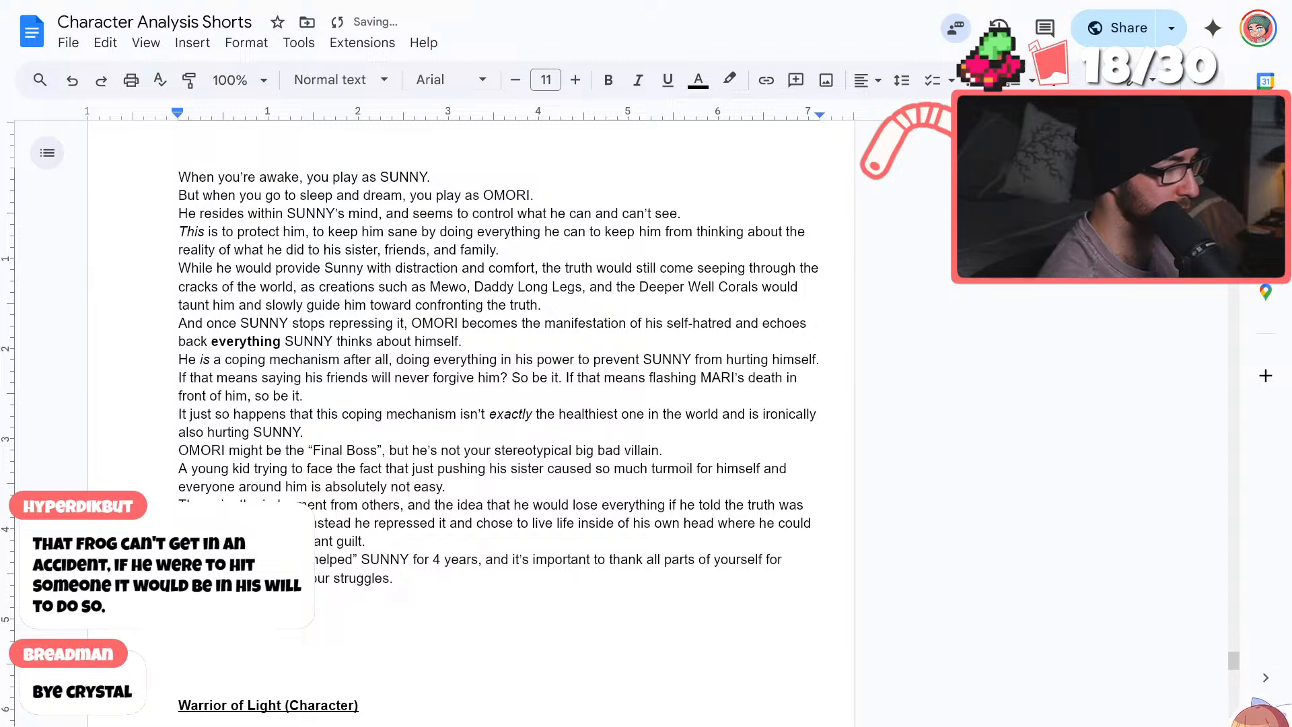
# Add the closing line "That's why even though he's the “final boss”, I don't see him as your stereotypical big bad villain."
pyautogui.write("he's the “")
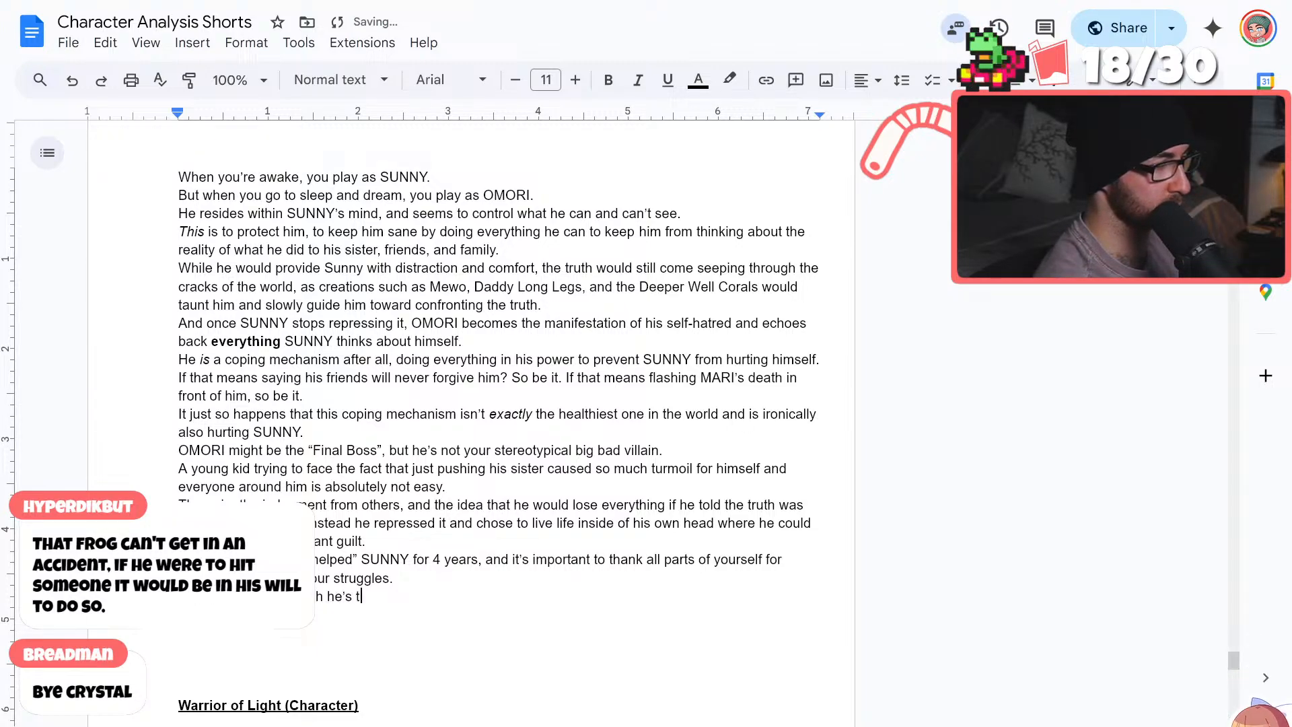
pyautogui.write('final boss')
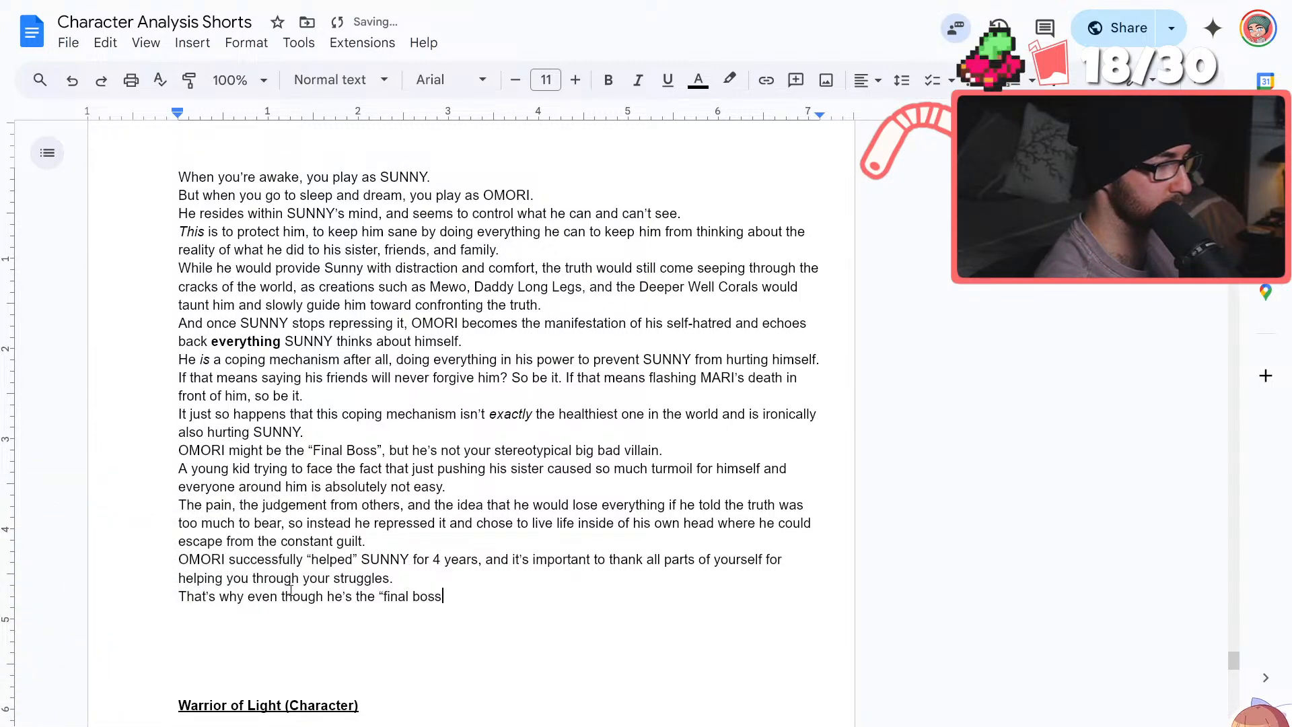
pyautogui.write('”, I don')
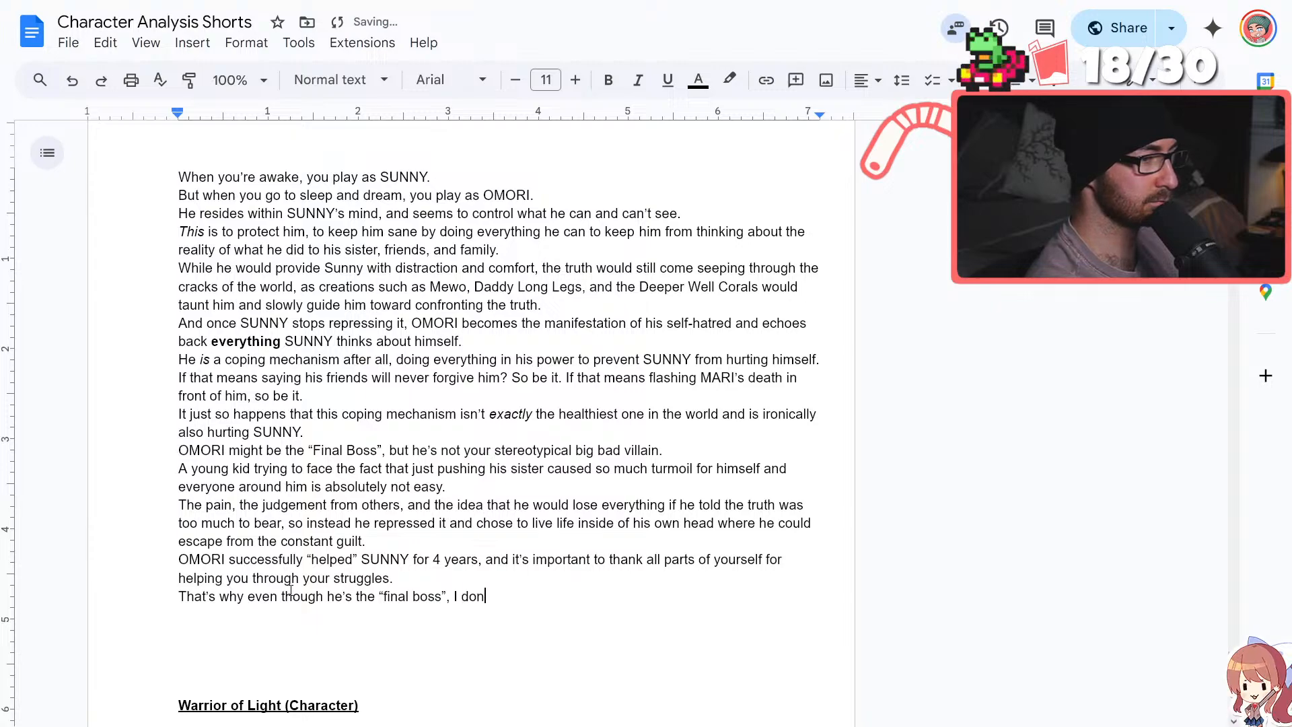
pyautogui.write("'t see him as your s")
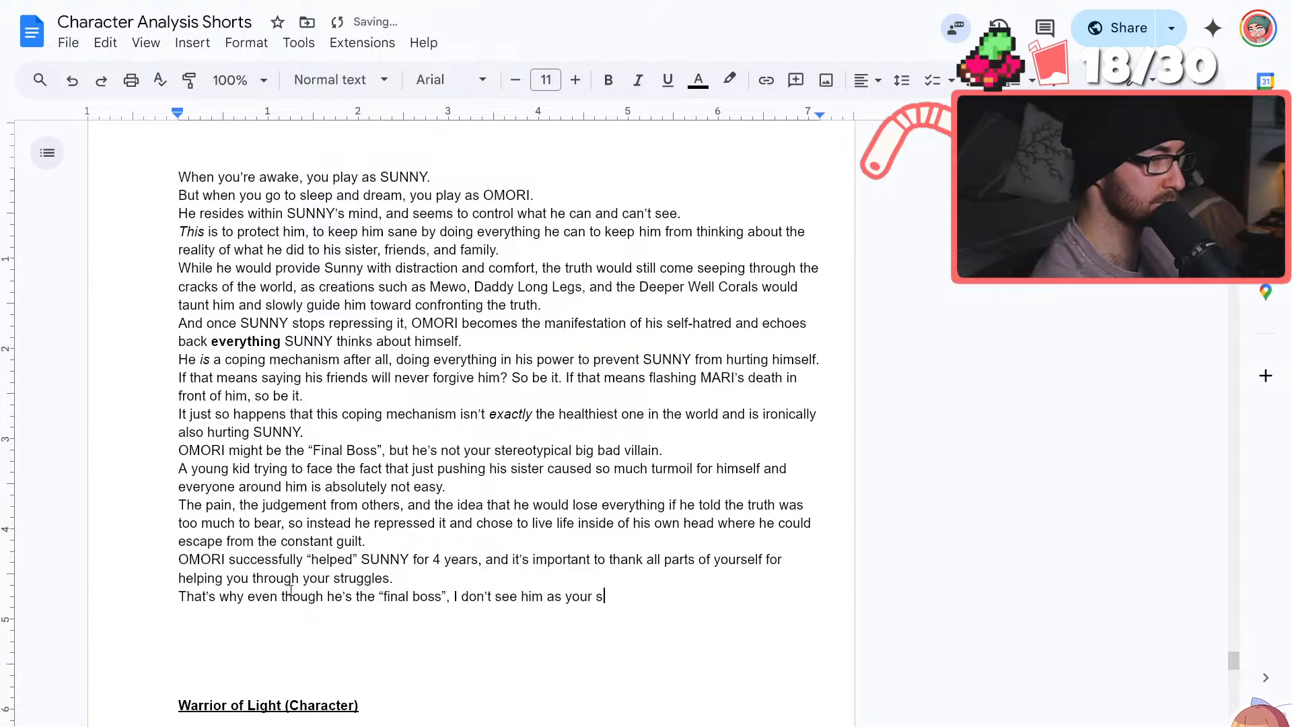
pyautogui.write('tereotypical ')
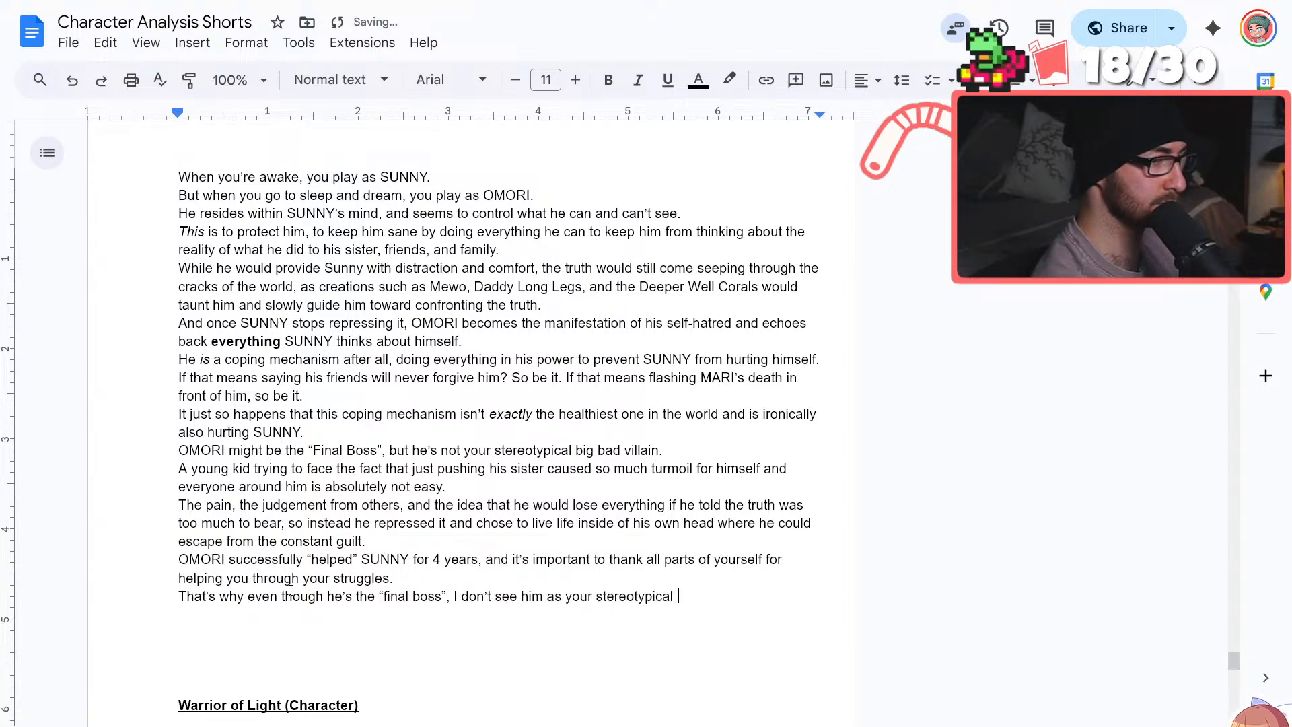
pyautogui.write('big bad villain.')
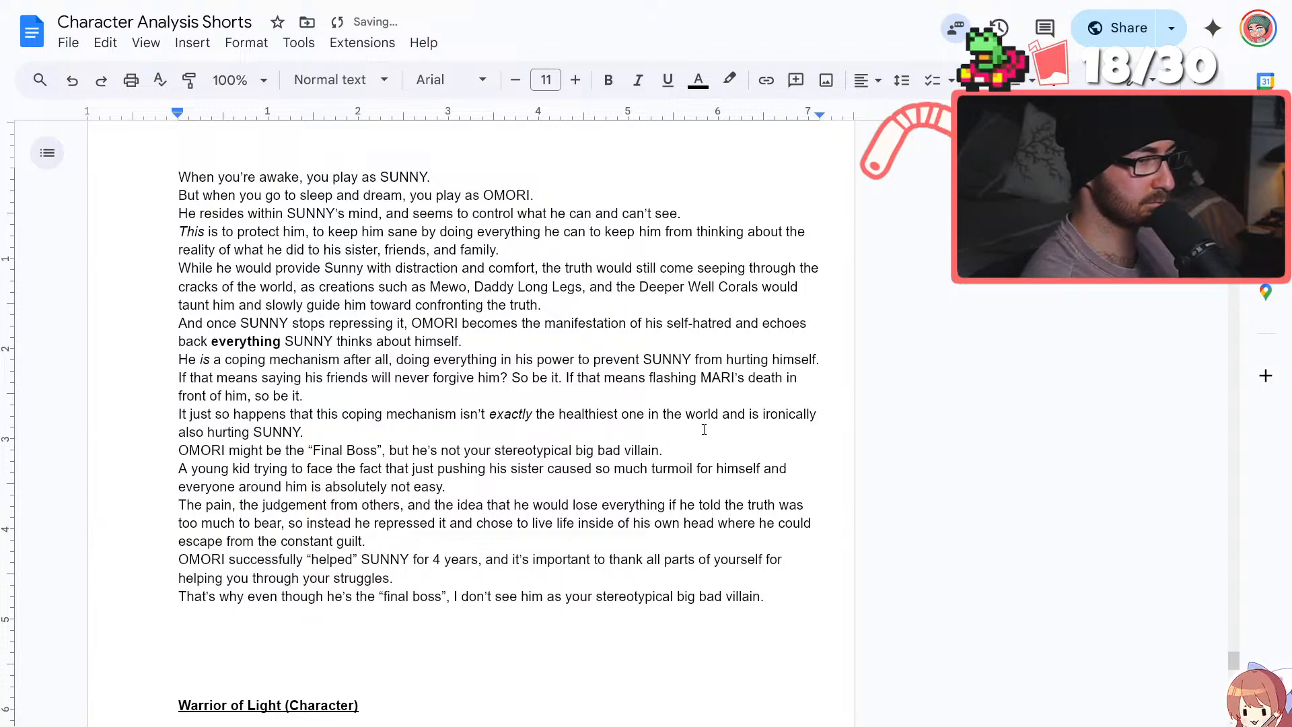
# Delete the whole line "OMORI might be the “Final Boss”, but he's not your stereotypical big bad villain." from the OMORI script
pyautogui.moveTo(667, 450); pyautogui.dragTo(86, 458)
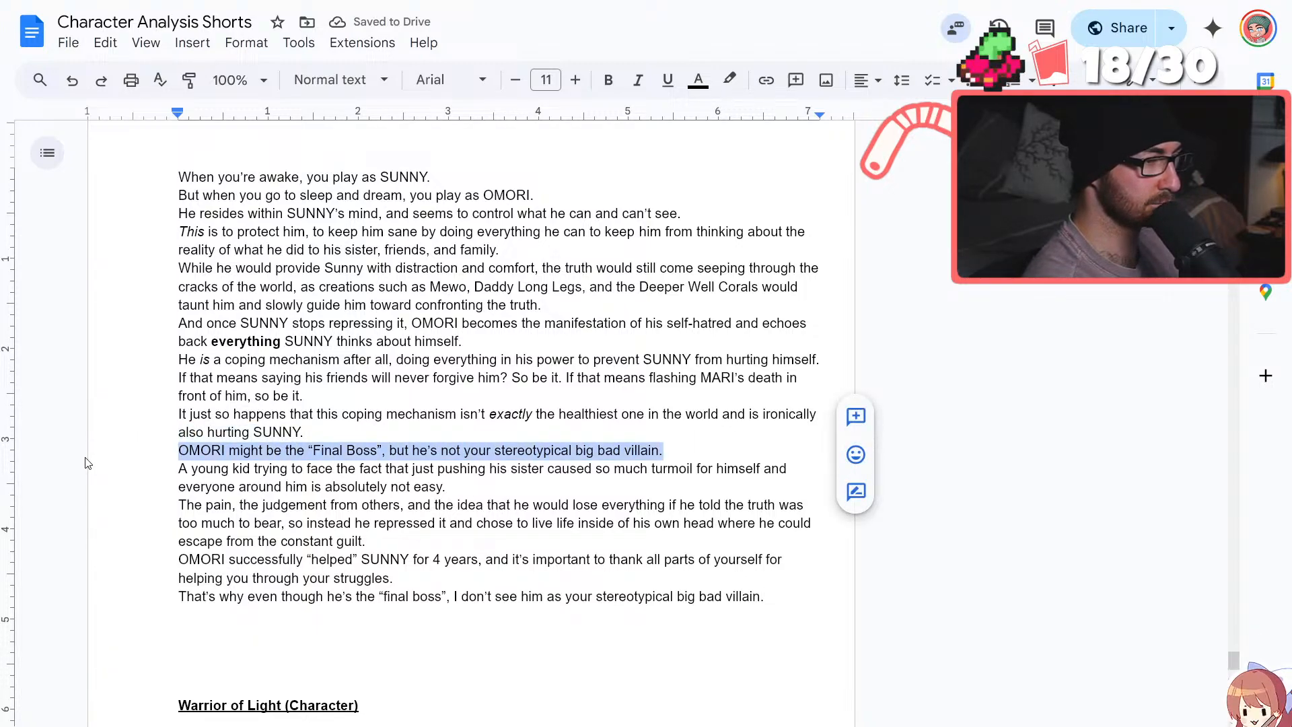
pyautogui.press('BackSpace')
pyautogui.press('BackSpace')
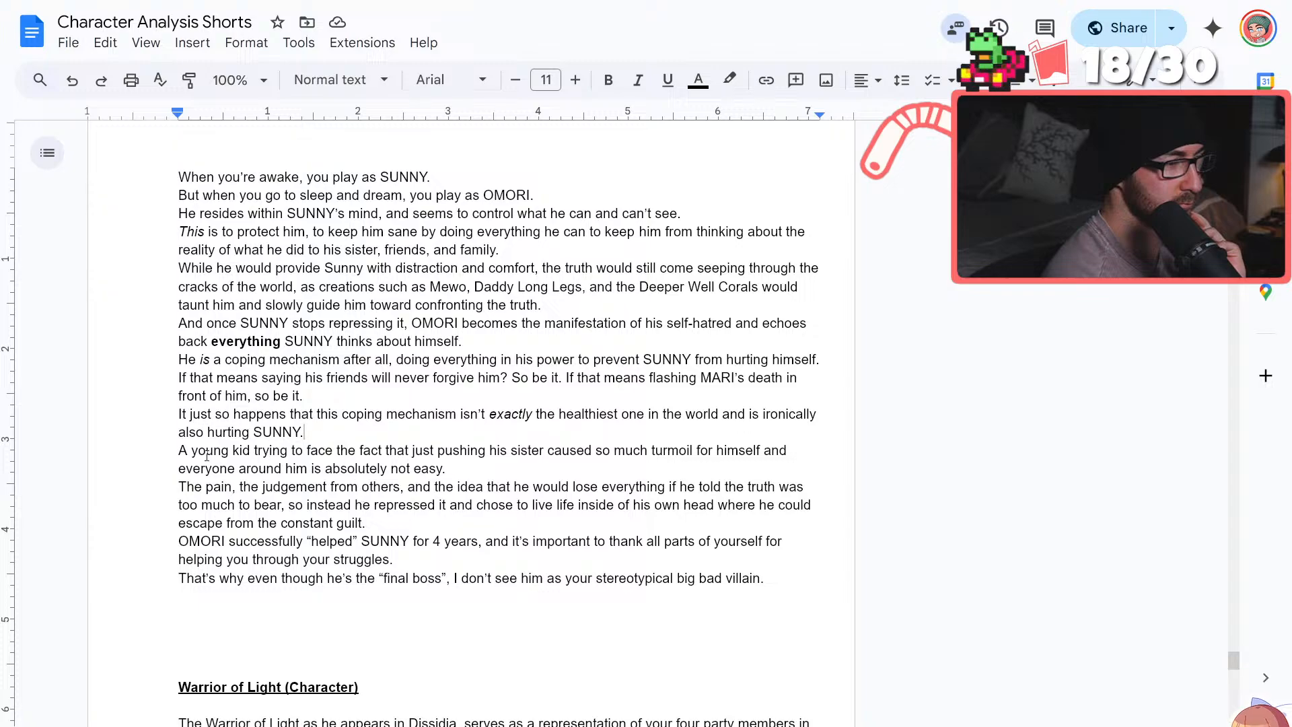
# Change the opening of the "A young kid trying to face the fact" sentence to "But a young kid"
pyautogui.doubleClick(181, 450)
pyautogui.write('But ')
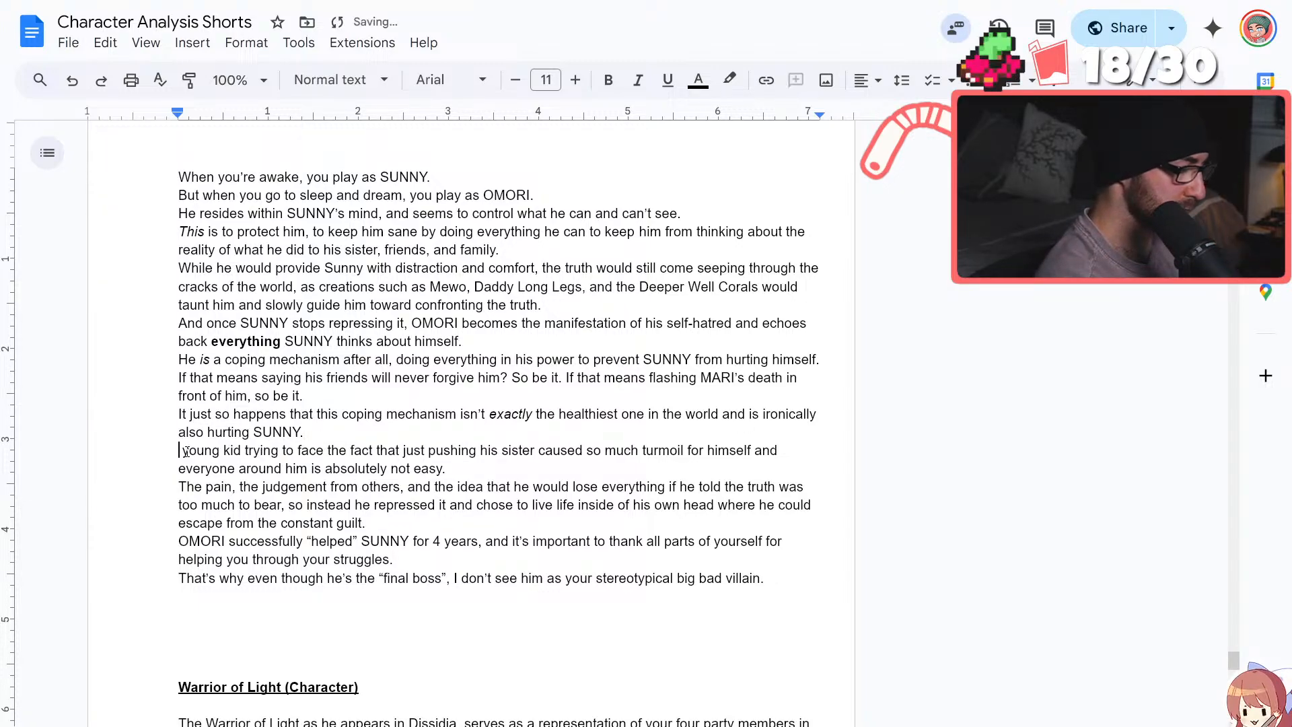
pyautogui.write('a y')
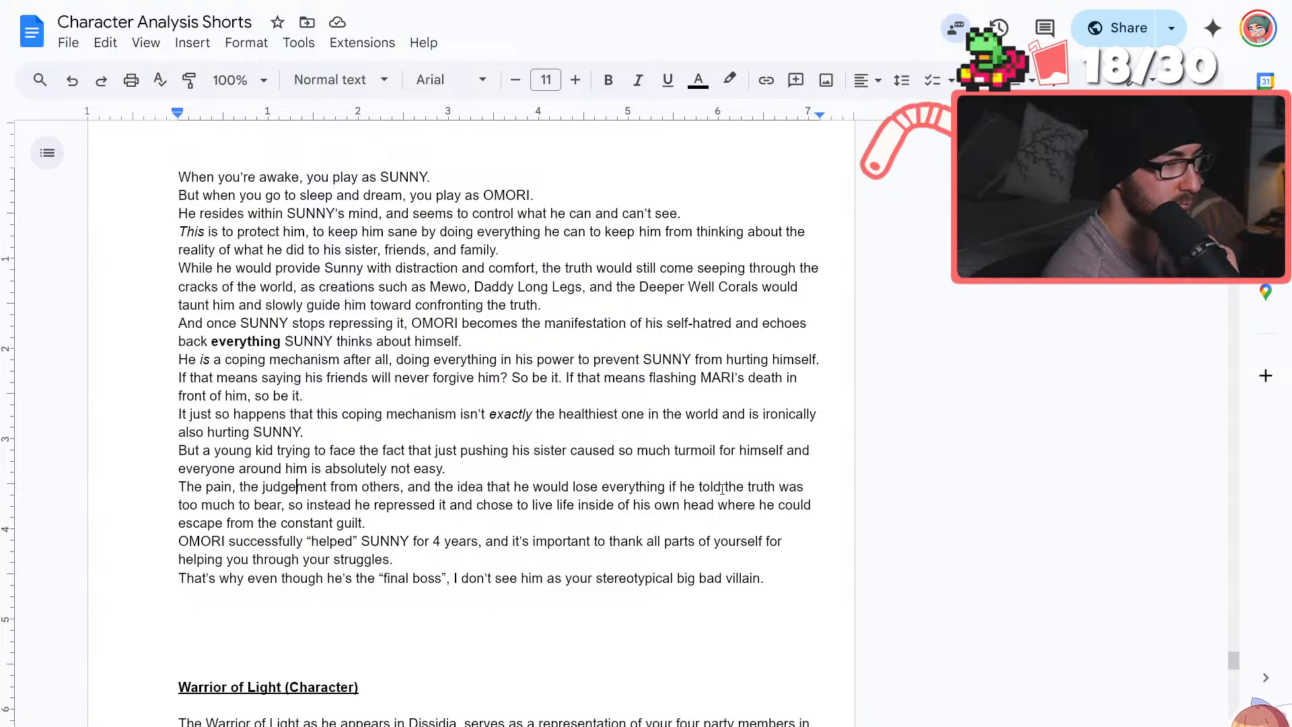
pyautogui.click(580, 517)
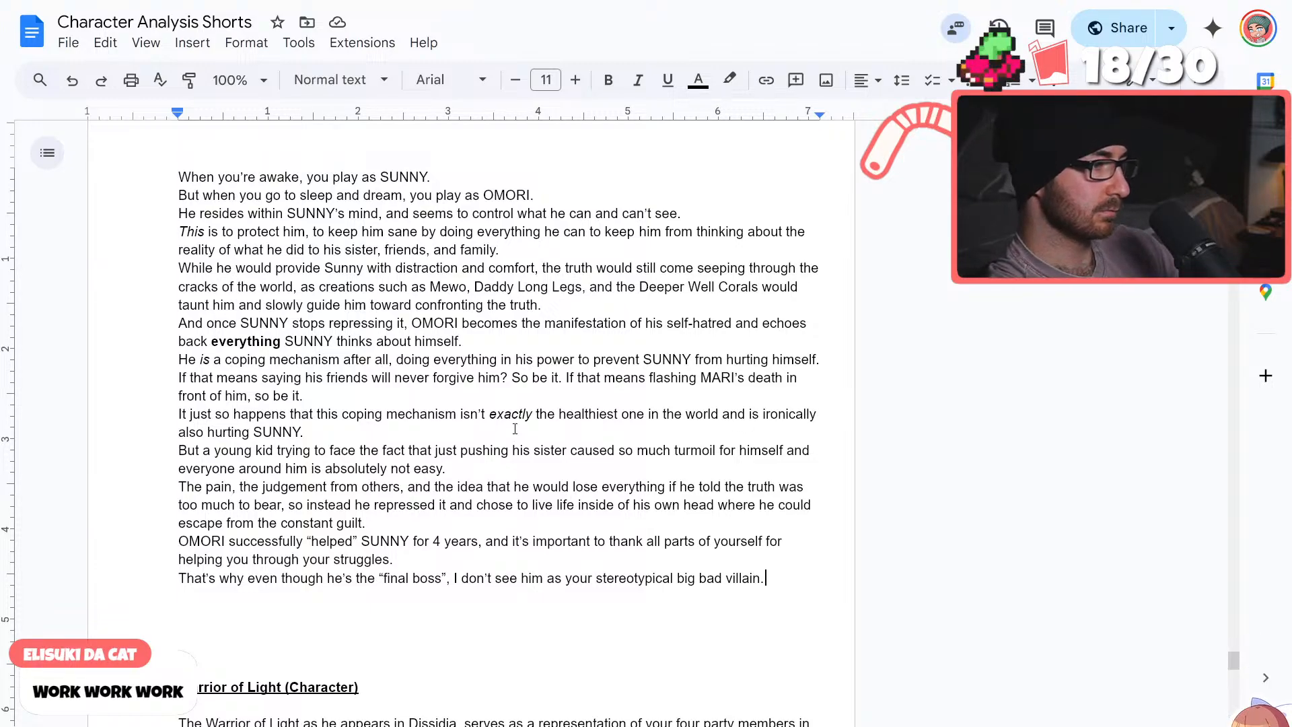
# Move the "That's why even though he's the “final boss”" line to directly after the sentence ending in "constant guilt"
pyautogui.moveTo(766, 579); pyautogui.dragTo(176, 578)
pyautogui.hotkey('ctrl', 'c')
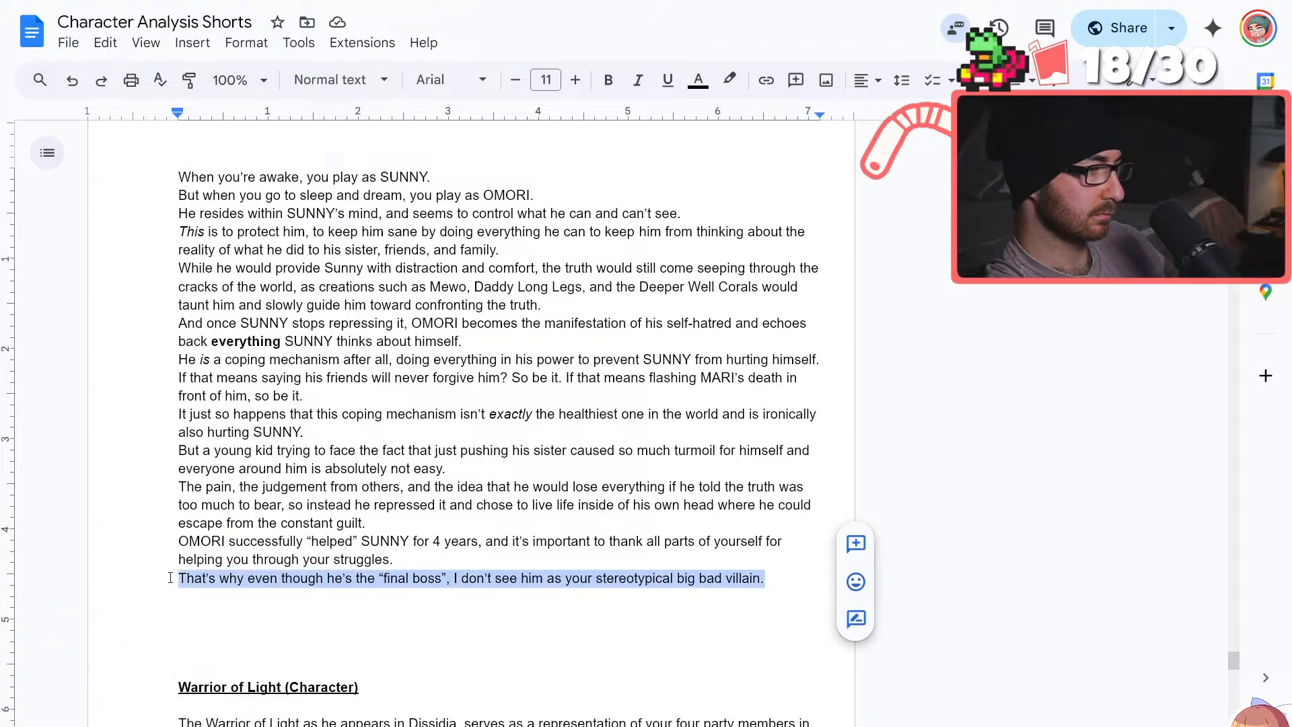
pyautogui.press('BackSpace')
pyautogui.click(448, 521)
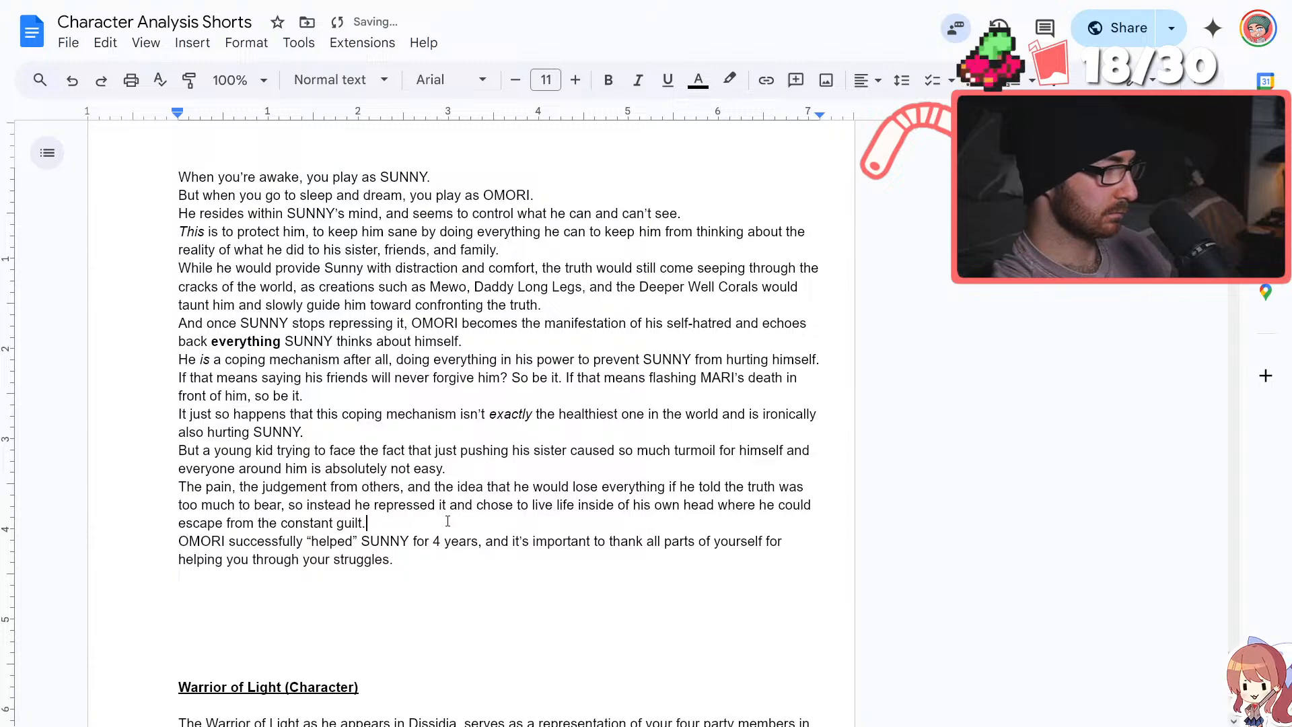
pyautogui.press('Return')
pyautogui.hotkey('ctrl', 'v')
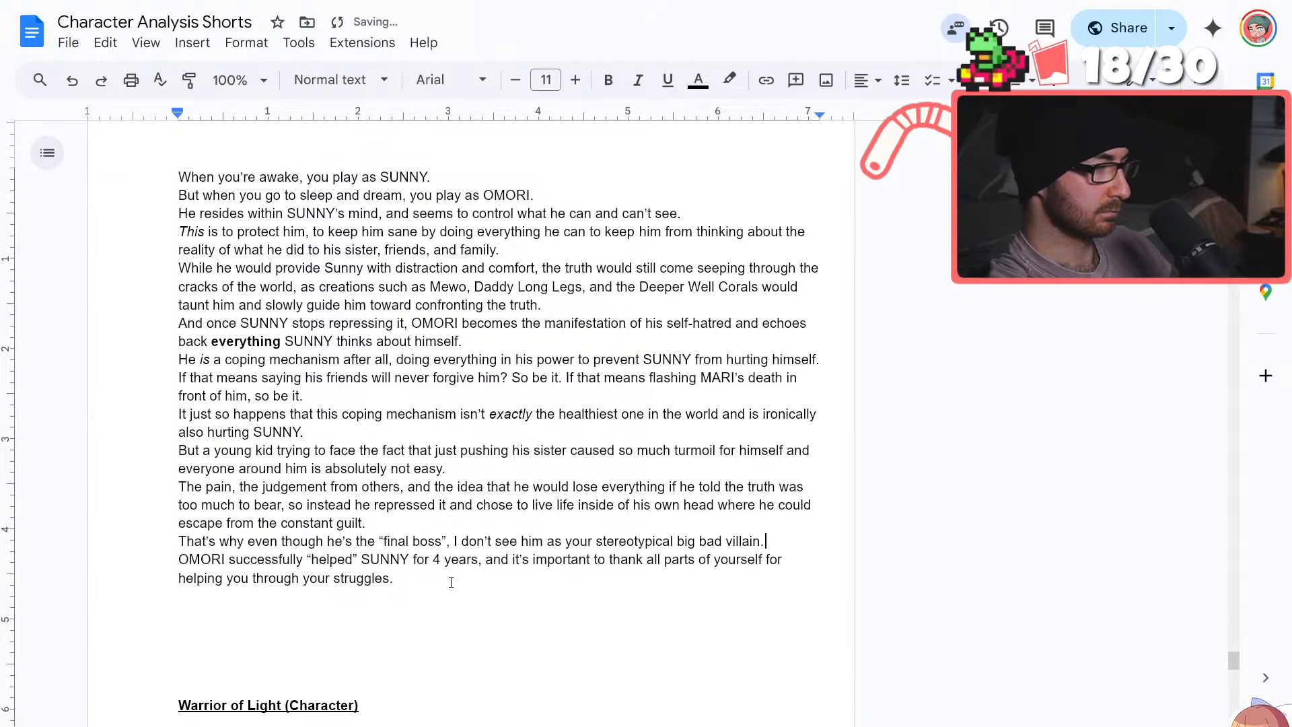
# Add the line "Sometimes though, we have to move forward." below the "OMORI successfully “helped” SUNNY" sentence
pyautogui.press('Return')
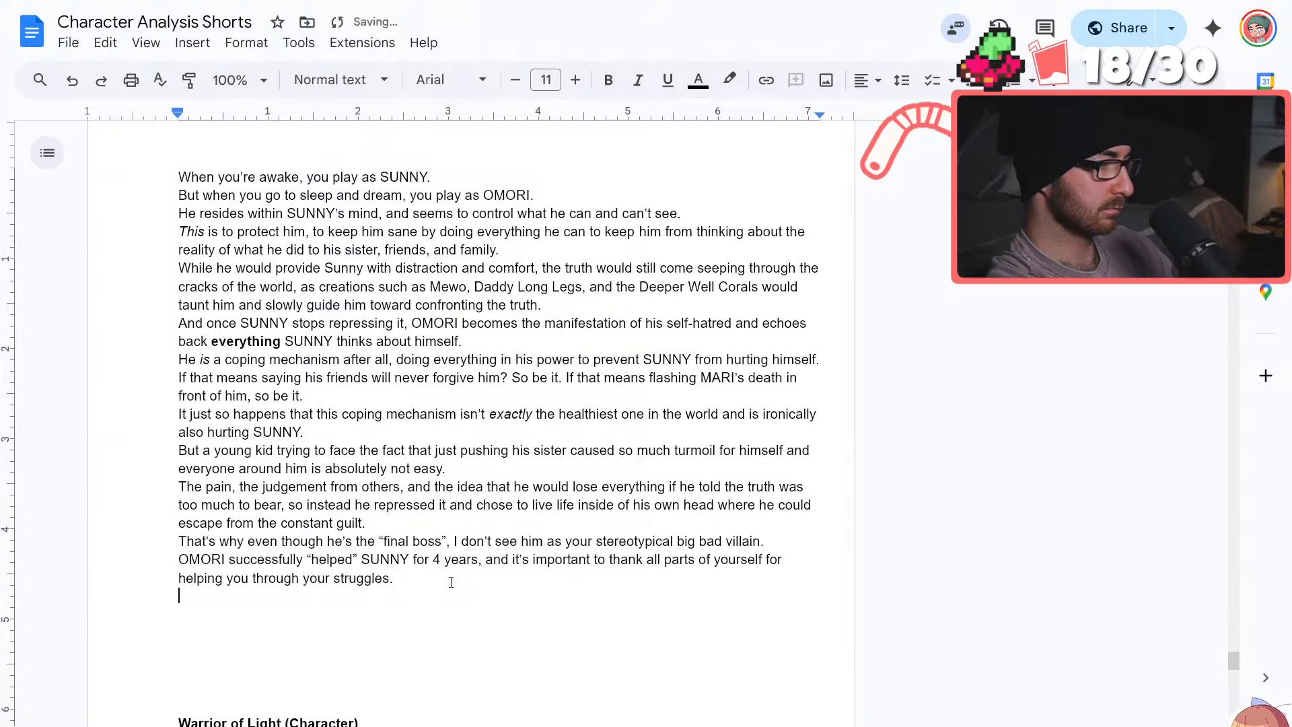
pyautogui.scroll(-2, 417, 518)
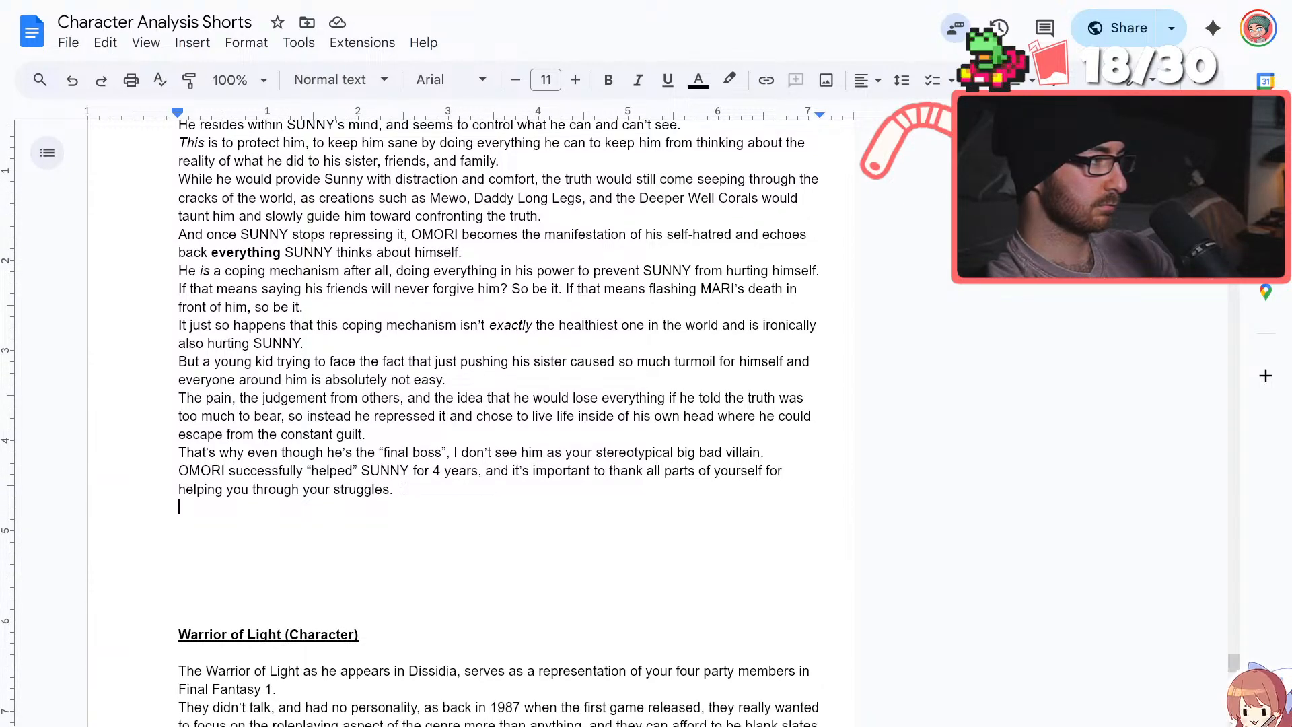
pyautogui.write('Someti')
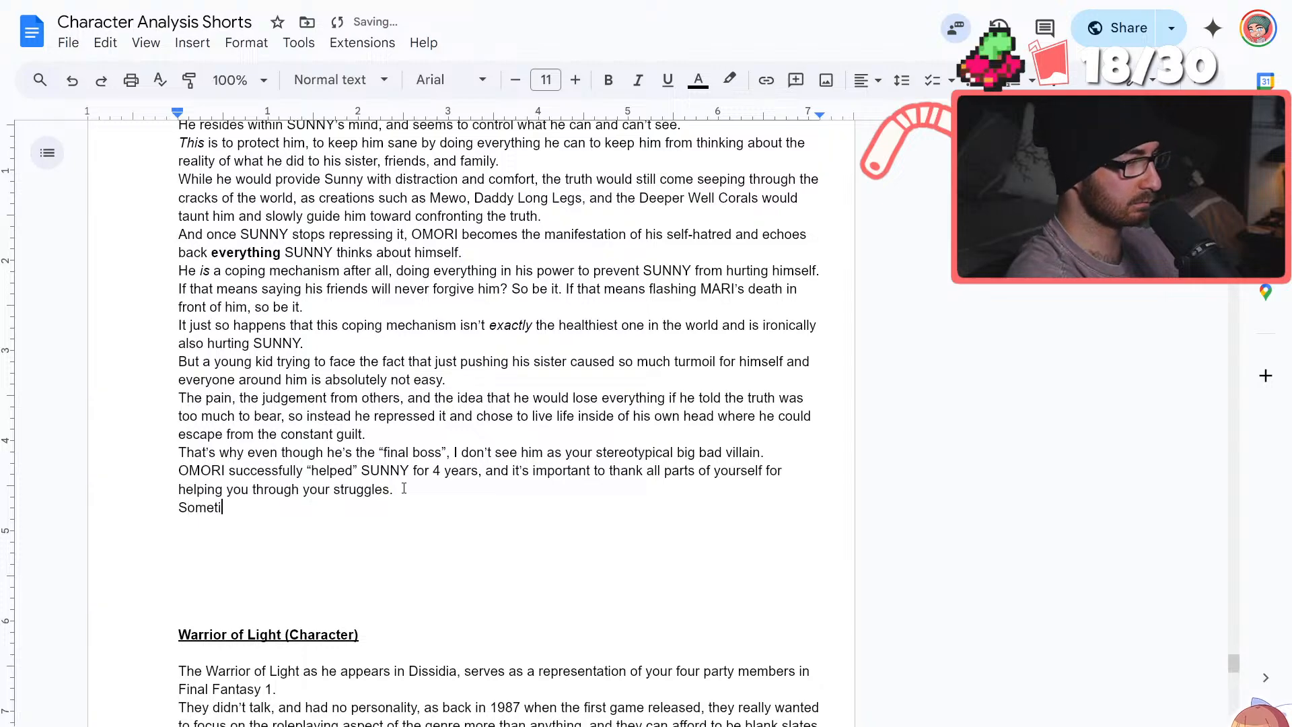
pyautogui.write('mes though,')
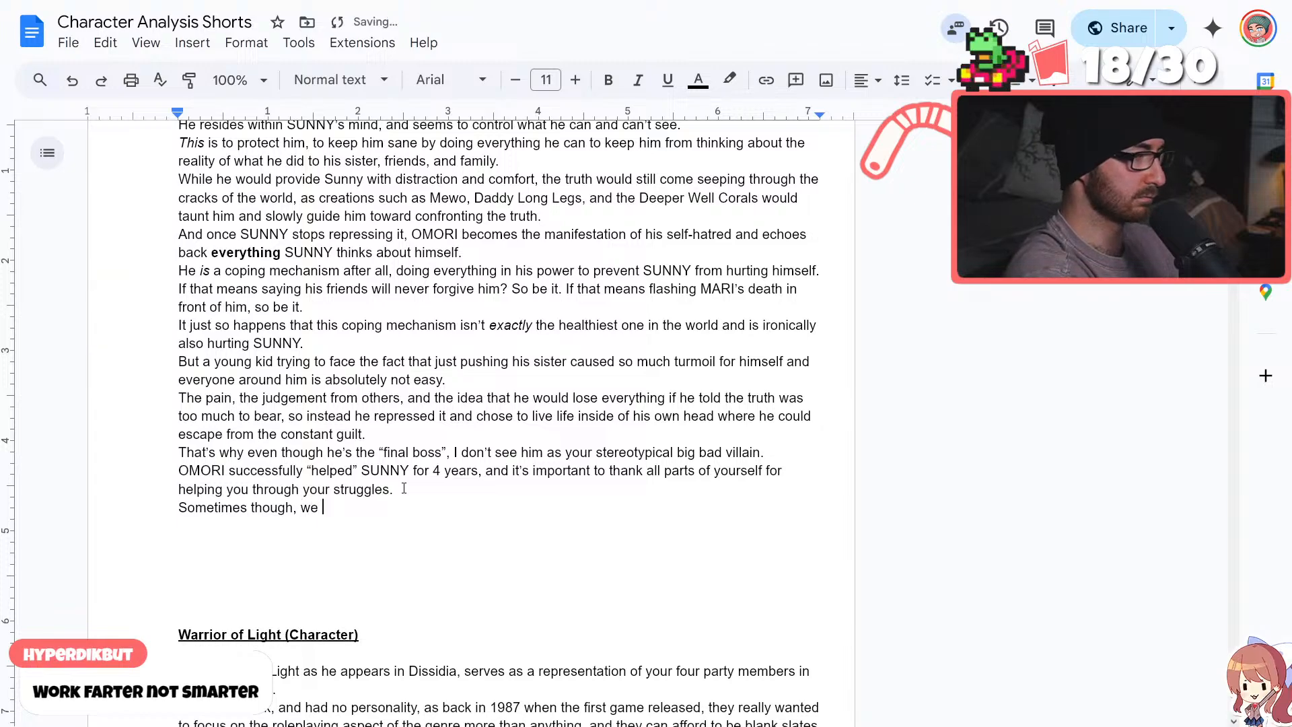
pyautogui.write('we have to move forward.')
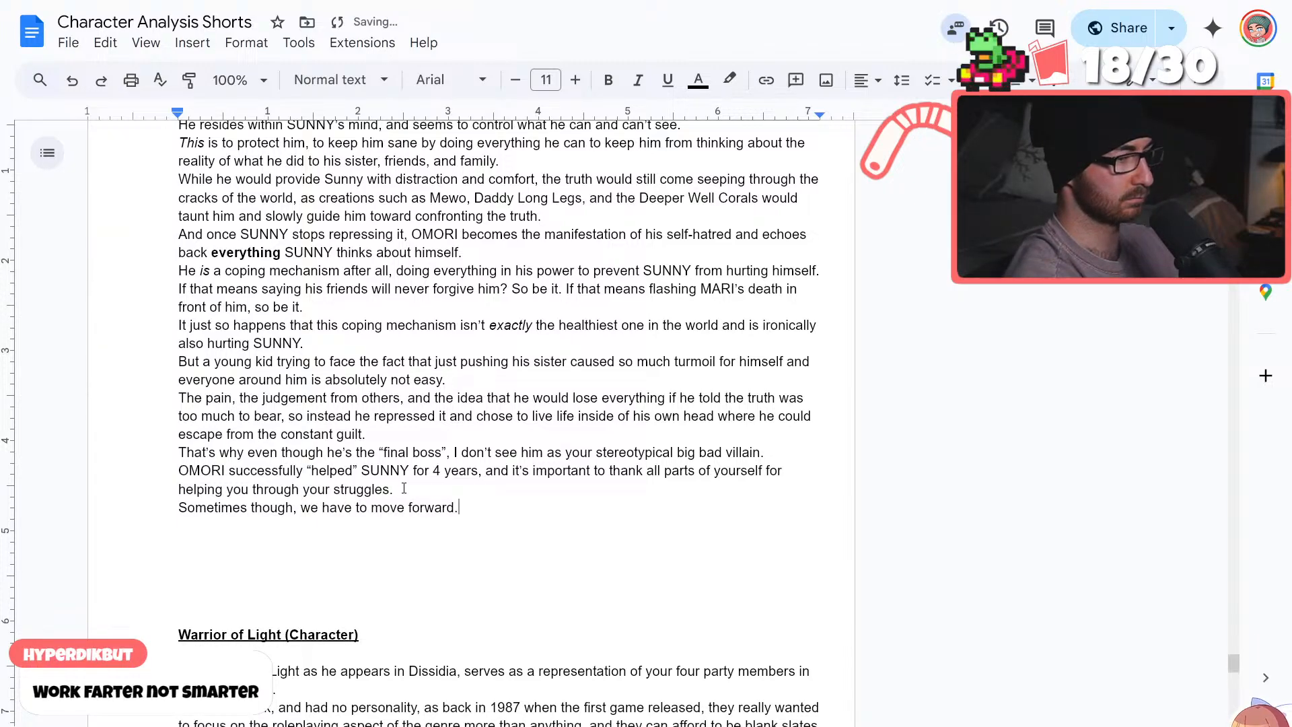
# End the OMORI script with two sign-off lines, "But what do you guys think?" and "And hey, you look nice today!"
pyautogui.press('Return')
pyautogui.write('But what do')
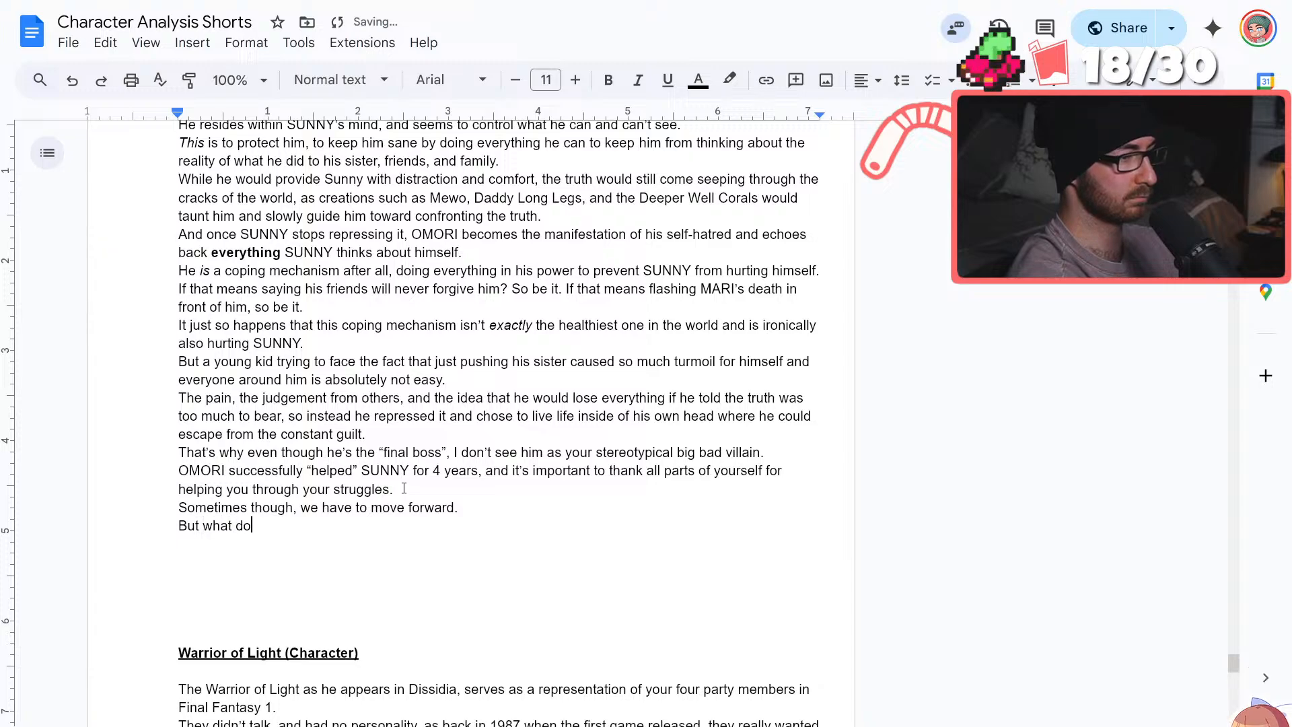
pyautogui.write(' you guys think?')
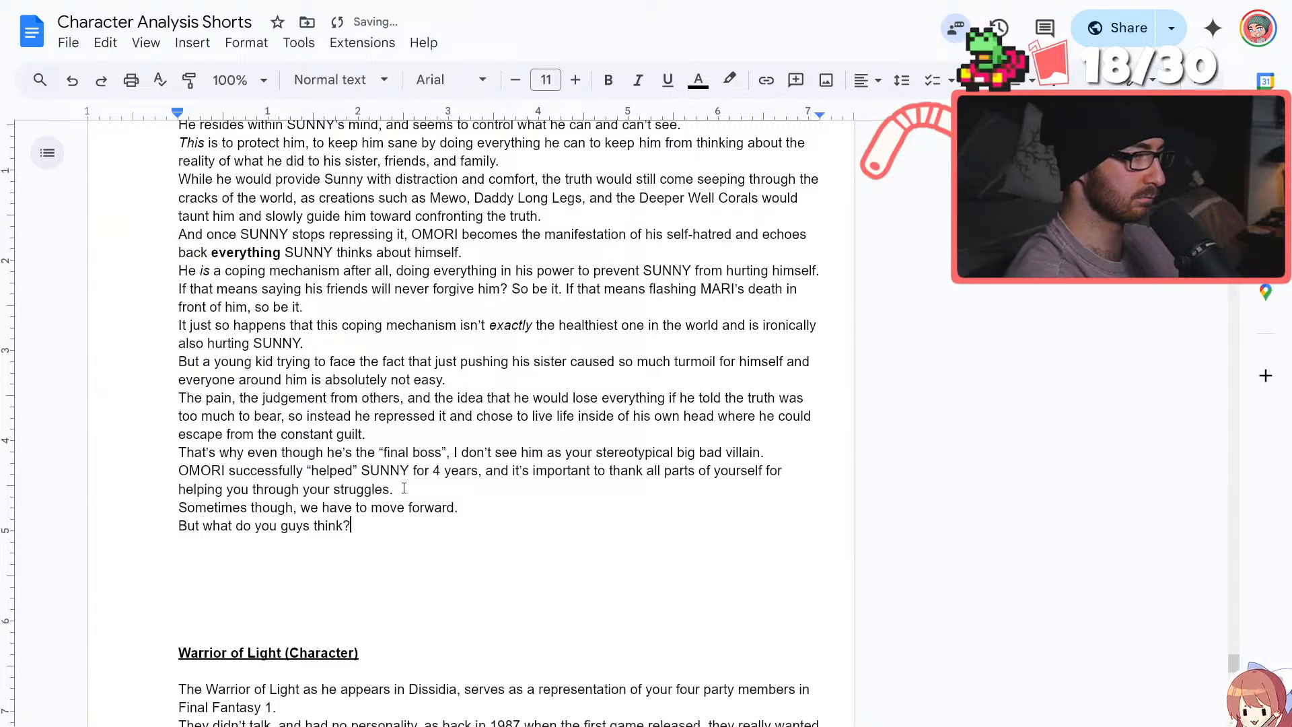
pyautogui.press('Return')
pyautogui.write('And hey, you lo')
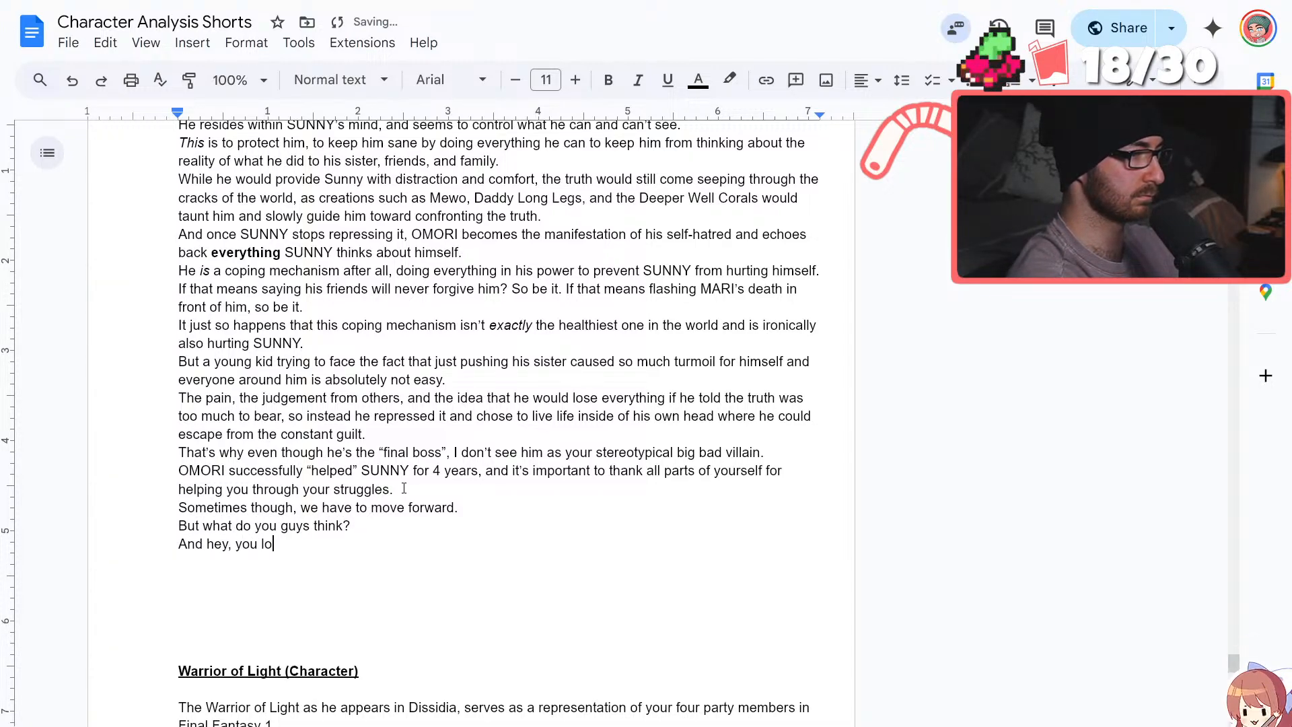
pyautogui.write('ok nice today!')
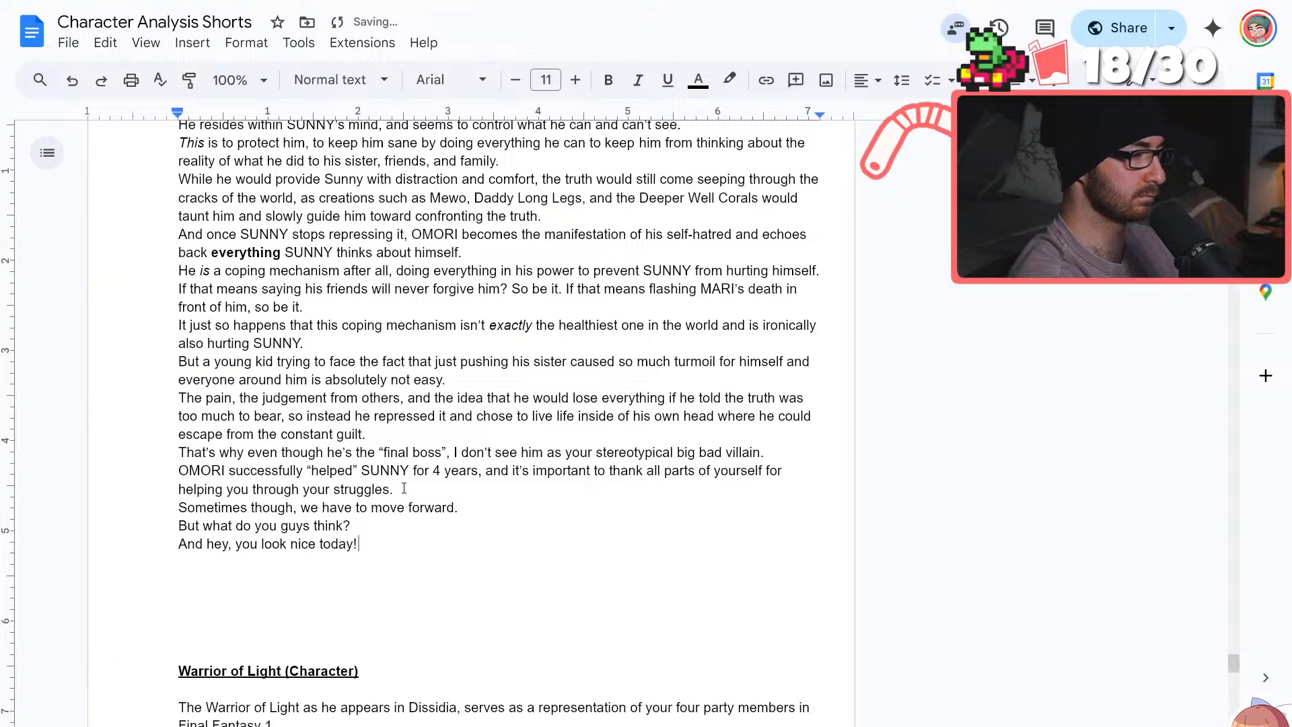
# Remove three extra blank lines above the "Warrior of Light (Character)" heading
pyautogui.click(179, 638)
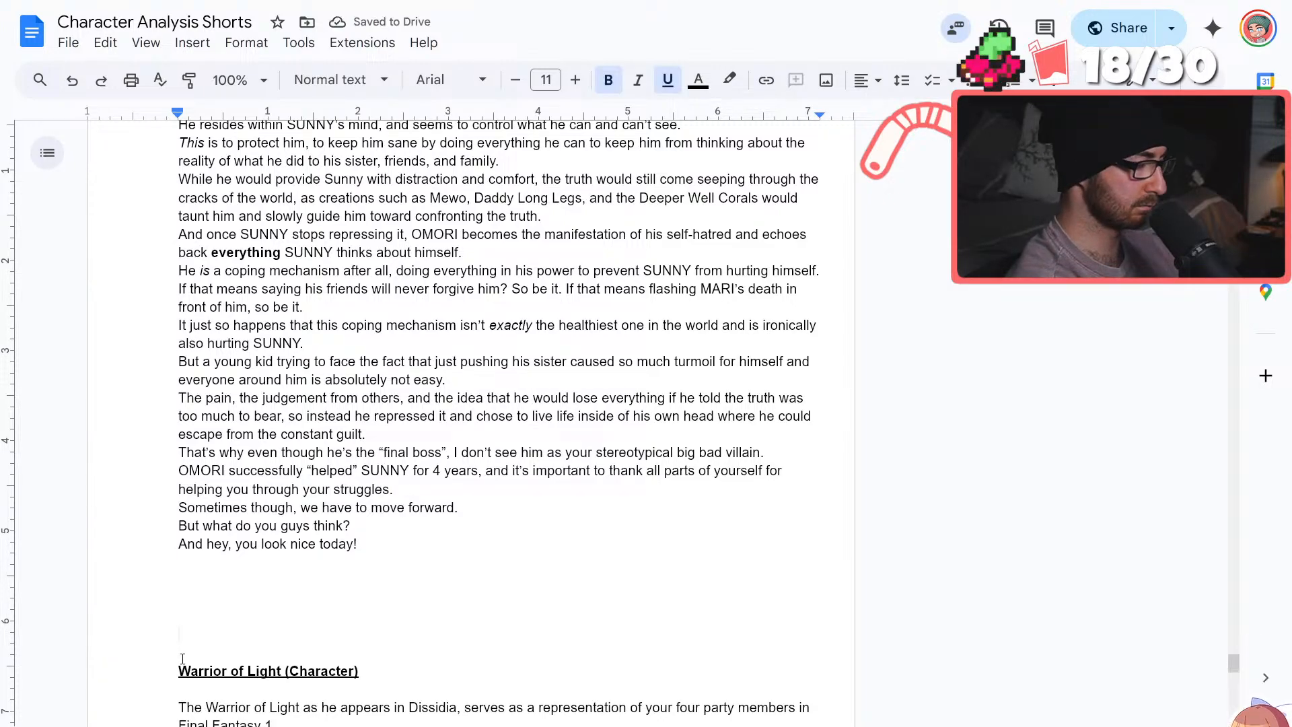
pyautogui.press('BackSpace')
pyautogui.press('BackSpace')
pyautogui.press('BackSpace')
# Read through the OMORI script from its heading to its closing lines to review the wording and flow
pyautogui.scroll(9, 377, 511)
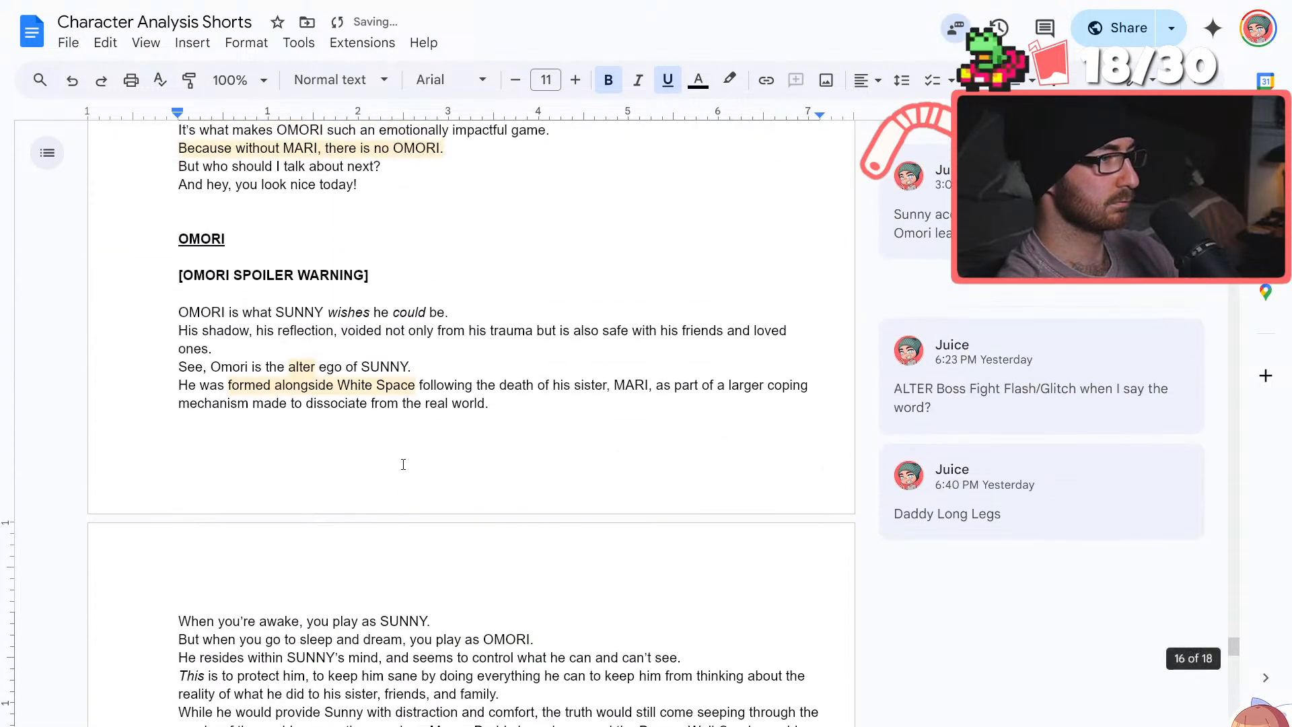
pyautogui.scroll(-3, 403, 464)
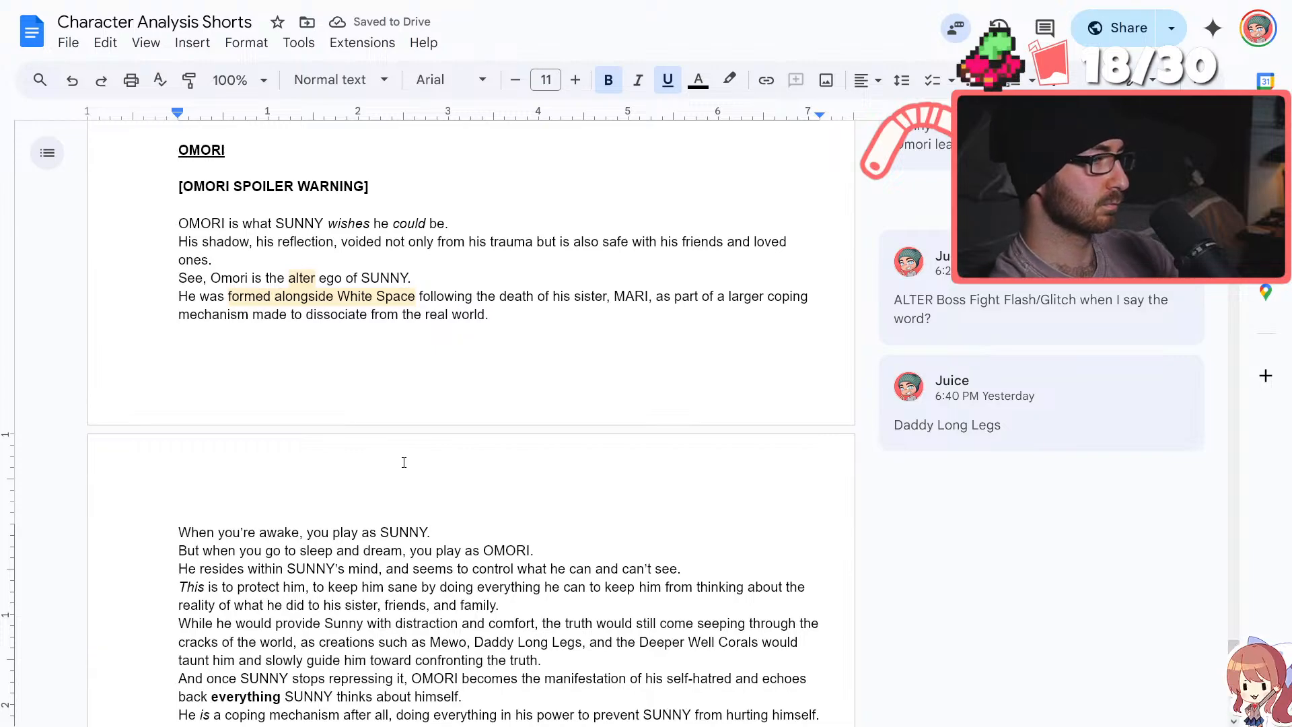
pyautogui.scroll(-7, 404, 463)
pyautogui.scroll(20, 404, 463)
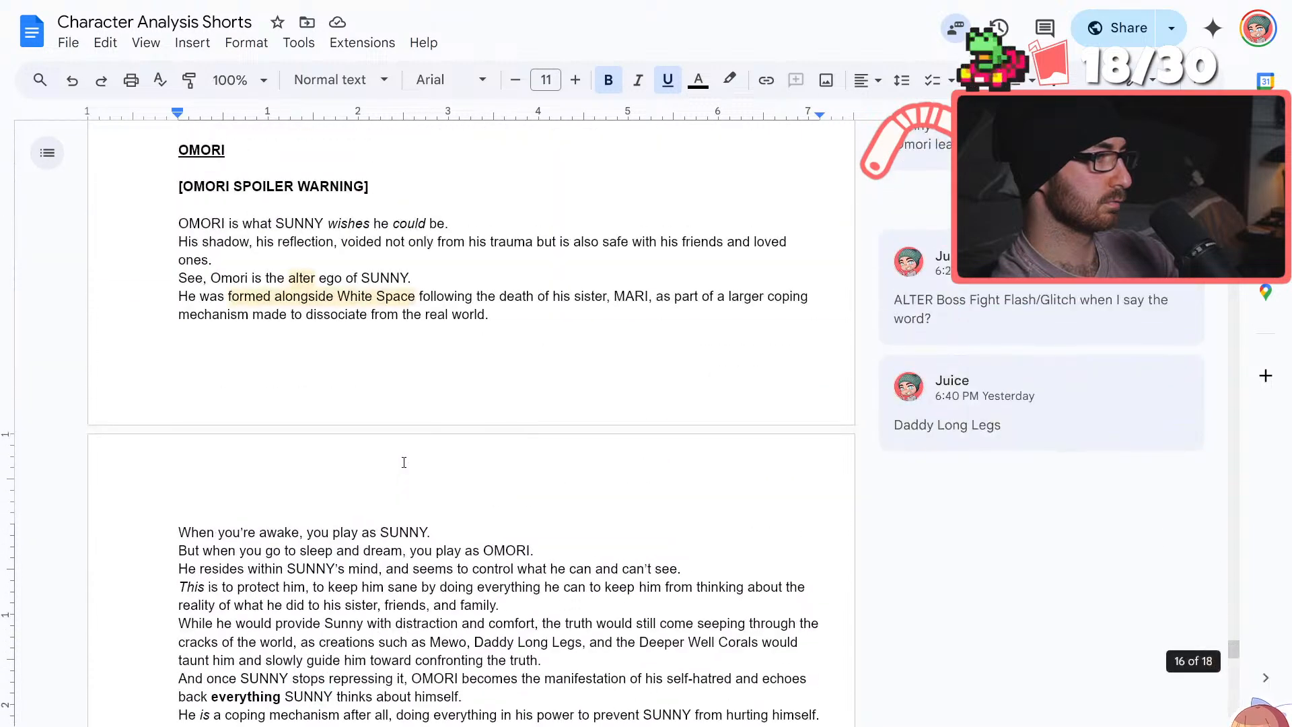
pyautogui.scroll(-16, 403, 463)
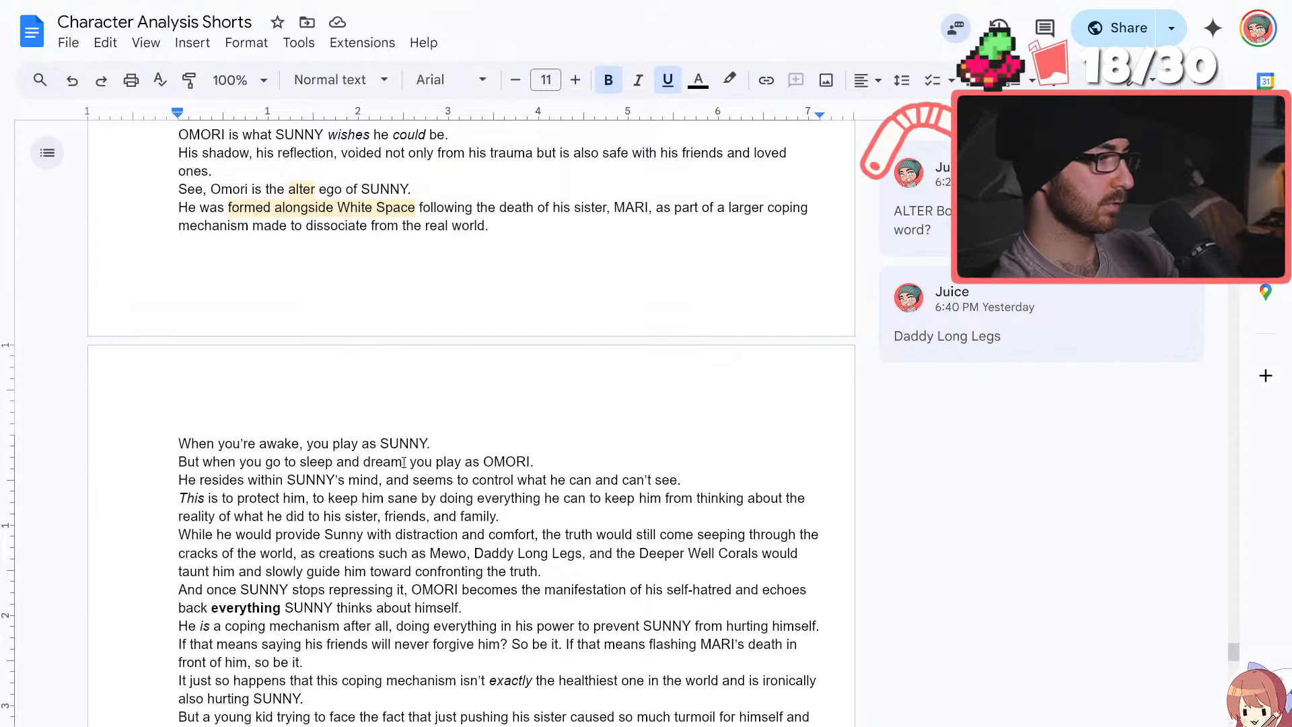
pyautogui.scroll(-4, 404, 463)
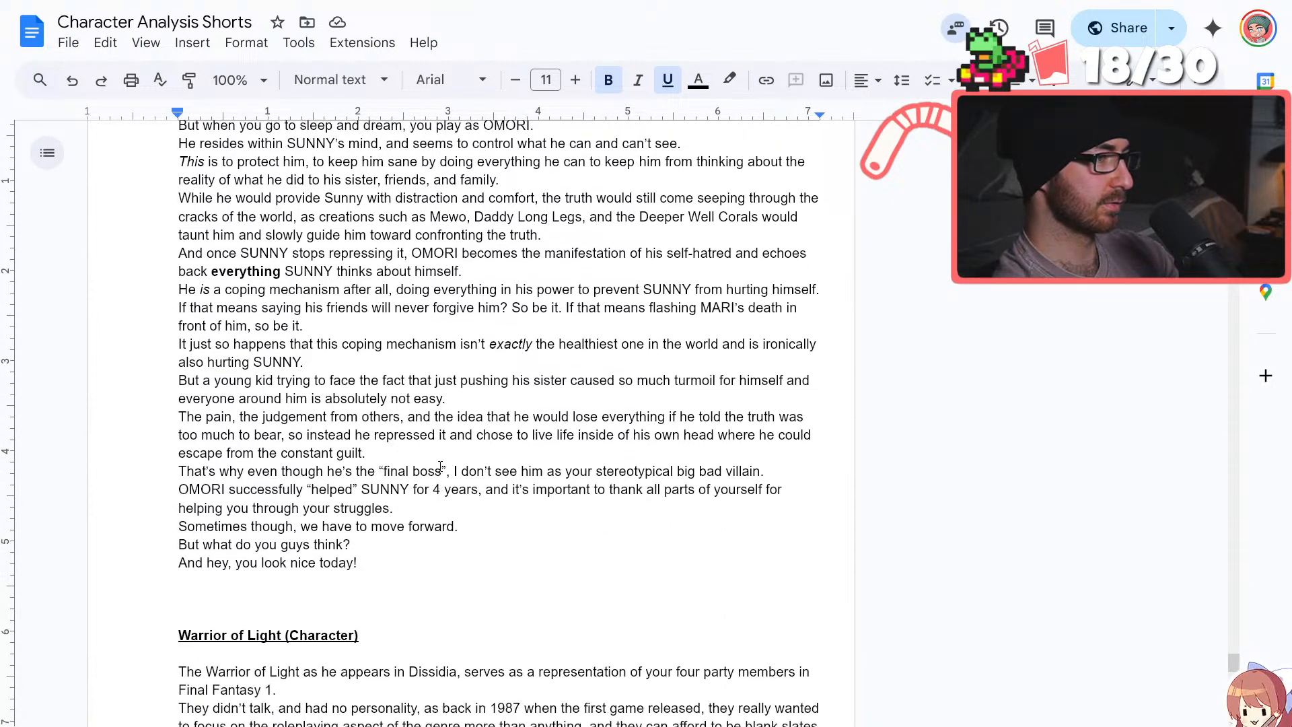
pyautogui.scroll(7, 440, 466)
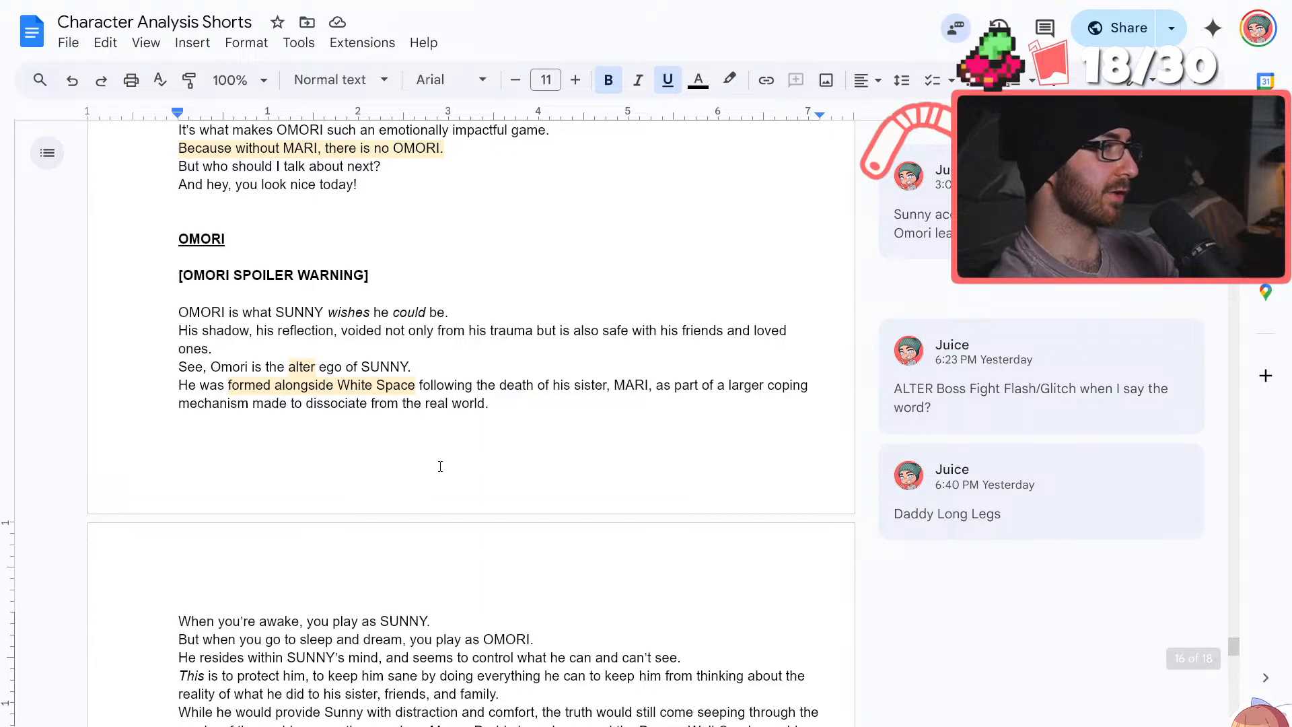
pyautogui.scroll(-5, 440, 466)
pyautogui.scroll(-3, 440, 466)
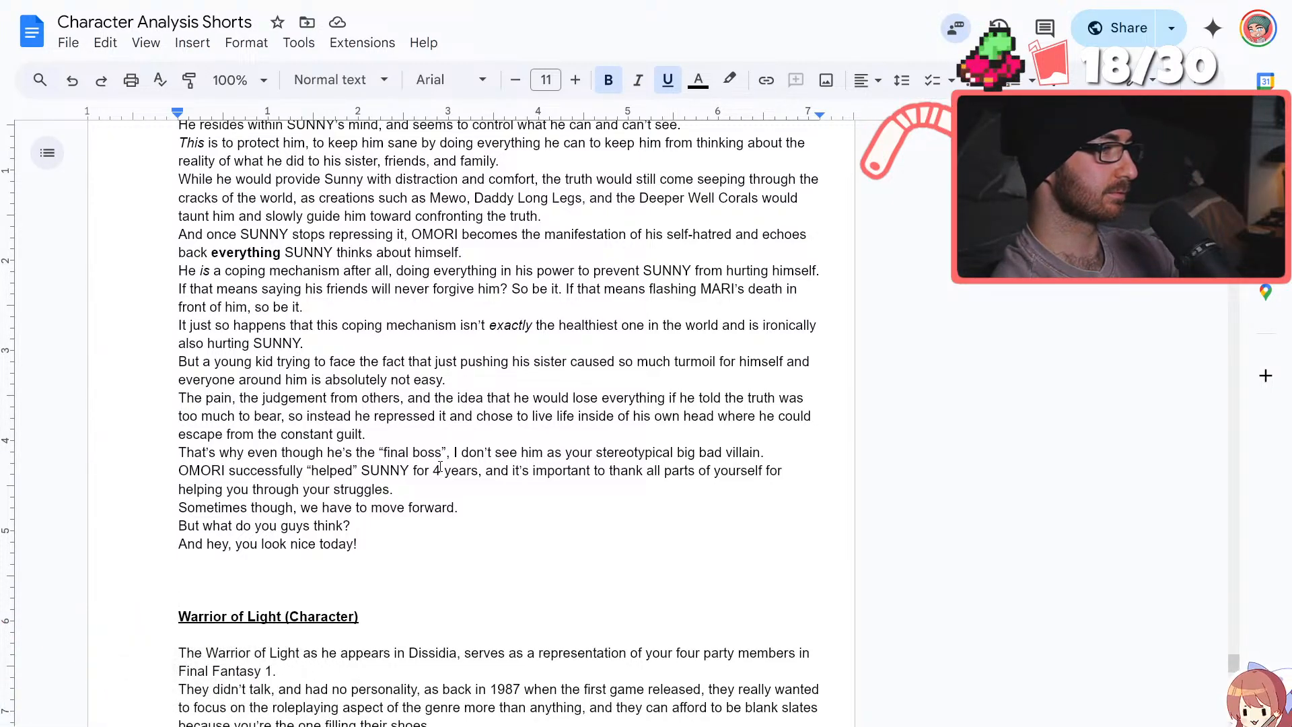
pyautogui.scroll(1, 440, 468)
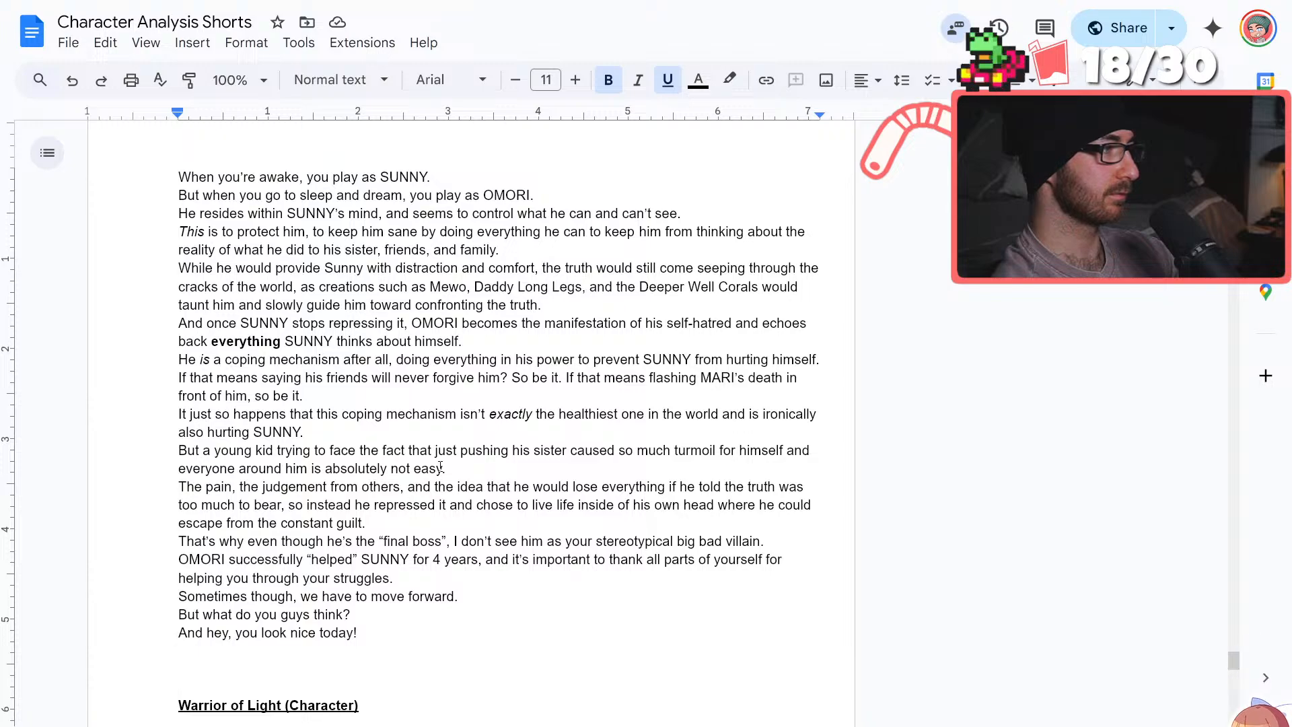